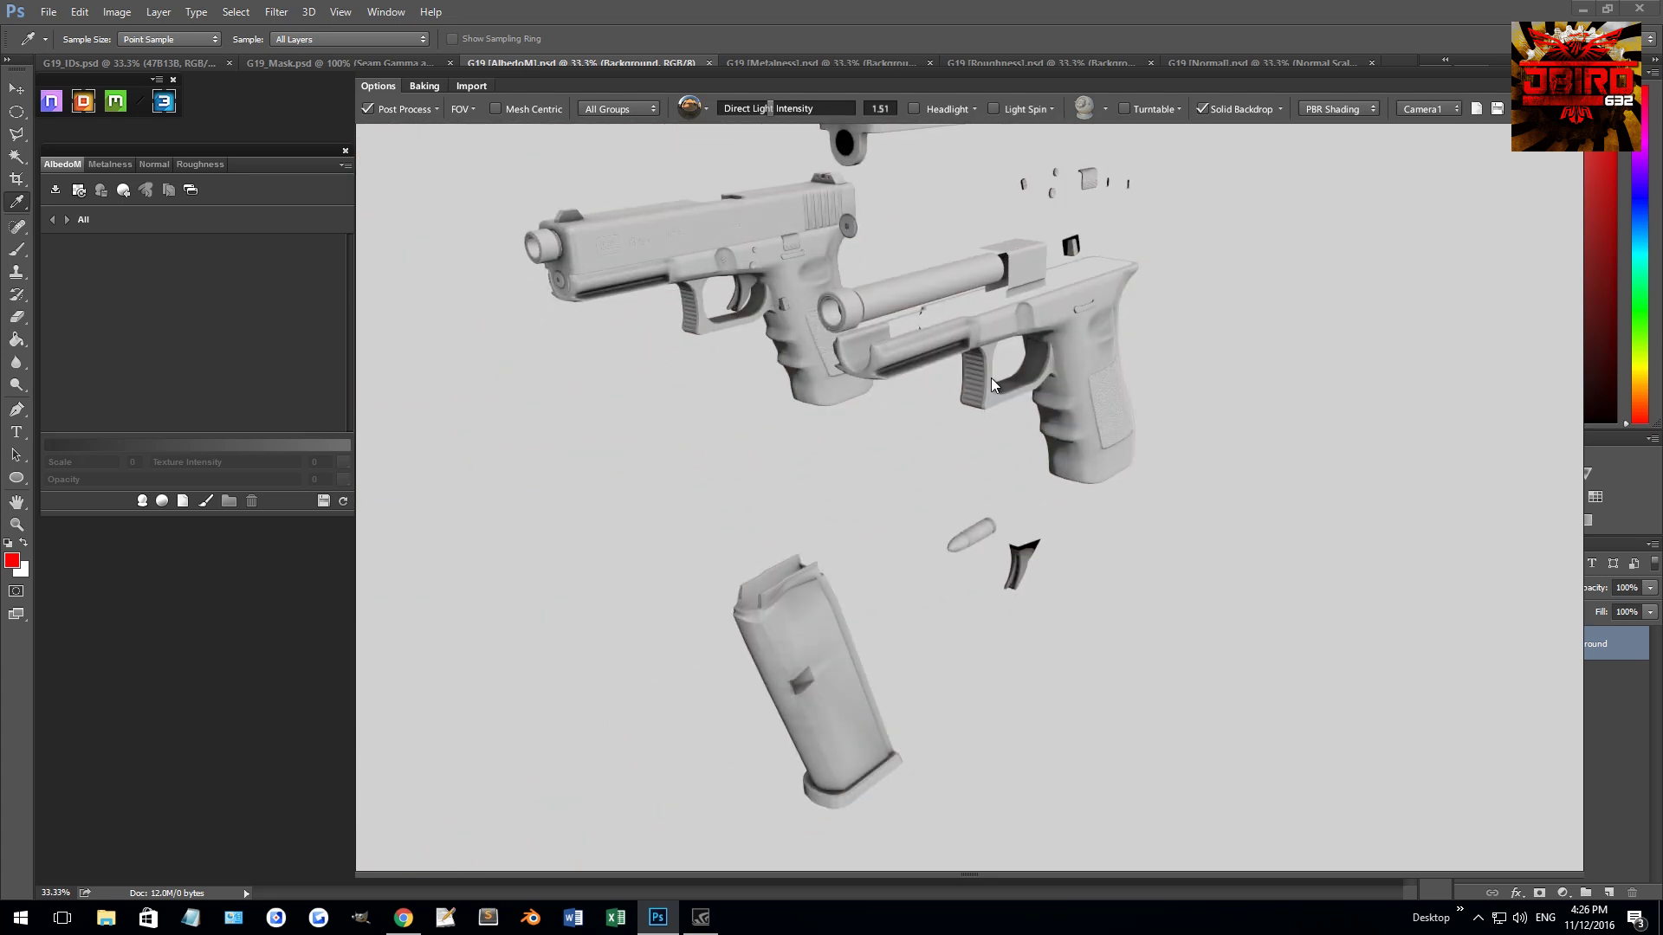
- Inspect the untextured pistol model from several sides and rearrange the 3D preview and layer windows
drag(482, 375, 1079, 450)
drag(915, 404, 973, 421)
drag(1026, 366, 656, 413)
mouse_move(786, 434)
mouse_down()
mouse_move(694, 459)
mouse_move(589, 358)
mouse_move(668, 395)
mouse_move(913, 439)
mouse_move(851, 440)
mouse_move(996, 492)
mouse_move(801, 495)
mouse_move(891, 352)
mouse_move(916, 379)
mouse_move(937, 362)
mouse_move(787, 491)
mouse_move(915, 556)
mouse_move(951, 485)
mouse_move(1053, 452)
mouse_move(963, 465)
mouse_move(947, 489)
mouse_move(911, 436)
mouse_move(982, 414)
mouse_move(857, 446)
mouse_move(1027, 396)
mouse_move(824, 480)
mouse_move(1023, 424)
mouse_move(902, 409)
mouse_move(991, 475)
mouse_move(1039, 455)
mouse_move(1214, 460)
mouse_up()
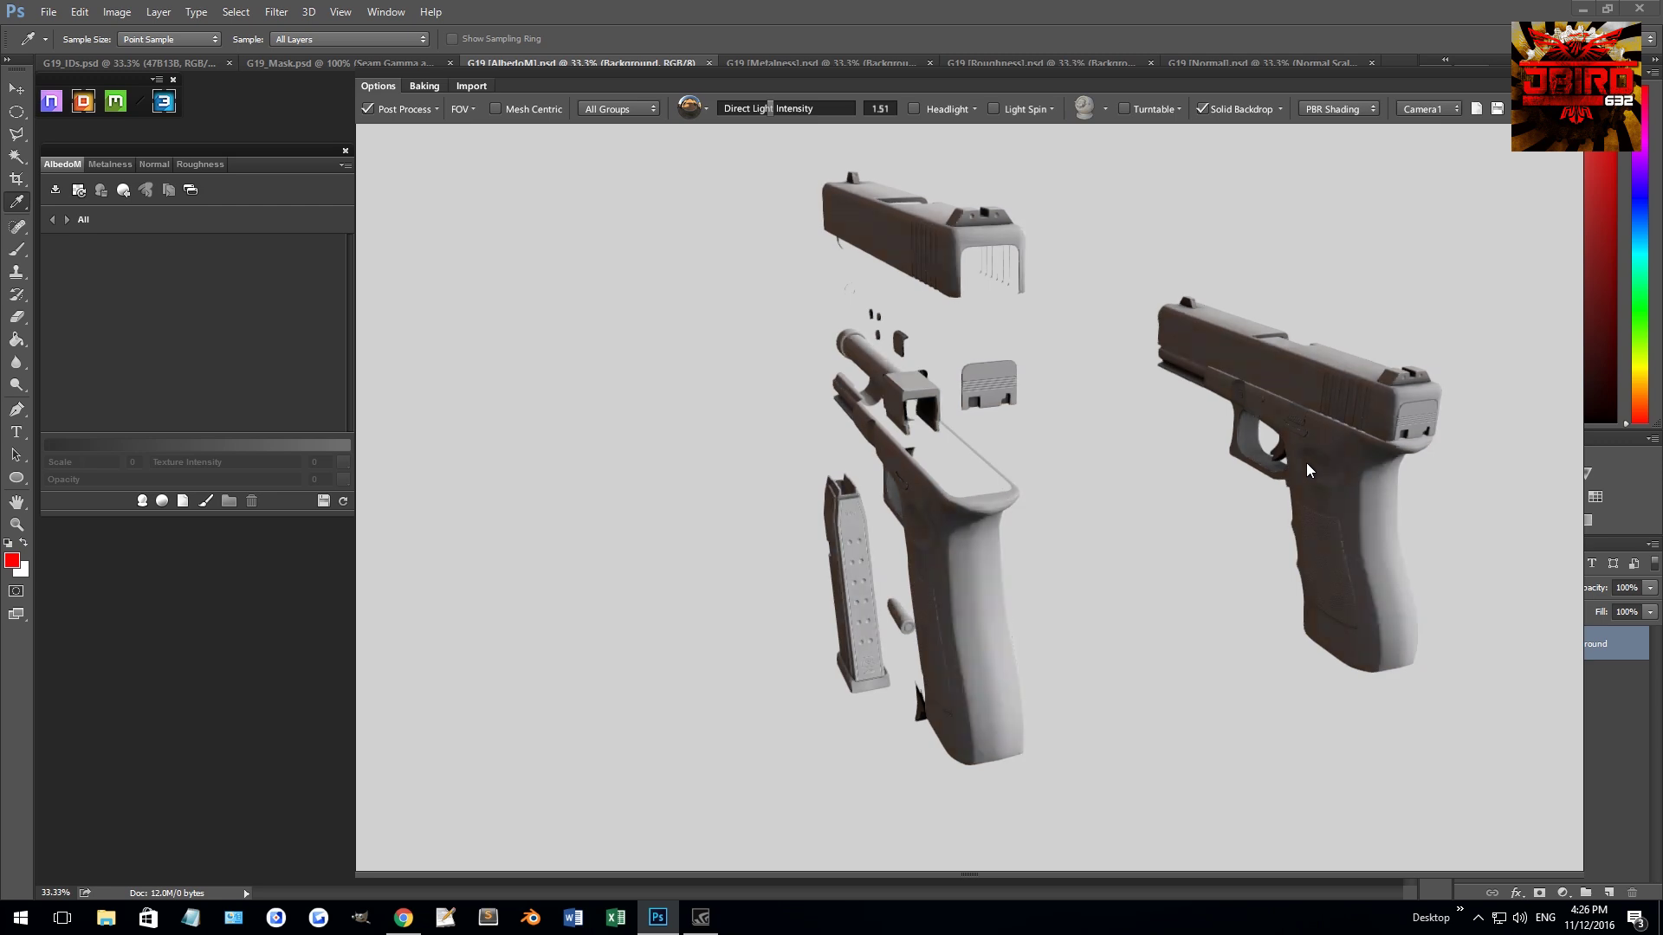
drag(1059, 78, 1662, 121)
mouse_move(277, 151)
mouse_down()
mouse_move(300, 158)
mouse_move(267, 161)
mouse_up()
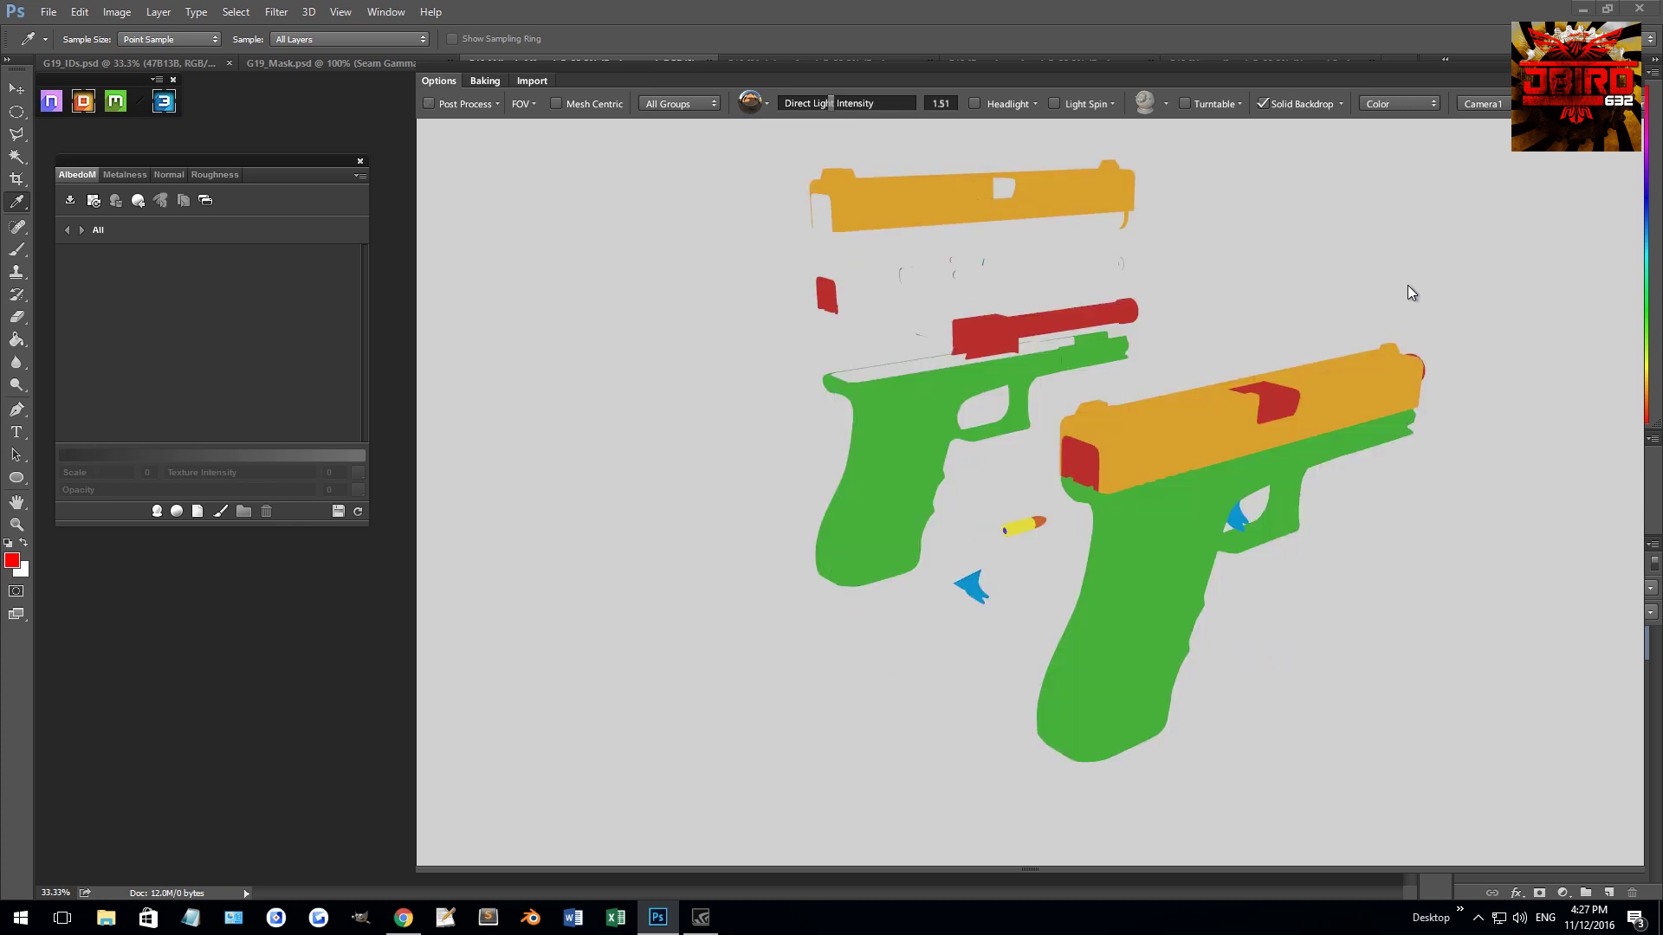
- Examine the pistol parts in both the colour ID view and the PBR-shaded view
mouse_move(1356, 292)
mouse_down()
mouse_move(1089, 299)
mouse_move(1239, 279)
mouse_move(1082, 362)
mouse_up()
drag(1288, 386, 1018, 400)
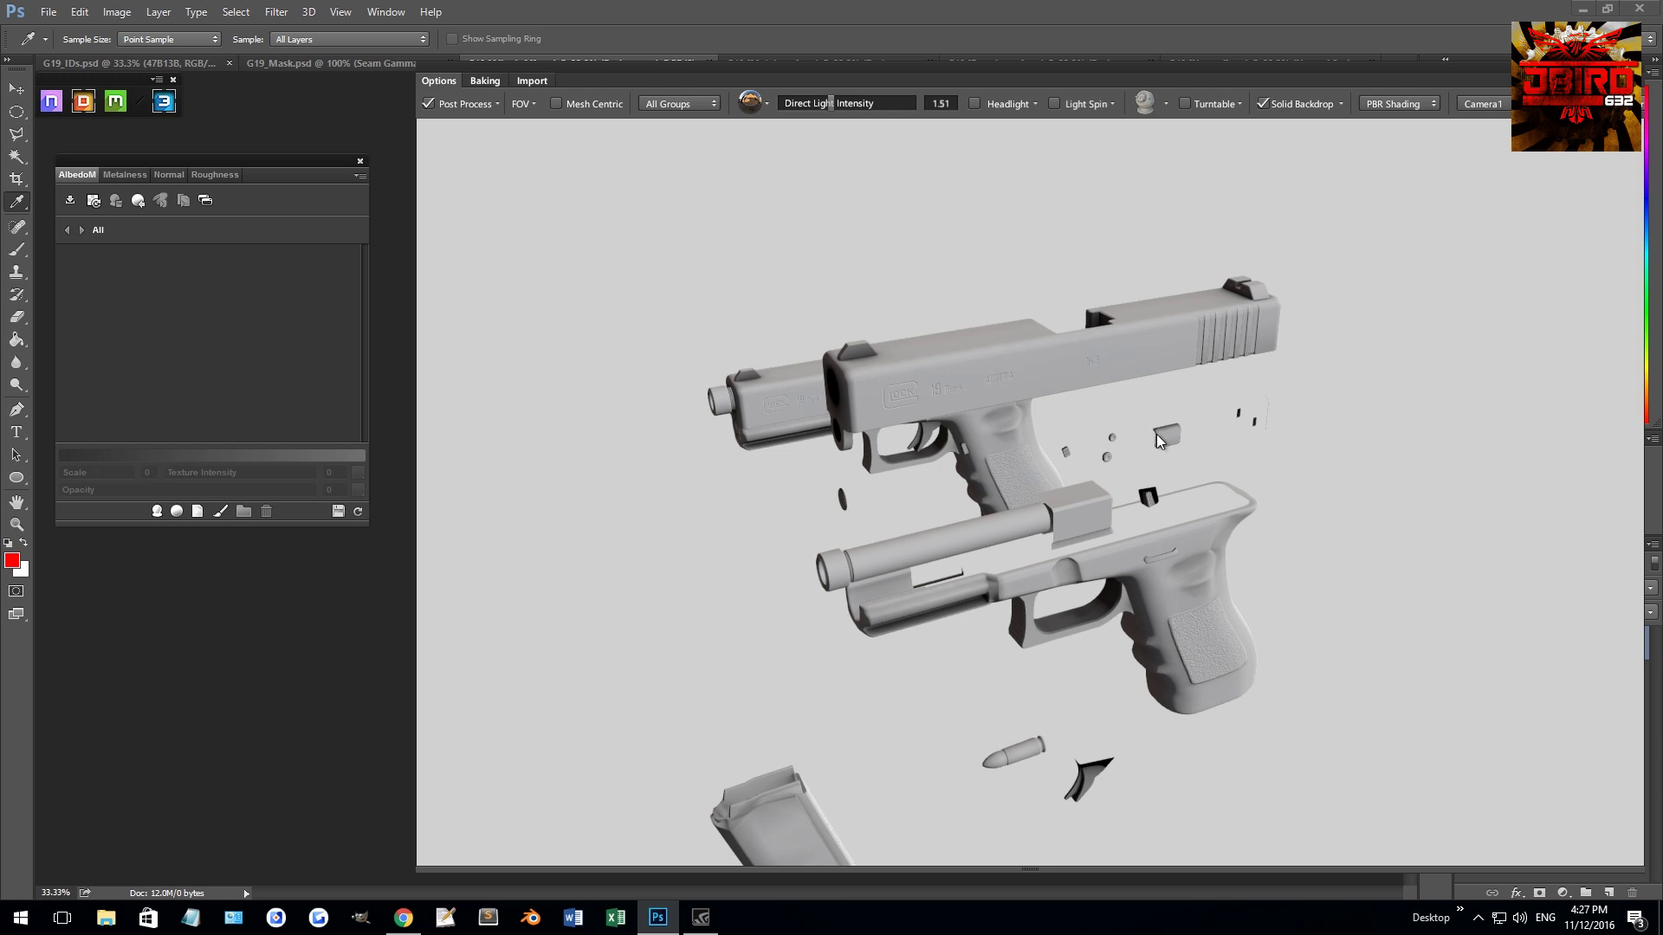
drag(1162, 456, 1269, 397)
key(c)
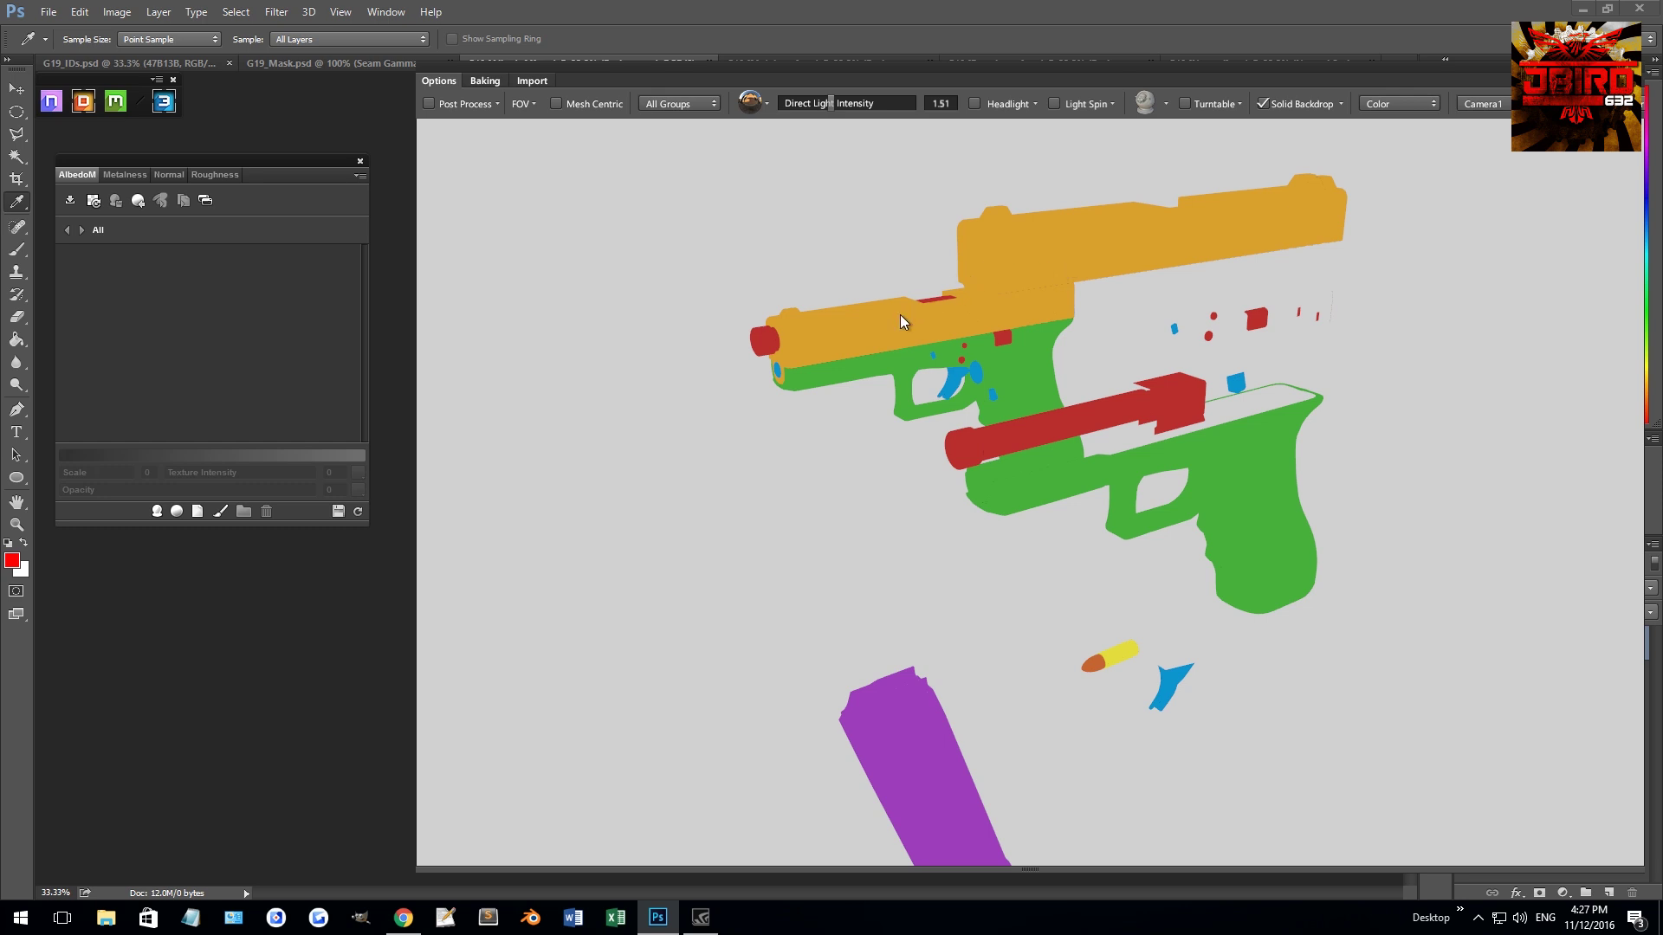
key(c)
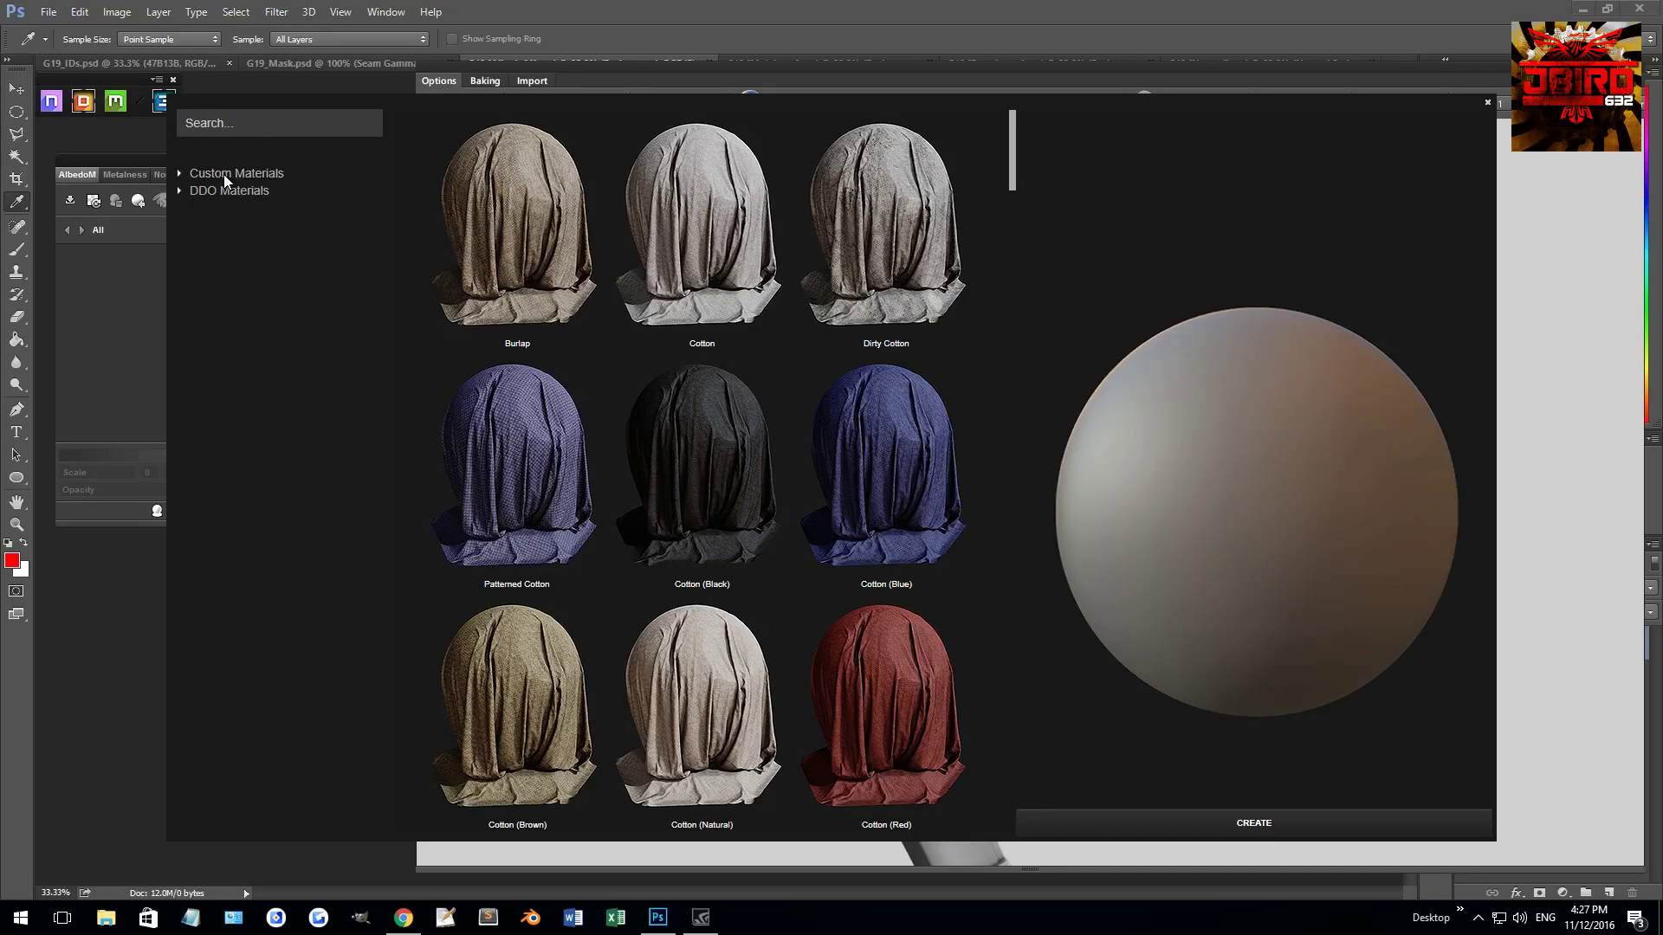
- Search the material library for "gun" presets
click(276, 123)
text(metal)
key(BackSpace)
key(BackSpace)
key(BackSpace)
key(BackSpace)
key(BackSpace)
text(gun)
key(Return)
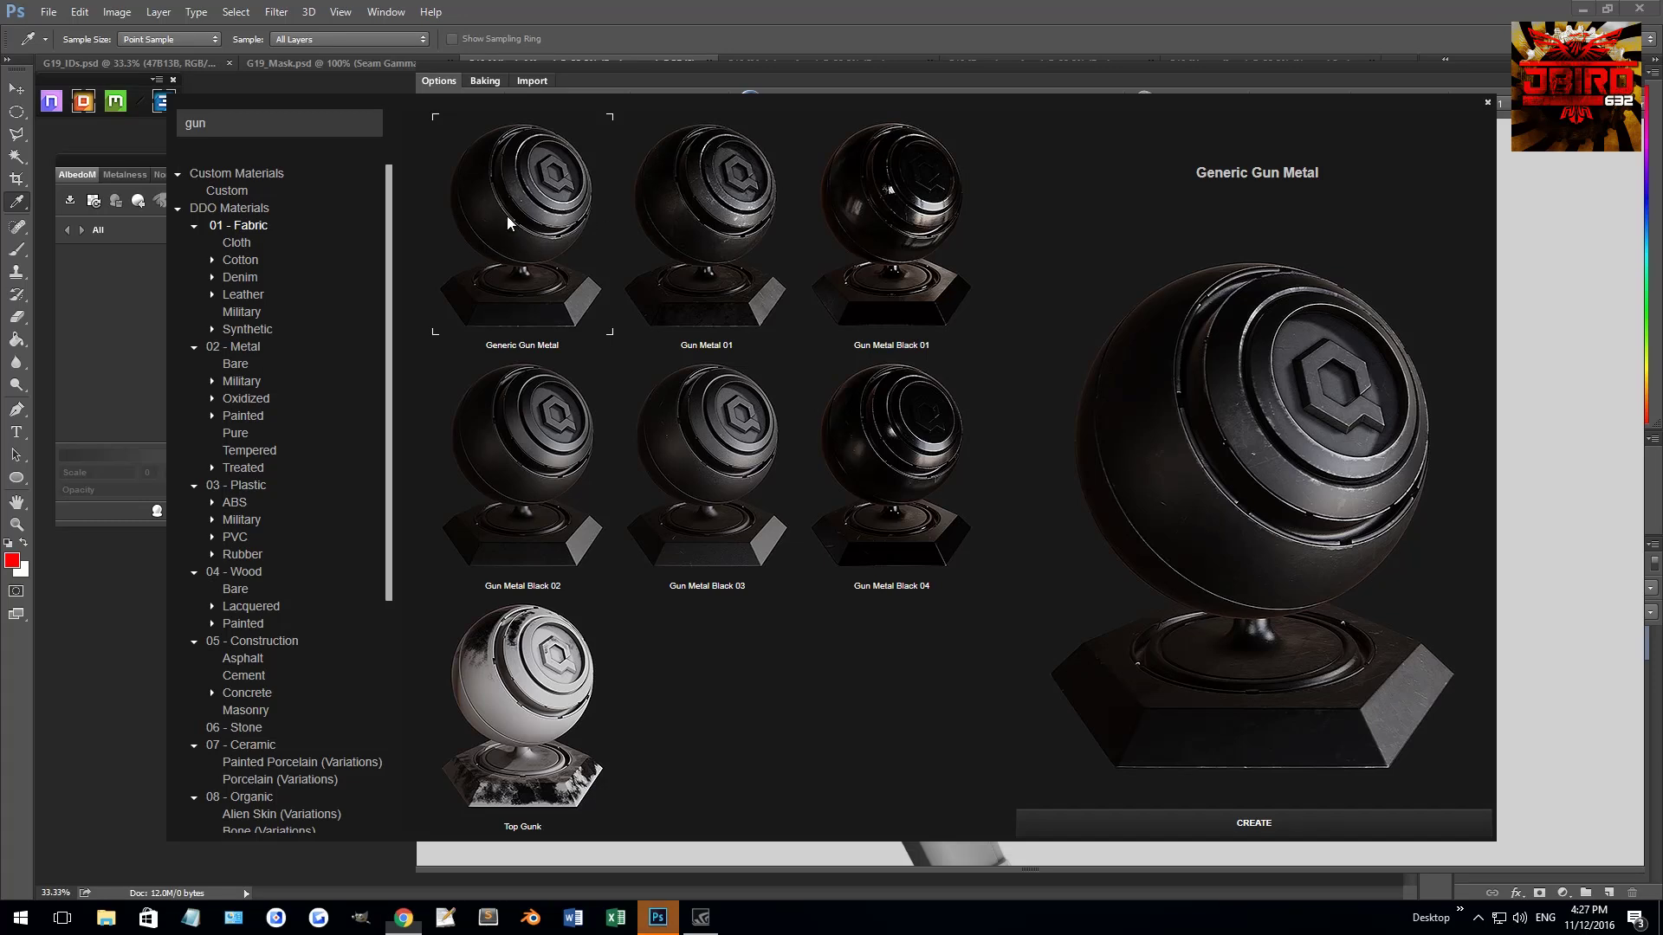
- Compare the gun metal presets and create the Generic Gun Metal material on the pistol slide
click(522, 427)
click(571, 262)
click(700, 216)
click(561, 213)
click(564, 421)
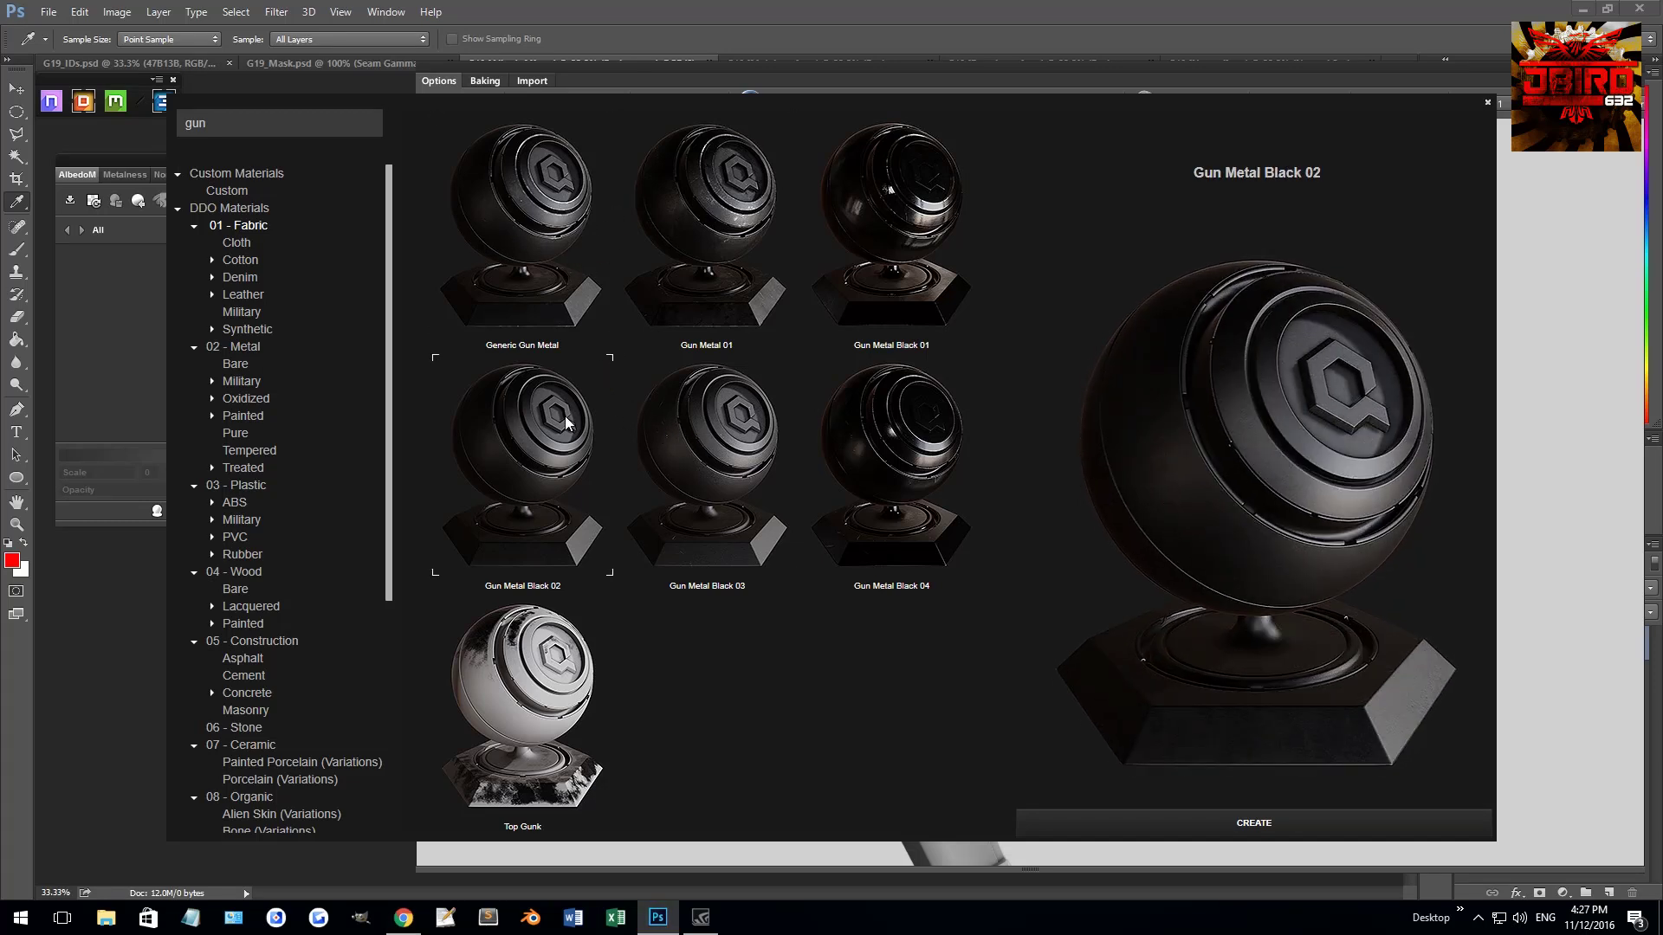
click(694, 304)
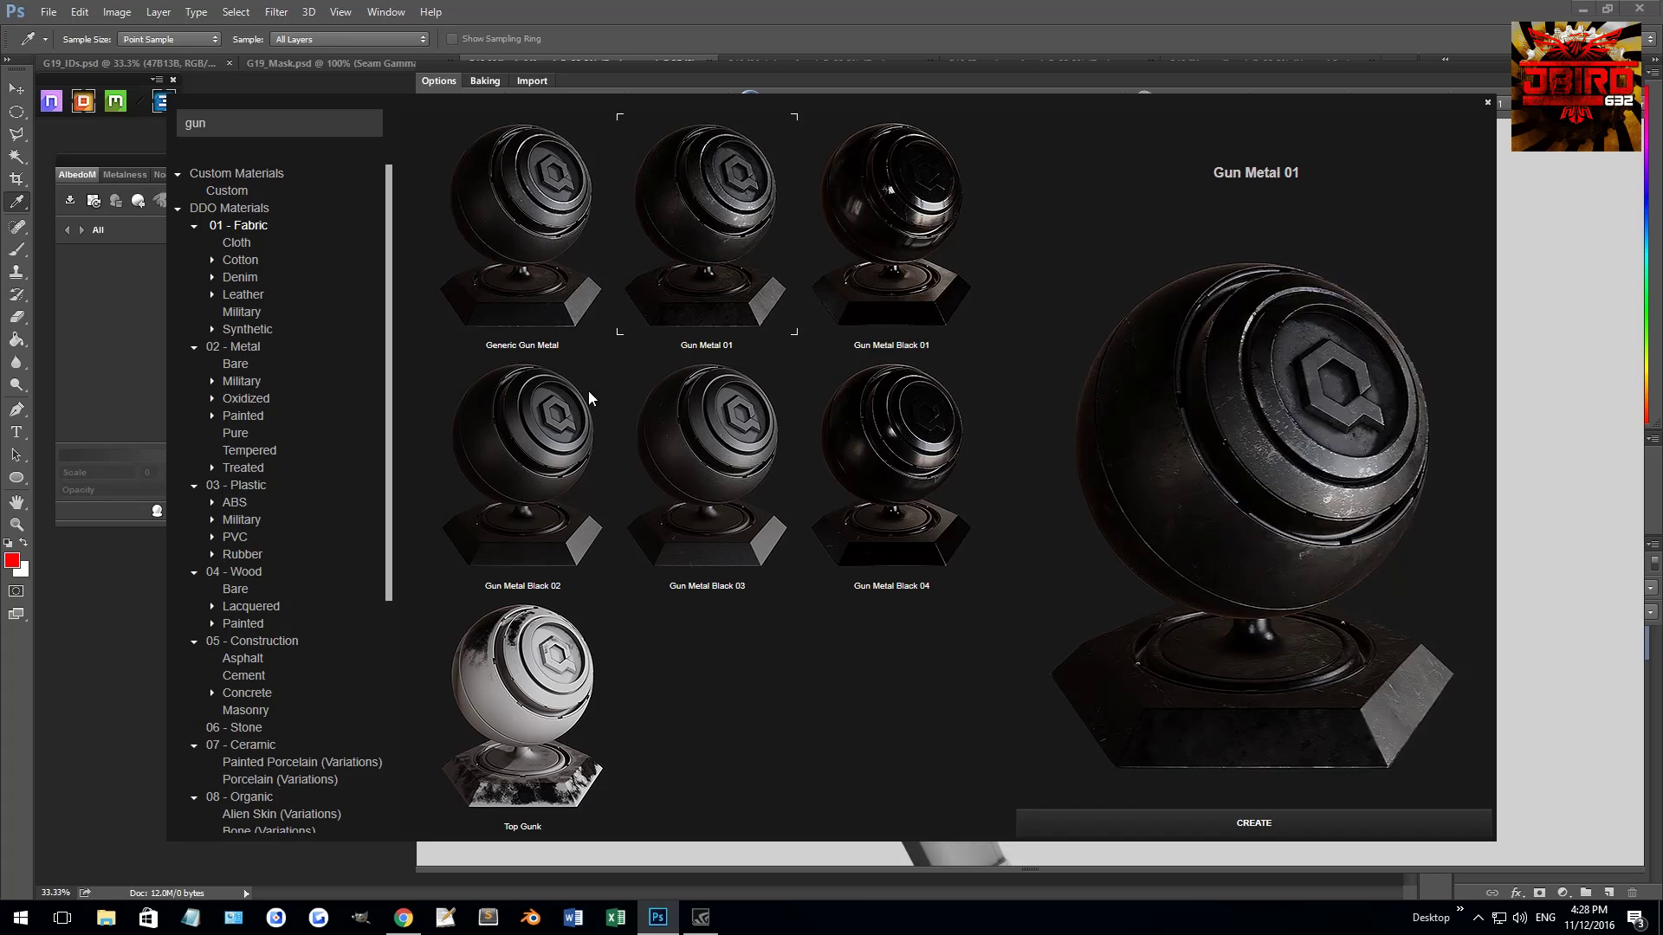
click(684, 443)
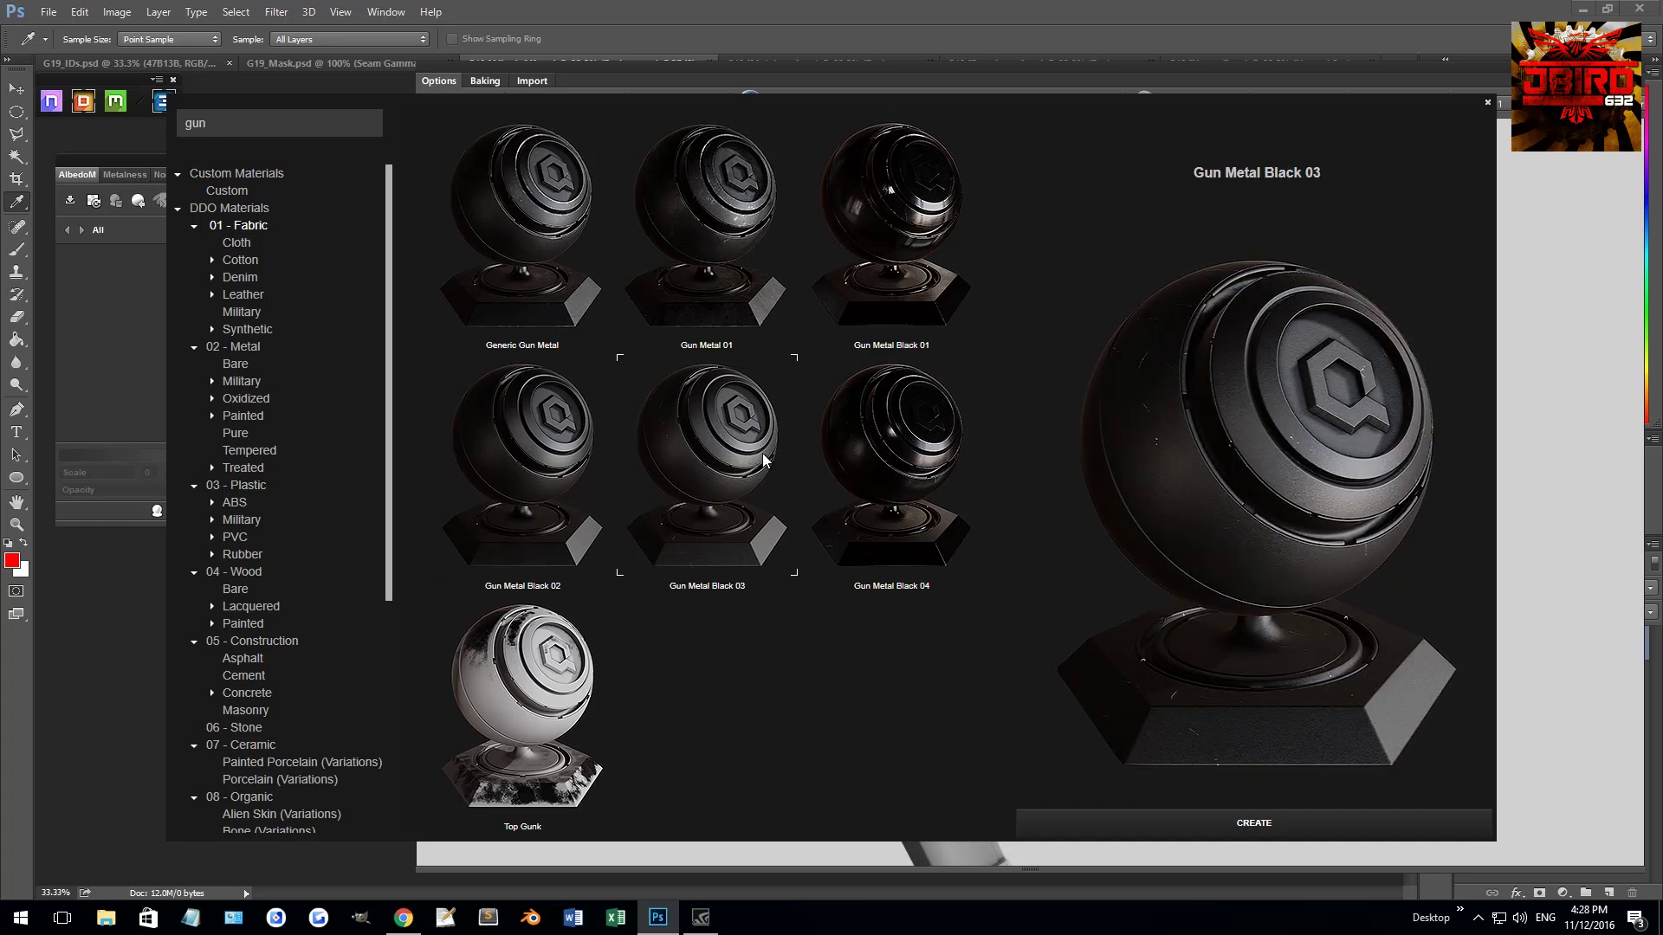
click(561, 465)
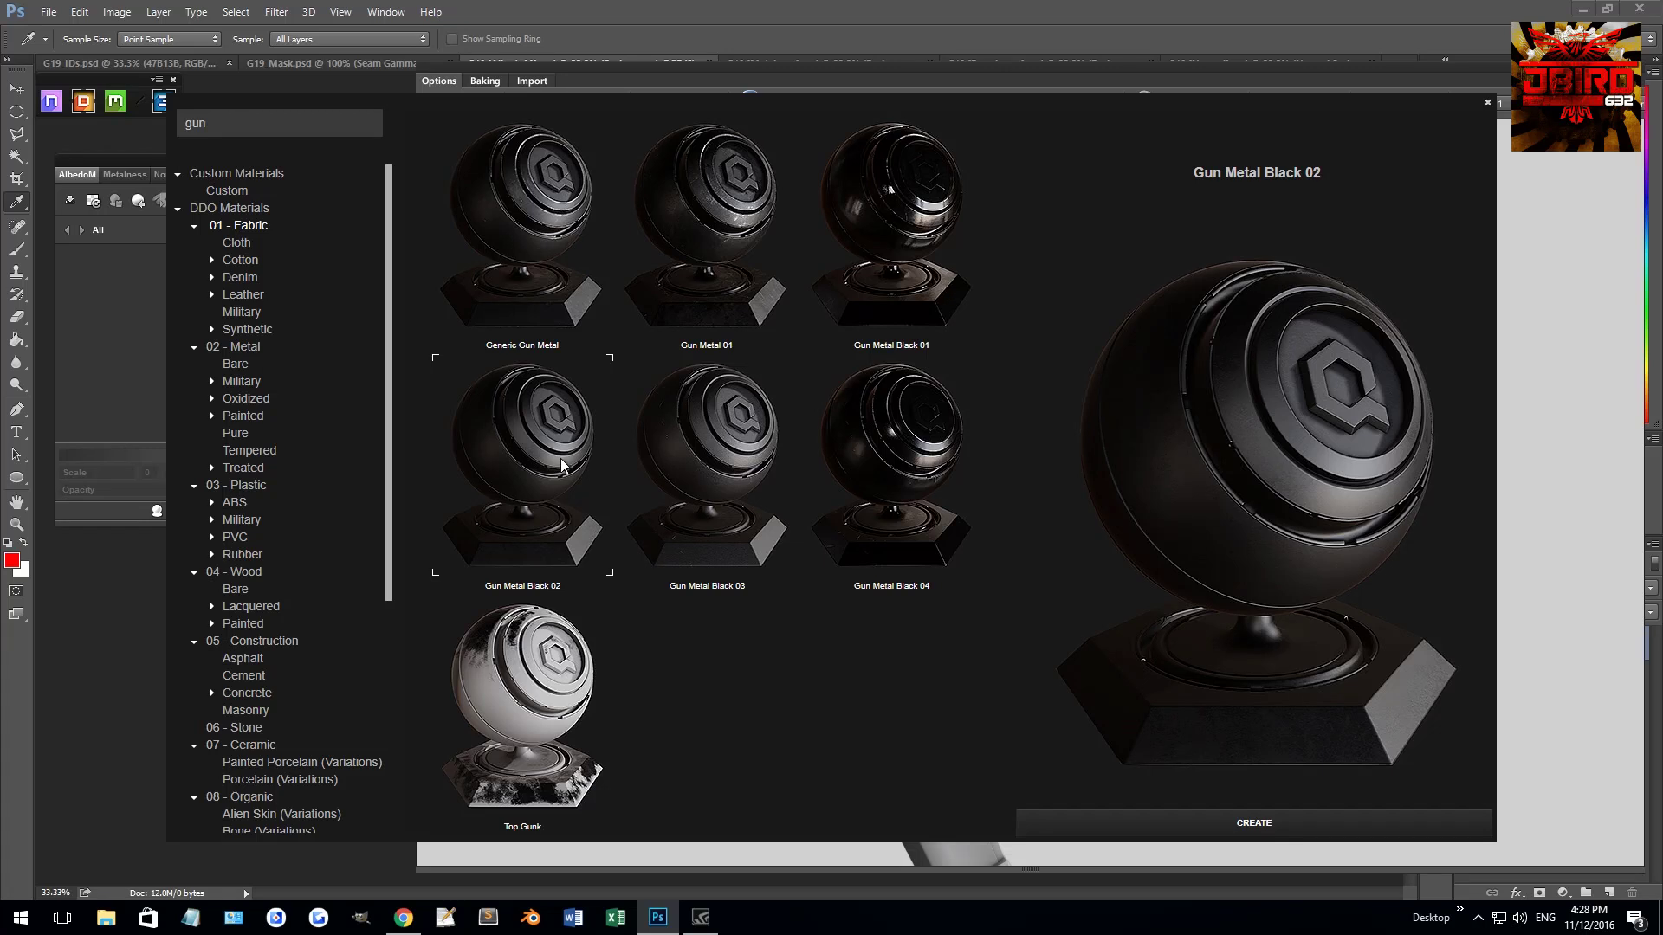
click(542, 152)
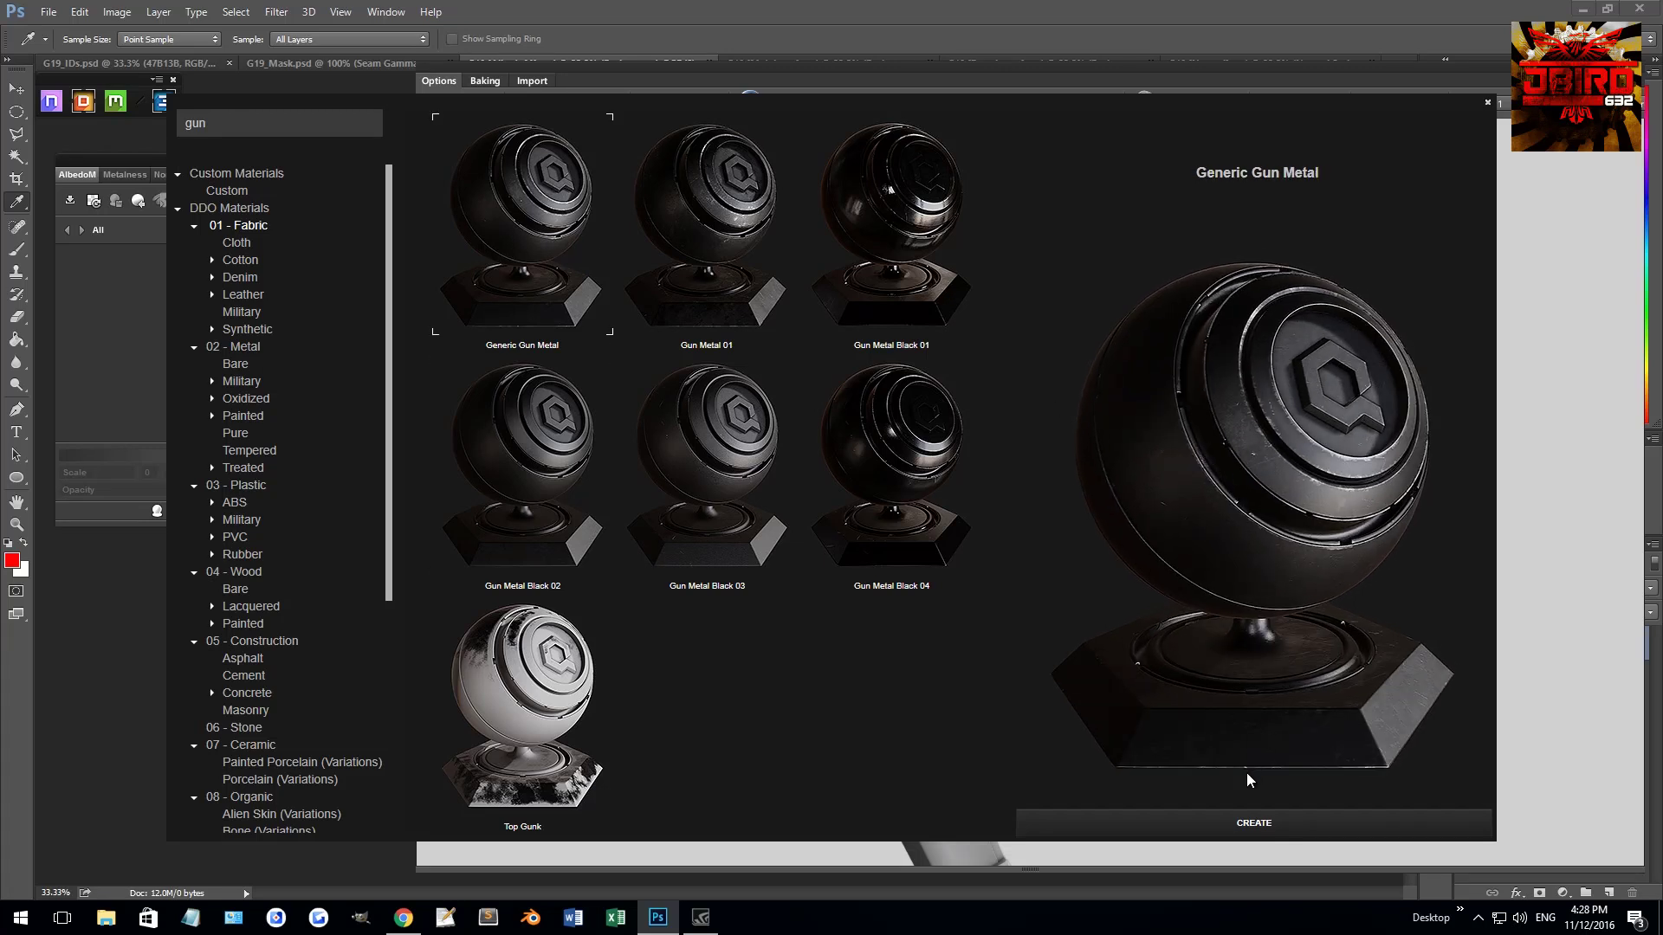
click(1286, 826)
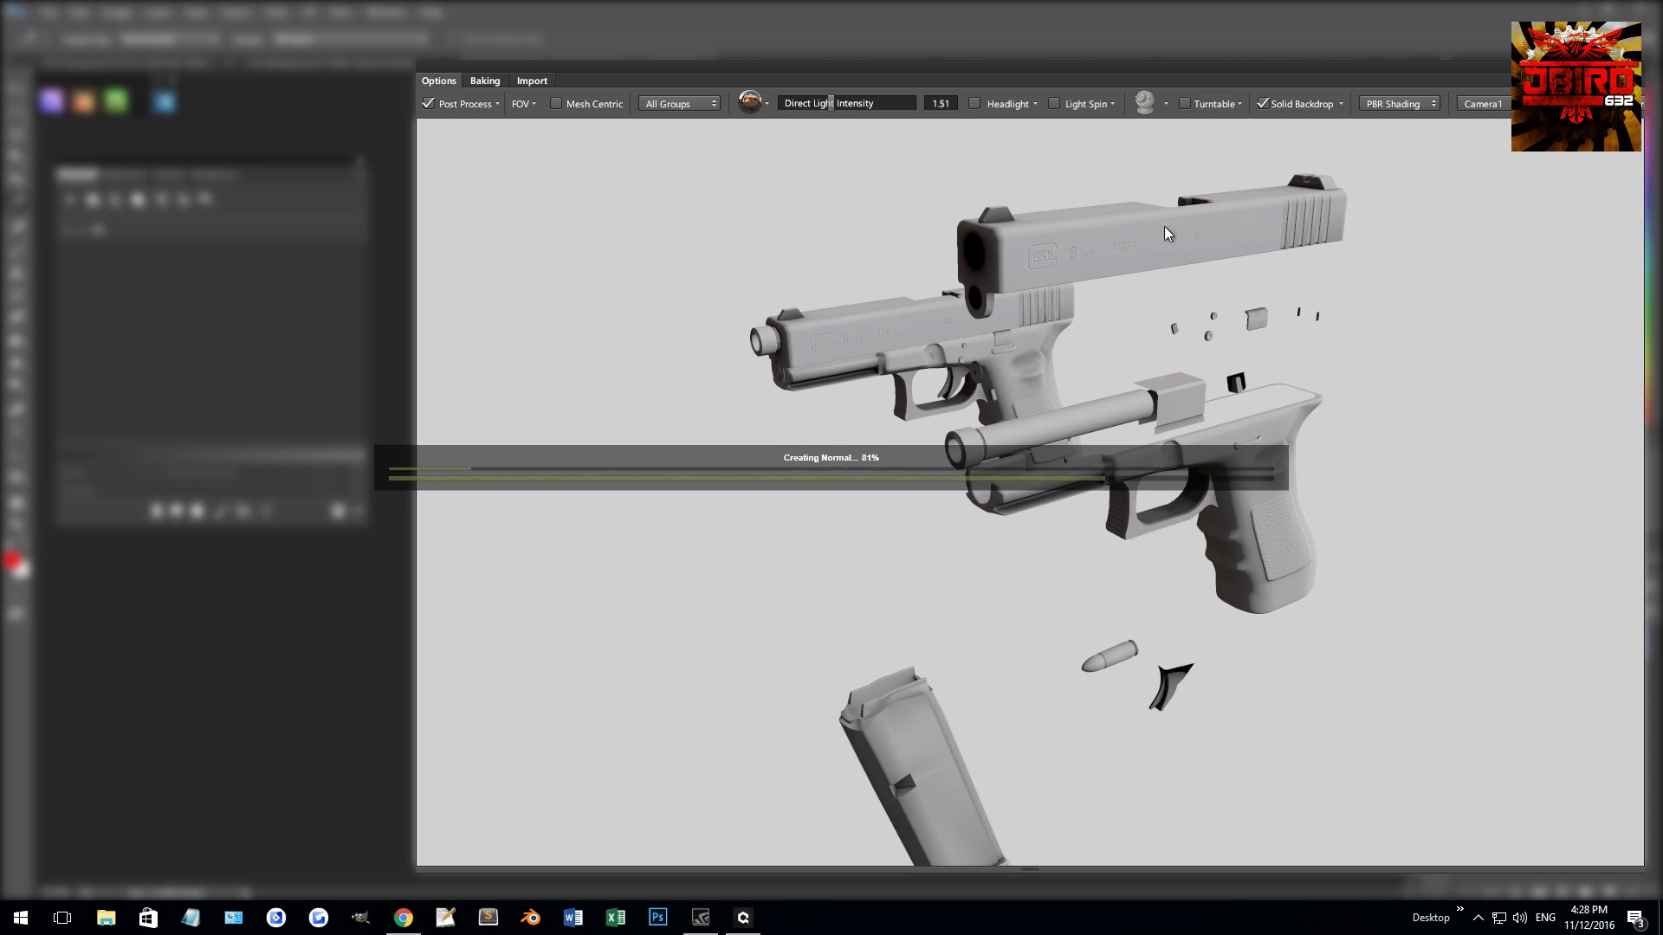
- Set the albedo opacity of the Light Surface Scratches layer to 43
drag(1316, 293, 1351, 374)
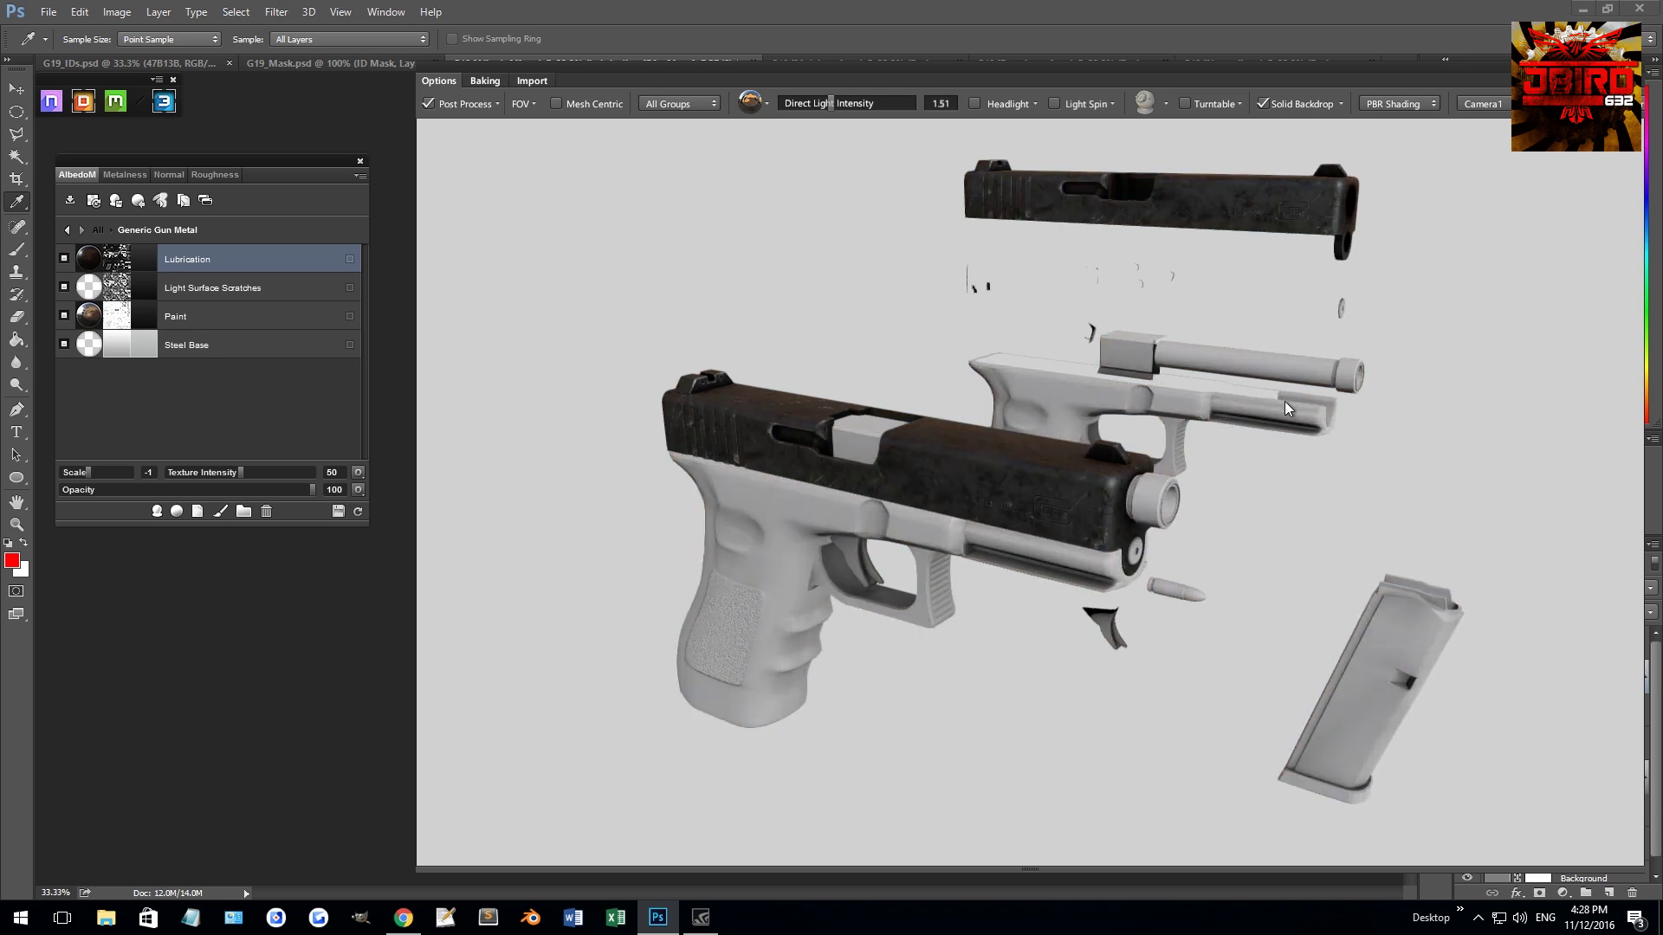
mouse_move(1254, 400)
mouse_down()
mouse_move(1157, 413)
mouse_move(1334, 402)
mouse_move(1041, 391)
mouse_move(1093, 375)
mouse_move(838, 405)
mouse_move(811, 438)
mouse_move(983, 427)
mouse_move(922, 449)
mouse_up()
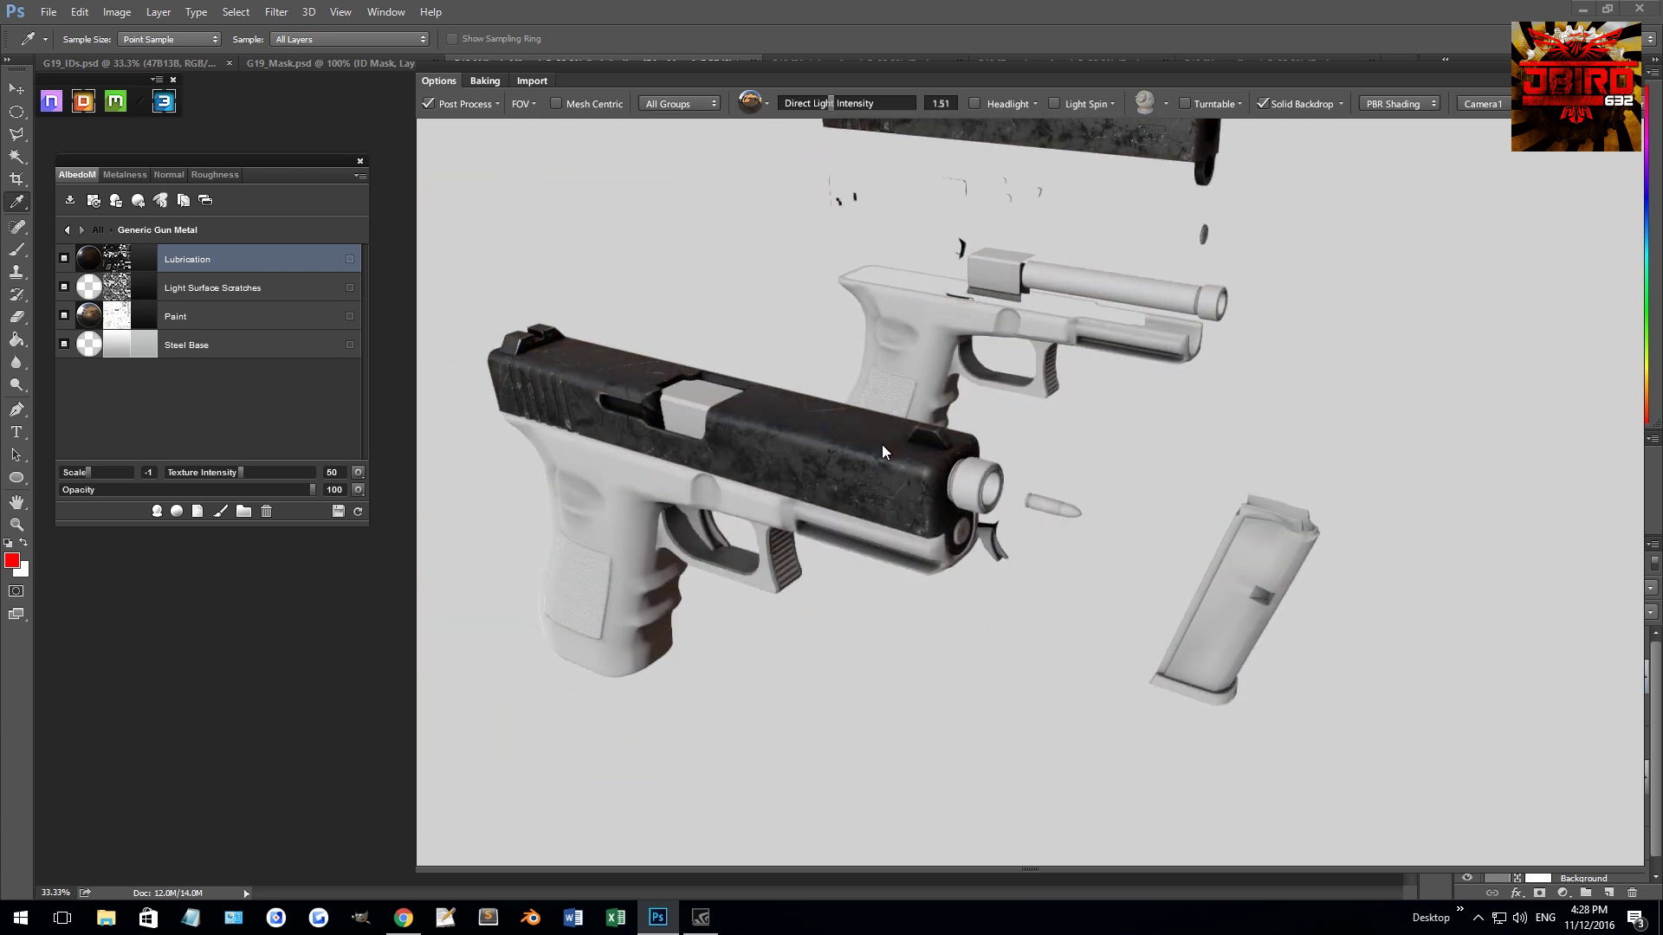
click(205, 289)
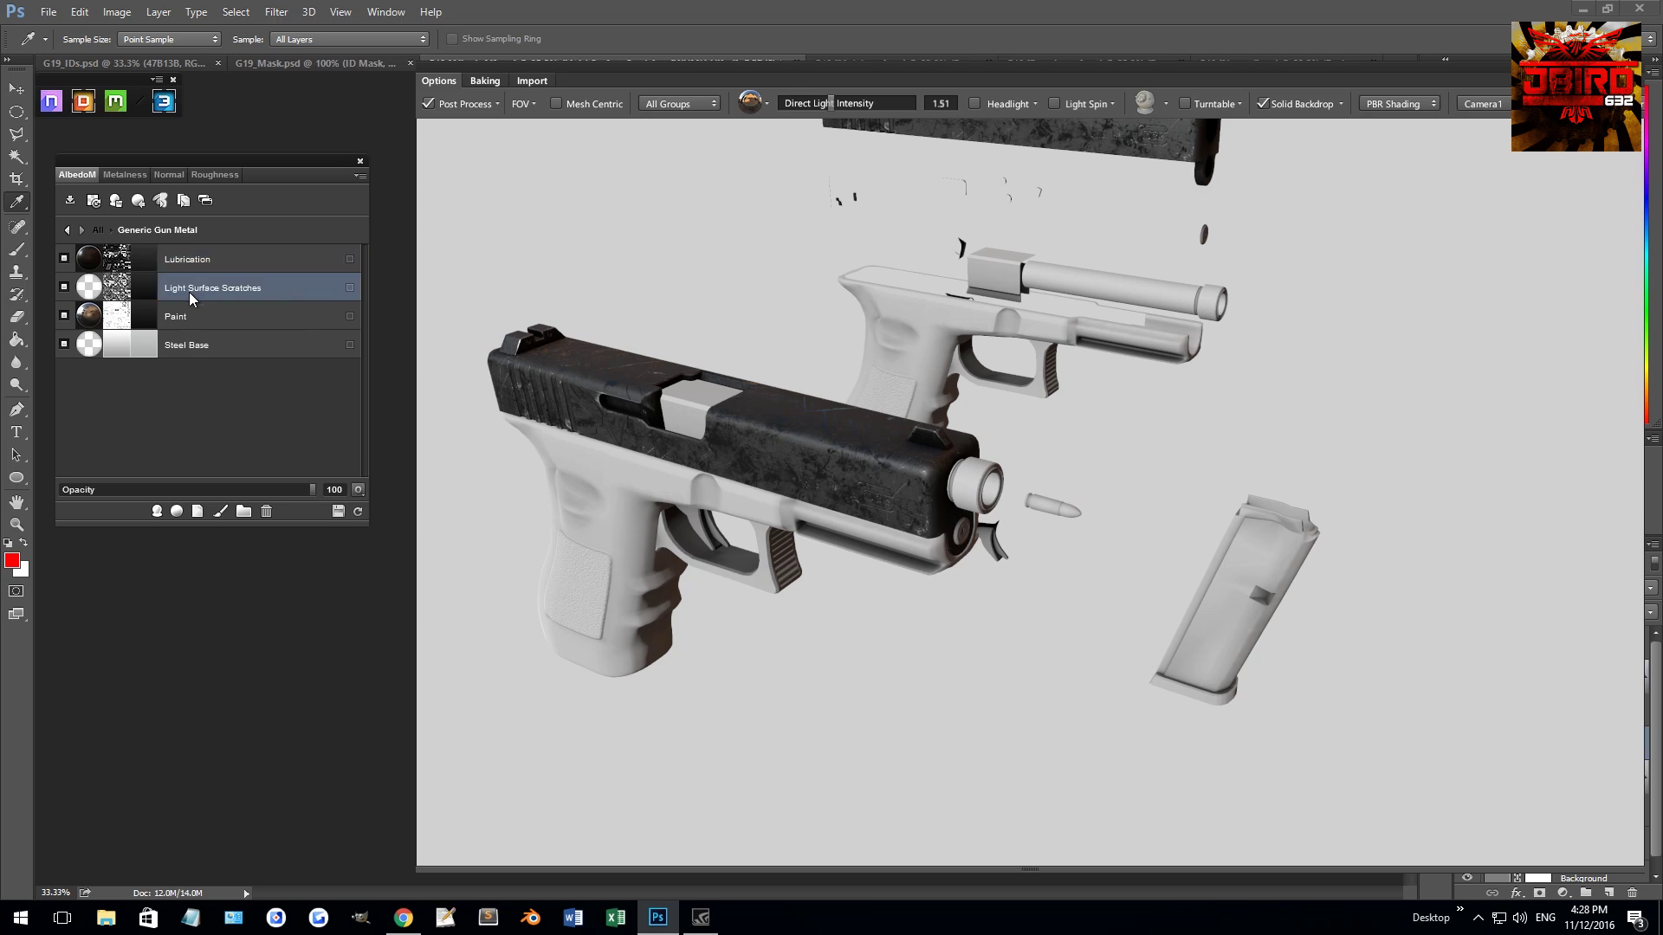
click(170, 488)
scroll(650, 427, up, 5)
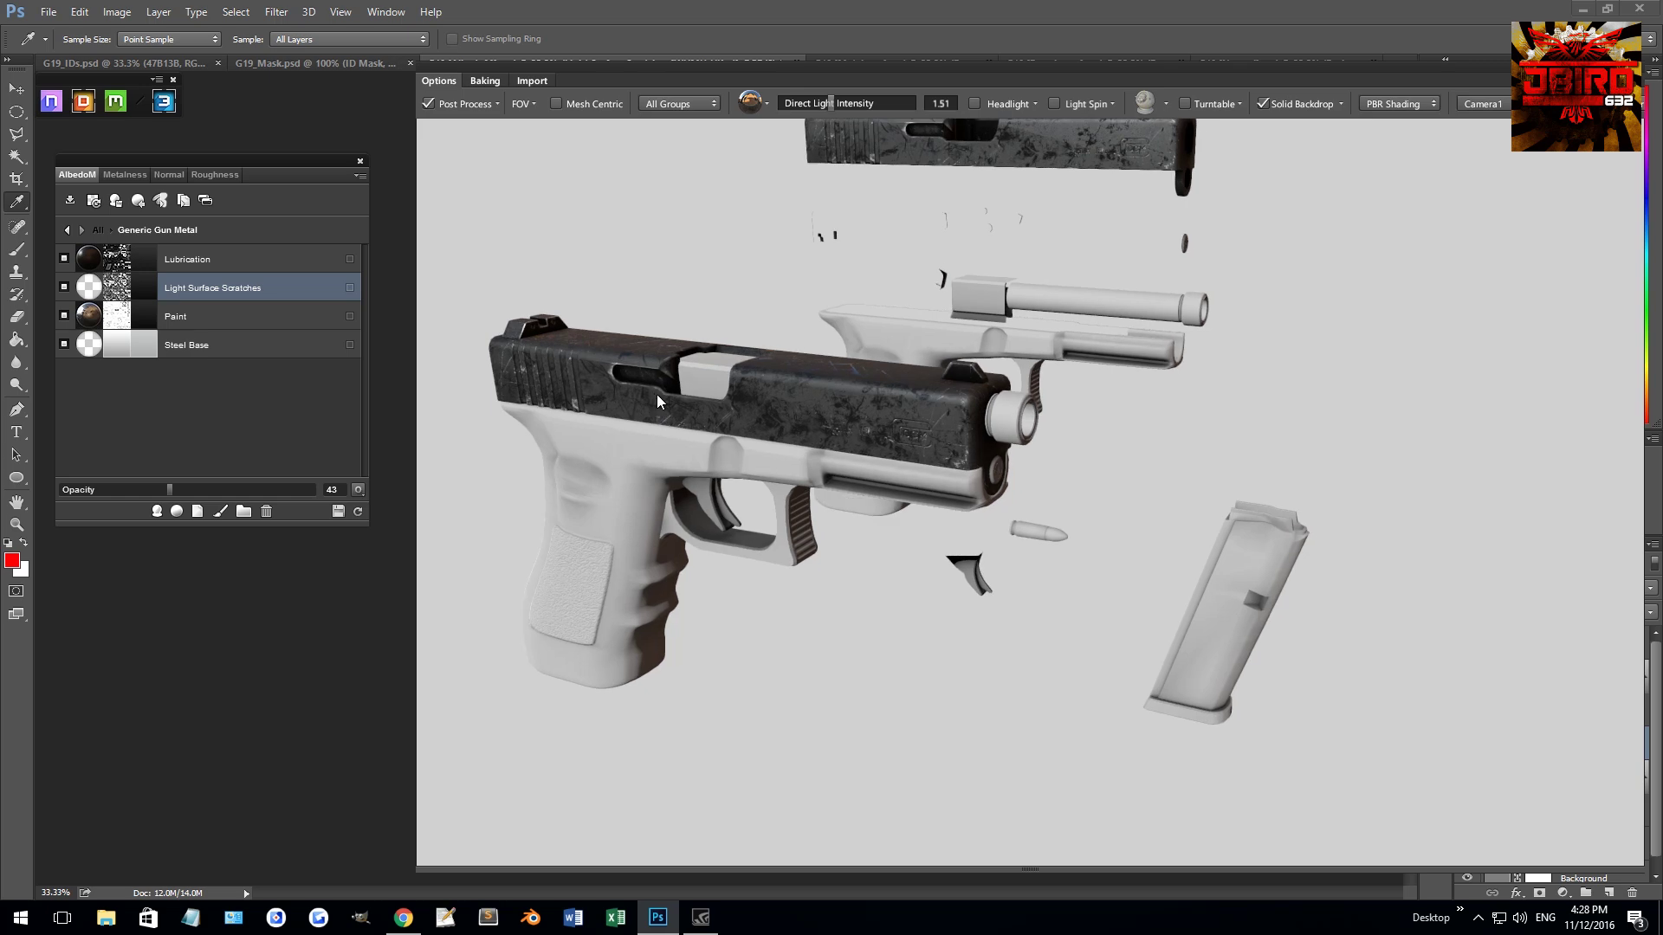
scroll(658, 485, up, 1)
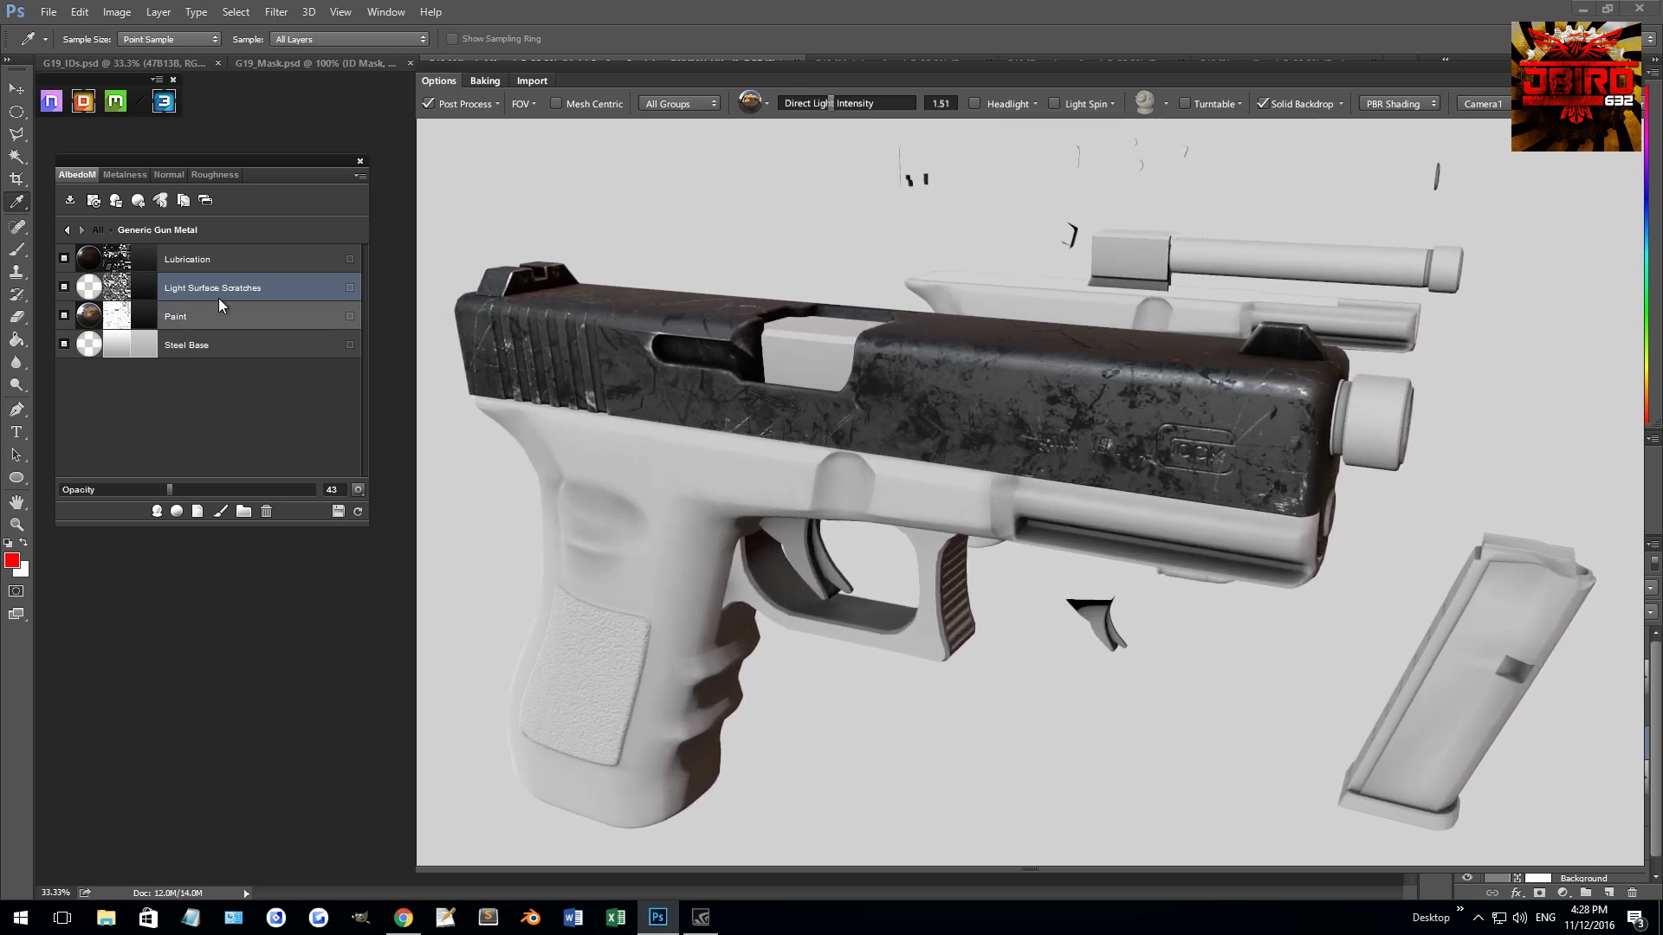
- Set the Lubrication layer's scale to 2 and its albedo opacity to 21
click(201, 260)
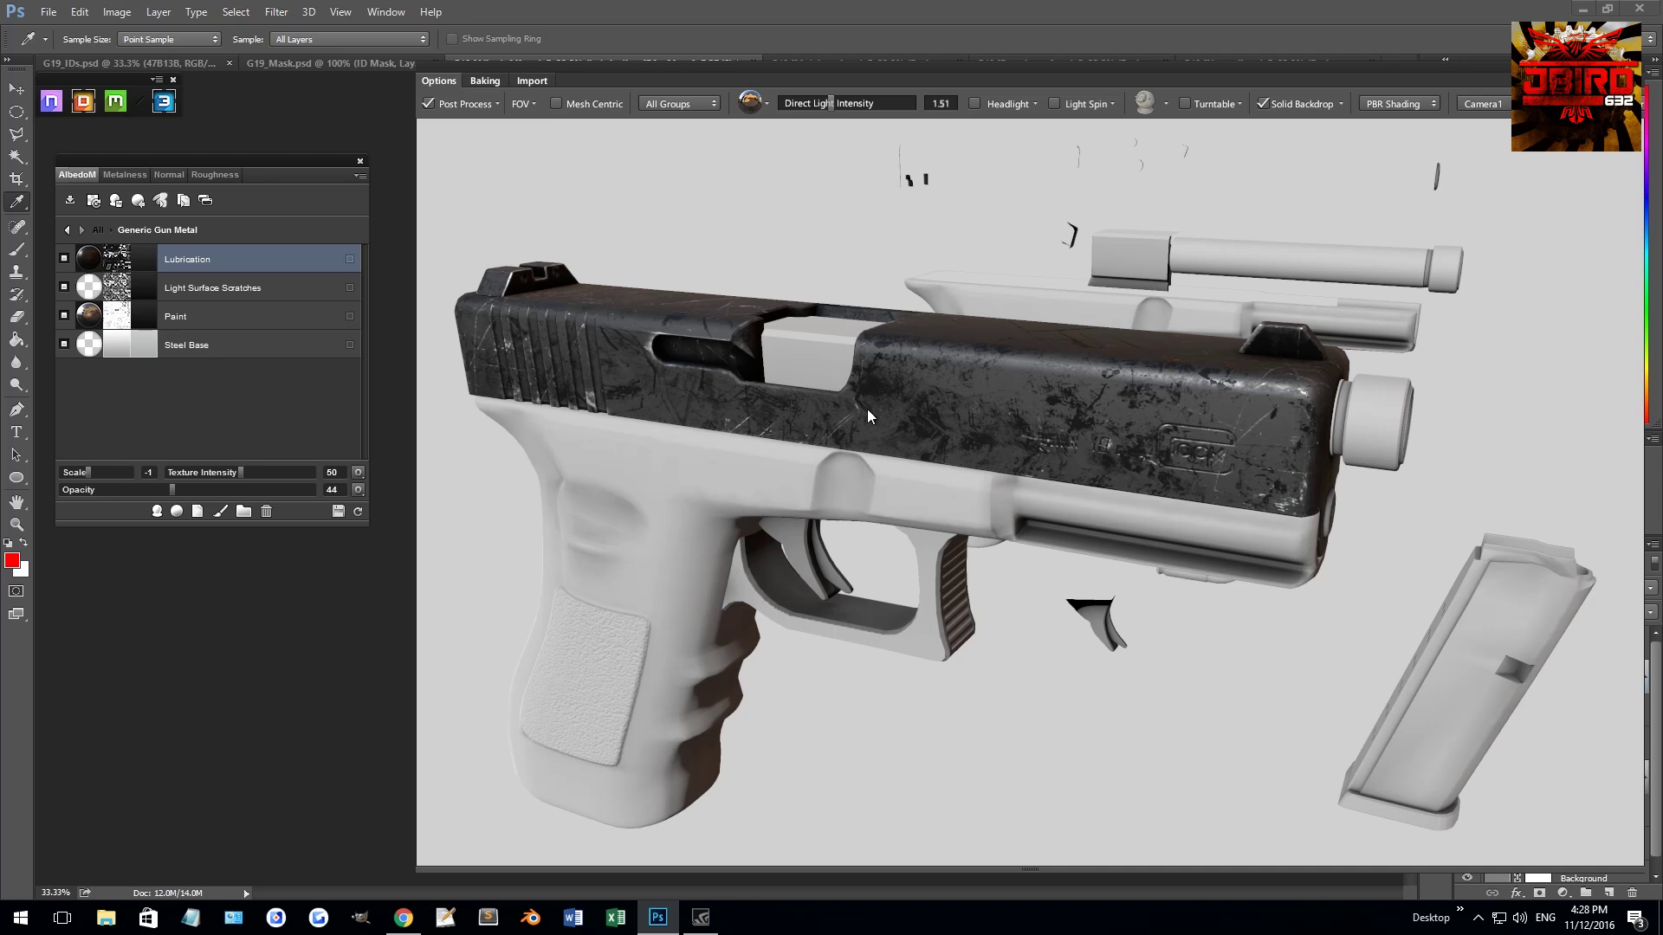
drag(88, 472, 108, 469)
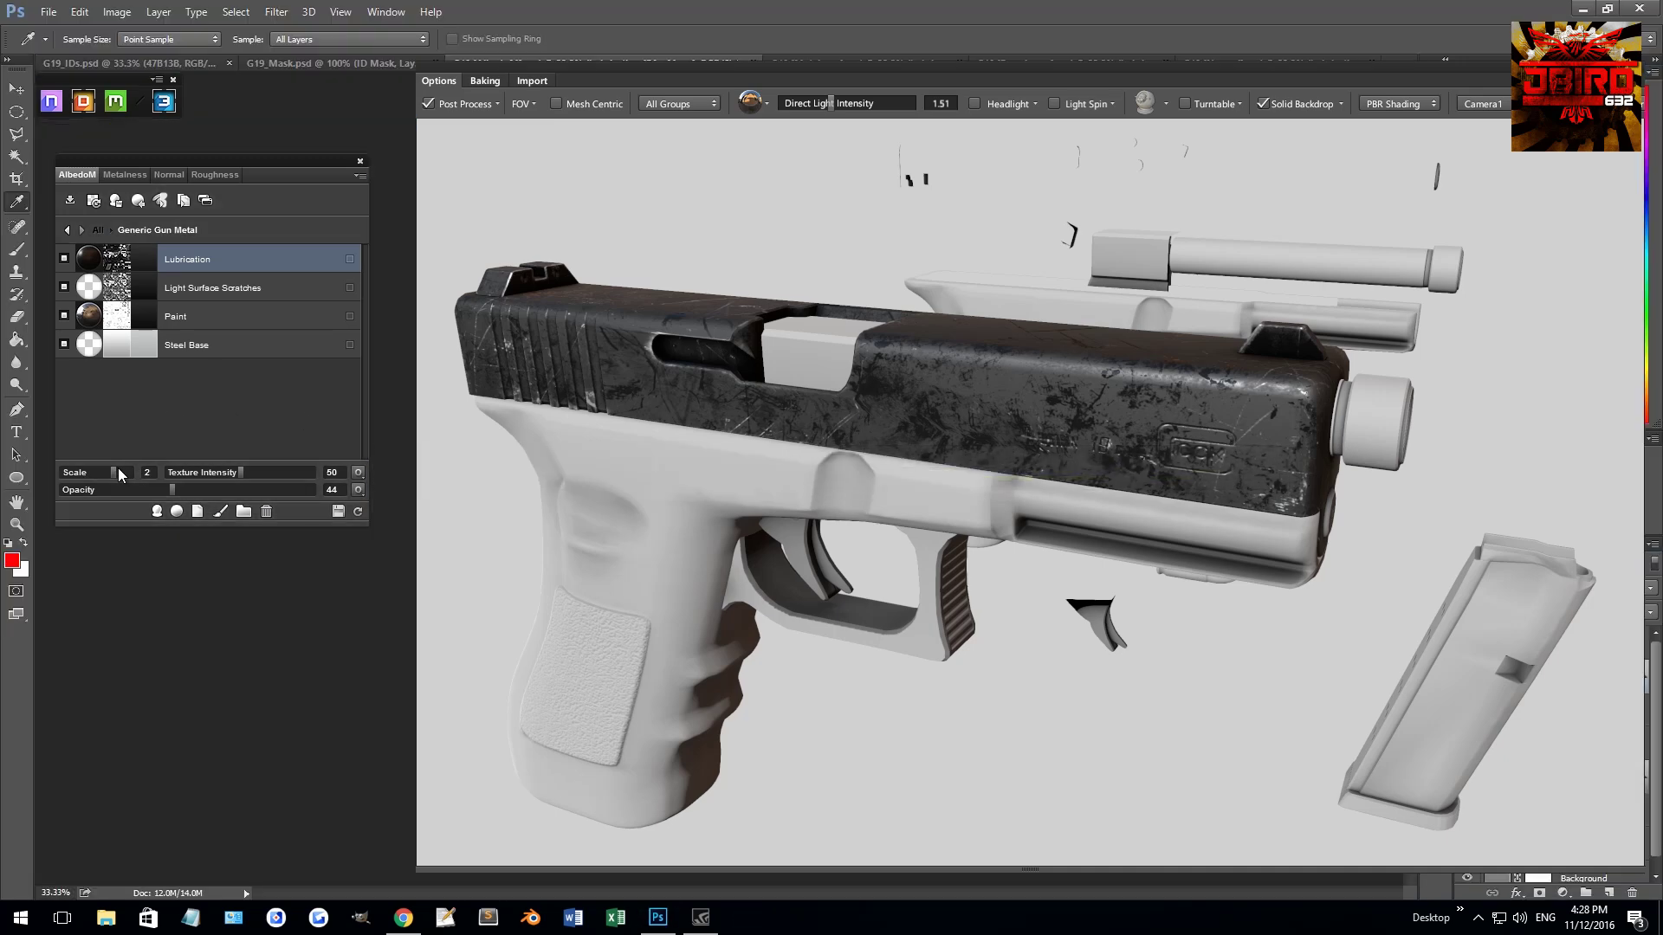
drag(144, 491, 114, 487)
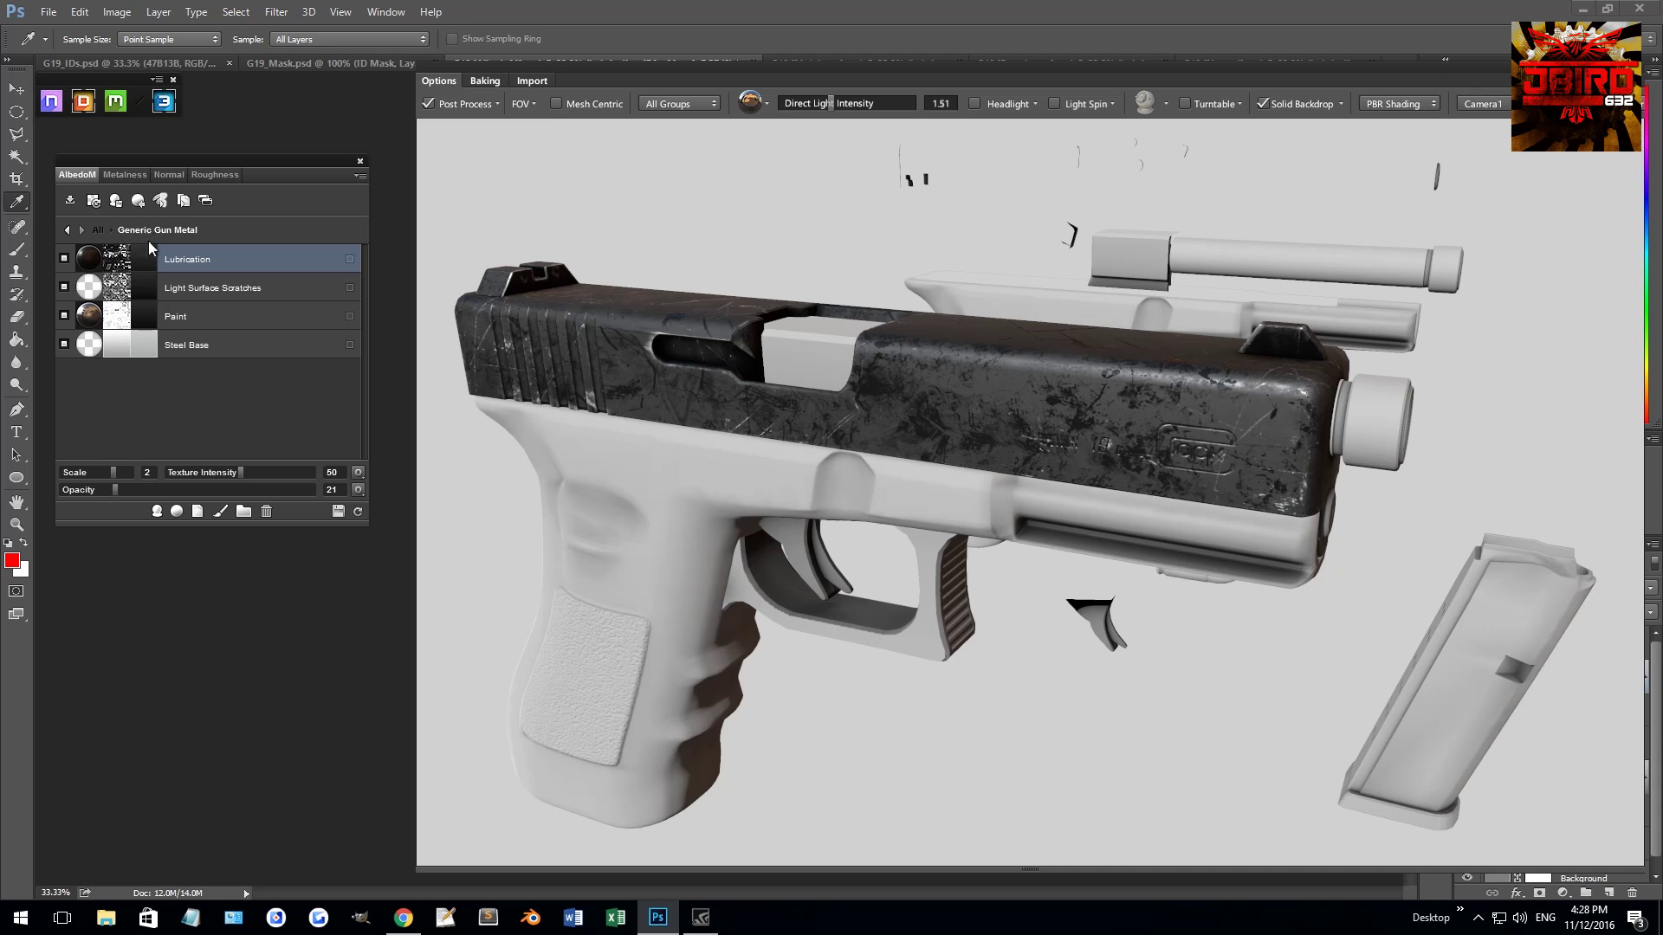
- Set the Lubrication layer's opacity to 26 in the metalness map and 17 in the roughness map
click(132, 172)
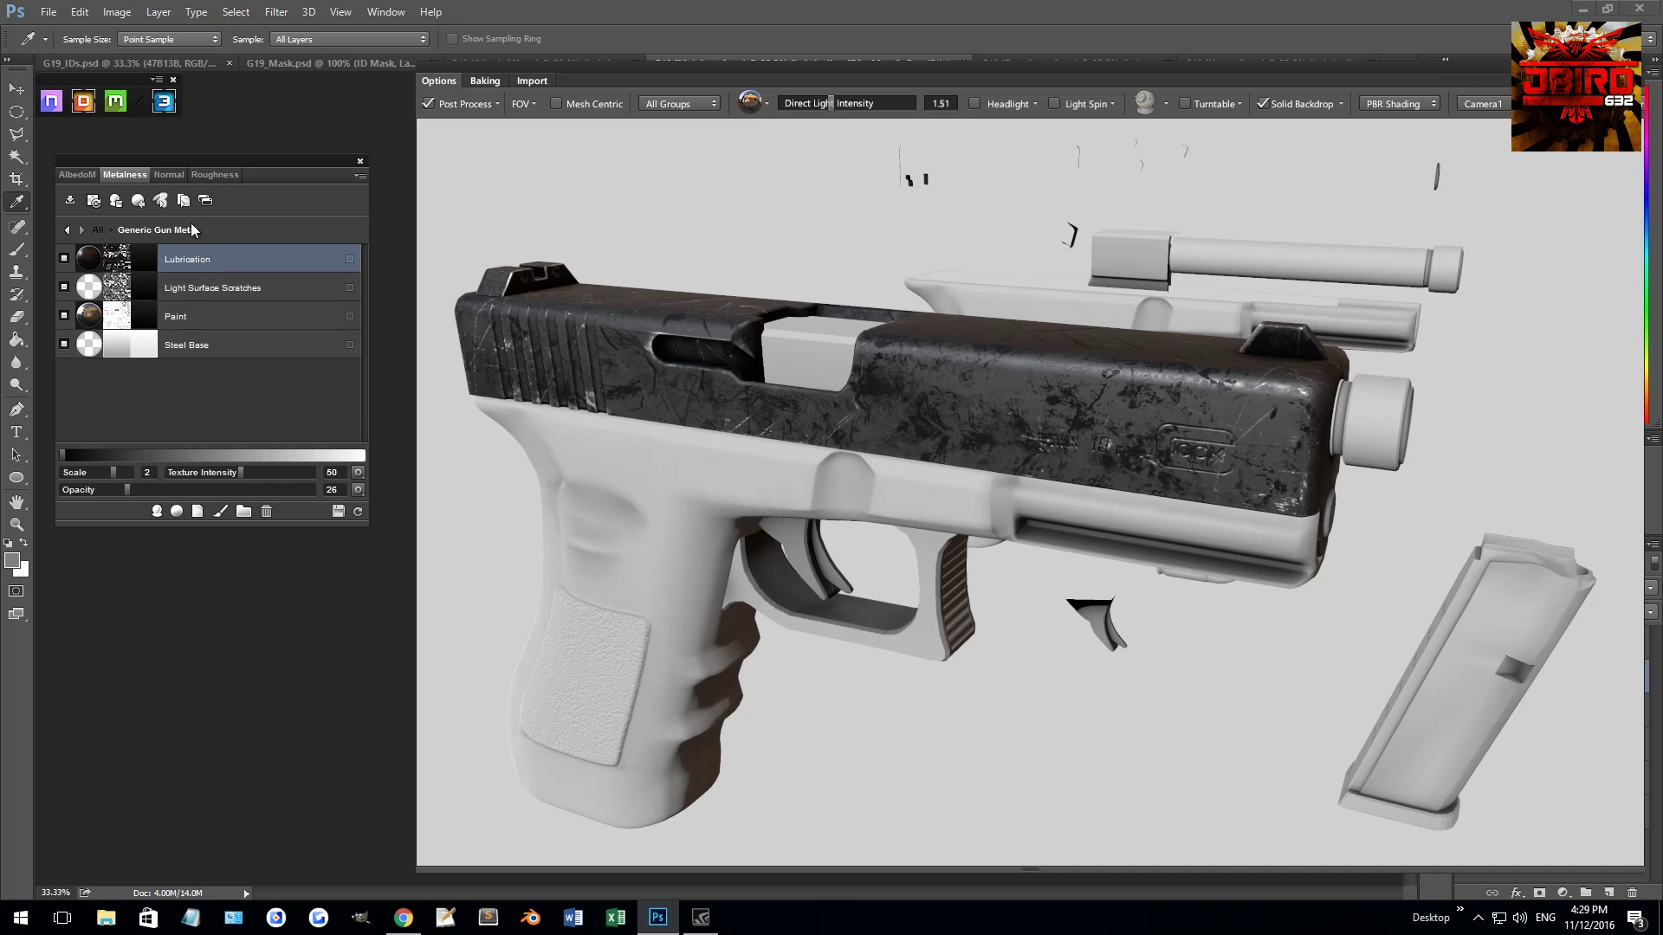
click(215, 176)
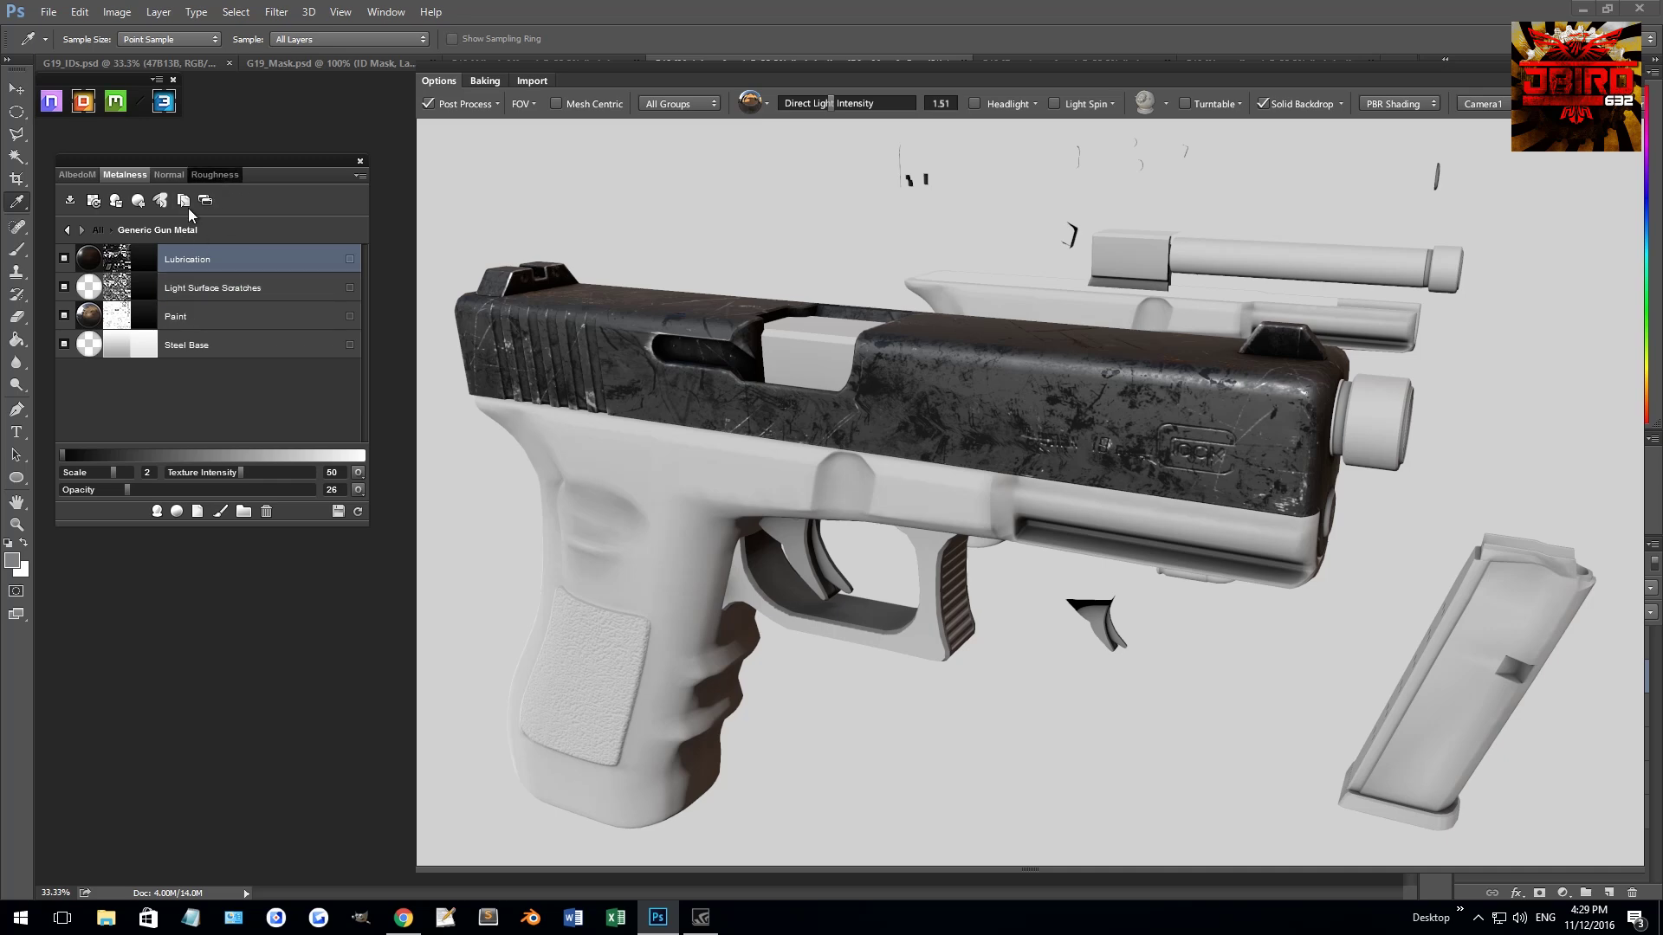
click(104, 490)
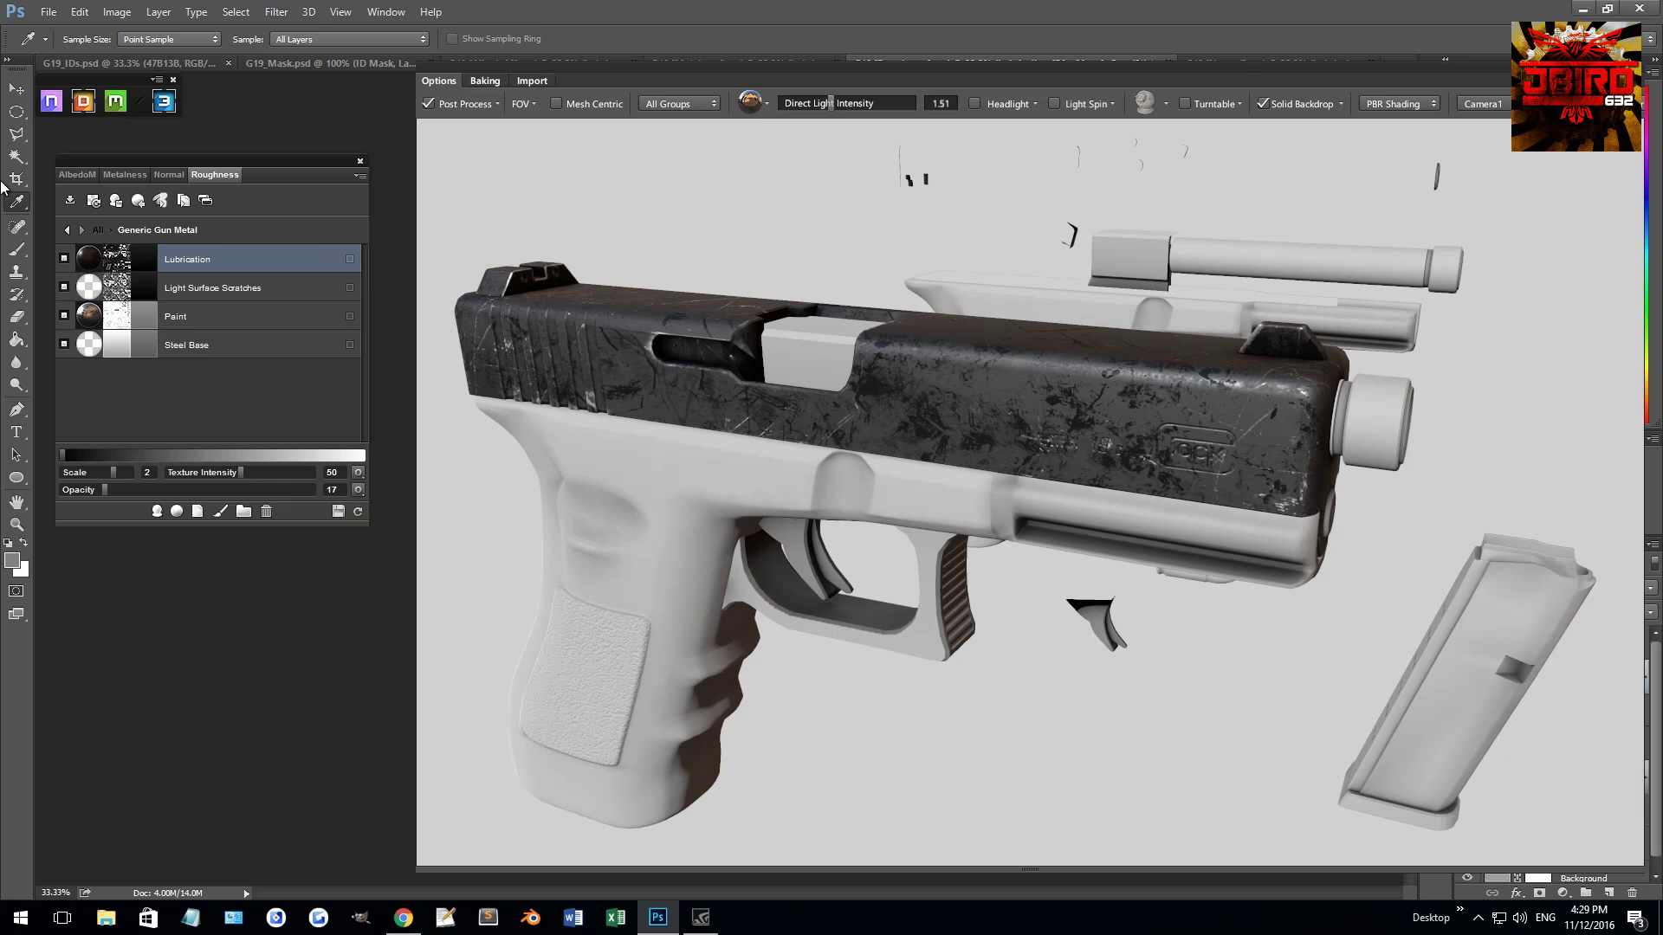
- Set the Light Surface Scratches layer's opacity to 22 in the metalness map
click(126, 175)
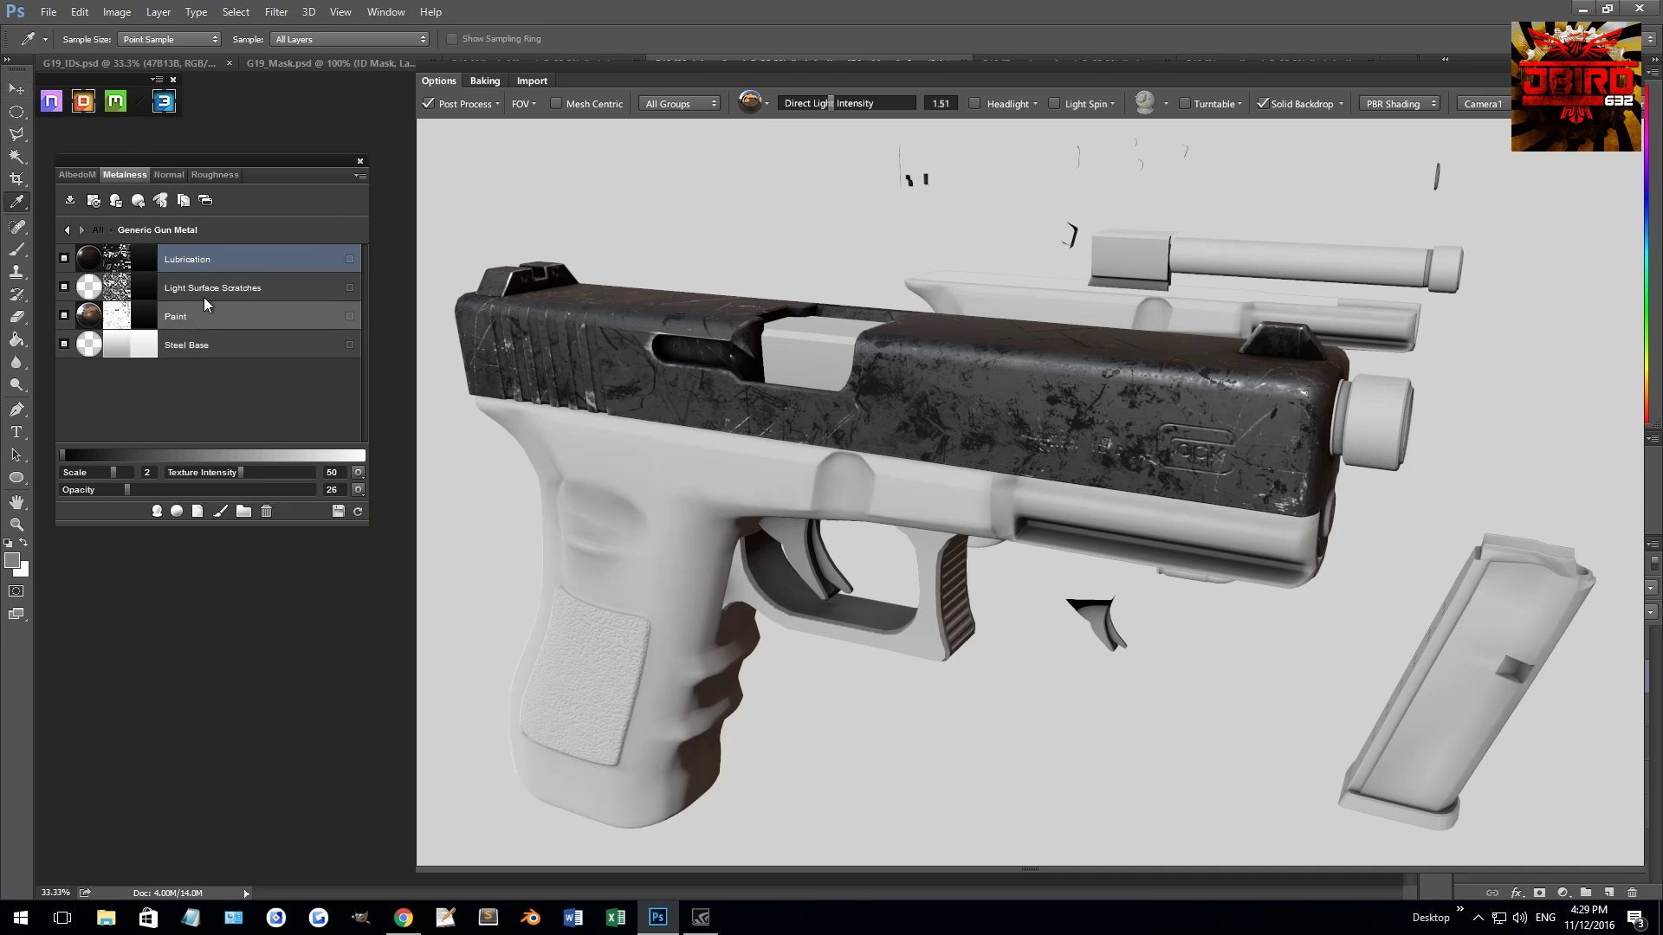
click(210, 294)
click(118, 490)
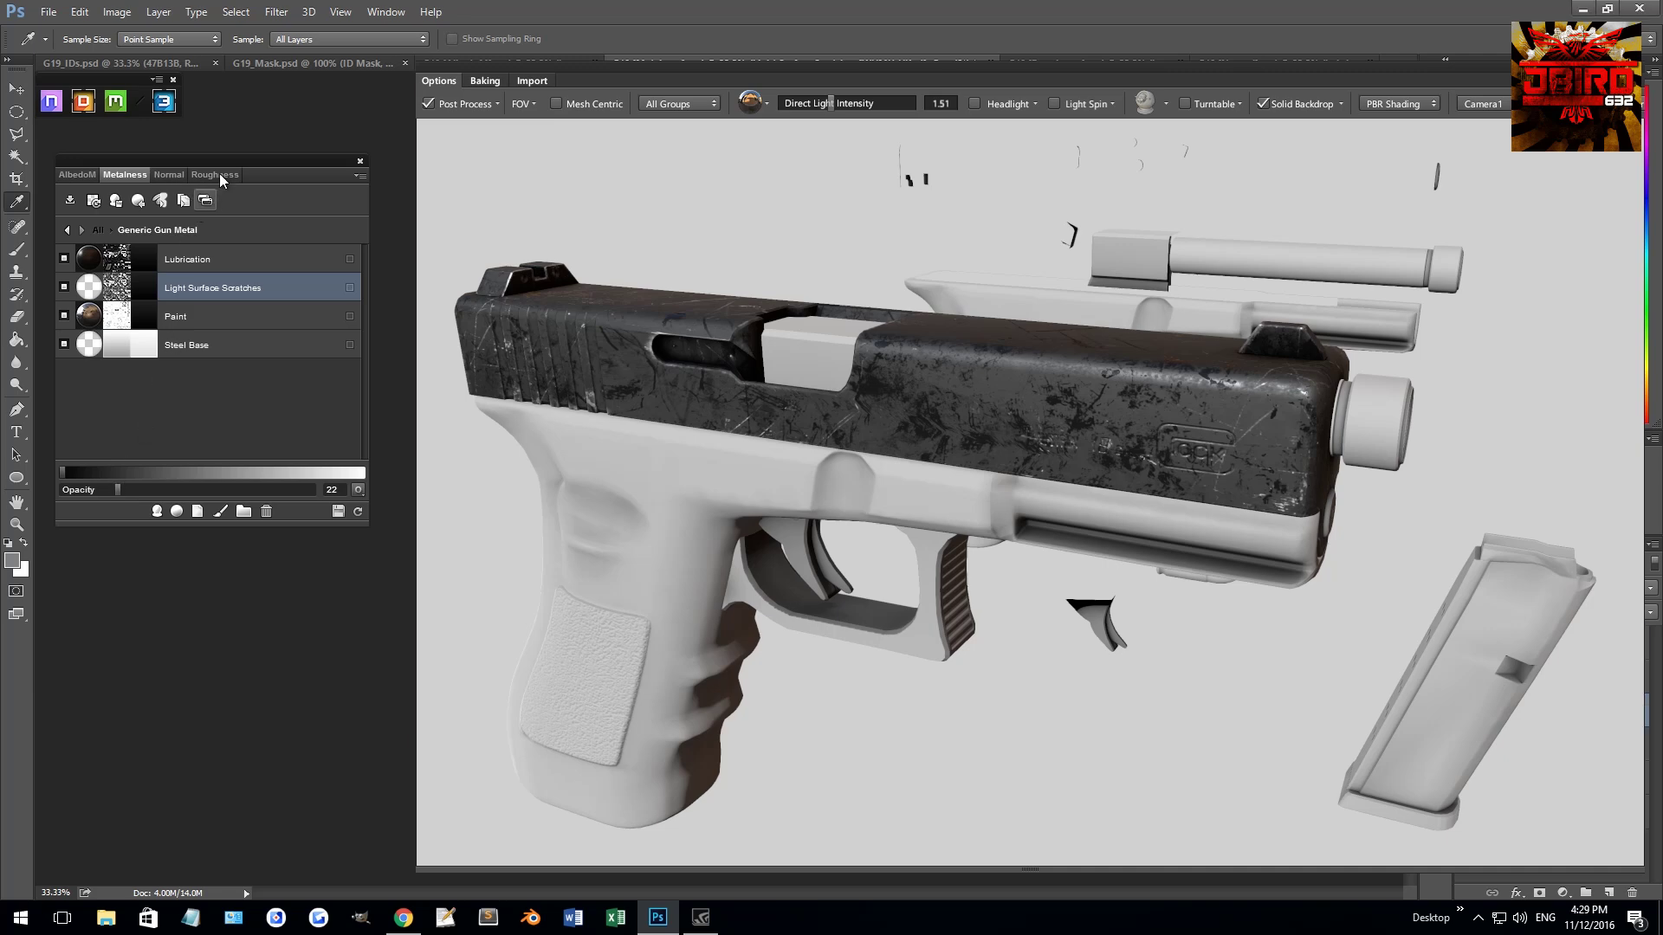
- Try several roughness opacities for the Light Surface Scratches layer and settle on 42
click(213, 176)
click(123, 487)
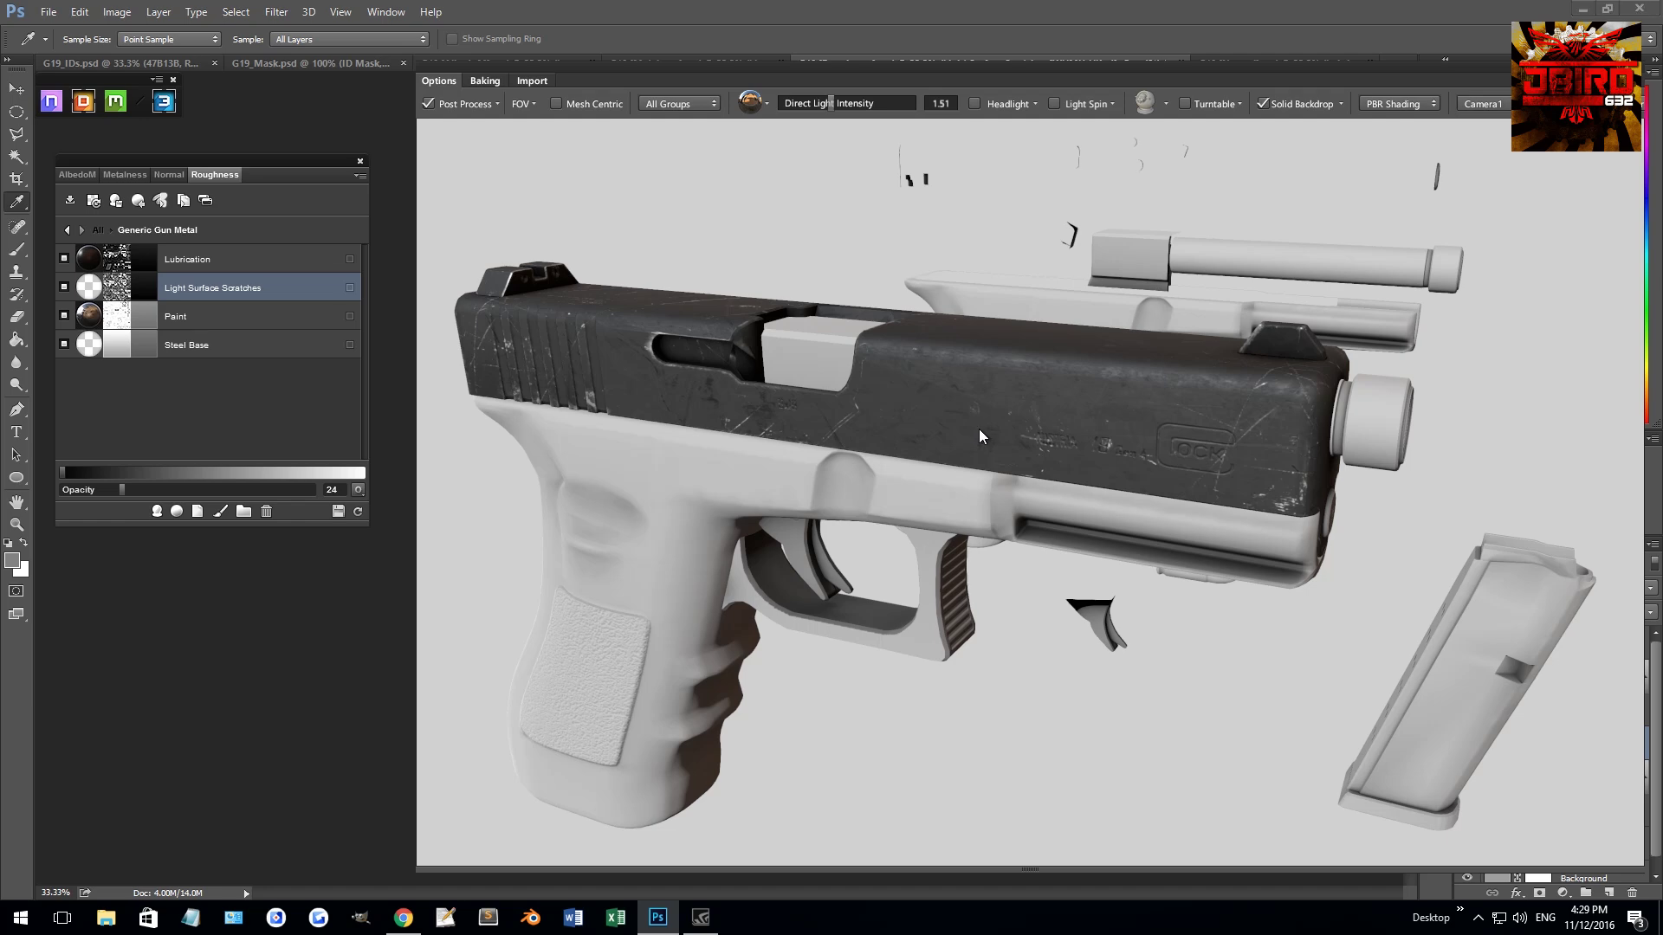
drag(979, 428, 958, 433)
click(155, 488)
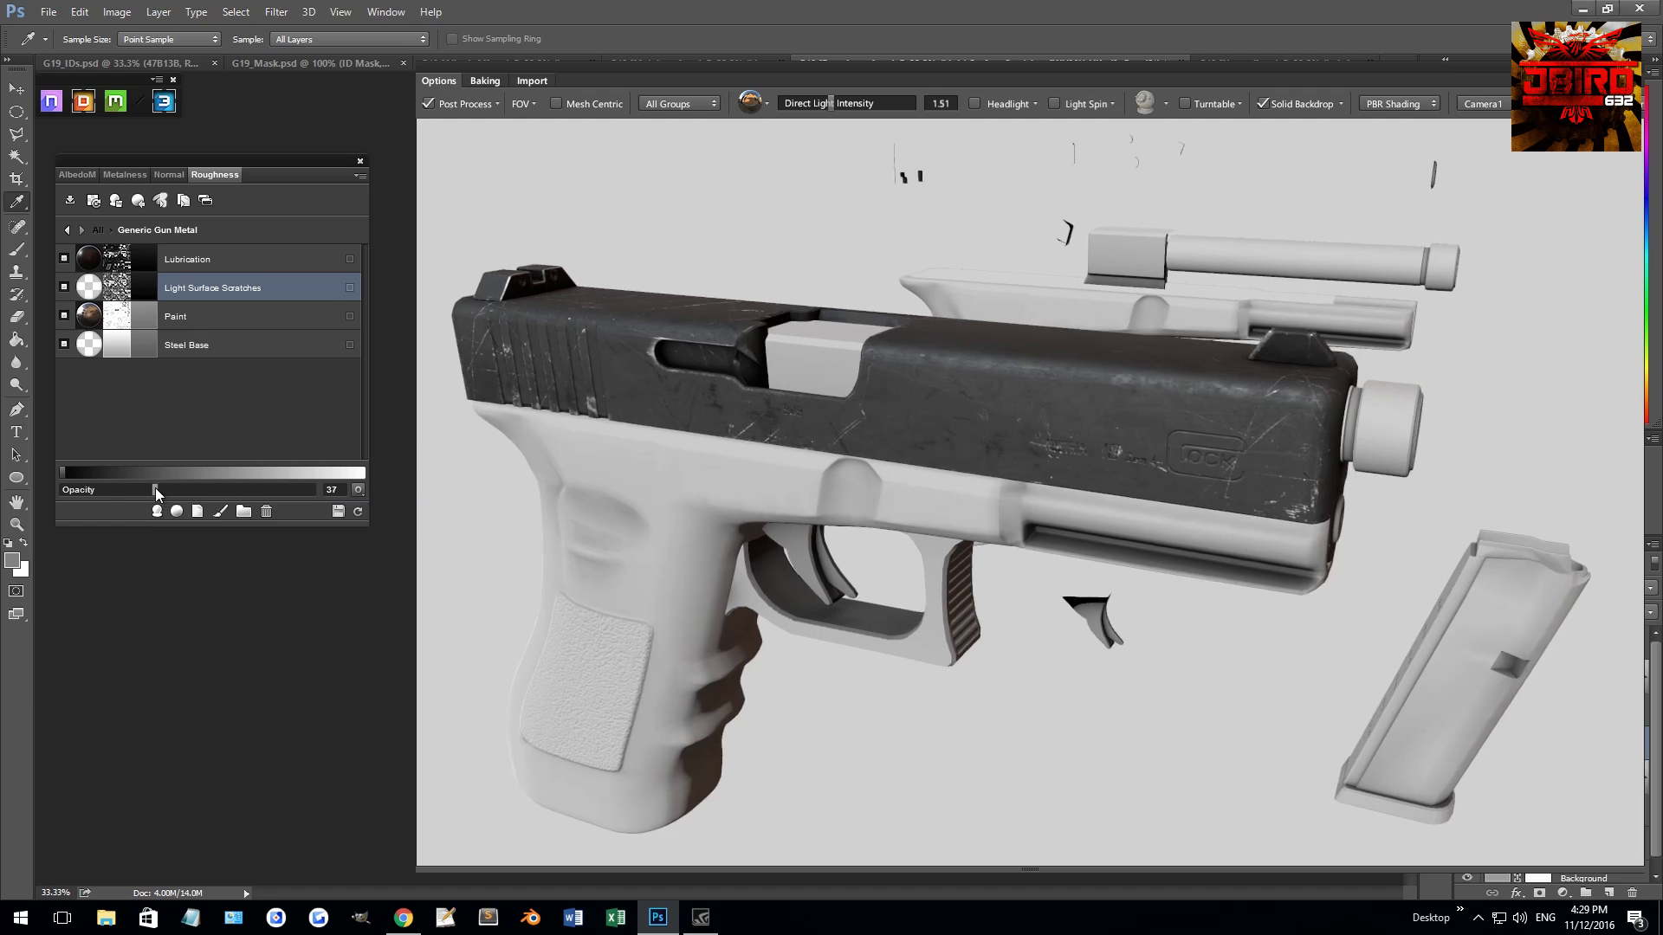
click(166, 488)
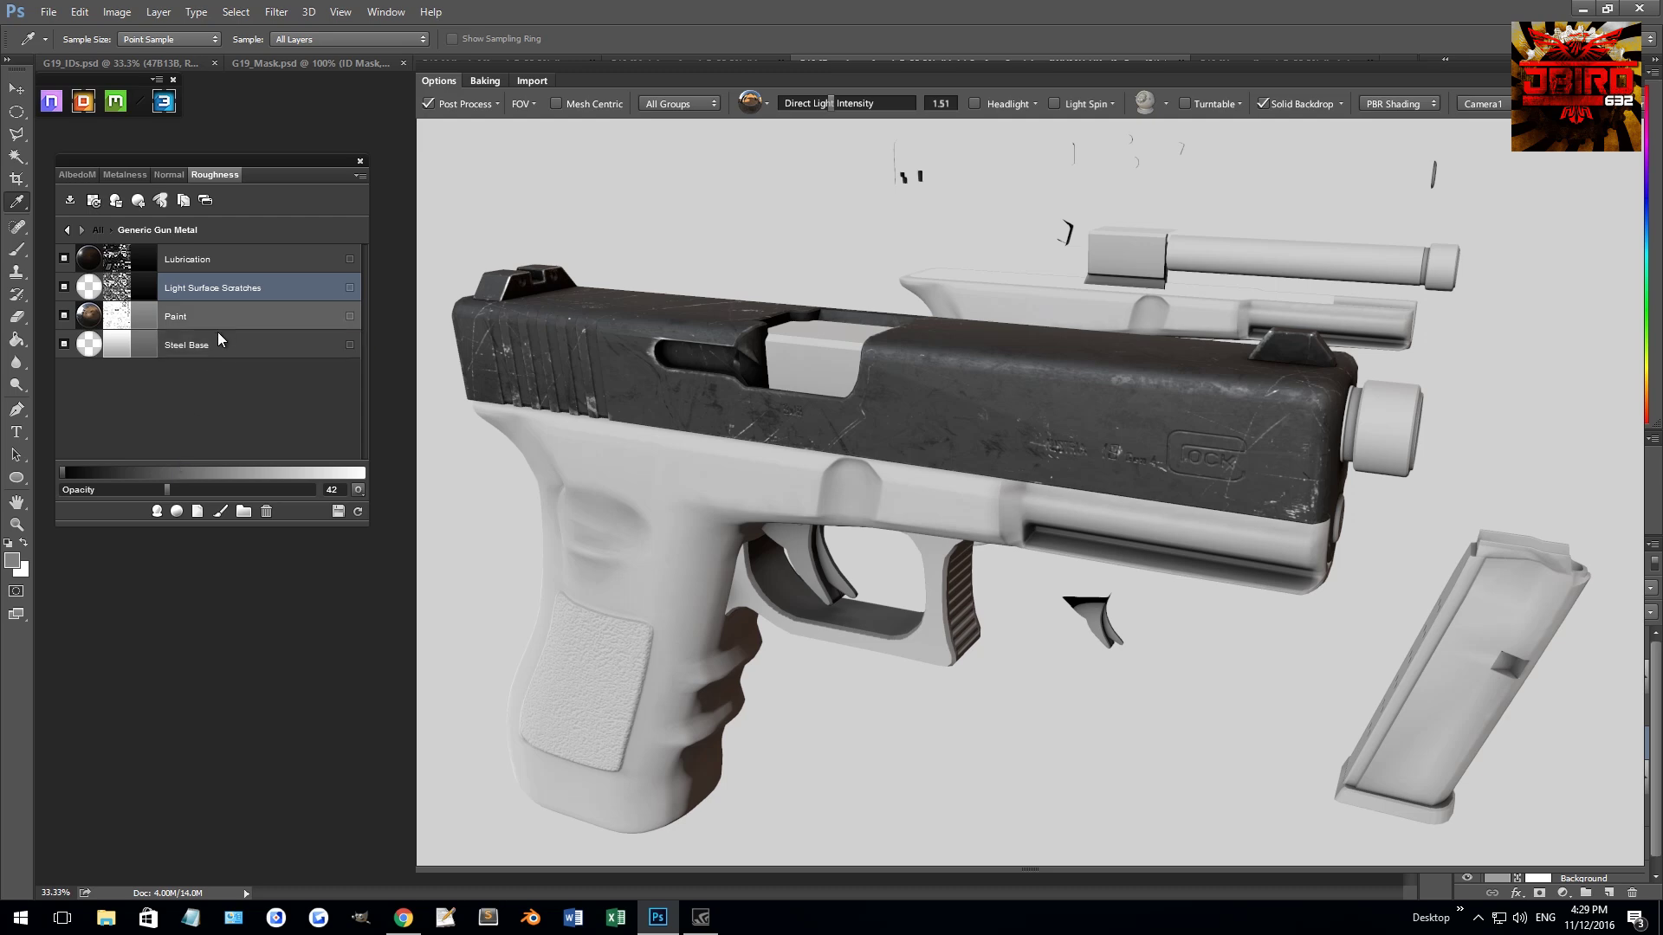
- Lower the Steel Base layer's roughness value to a dark grey
click(207, 347)
click(127, 473)
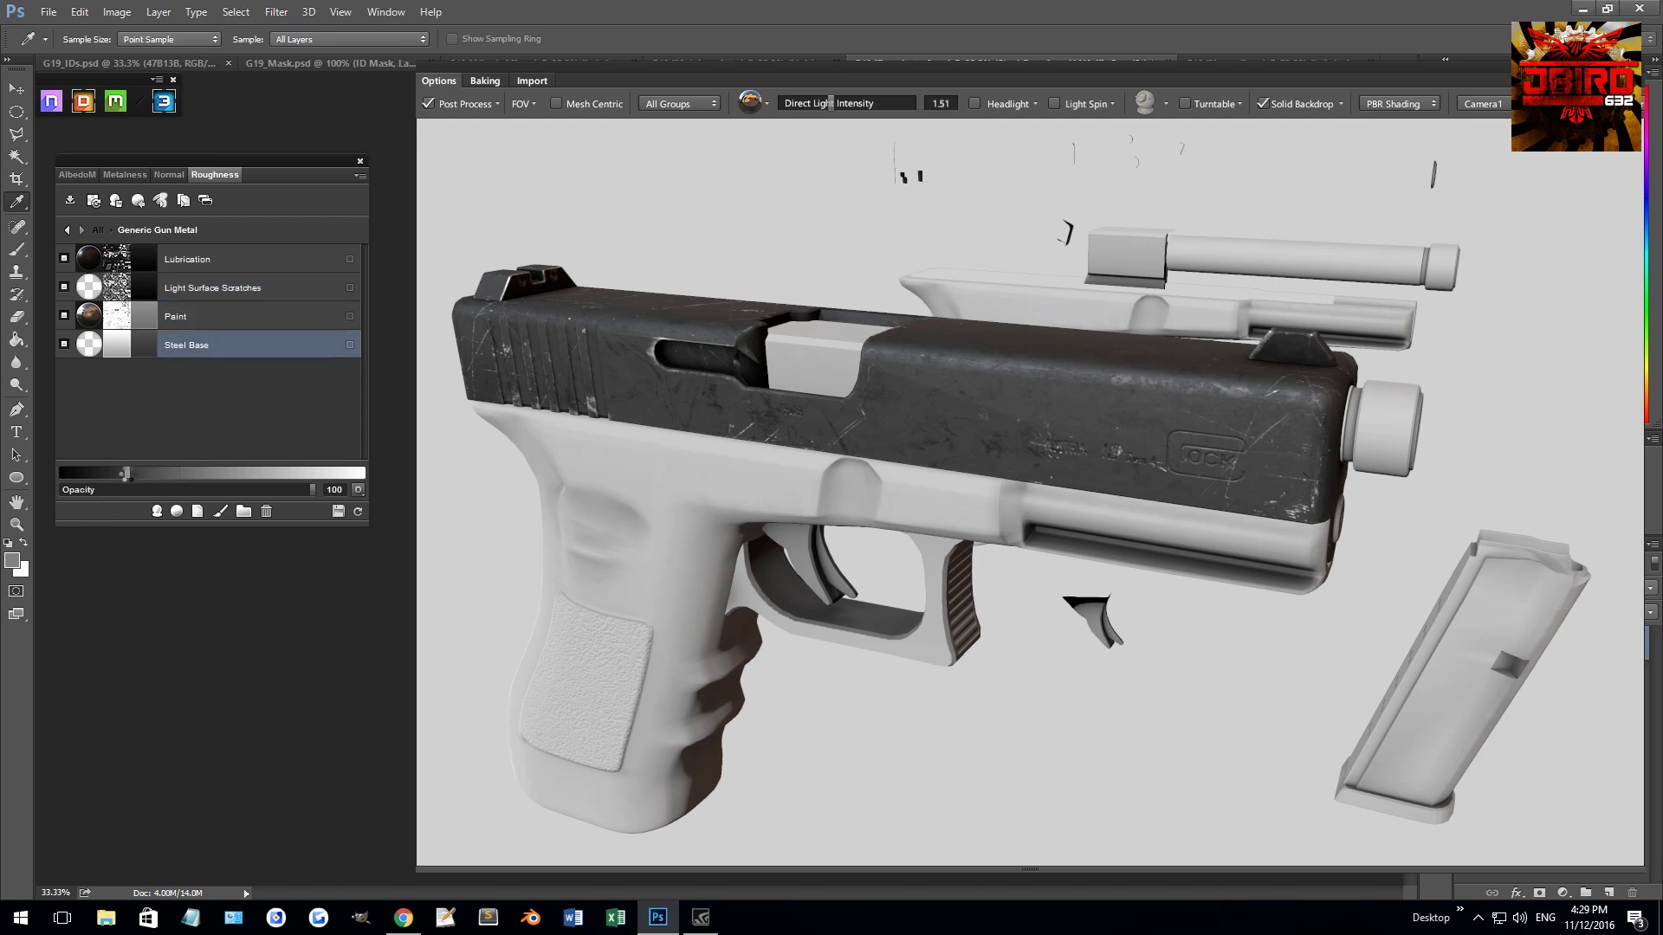
drag(122, 475, 101, 471)
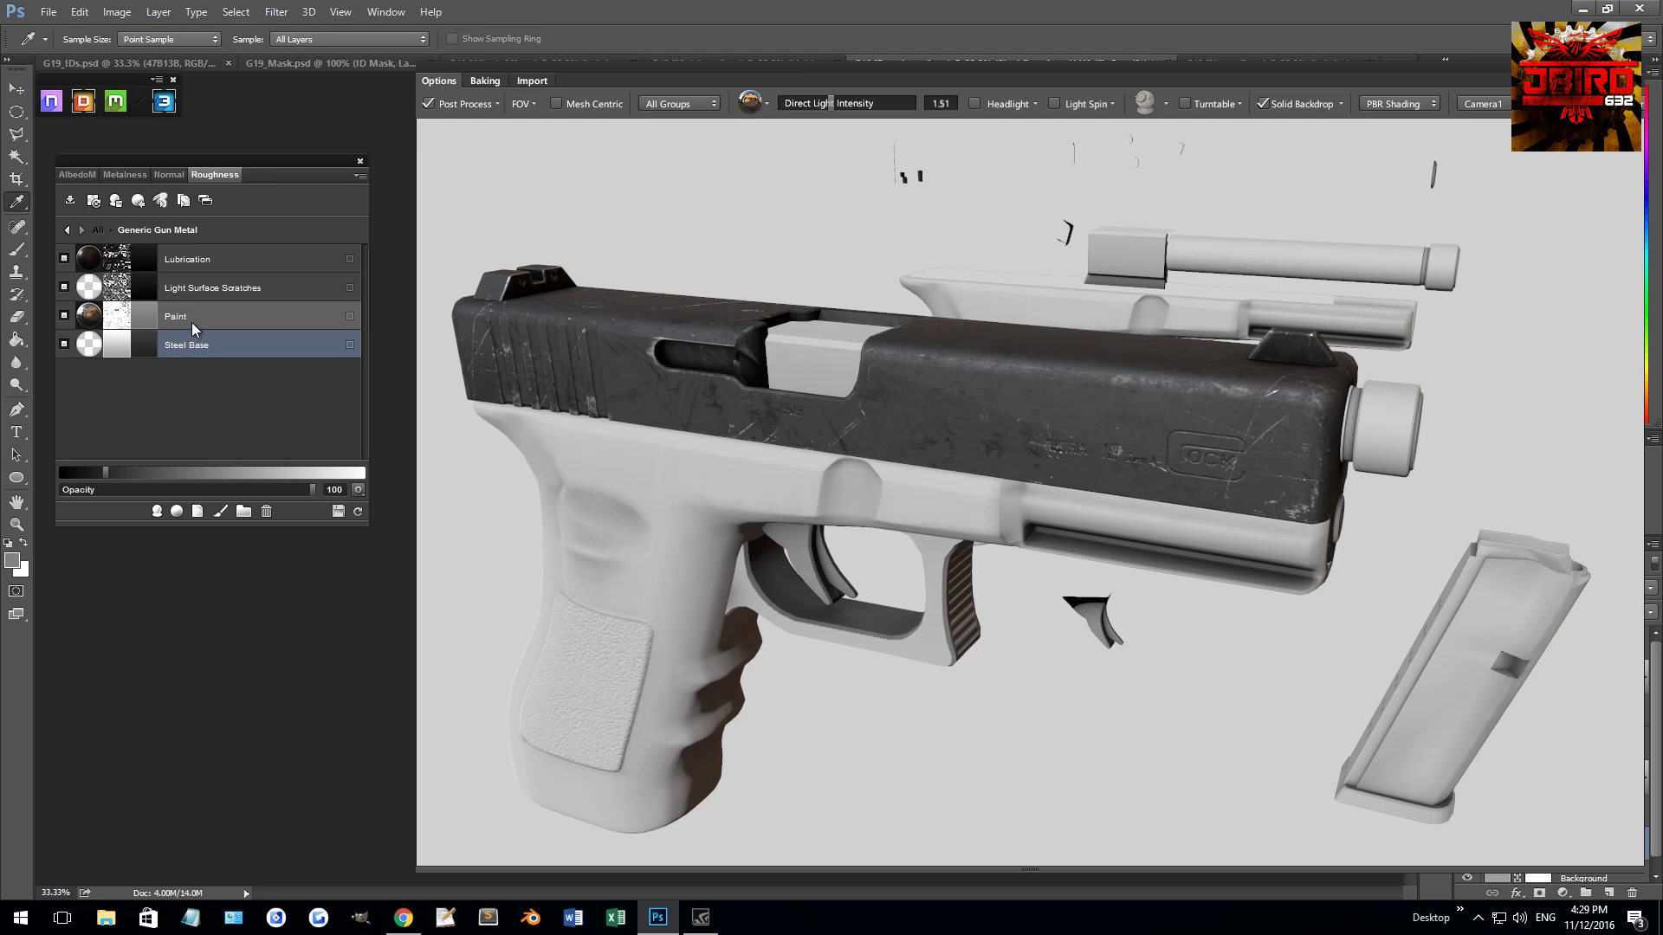
- Set the Paint layer's roughness to a medium grey with opacity 27, and check the slide from behind
click(192, 320)
click(131, 453)
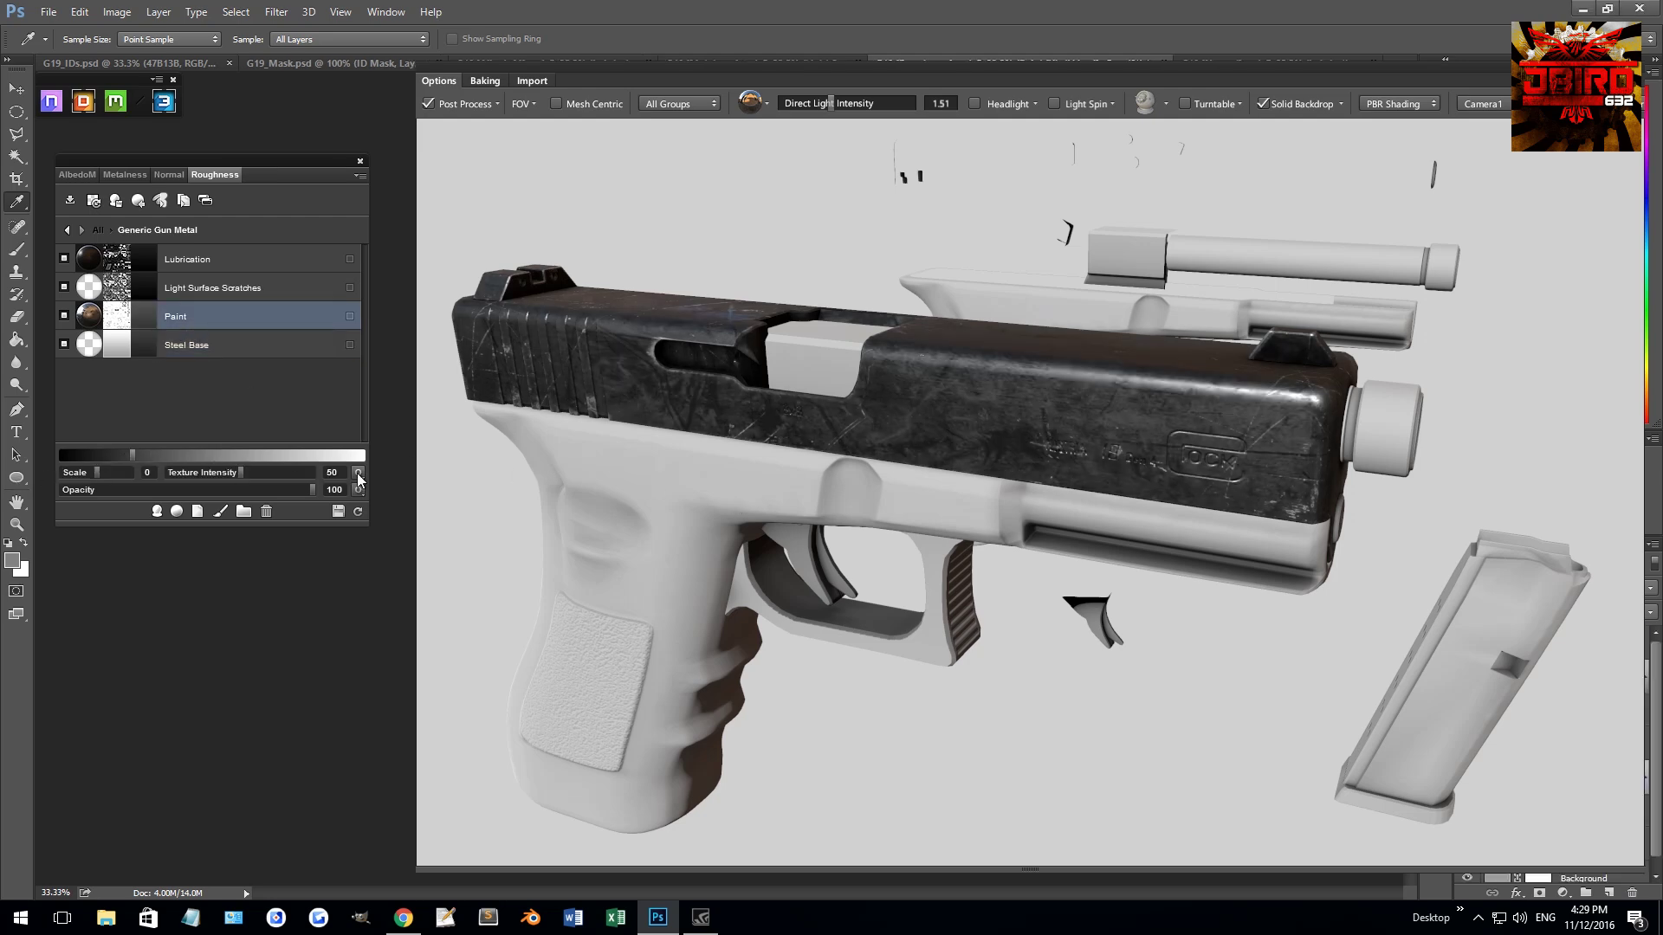
click(159, 453)
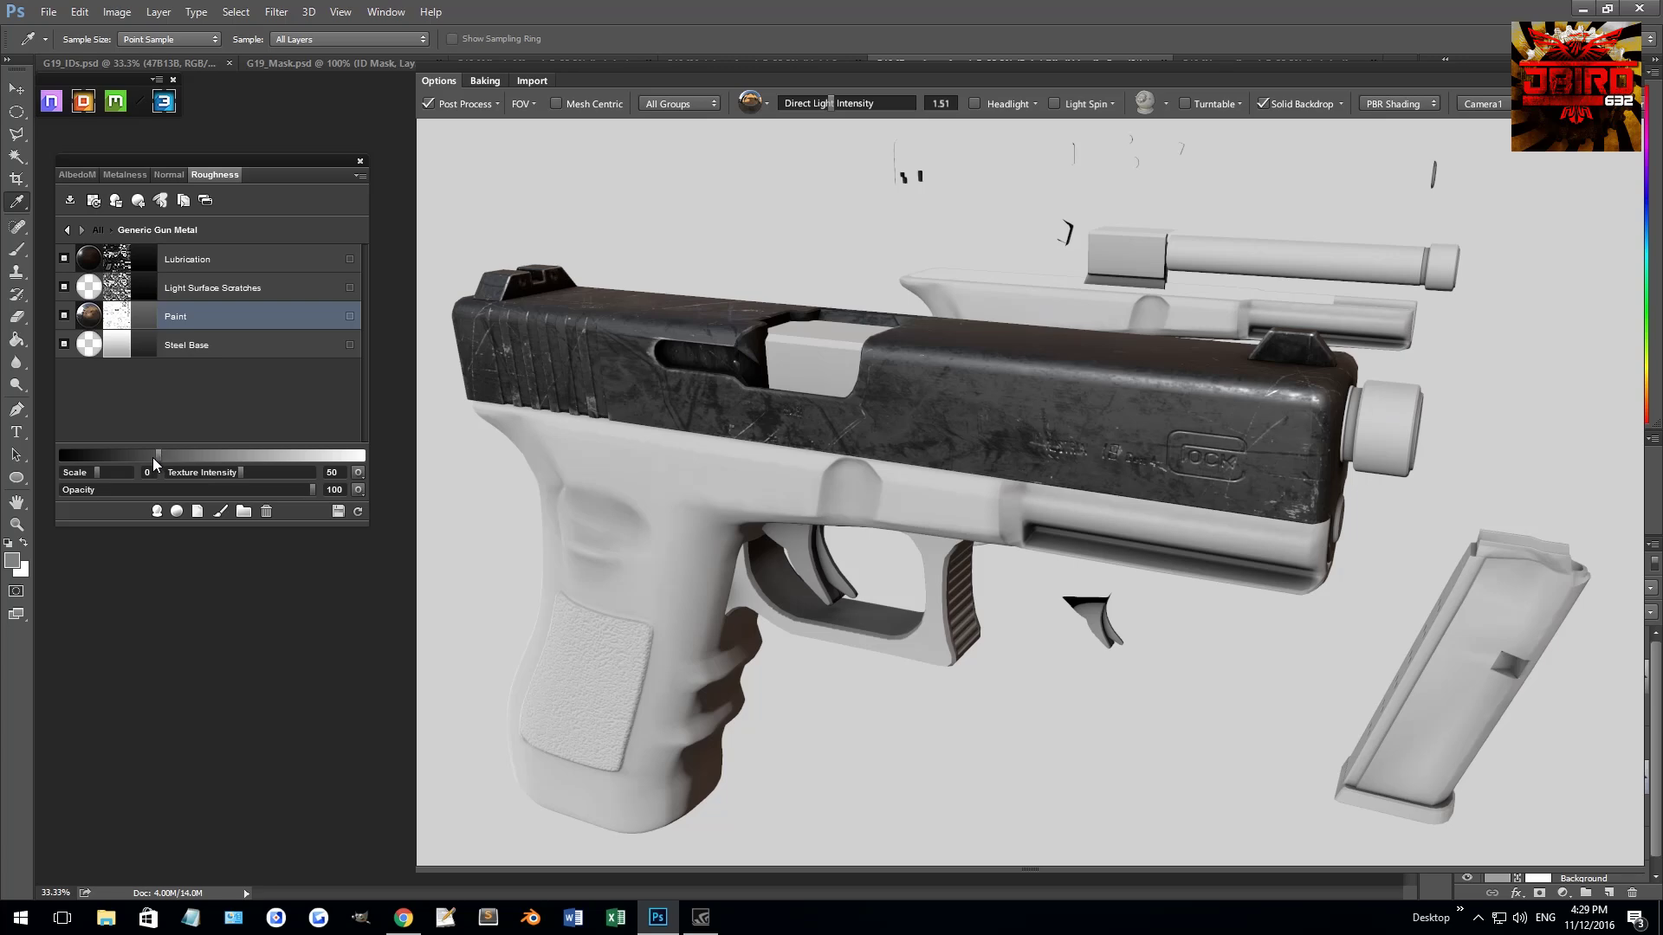
click(189, 453)
drag(140, 488, 130, 488)
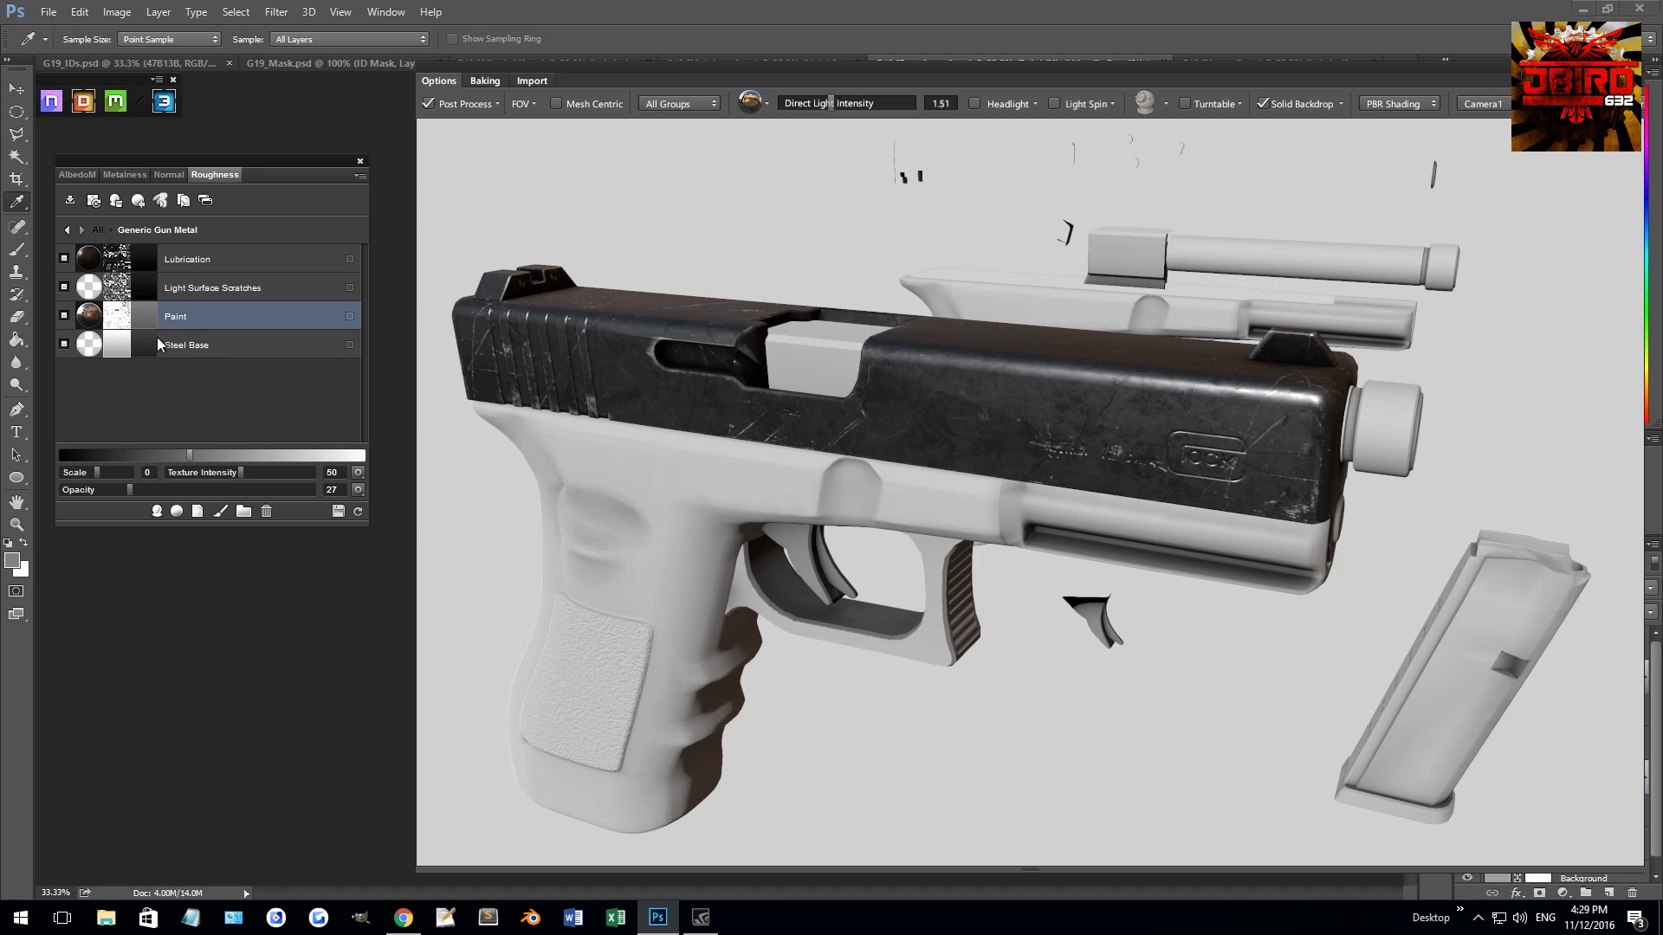
mouse_move(913, 436)
mouse_down()
mouse_move(1225, 429)
mouse_move(979, 478)
mouse_move(1107, 449)
mouse_up()
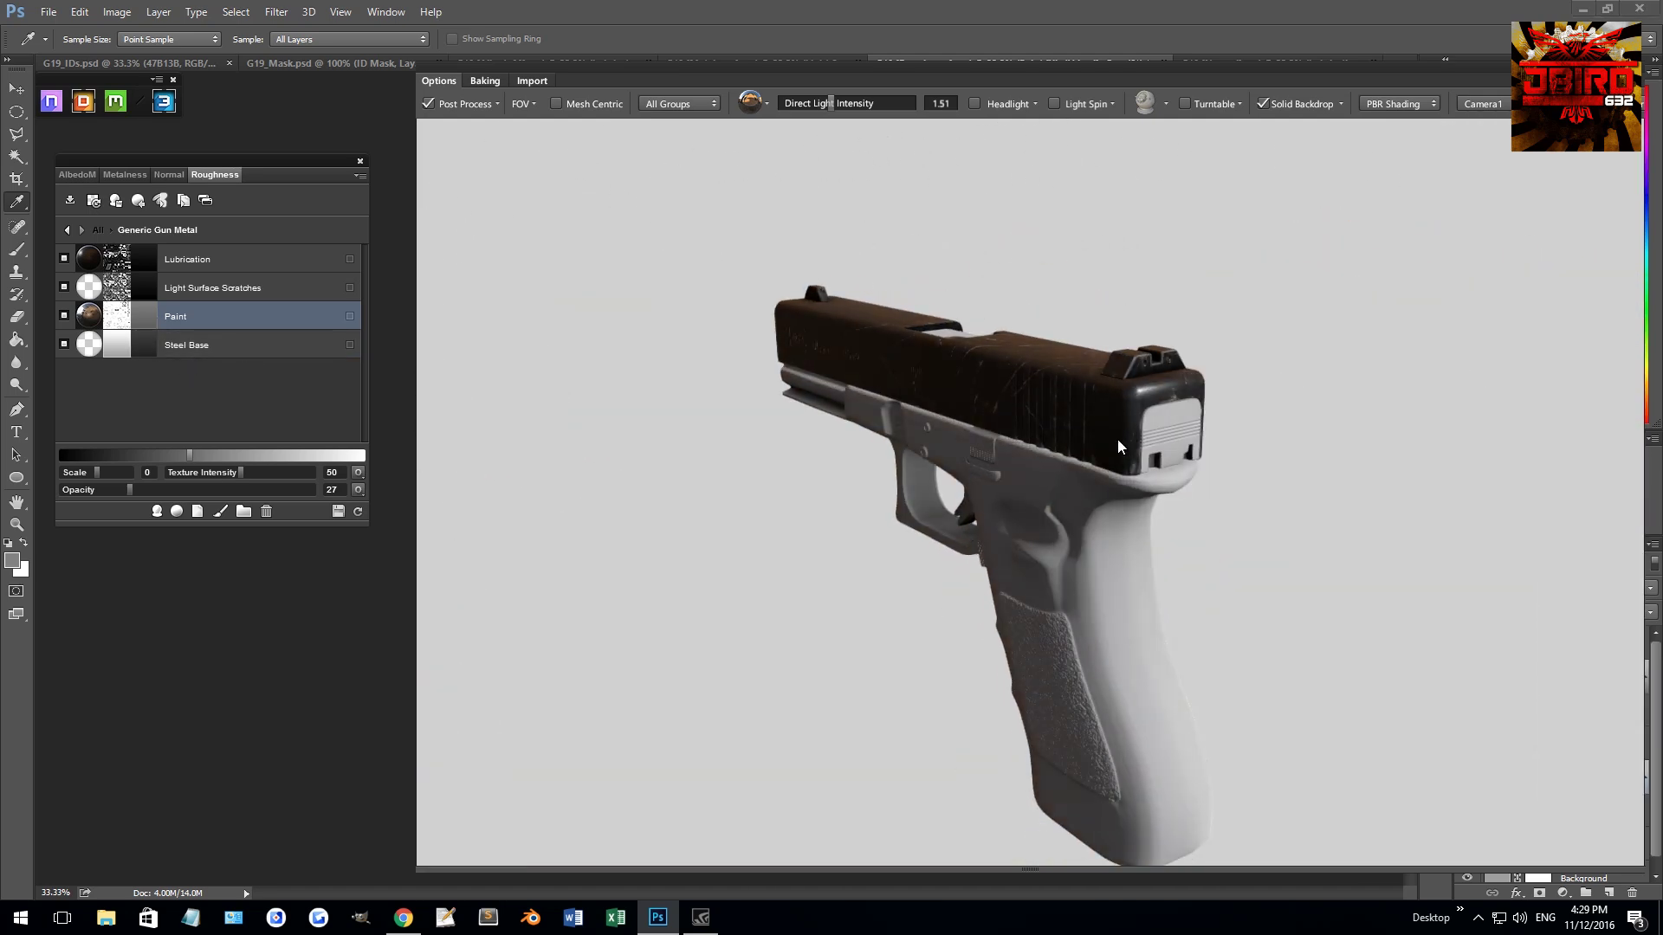
scroll(1099, 439, up, 3)
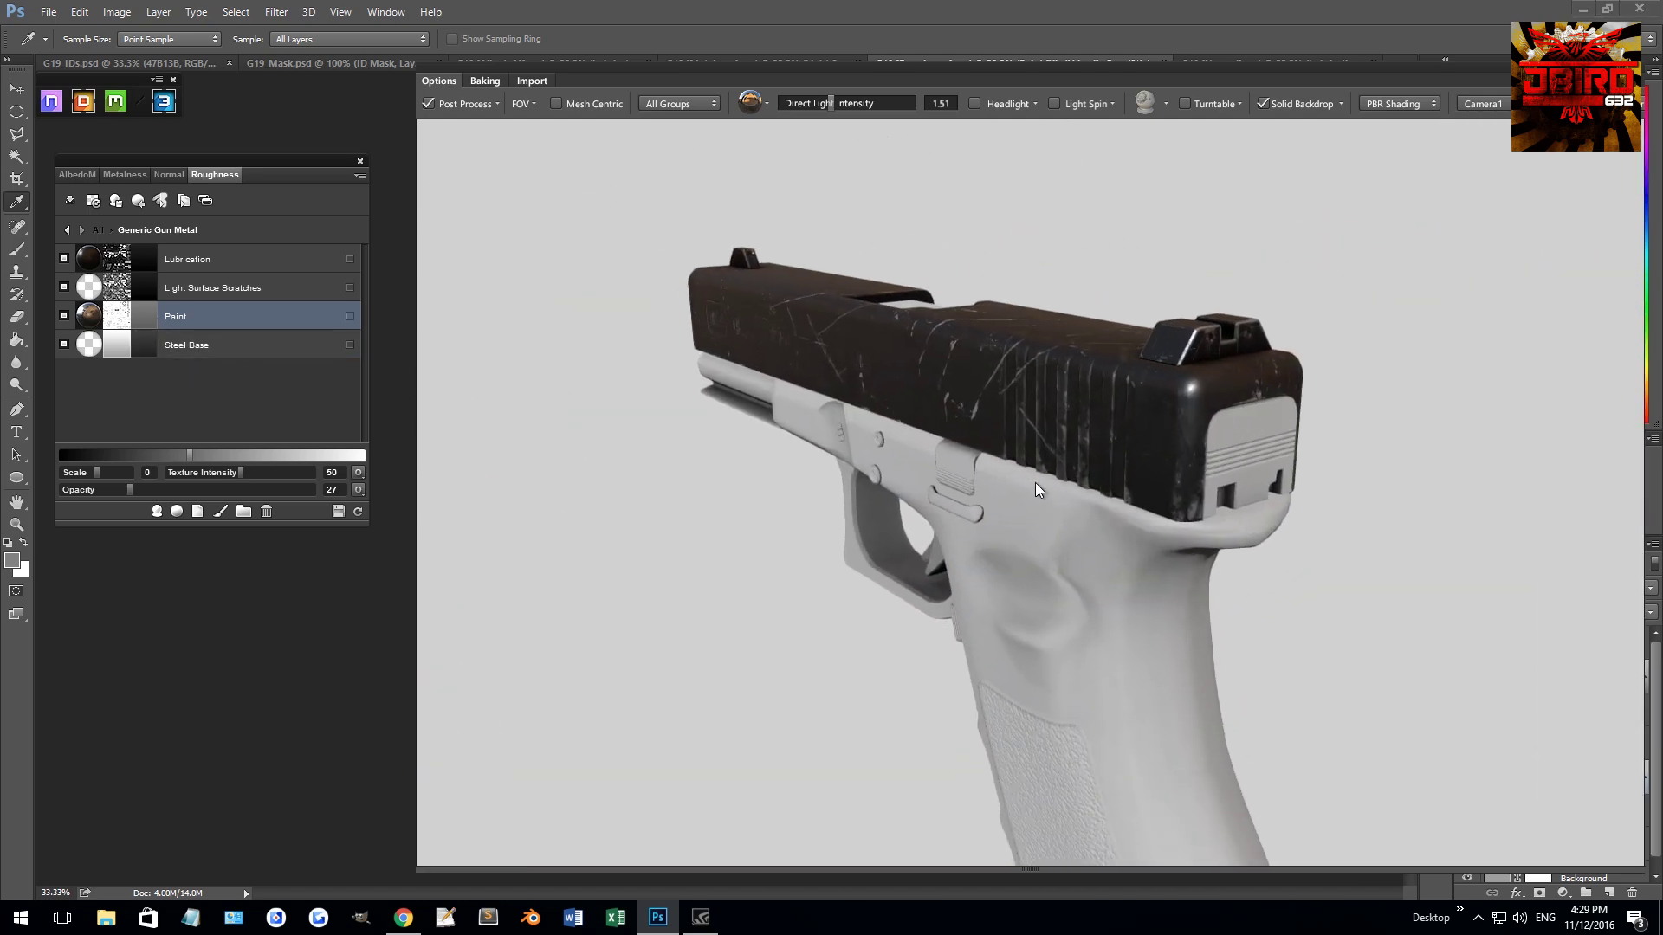
- Try a lower albedo opacity for the Light Surface Scratches layer, and settle on a medium value
click(83, 175)
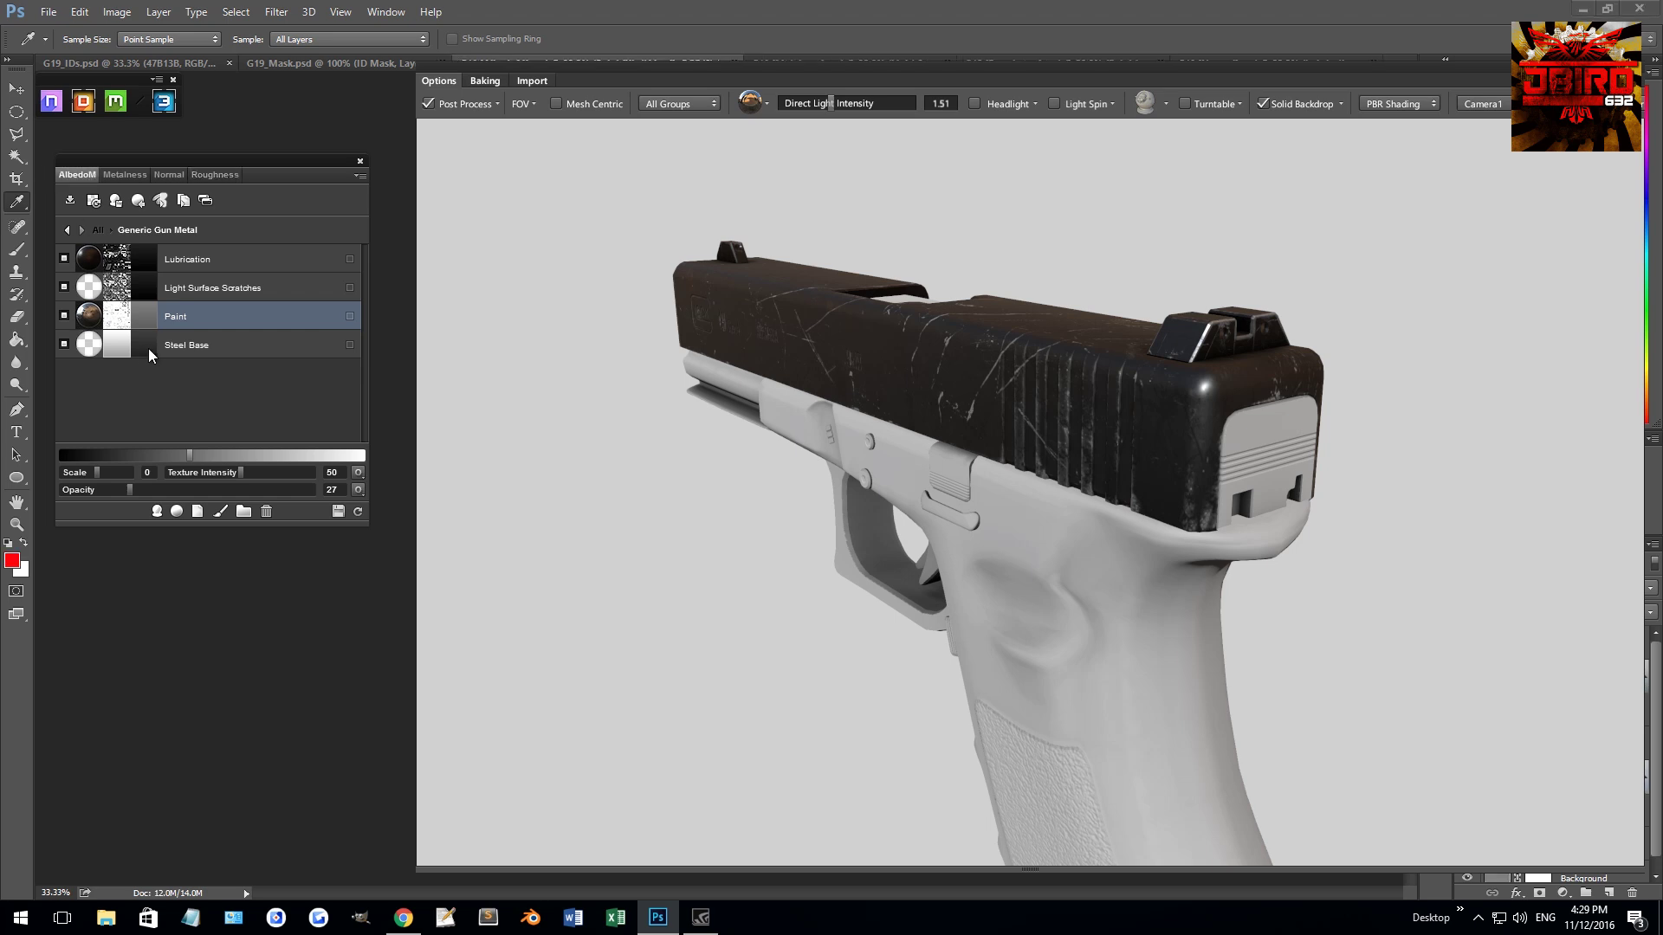
click(196, 292)
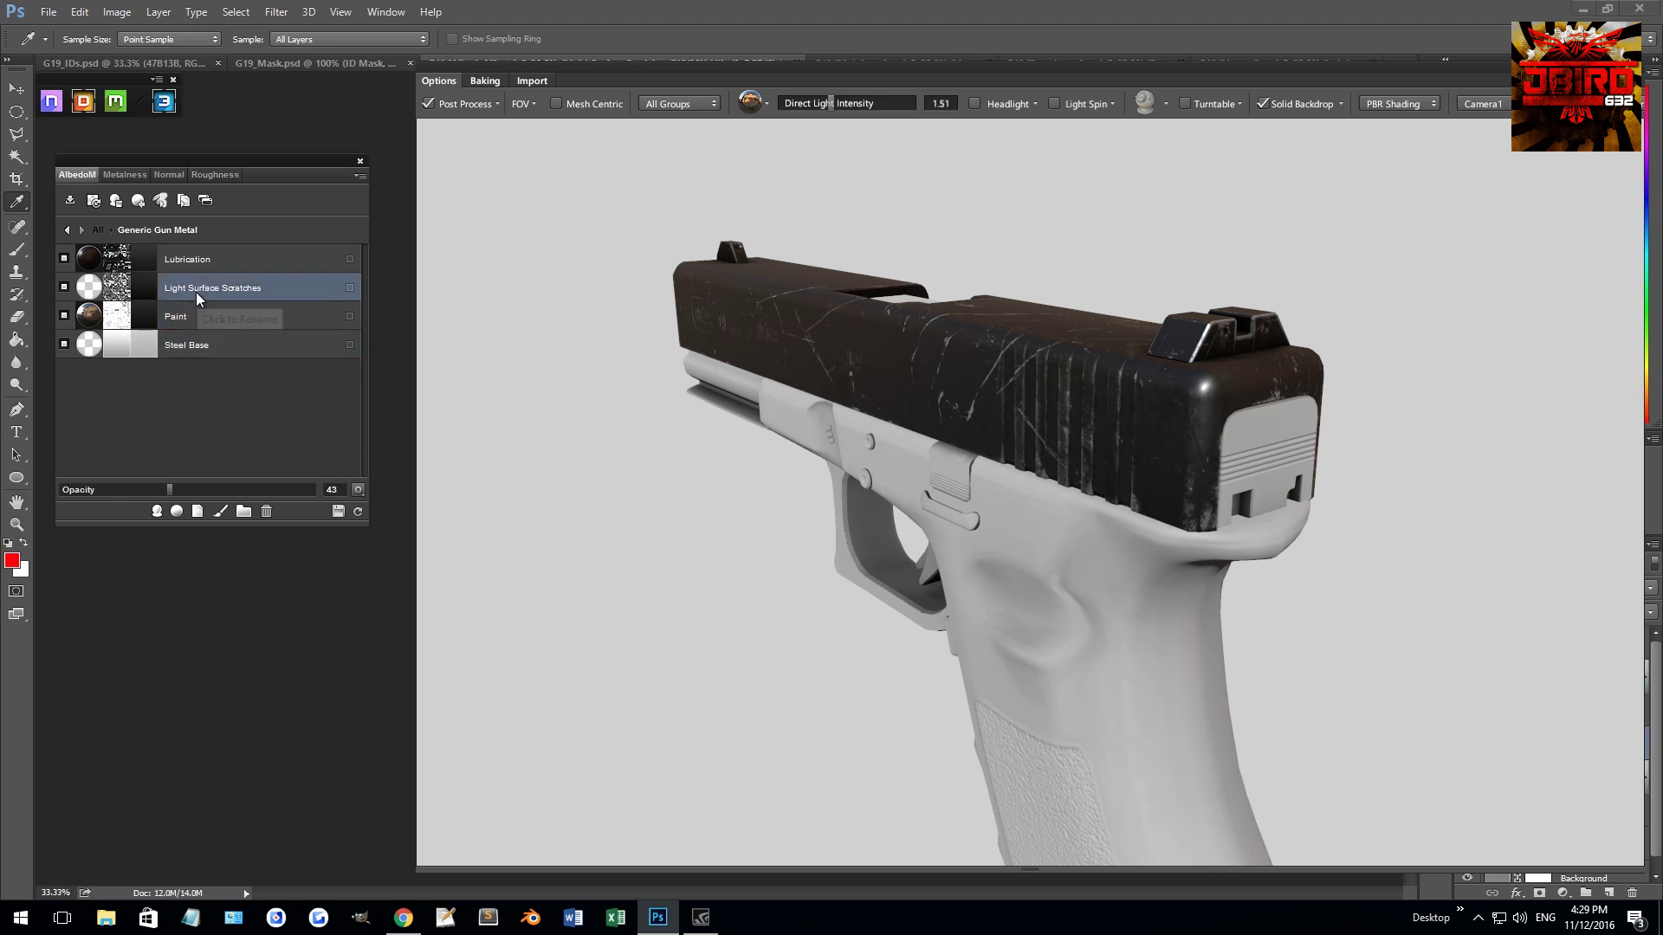
click(113, 491)
drag(112, 490, 199, 489)
- Set the Steel Base layer's albedo opacity to 1 and inspect the slide from the side and from a distance
click(219, 345)
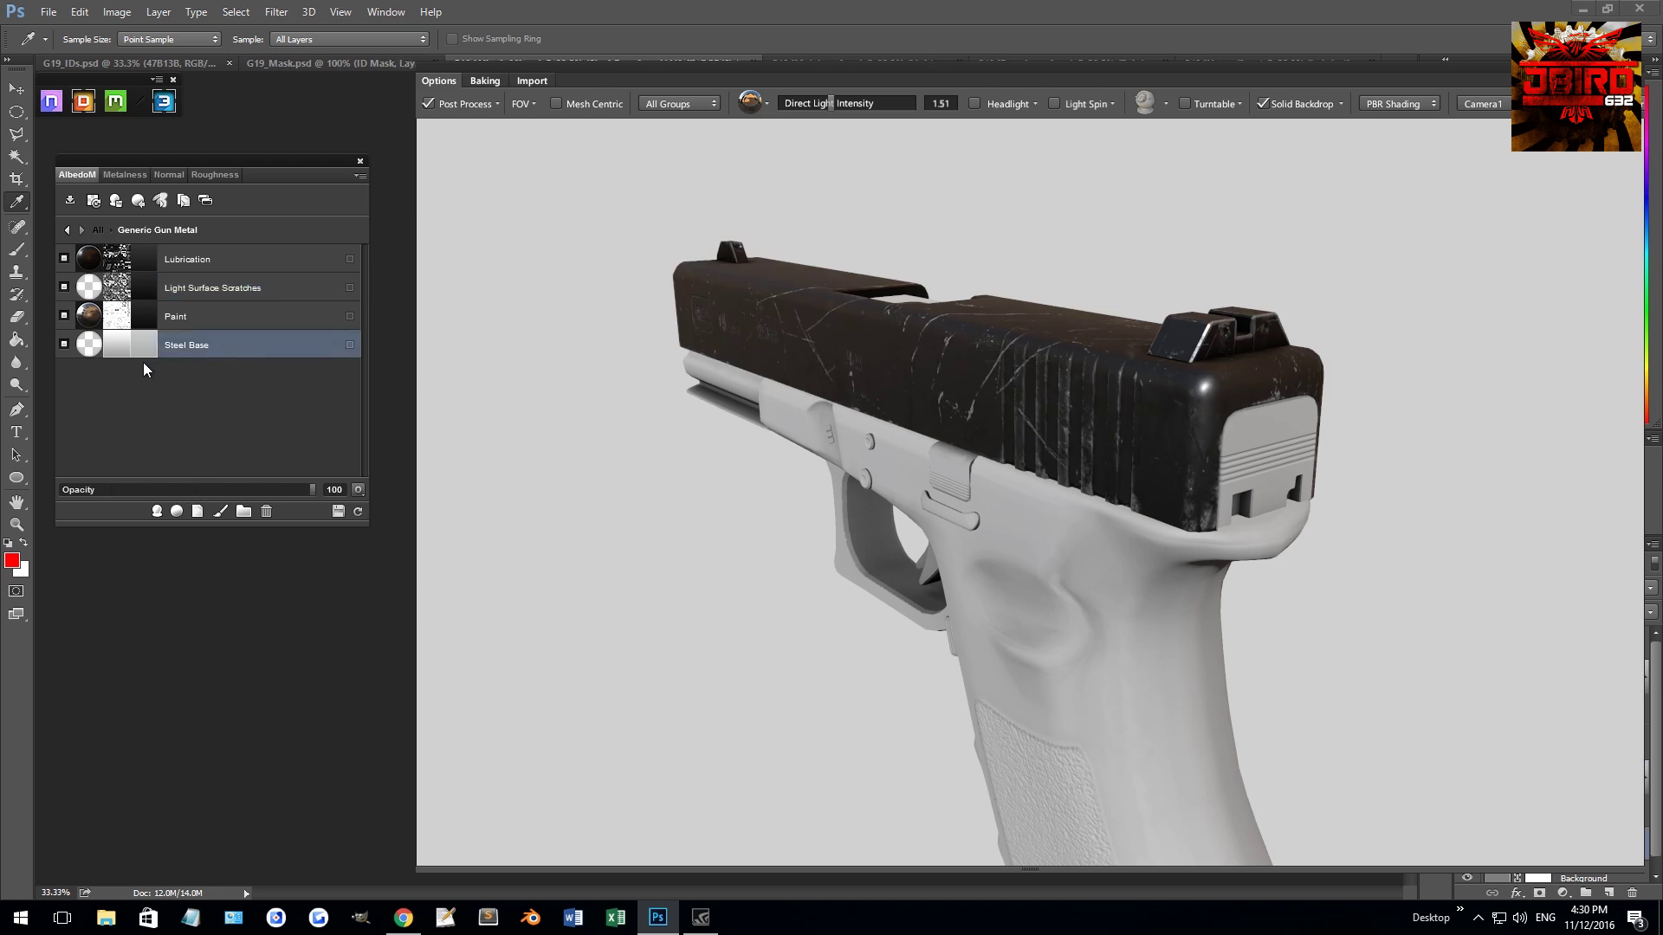
click(156, 490)
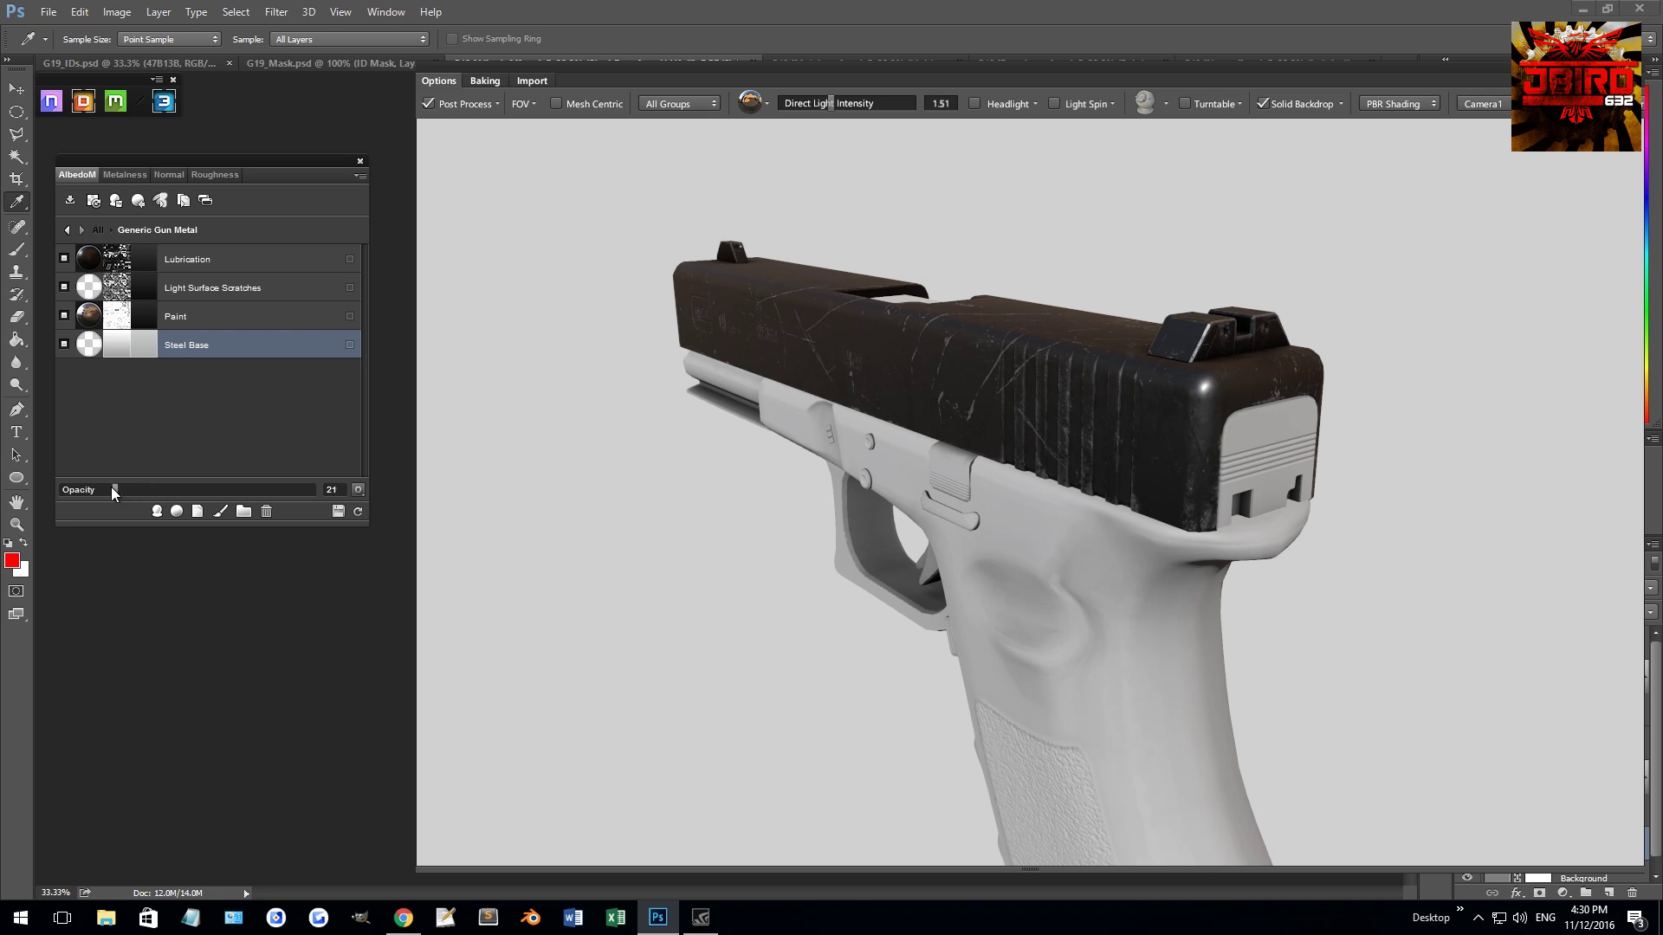
click(80, 490)
drag(827, 444, 985, 573)
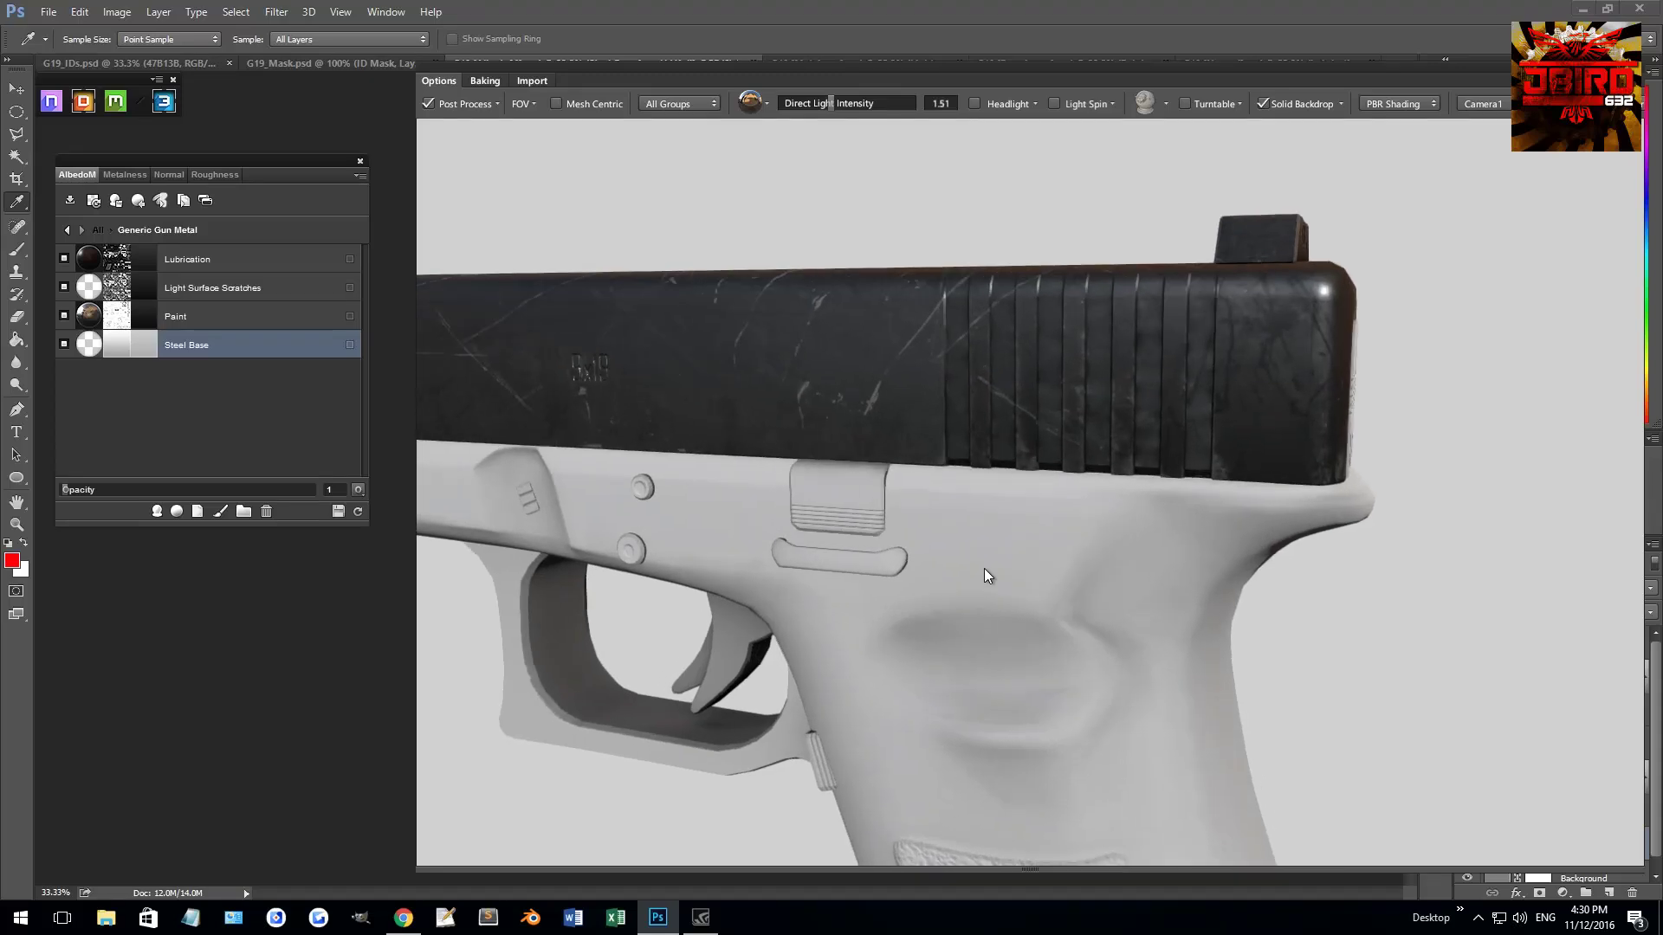
drag(909, 494, 858, 416)
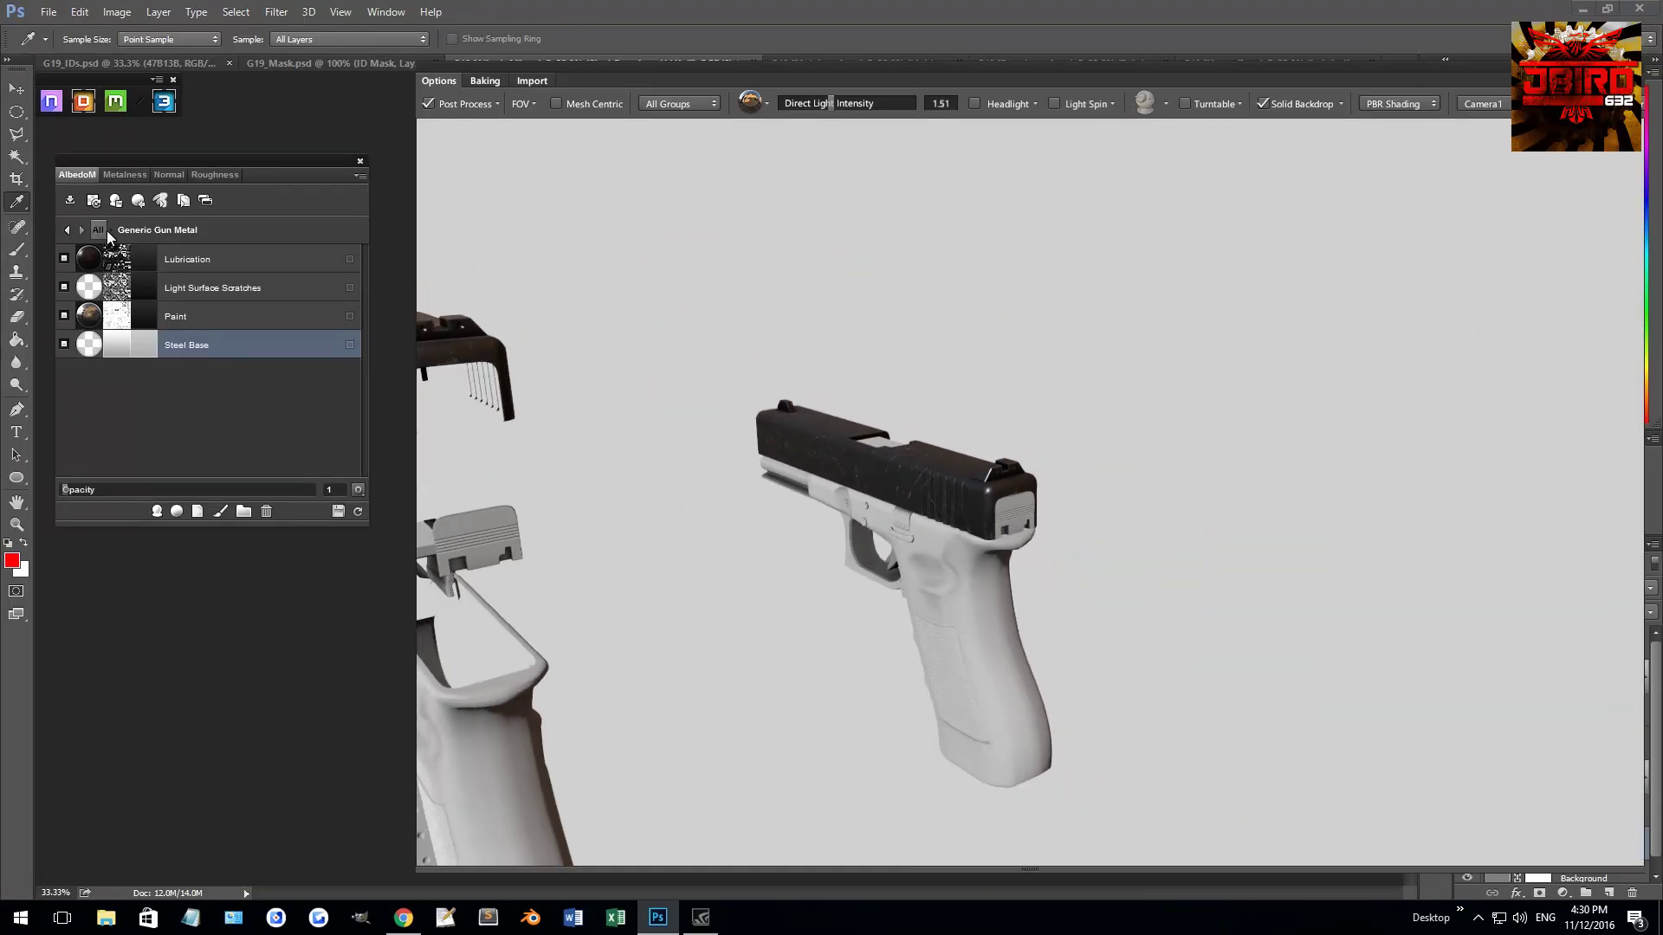
- Return to the top level of the layer stack, preview the material ID colours, and open the material browser for the magazine
click(98, 229)
drag(963, 465, 1074, 389)
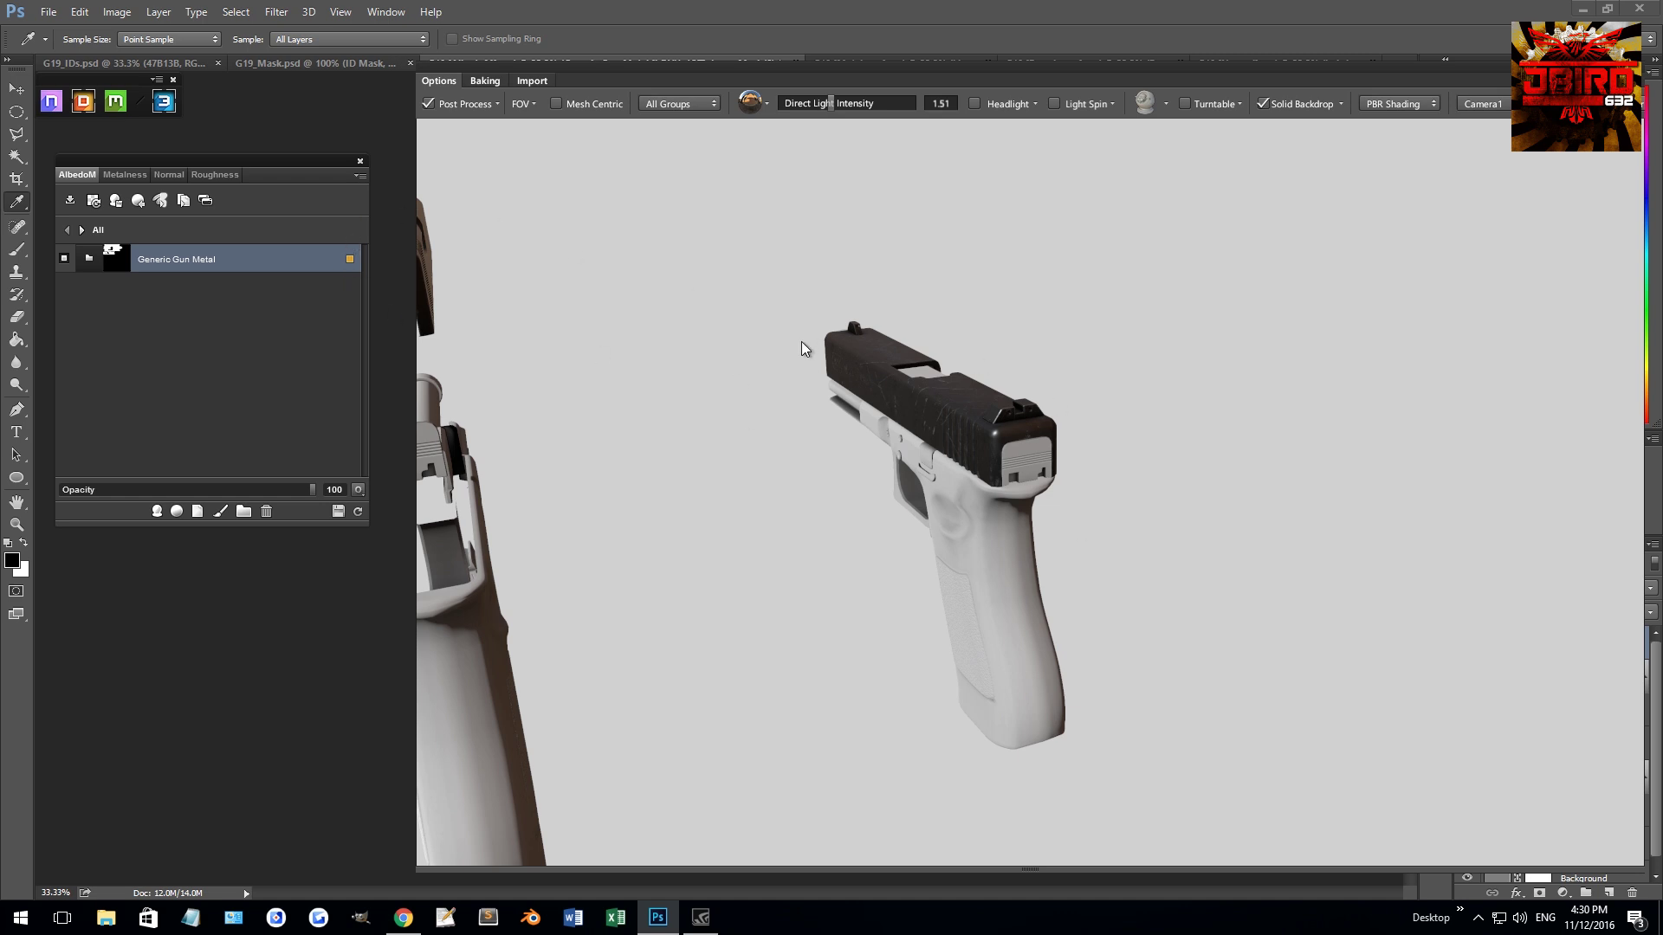
key(i)
key(i)
mouse_move(784, 521)
mouse_down()
mouse_move(850, 429)
mouse_move(898, 434)
mouse_up()
key(i)
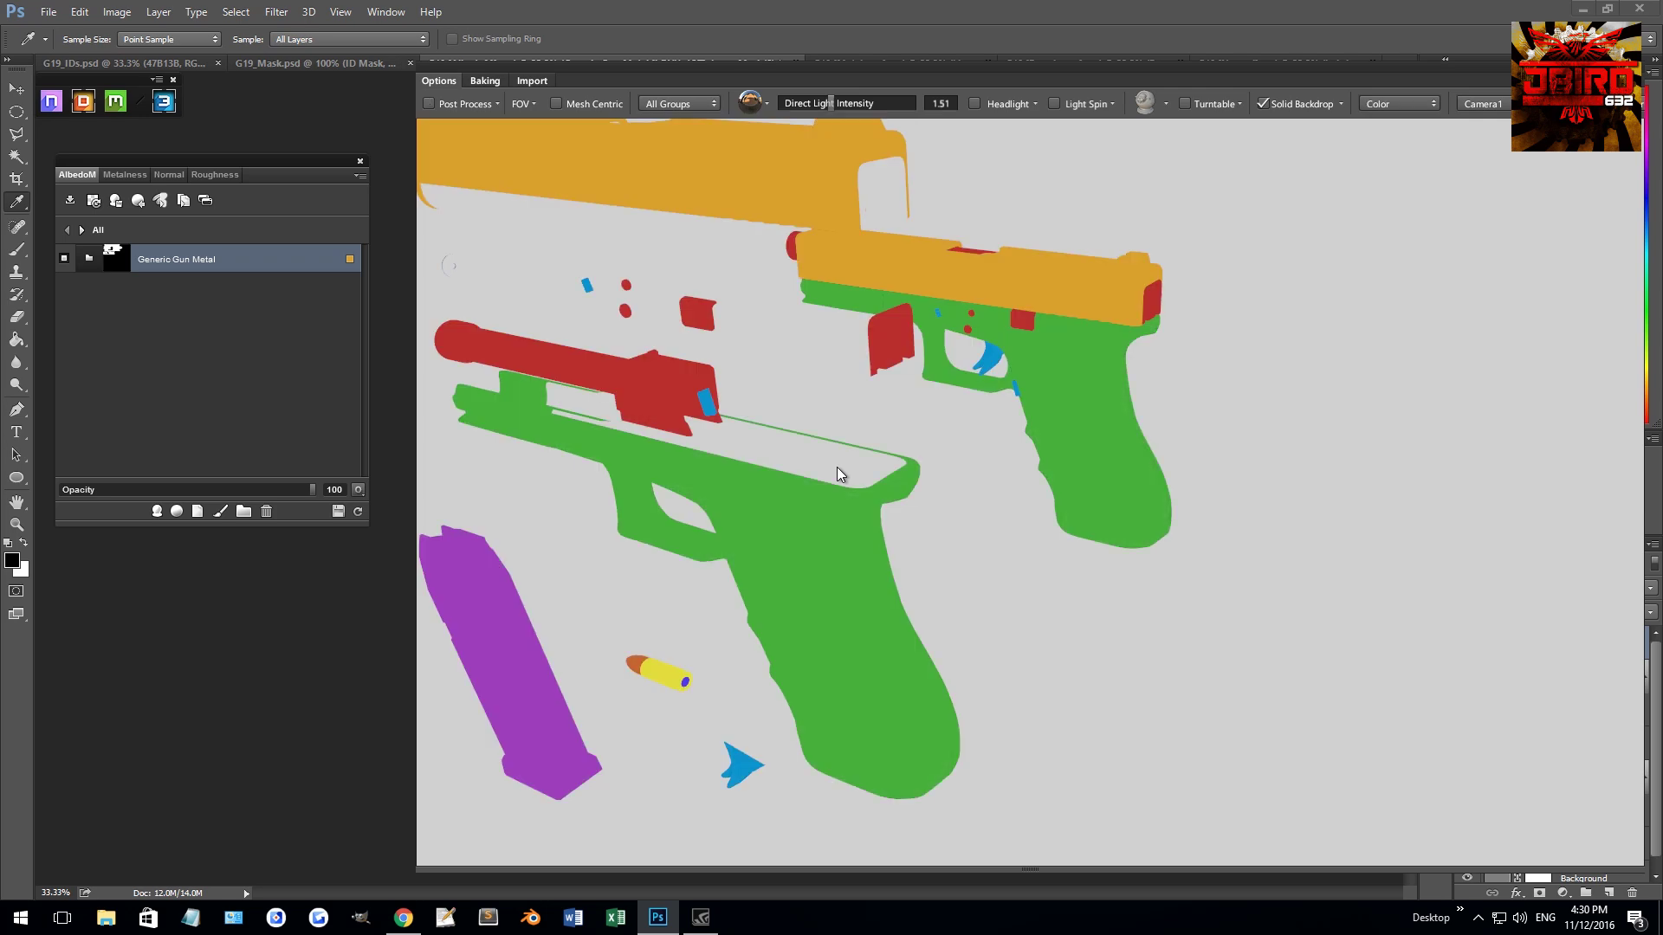
key(i)
drag(729, 515, 758, 486)
scroll(758, 481, up, 5)
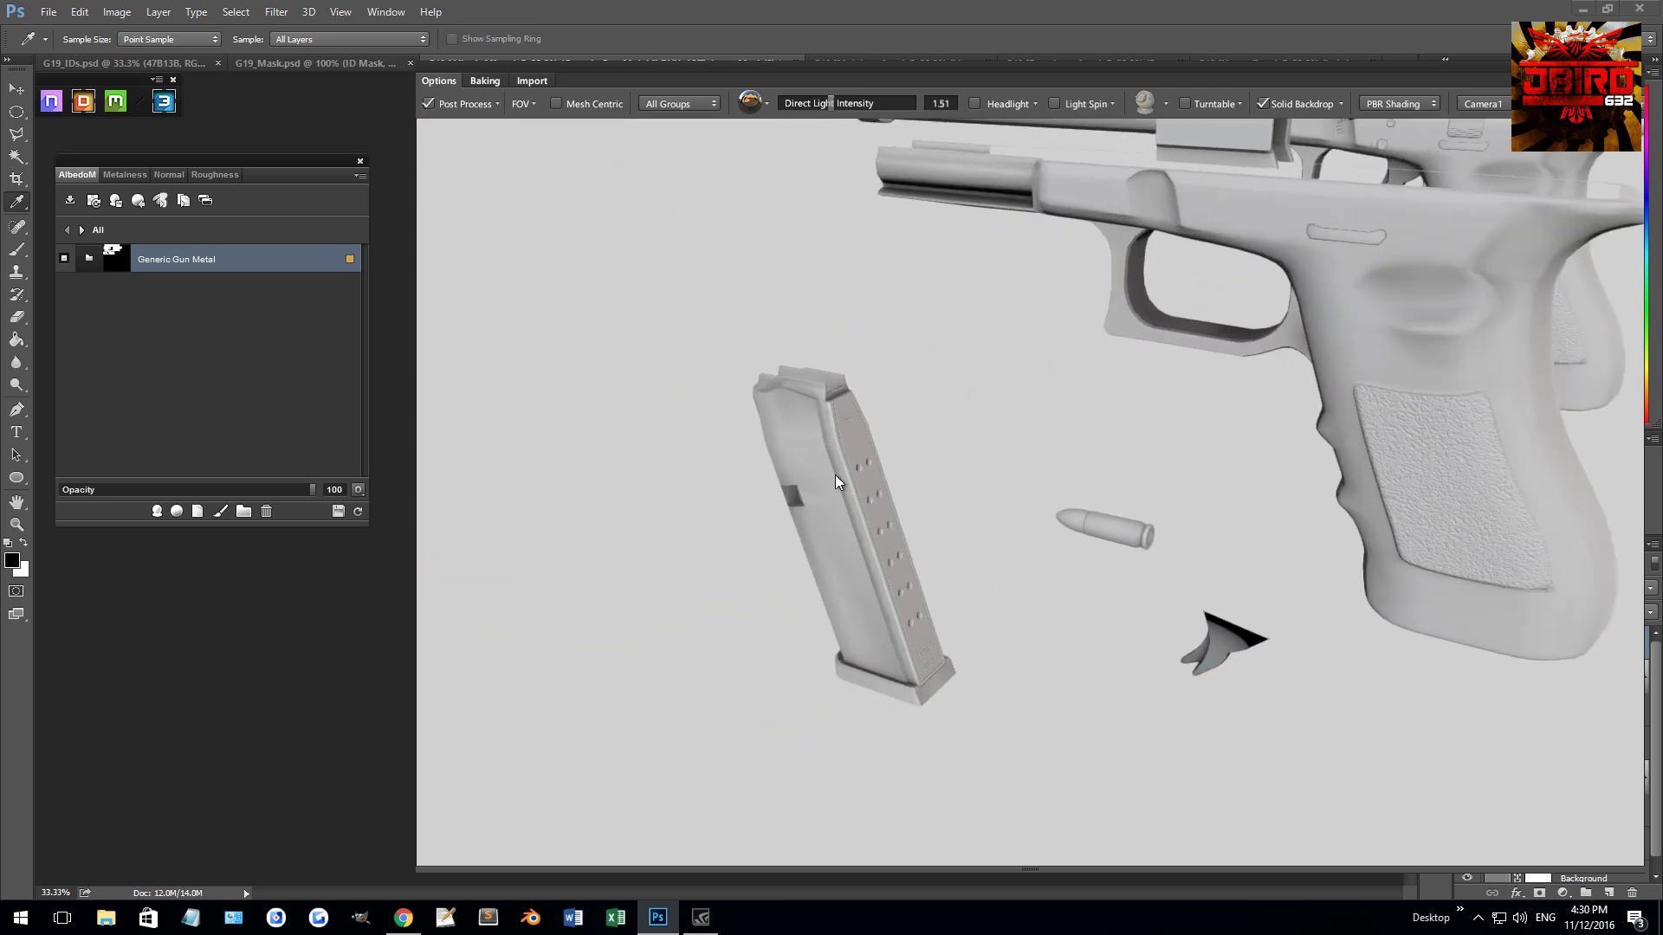
key(i)
shift+click(856, 350)
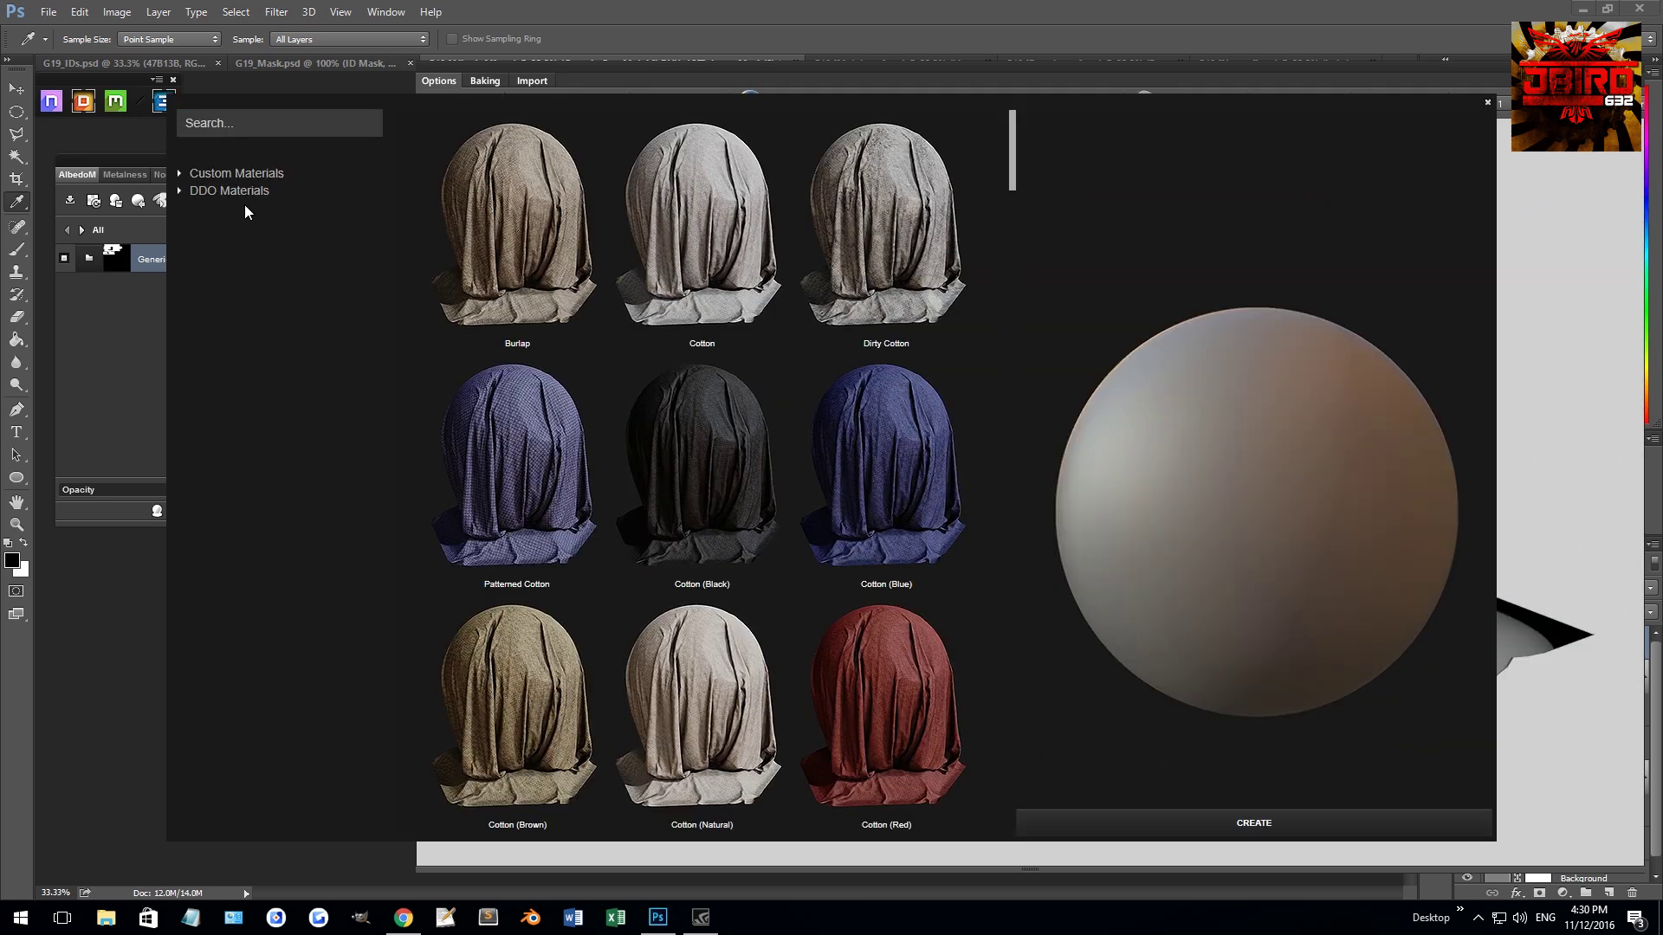
- Search the material library for "gun" and create the Gun Metal Black 02 material on the magazine
click(265, 128)
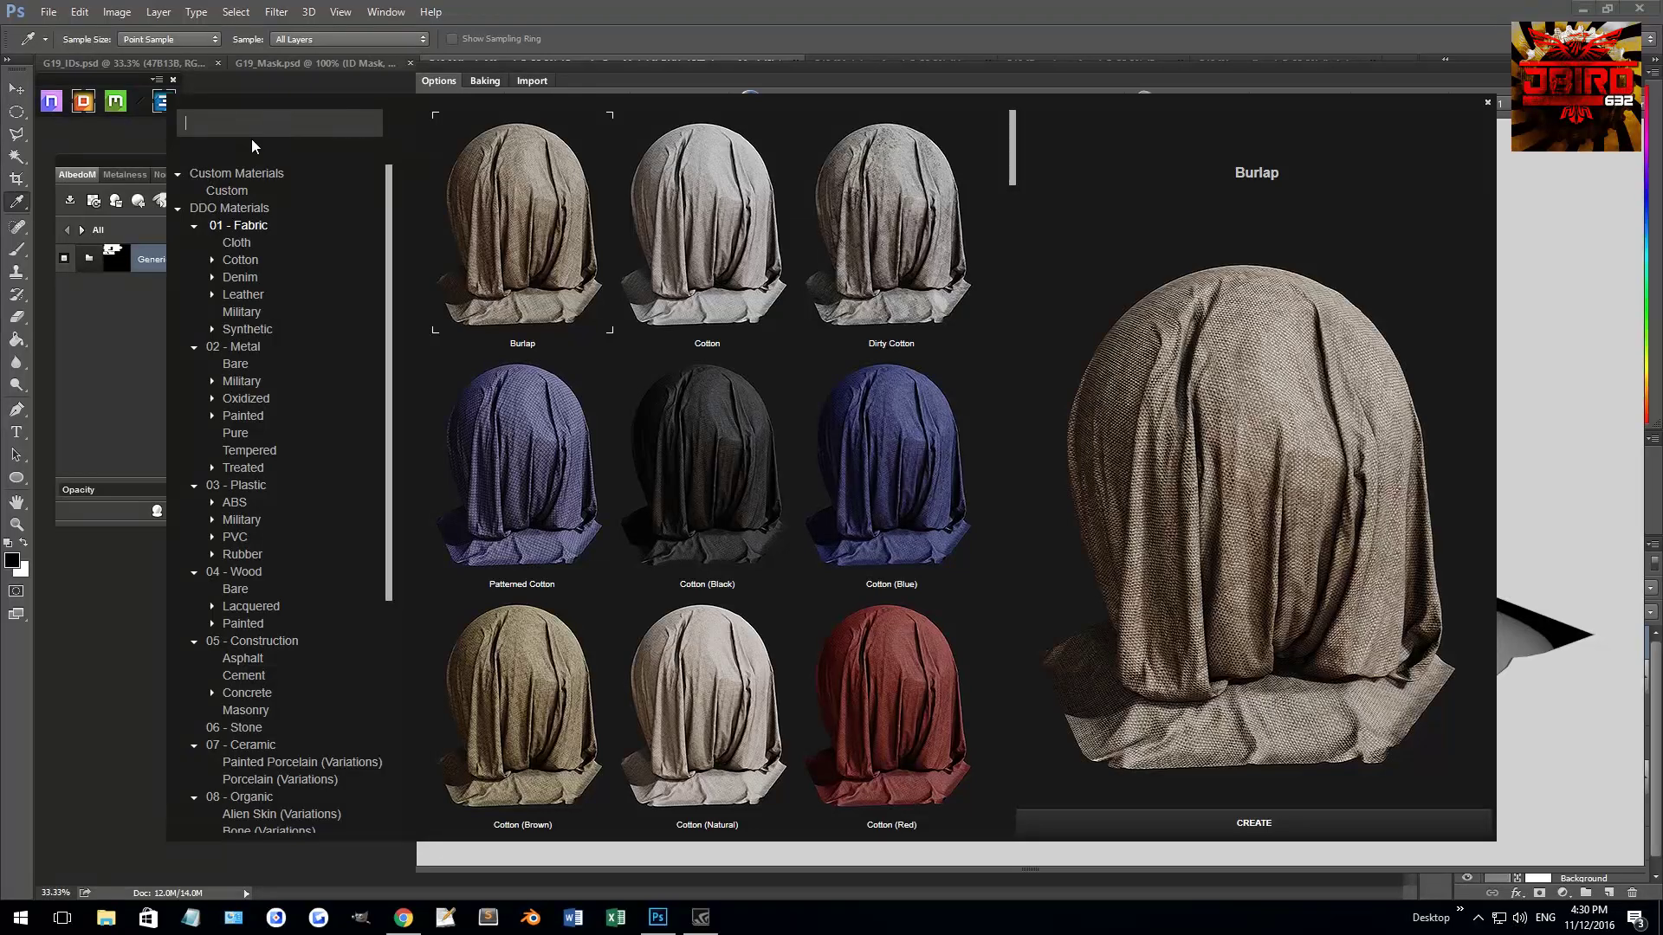
text(gun)
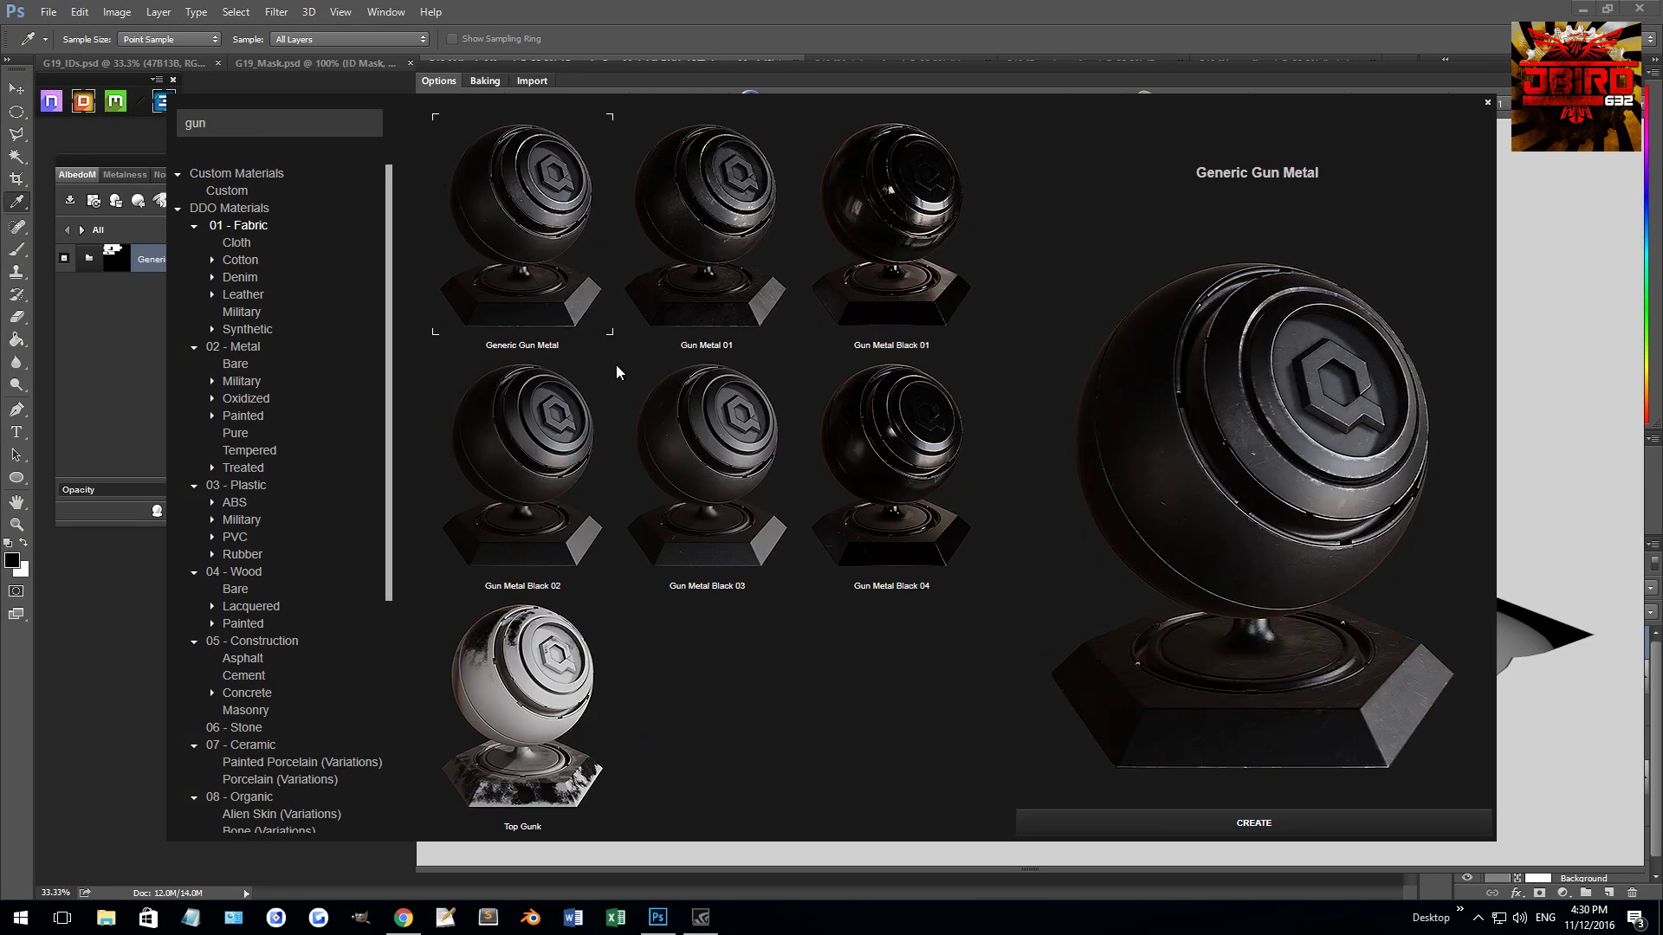
click(559, 414)
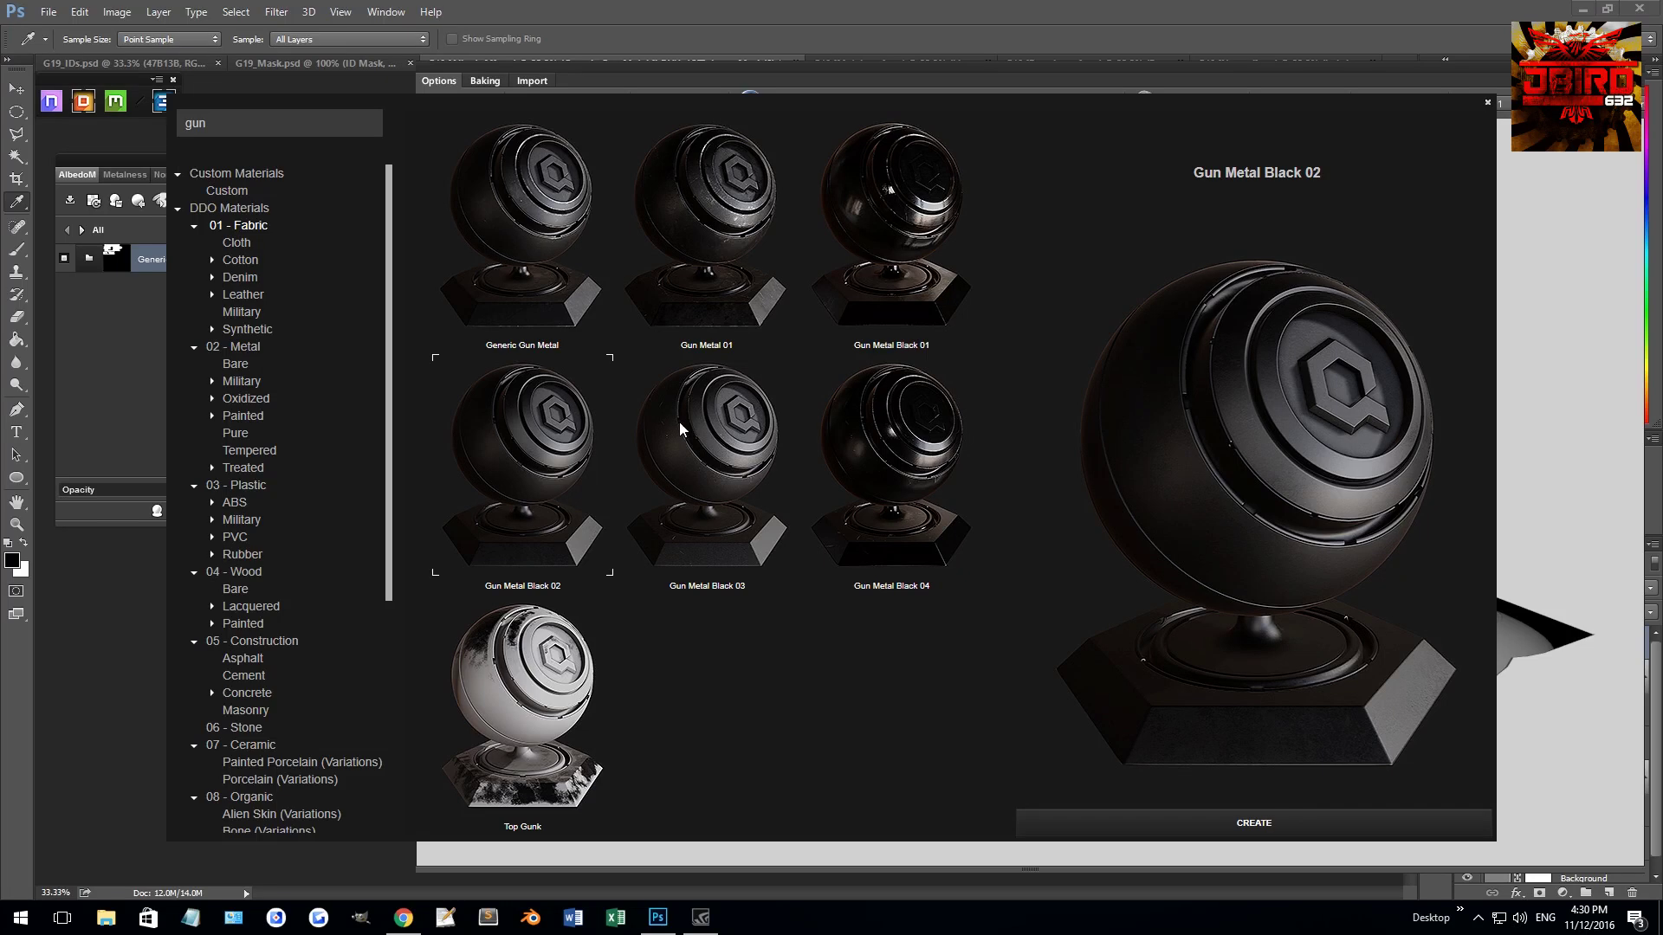
click(1190, 814)
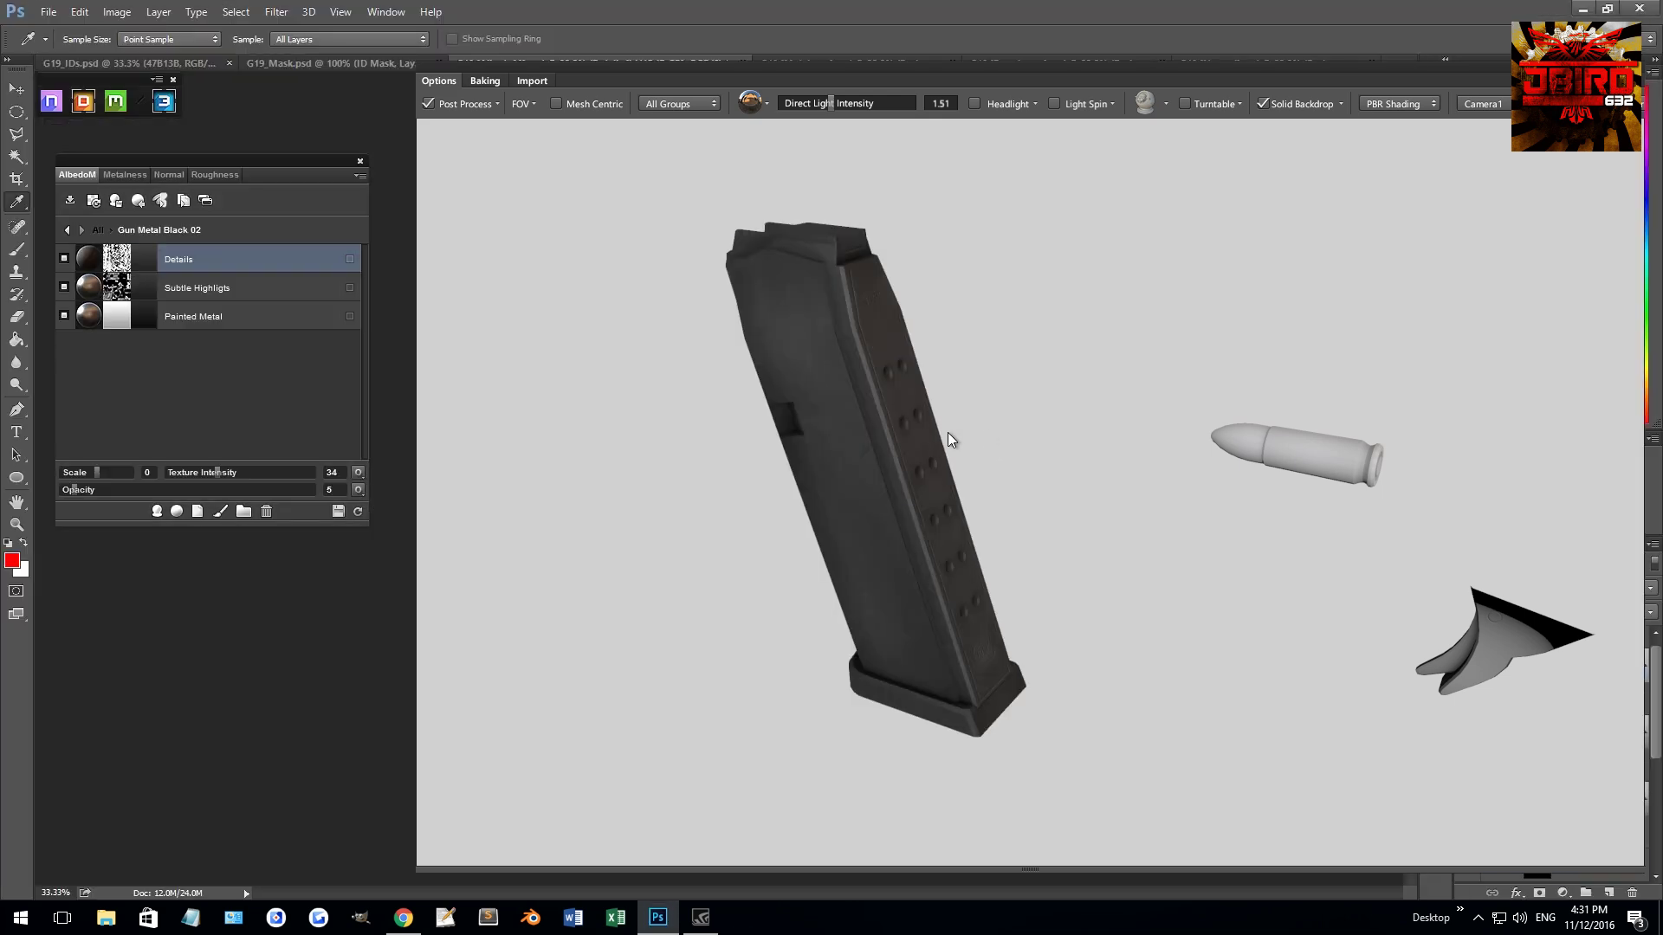
- Inspect the magazine up close and set the Subtle Highligts layer's opacity to 34 in the roughness map
drag(980, 432, 1211, 350)
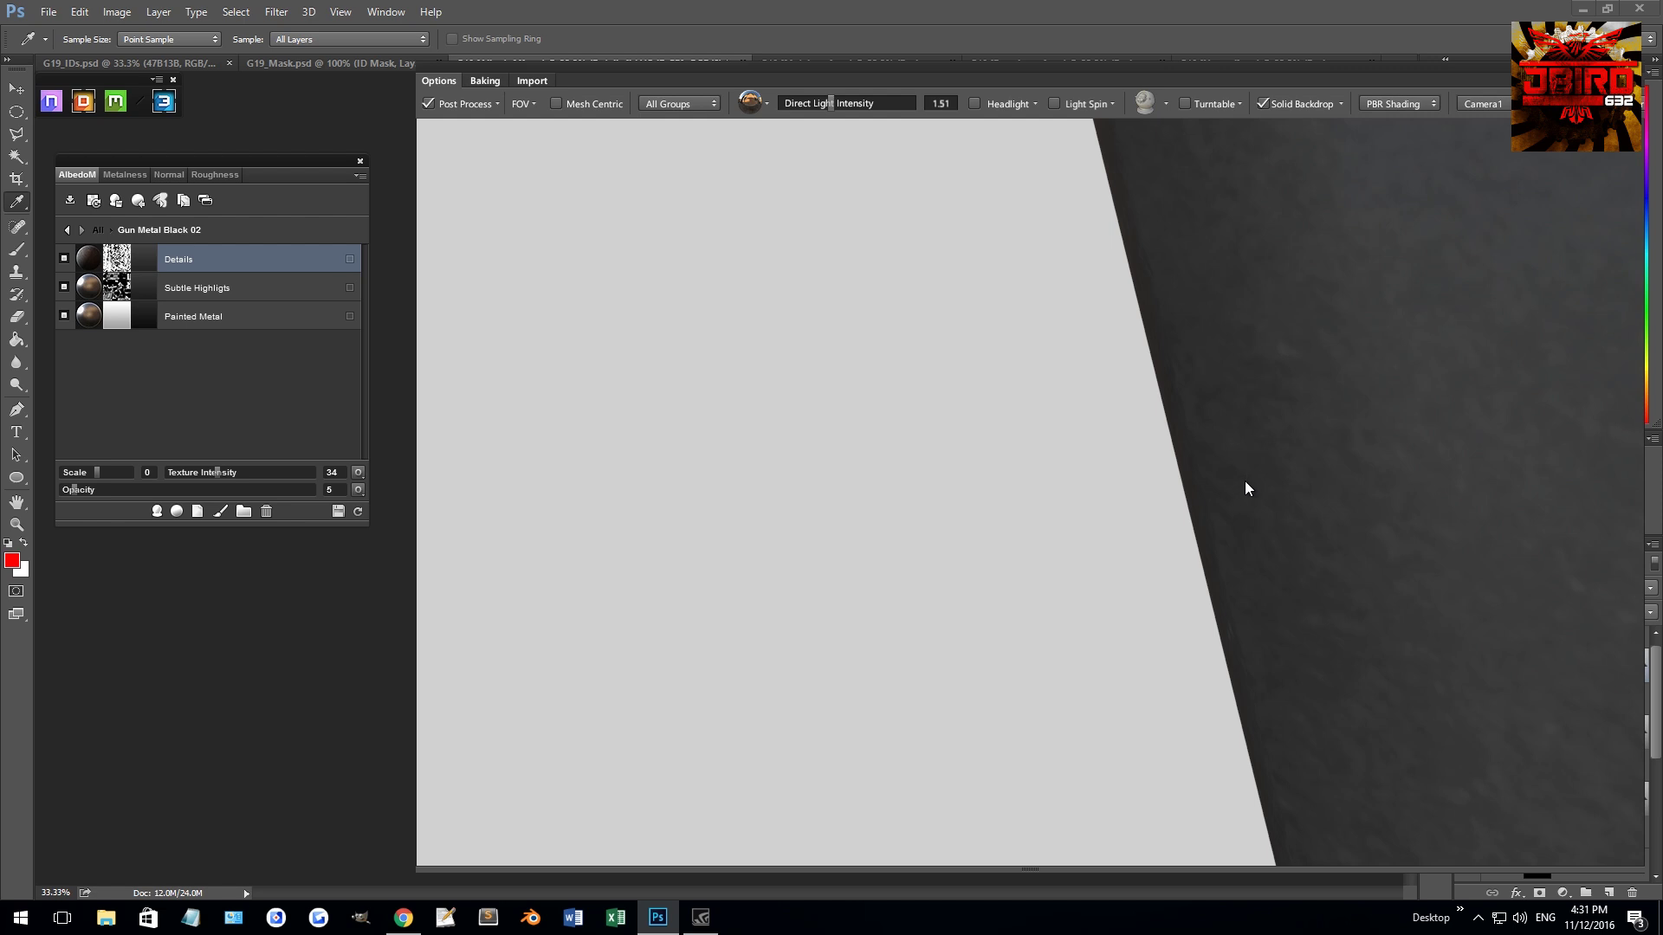
drag(1246, 483, 1134, 495)
click(218, 175)
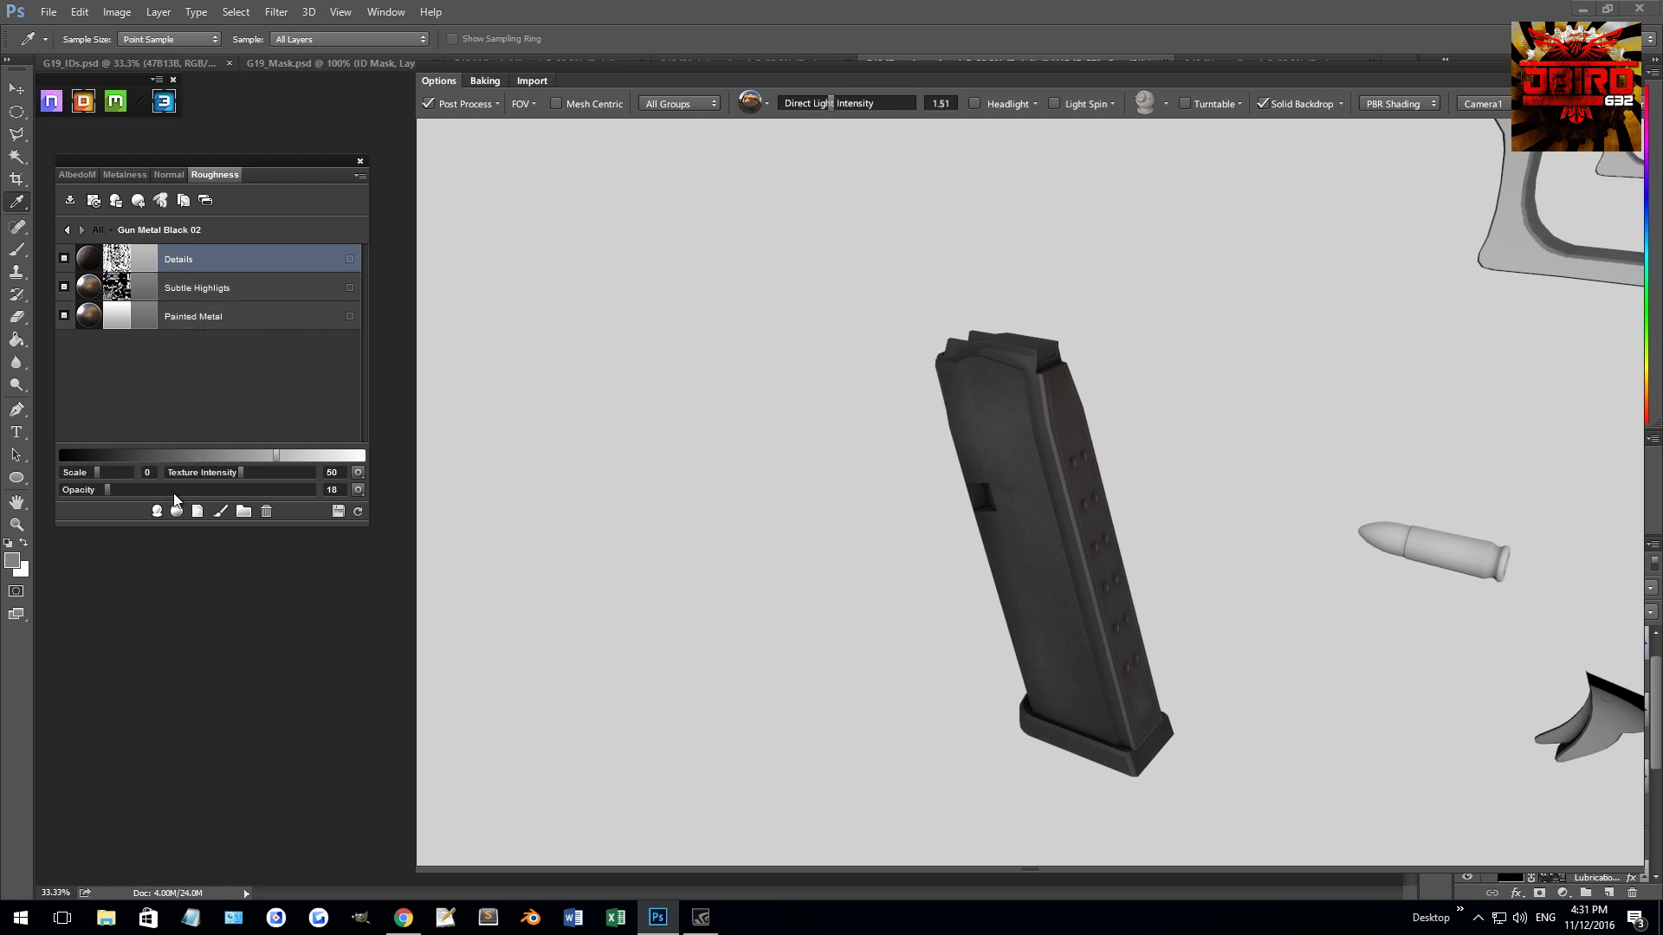
click(215, 289)
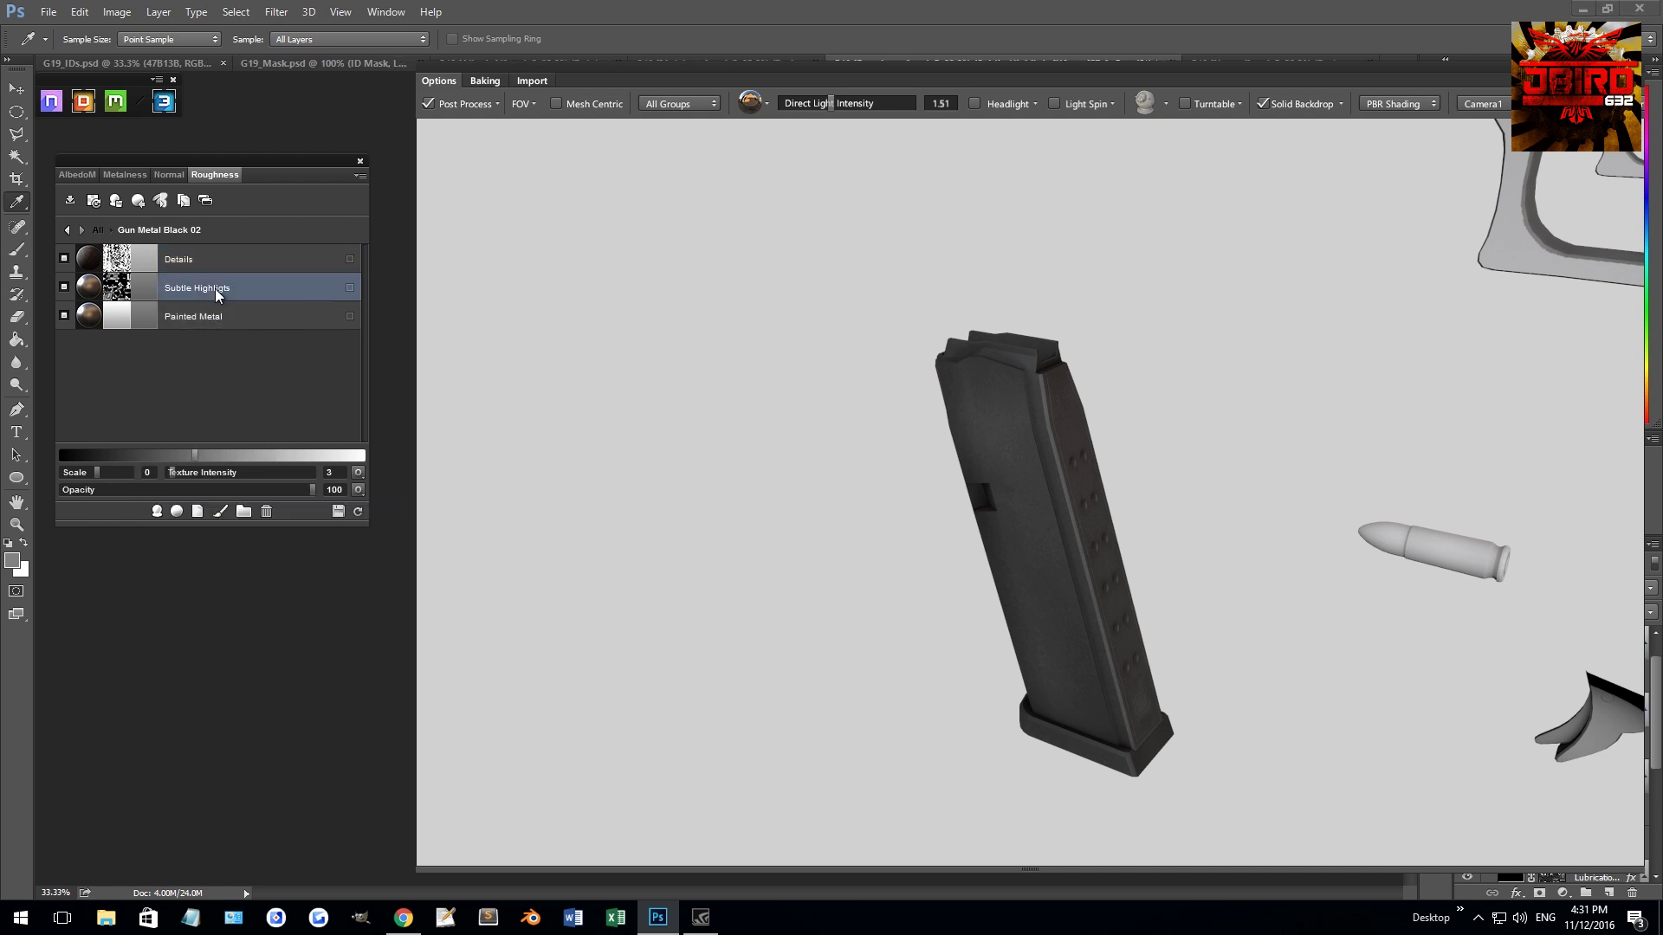
click(148, 488)
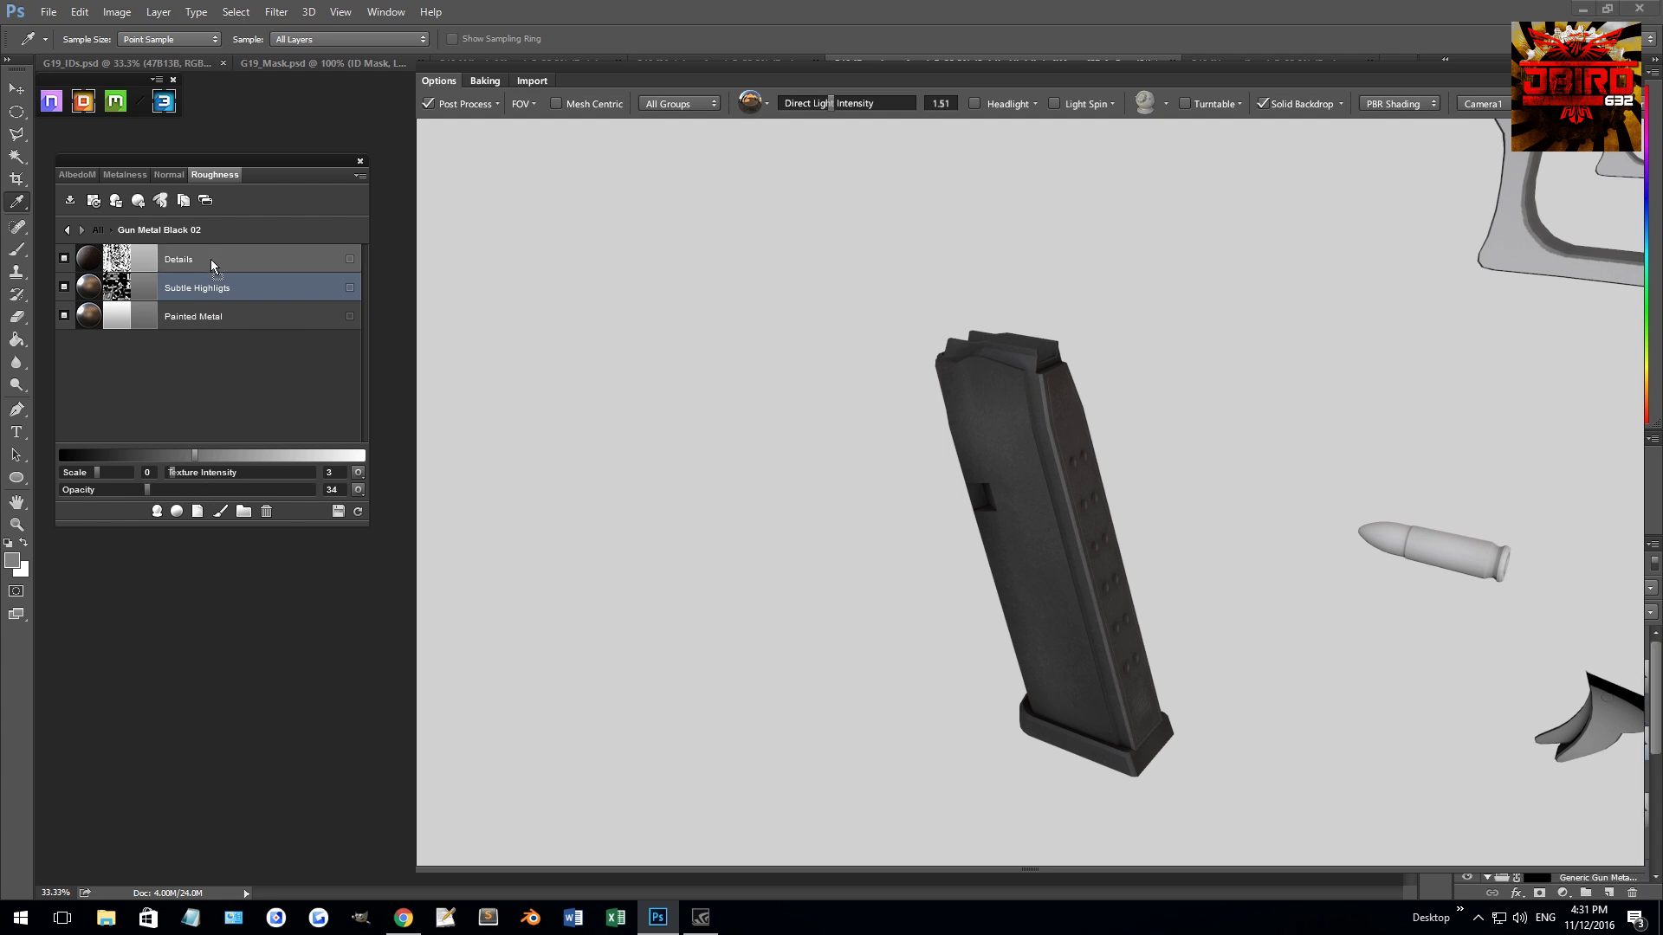
click(265, 258)
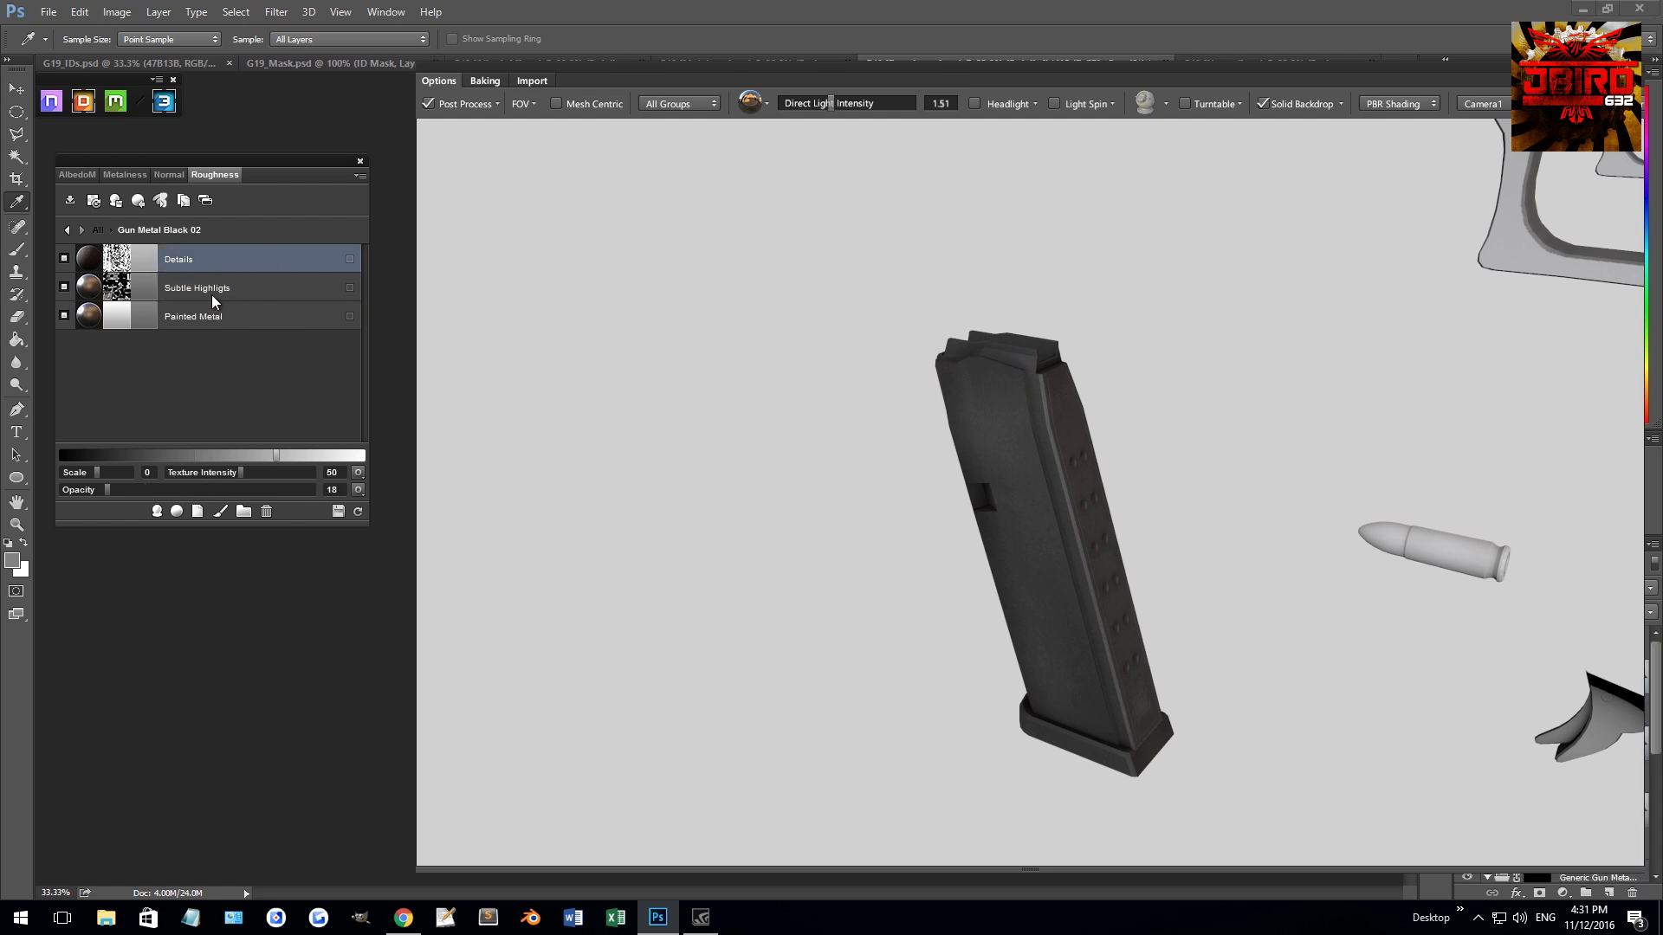
- Set the Painted Metal layer's roughness to a dark grey and check the magazine from several angles
click(198, 316)
click(102, 456)
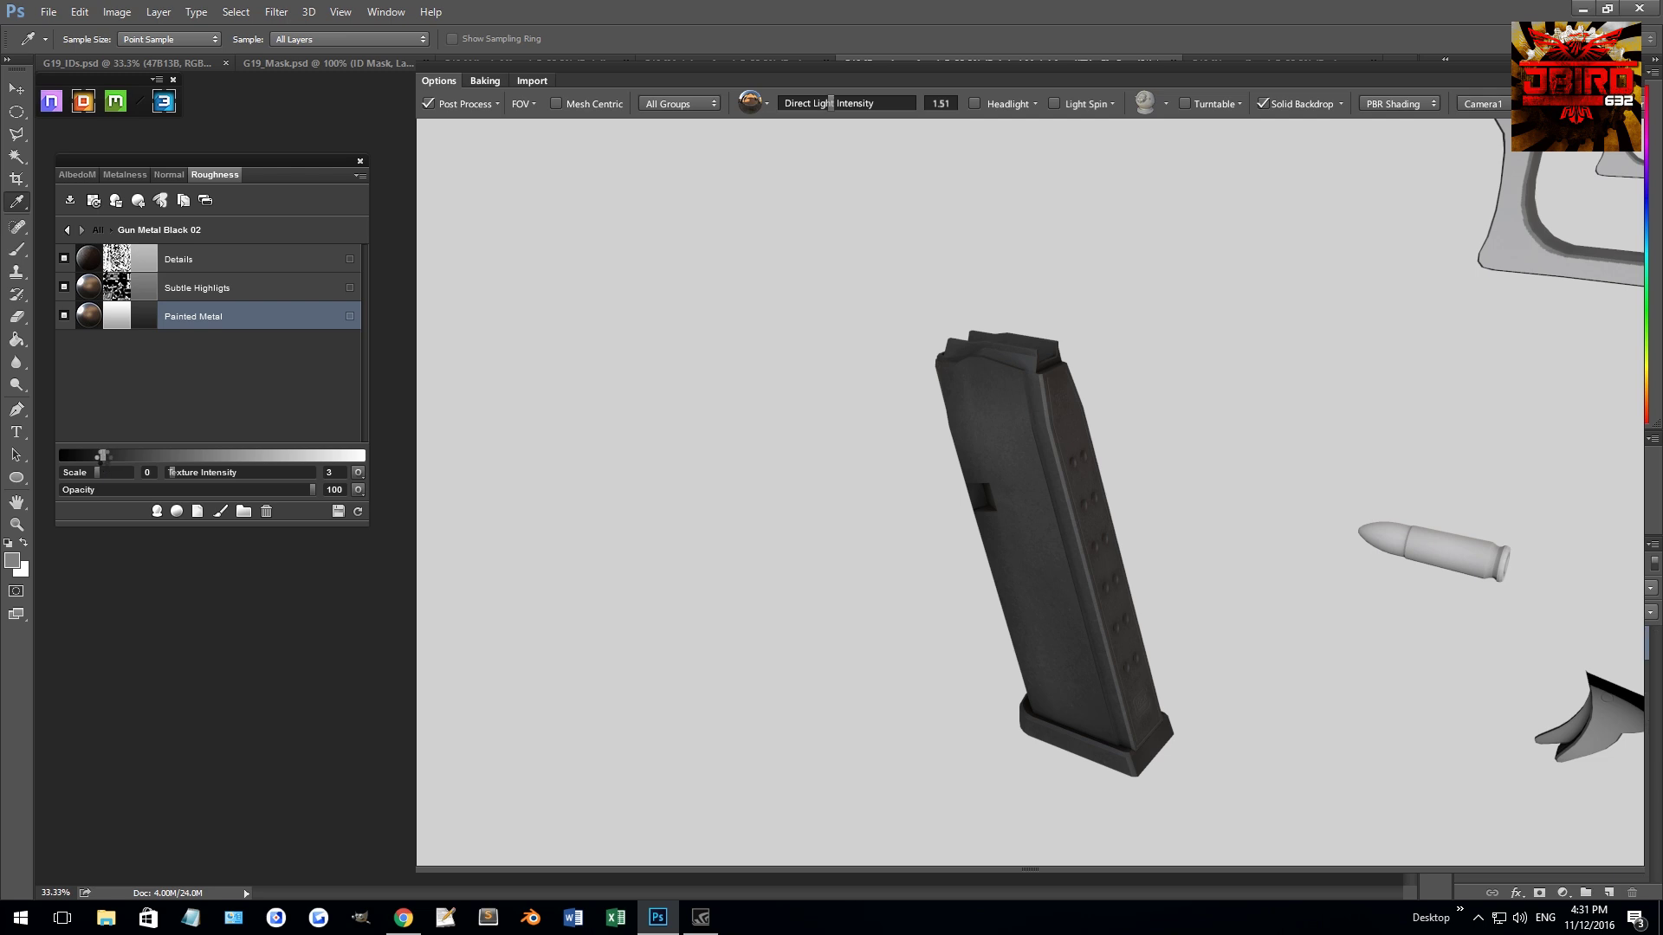
click(126, 455)
scroll(791, 388, up, 3)
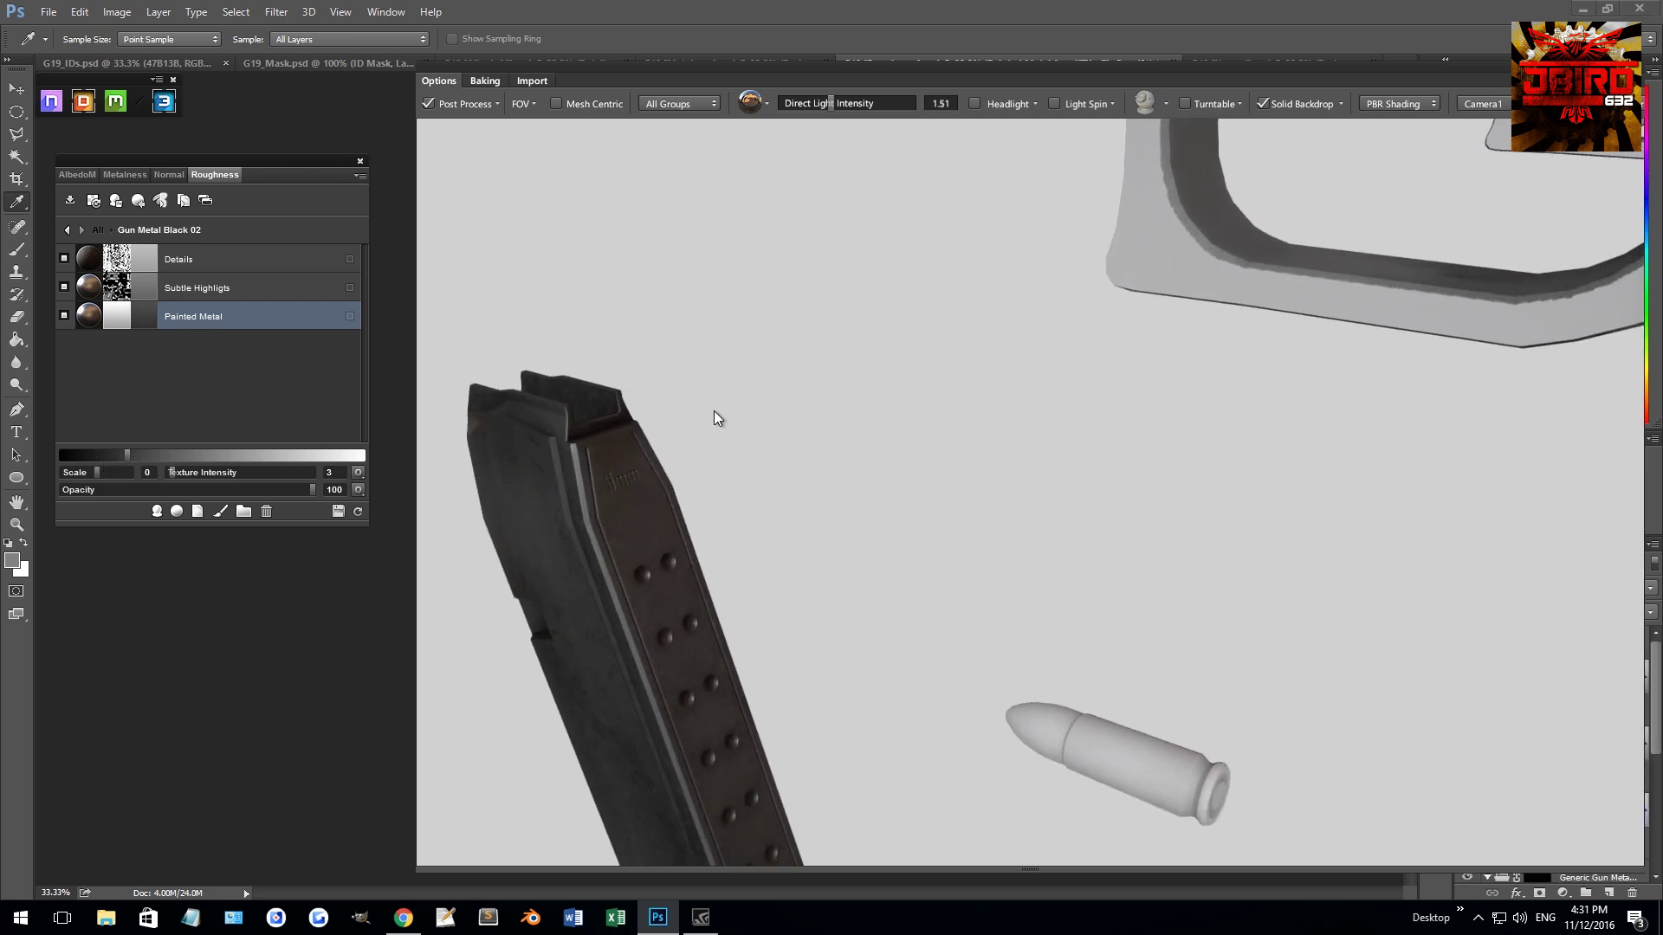
drag(714, 411, 1152, 346)
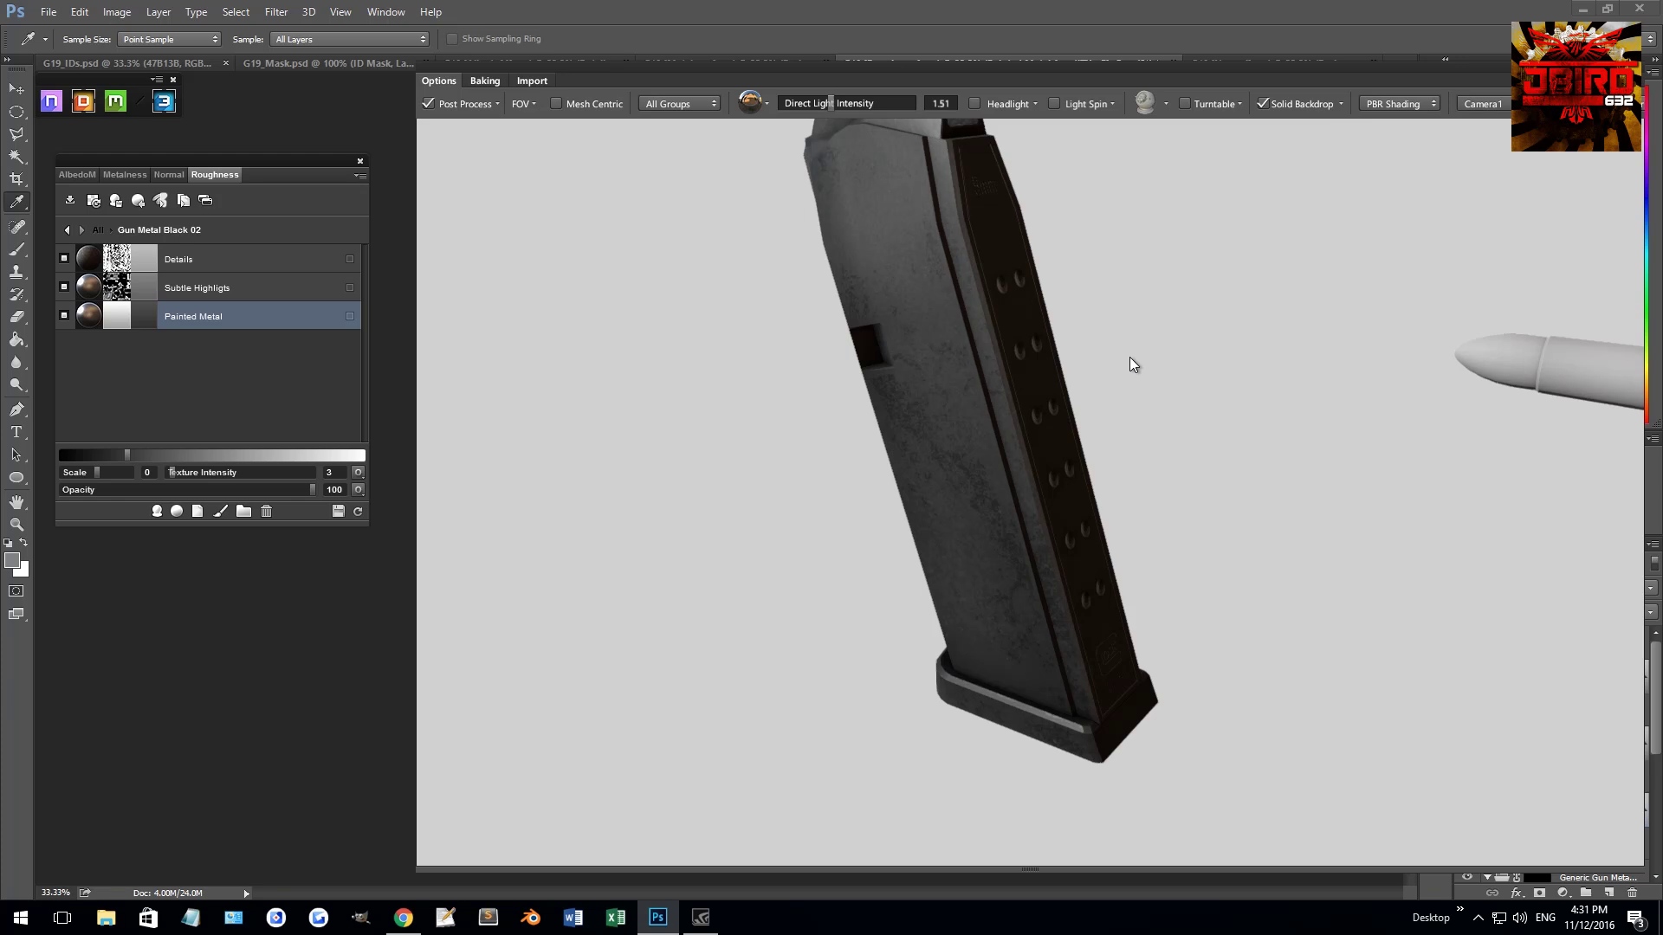
- Raise the Painted Metal layer's metalness to a medium grey and check the magazine
click(123, 176)
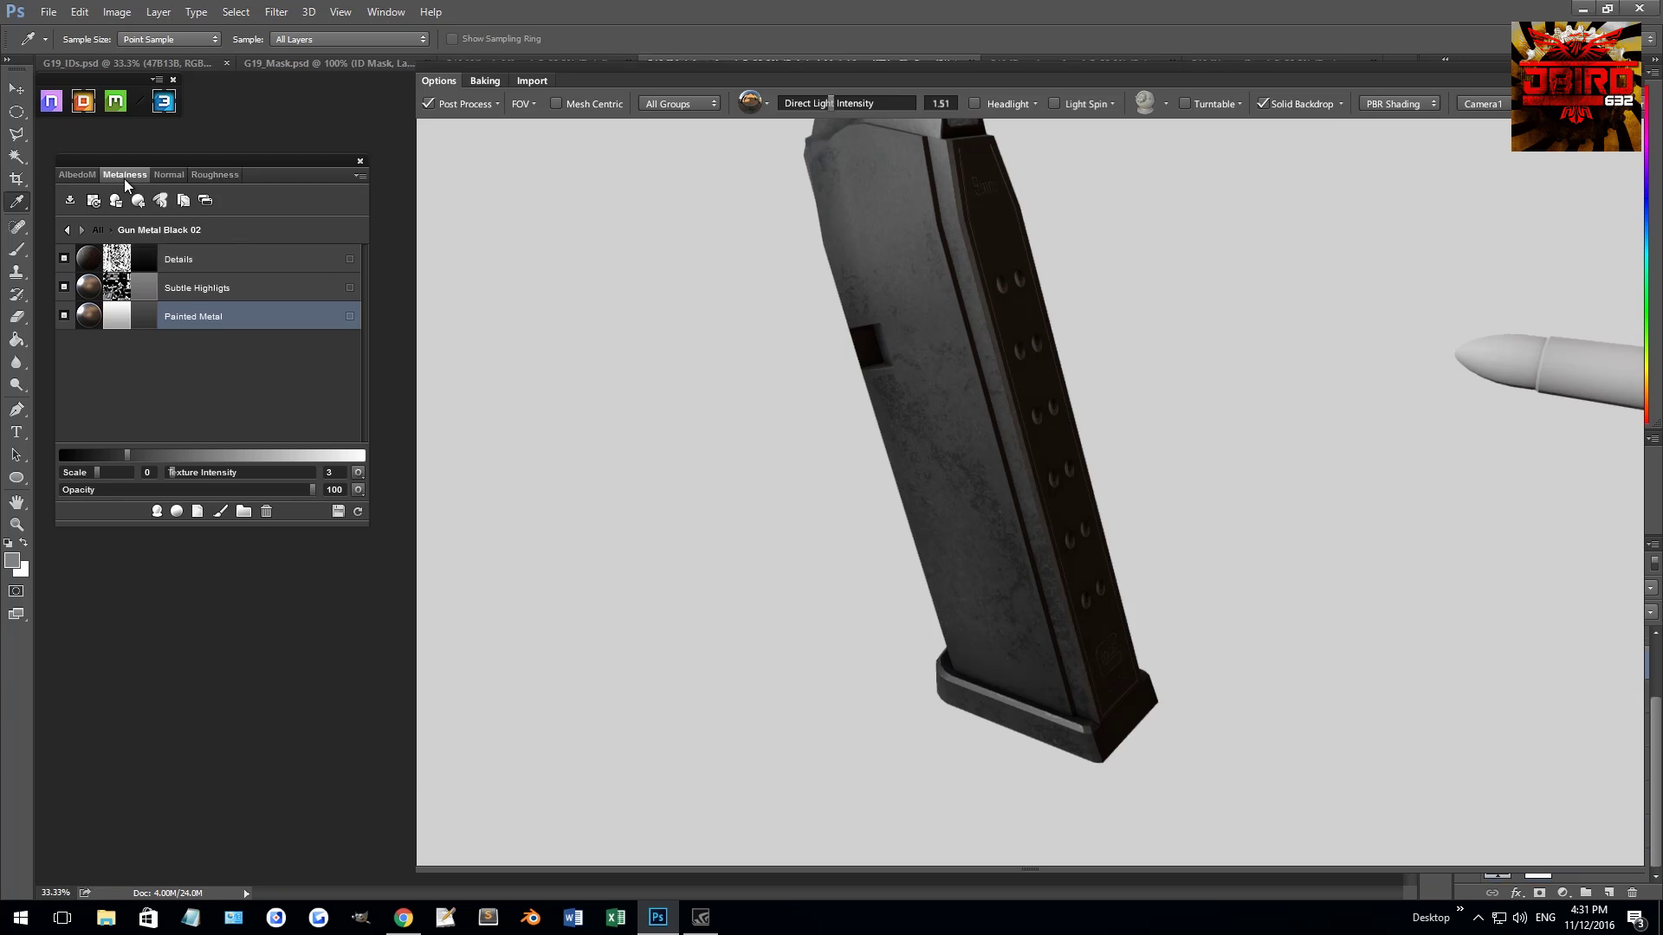
click(215, 454)
drag(424, 331, 804, 387)
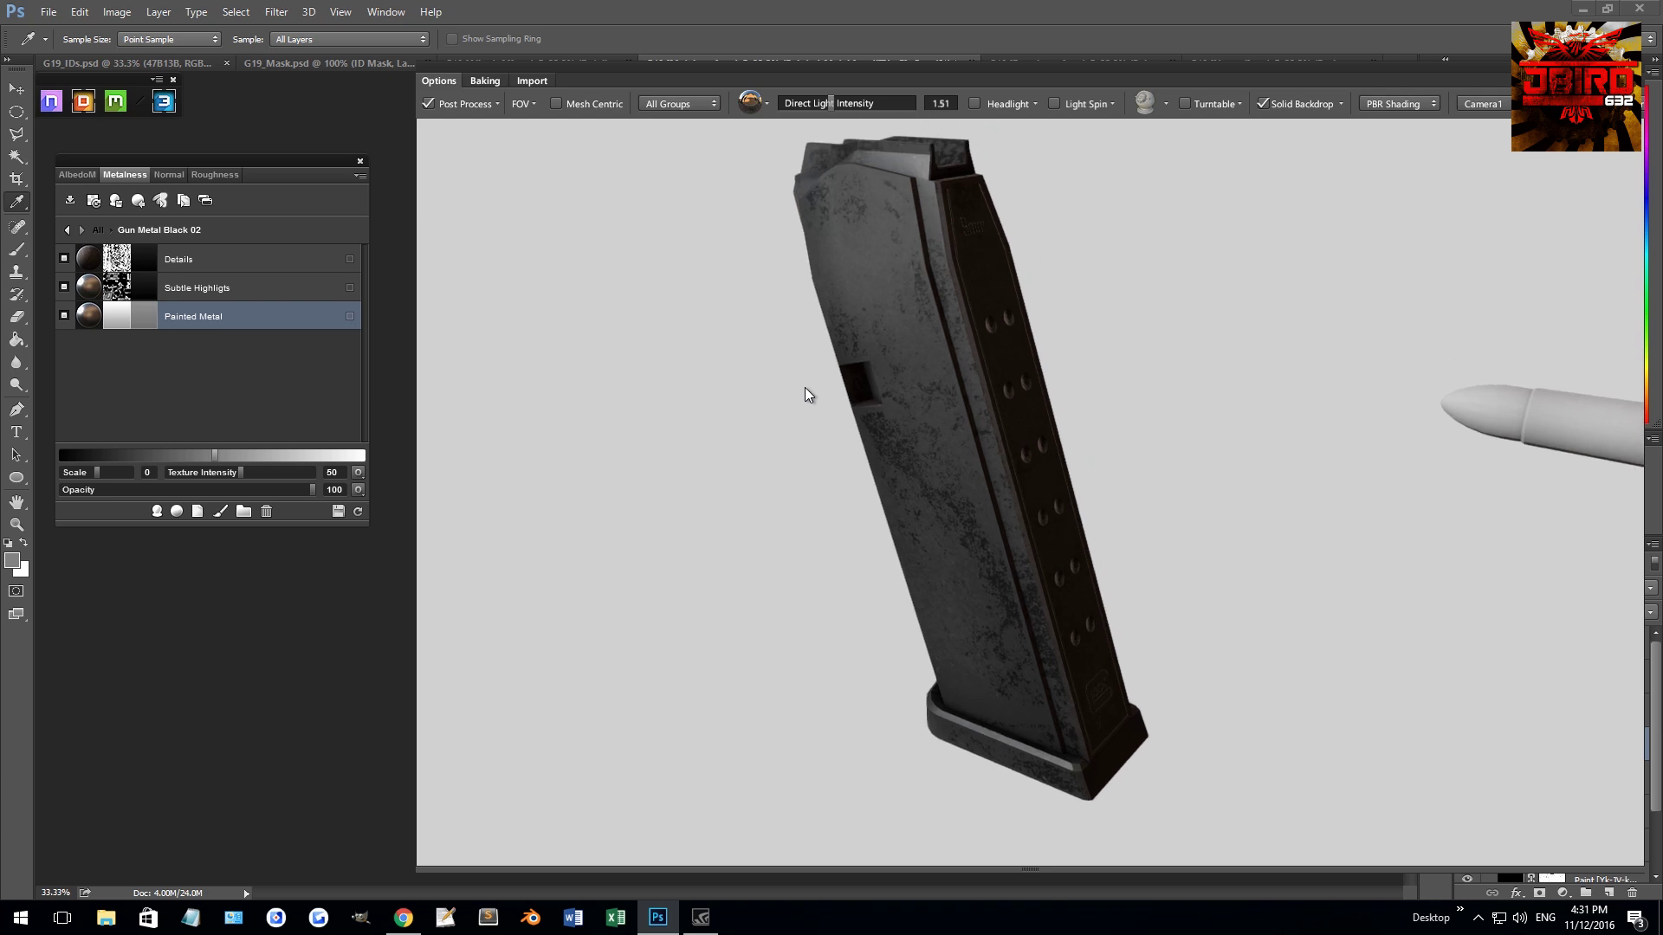
- Set the Details layer's opacity to 38 in the metalness map and inspect the magazine's side
click(183, 289)
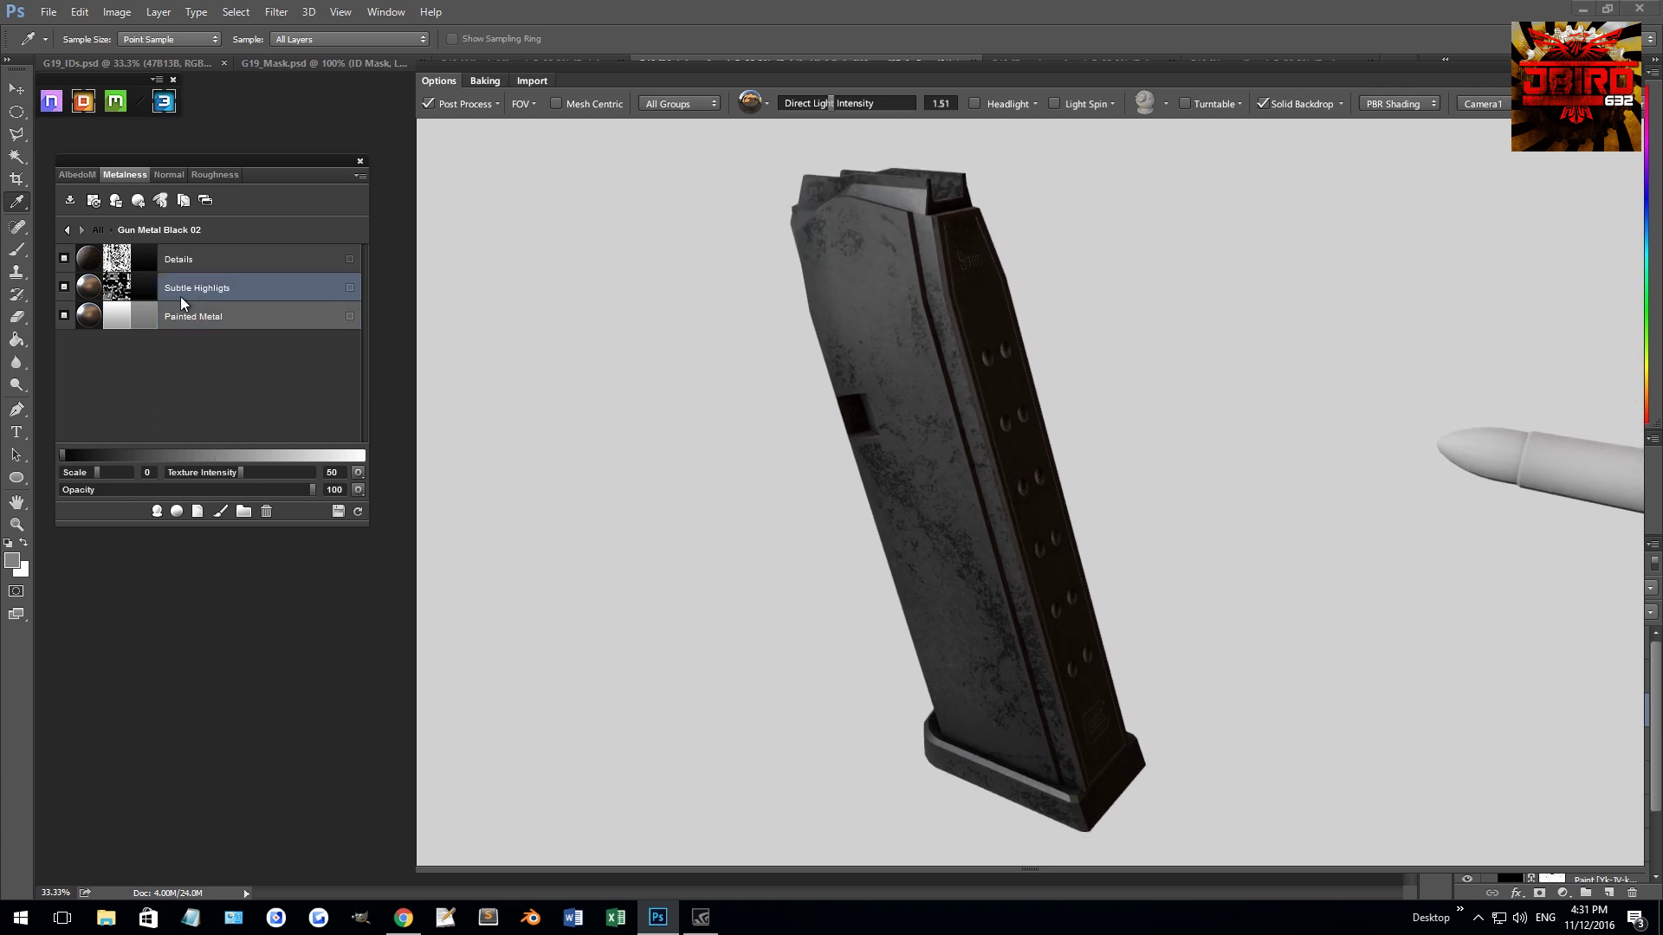
click(206, 259)
click(157, 489)
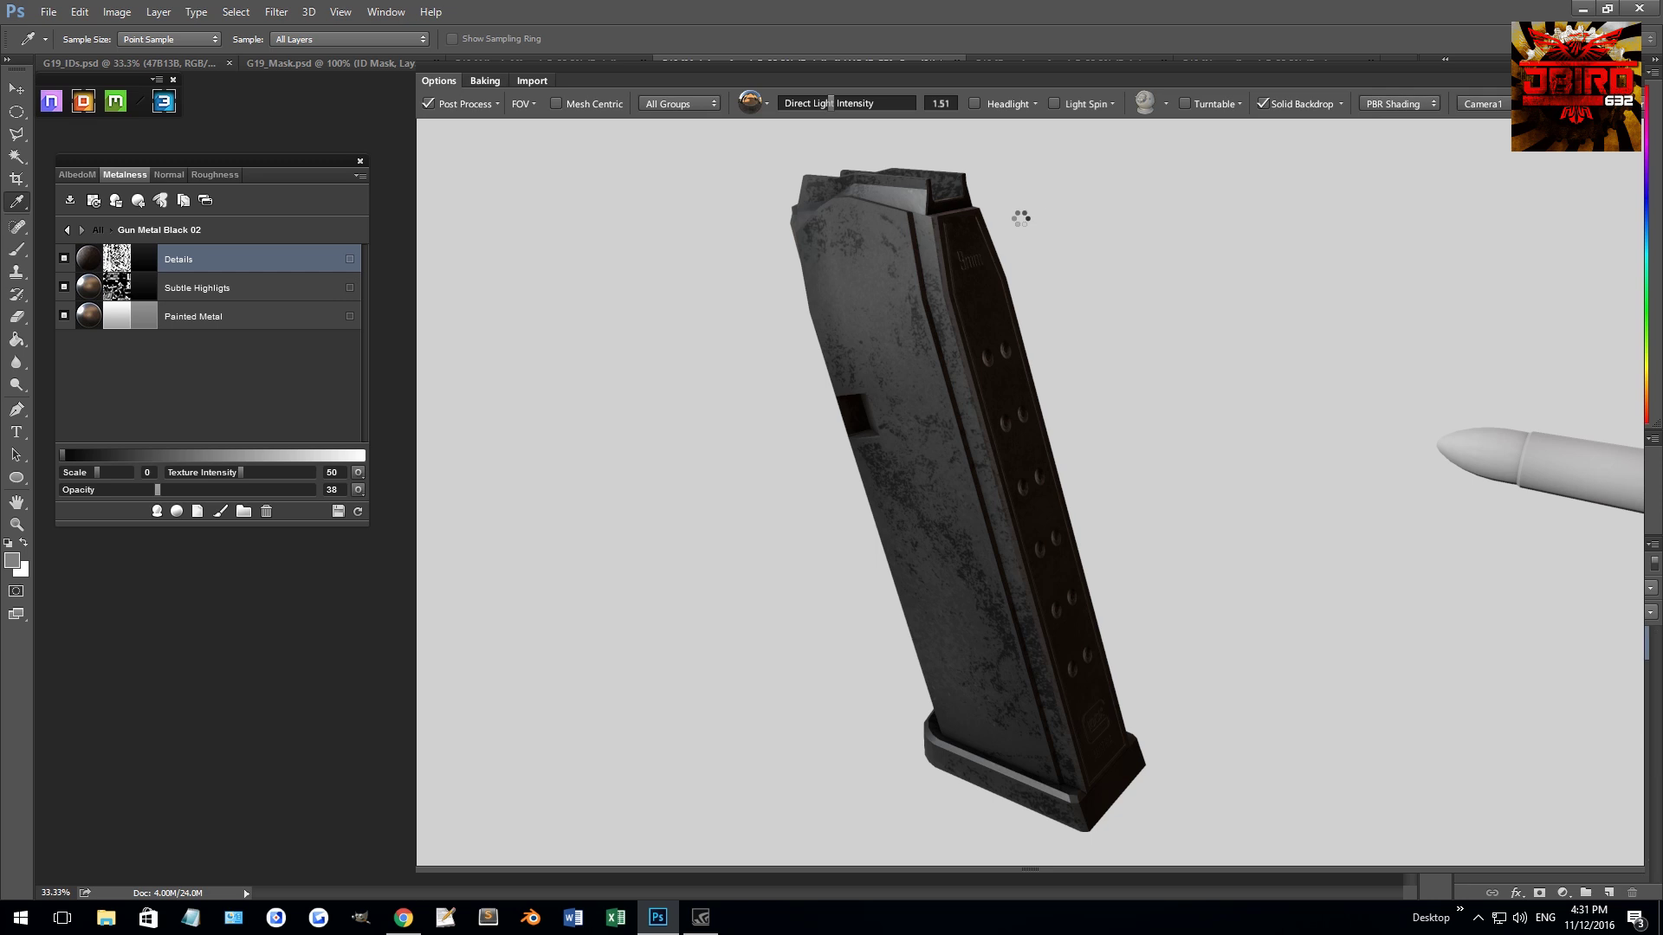
drag(1001, 310, 1179, 498)
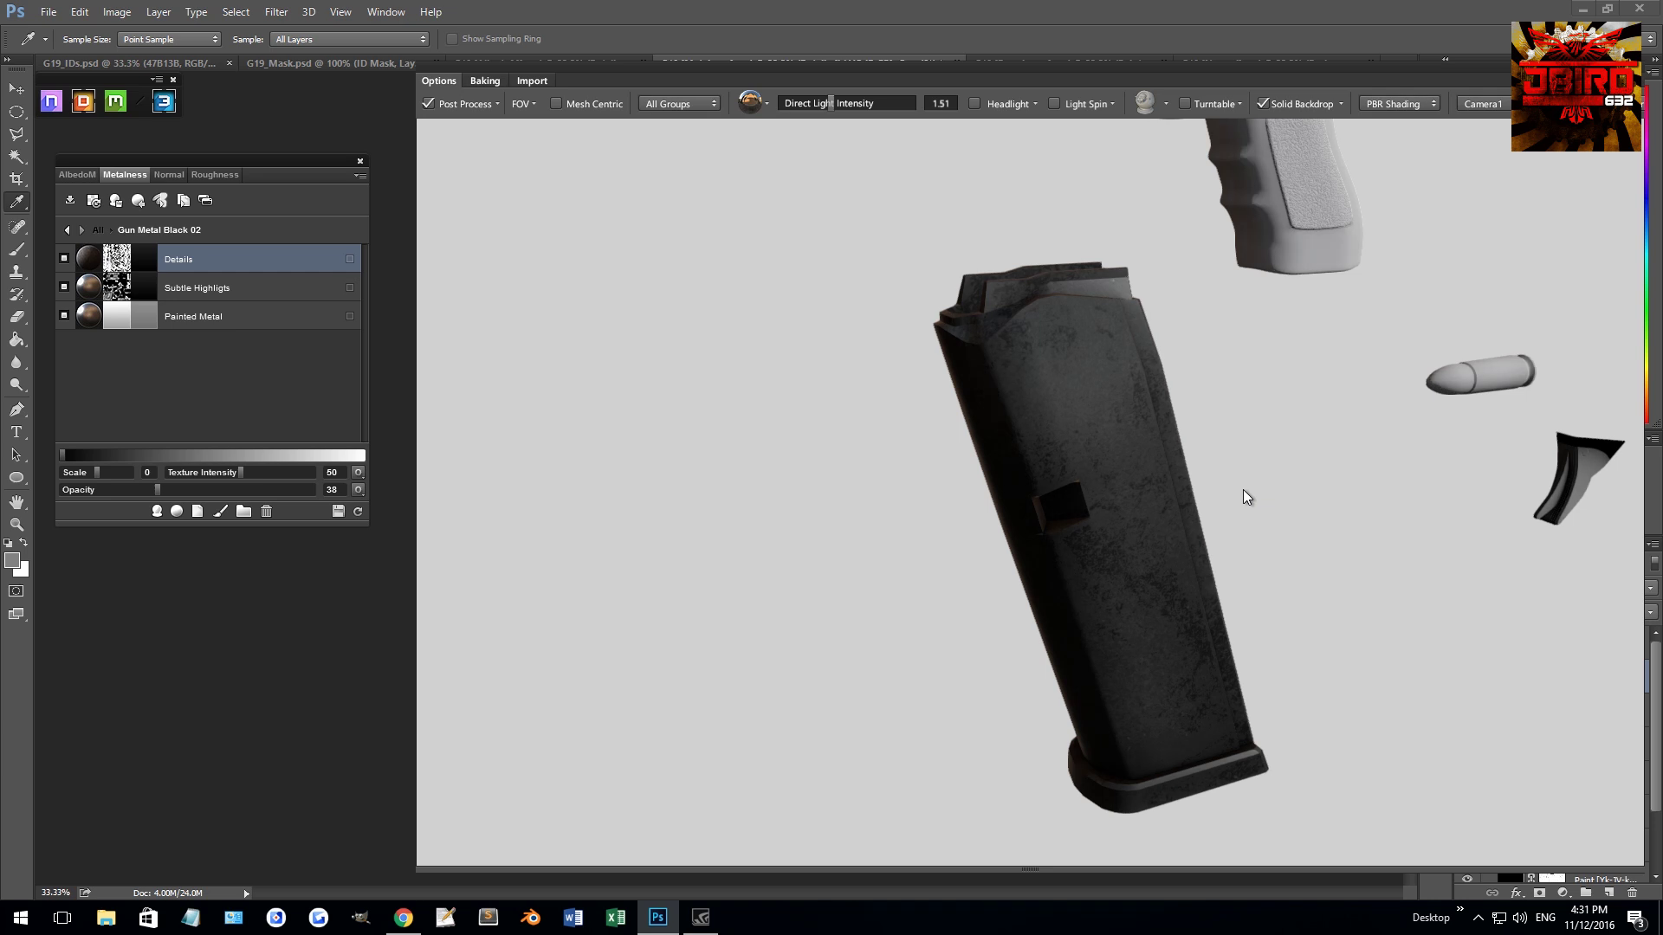
- Reduce the Subtle Highligts layer's opacity to 10 in the roughness map
click(80, 176)
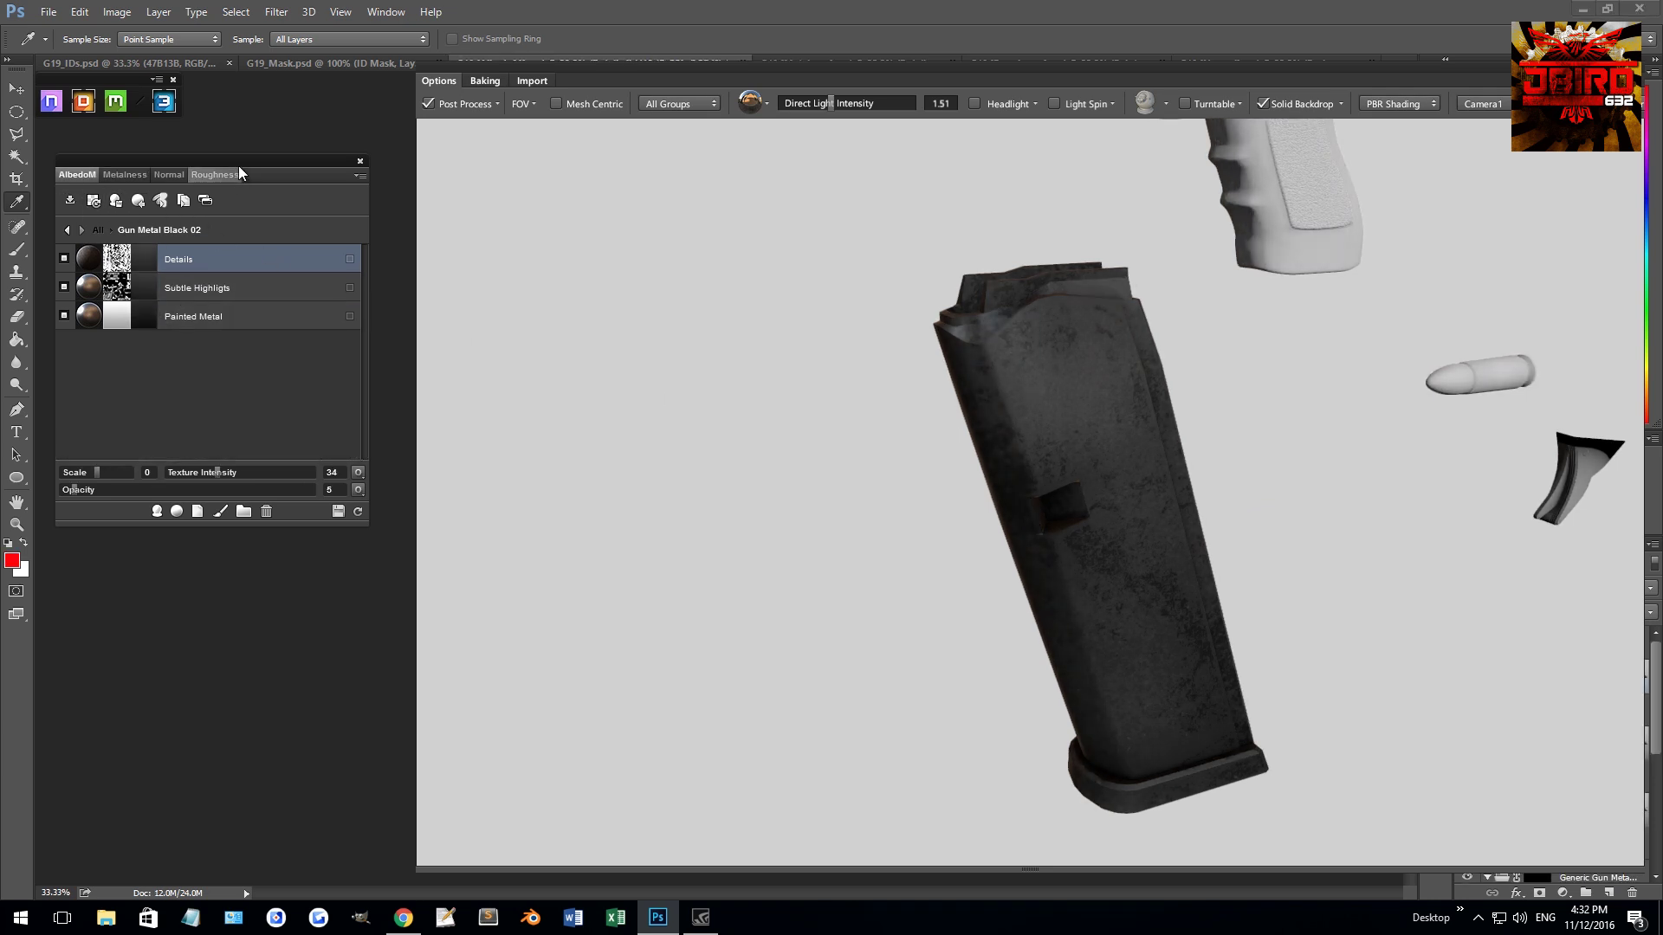
click(217, 174)
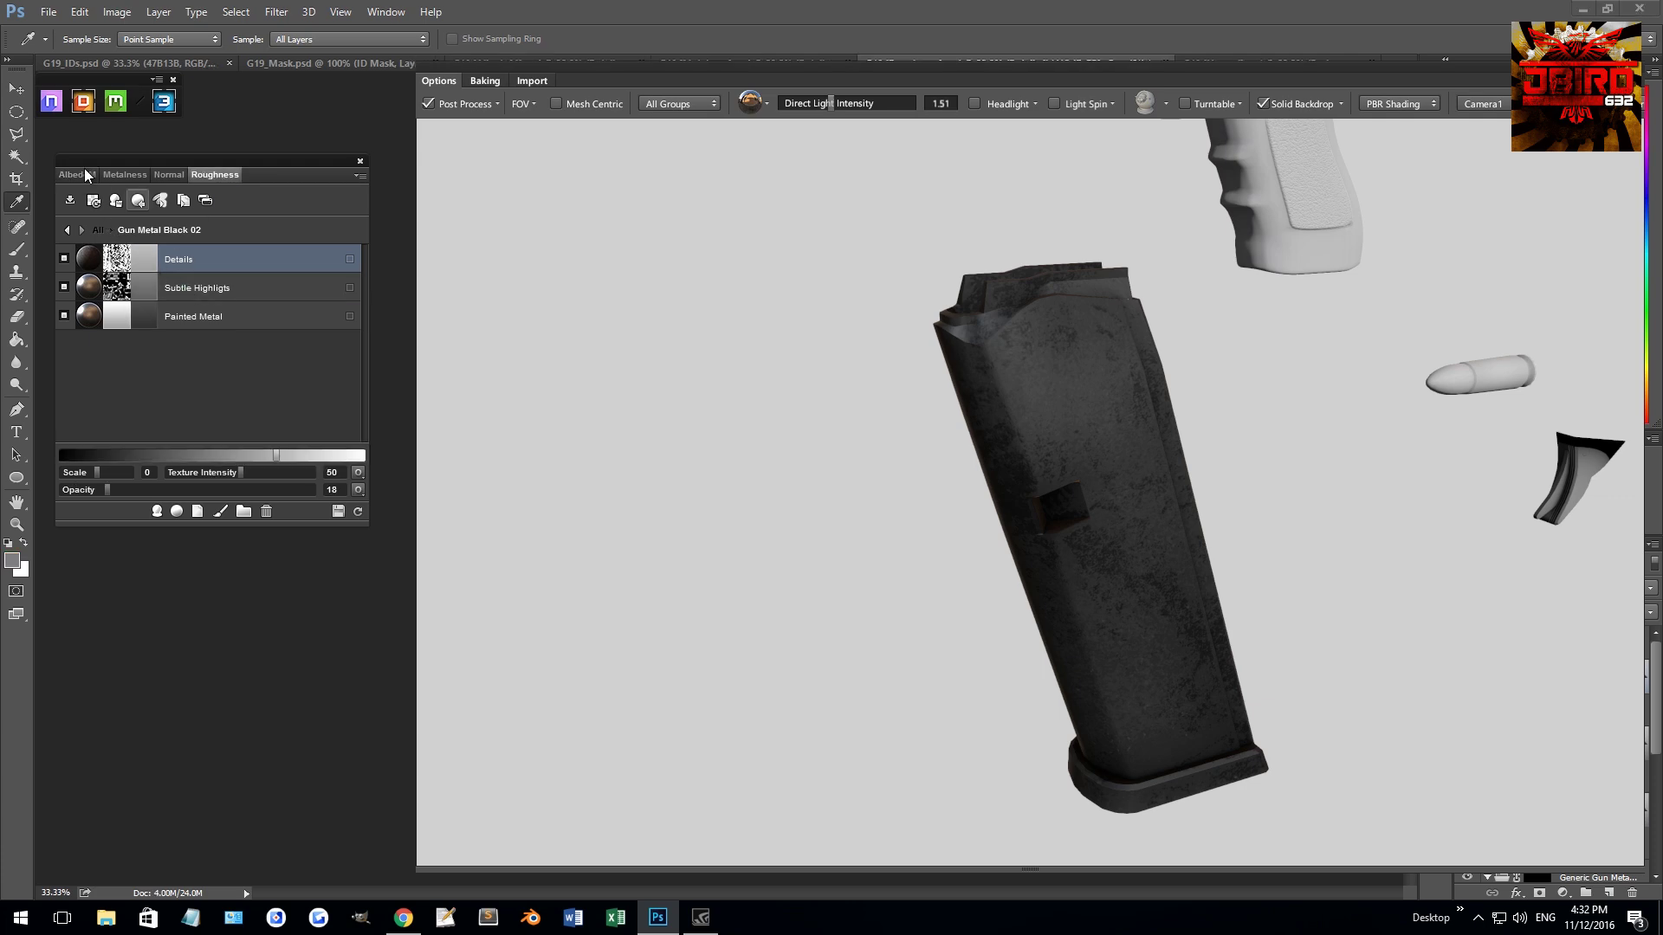
drag(123, 490, 86, 490)
click(234, 295)
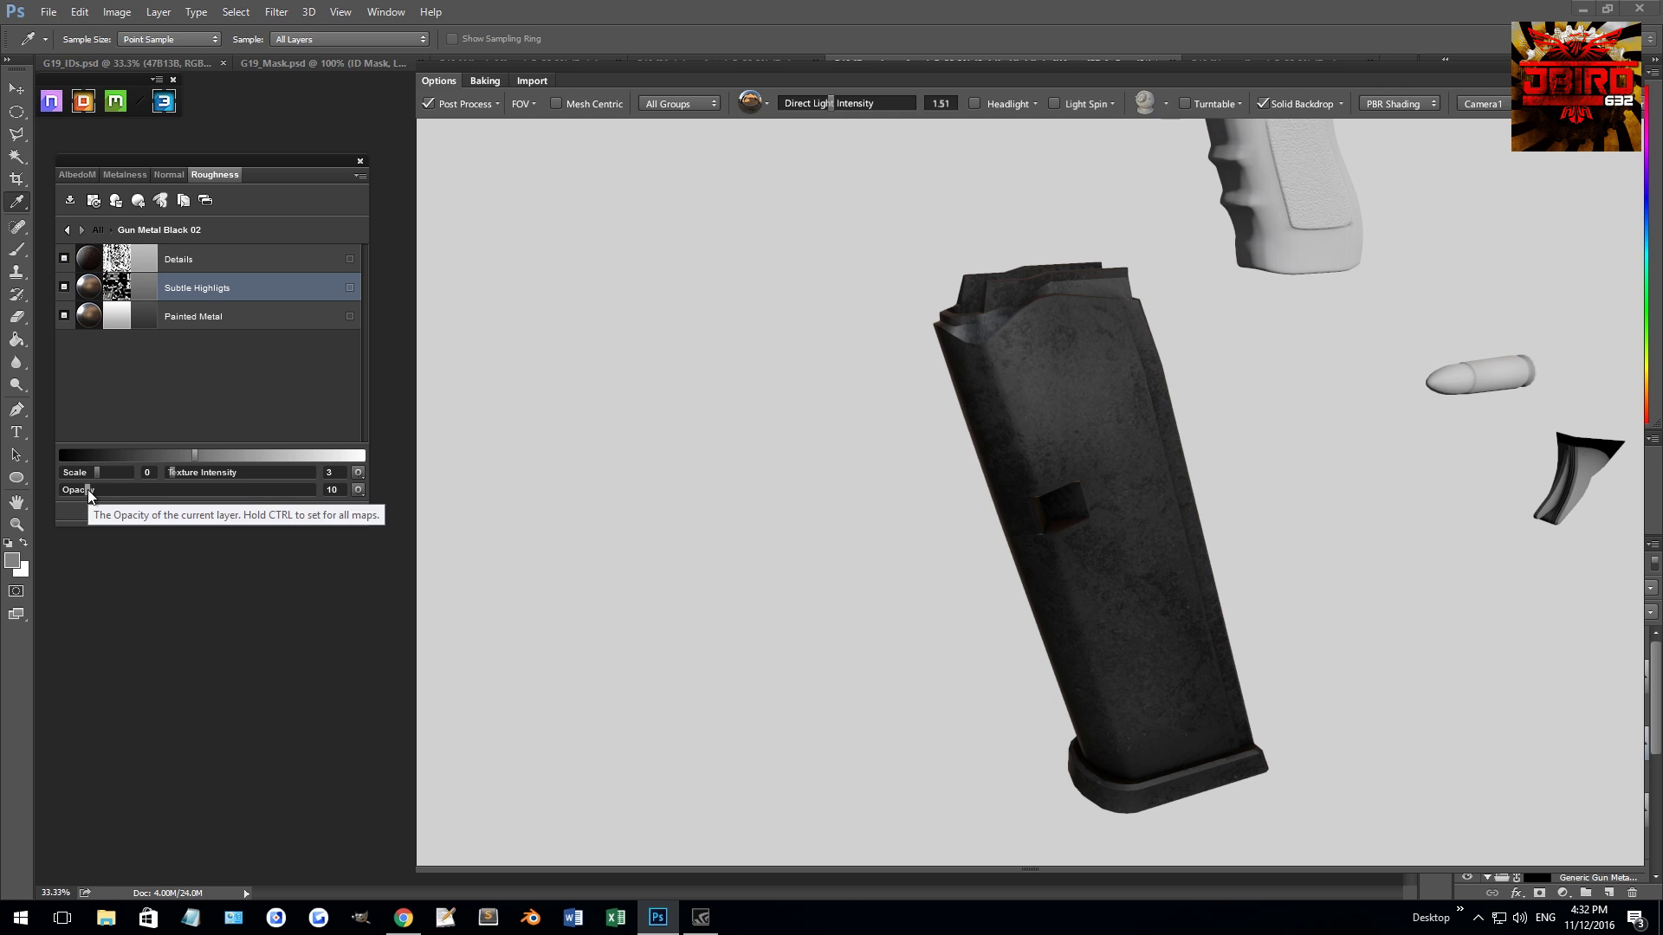
- Darken the Painted Metal layer's roughness to a near-black grey and check the ribbed back of the magazine
click(200, 322)
drag(128, 455, 88, 454)
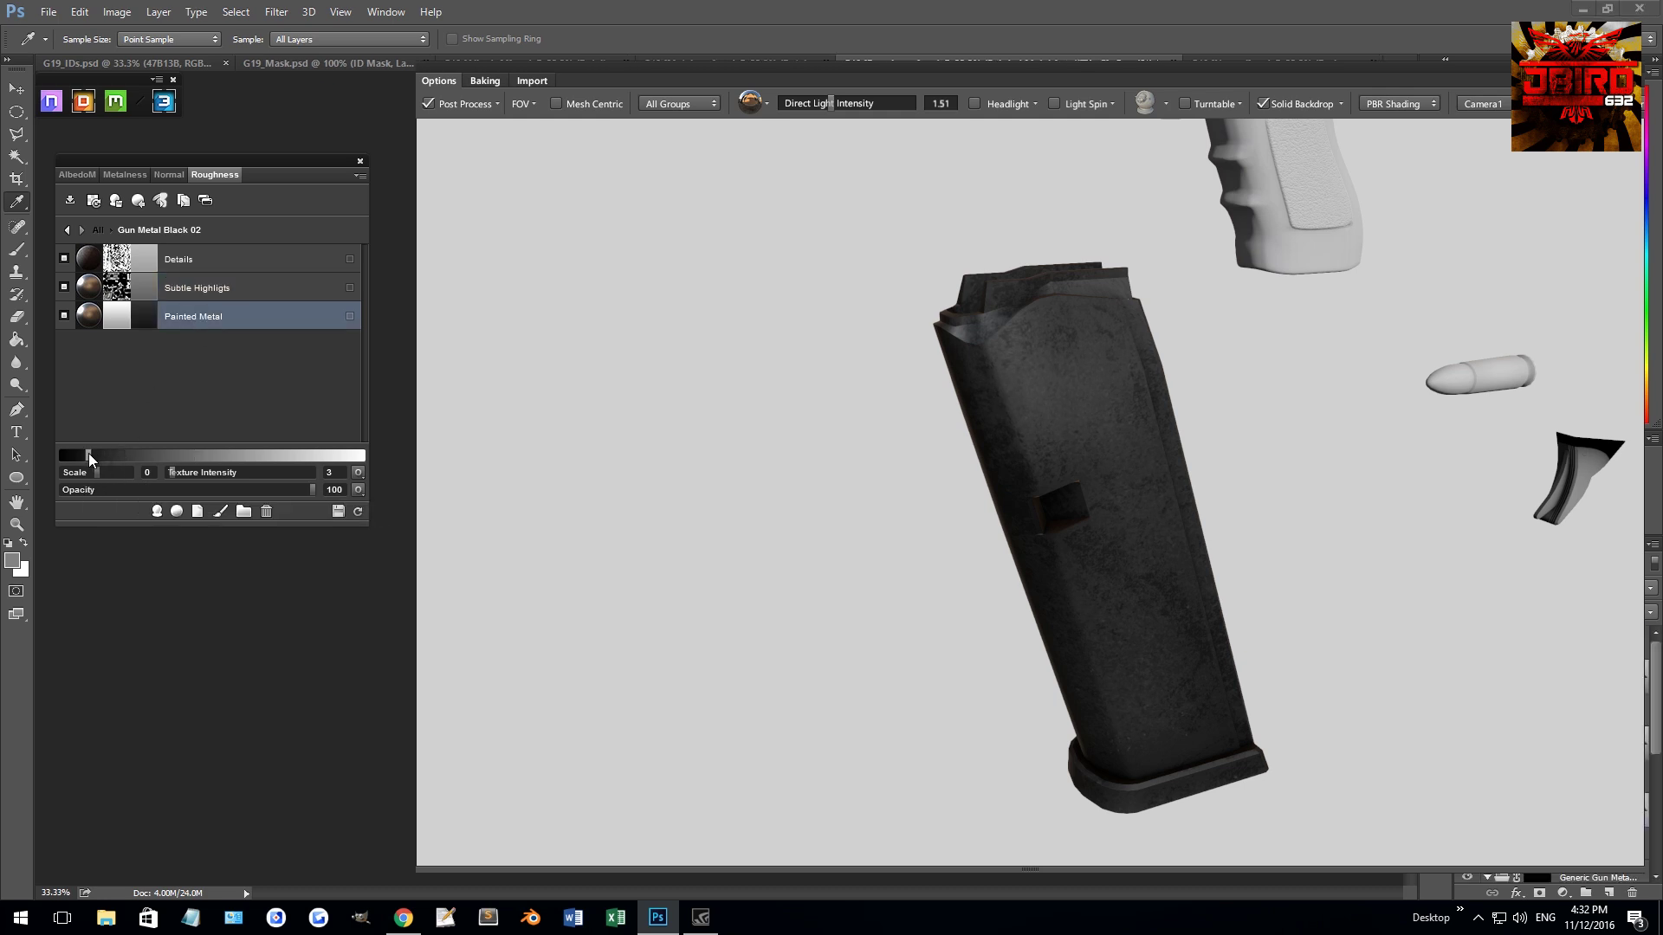
drag(1206, 428, 1072, 423)
- Lower the Painted Metal layer's metalness to a darker grey and re-render the material
click(130, 175)
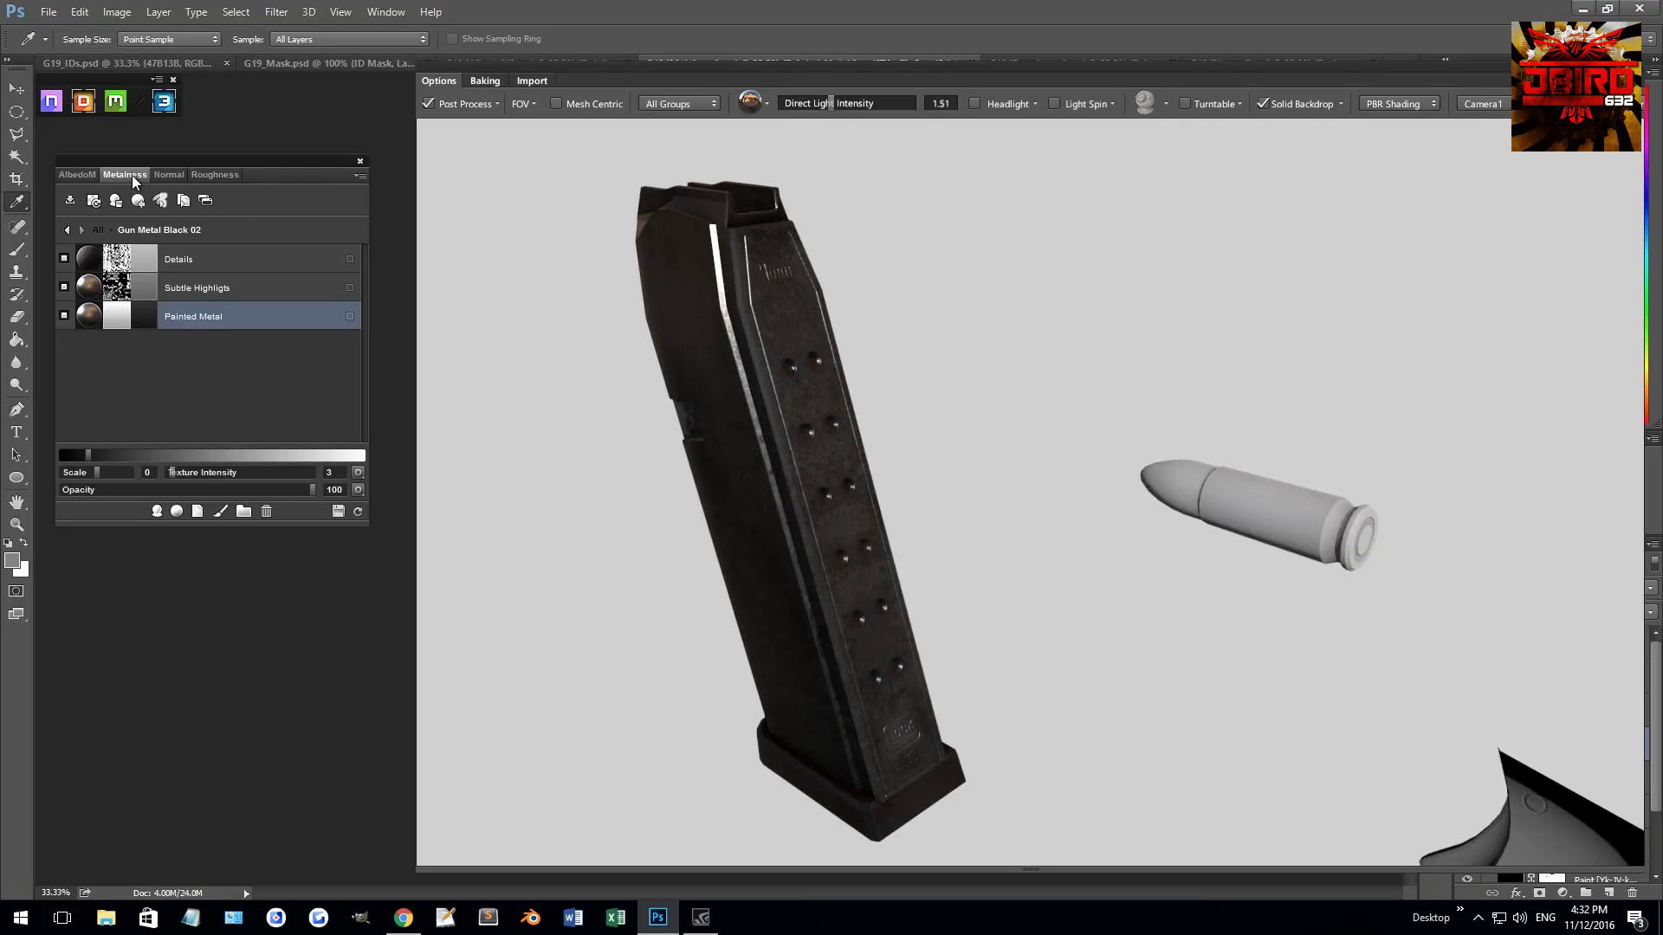
drag(191, 451, 173, 454)
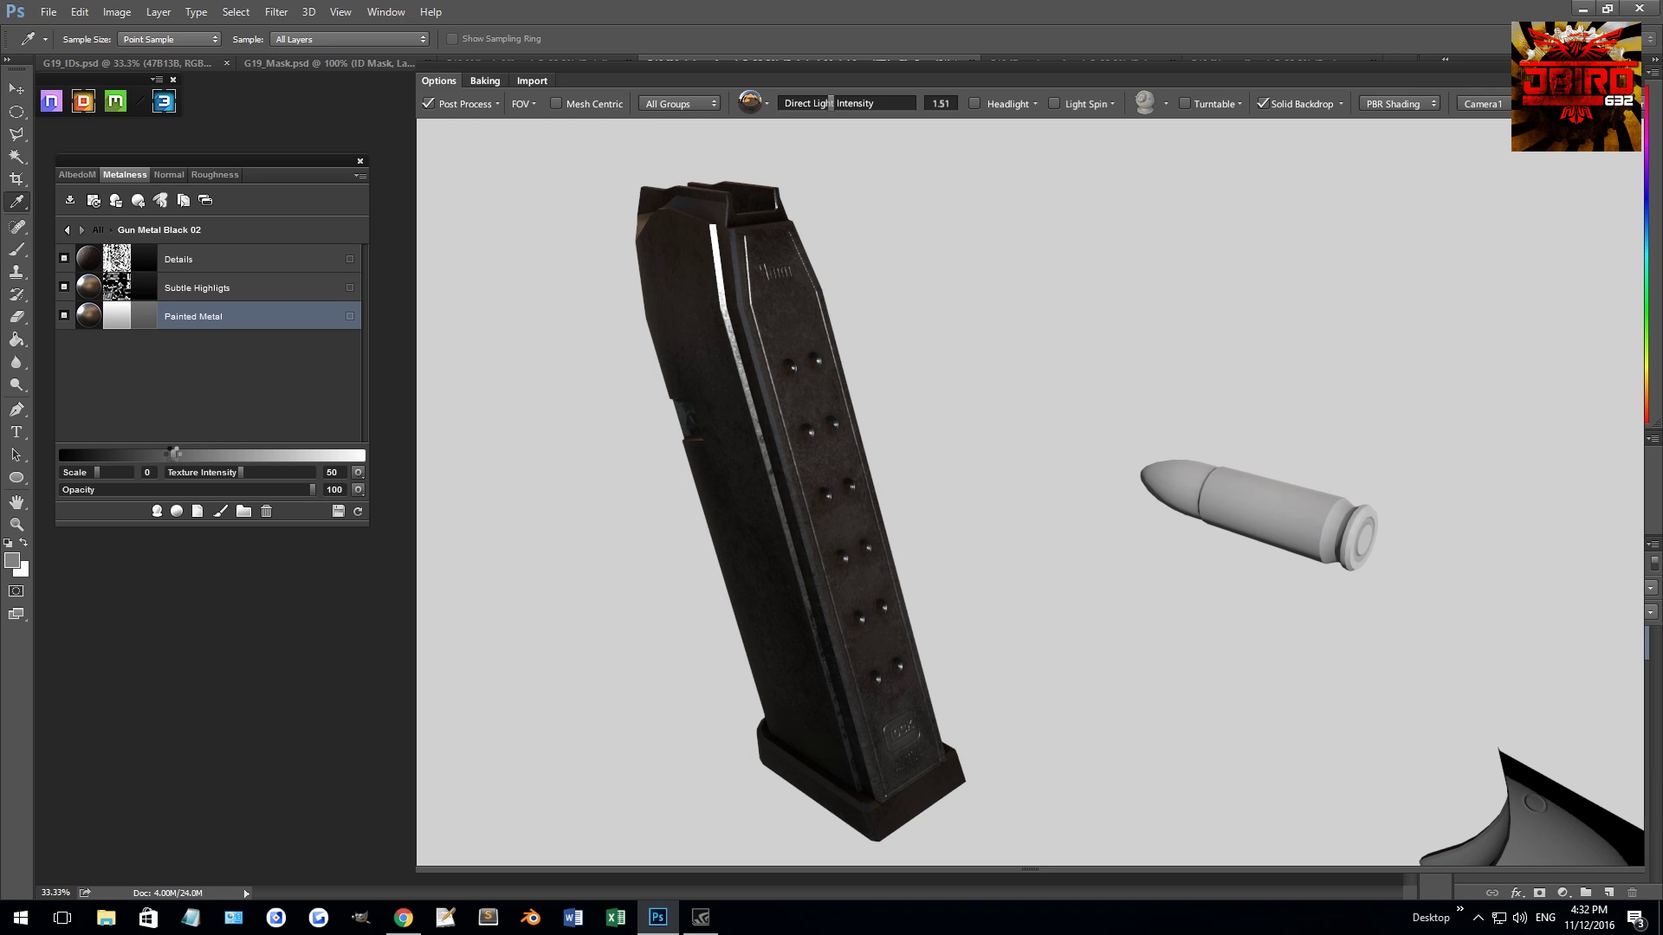
click(151, 454)
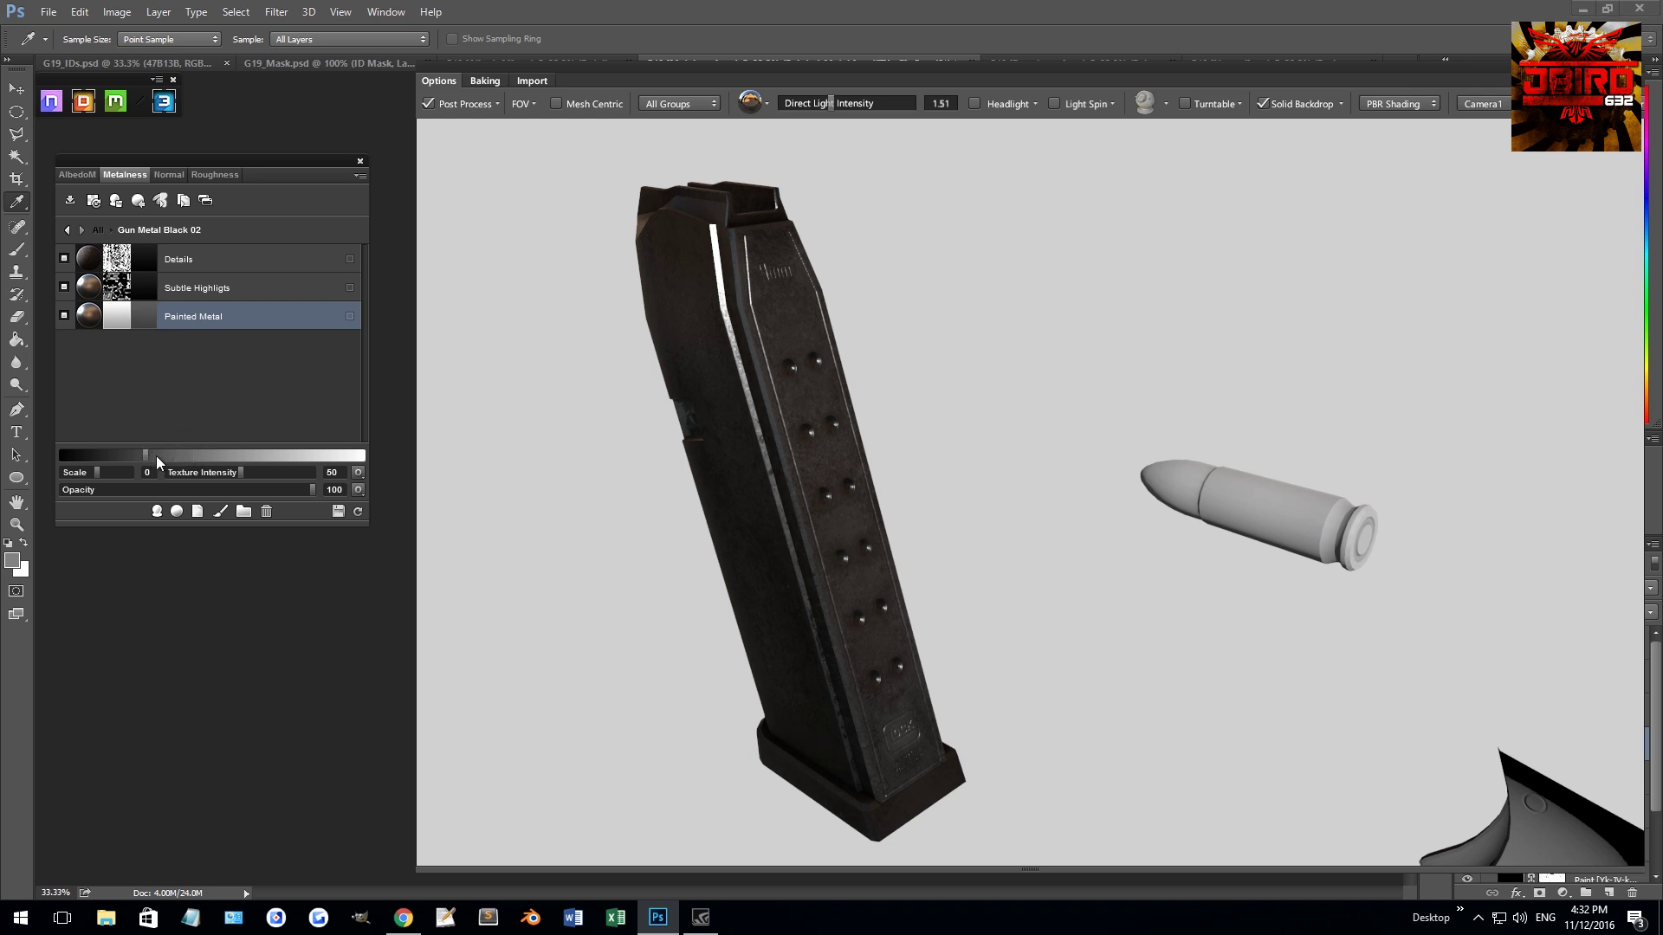
click(359, 511)
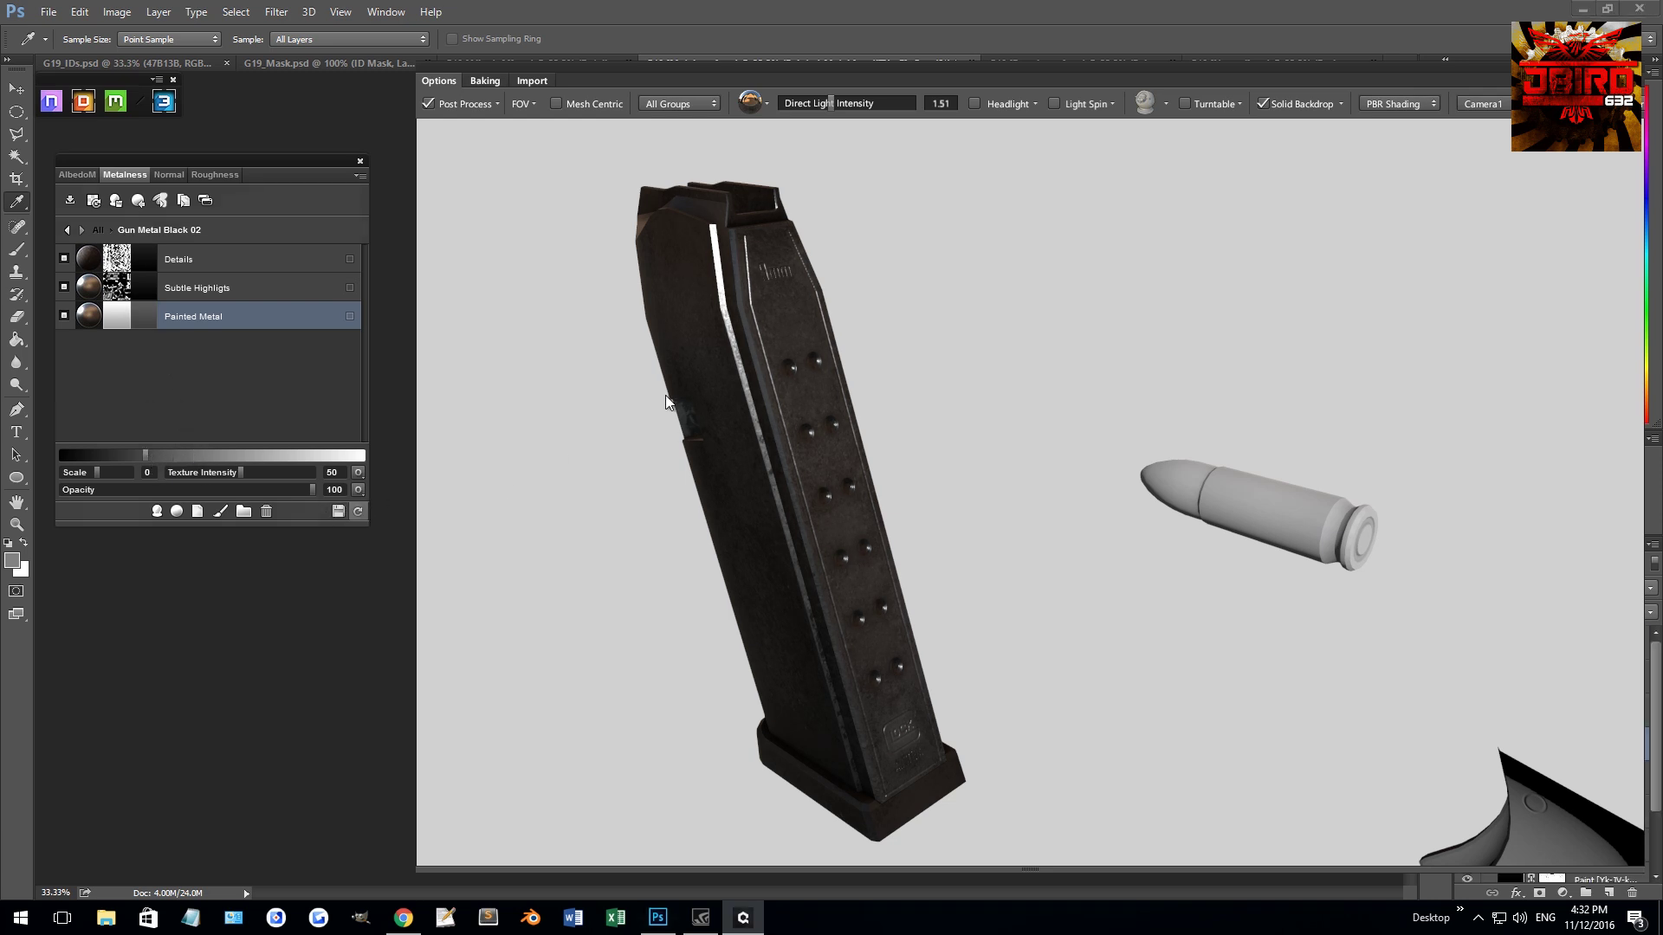
- Set the Painted Metal layer's roughness to a dark grey and inspect the magazine's dimpled back from several angles
drag(834, 417, 1091, 578)
click(227, 174)
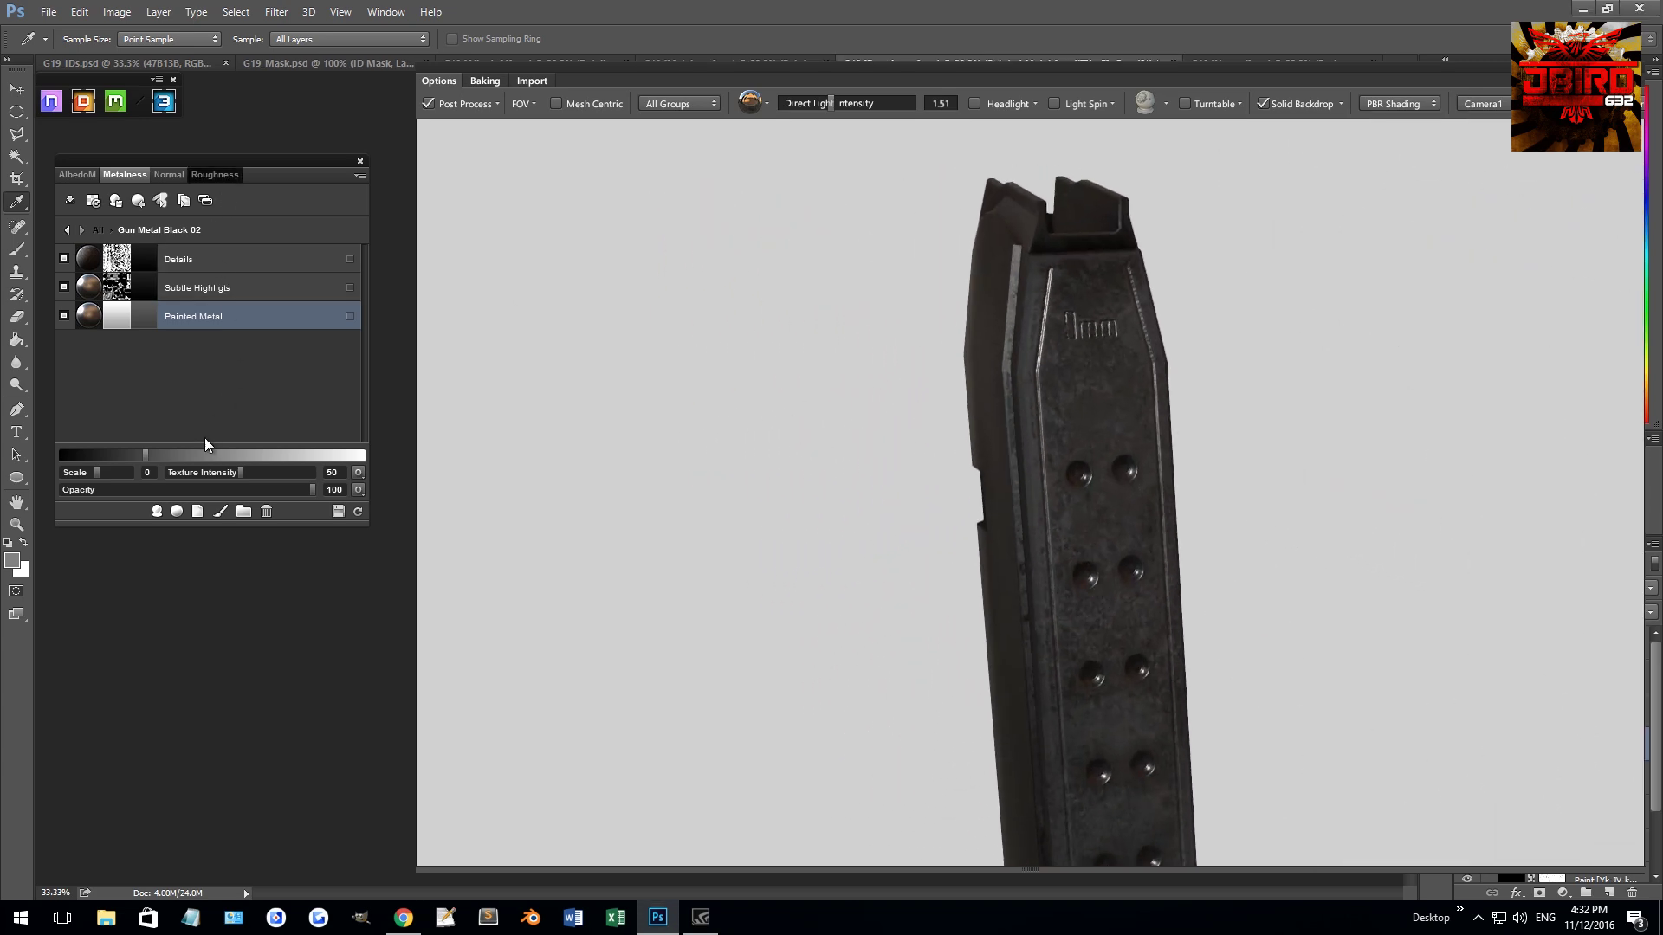
click(108, 454)
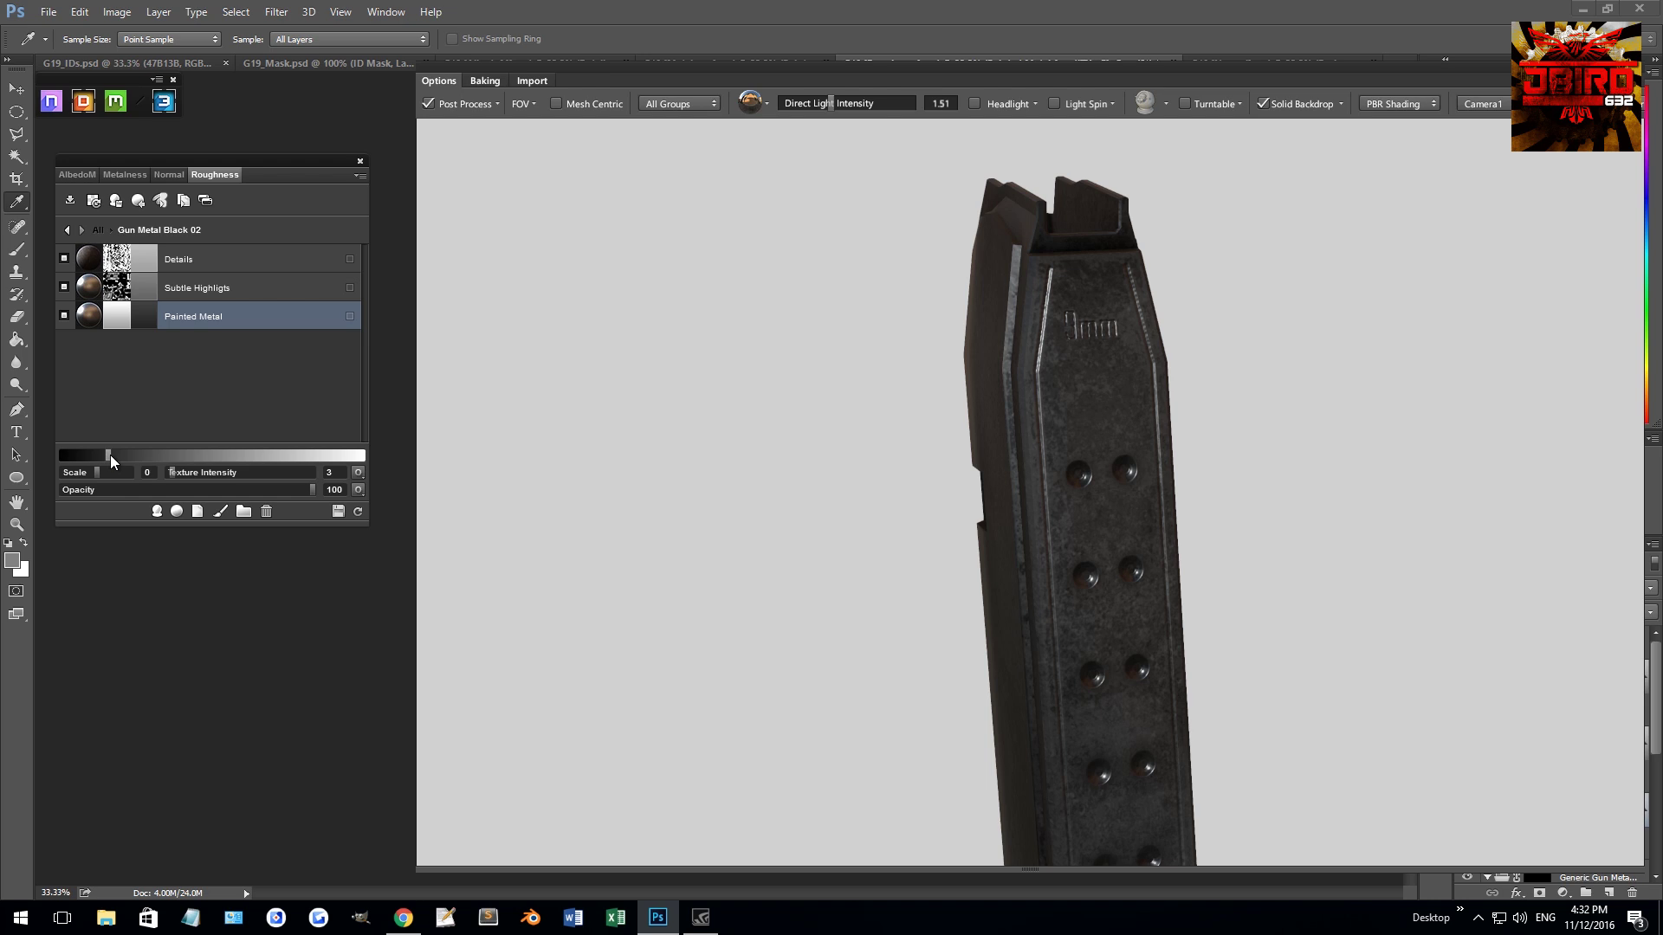
mouse_move(802, 517)
mouse_down()
mouse_move(814, 339)
mouse_move(845, 256)
mouse_move(909, 353)
mouse_move(973, 393)
mouse_move(910, 397)
mouse_up()
mouse_move(693, 374)
mouse_down()
mouse_move(715, 350)
mouse_move(776, 353)
mouse_up()
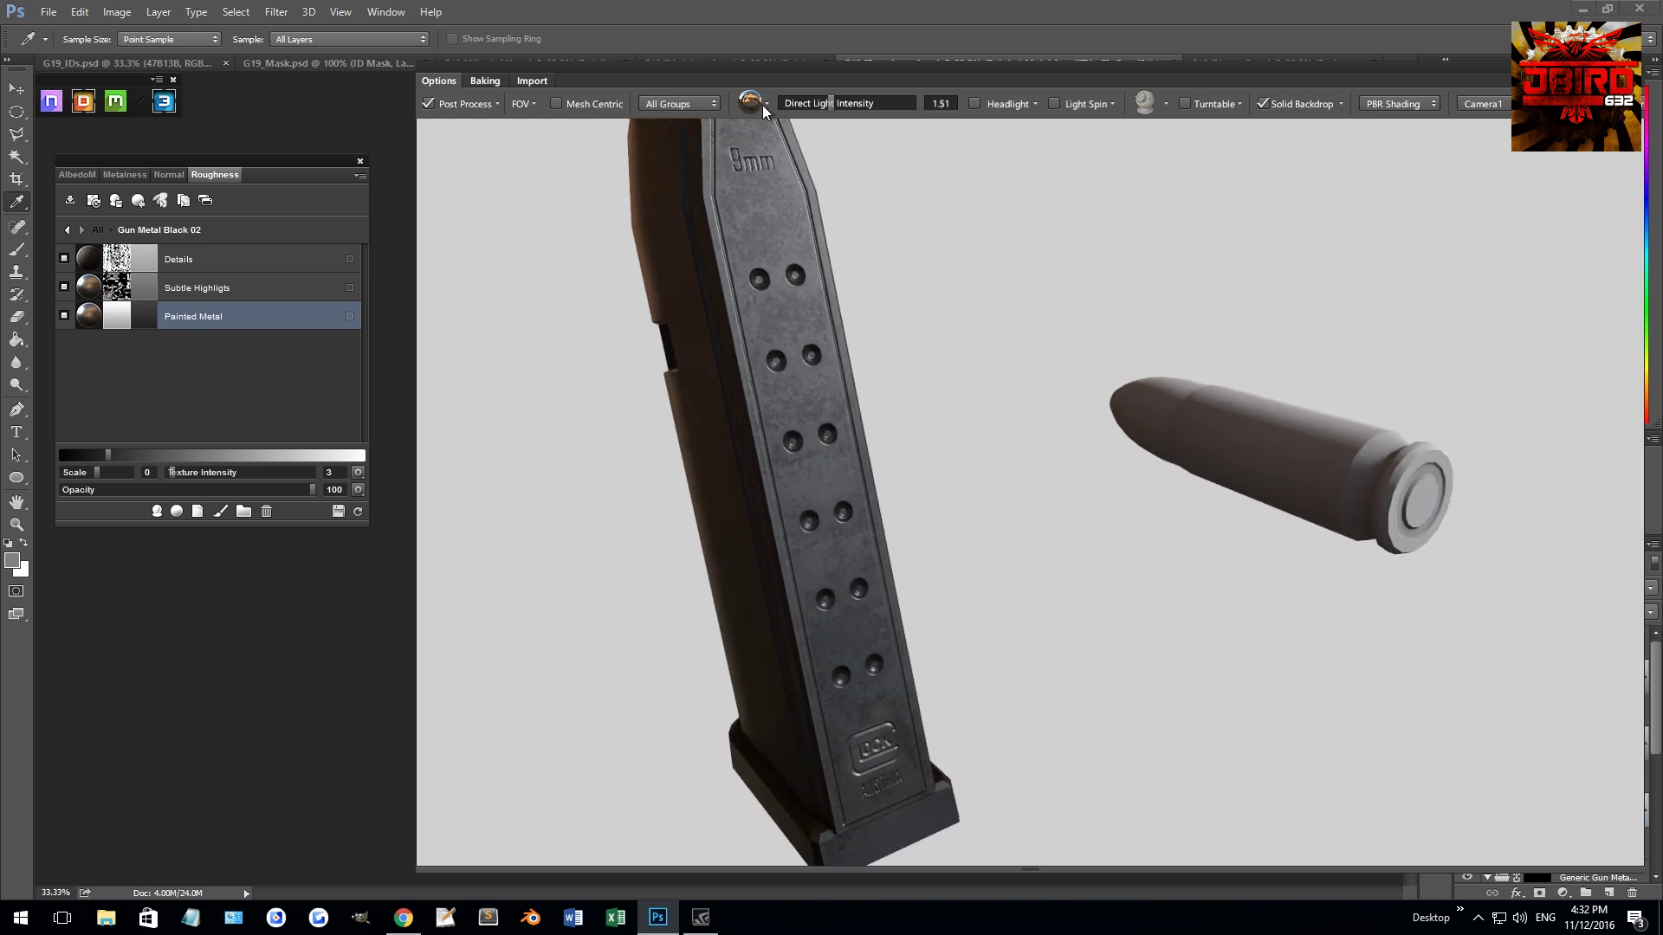
mouse_move(762, 200)
mouse_down()
mouse_move(786, 333)
mouse_move(760, 201)
mouse_up()
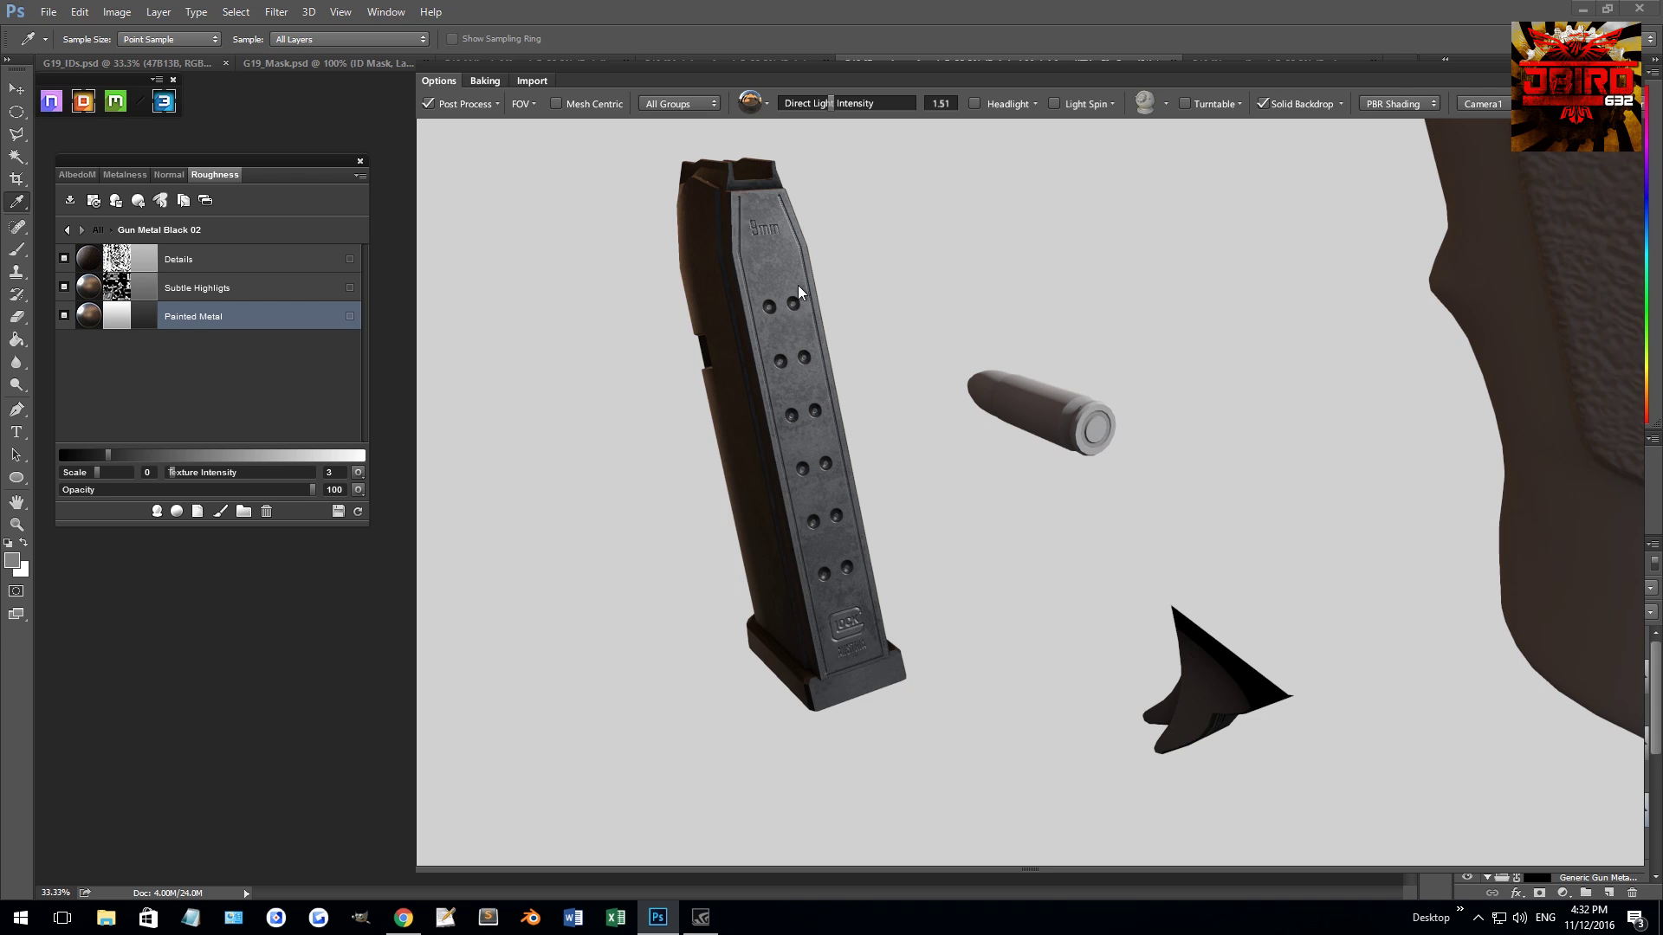
drag(759, 247, 866, 346)
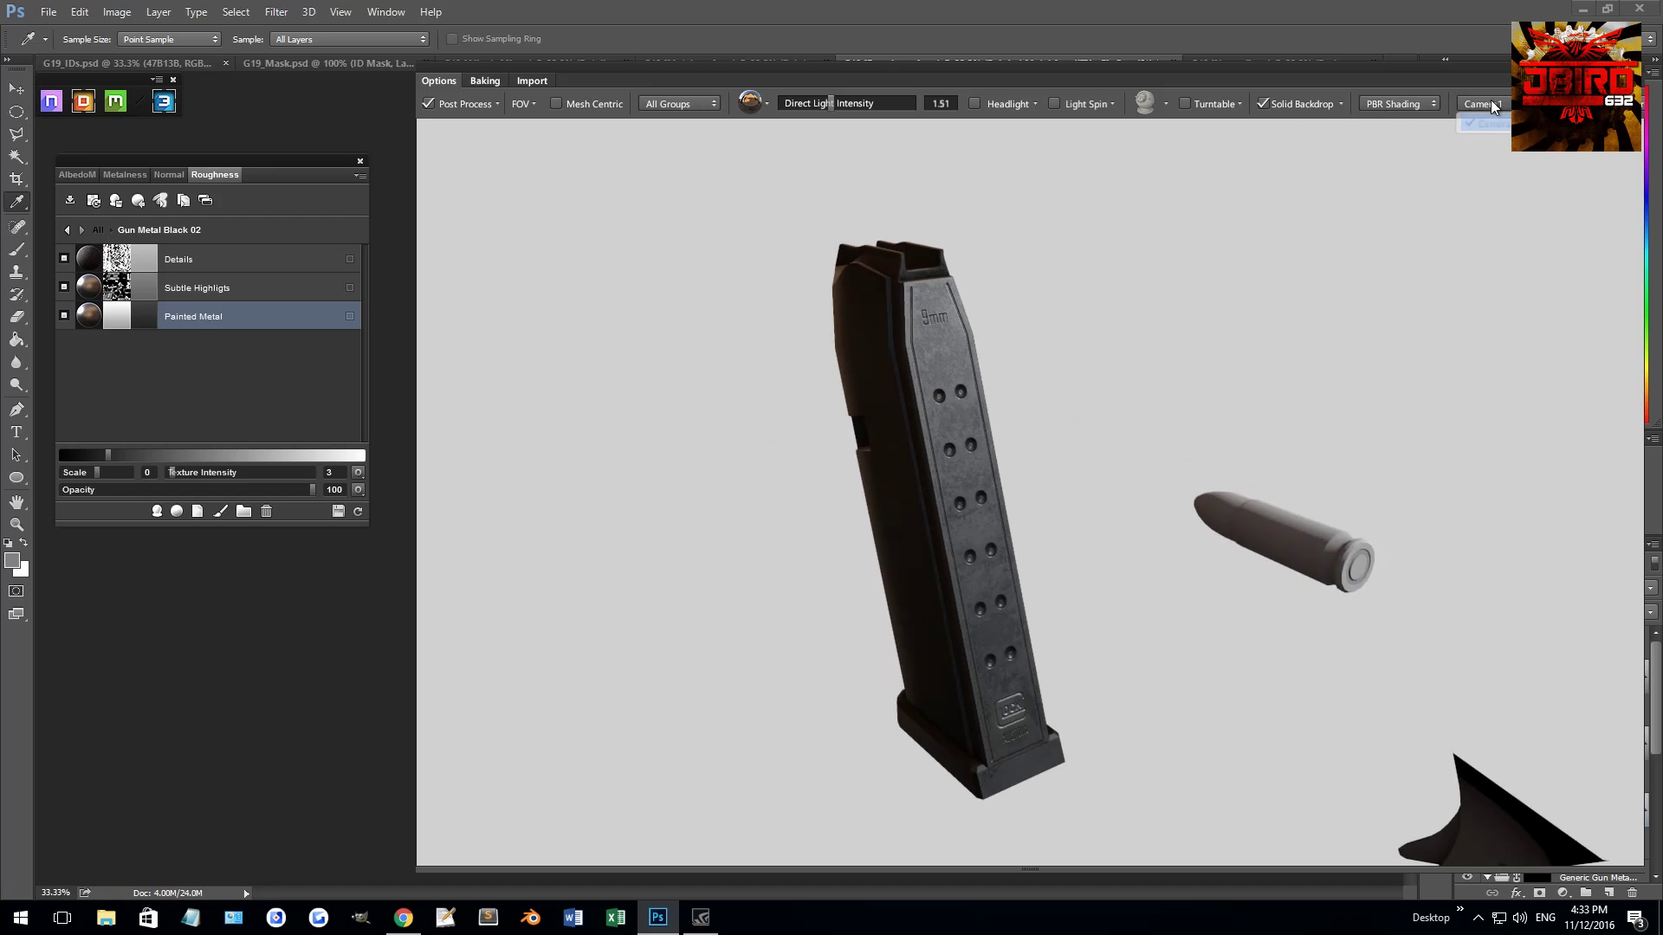
- Check the magazine in the AO and Normal display modes, then return the preview to PBR Shading
click(1395, 103)
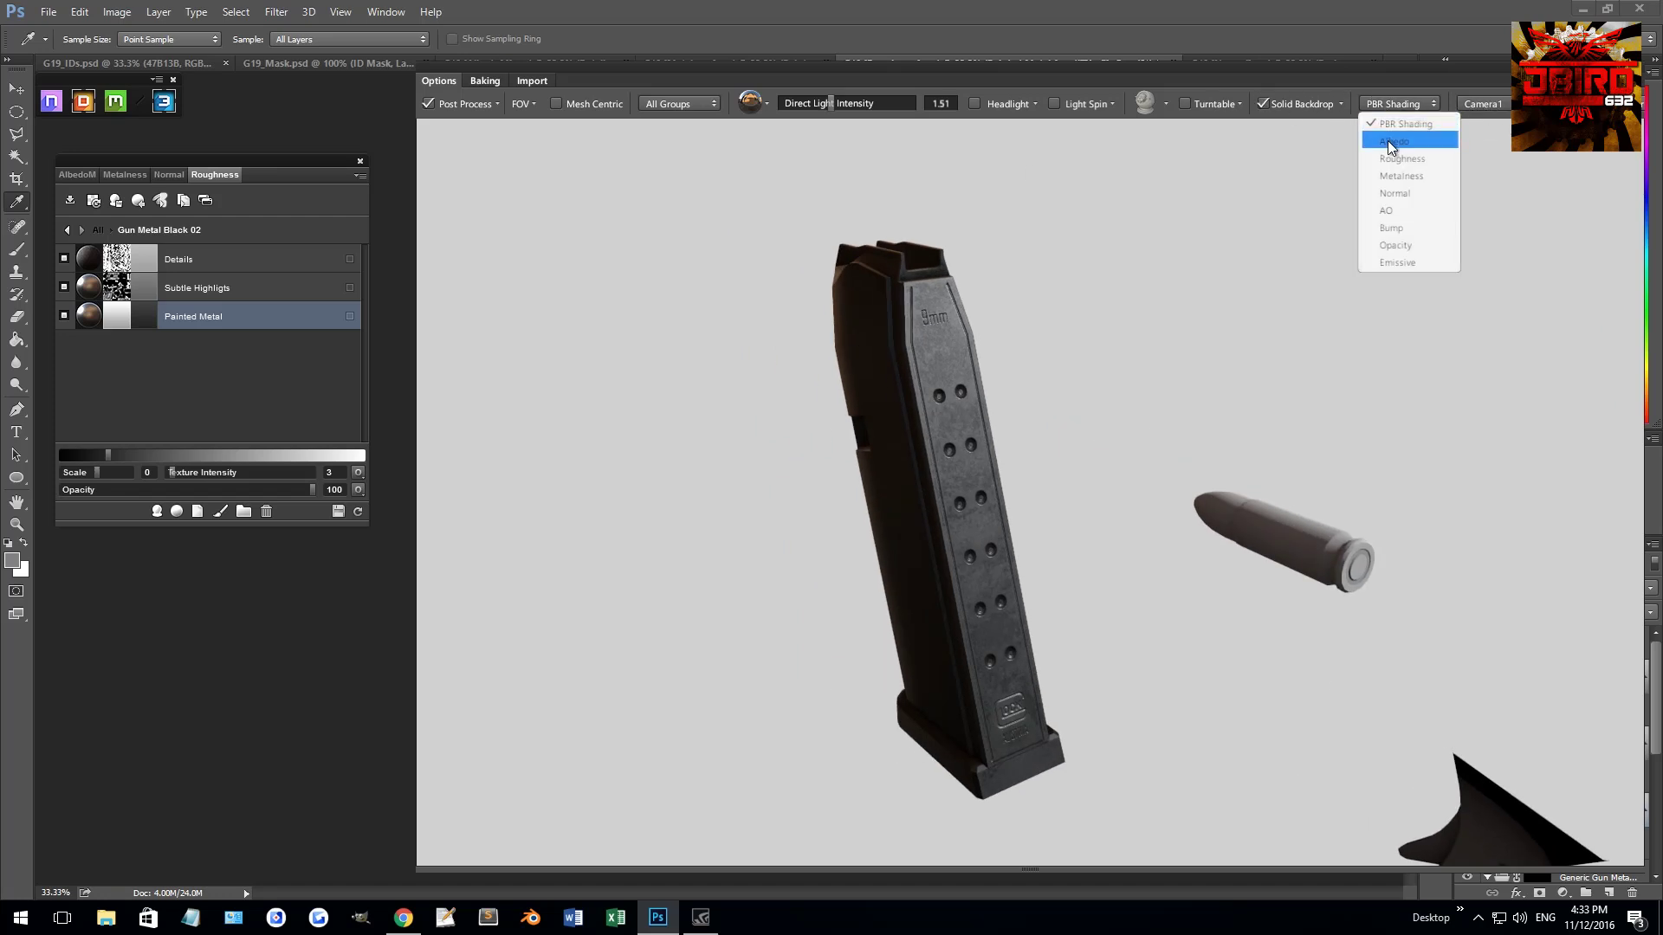
click(1407, 210)
scroll(968, 293, up, 5)
drag(1091, 298, 961, 421)
drag(1087, 807, 1025, 461)
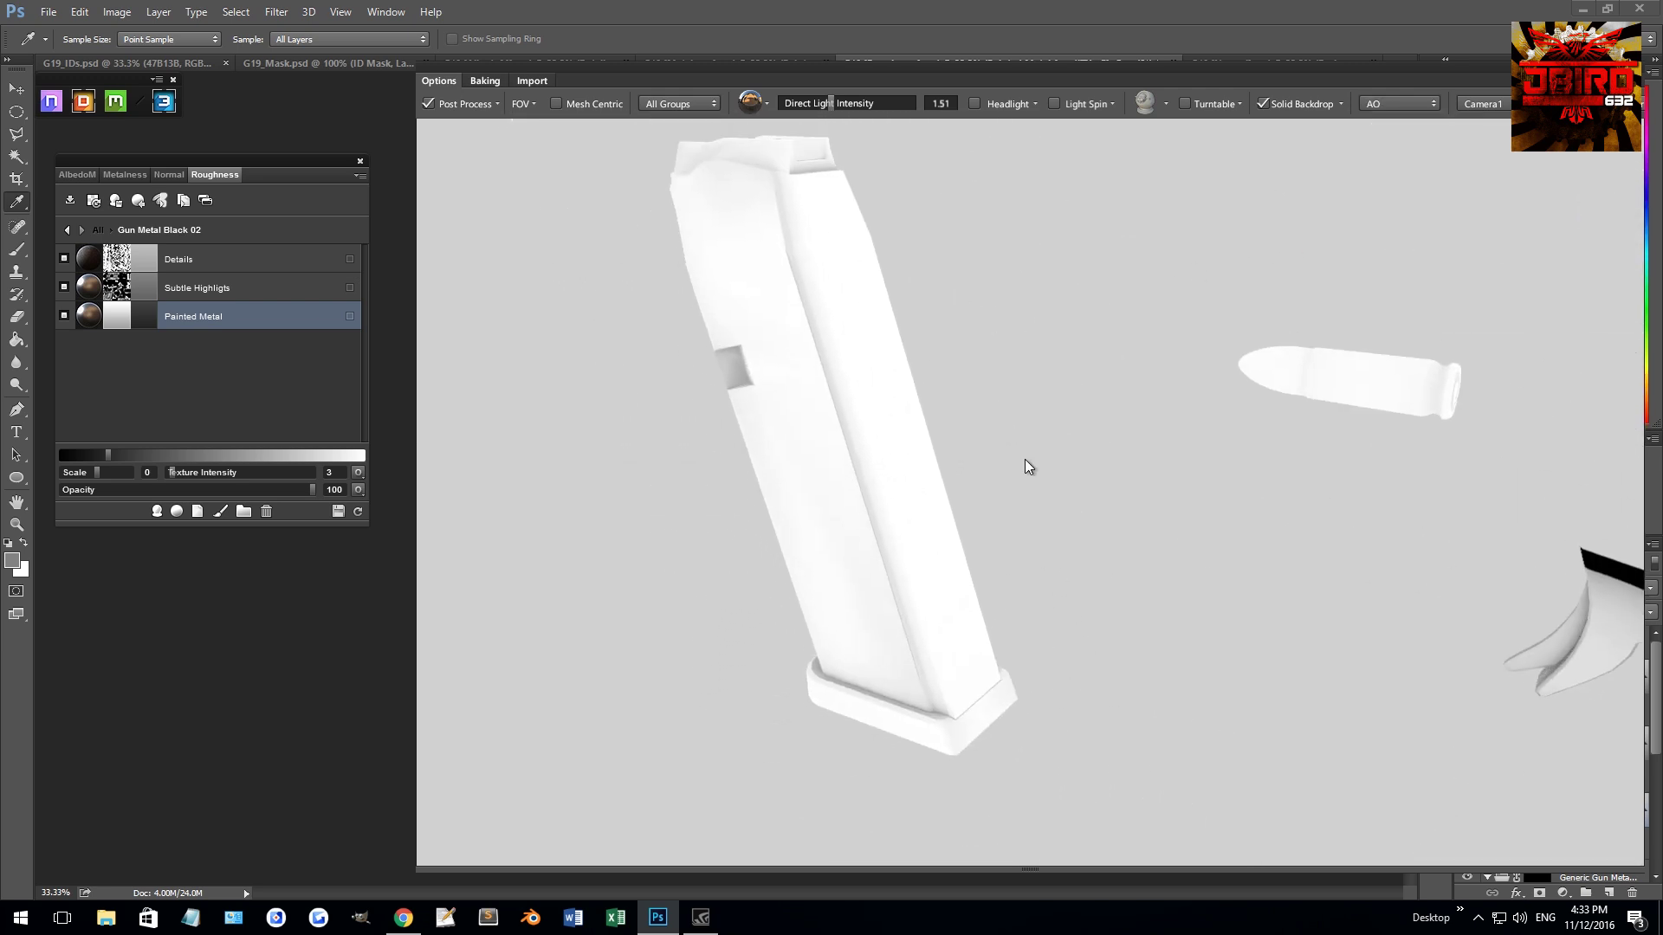
click(1401, 102)
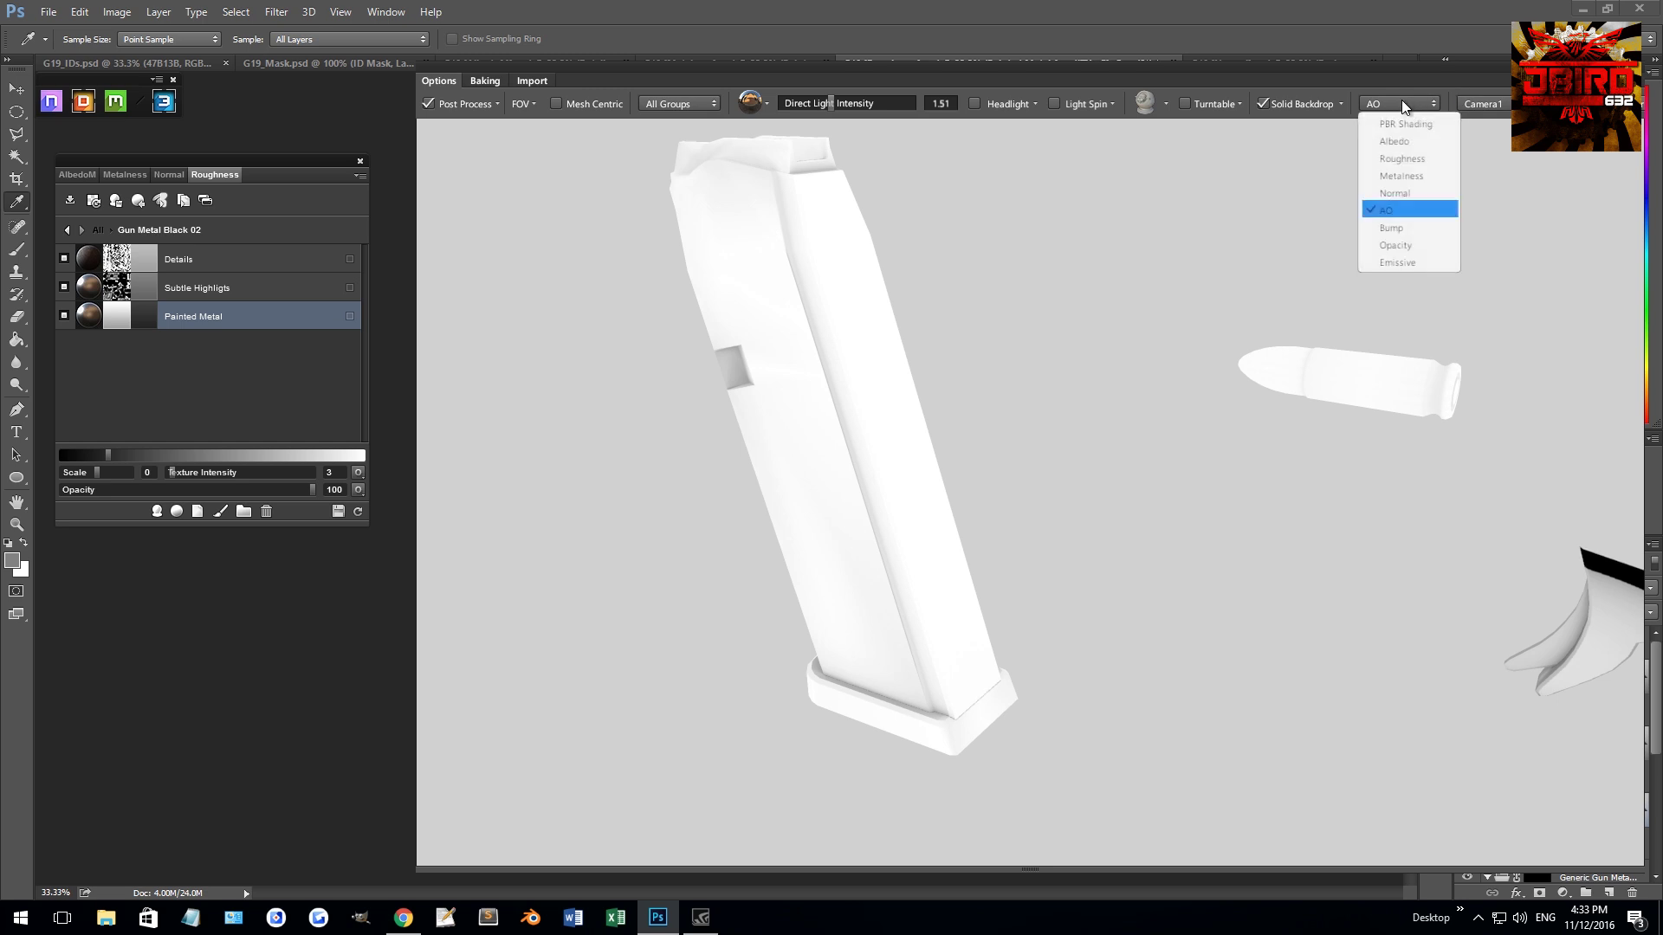
click(1405, 193)
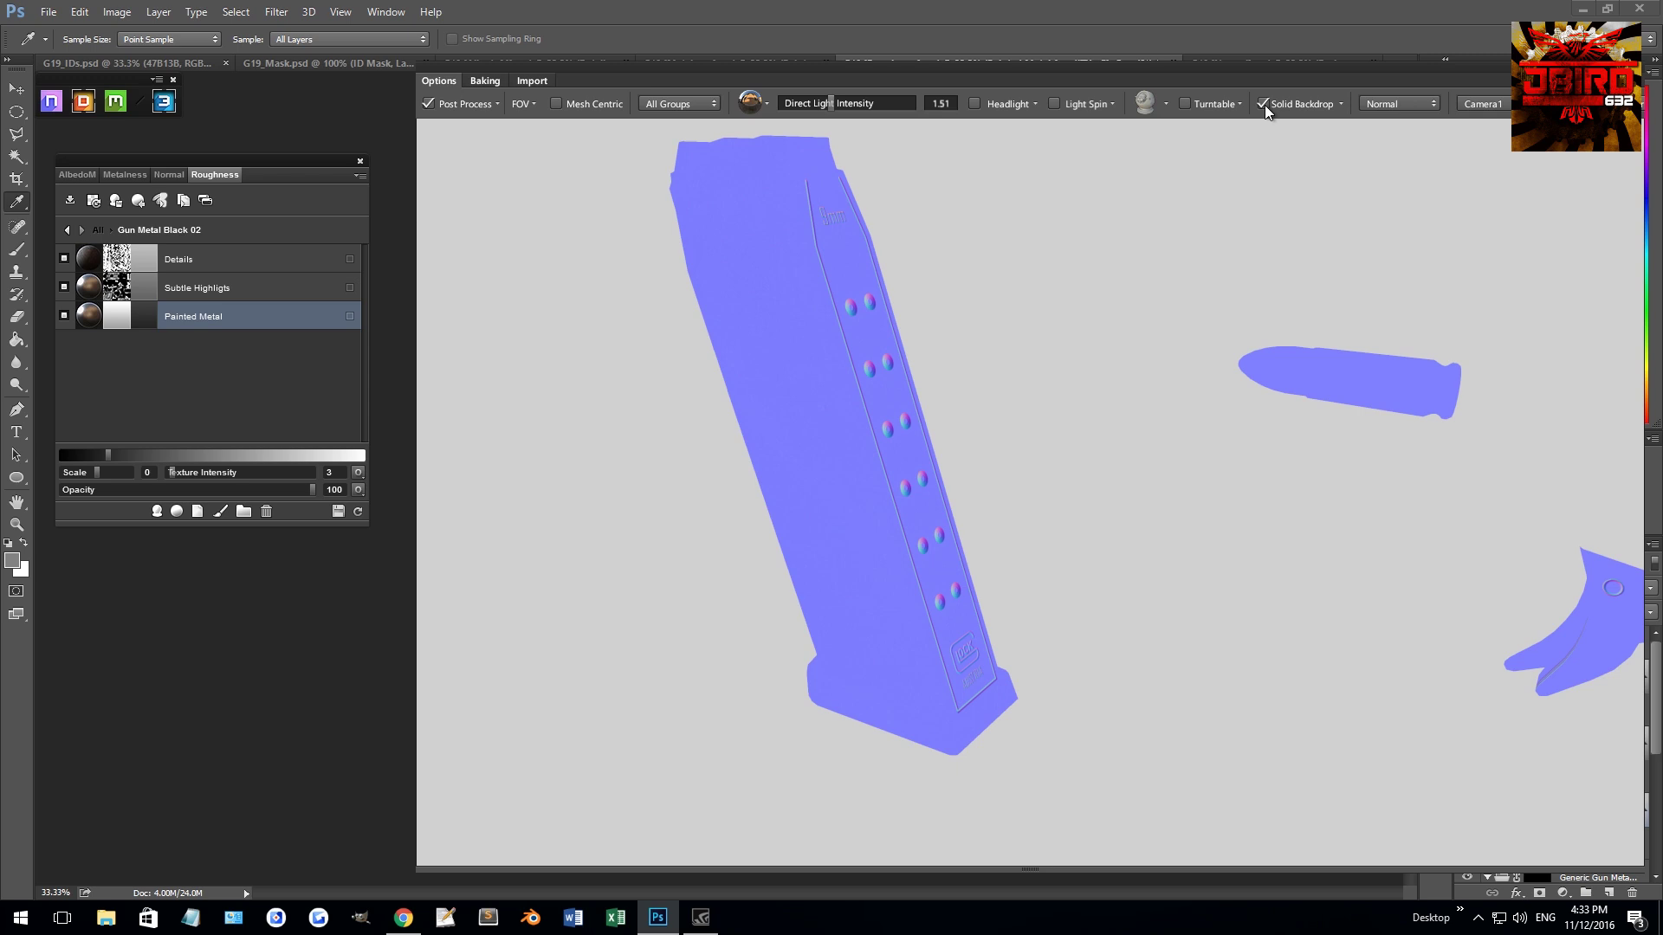
click(1403, 100)
click(1377, 126)
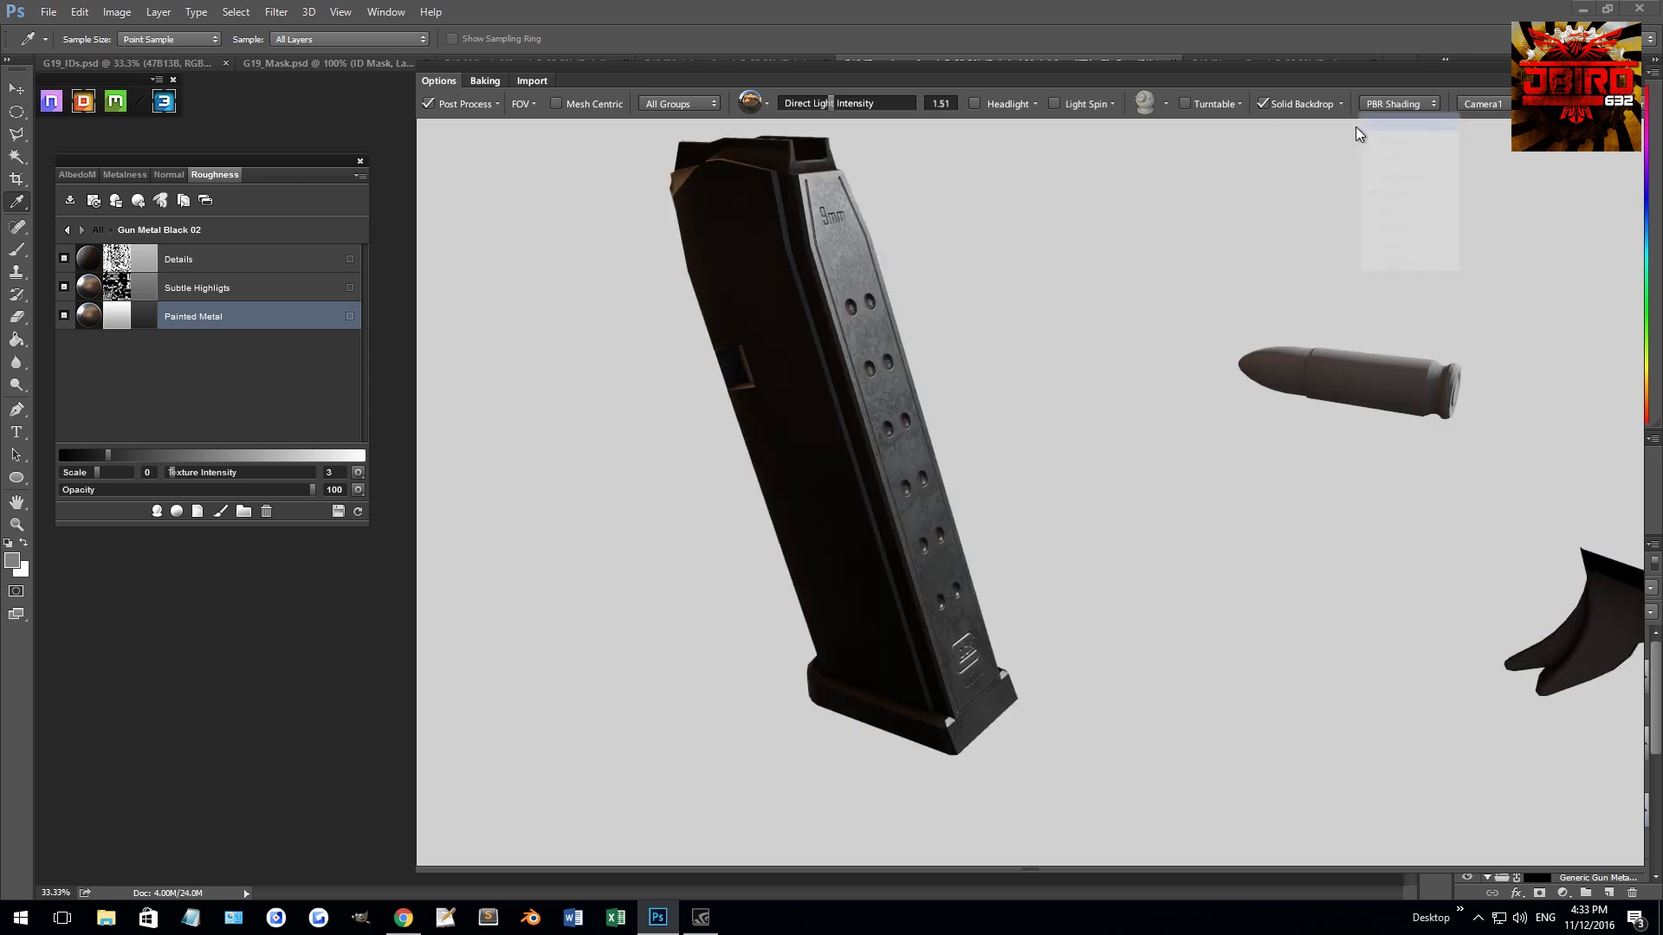
drag(987, 263, 795, 240)
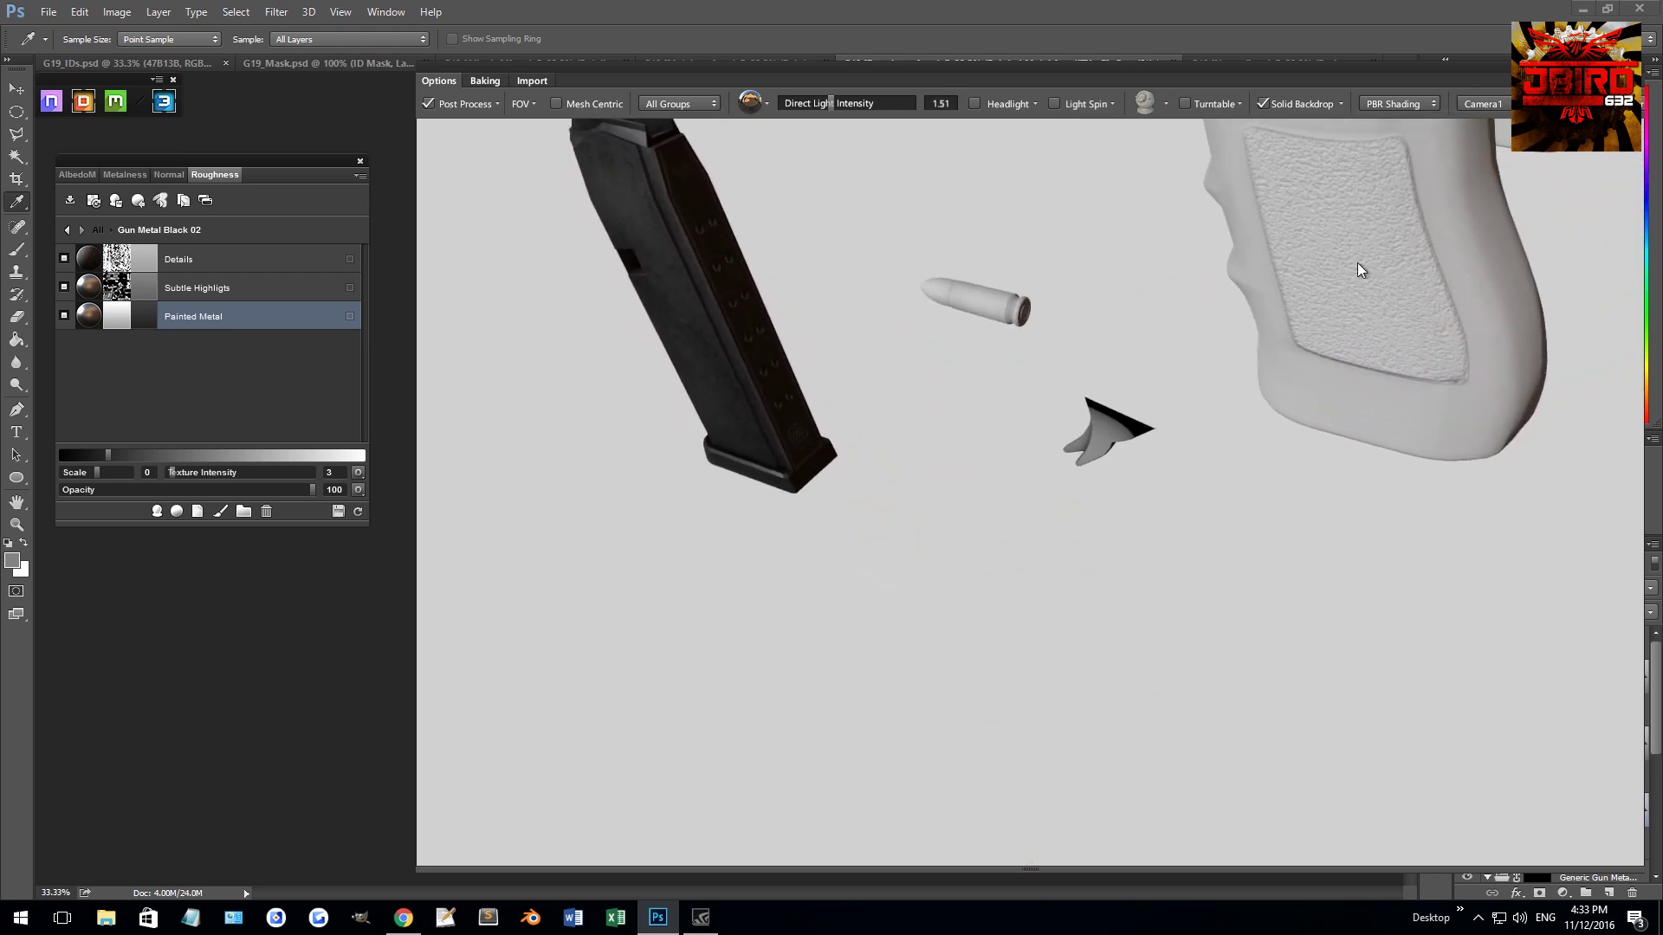
- Return to the full material list and pick the bullet's tip by its colour ID for a new material
drag(1357, 264, 1155, 435)
drag(993, 486, 1009, 312)
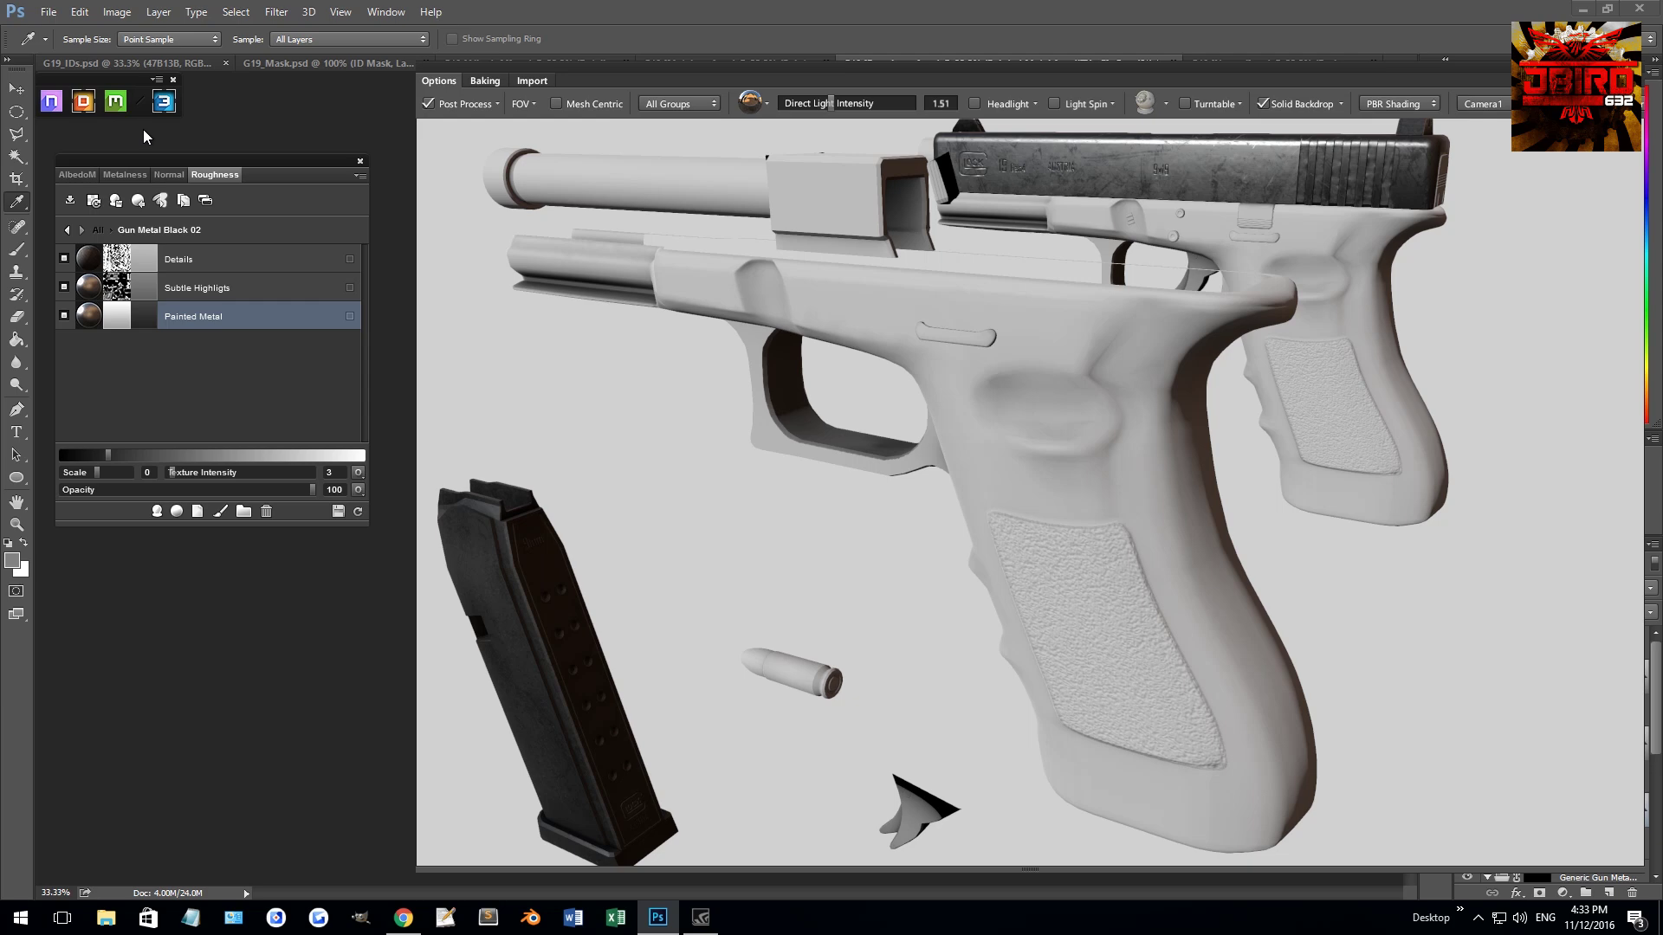
click(99, 226)
scroll(718, 211, up, 5)
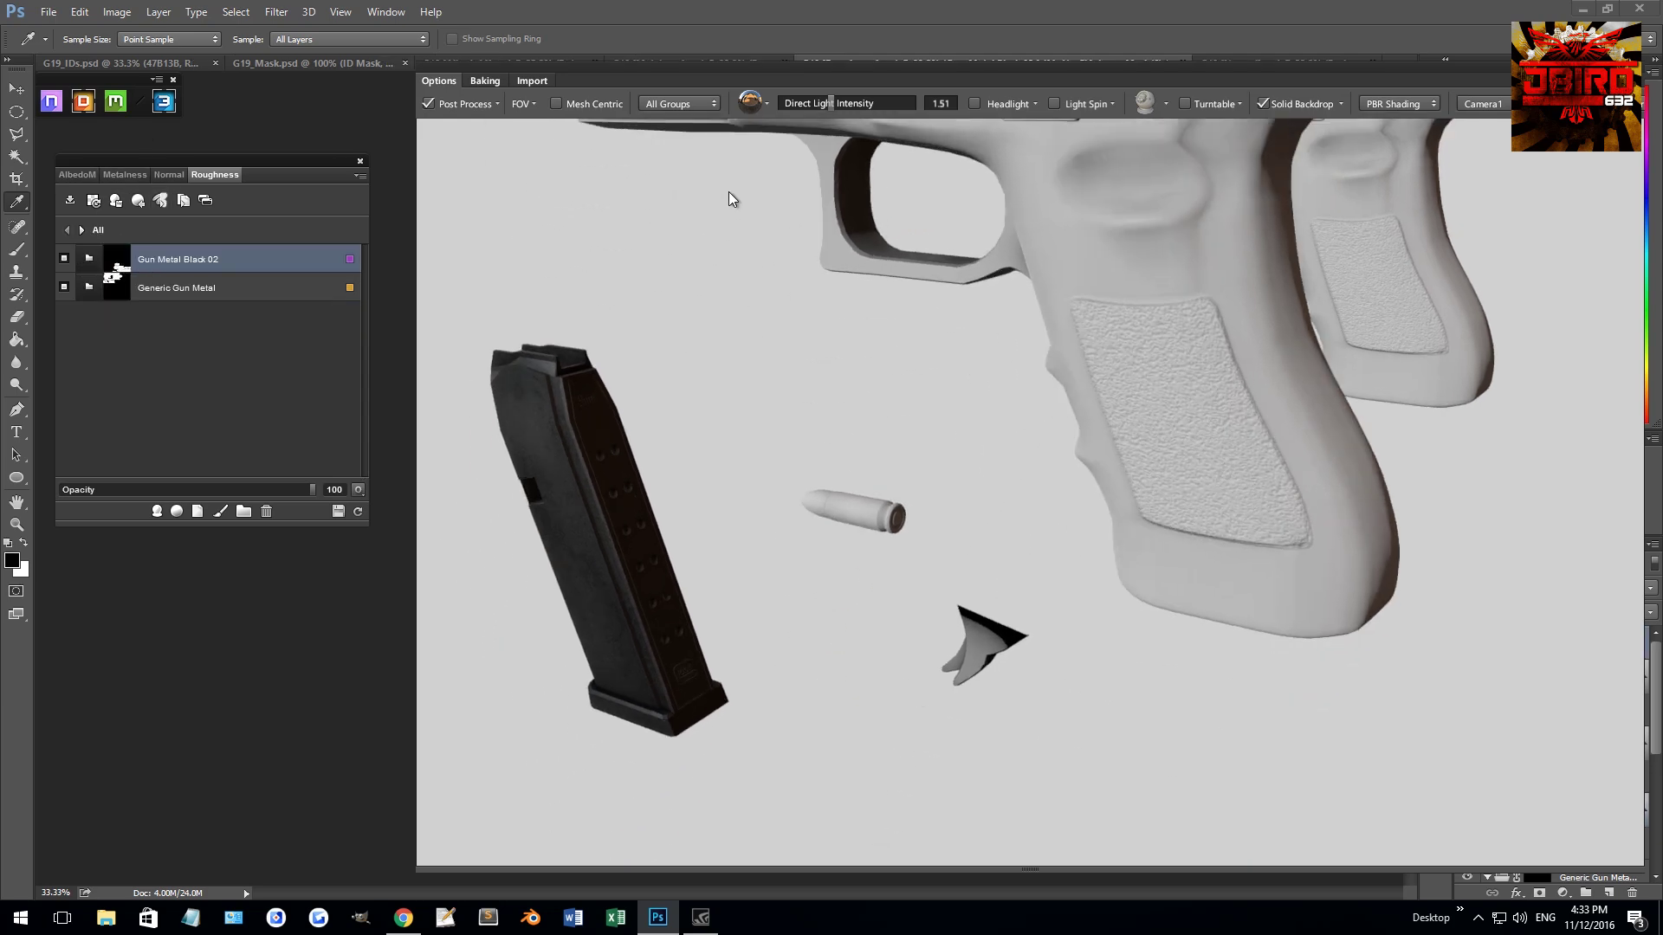
drag(799, 467, 921, 353)
scroll(936, 359, up, 2)
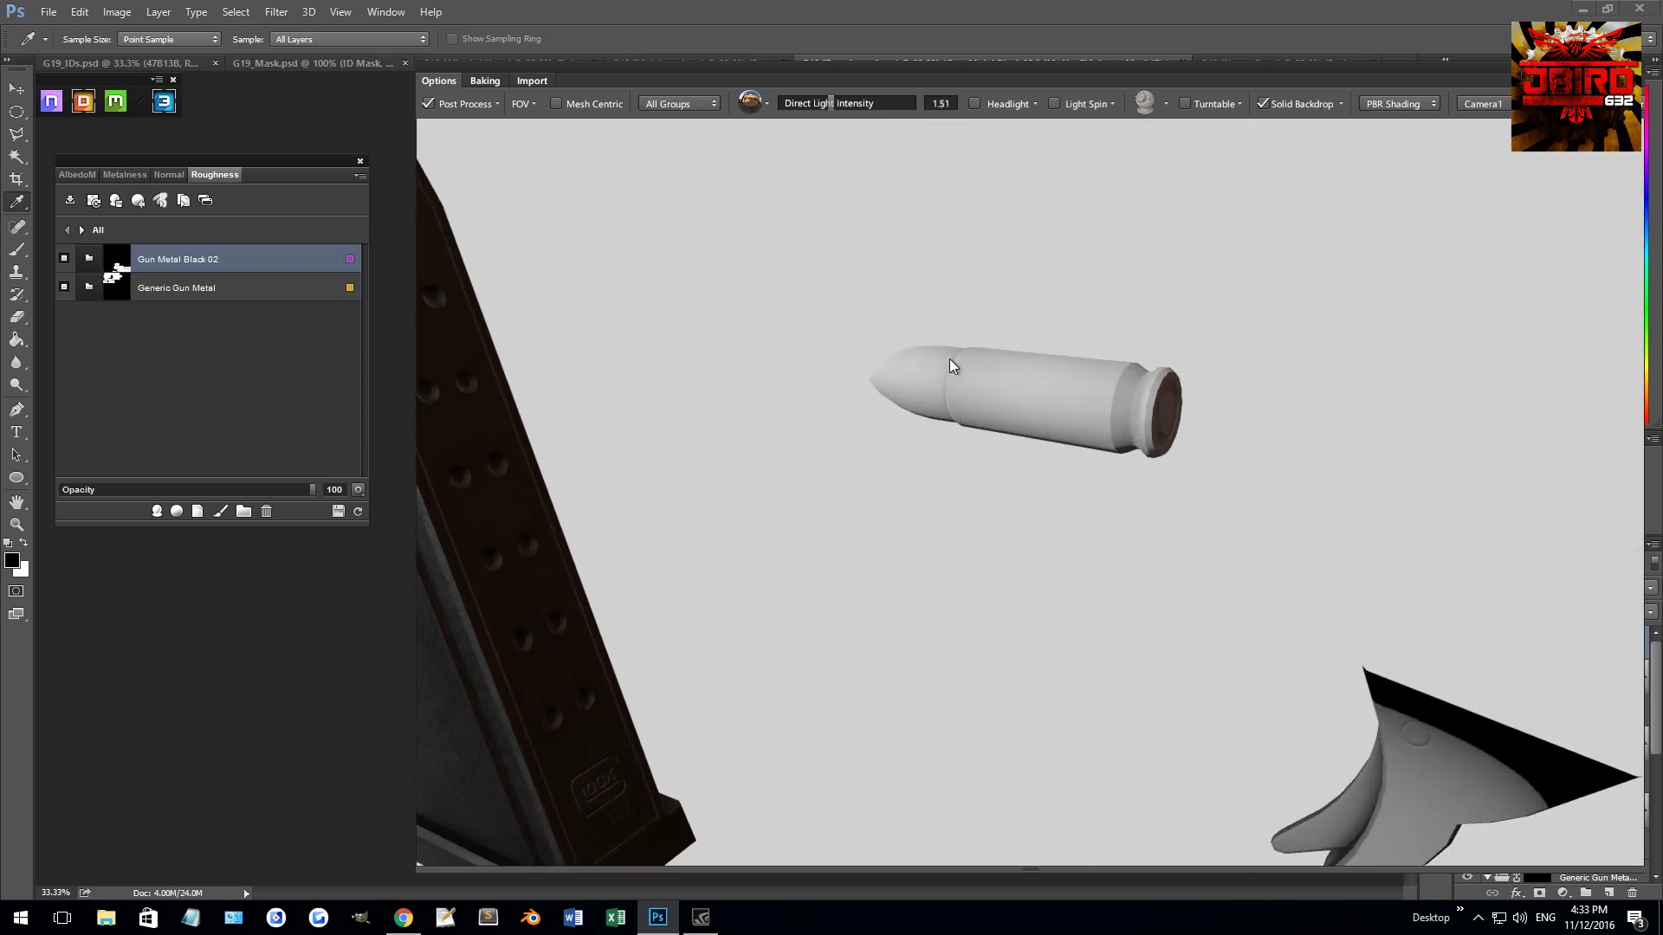
key(c)
click(923, 379)
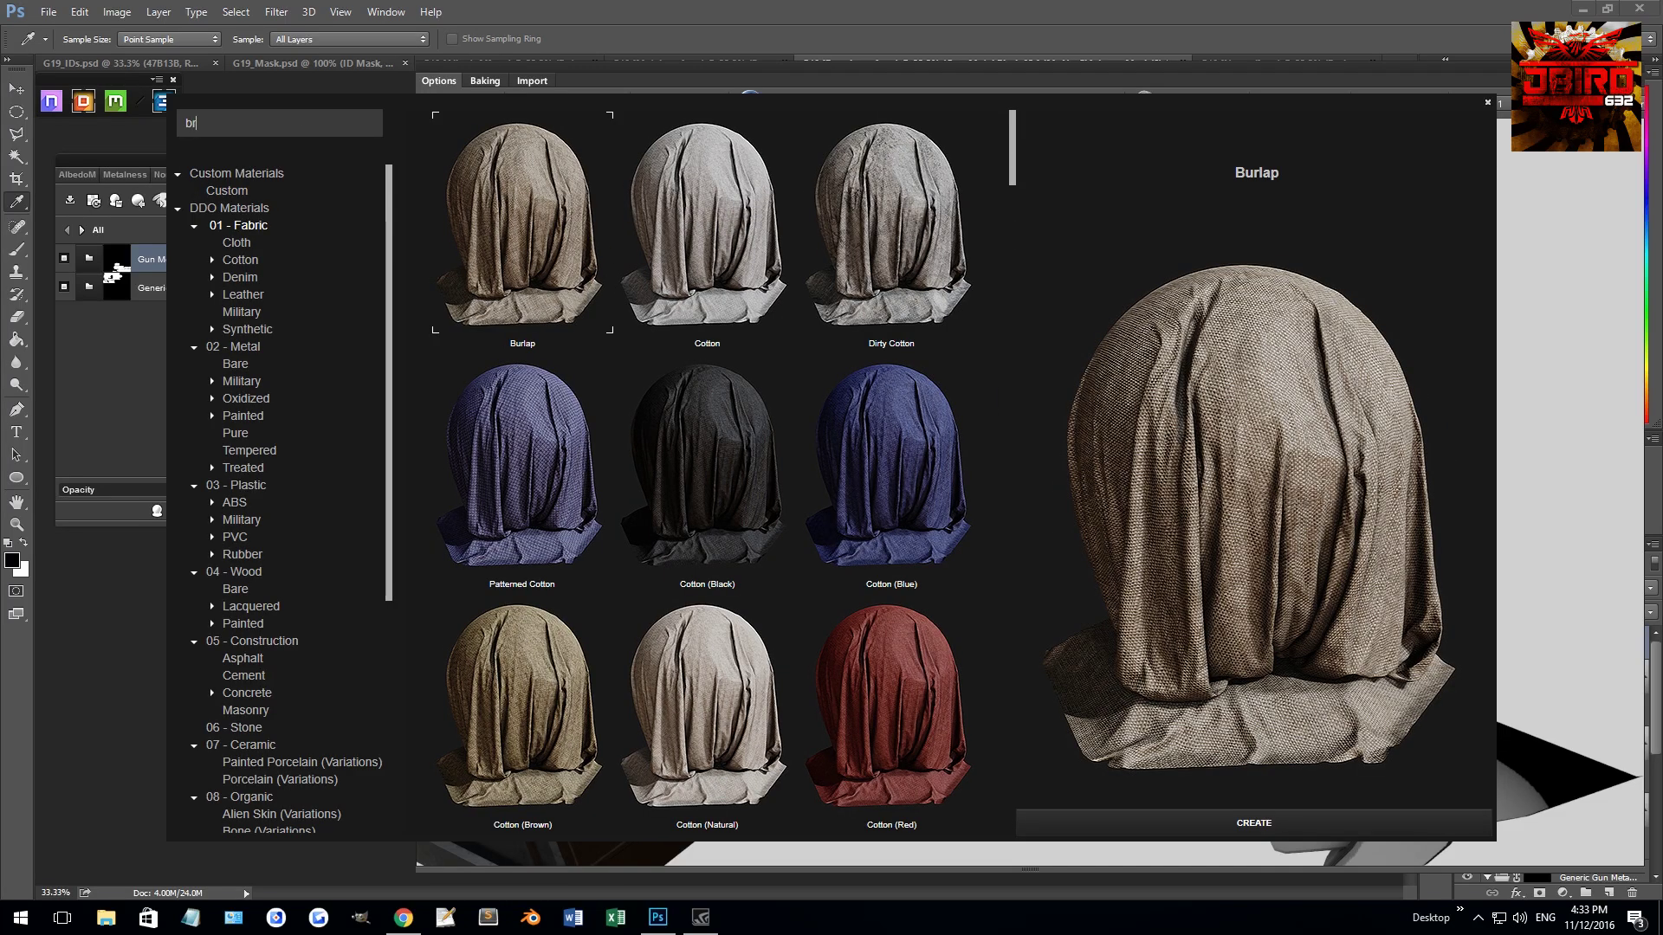
- Search the material library for brass and copper, and create the Copper Bullet material on the bullet's tip
text(brass)
key(Return)
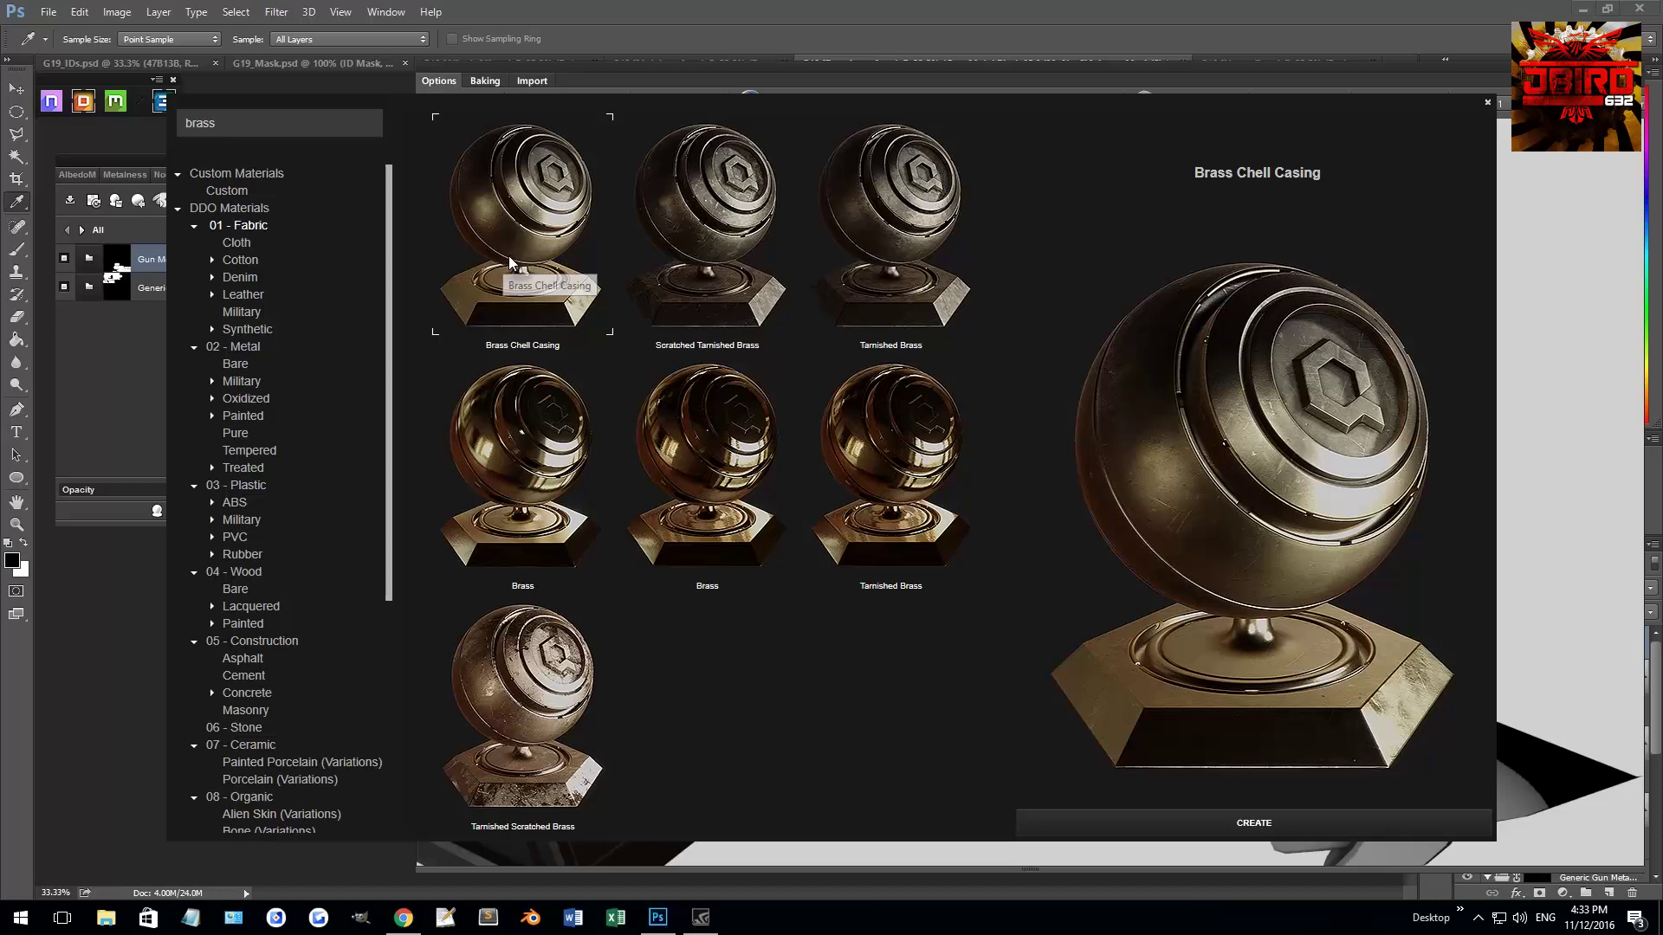
key(ctrl+a)
text(copper)
key(Return)
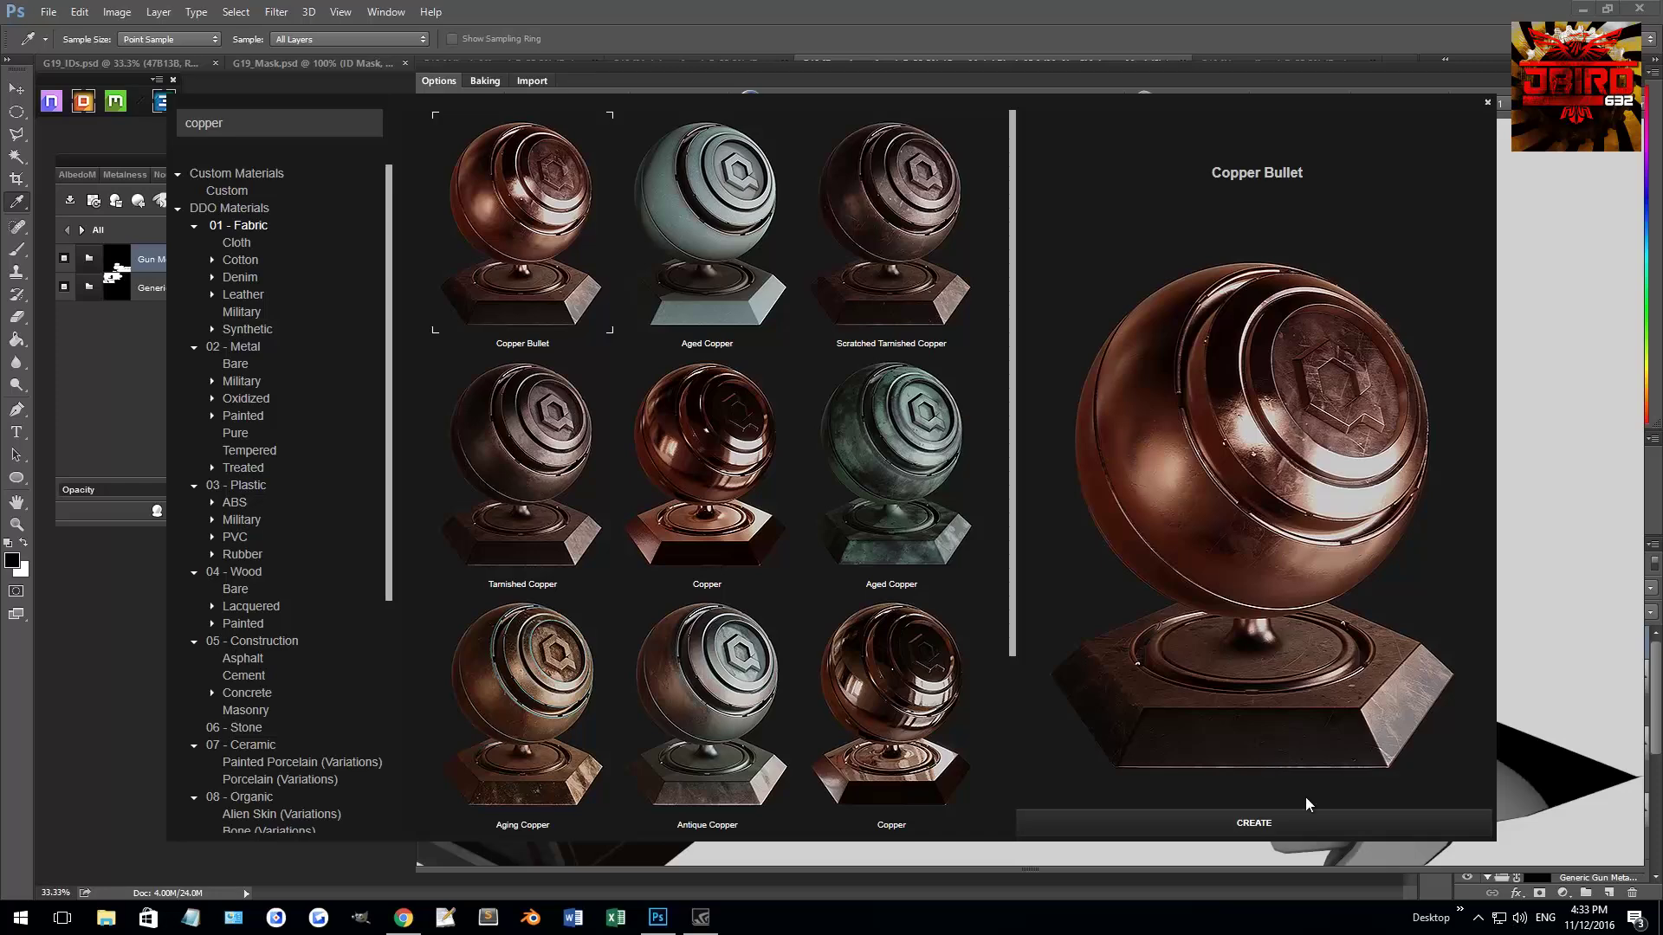
click(1288, 818)
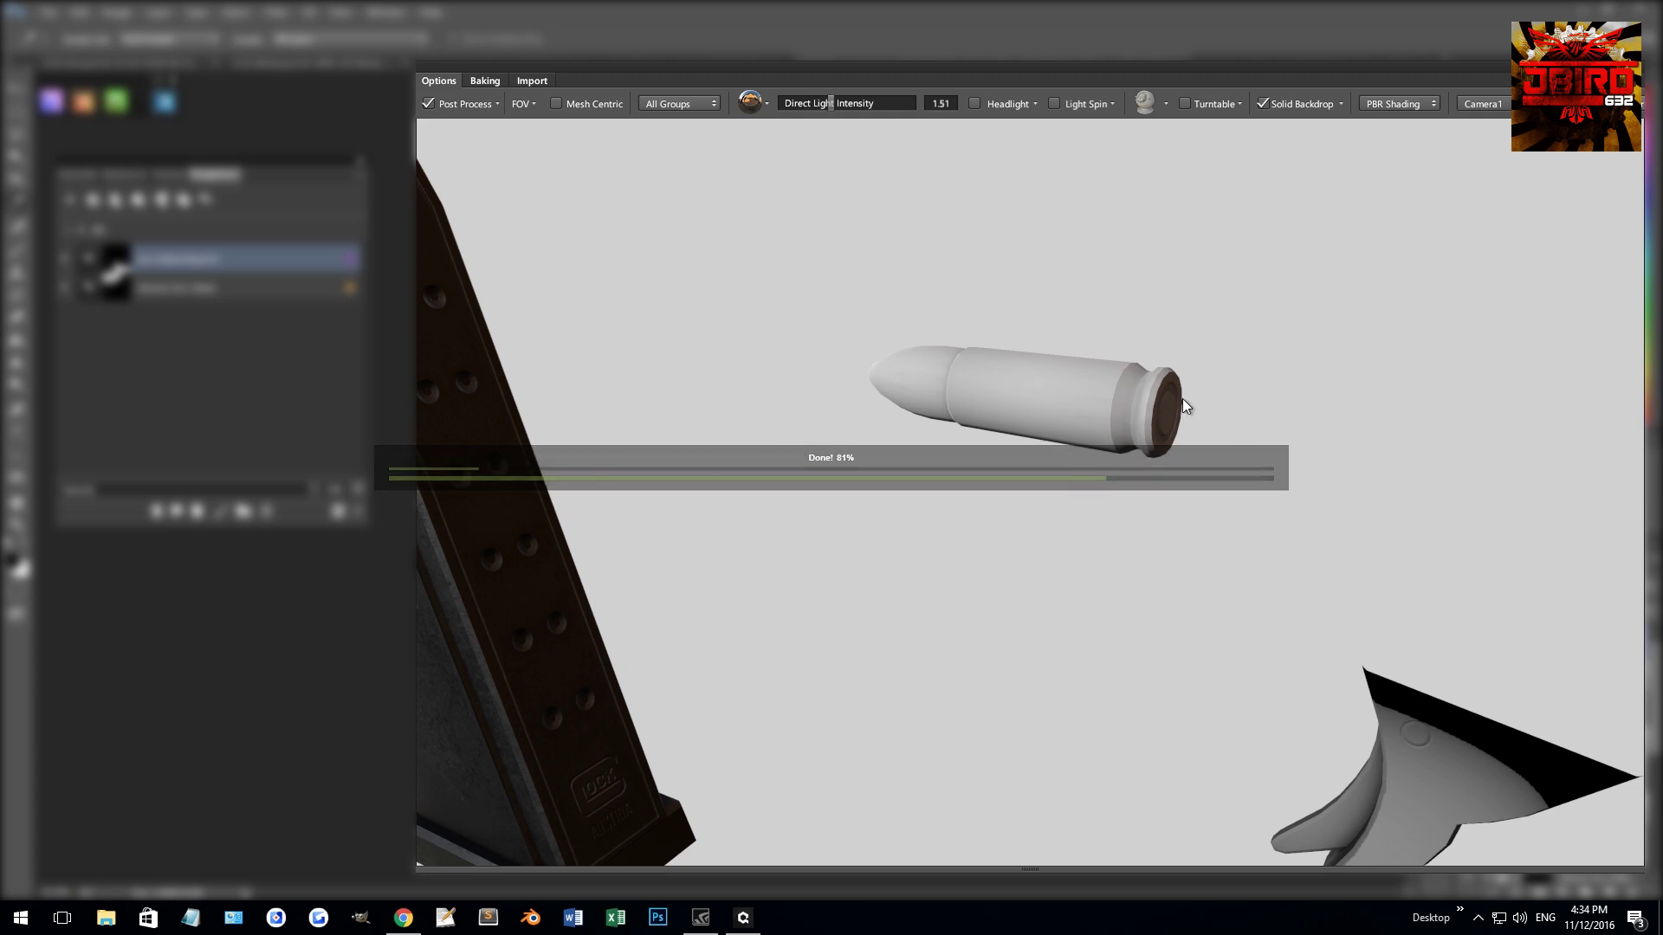
- Create the Brass Chell Casing material on the bullet's yellow casing ID, searching the library for brass
click(97, 229)
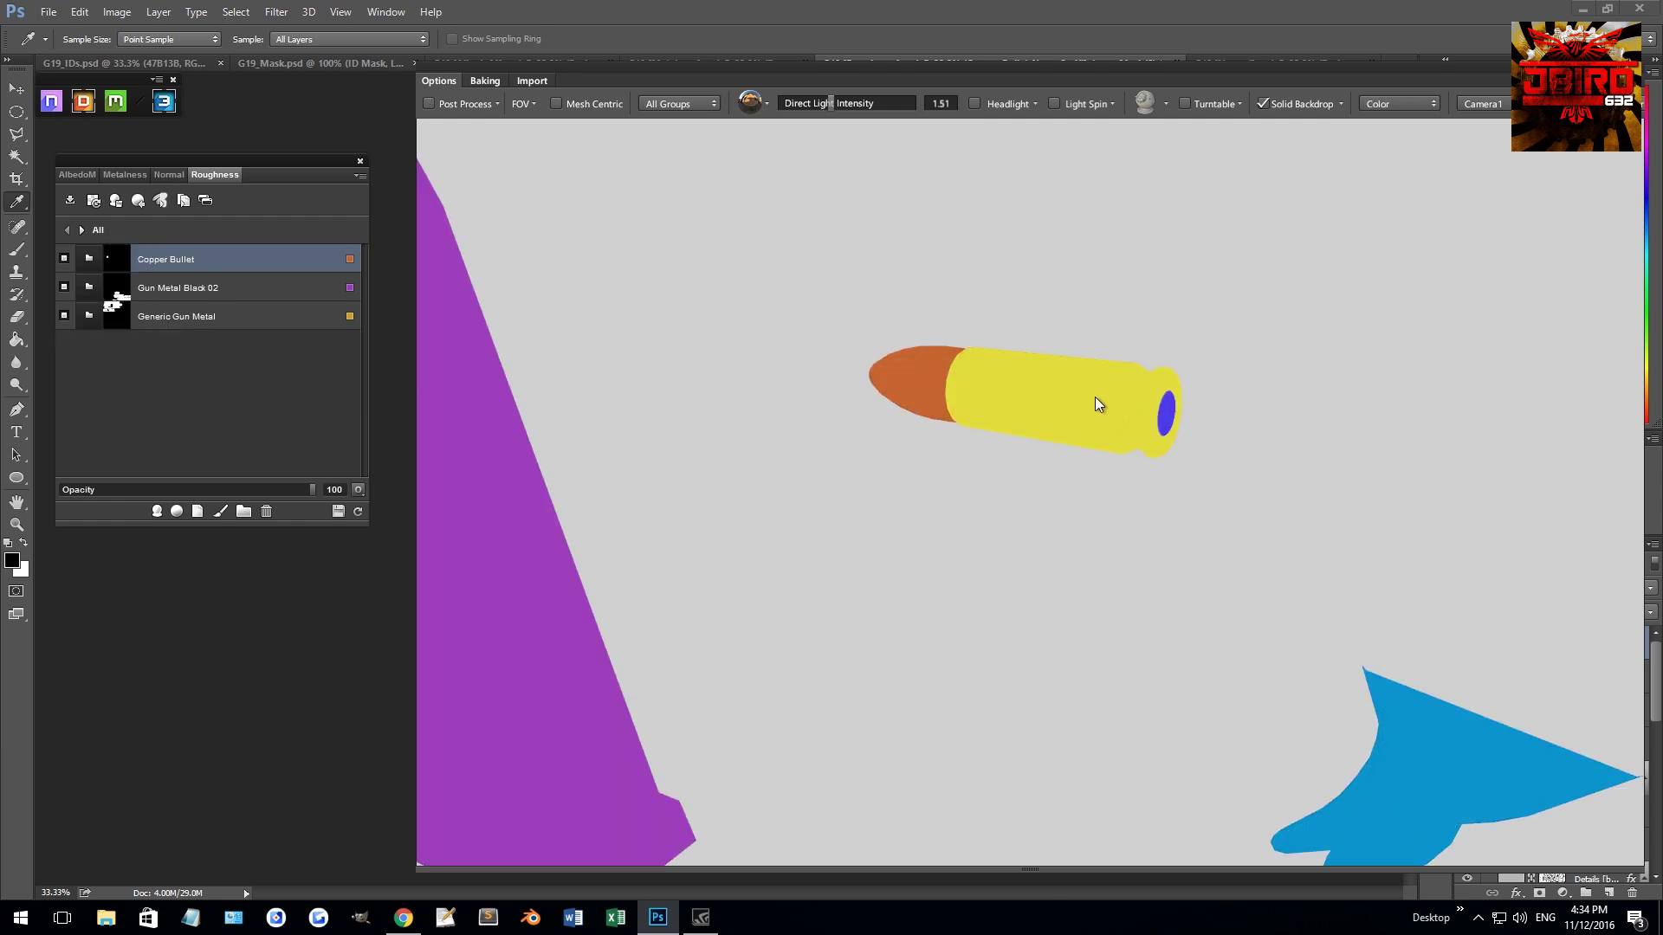
click(1091, 397)
click(447, 211)
click(318, 121)
text(brass)
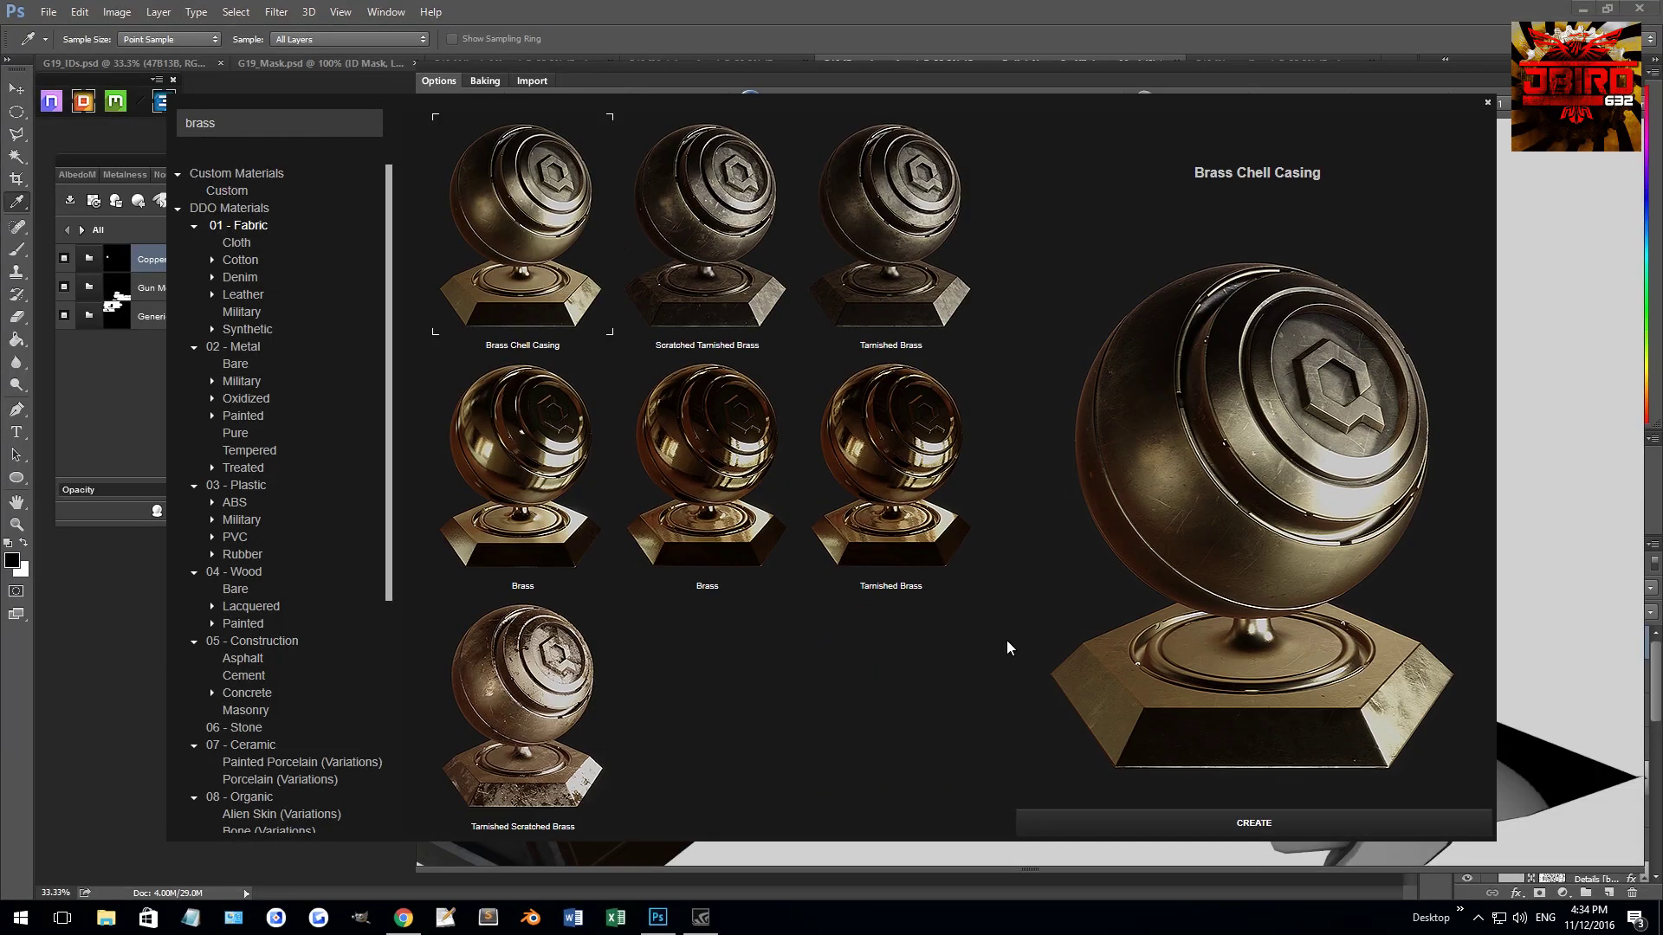
click(1199, 824)
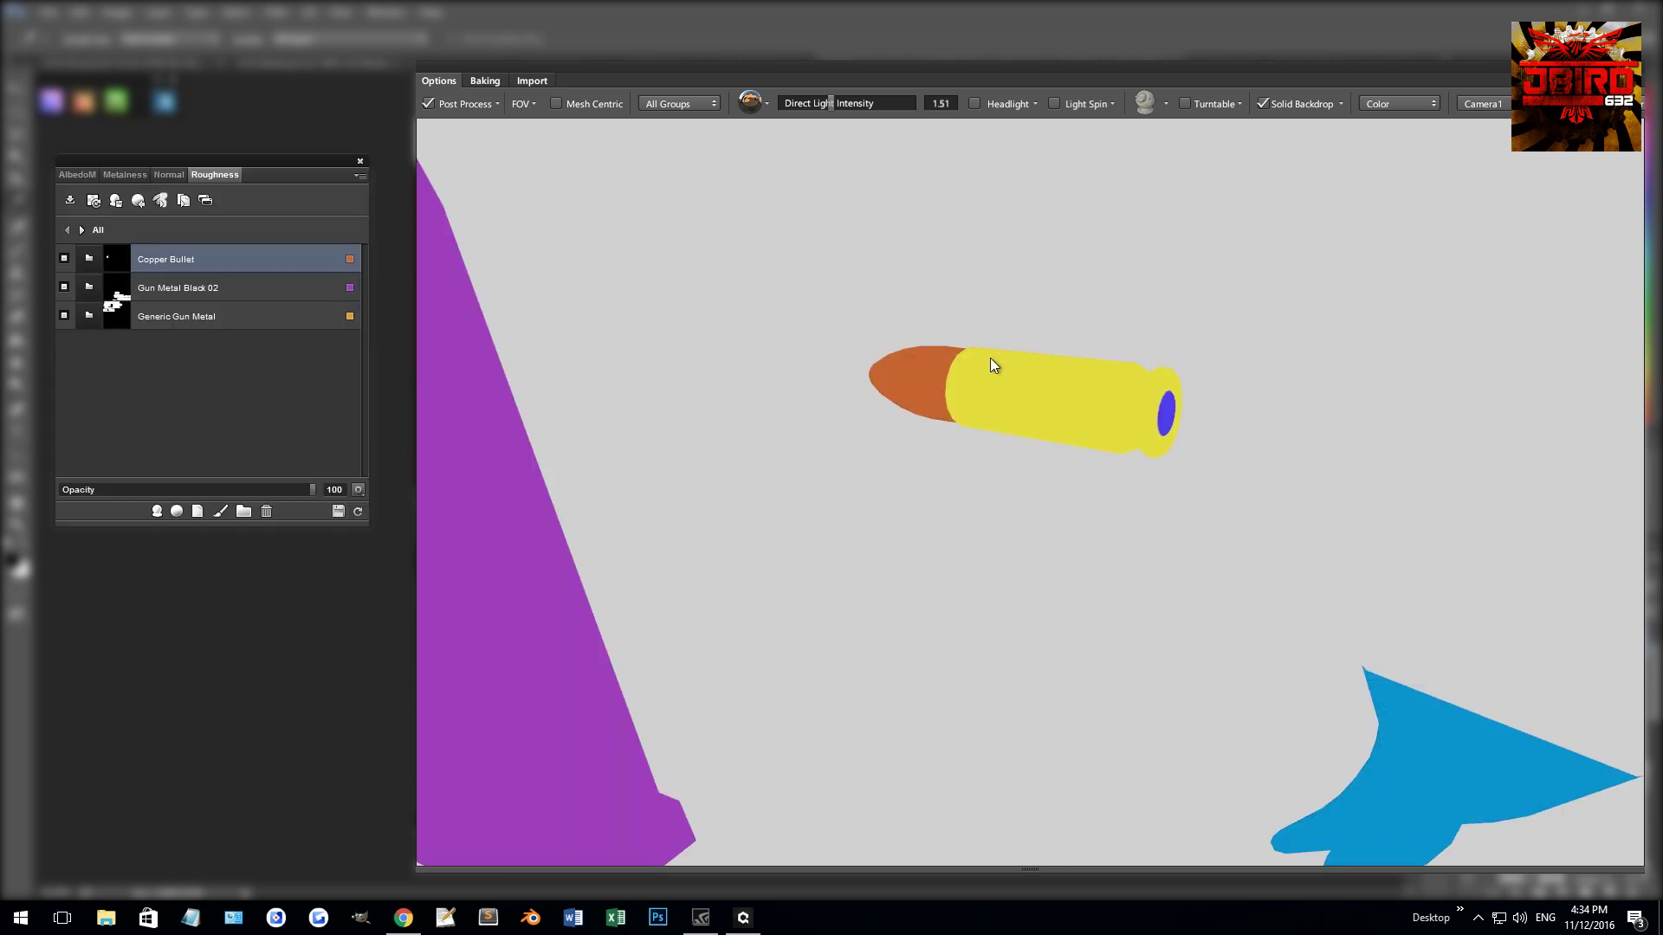
- Delete the Tarnish layer from the Brass Chell Casing material and inspect the cartridge
drag(1024, 355, 886, 489)
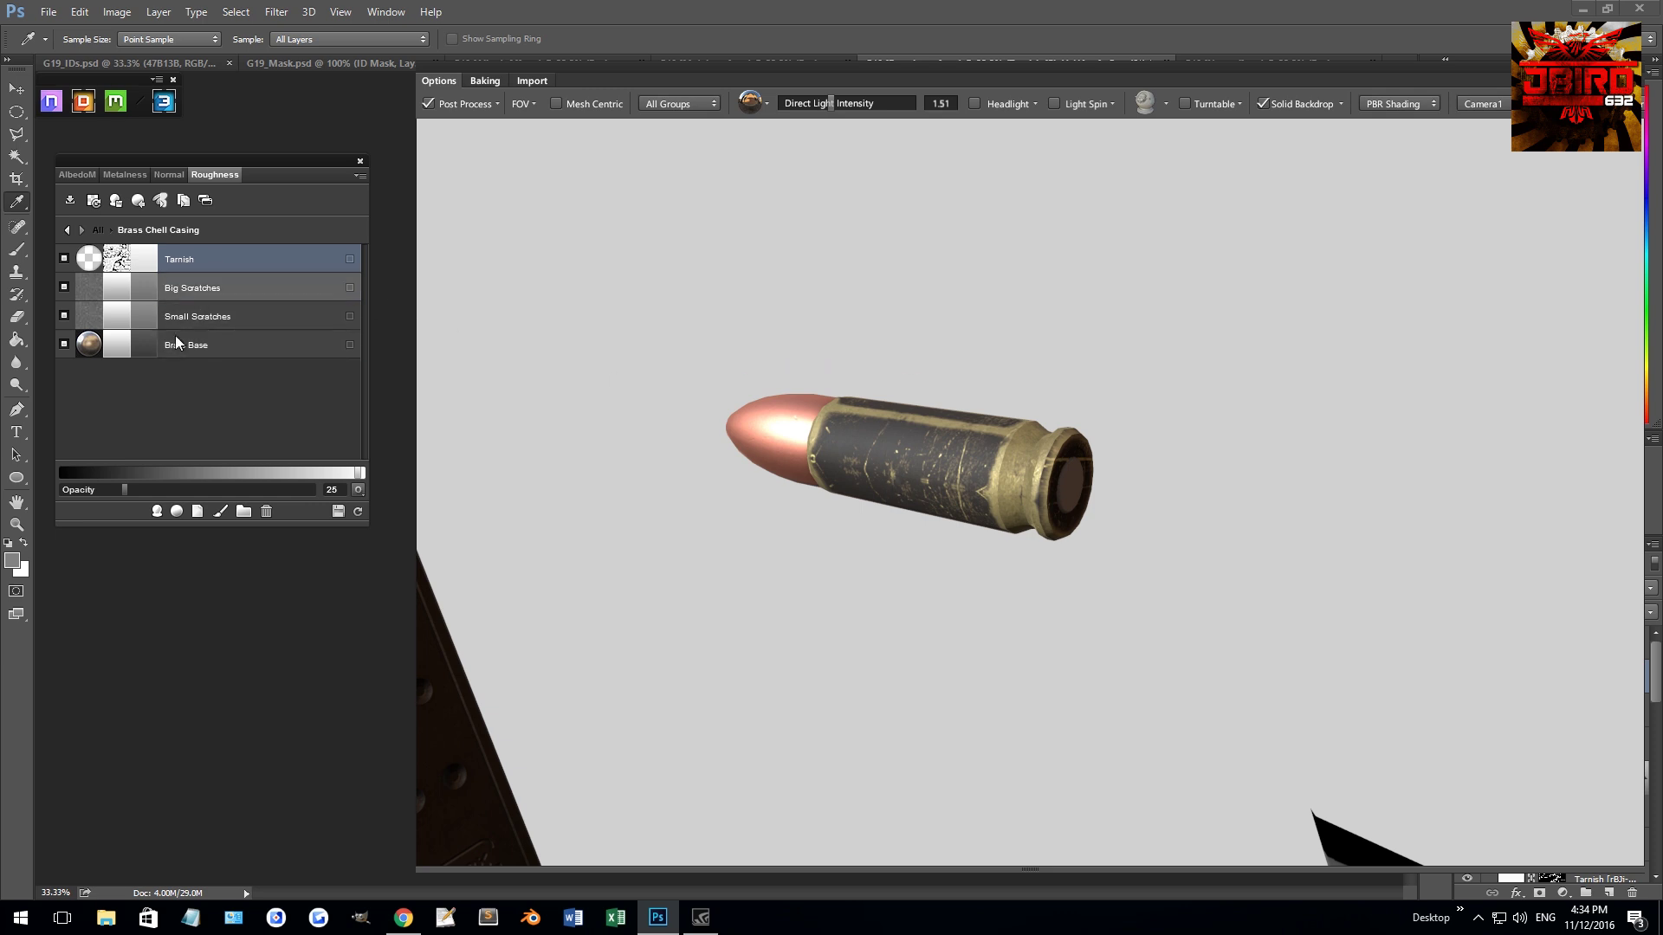
drag(93, 489, 44, 487)
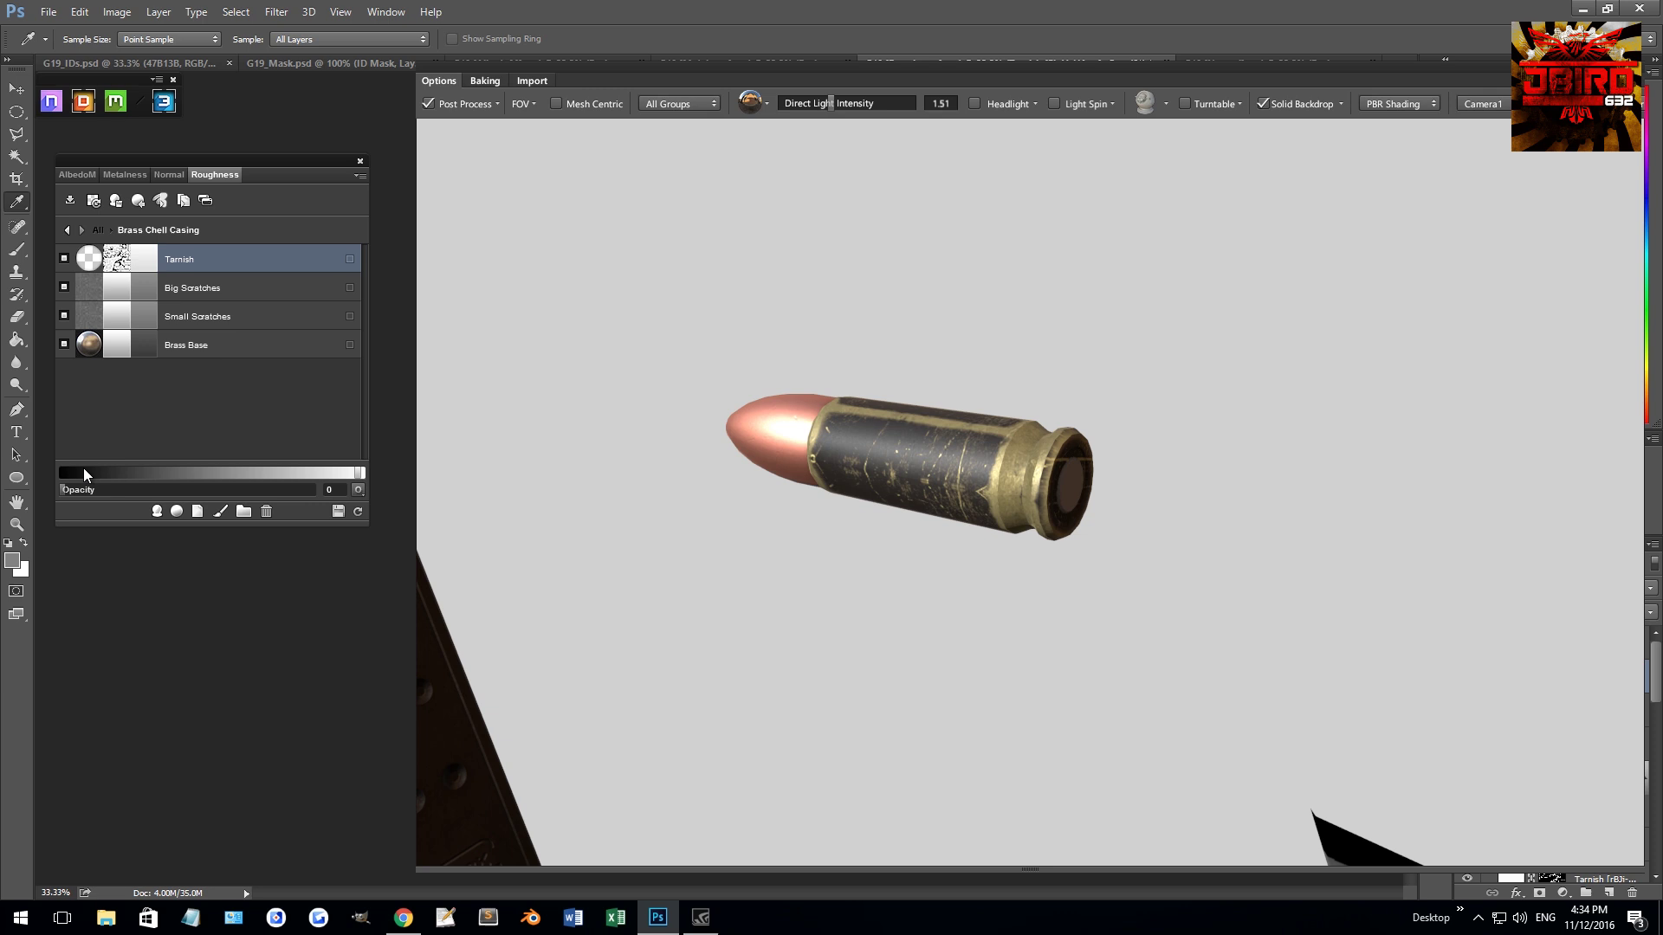
right_click(206, 251)
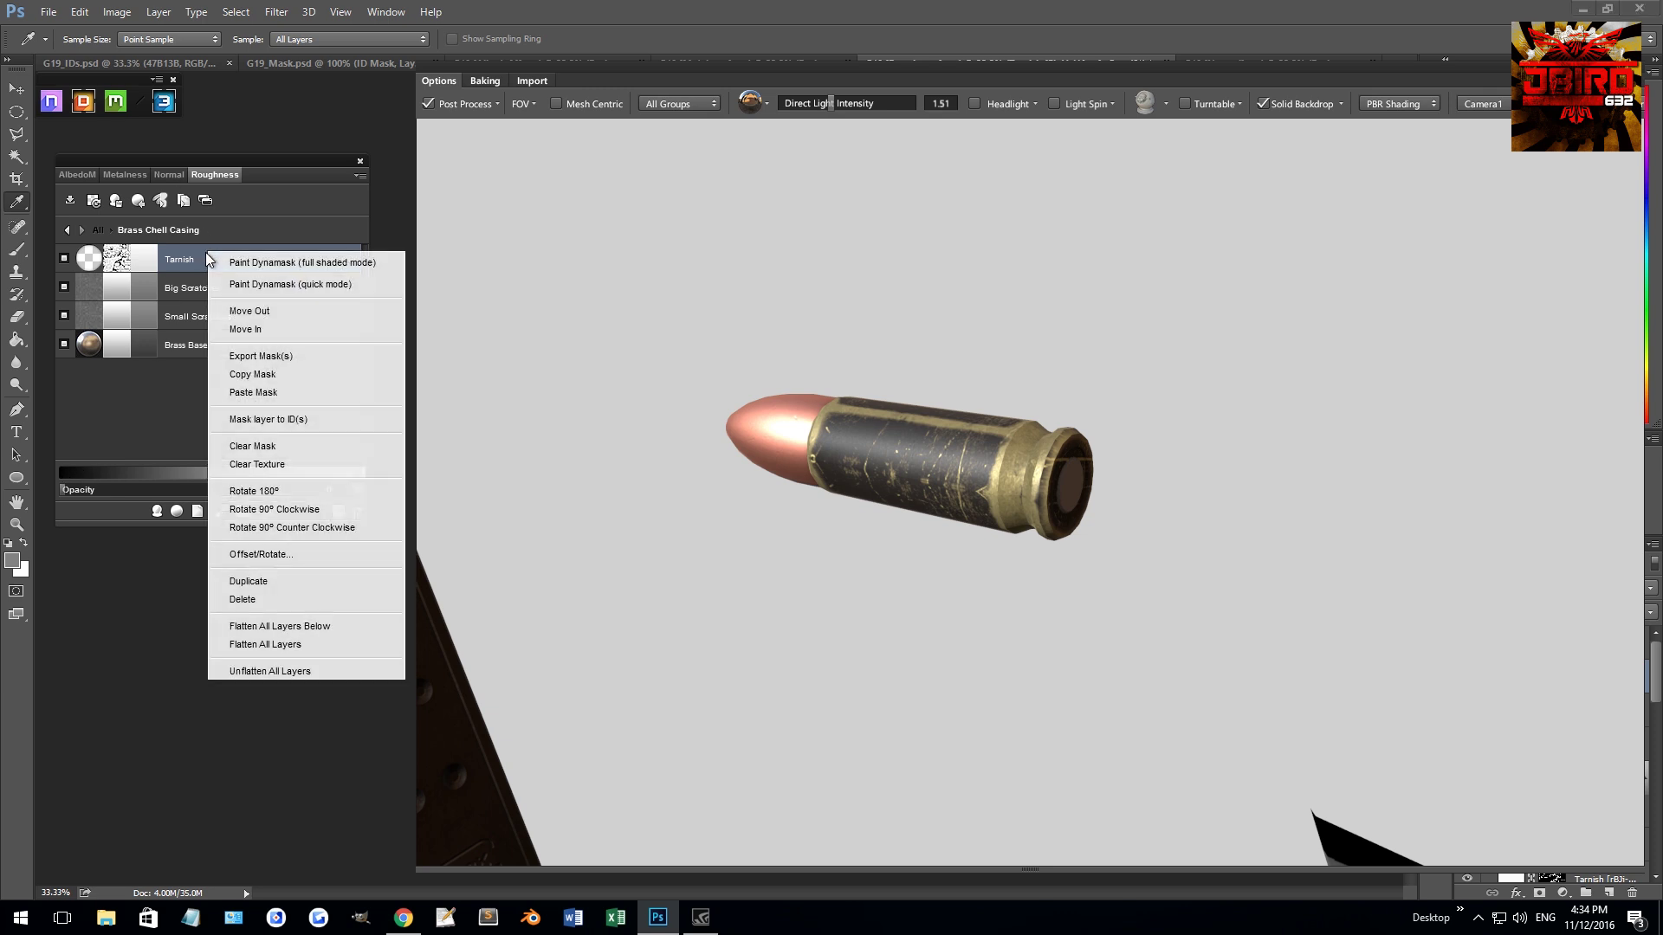
click(242, 599)
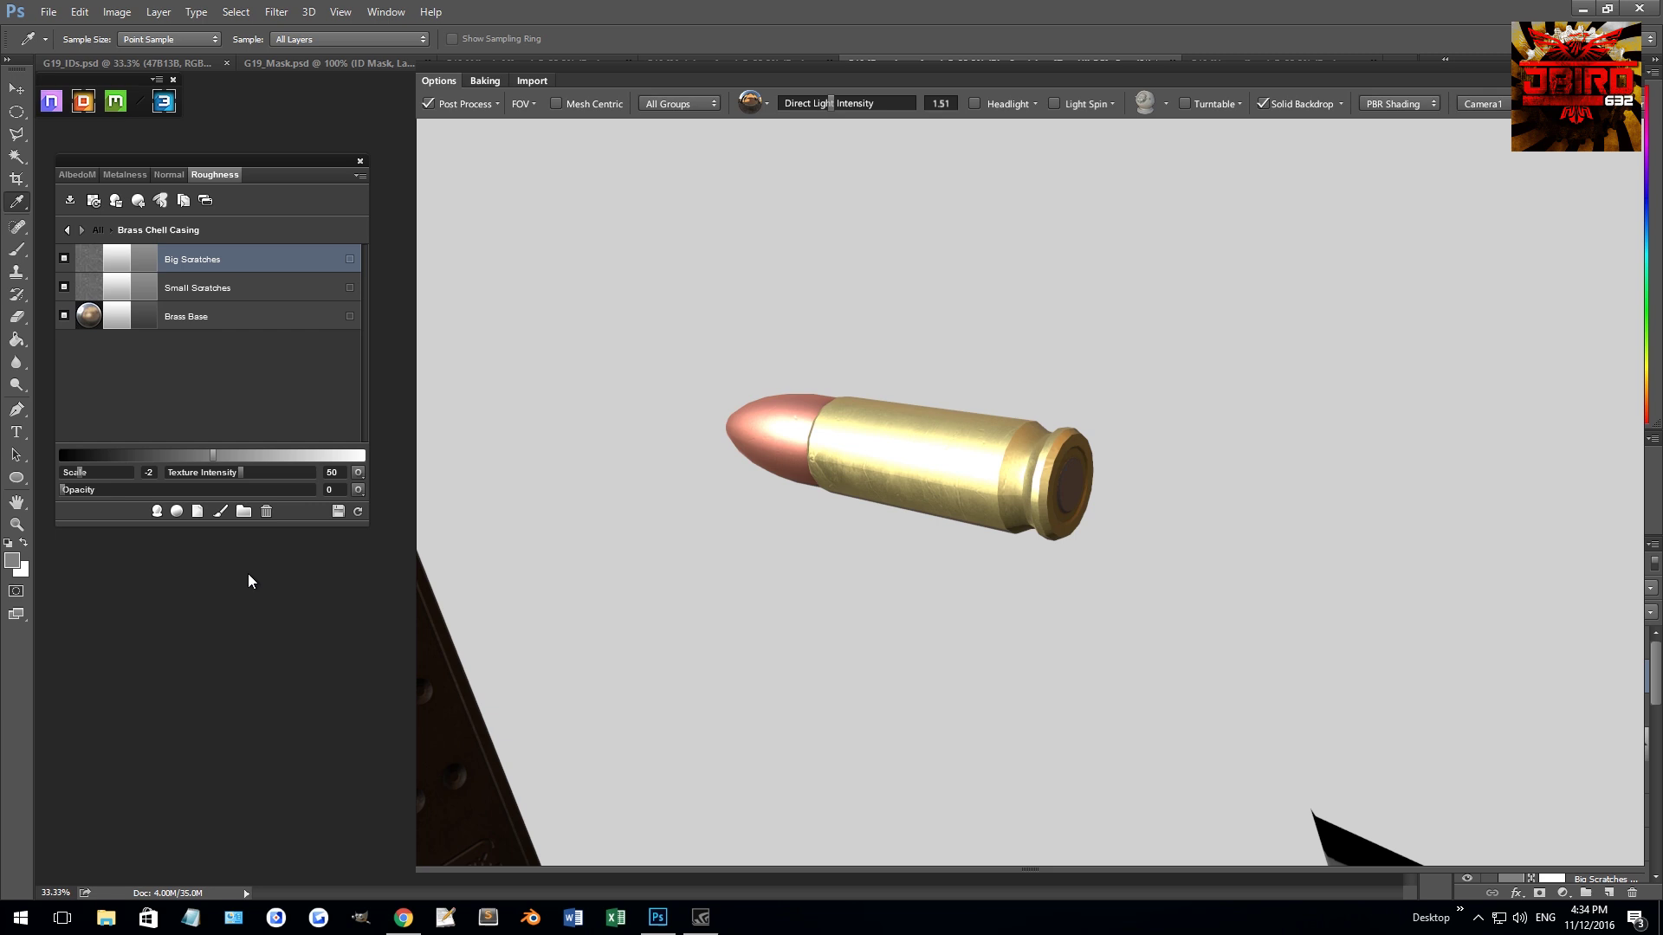
drag(878, 381, 816, 471)
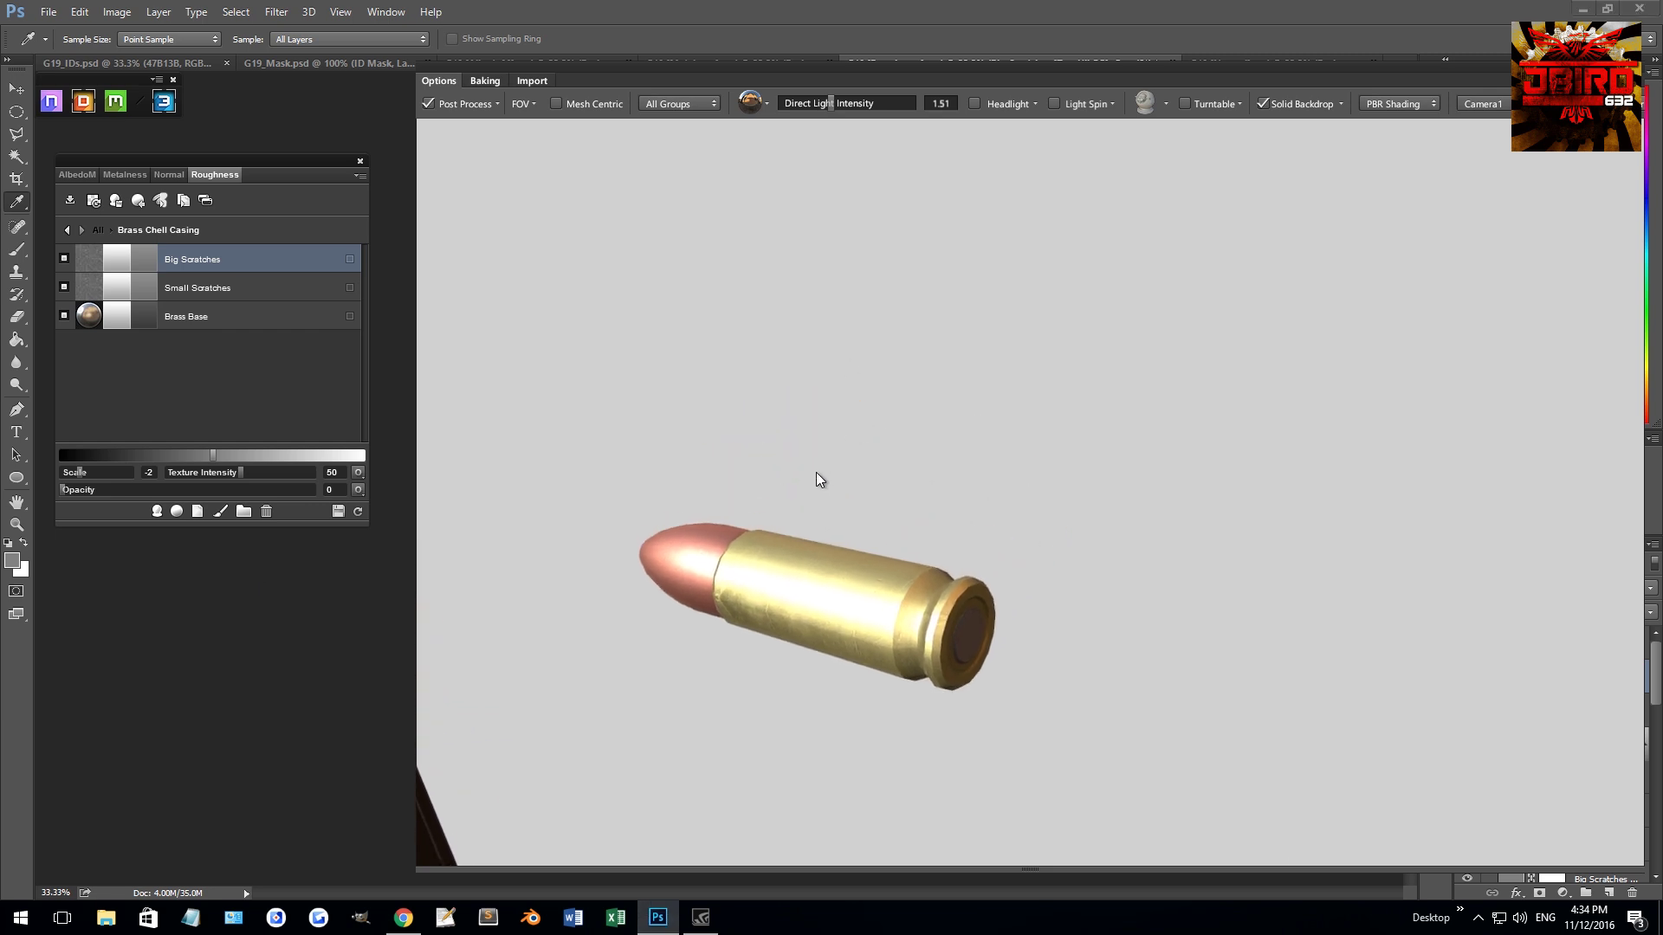
scroll(816, 471, up, 3)
scroll(872, 495, down, 3)
mouse_move(782, 394)
mouse_down()
mouse_move(781, 355)
mouse_move(768, 500)
mouse_move(898, 531)
mouse_move(820, 527)
mouse_move(775, 497)
mouse_up()
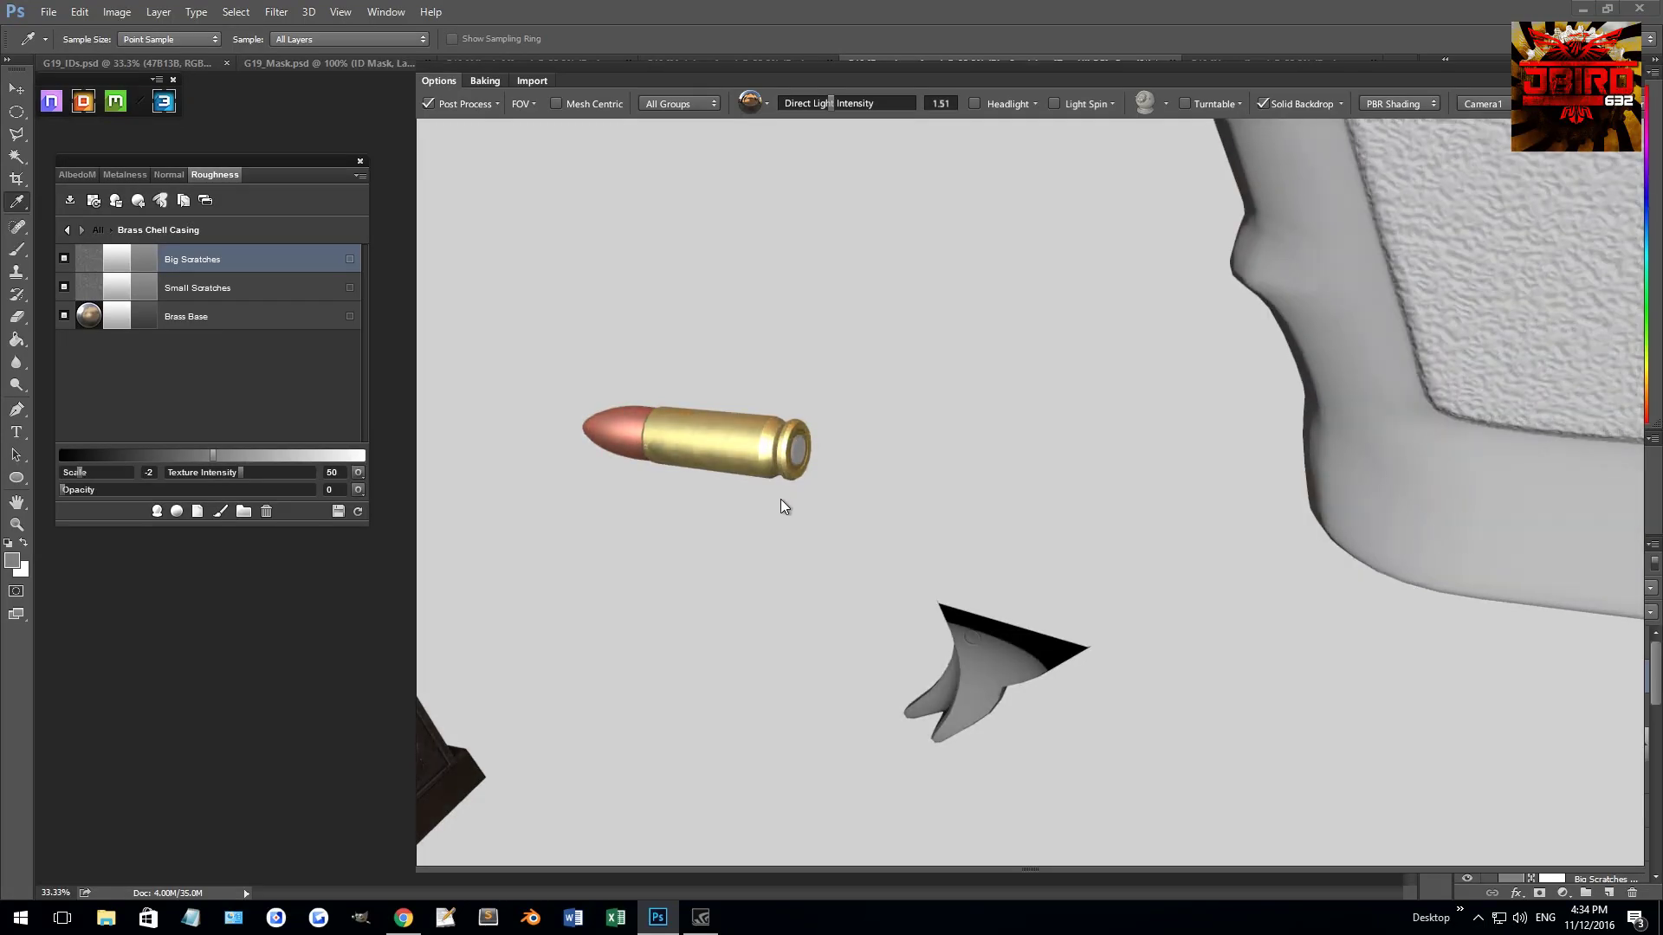
scroll(742, 489, up, 3)
drag(741, 484, 762, 396)
- Create the Metal Plate material on the primer at the cartridge's base, searching for metal, and inspect the result beside the magazine
click(98, 229)
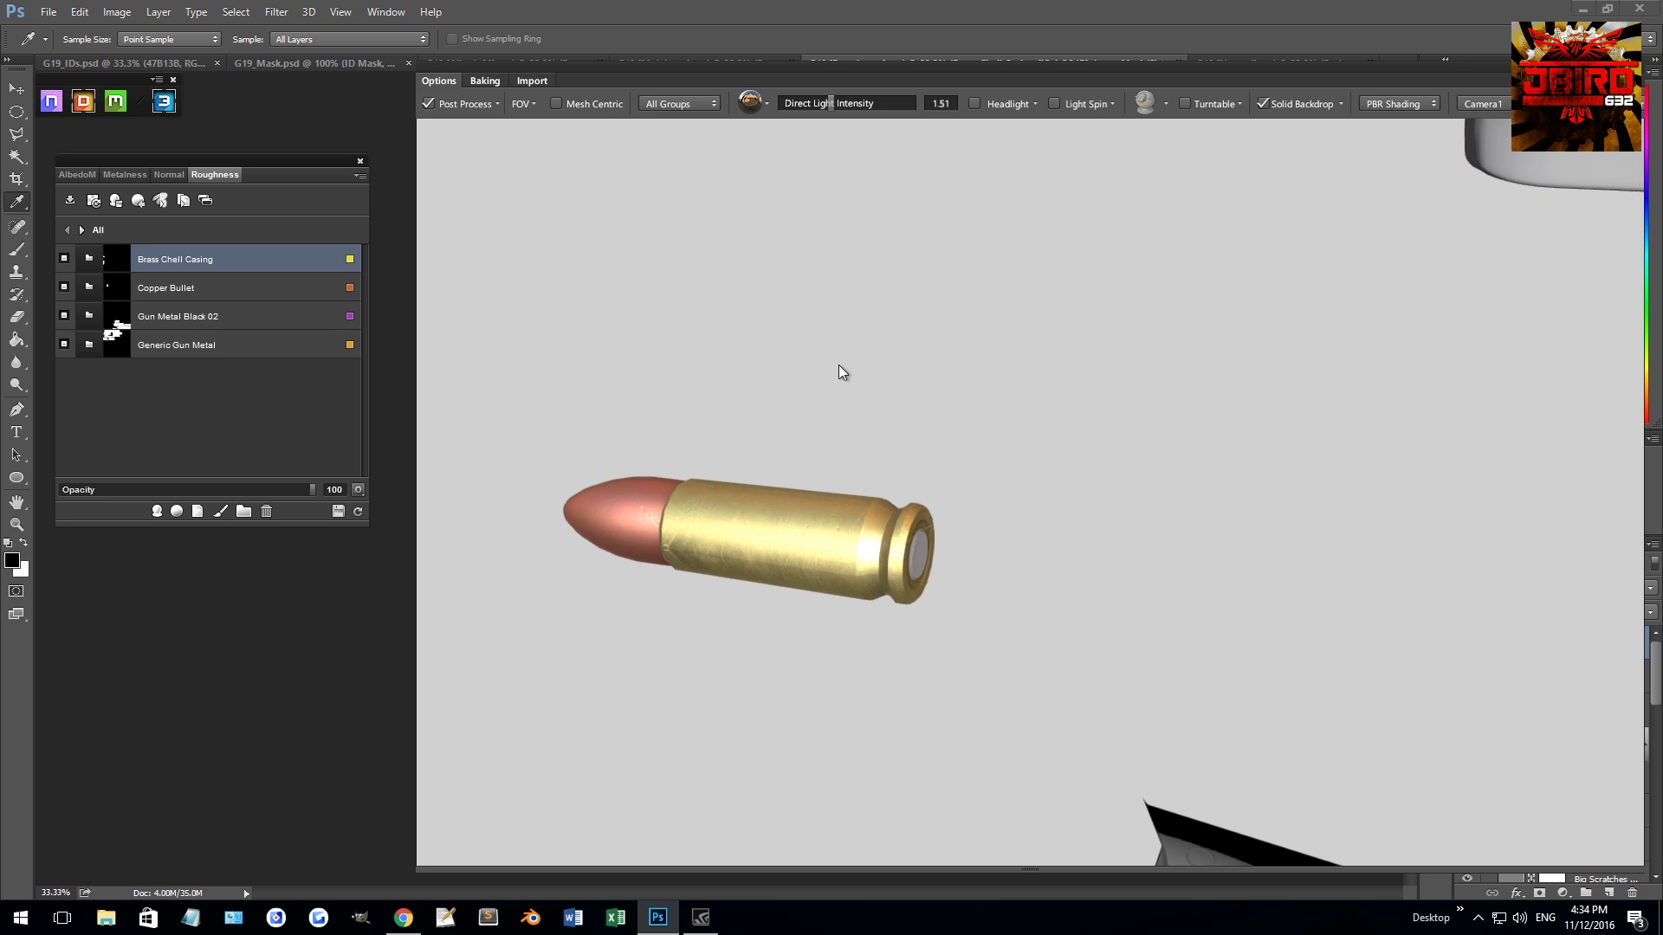
click(917, 552)
click(259, 126)
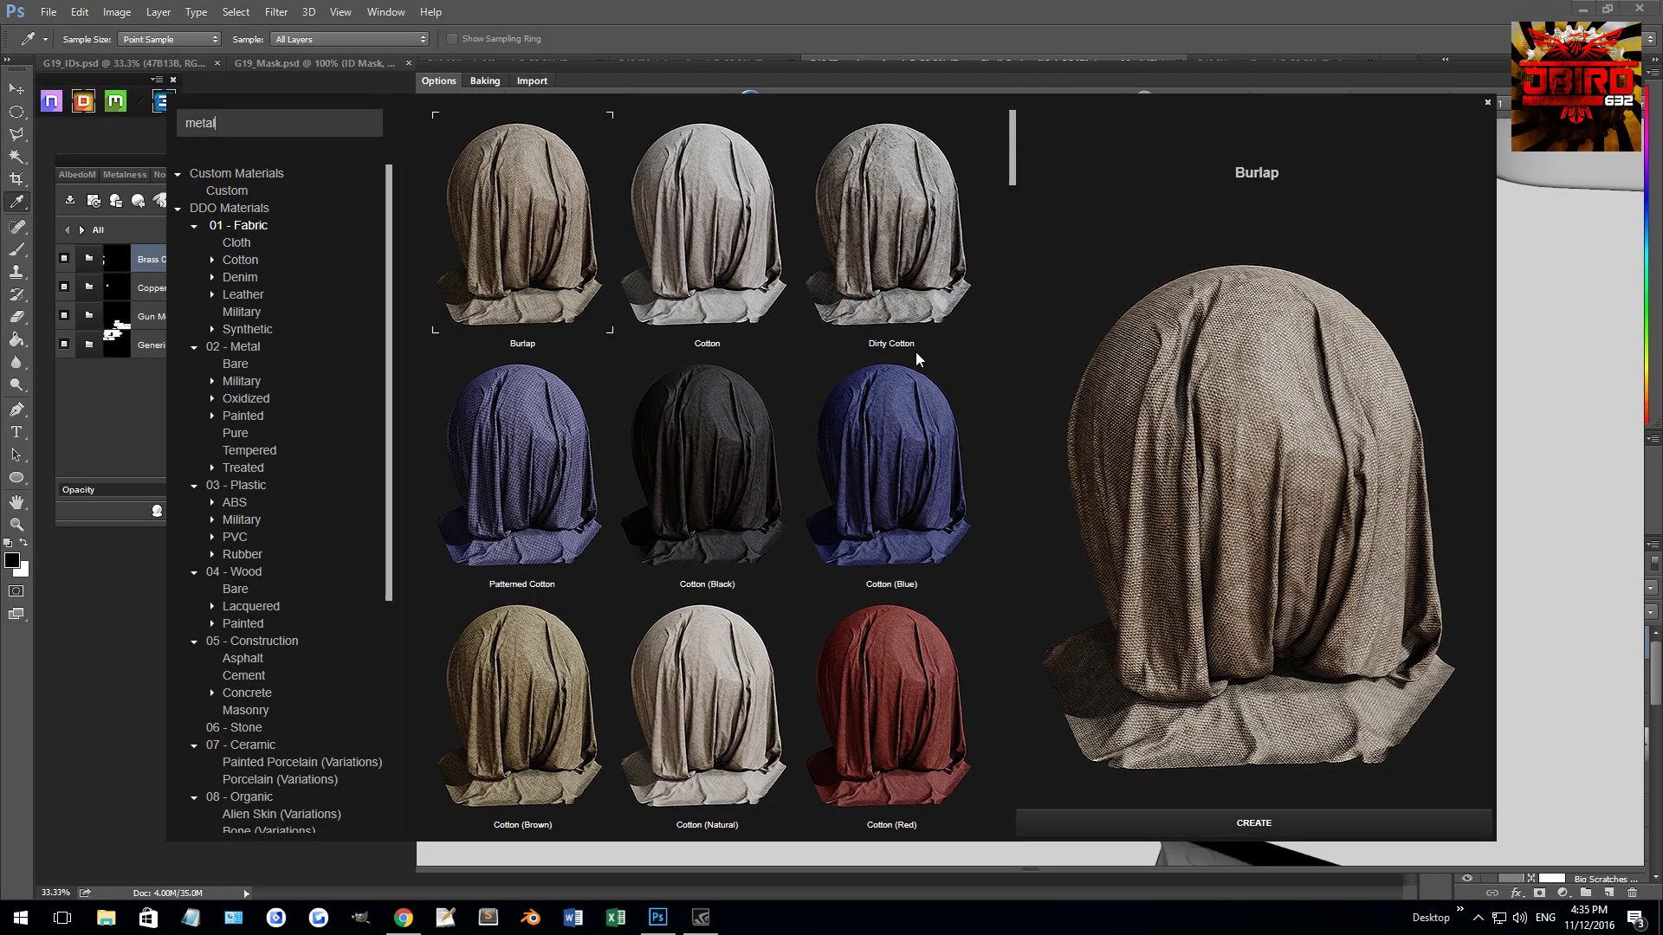
key(Return)
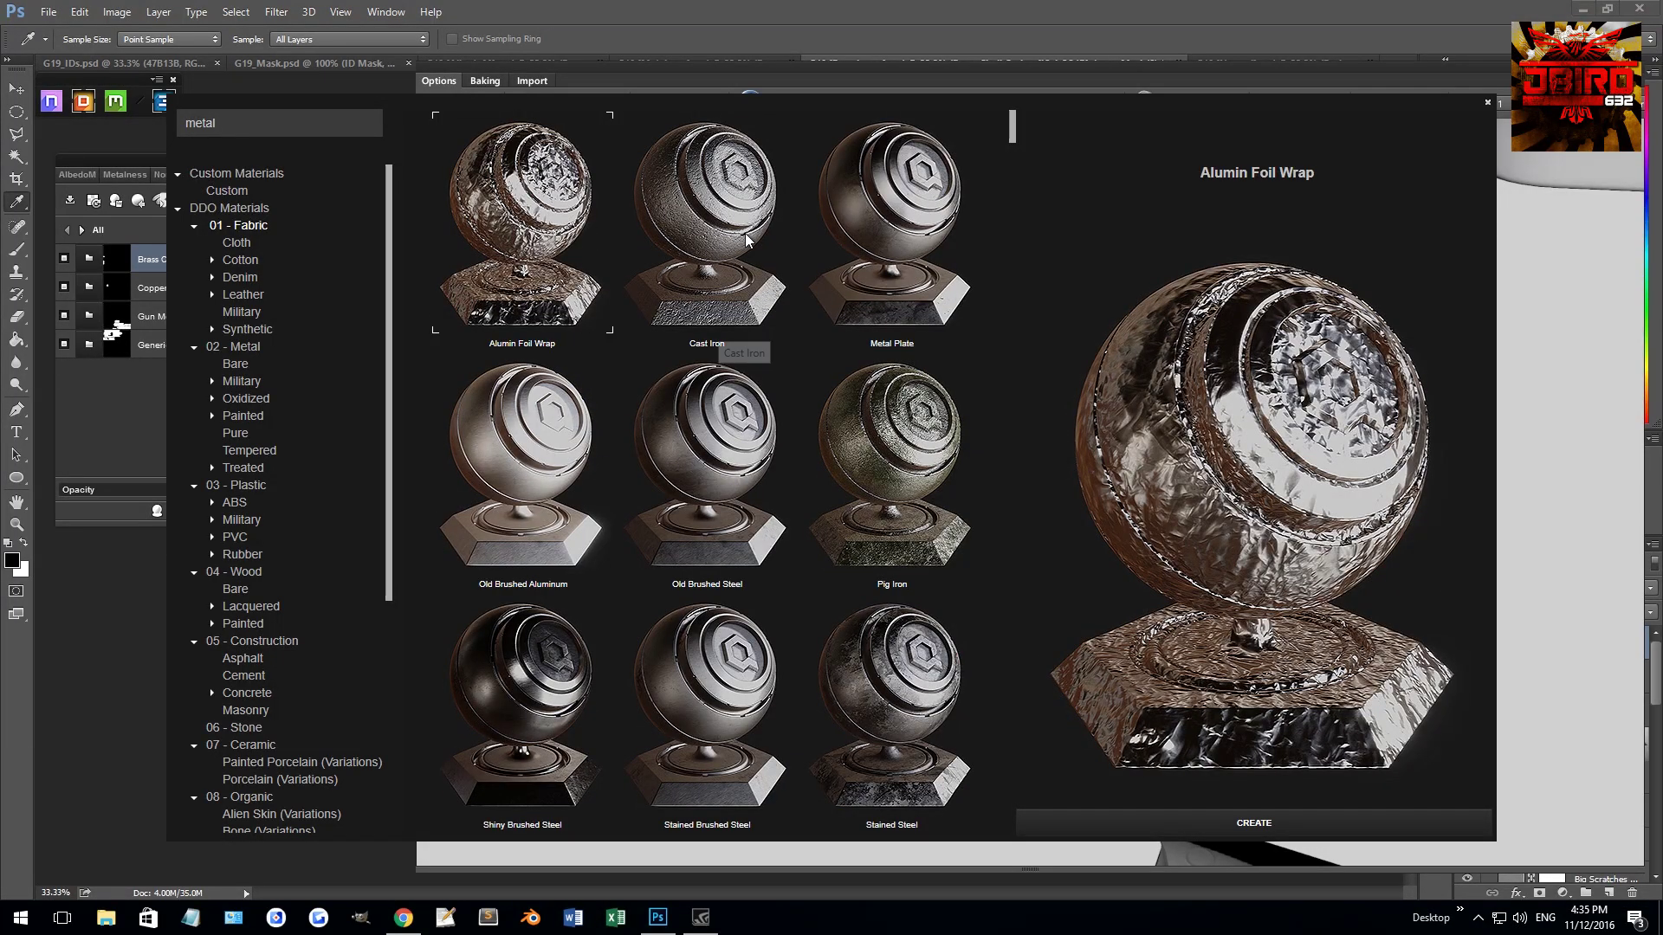
click(896, 237)
click(1159, 820)
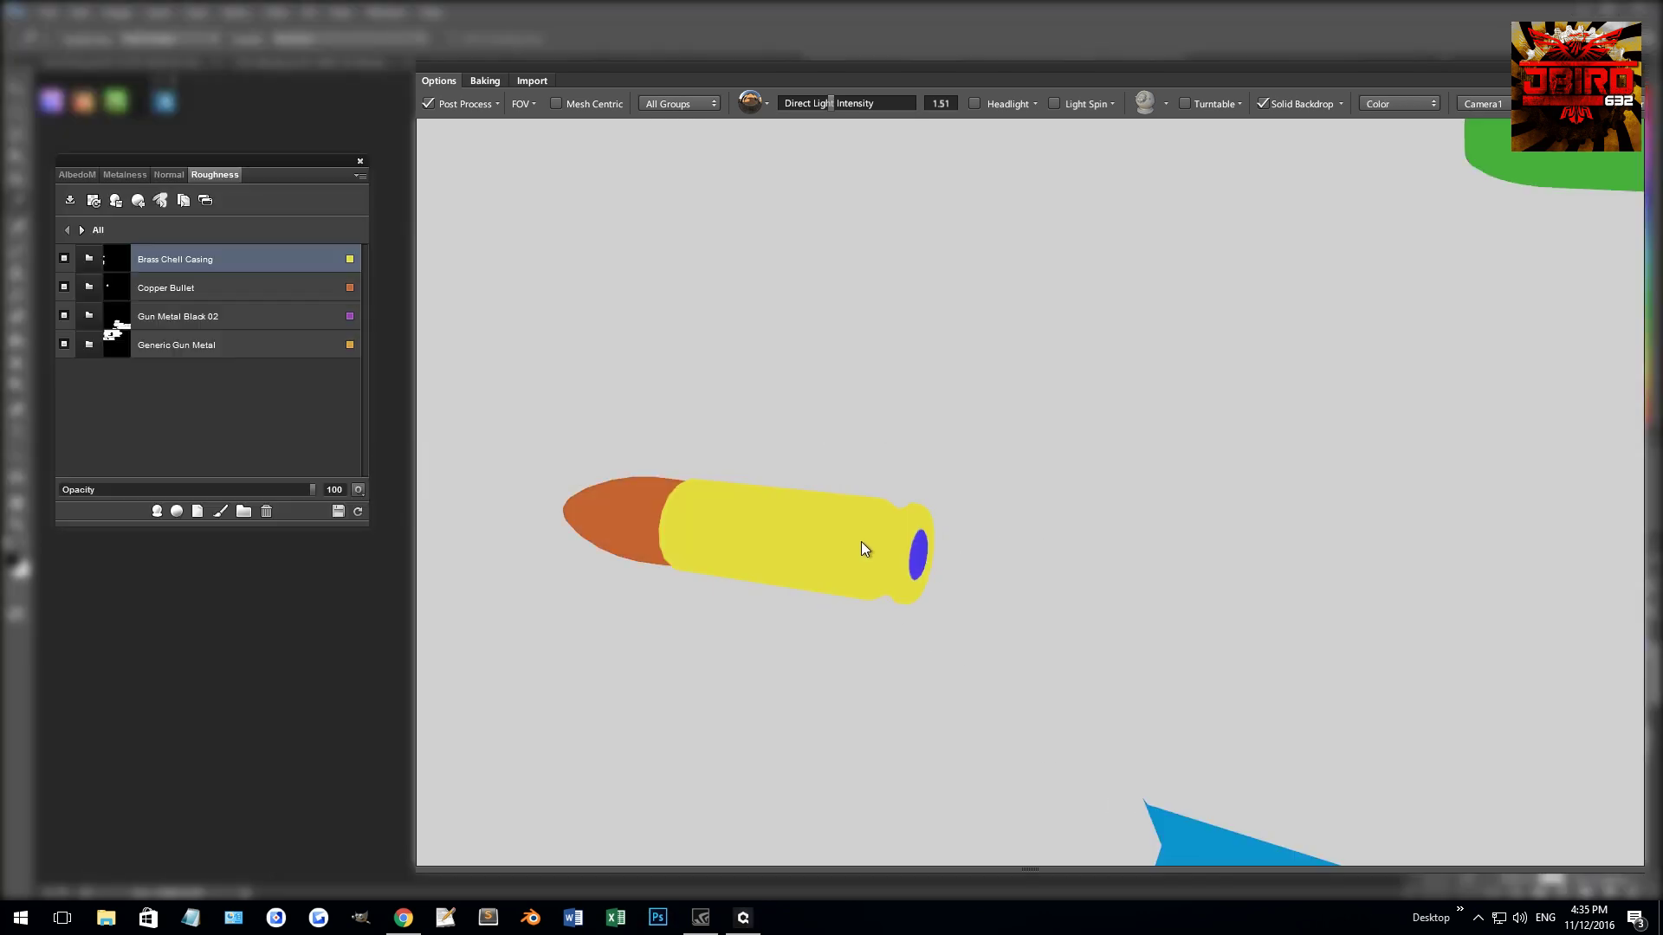
click(900, 571)
drag(927, 572, 952, 601)
scroll(953, 602, down, 3)
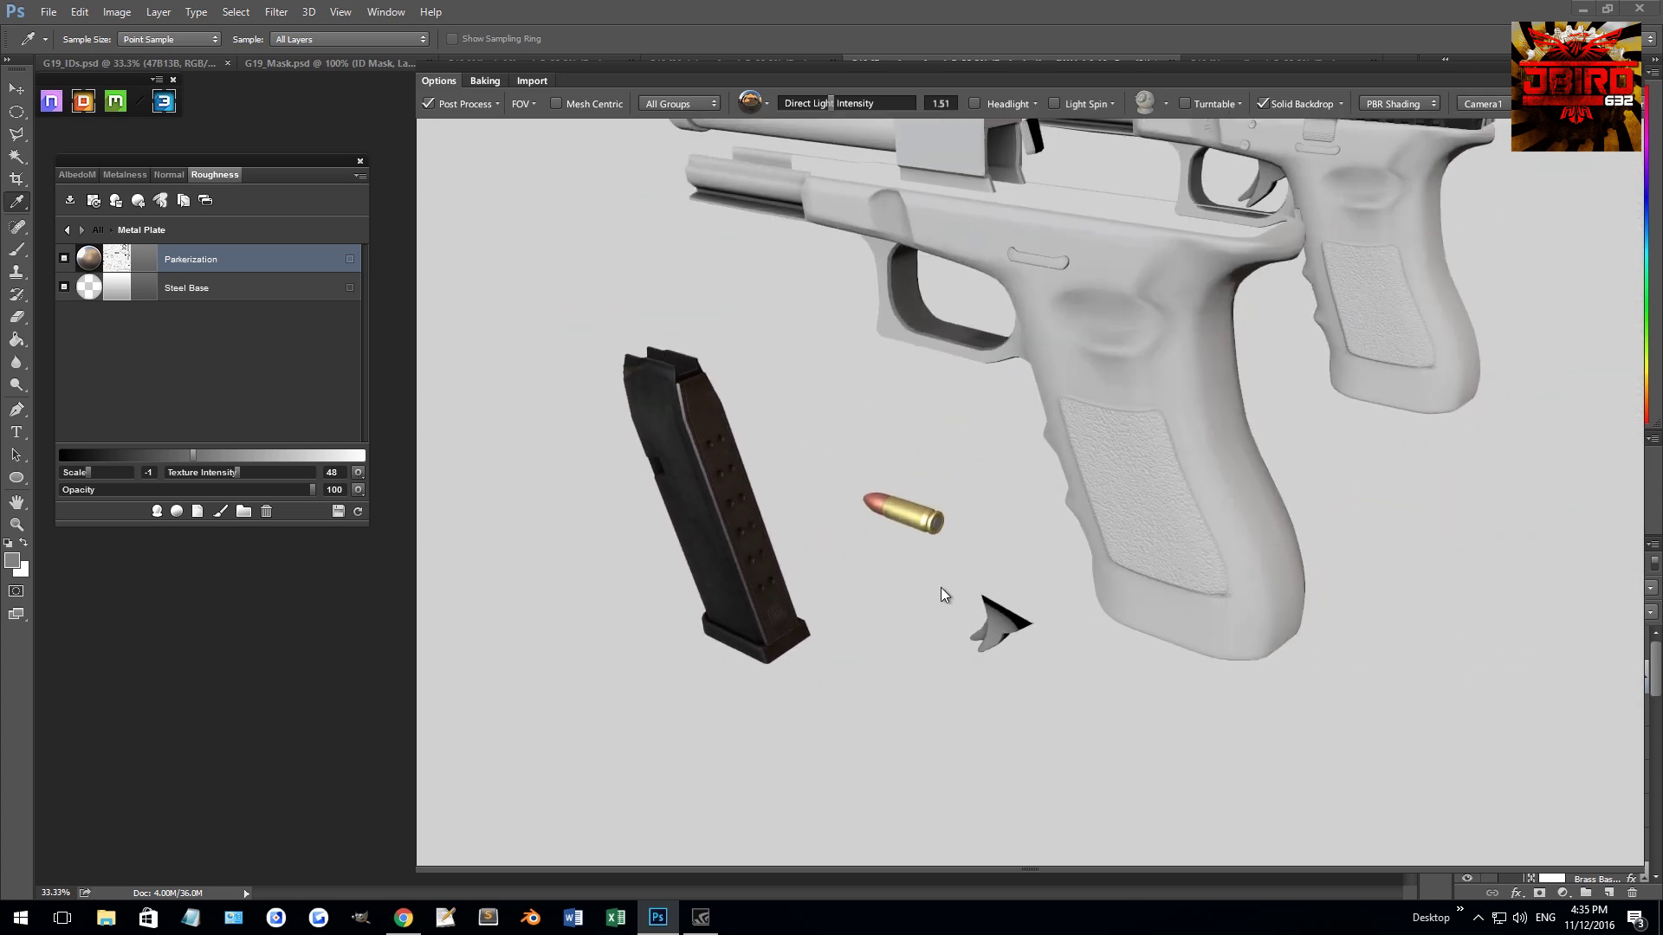
drag(662, 357, 907, 523)
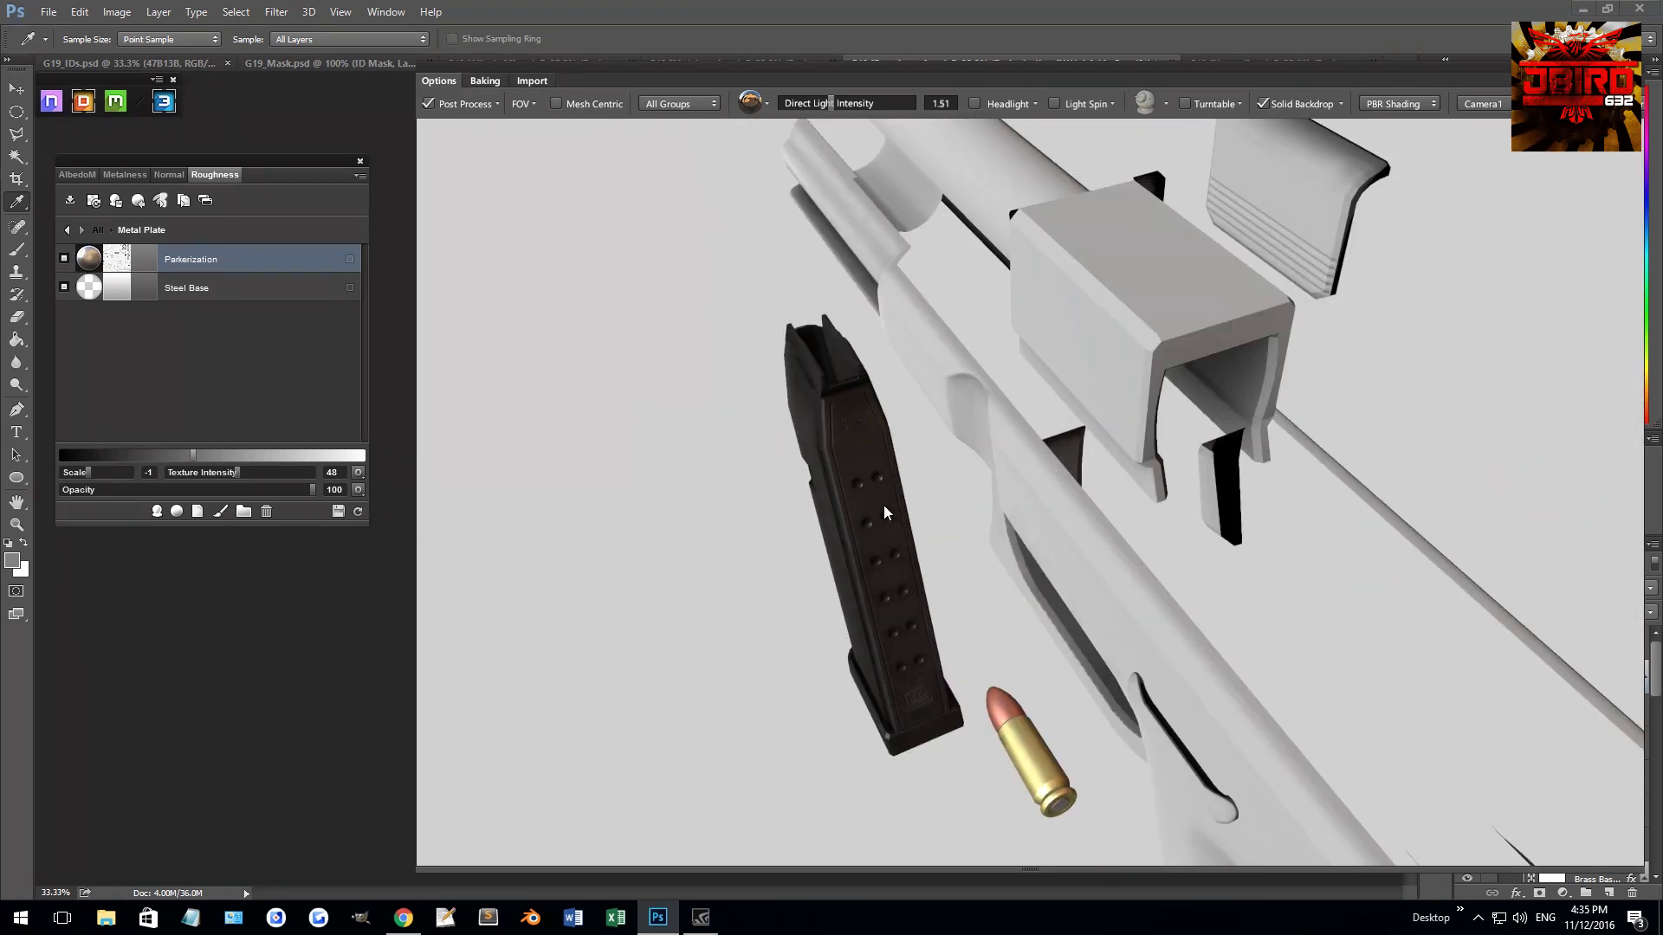
drag(828, 350, 934, 325)
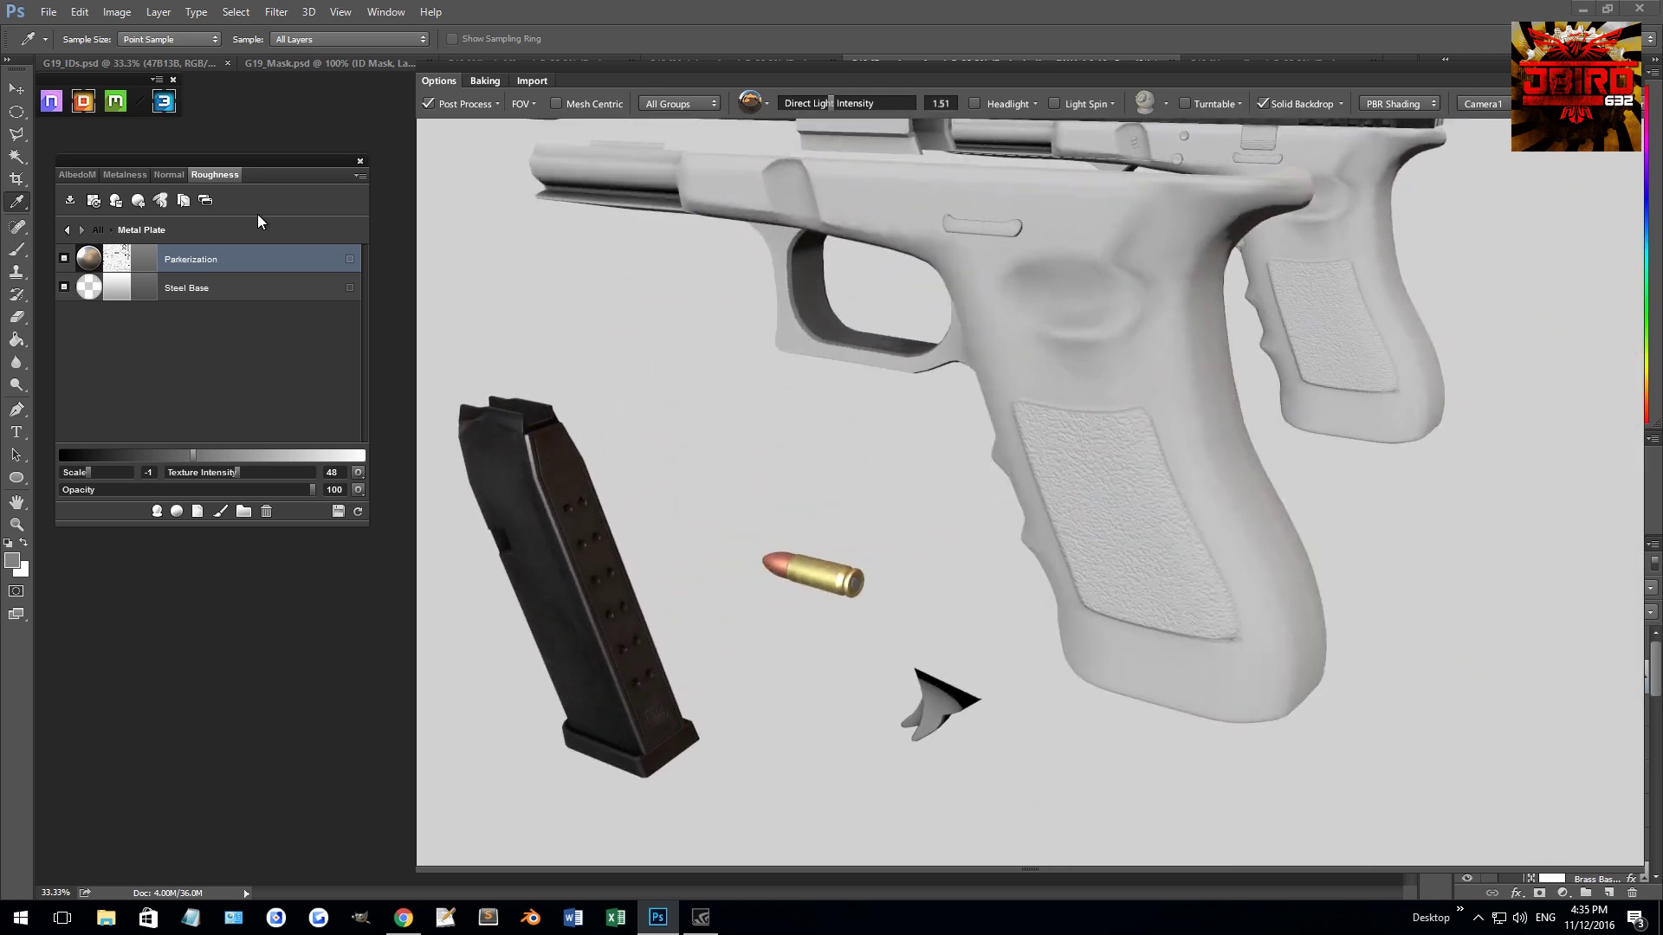
- Return to the full material list and examine the model's colour IDs from both sides
click(98, 228)
drag(1006, 418, 975, 490)
key(c)
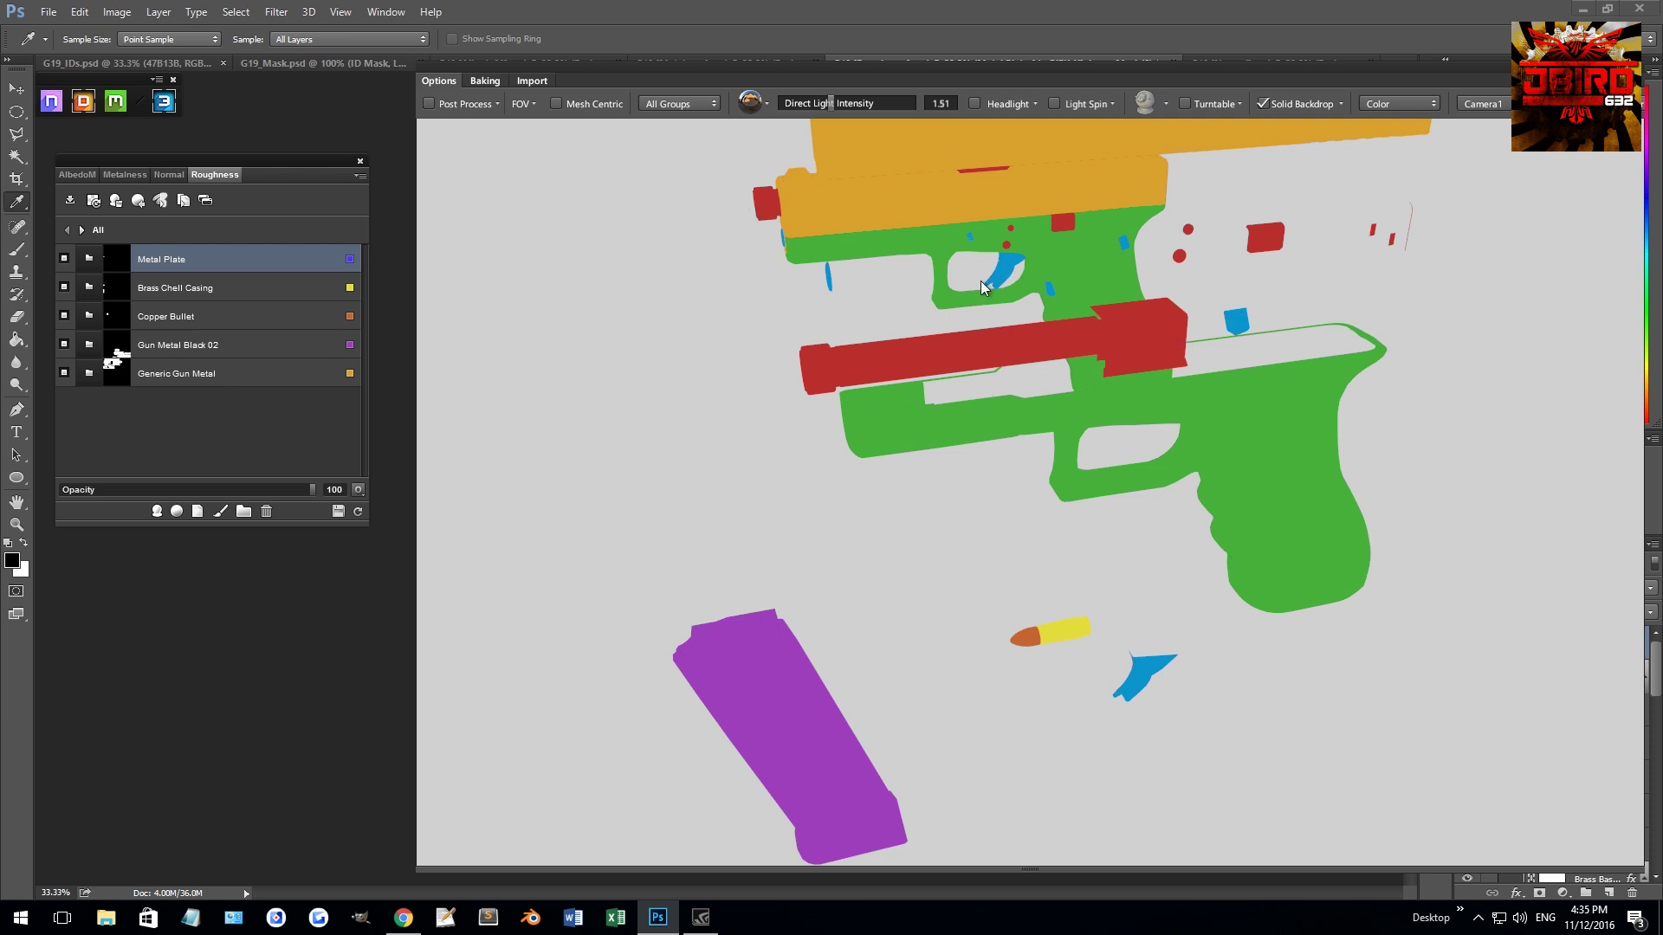
key(c)
mouse_move(1368, 485)
mouse_down()
mouse_move(1245, 601)
mouse_move(1038, 603)
mouse_move(1057, 505)
mouse_move(1016, 496)
mouse_up()
key(c)
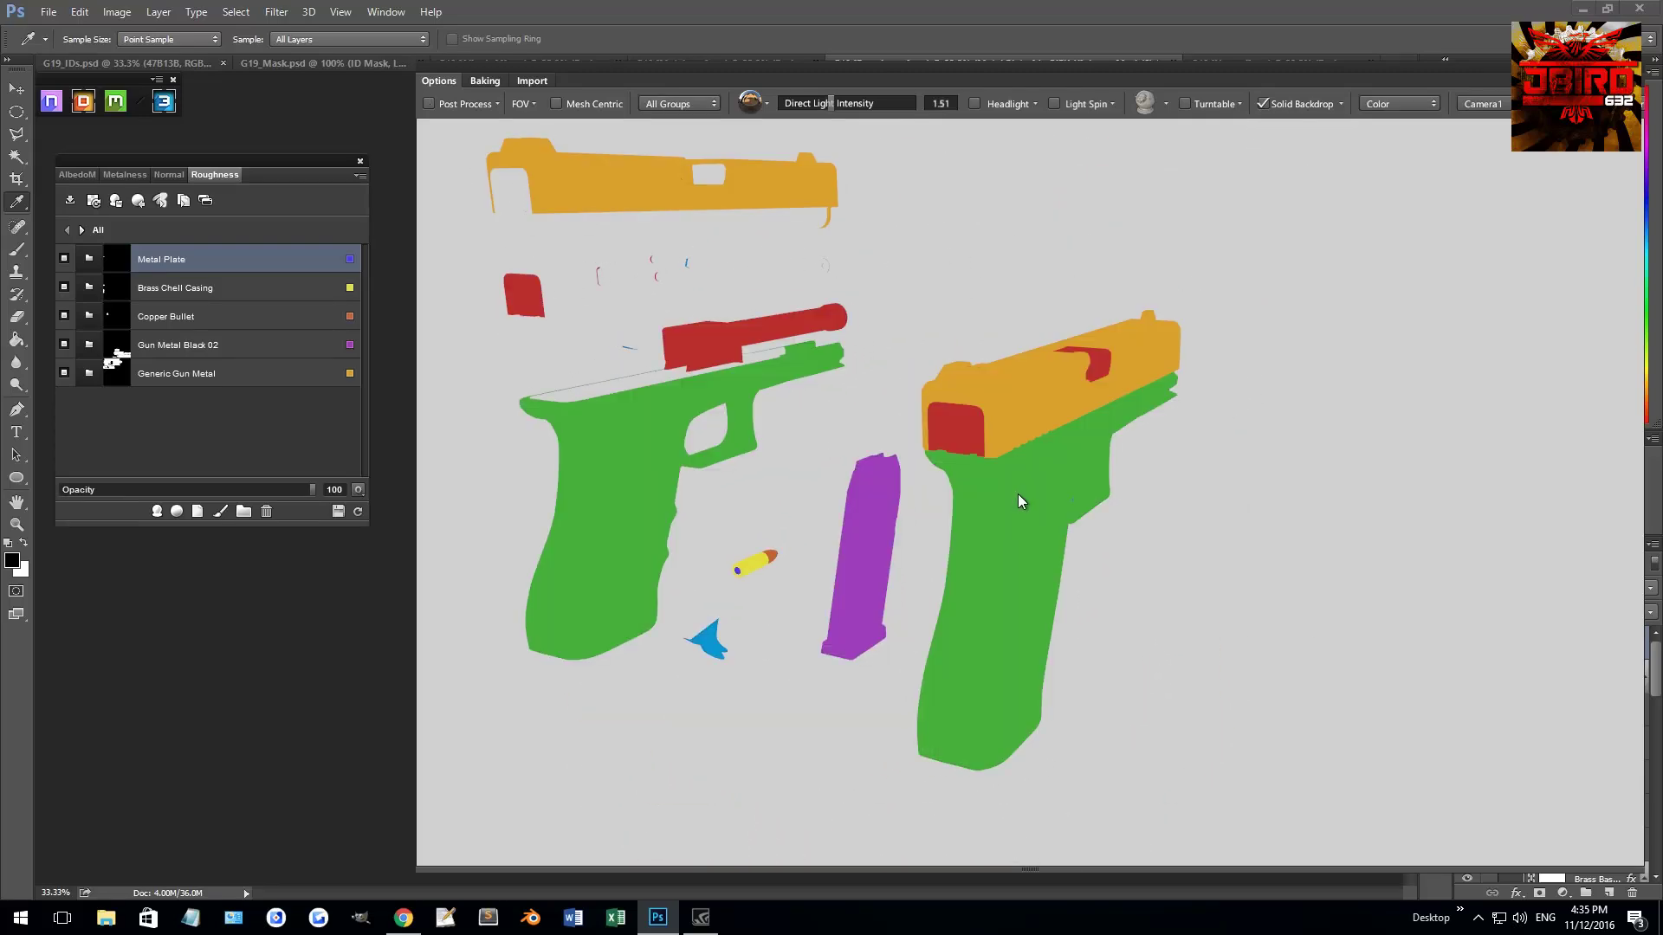
- Start a new material for the pistol's green frame ID and search the material library for plastic
key(c)
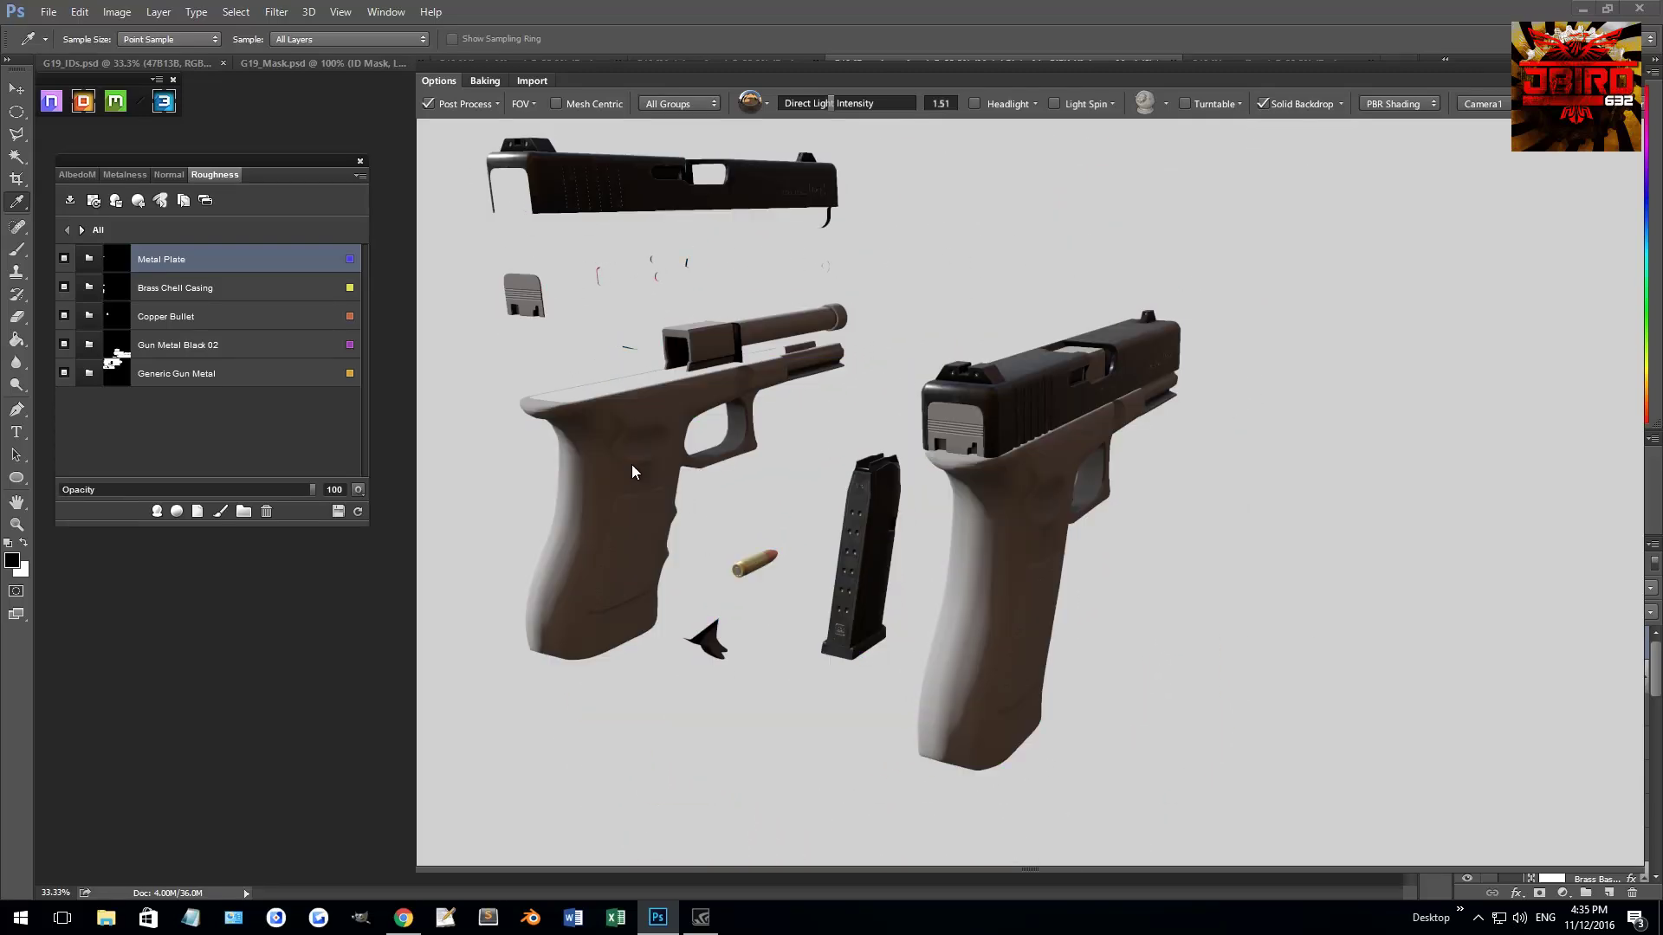
double_click(632, 464)
click(279, 123)
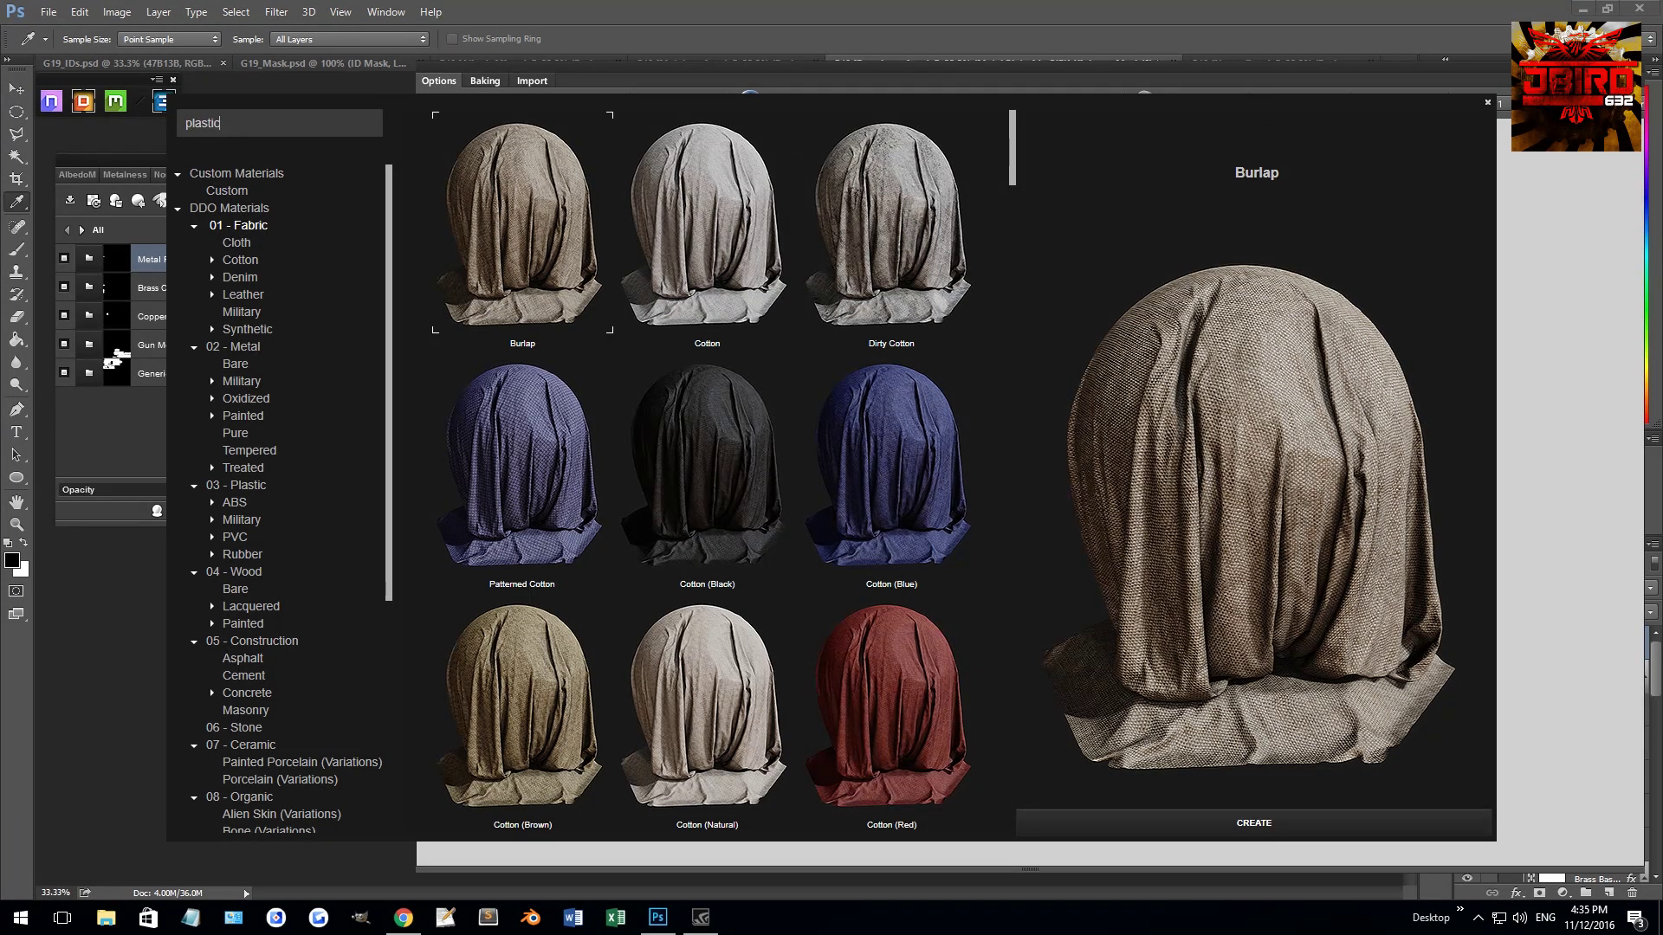
key(Return)
scroll(733, 419, down, 3)
scroll(733, 419, down, 4)
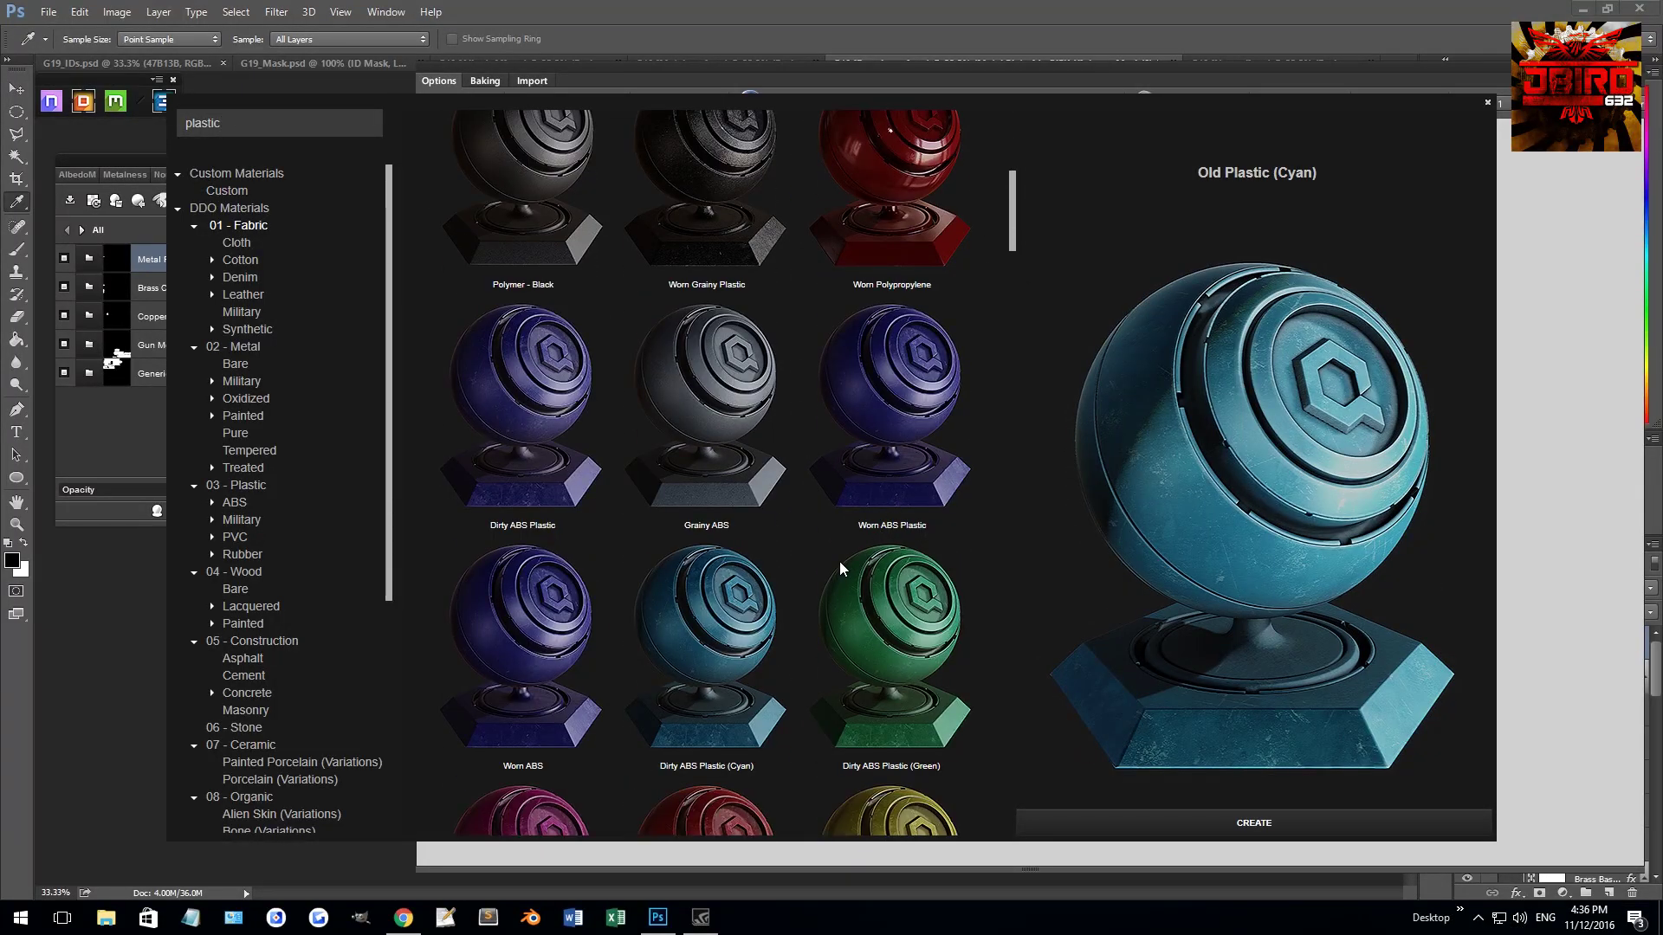
scroll(840, 568, down, 4)
- Compare the ABS plastic variants in the library, and create the Grainy PVC material on the frame
click(905, 345)
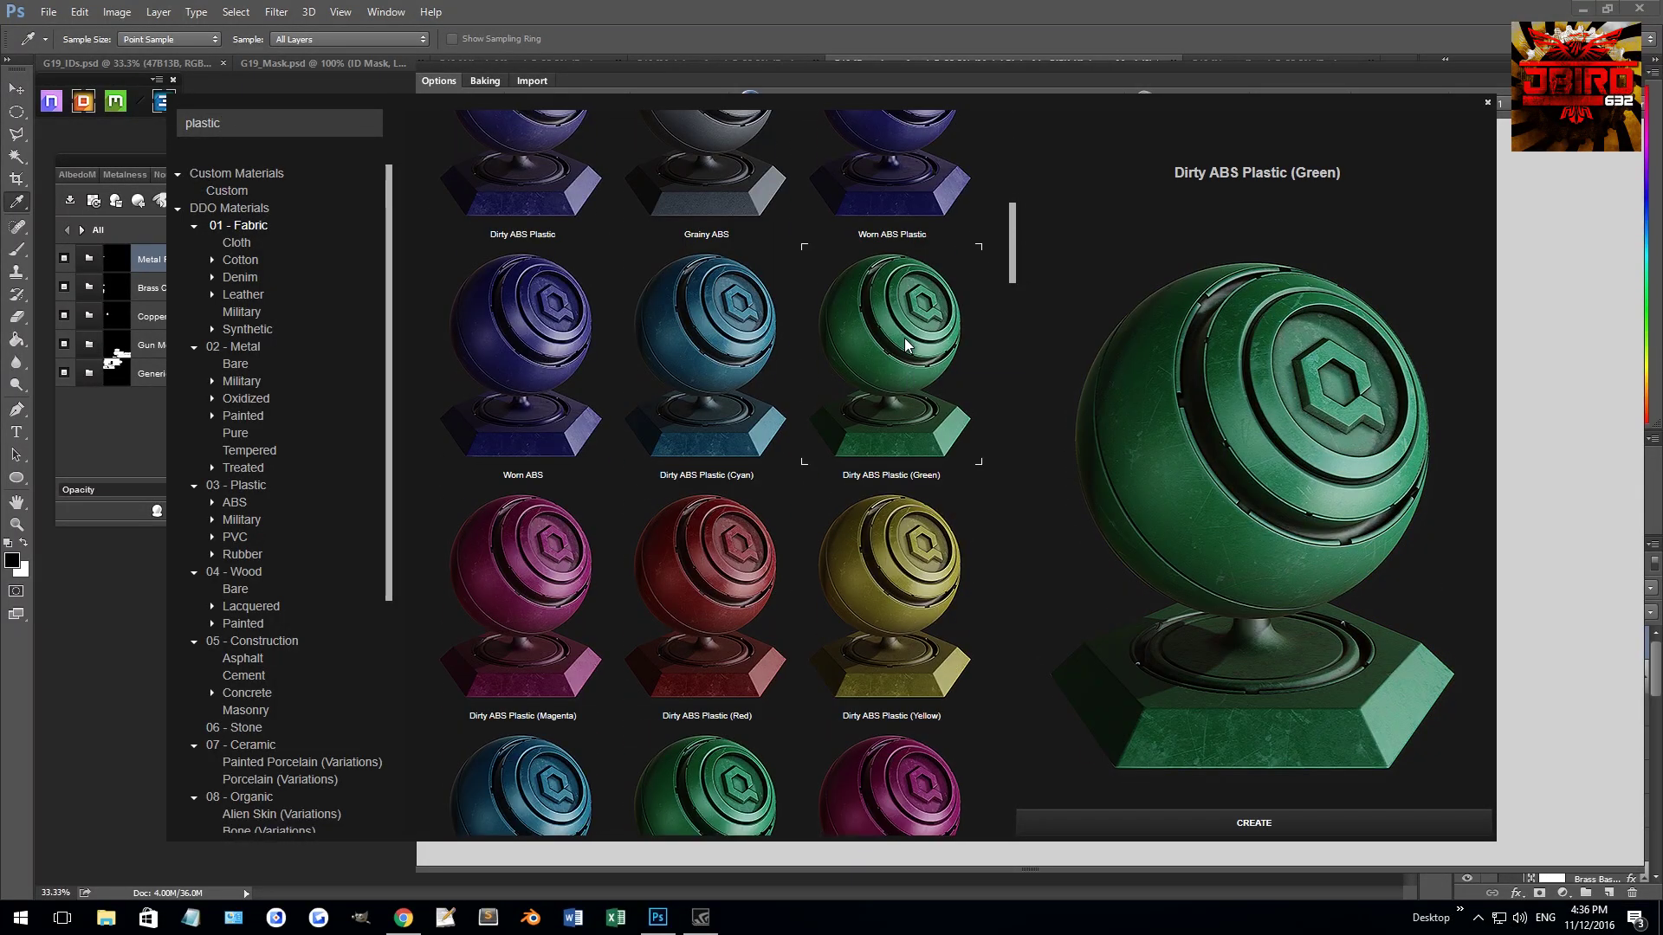
scroll(801, 459, down, 2)
click(905, 444)
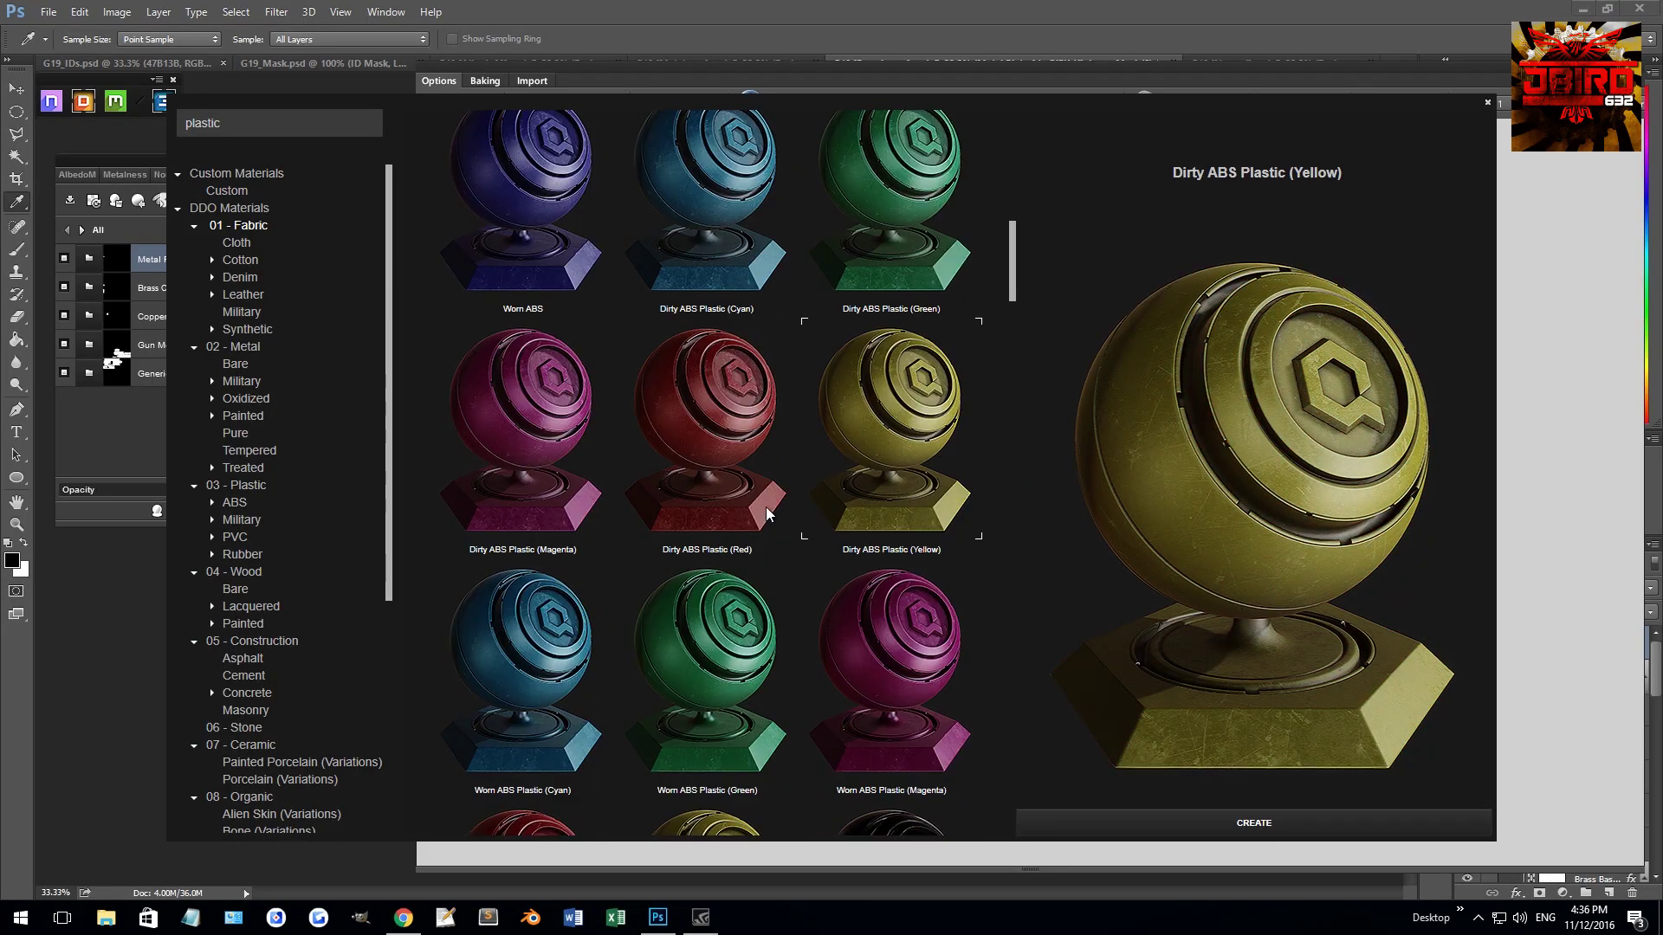
click(712, 648)
scroll(717, 641, down, 3)
click(706, 654)
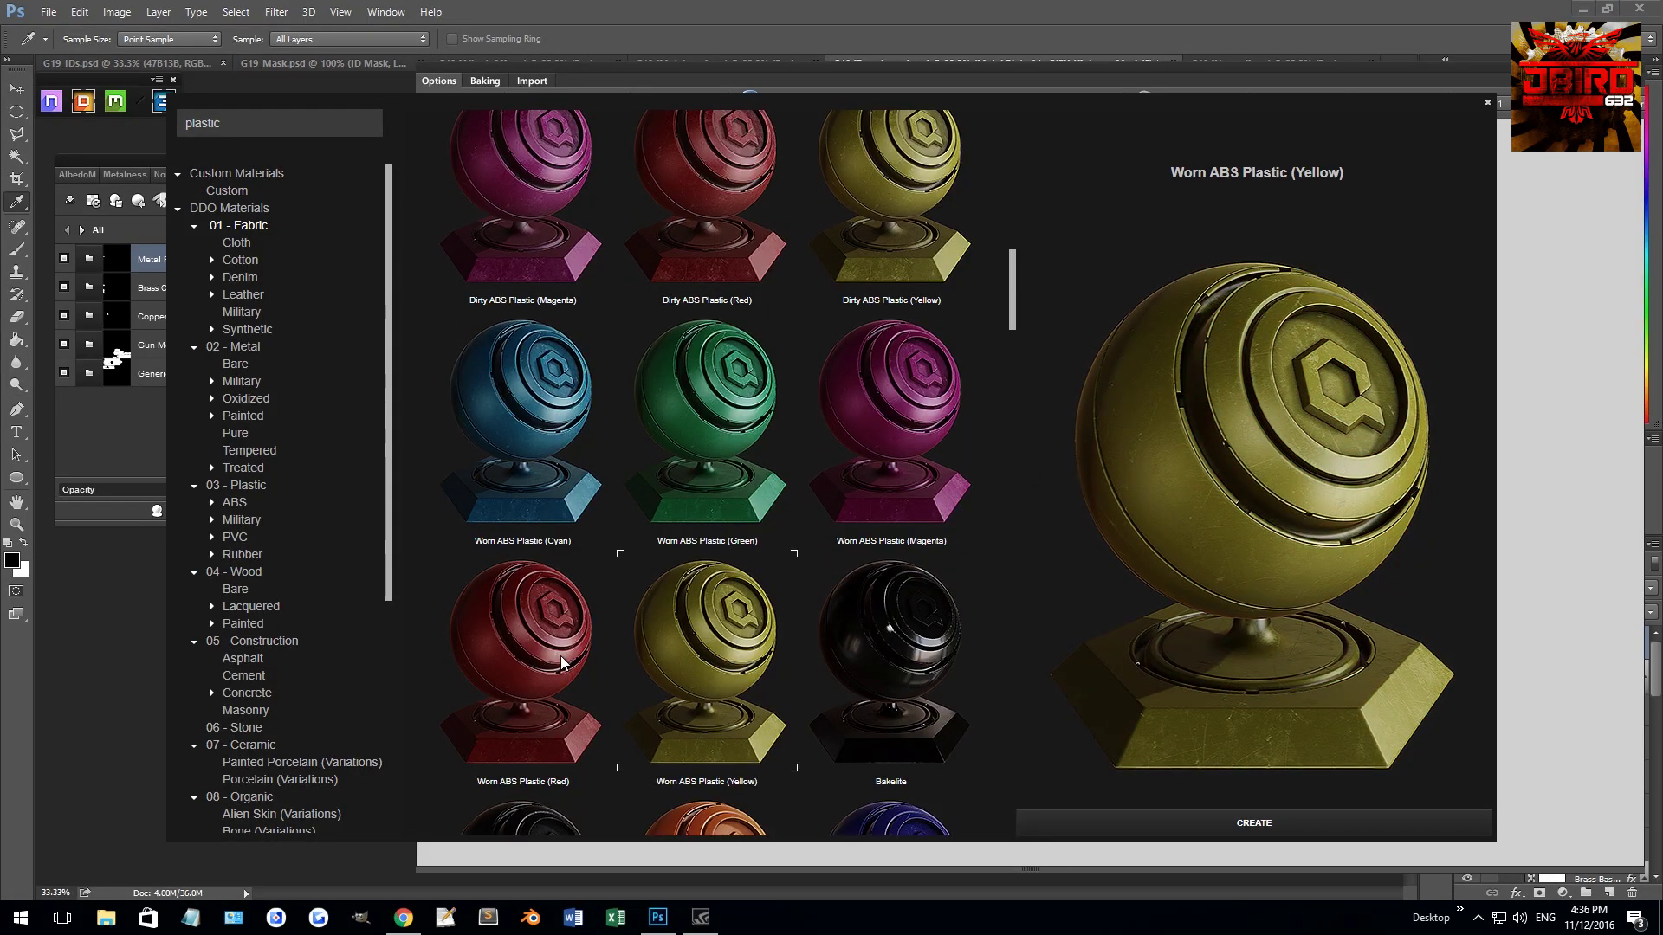
click(558, 660)
scroll(598, 615, down, 3)
click(681, 674)
scroll(693, 675, down, 1)
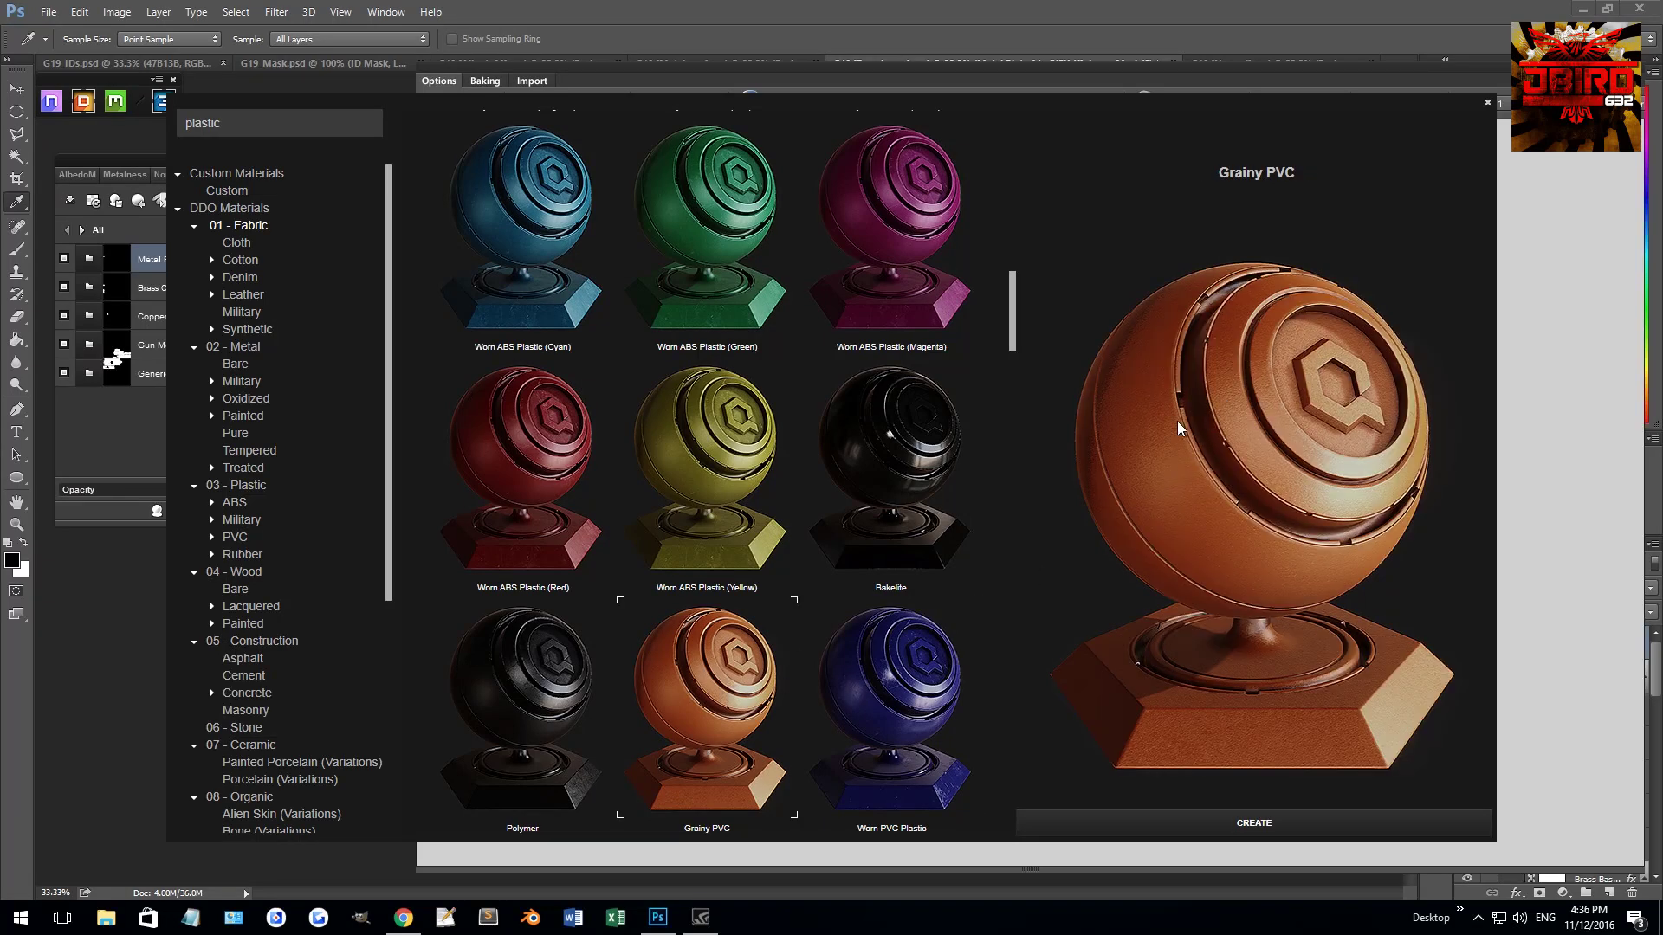
click(1191, 814)
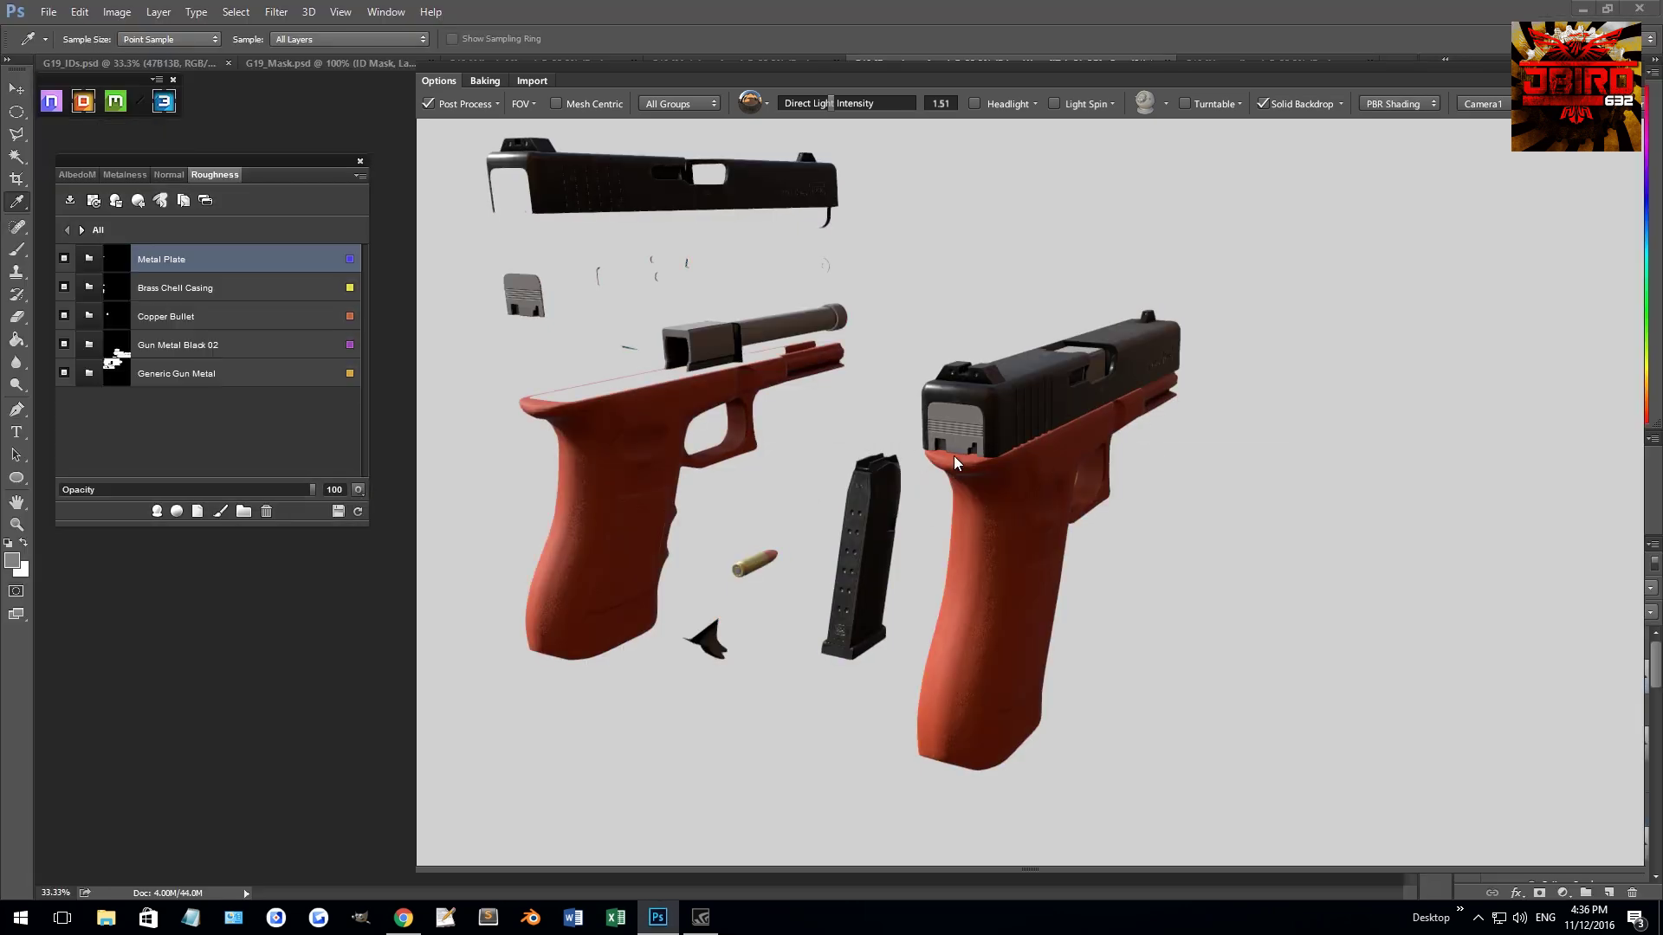
- Change the albedo colour of the Grainy PVC material's Plastic Base layer to muted green, about 586446
drag(844, 454, 974, 588)
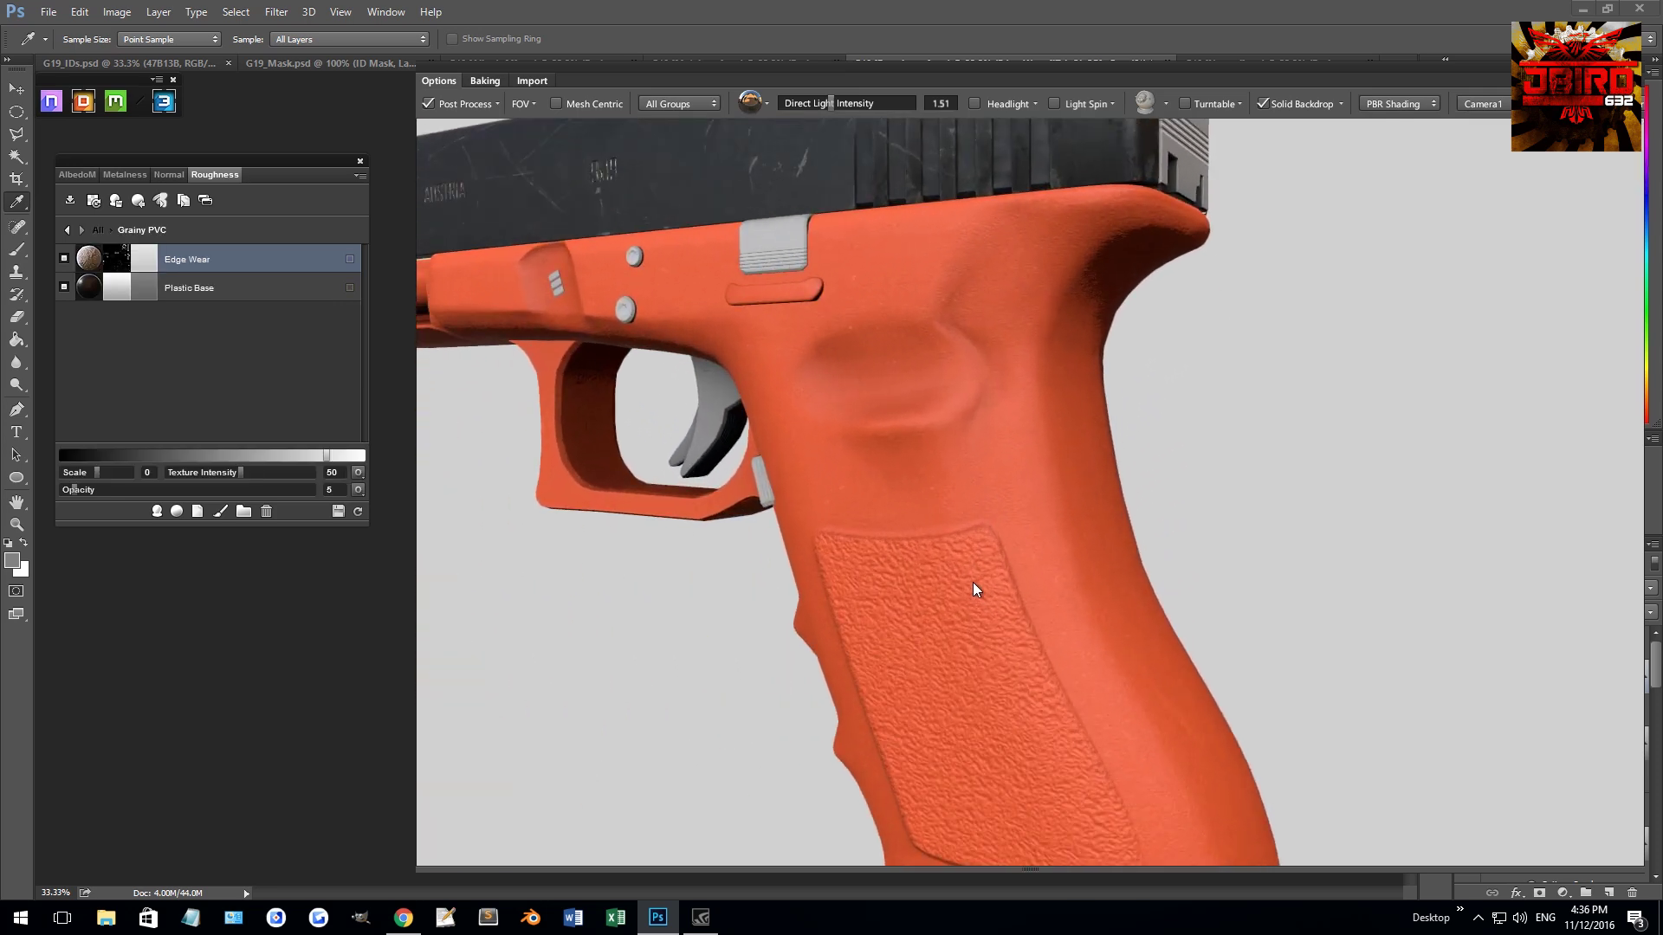
click(215, 288)
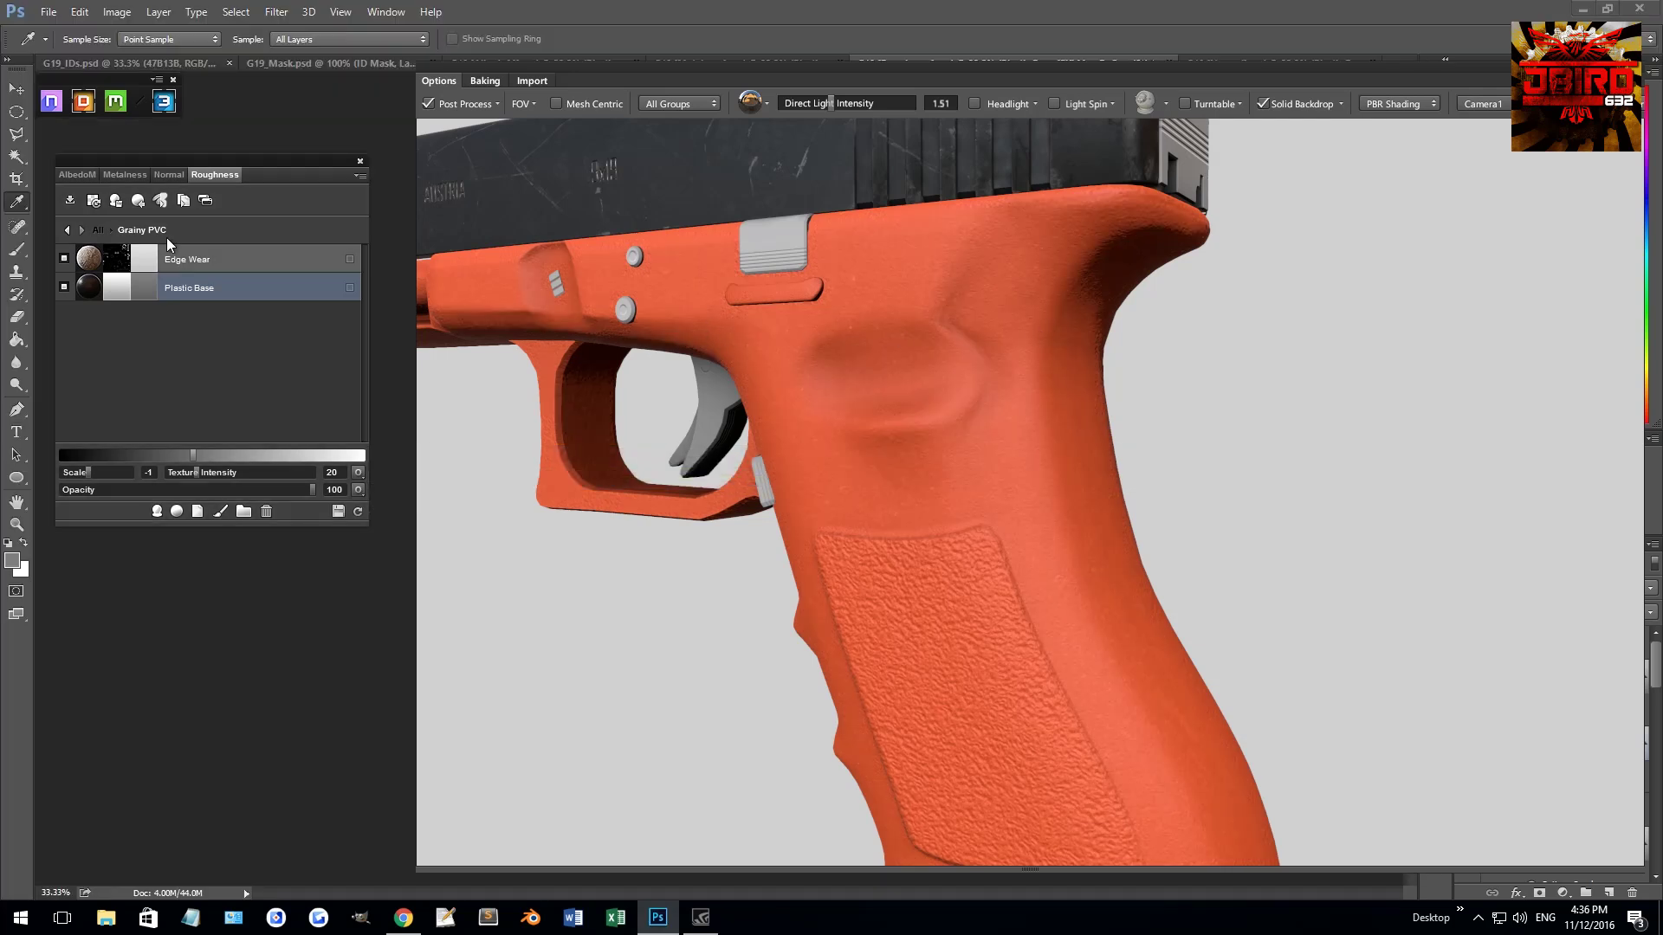
click(76, 173)
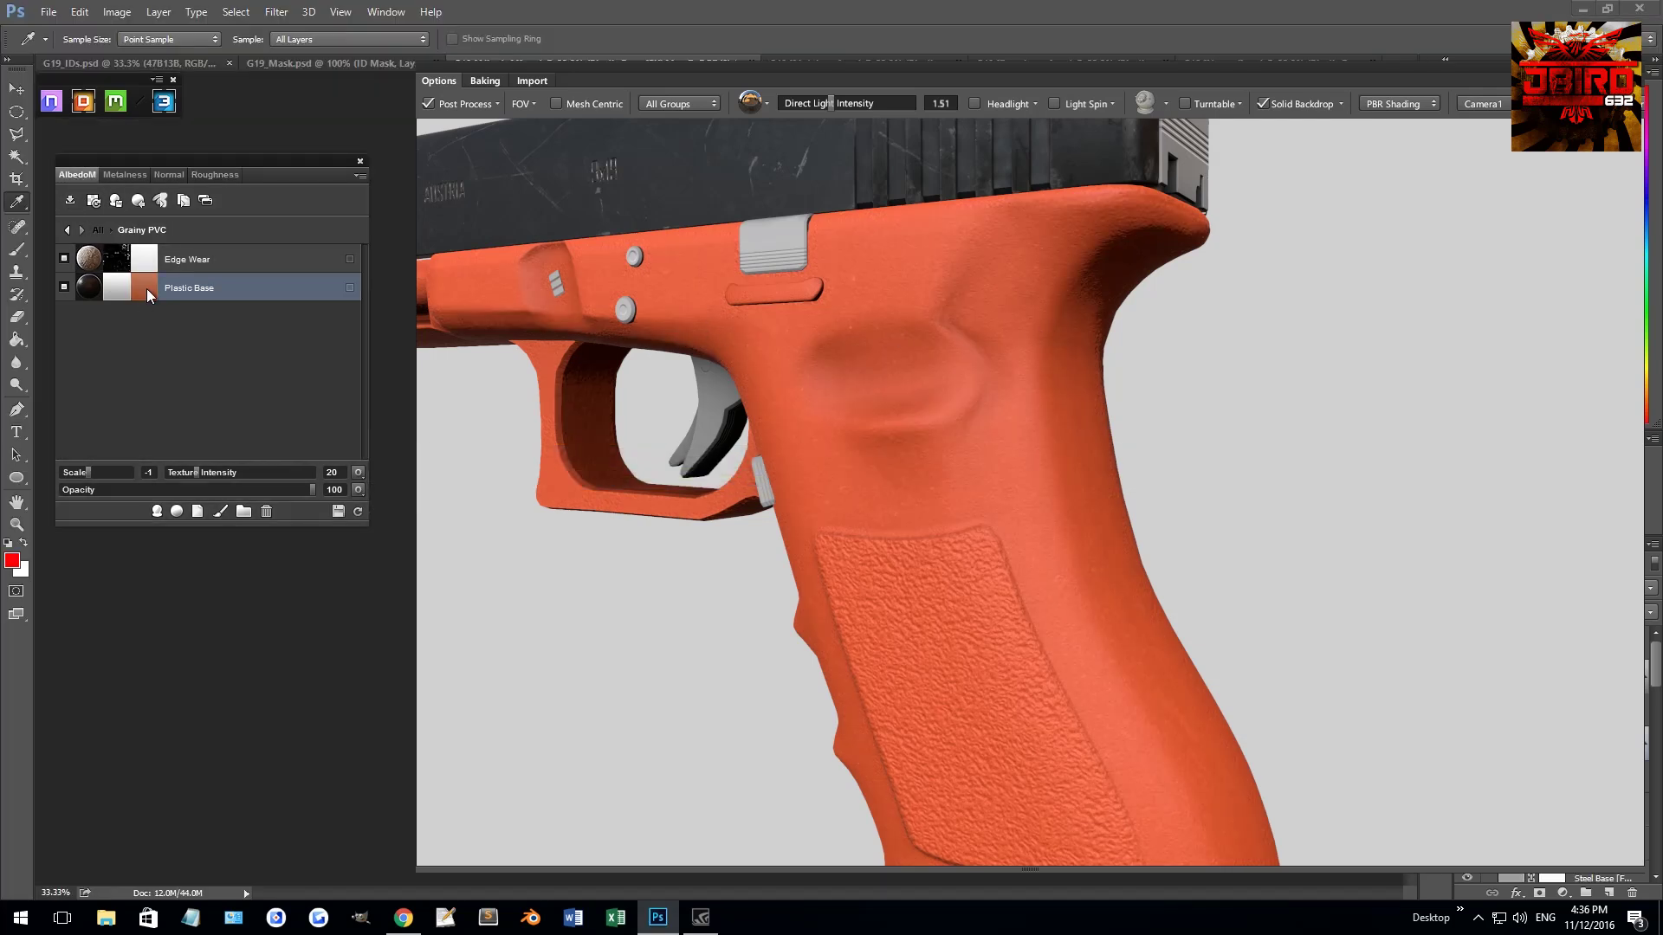
click(147, 288)
drag(1104, 604, 1113, 627)
mouse_move(1037, 583)
mouse_down()
mouse_move(948, 543)
mouse_move(952, 578)
mouse_up()
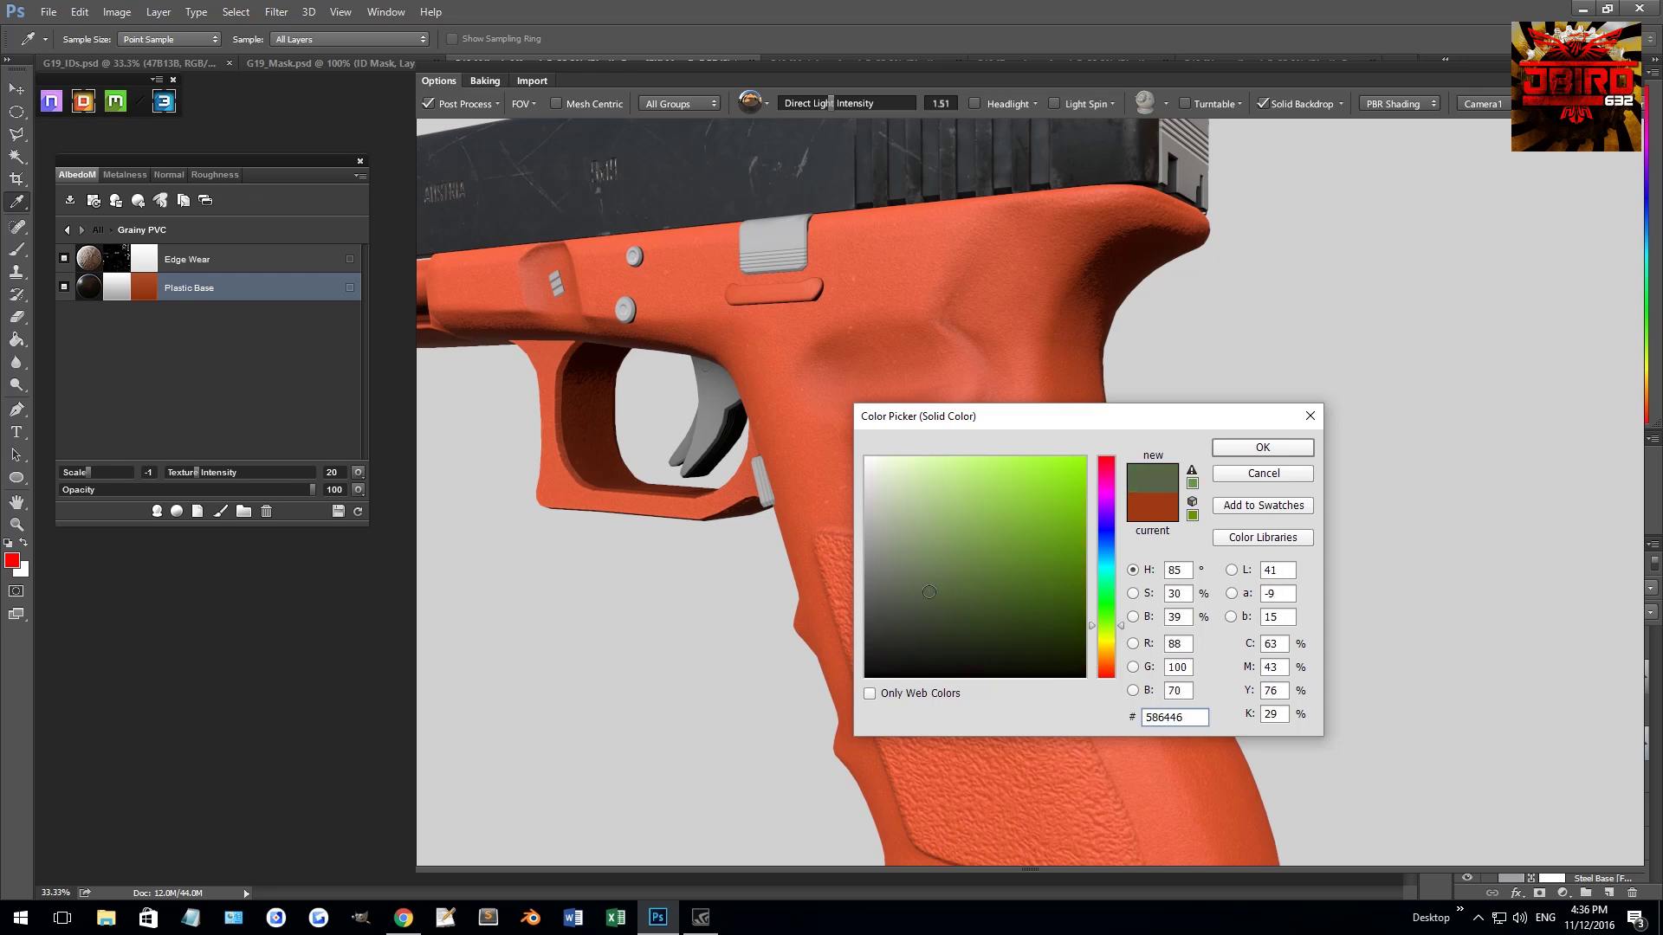
click(1264, 449)
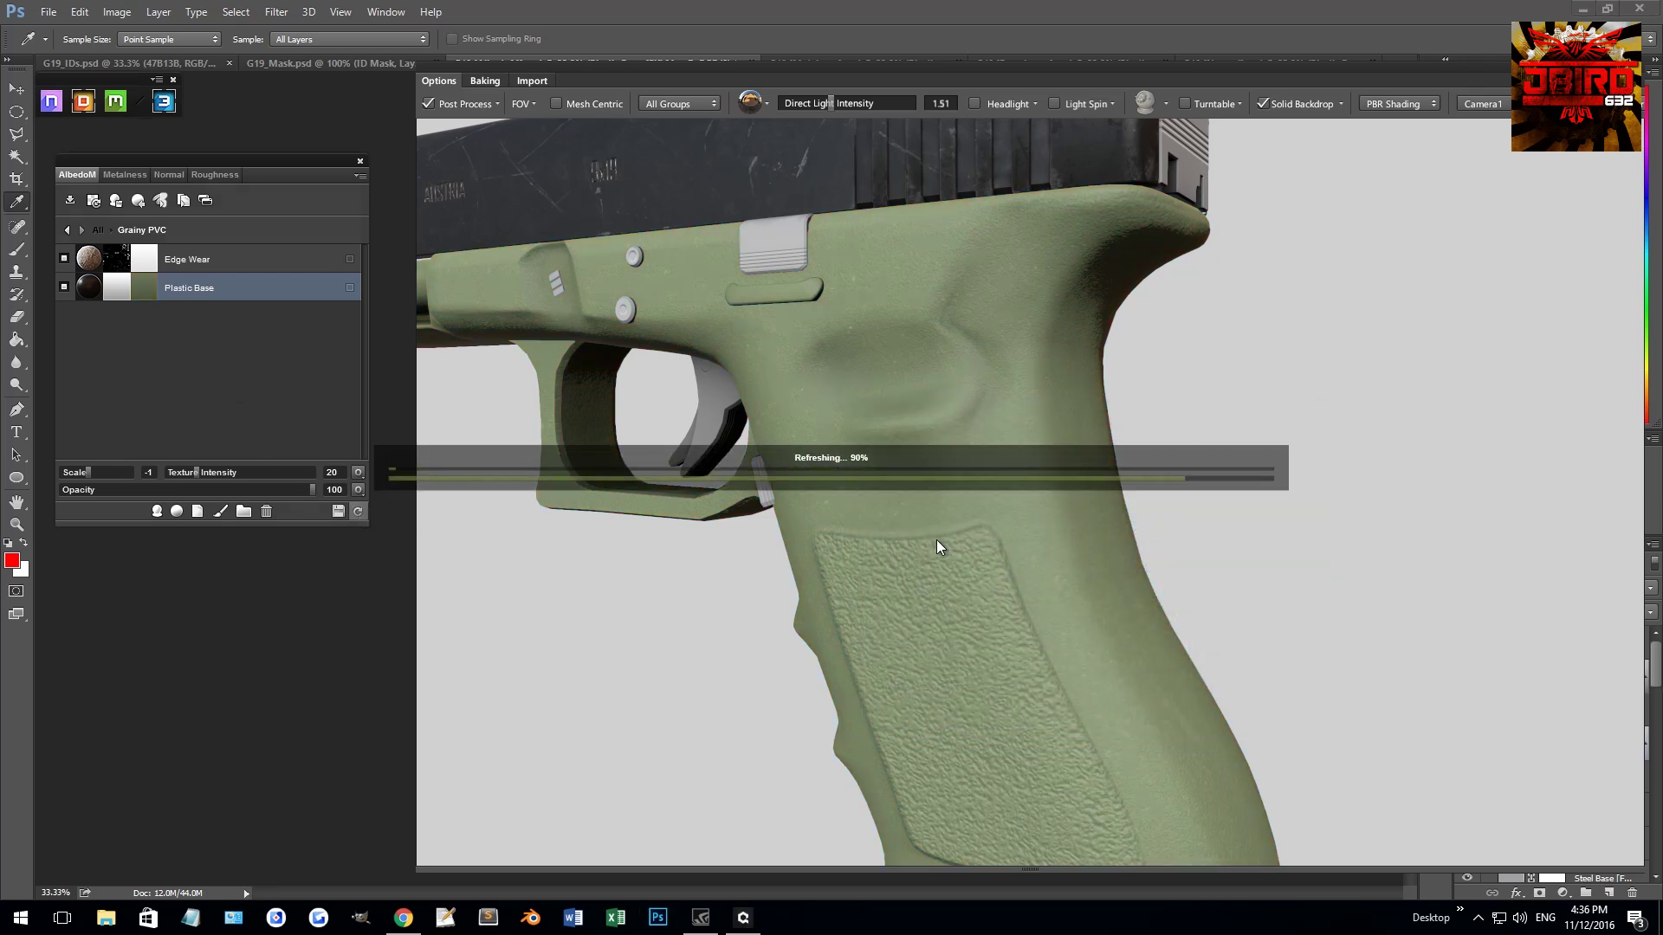
- Darken the Plastic Base albedo colour to green 323929 and refresh the model to inspect the frame
click(145, 289)
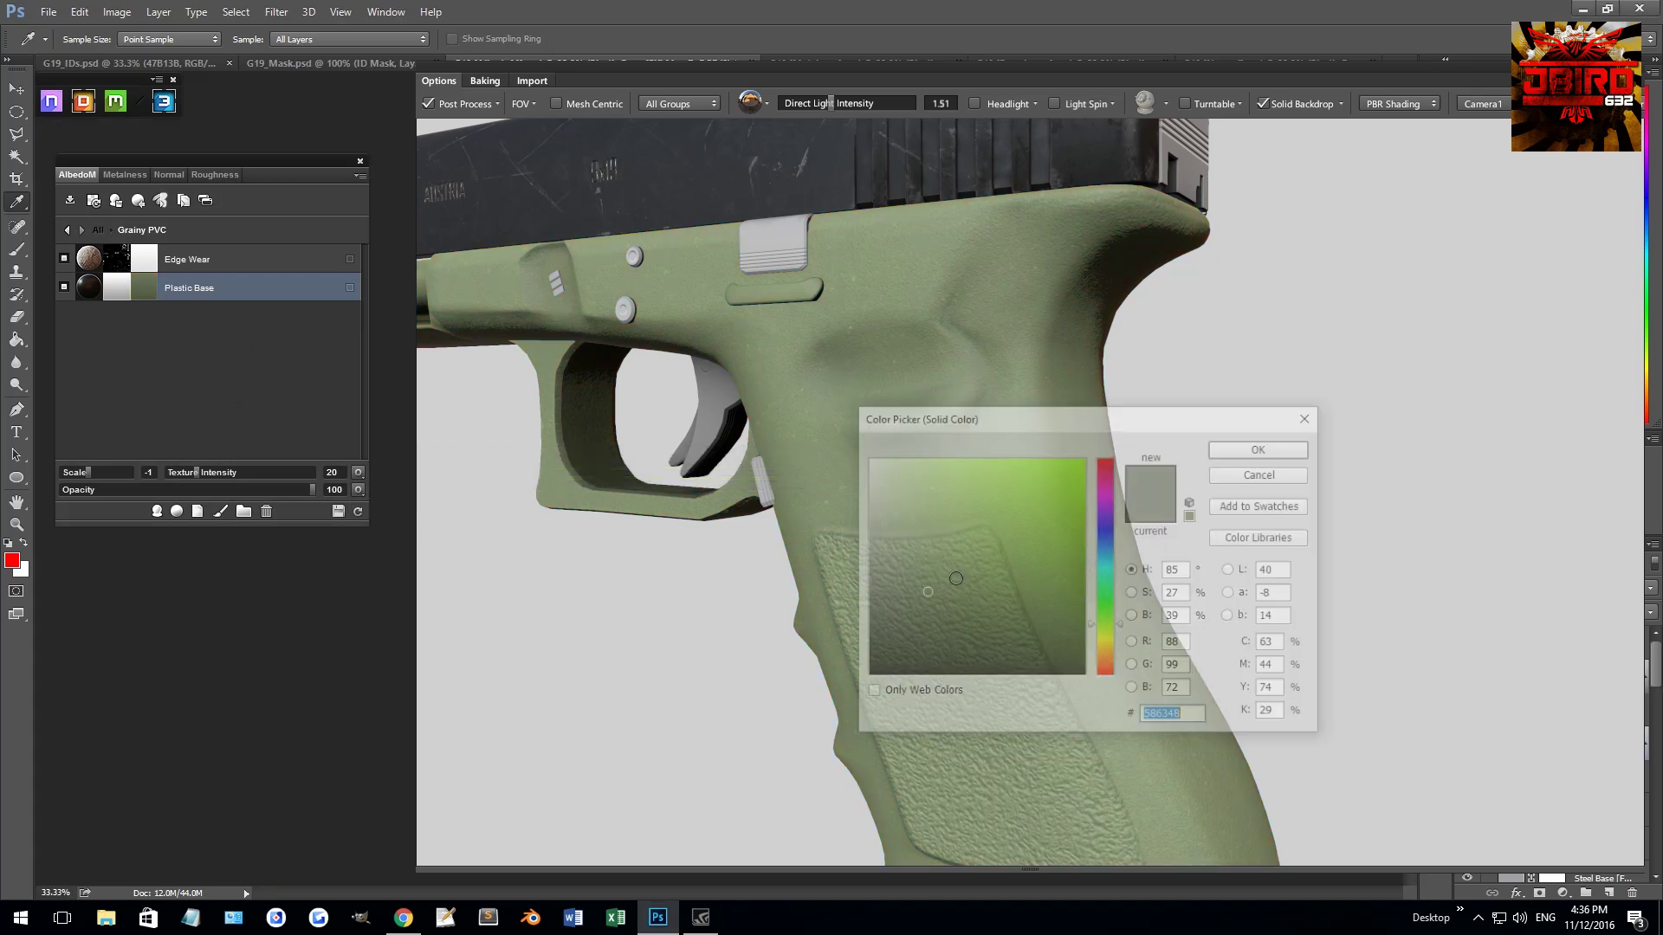
drag(932, 626, 927, 619)
click(1262, 449)
click(358, 512)
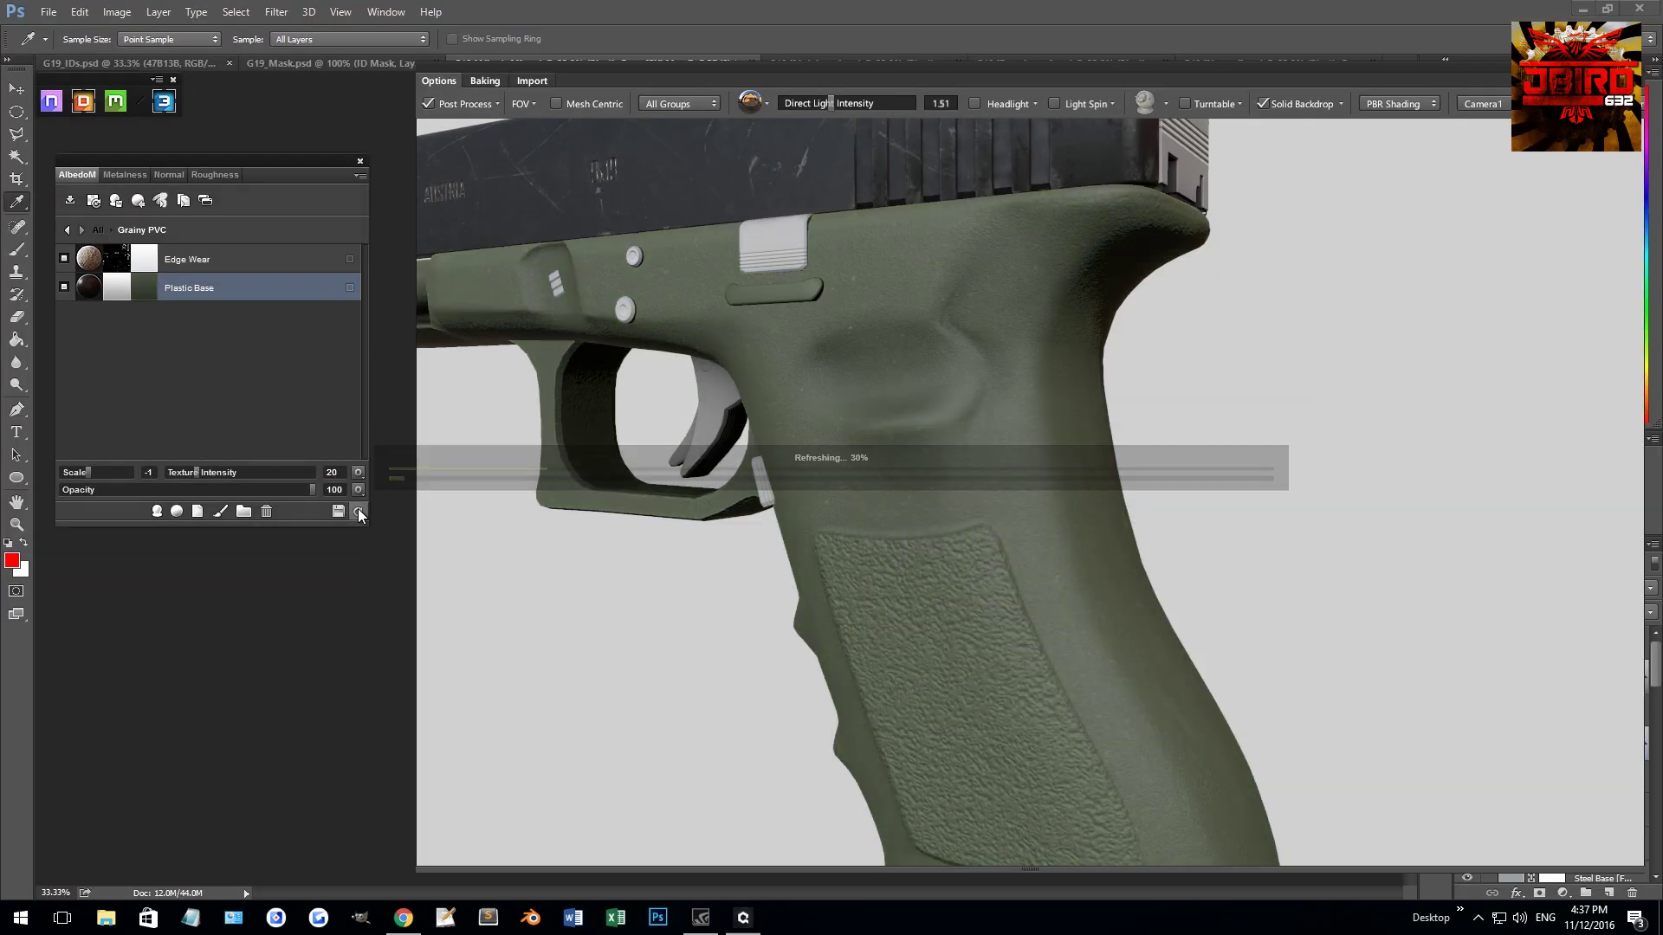
drag(1015, 506, 979, 449)
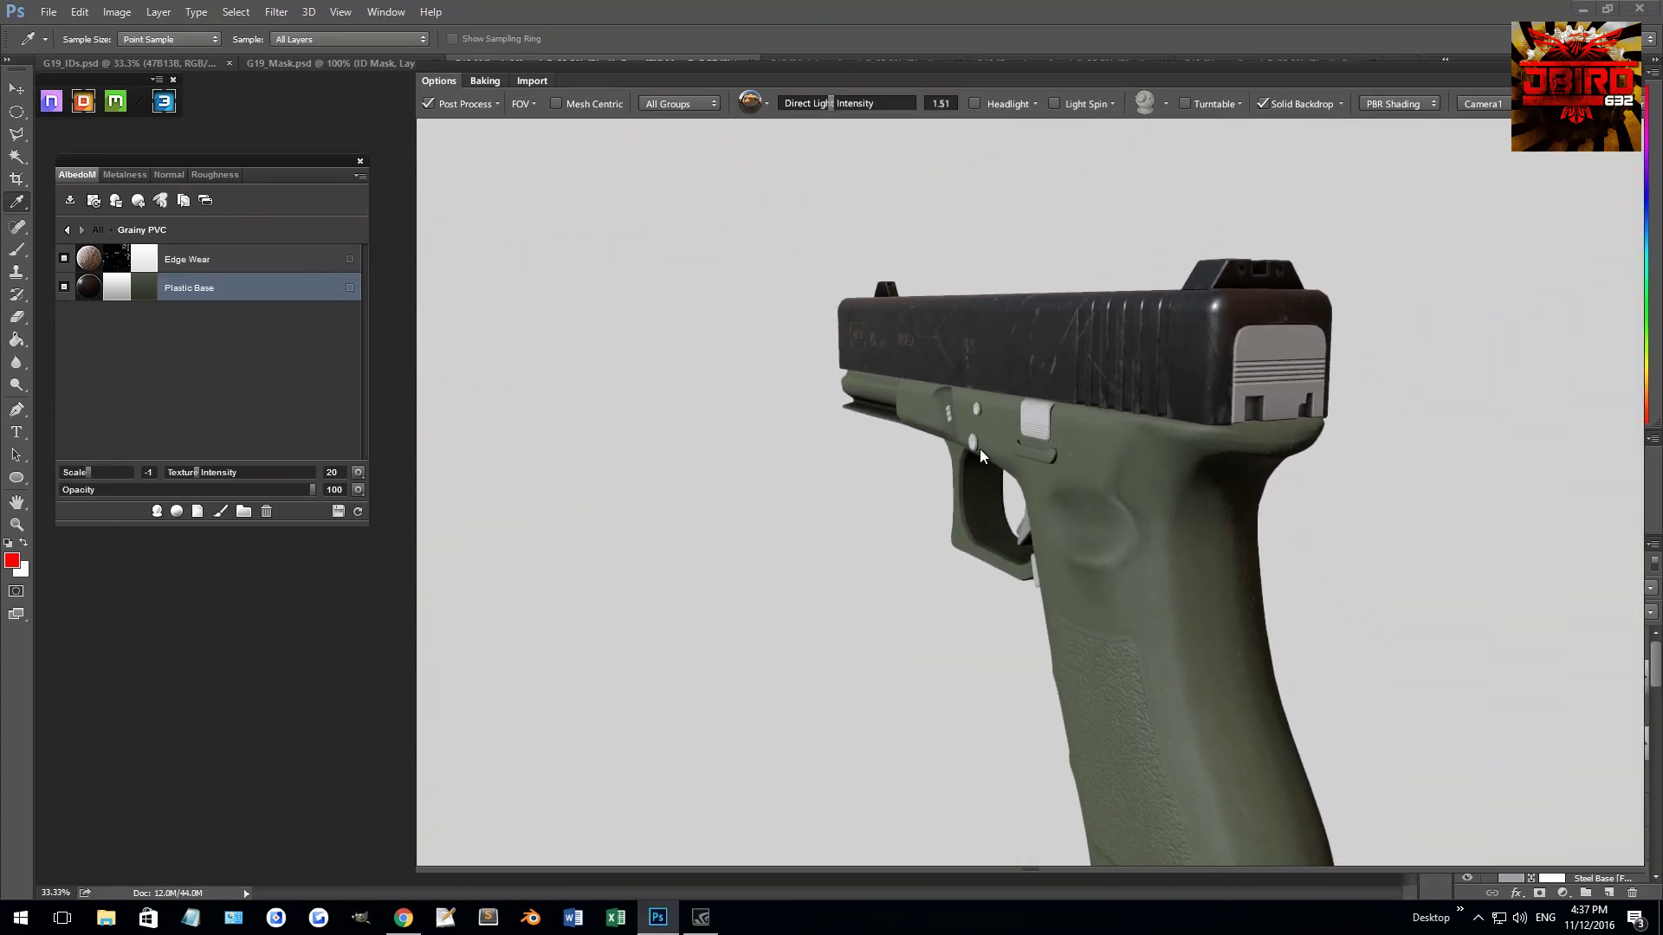
- Change the Plastic Base albedo to a less saturated dark olive green, refresh the model and inspect the frame
click(149, 289)
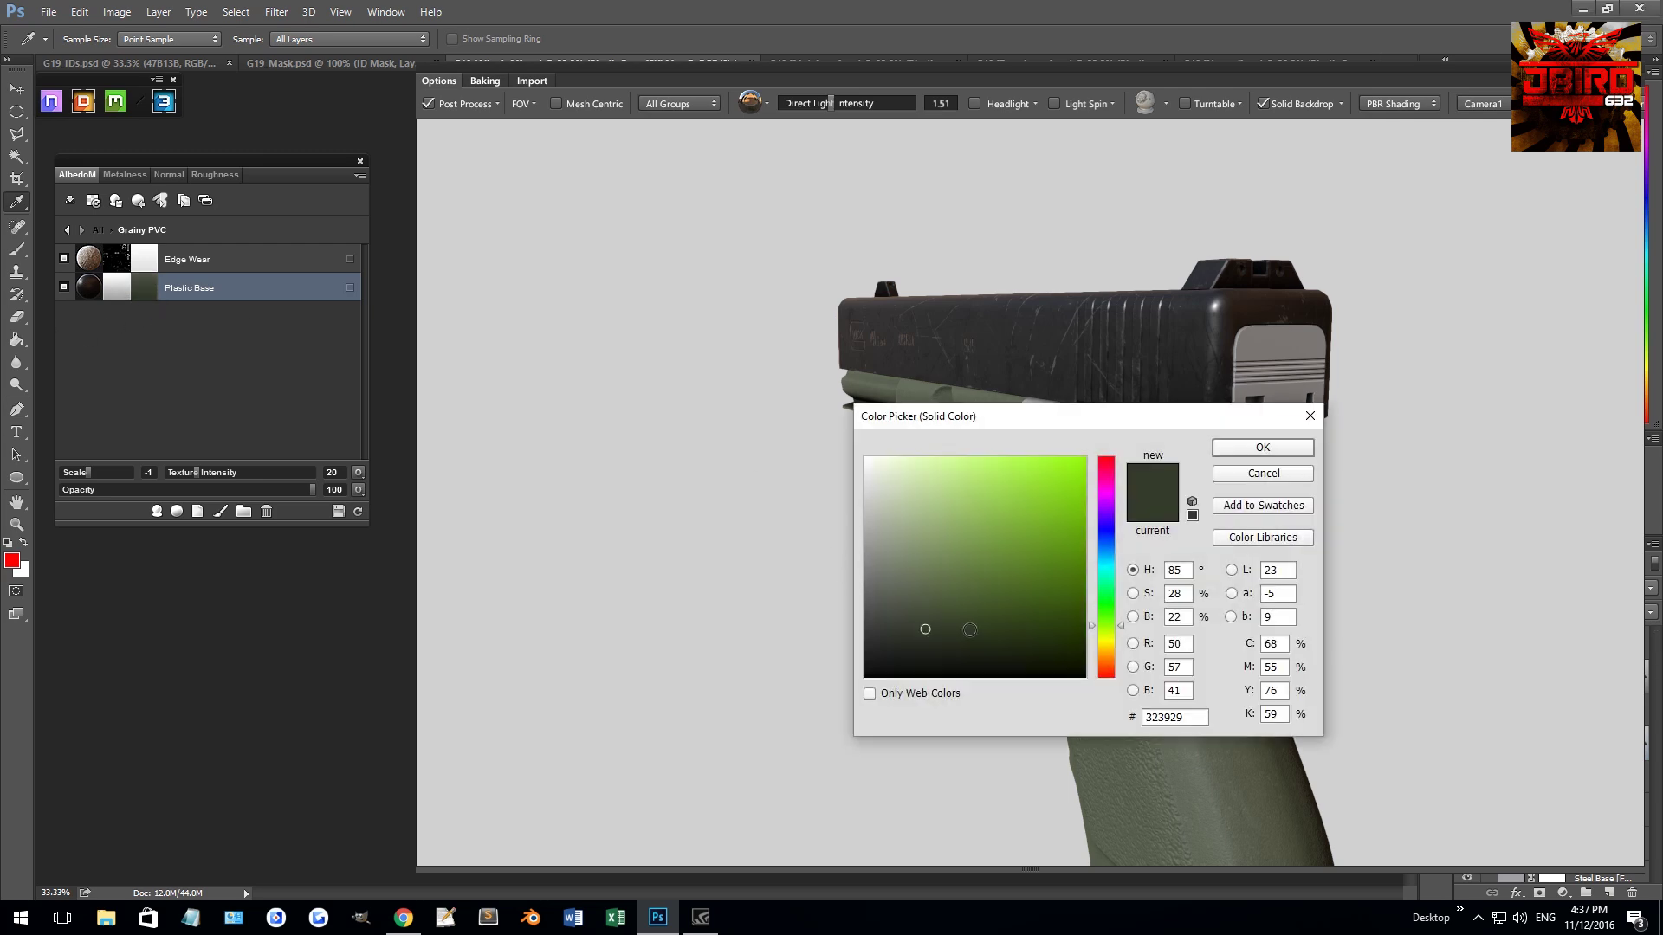
drag(925, 630, 908, 632)
click(1262, 448)
click(358, 511)
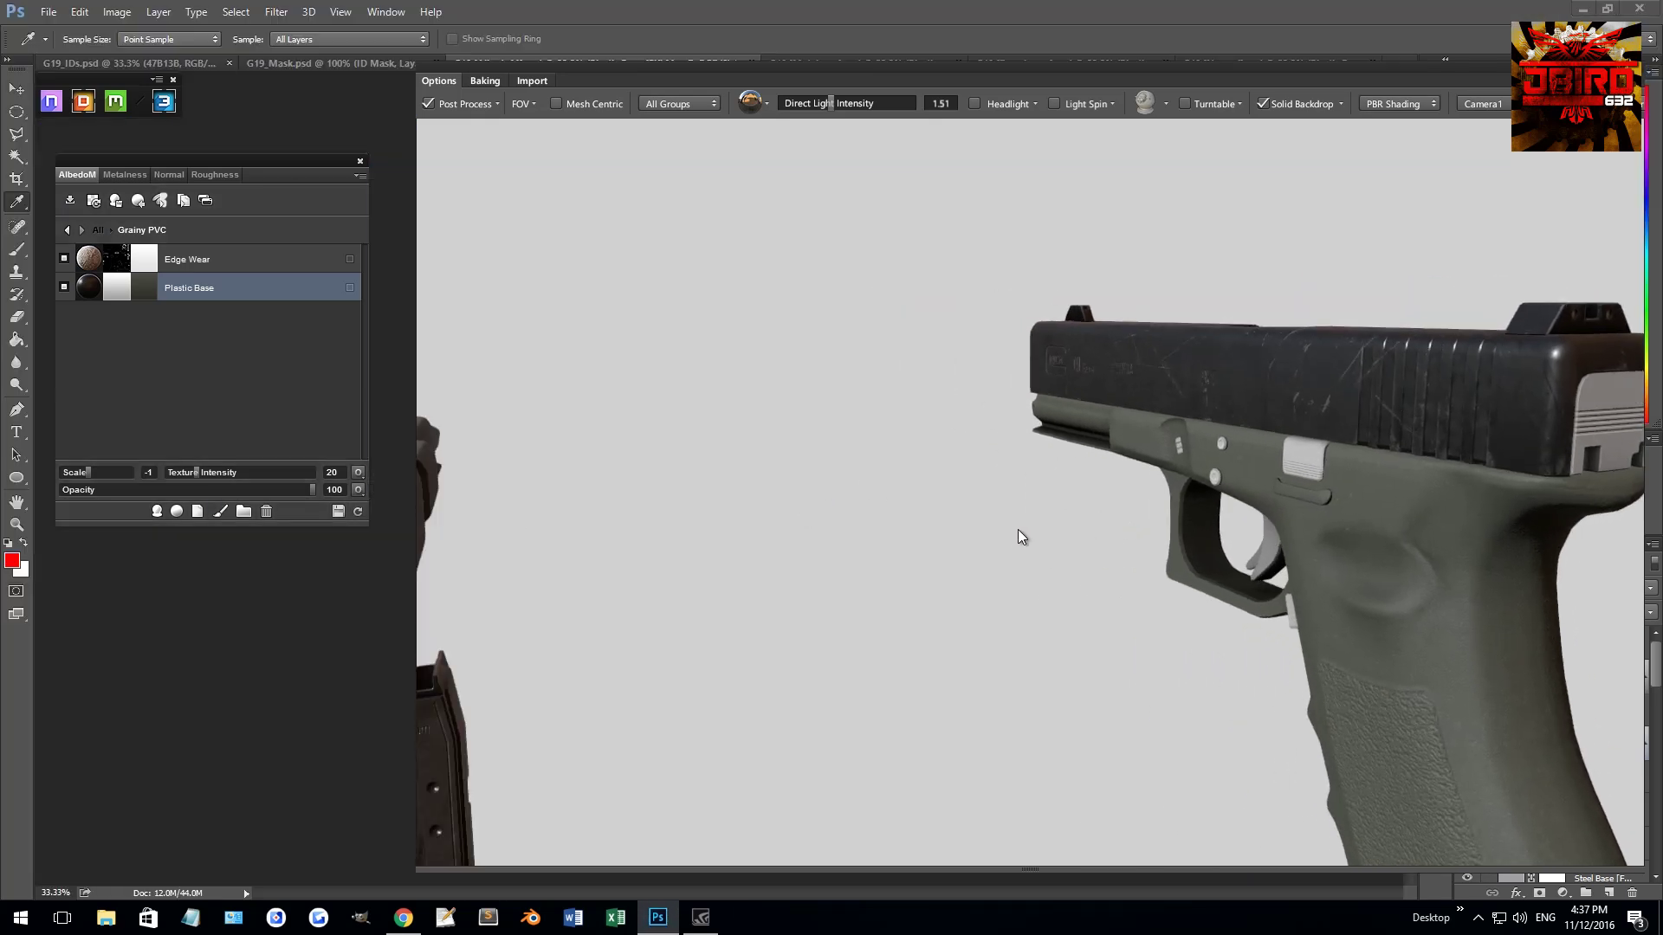
mouse_move(843, 419)
mouse_down()
mouse_move(589, 414)
mouse_move(740, 409)
mouse_move(1004, 491)
mouse_move(918, 543)
mouse_move(853, 532)
mouse_move(1024, 547)
mouse_move(994, 549)
mouse_move(985, 532)
mouse_move(1015, 522)
mouse_move(1001, 526)
mouse_up()
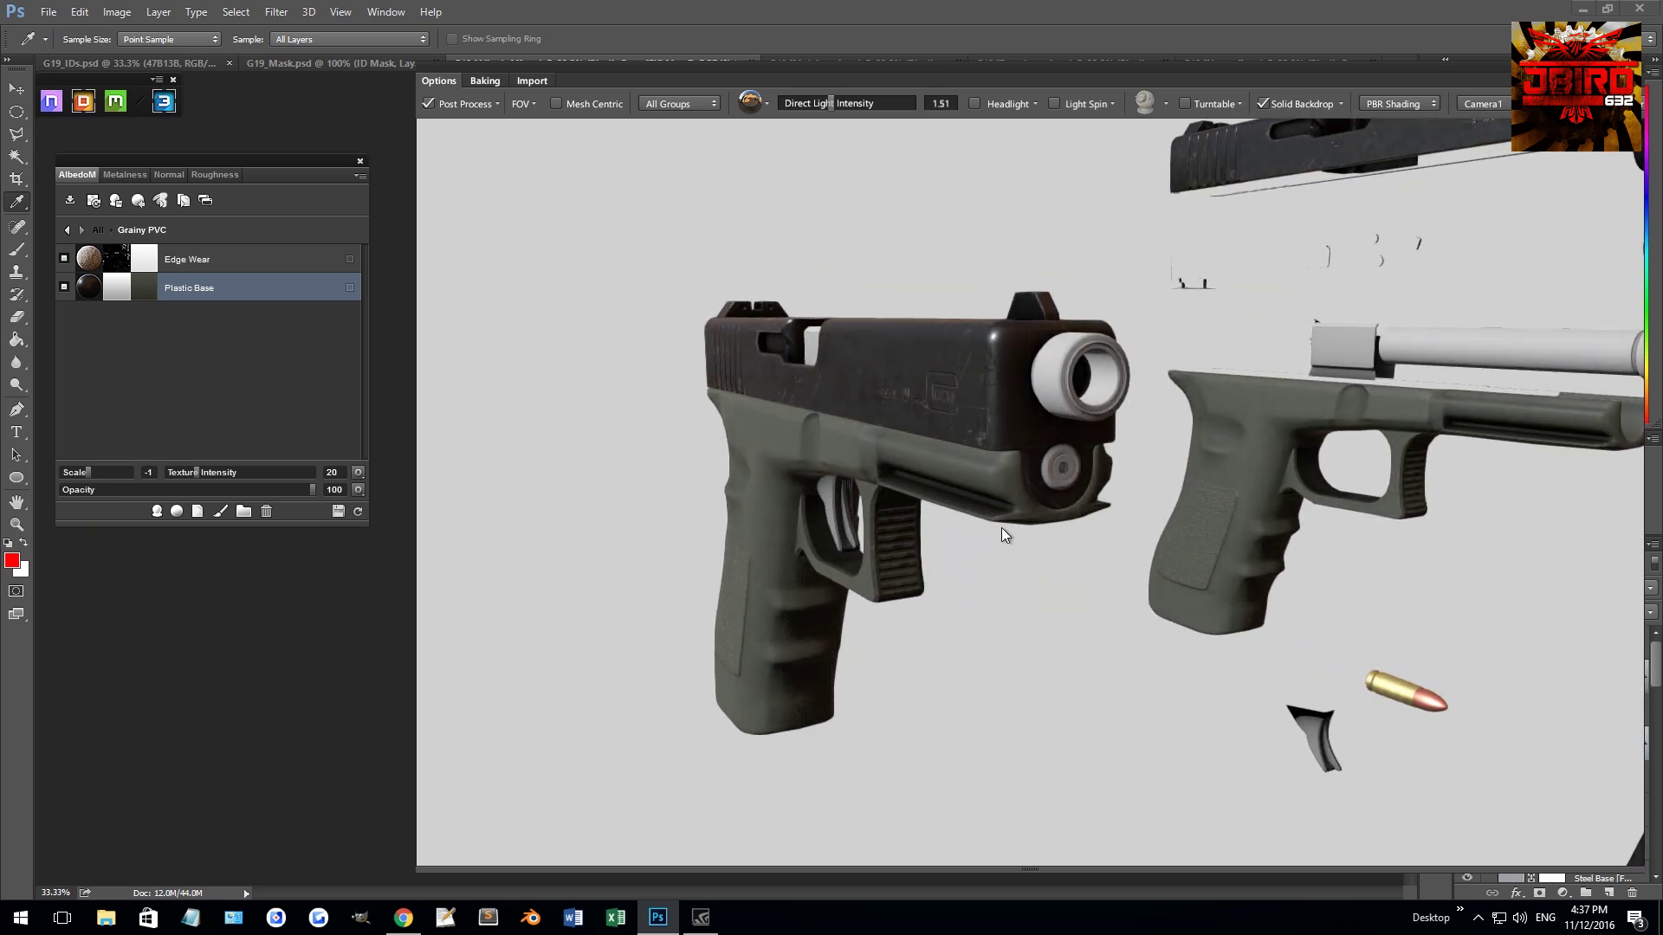
- Raise the metalness of the Plastic Base layer, trying its opacity at 34 before restoring full opacity
click(125, 174)
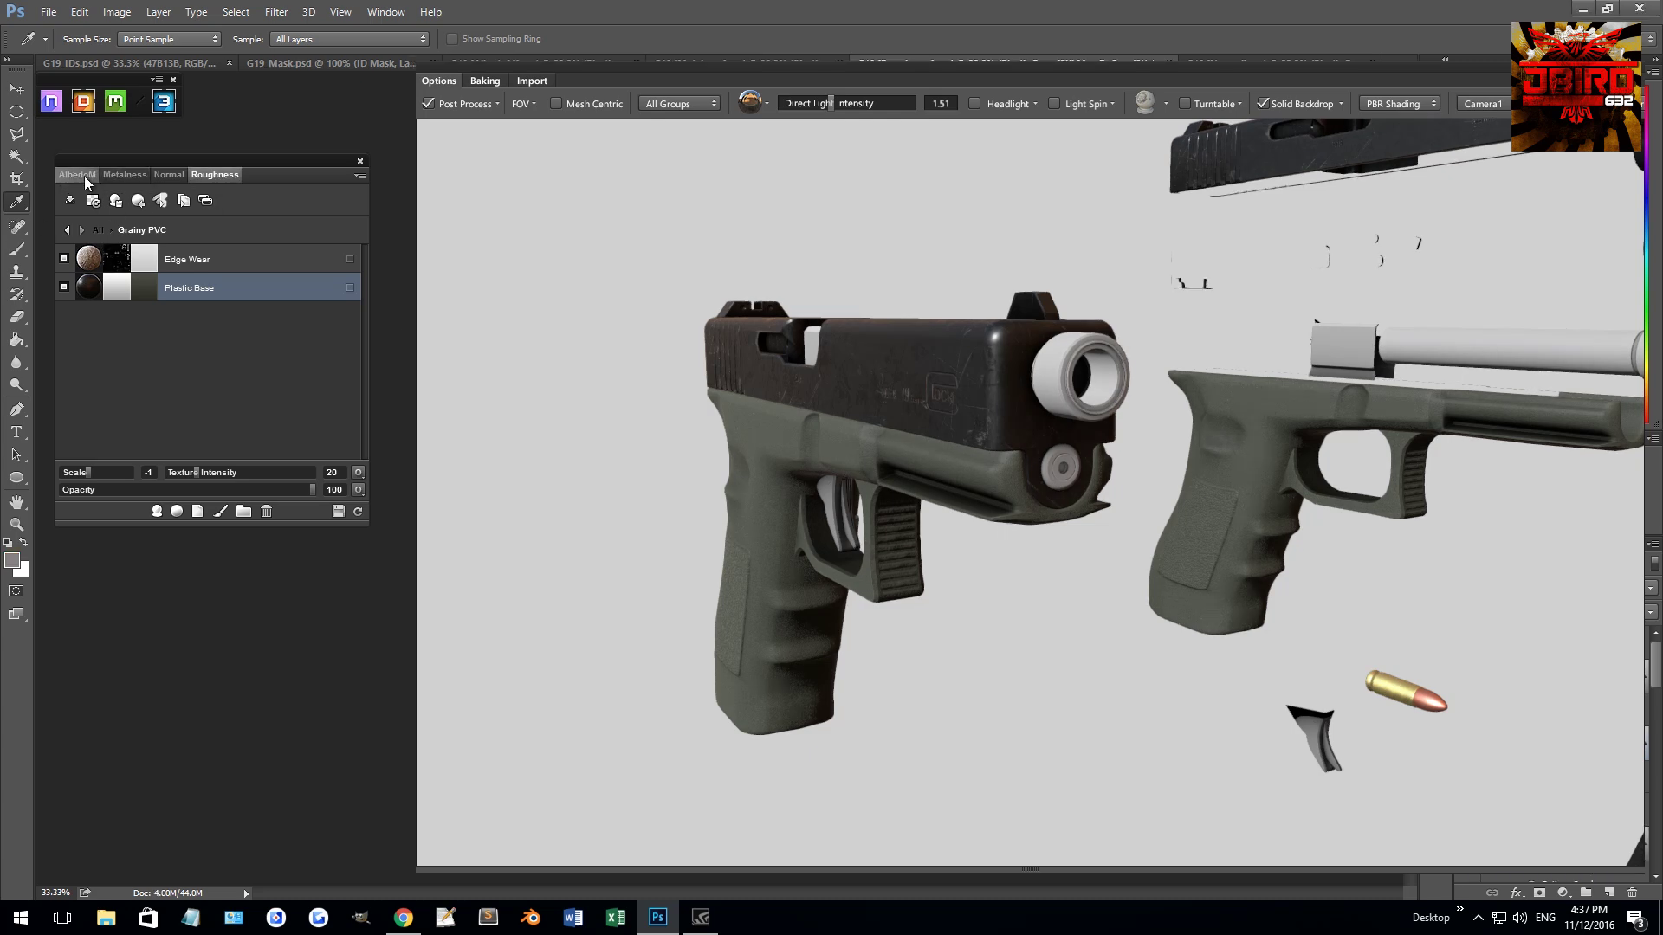
click(144, 287)
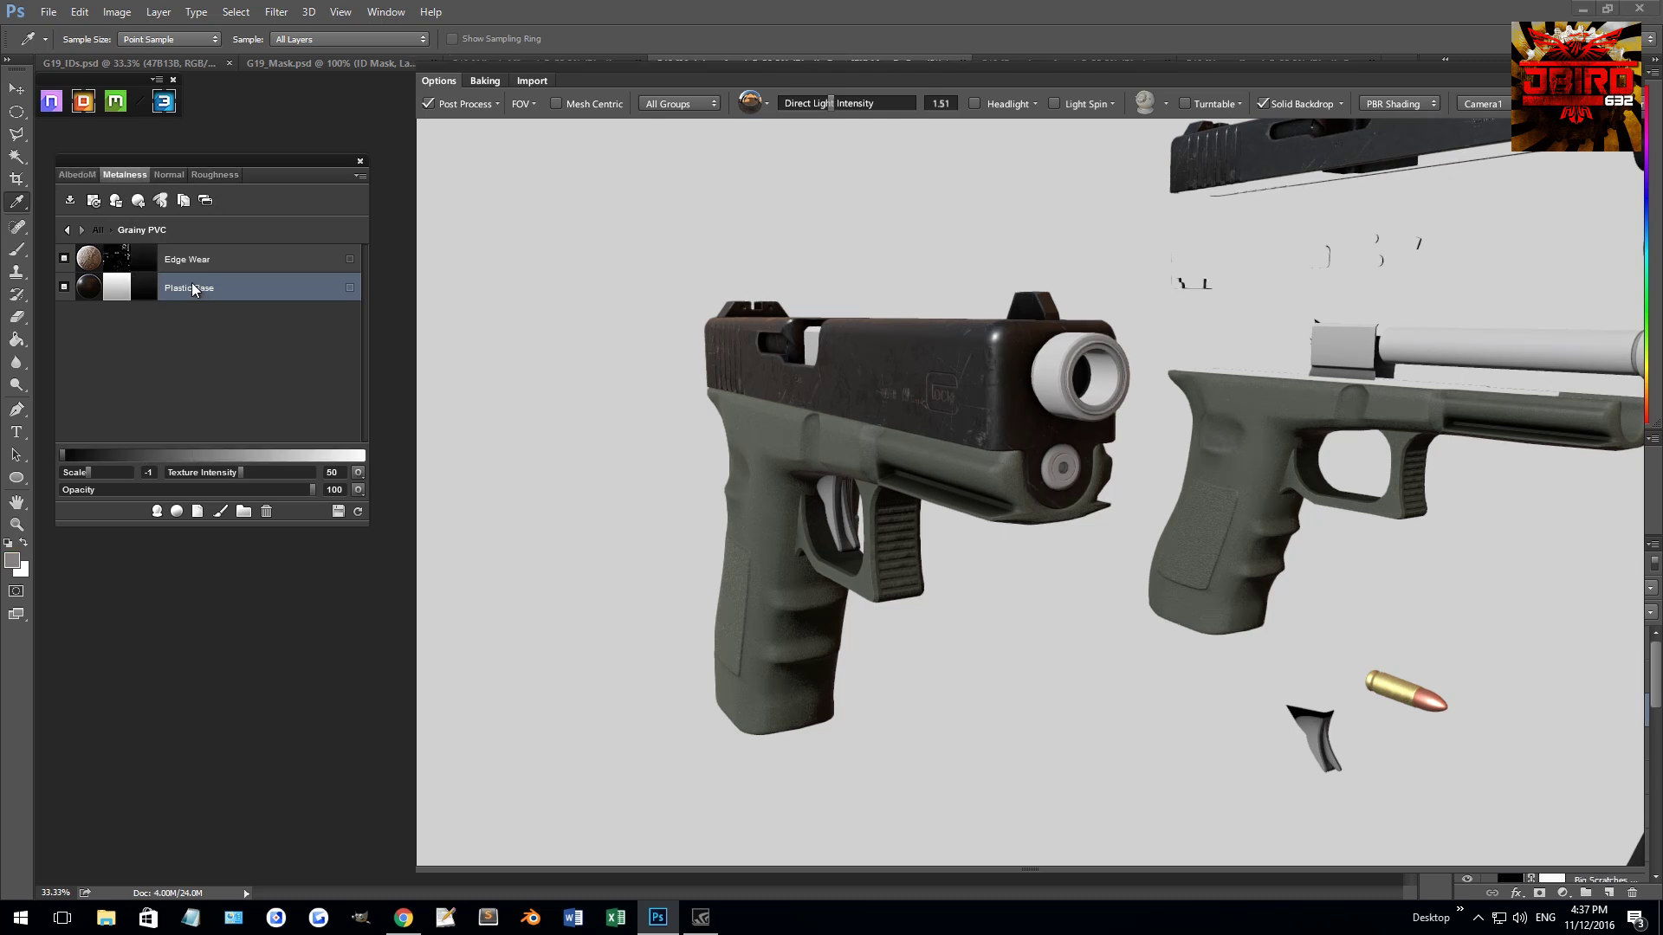
drag(160, 456, 138, 454)
click(220, 490)
drag(213, 492, 144, 485)
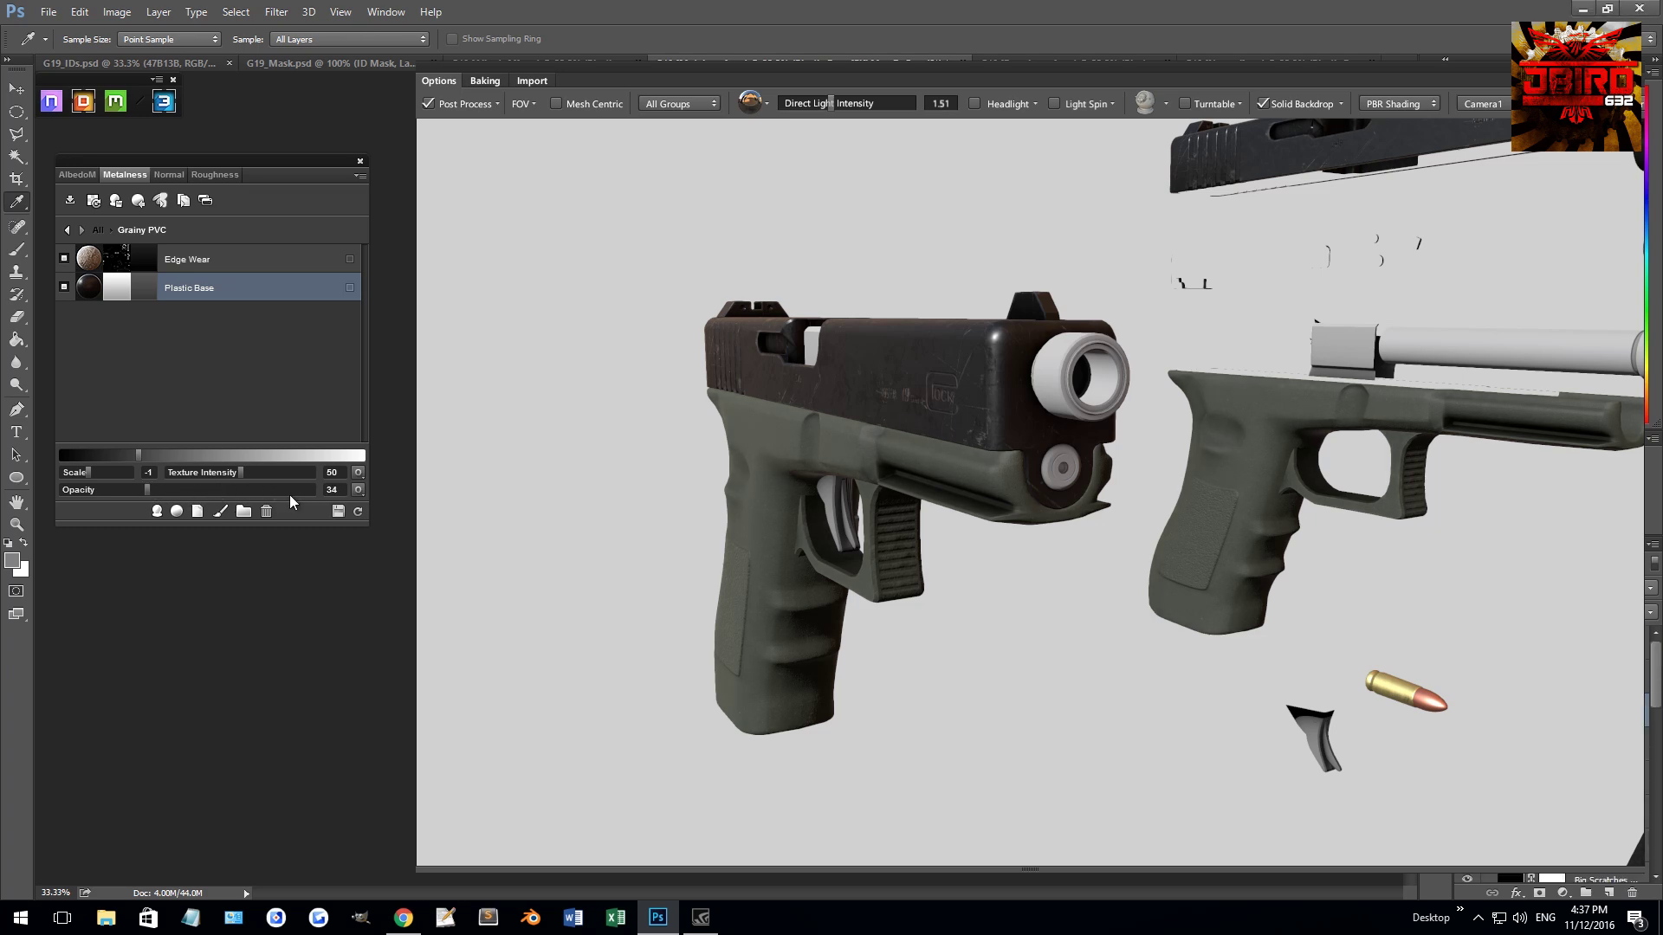
click(314, 491)
- Set the Edge Wear layer's metalness opacity to 38 and inspect the pistol's side
click(208, 253)
click(157, 490)
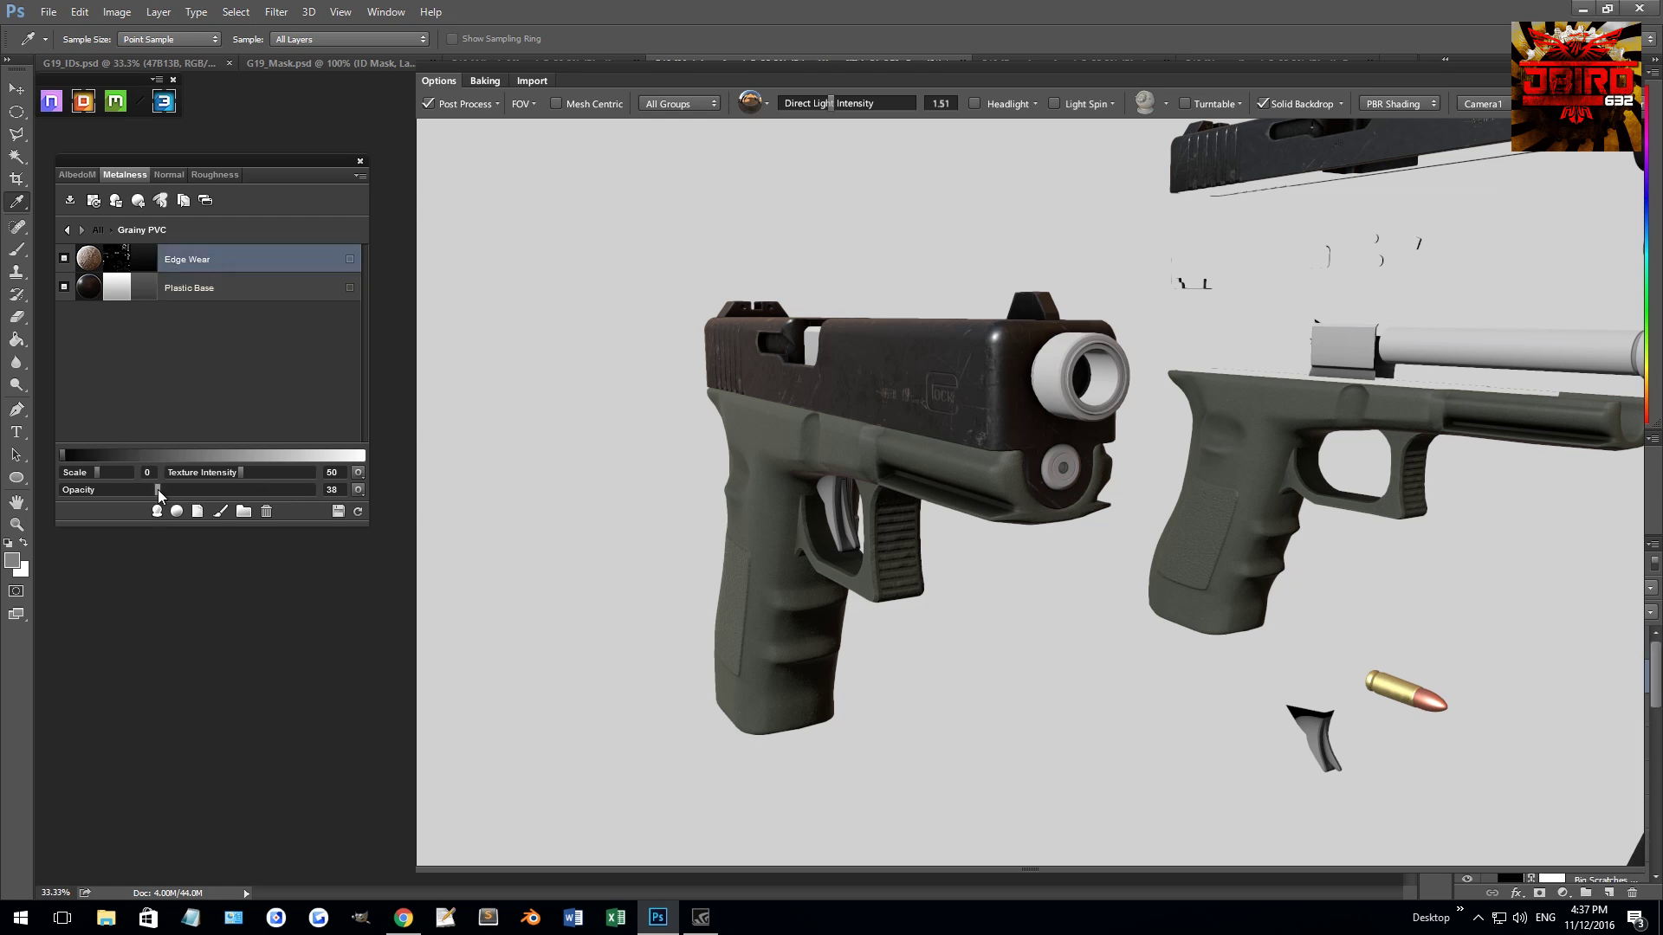
scroll(906, 485, up, 5)
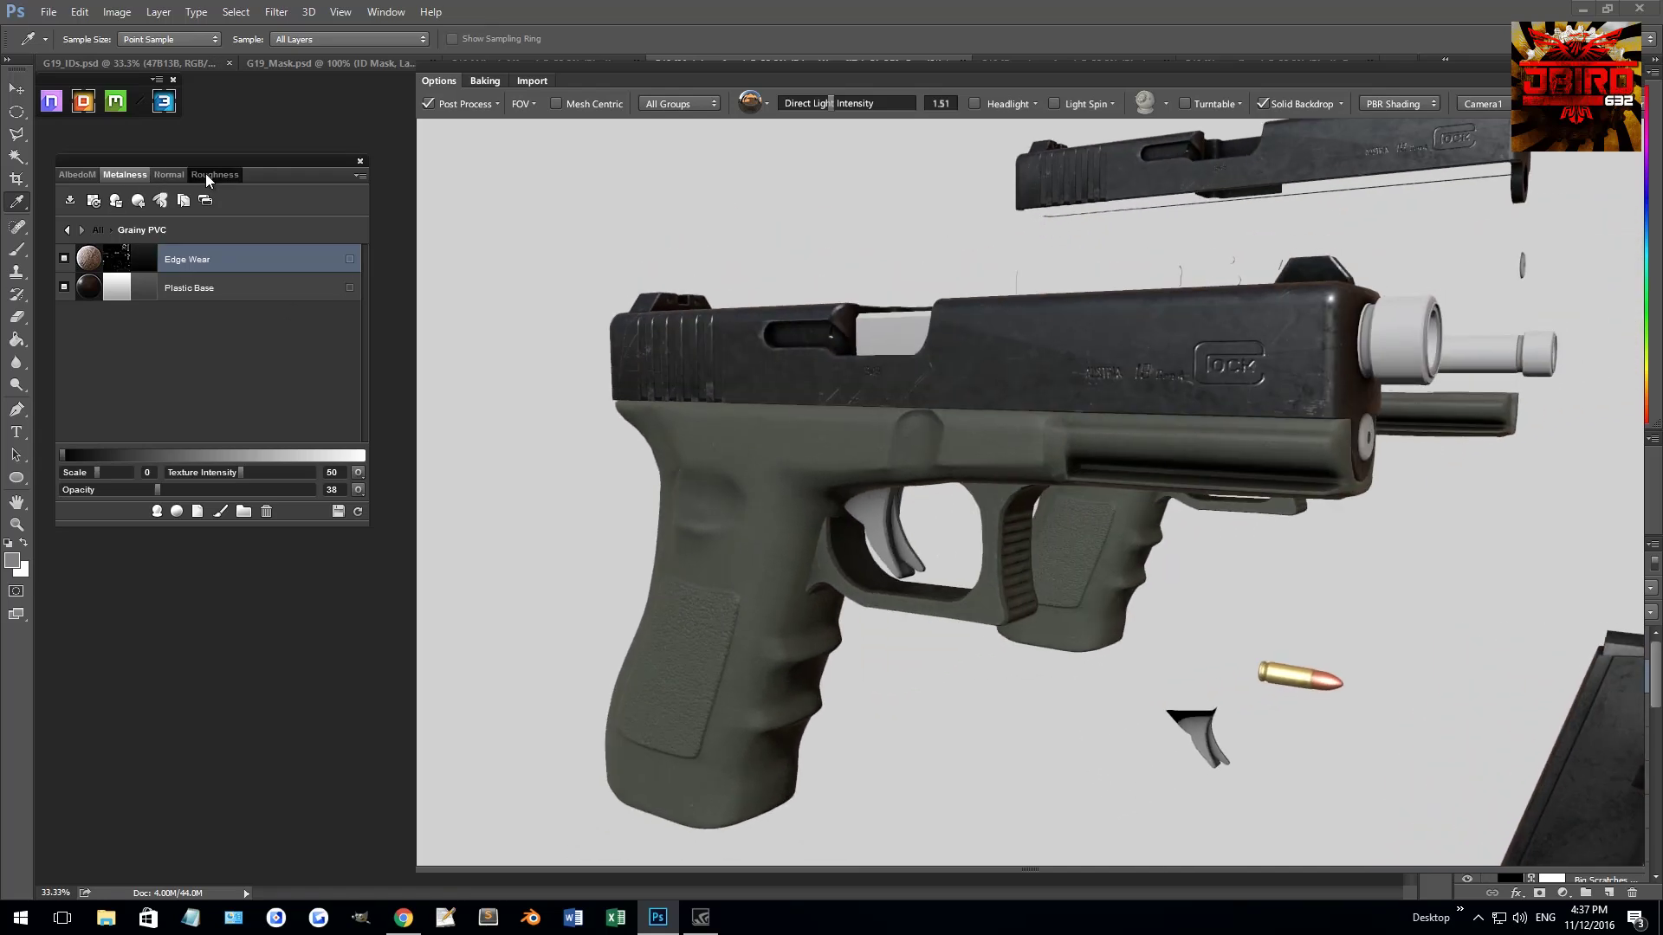
- Darken the Plastic Base layer's roughness value in stages to make the frame glossier
click(205, 174)
click(160, 289)
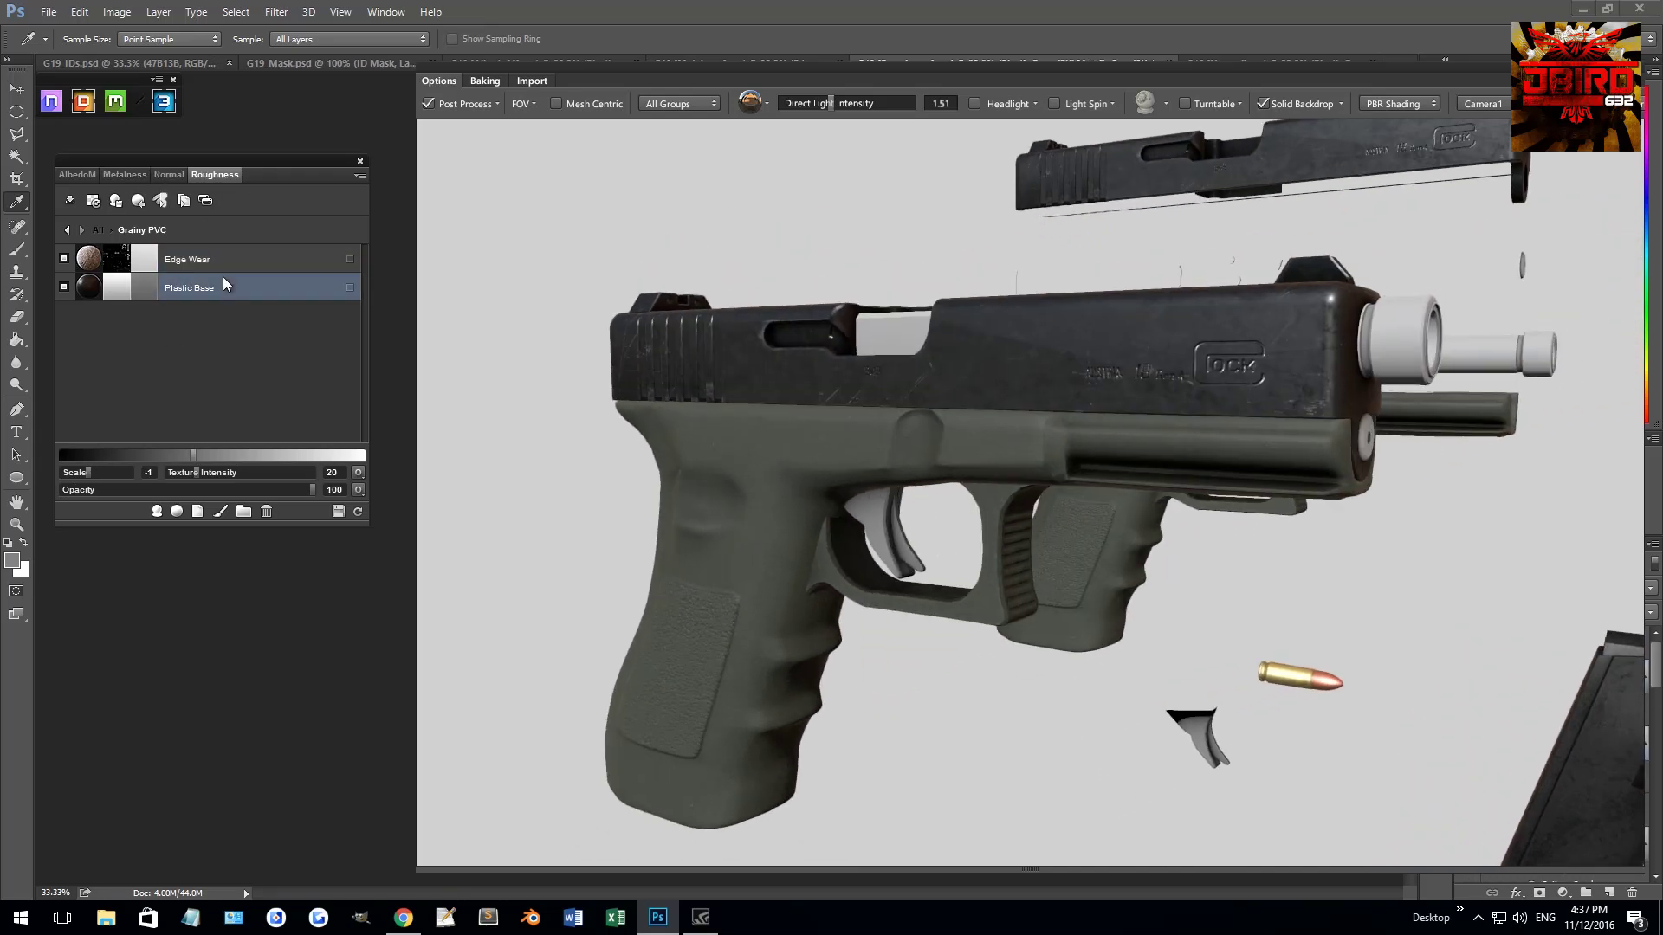
click(217, 262)
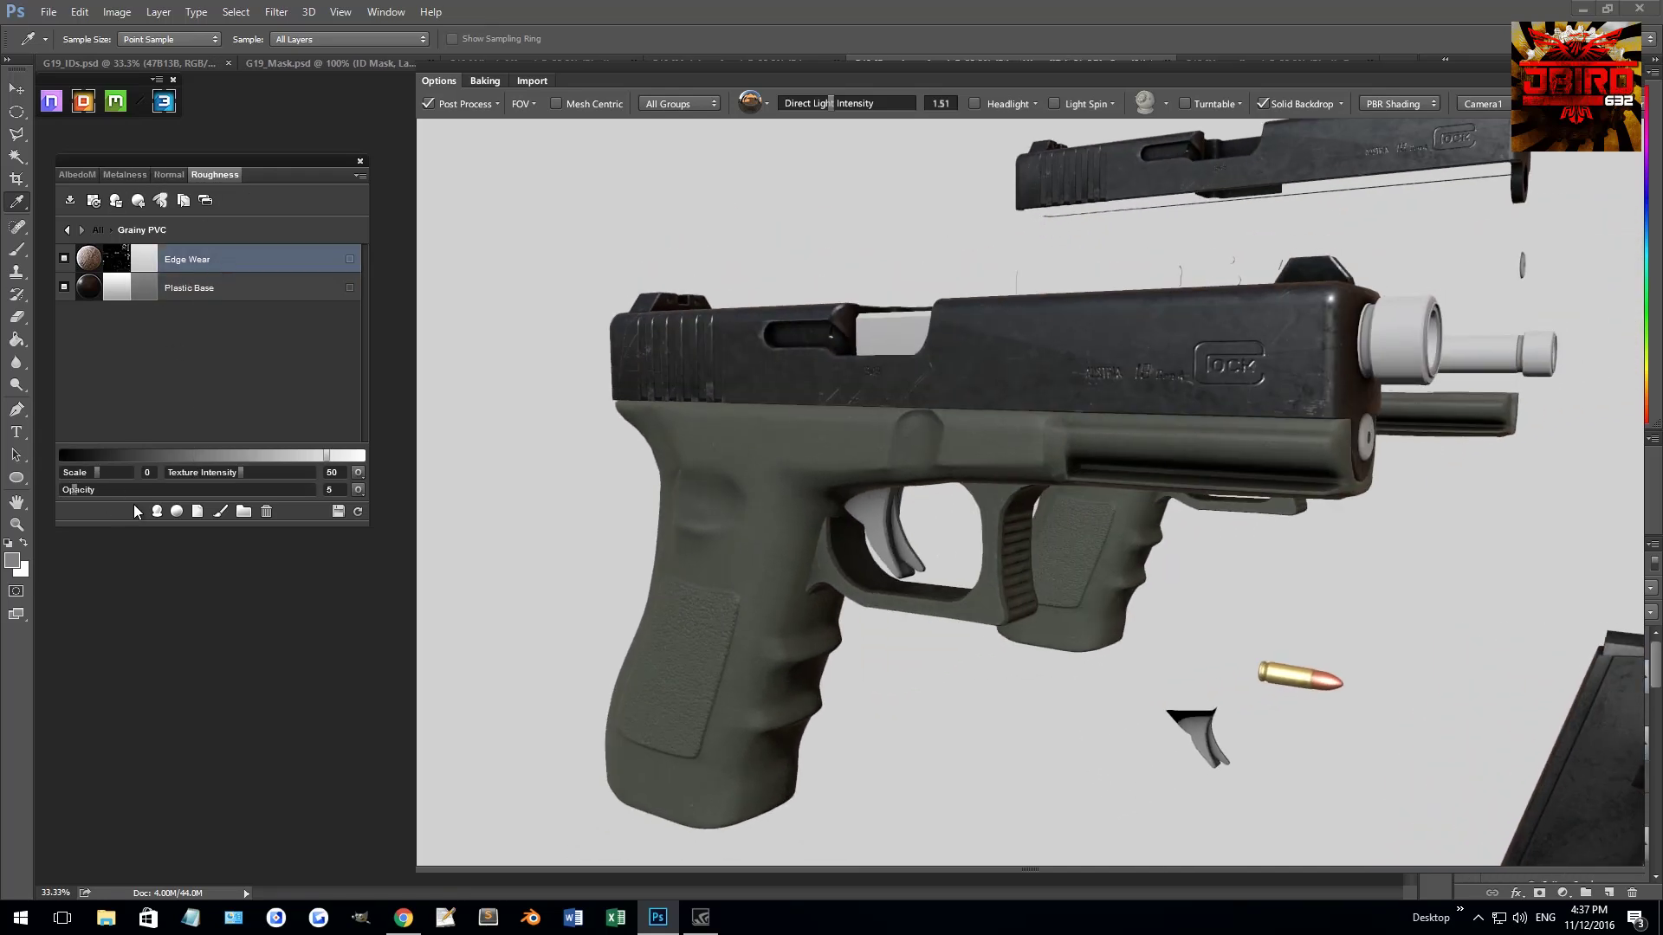
click(197, 293)
click(151, 455)
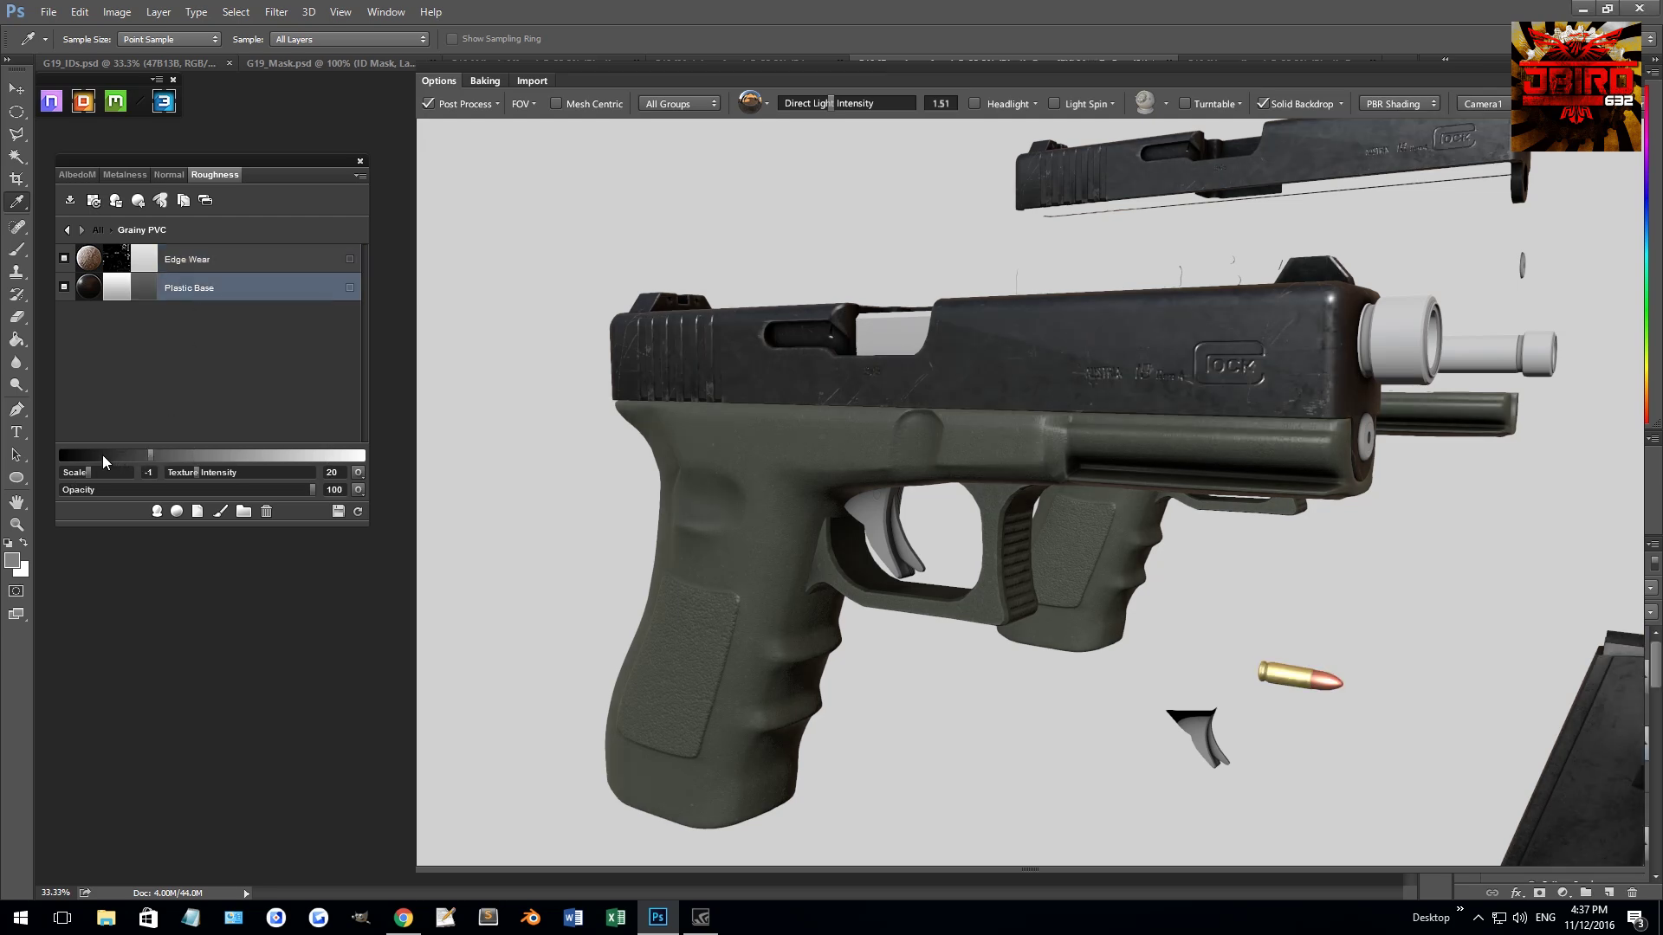
click(137, 455)
click(123, 453)
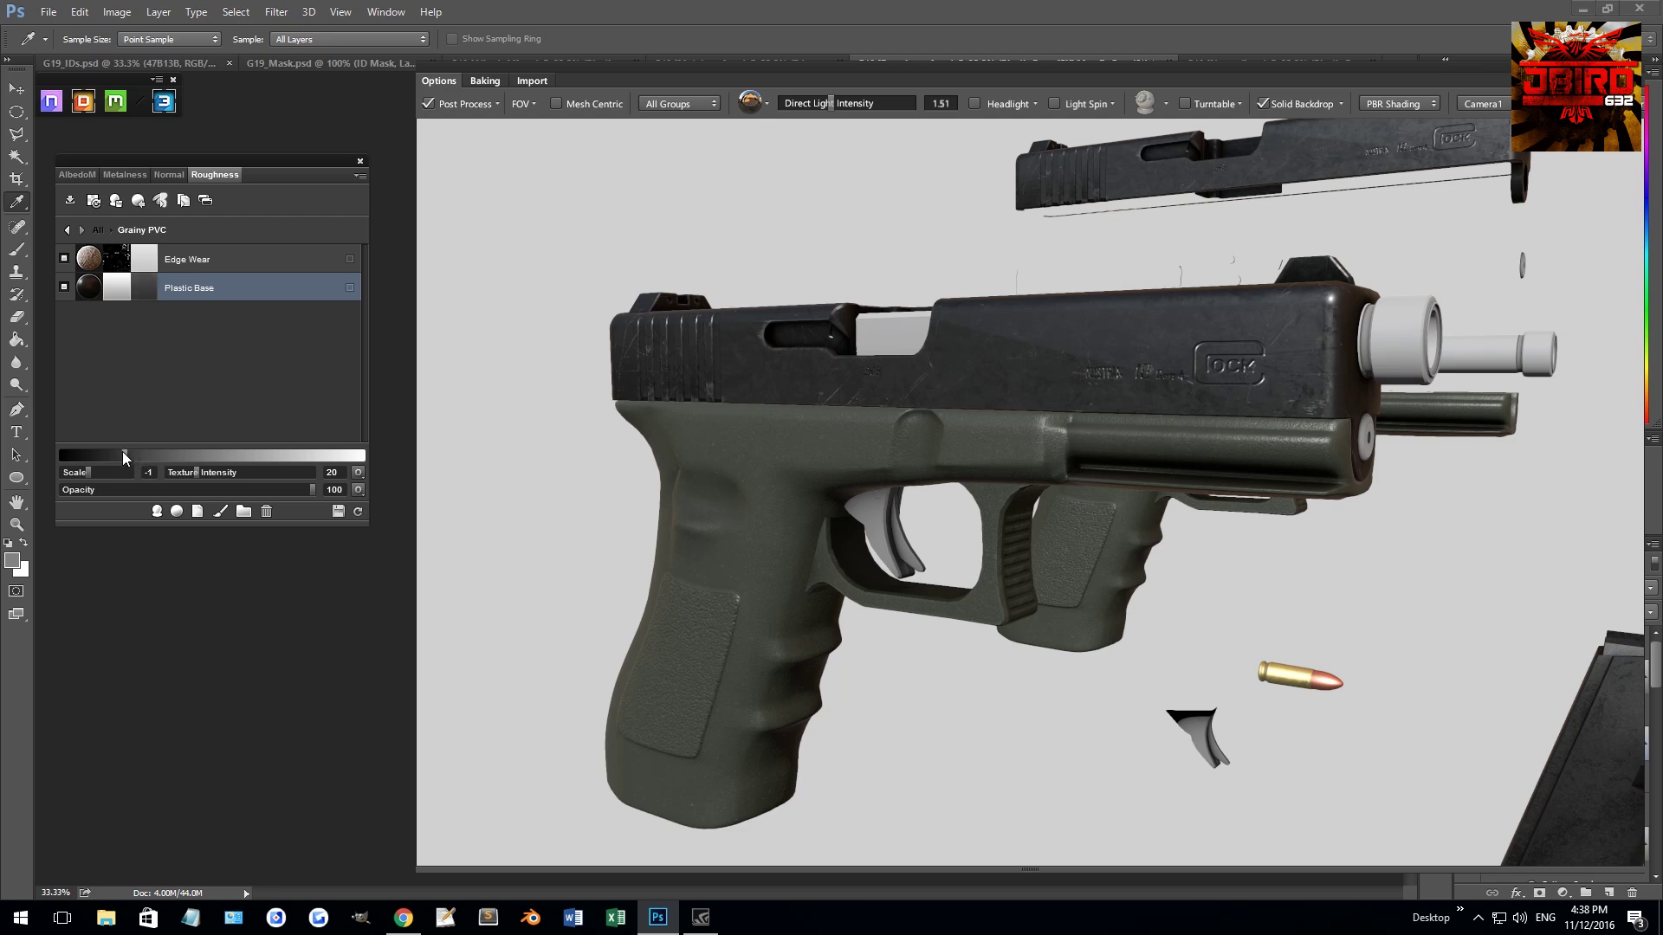
- Inspect the frame's gloss and fine-tune the Plastic Base roughness to a slightly lighter value
drag(934, 532, 892, 536)
drag(1375, 608, 1343, 590)
click(138, 454)
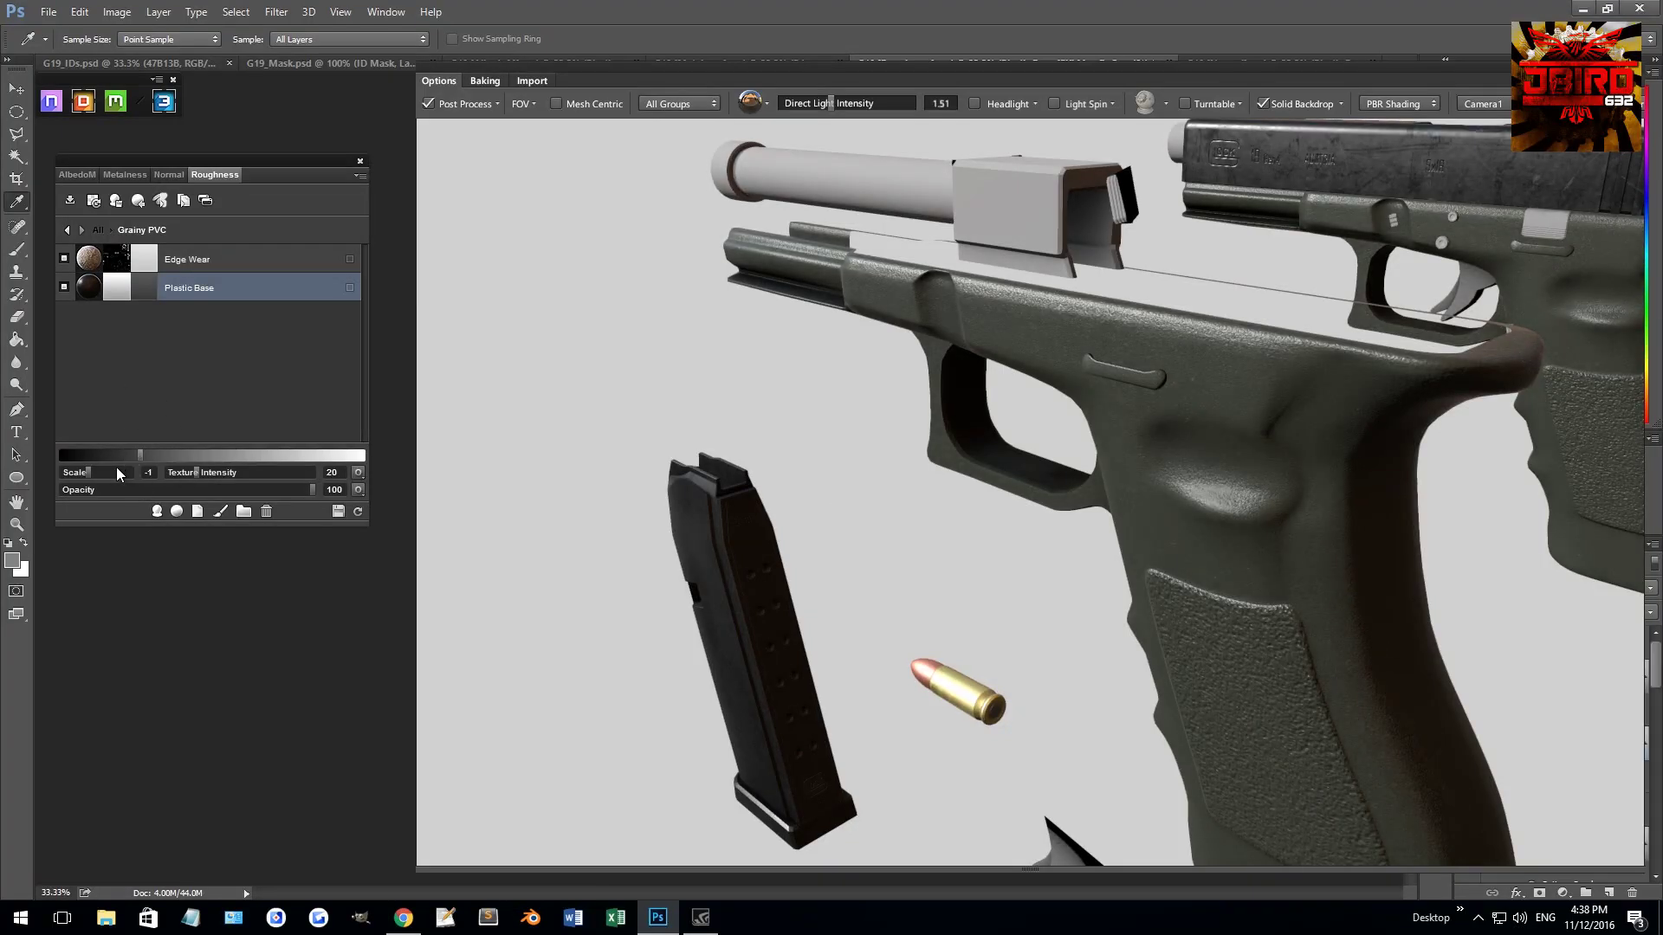
click(135, 454)
drag(1141, 352, 1128, 468)
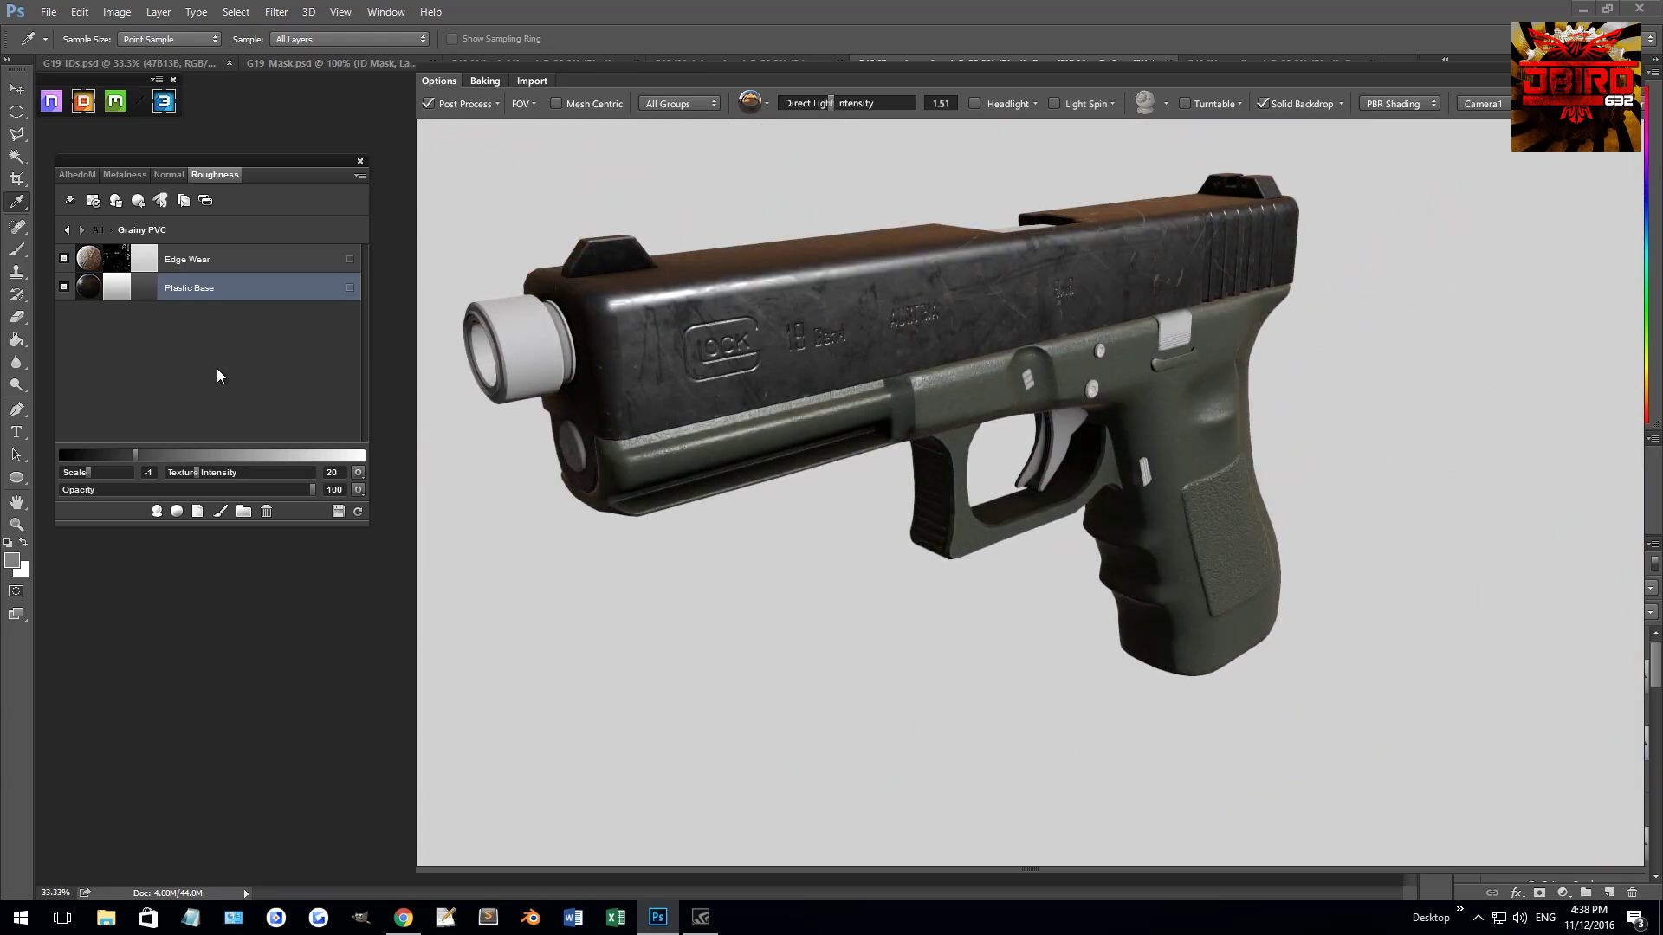
drag(991, 426, 960, 444)
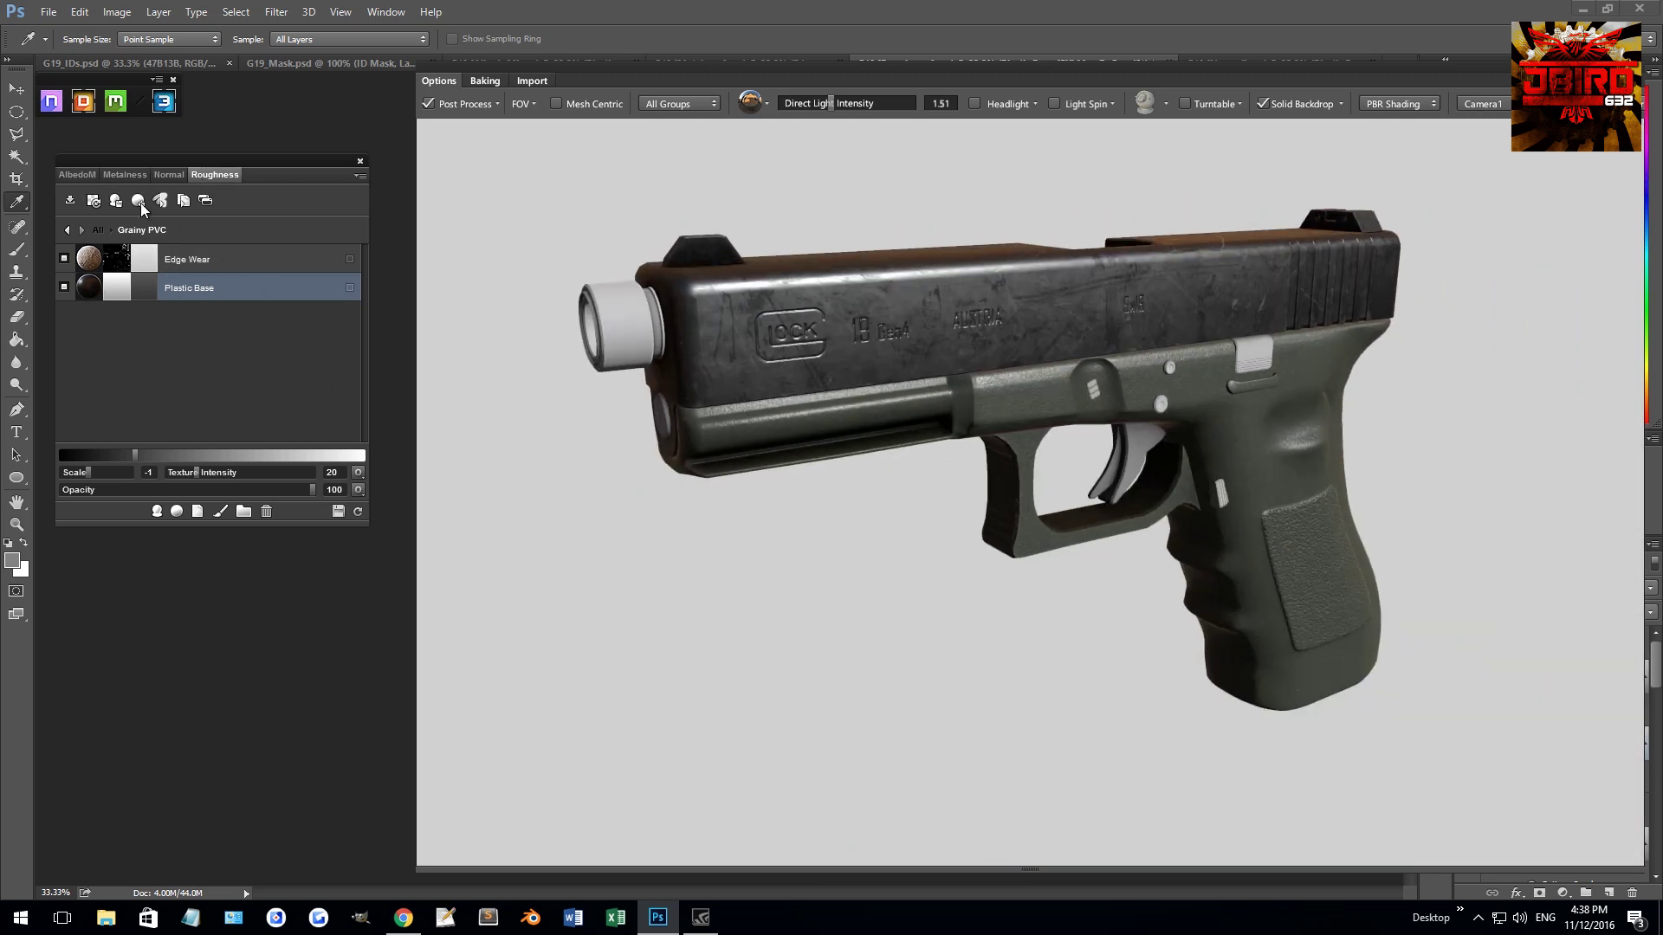
- Set the albedo texture scale of the Plastic Base layer to 0
click(76, 175)
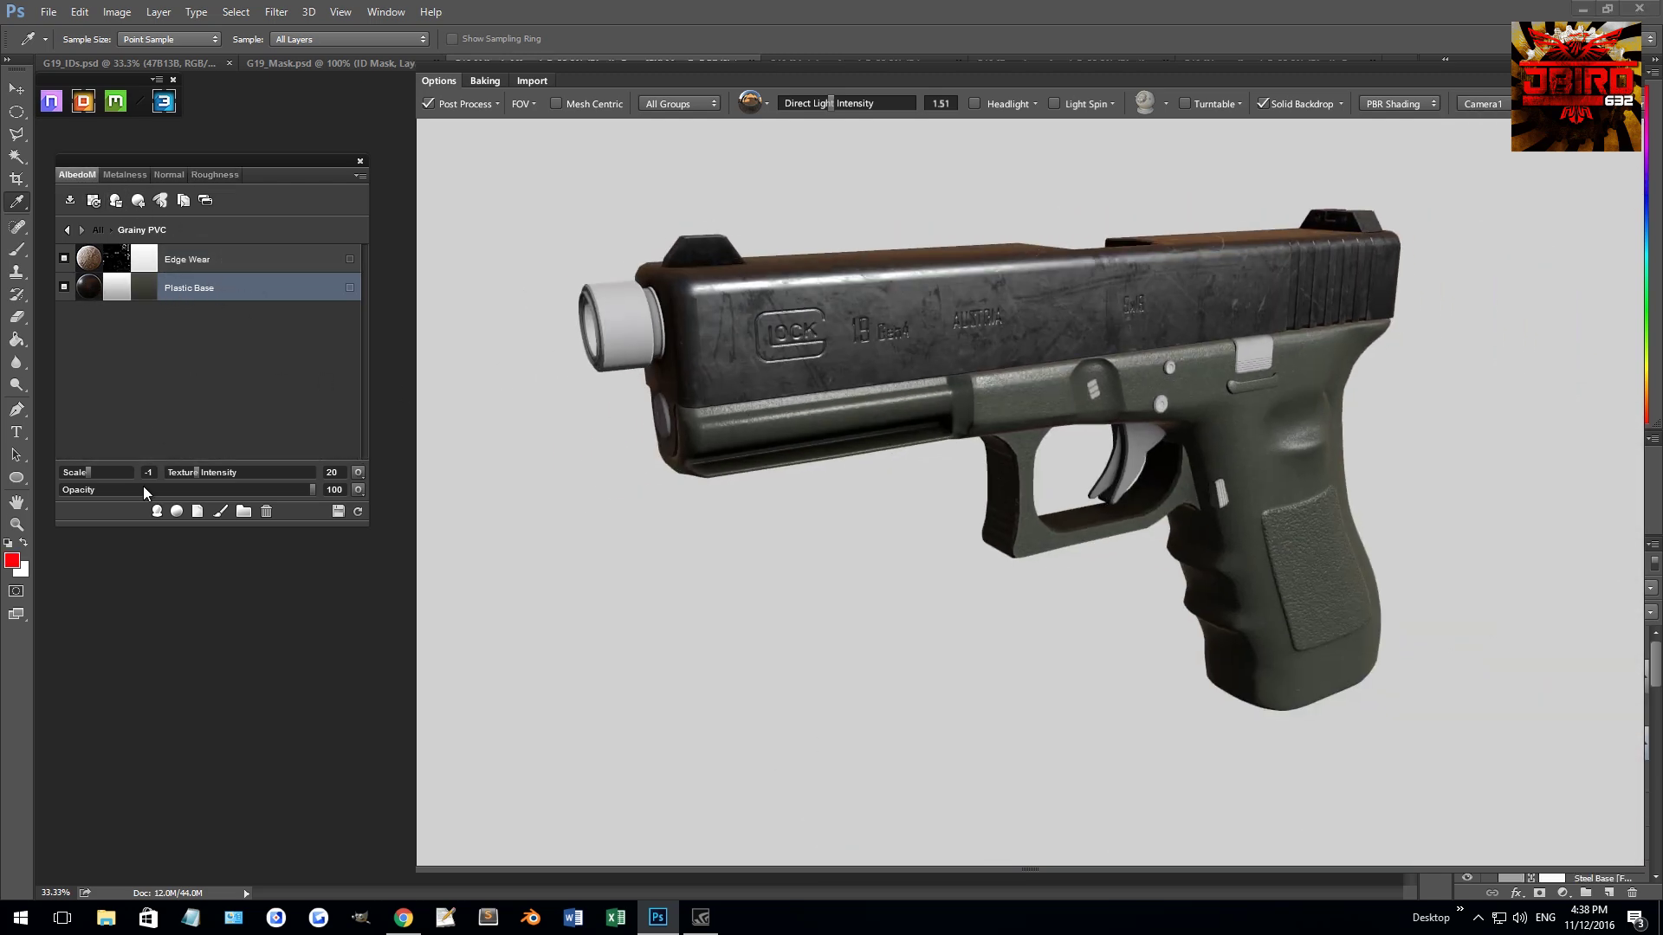
click(95, 475)
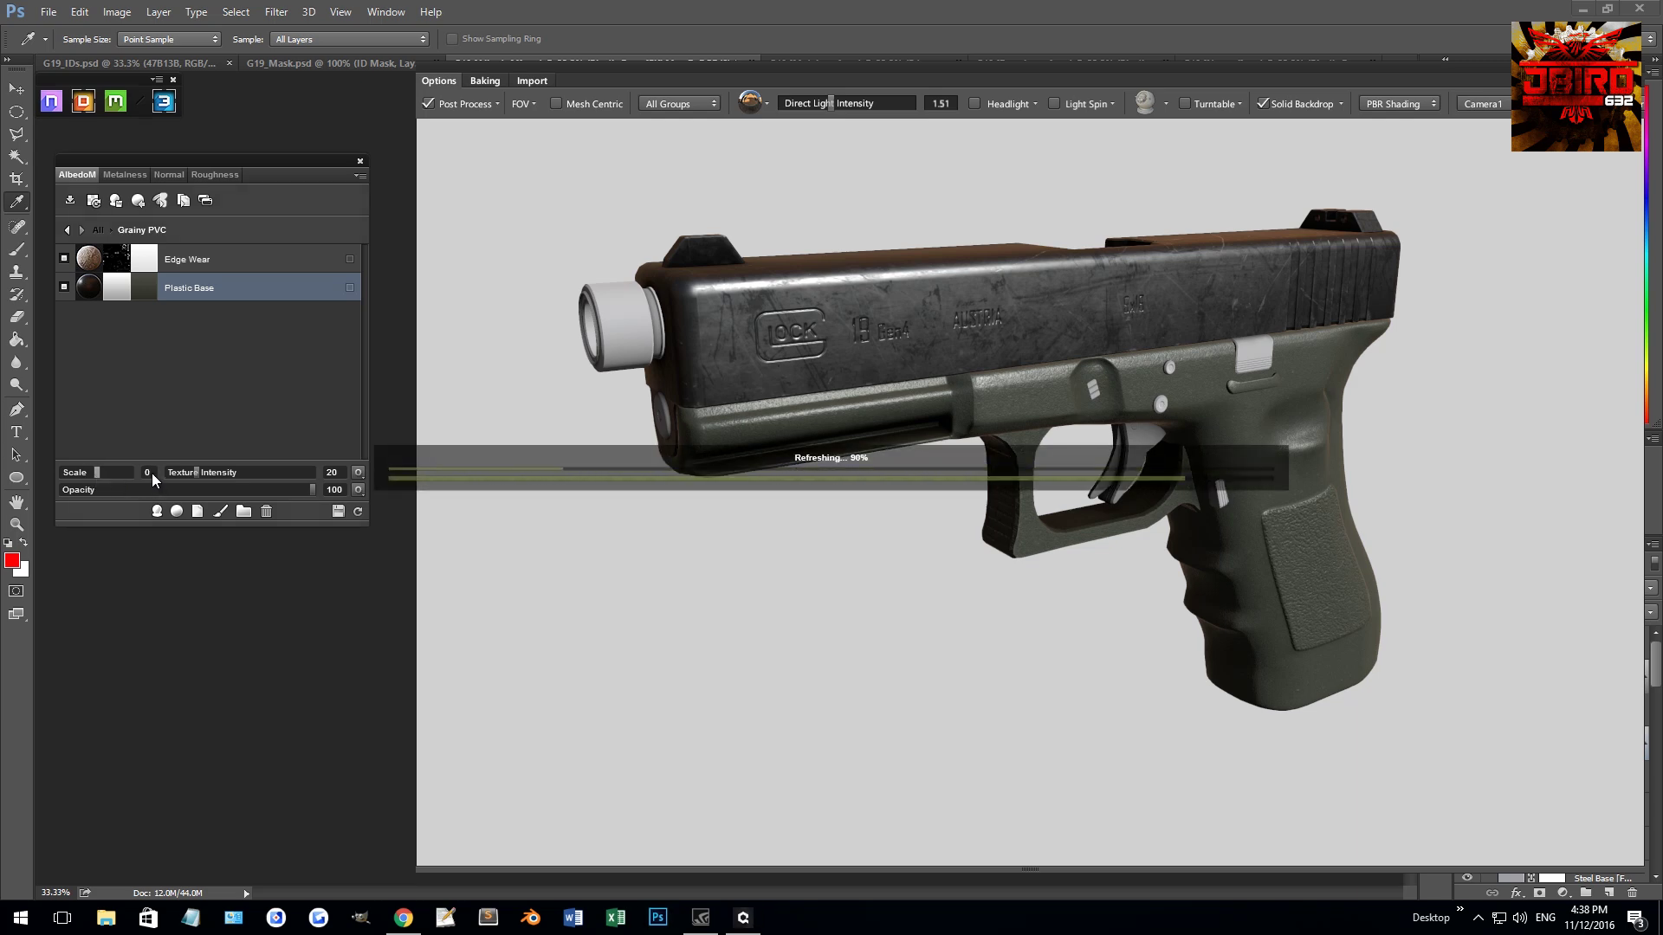
- Inspect the frame's grain up close and set the Plastic Base layer's albedo texture scale to -1
drag(937, 469, 969, 532)
scroll(975, 453, up, 3)
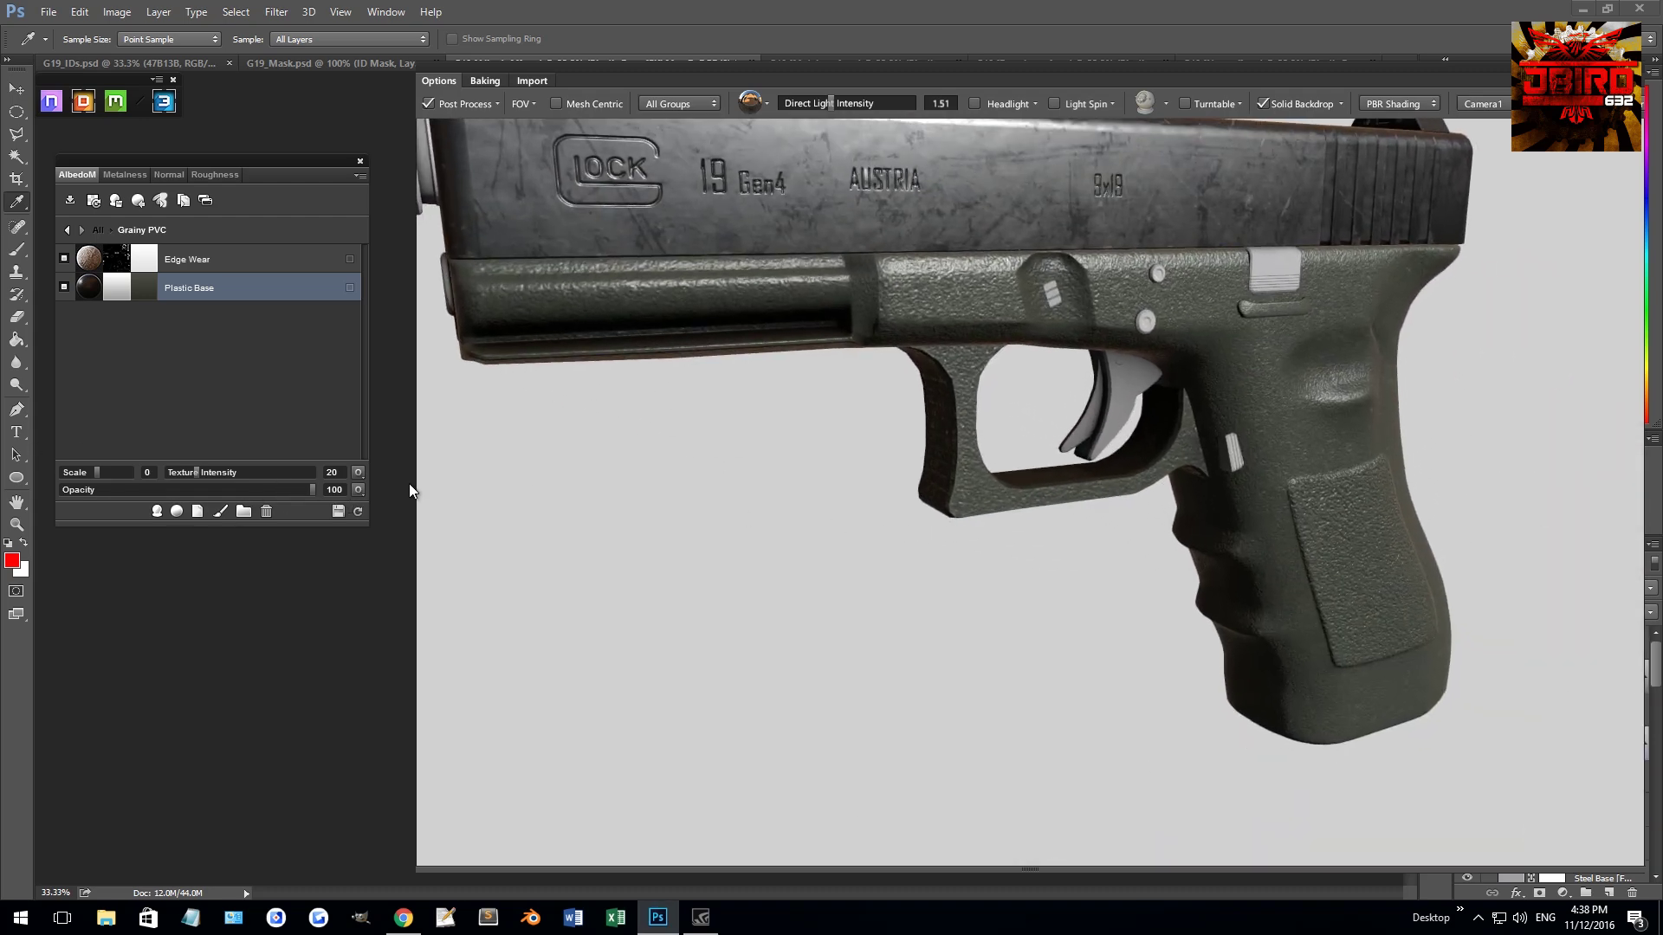
scroll(875, 457, down, 3)
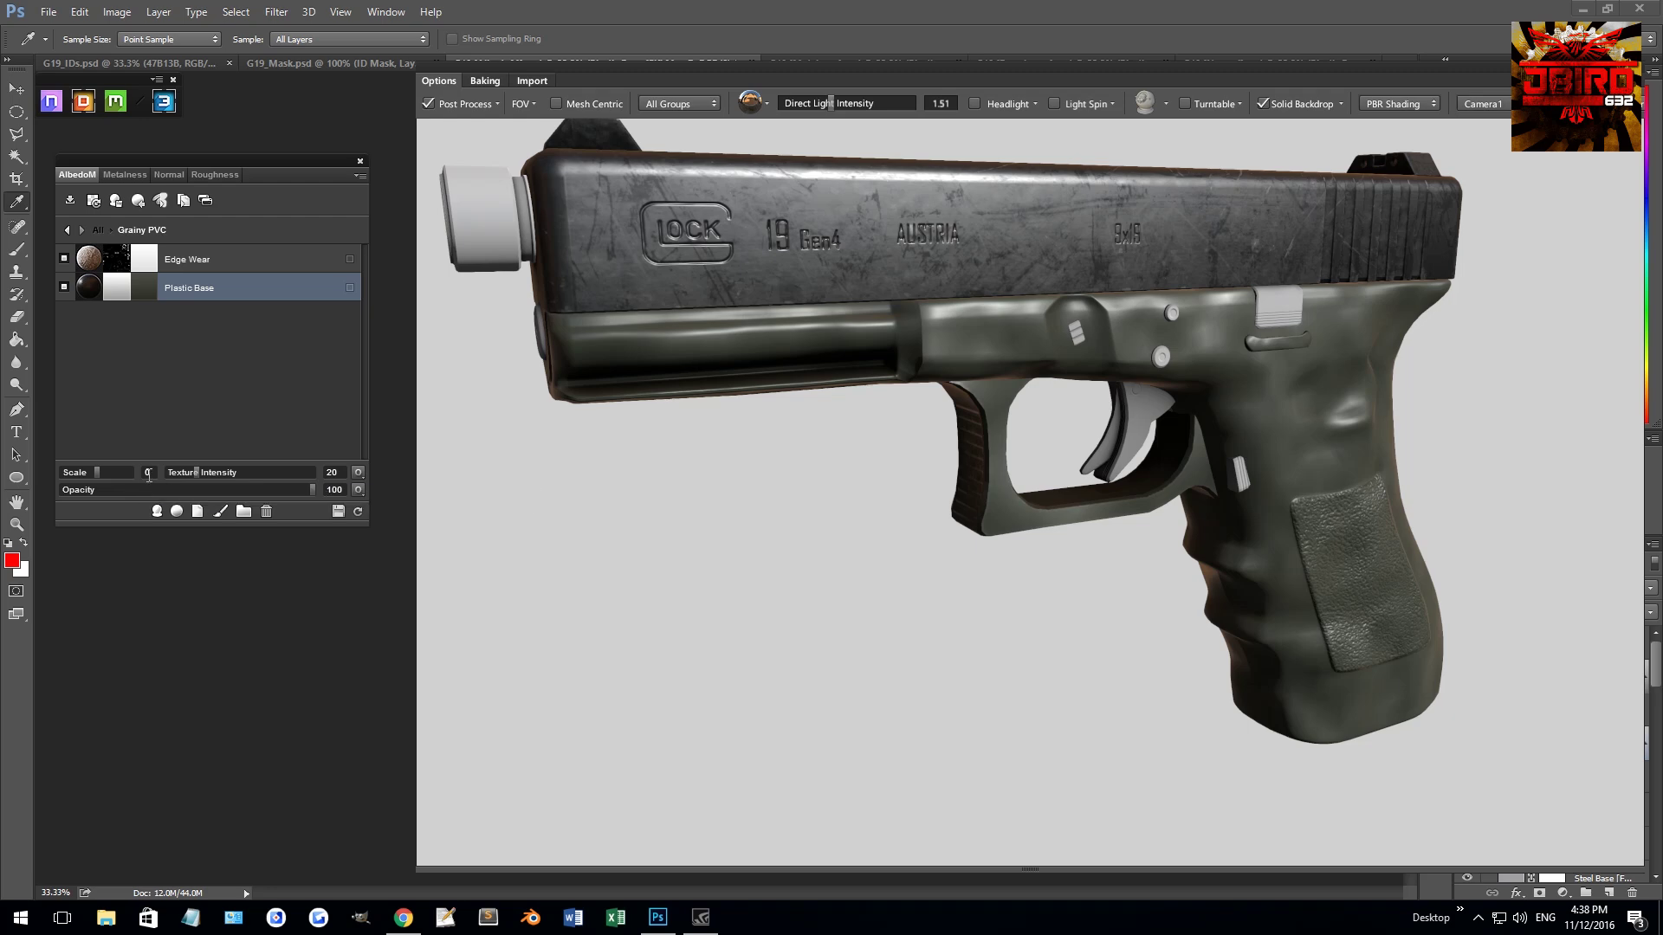
click(150, 472)
text(-1)
key(Return)
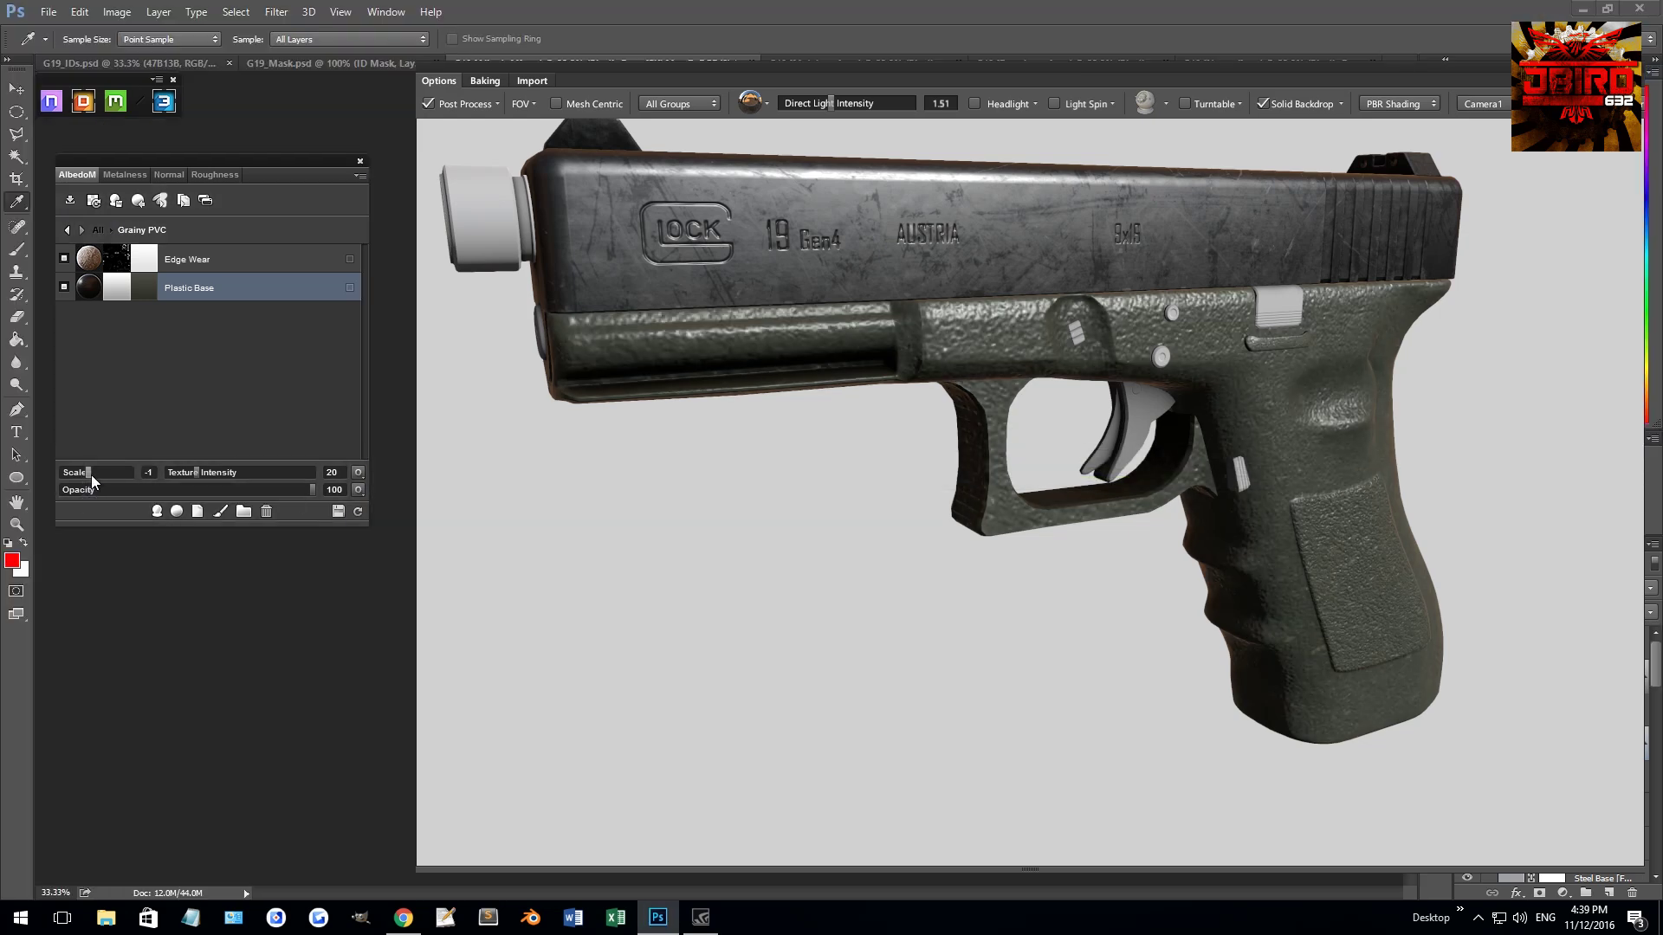
- Try texture scales of 0, 1, -2, -1 and 0 on the Plastic Base layer, comparing the frame's grain
click(92, 475)
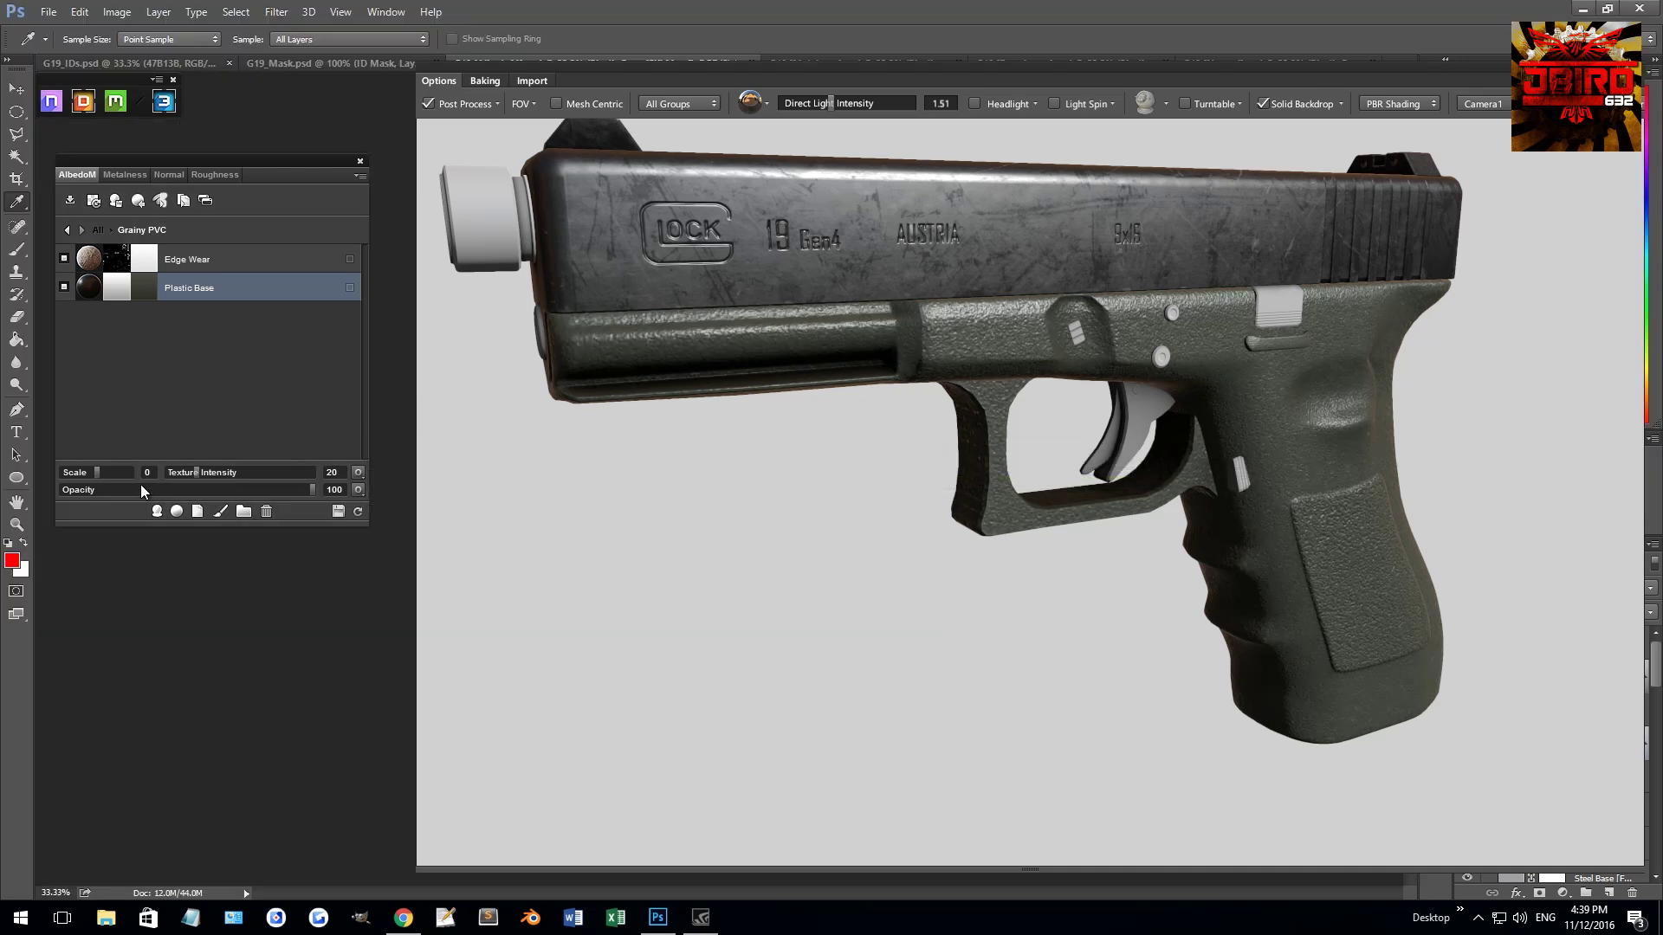
drag(96, 473, 102, 472)
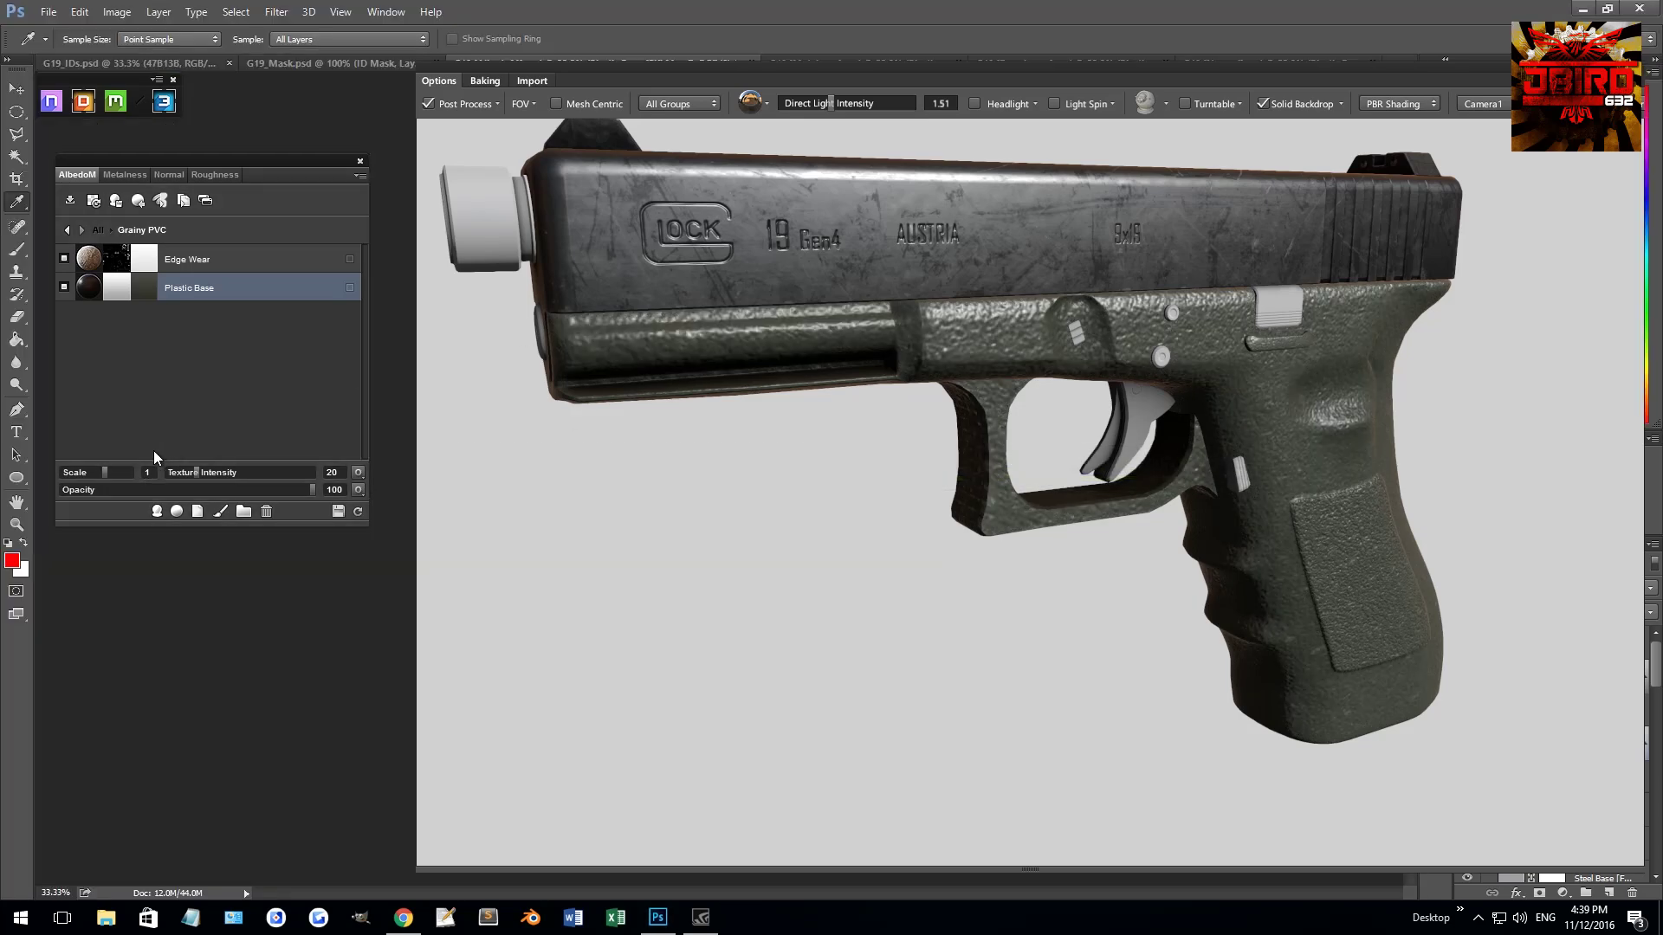
drag(103, 472, 79, 473)
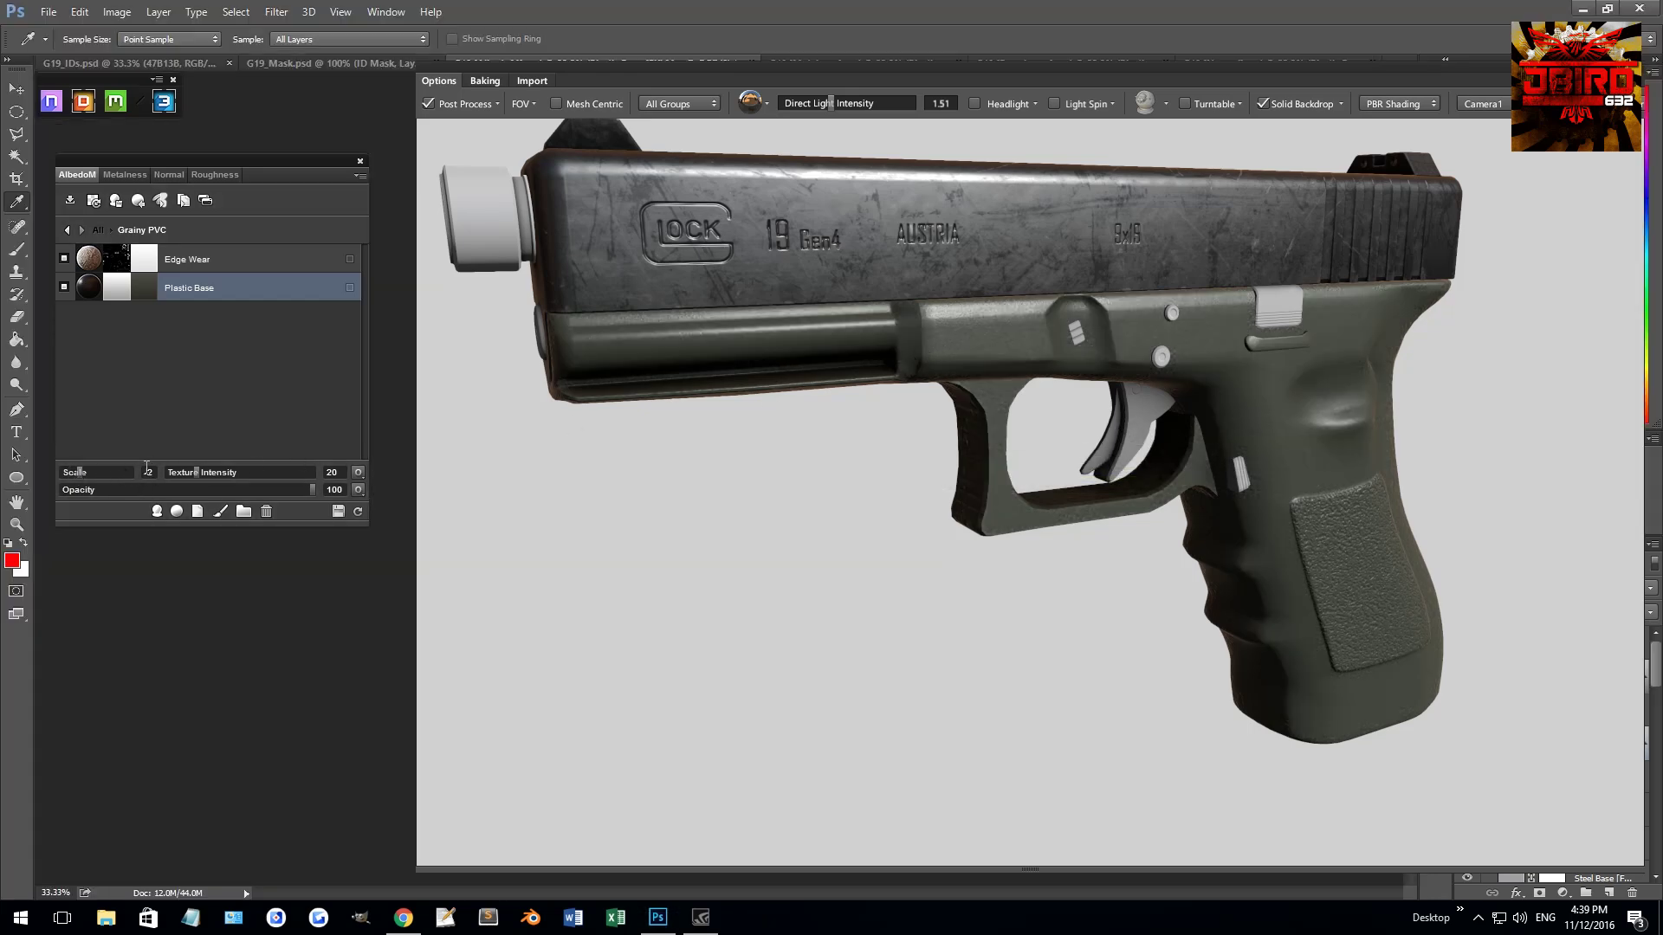
drag(79, 473, 86, 471)
scroll(1137, 459, up, 5)
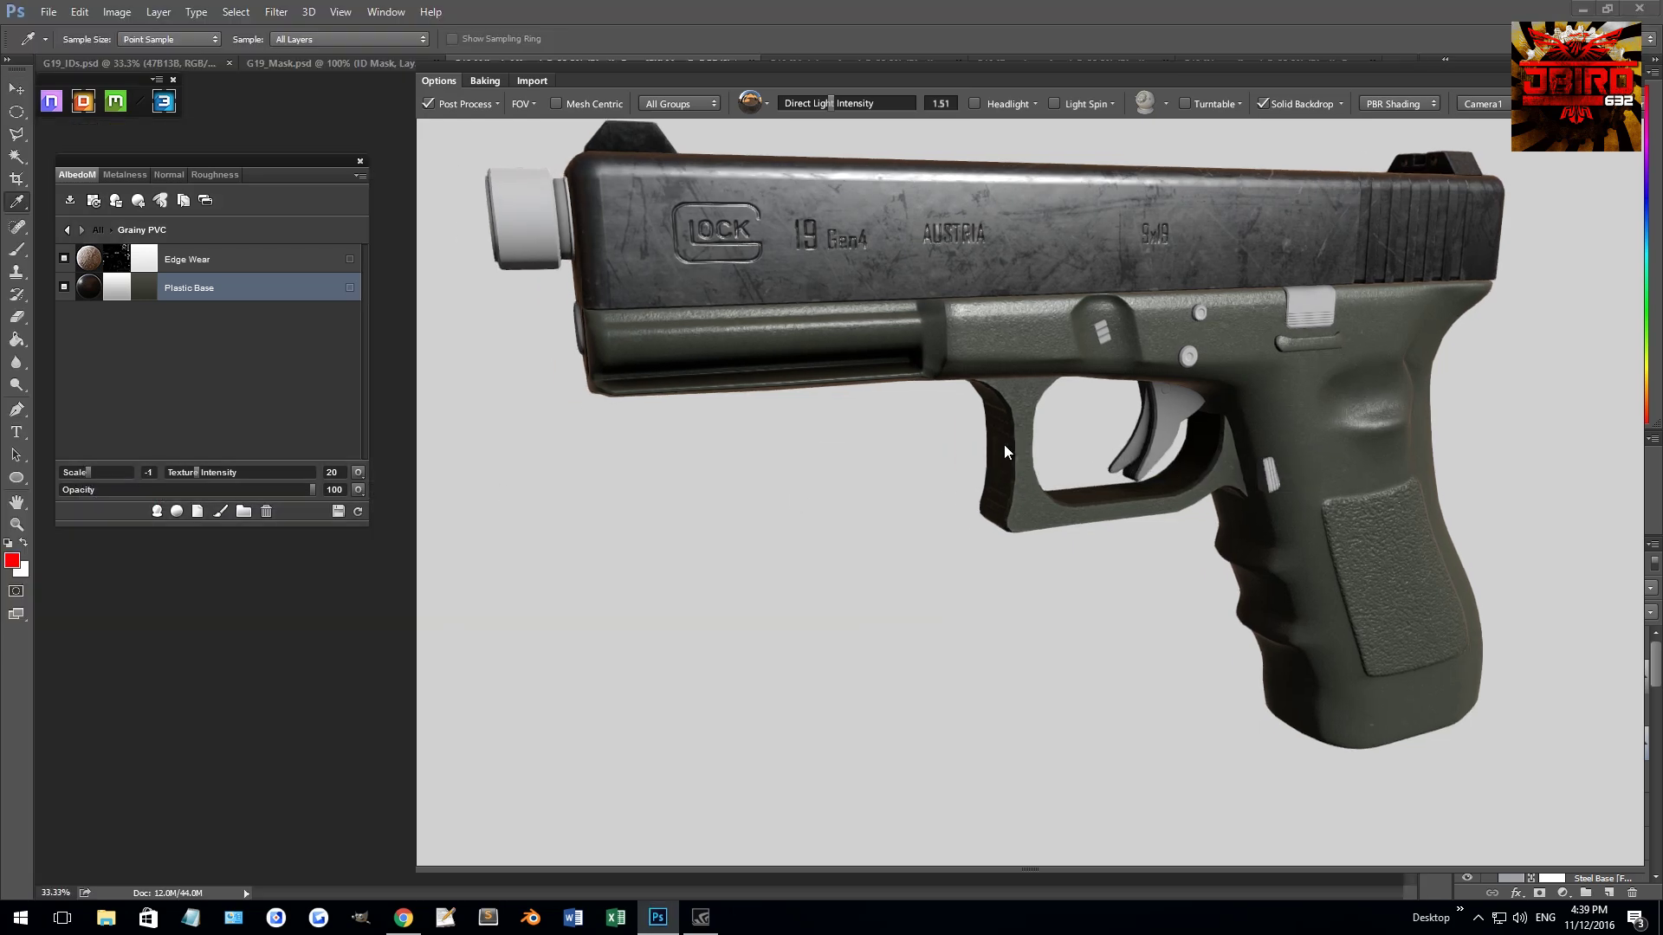
scroll(1052, 481, down, 5)
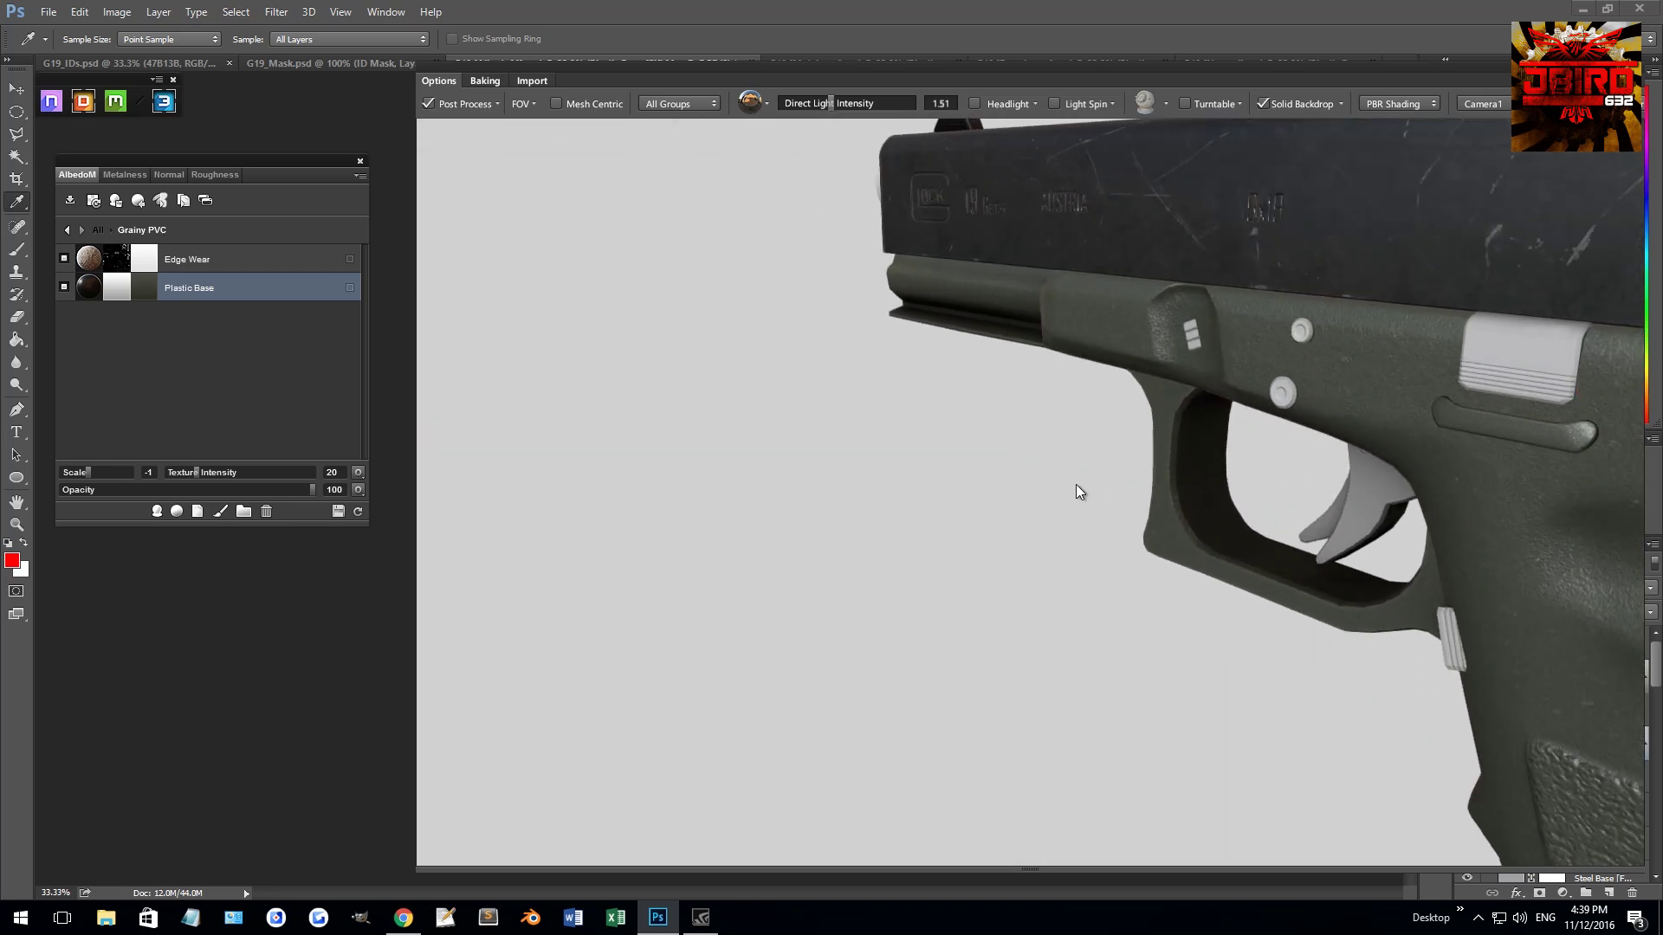
scroll(1008, 519, up, 3)
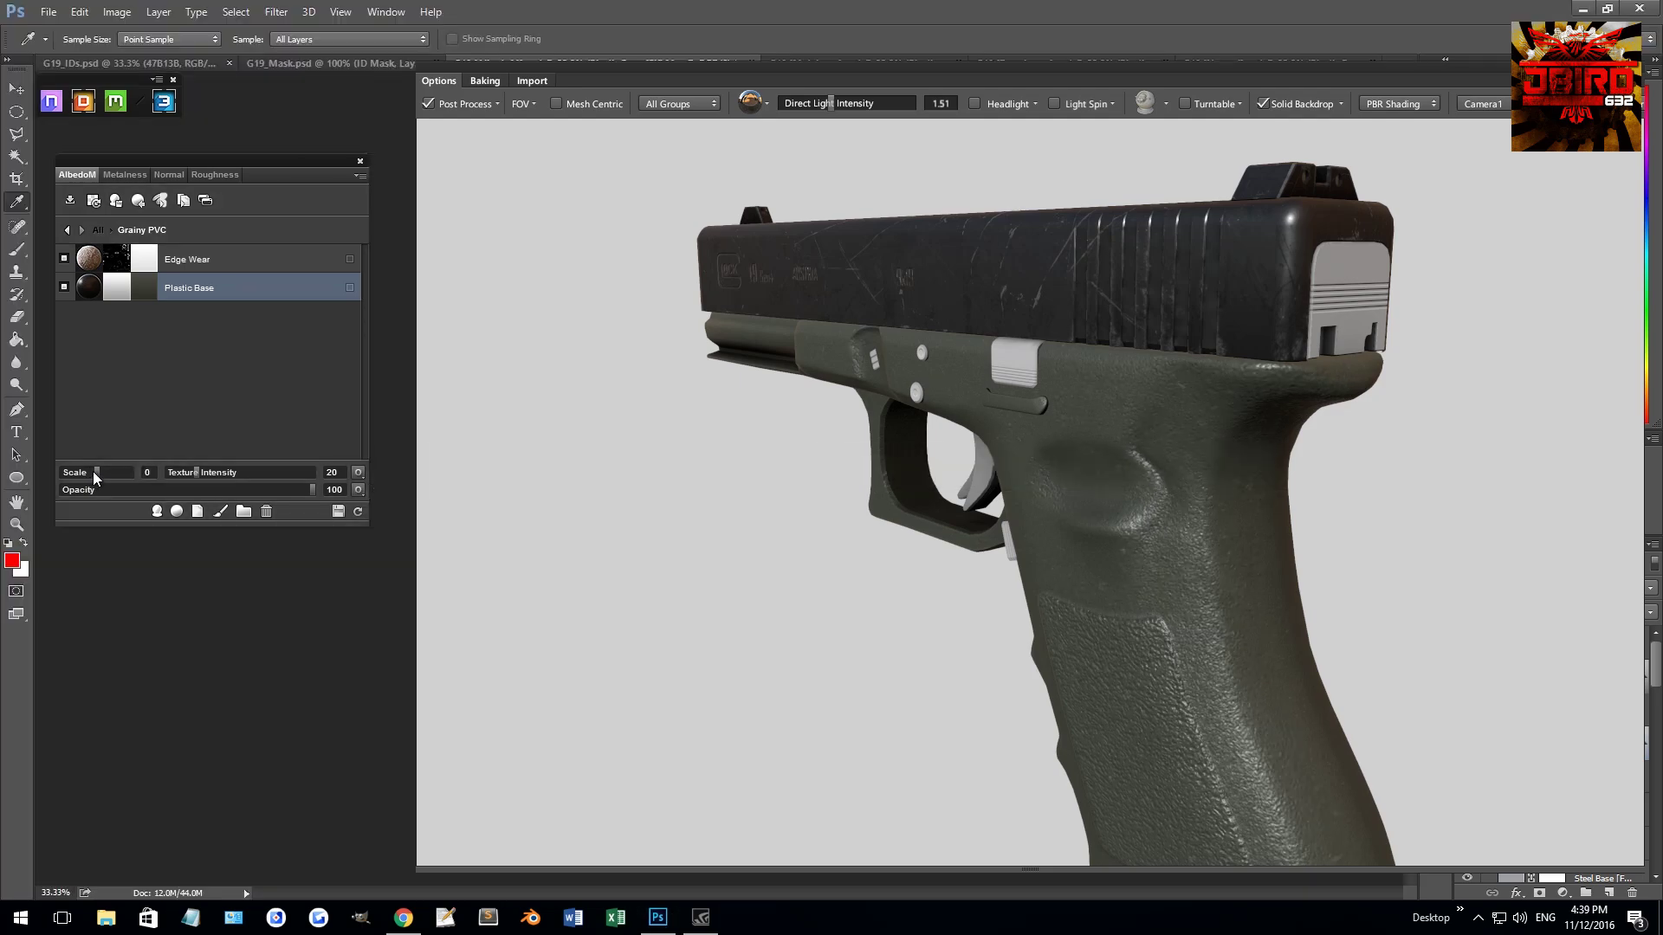
- Check the grip's grain up close and set the Plastic Base texture scale to -1
scroll(1078, 478, up, 5)
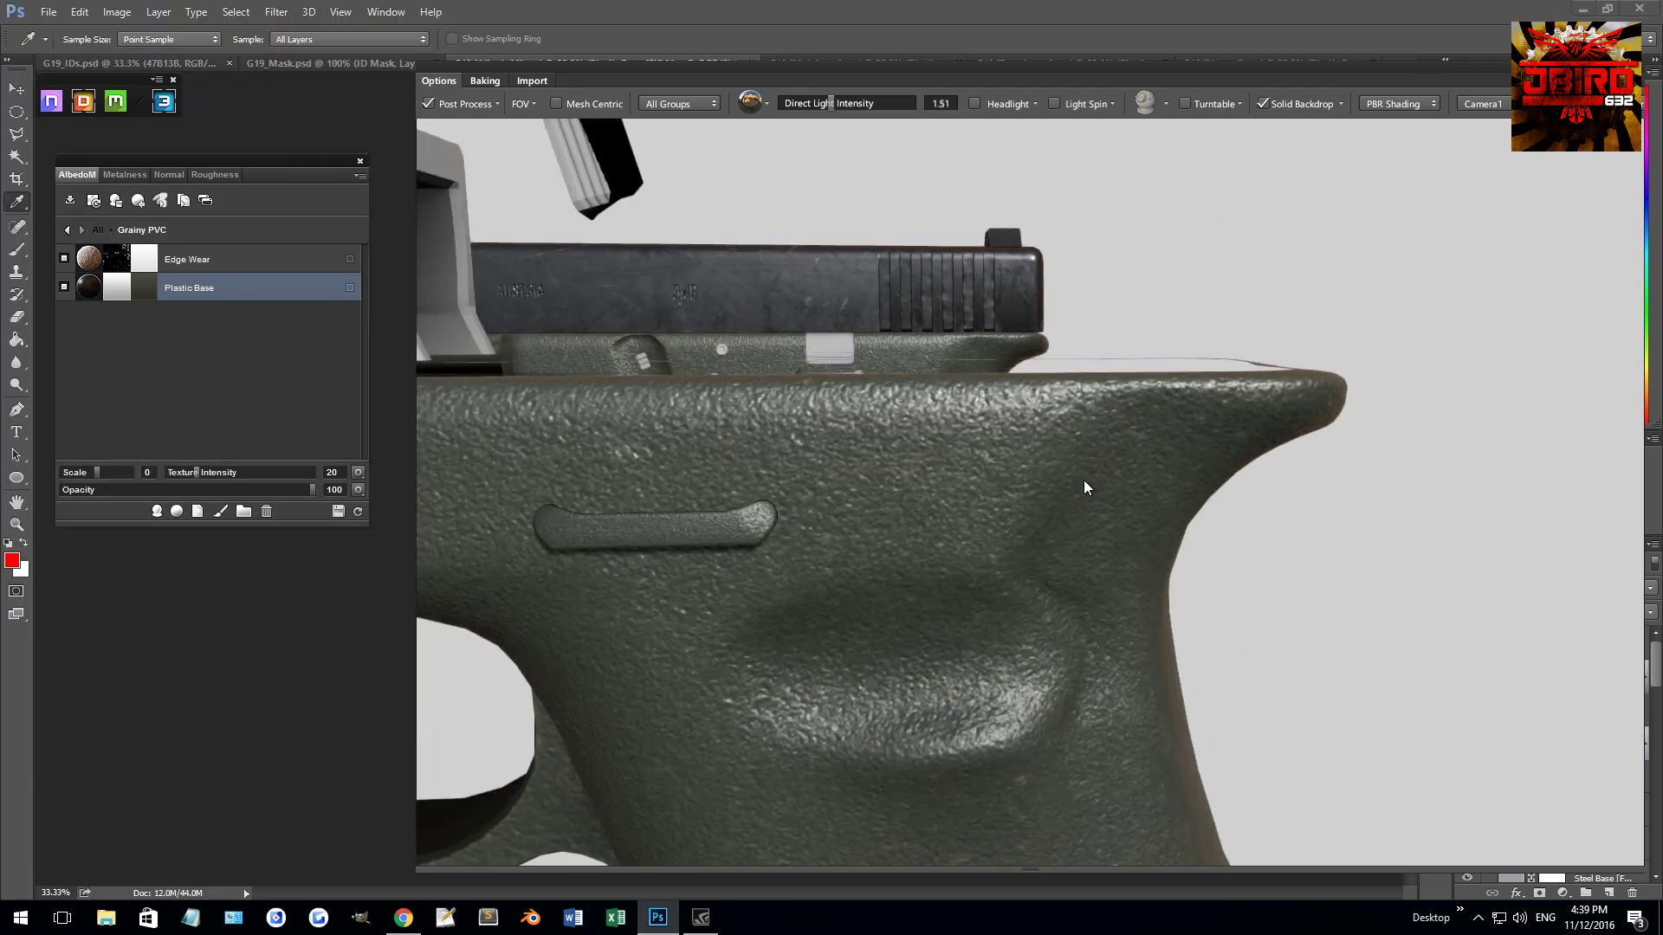
scroll(1073, 474, down, 5)
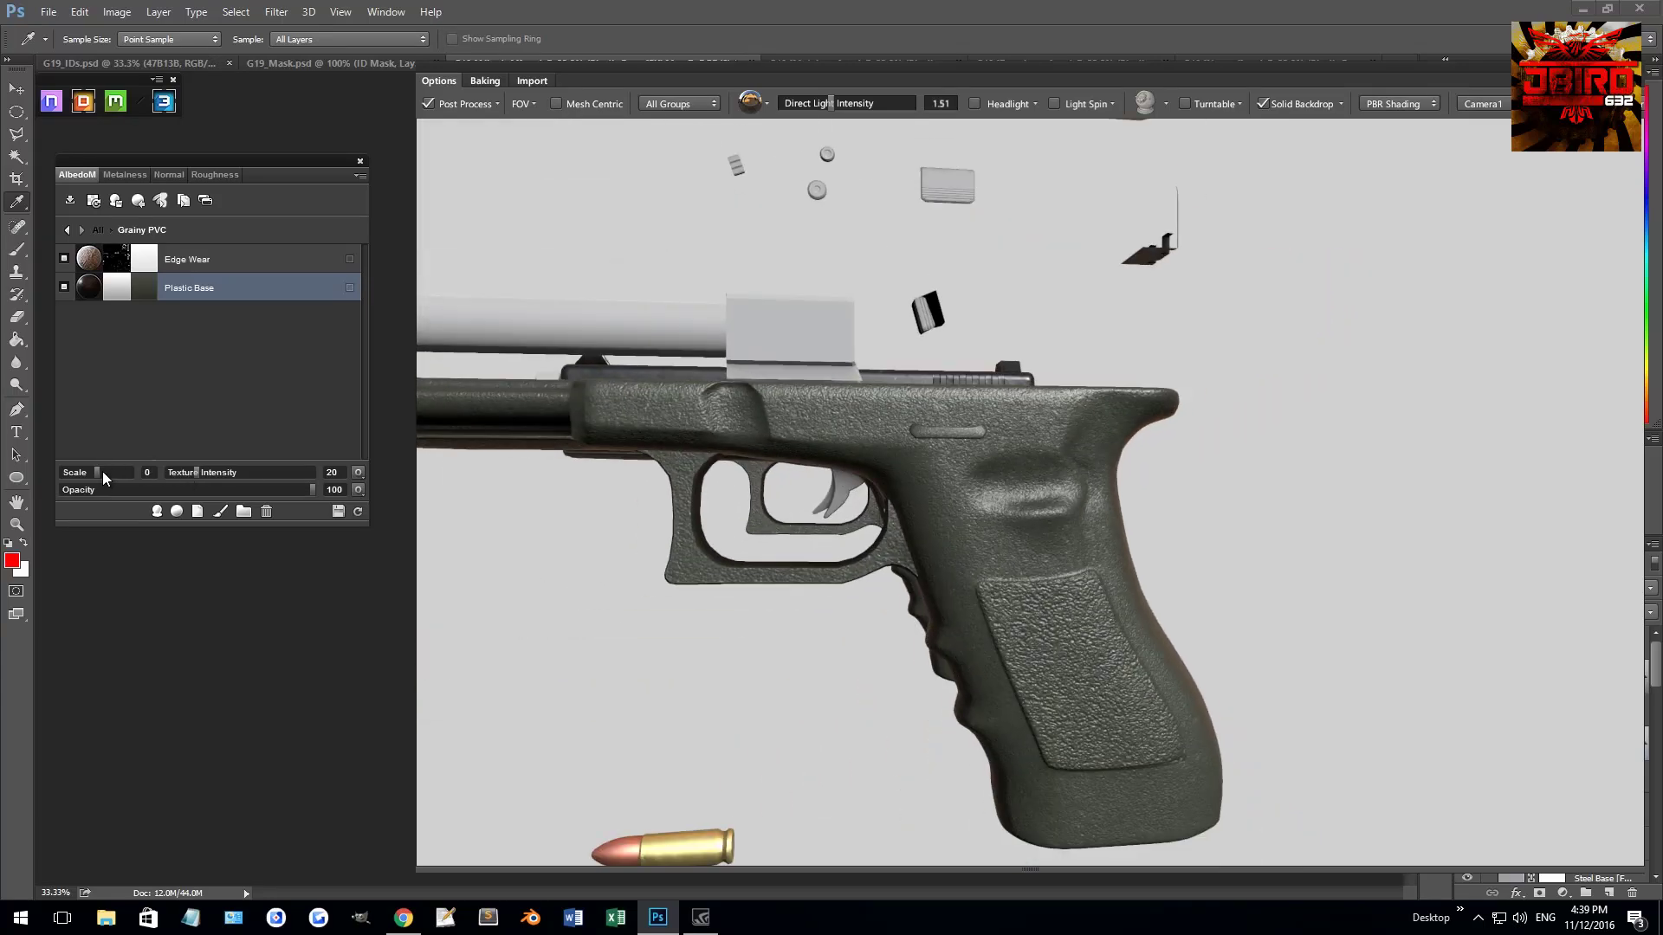
drag(98, 474, 90, 475)
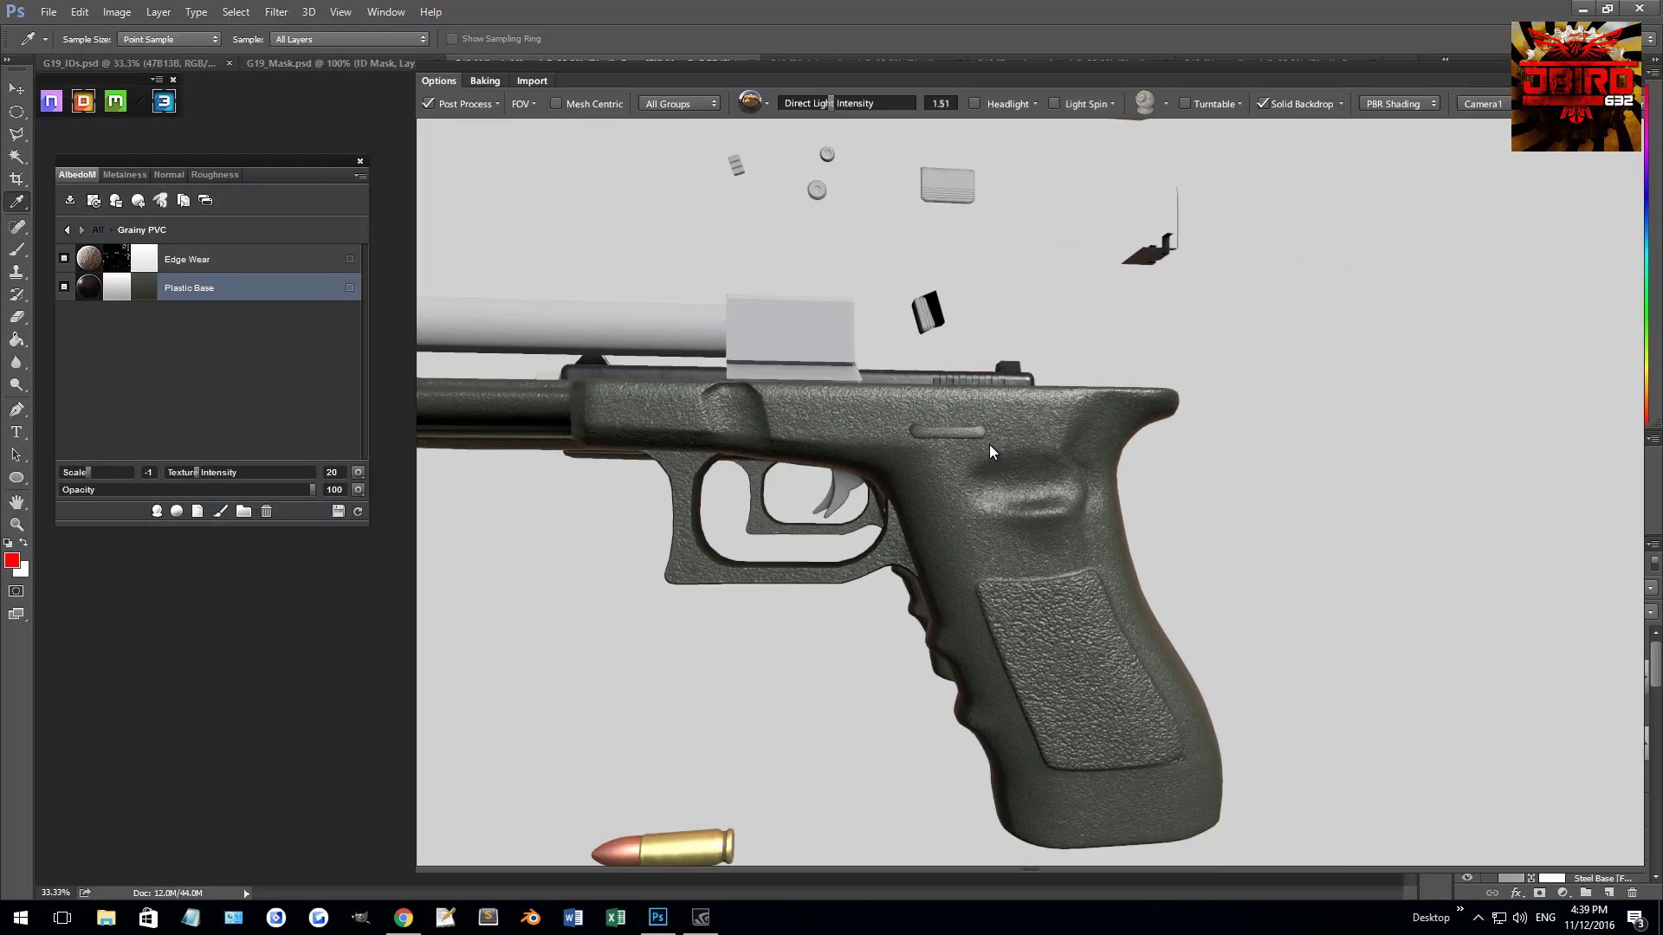
drag(948, 426, 1028, 544)
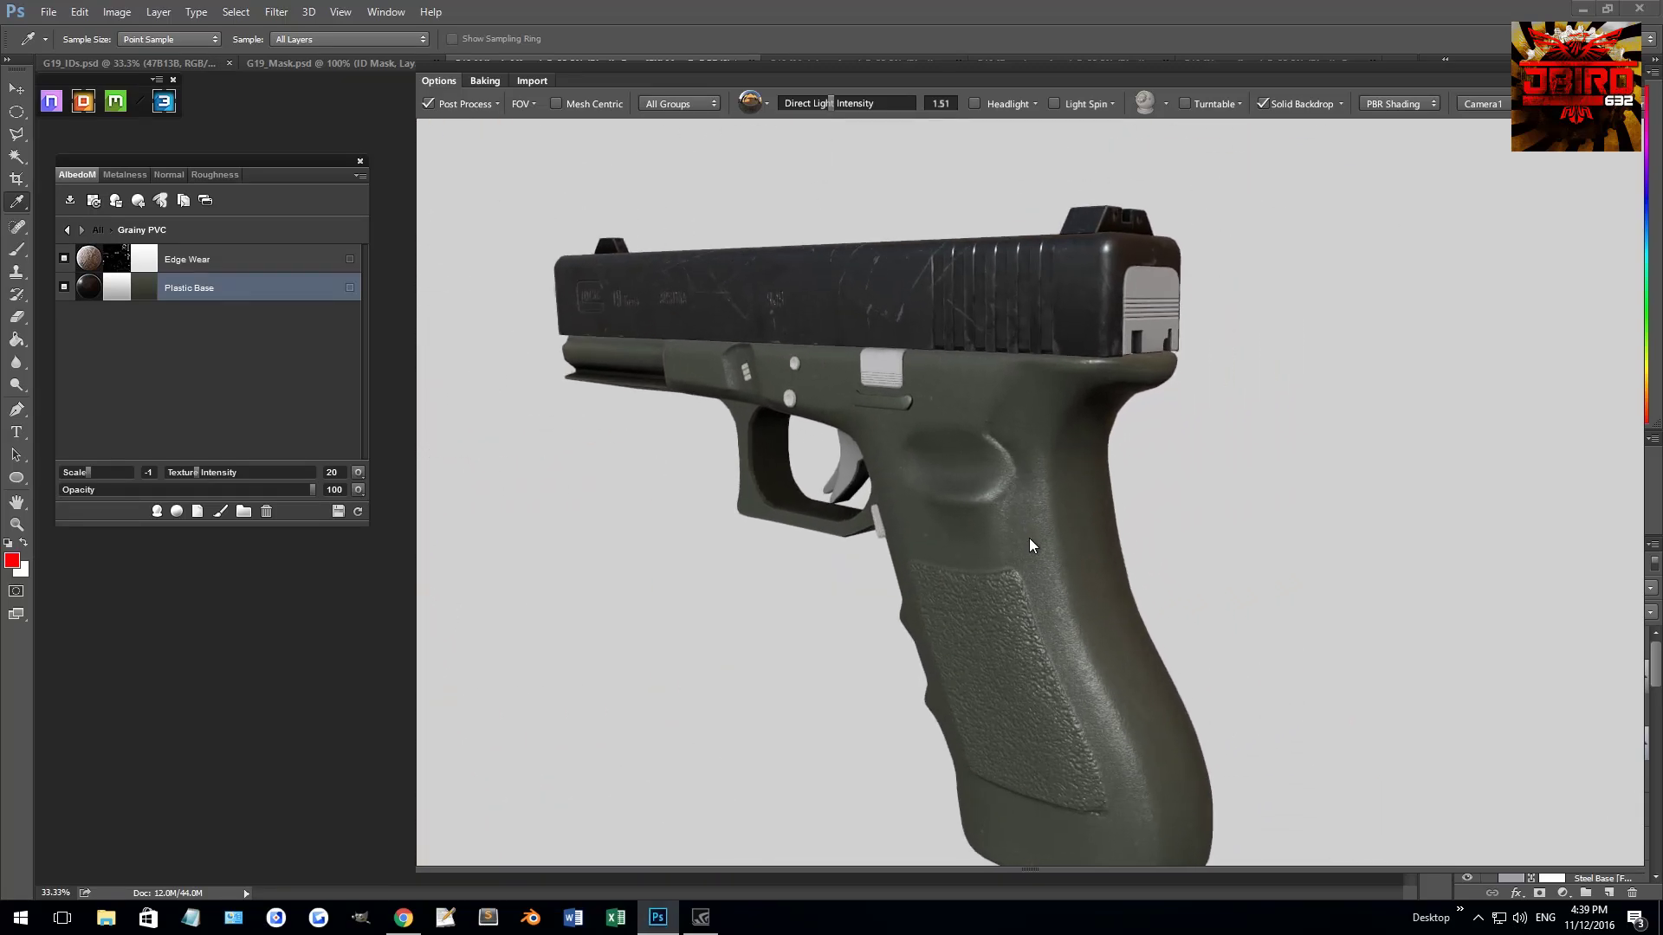
- Recolour the Plastic Base layer's albedo in two stages, first neutral dark grey 2d2d2d and finally near-black
click(144, 293)
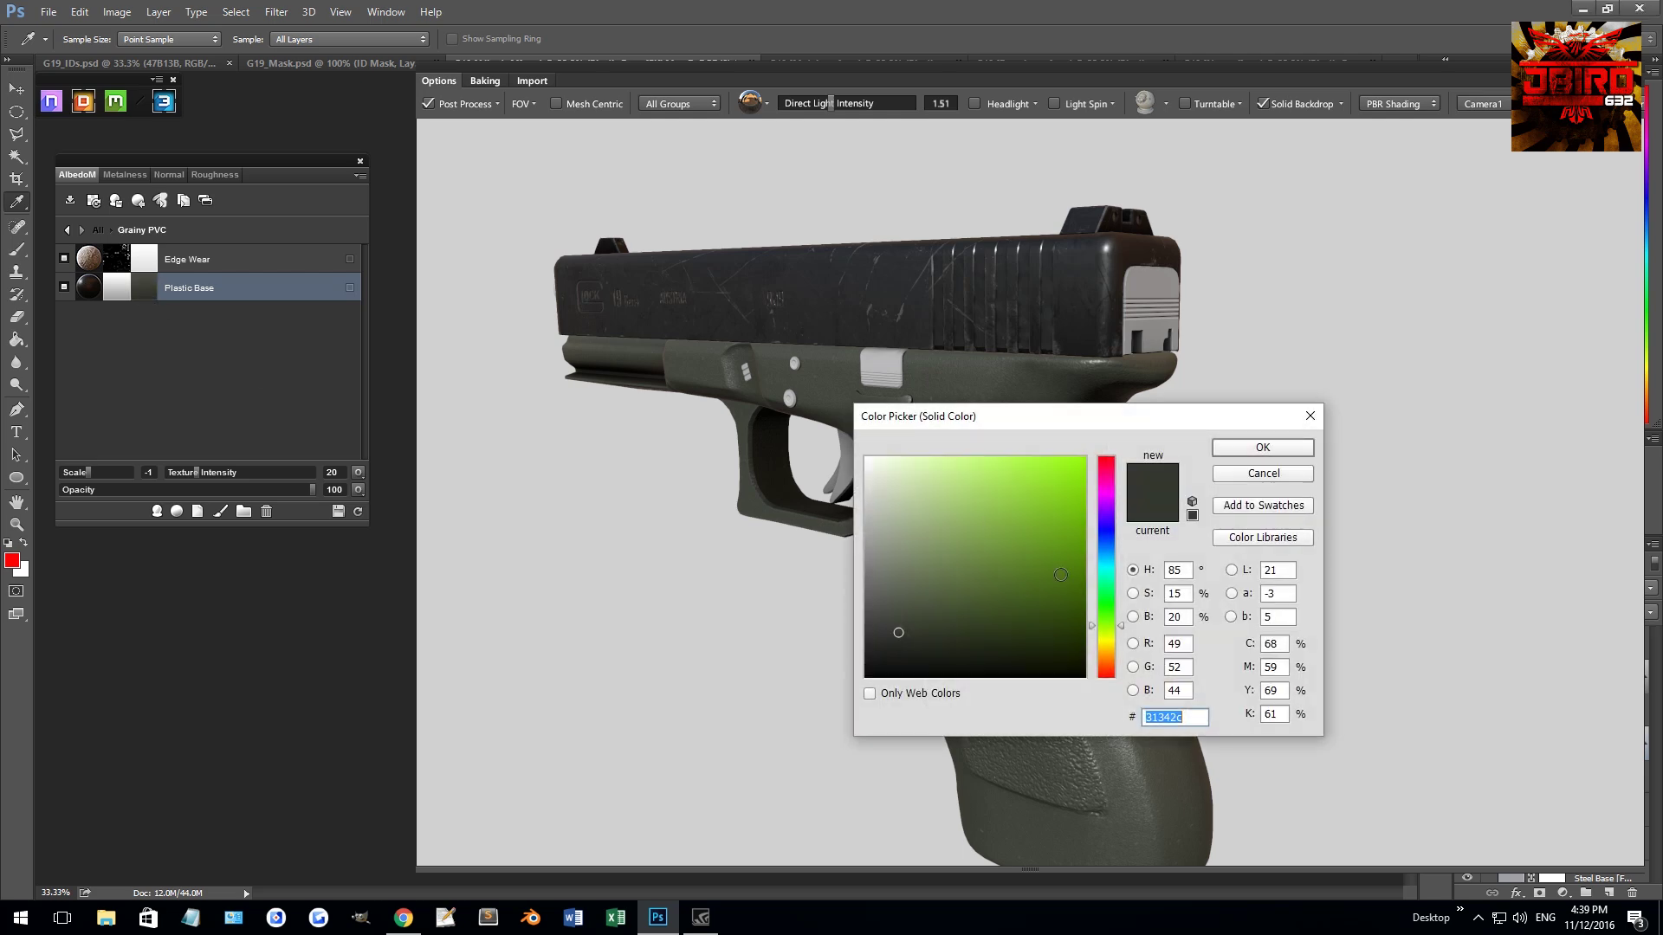
drag(866, 638, 845, 639)
click(1249, 448)
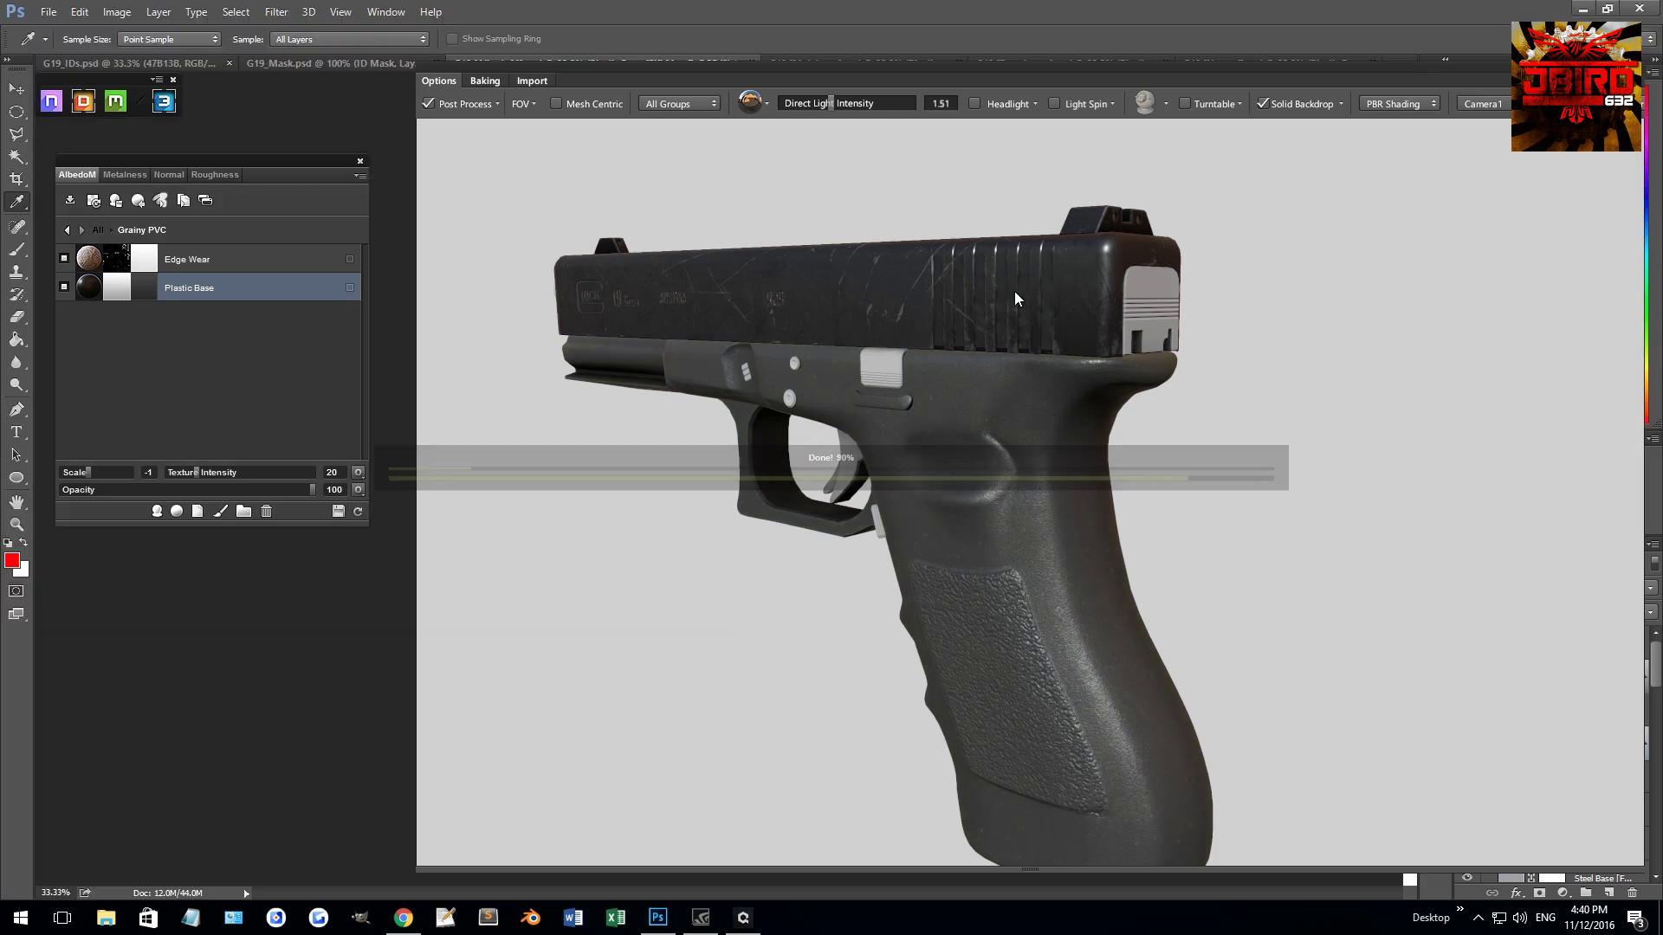
drag(979, 452, 901, 305)
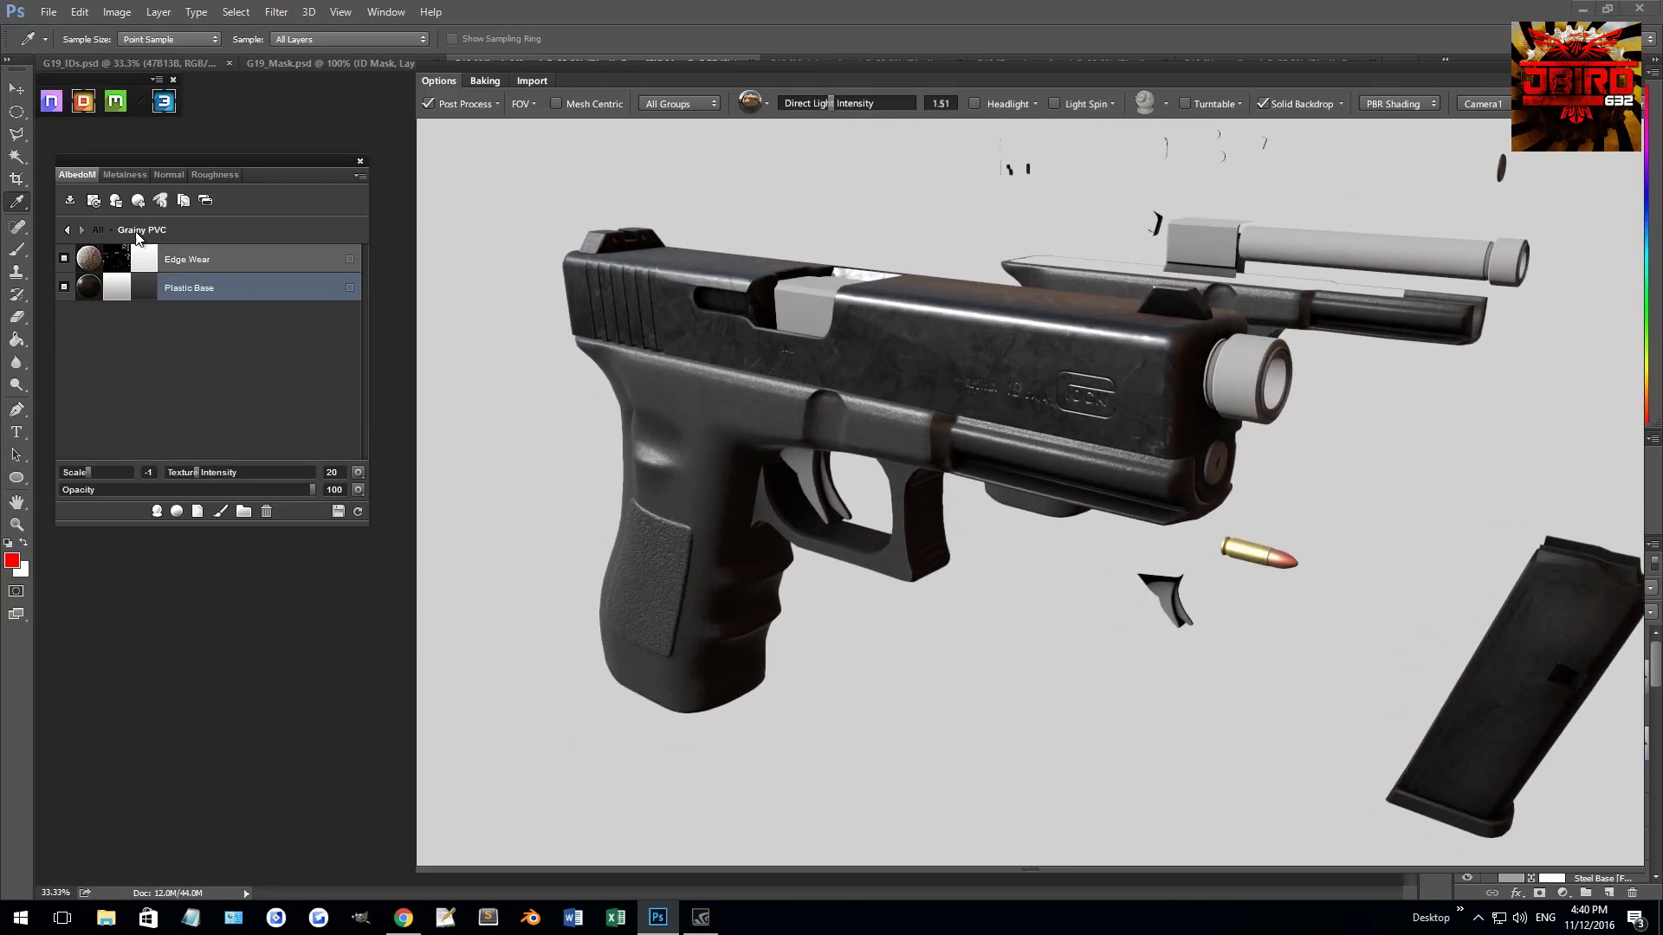
click(147, 289)
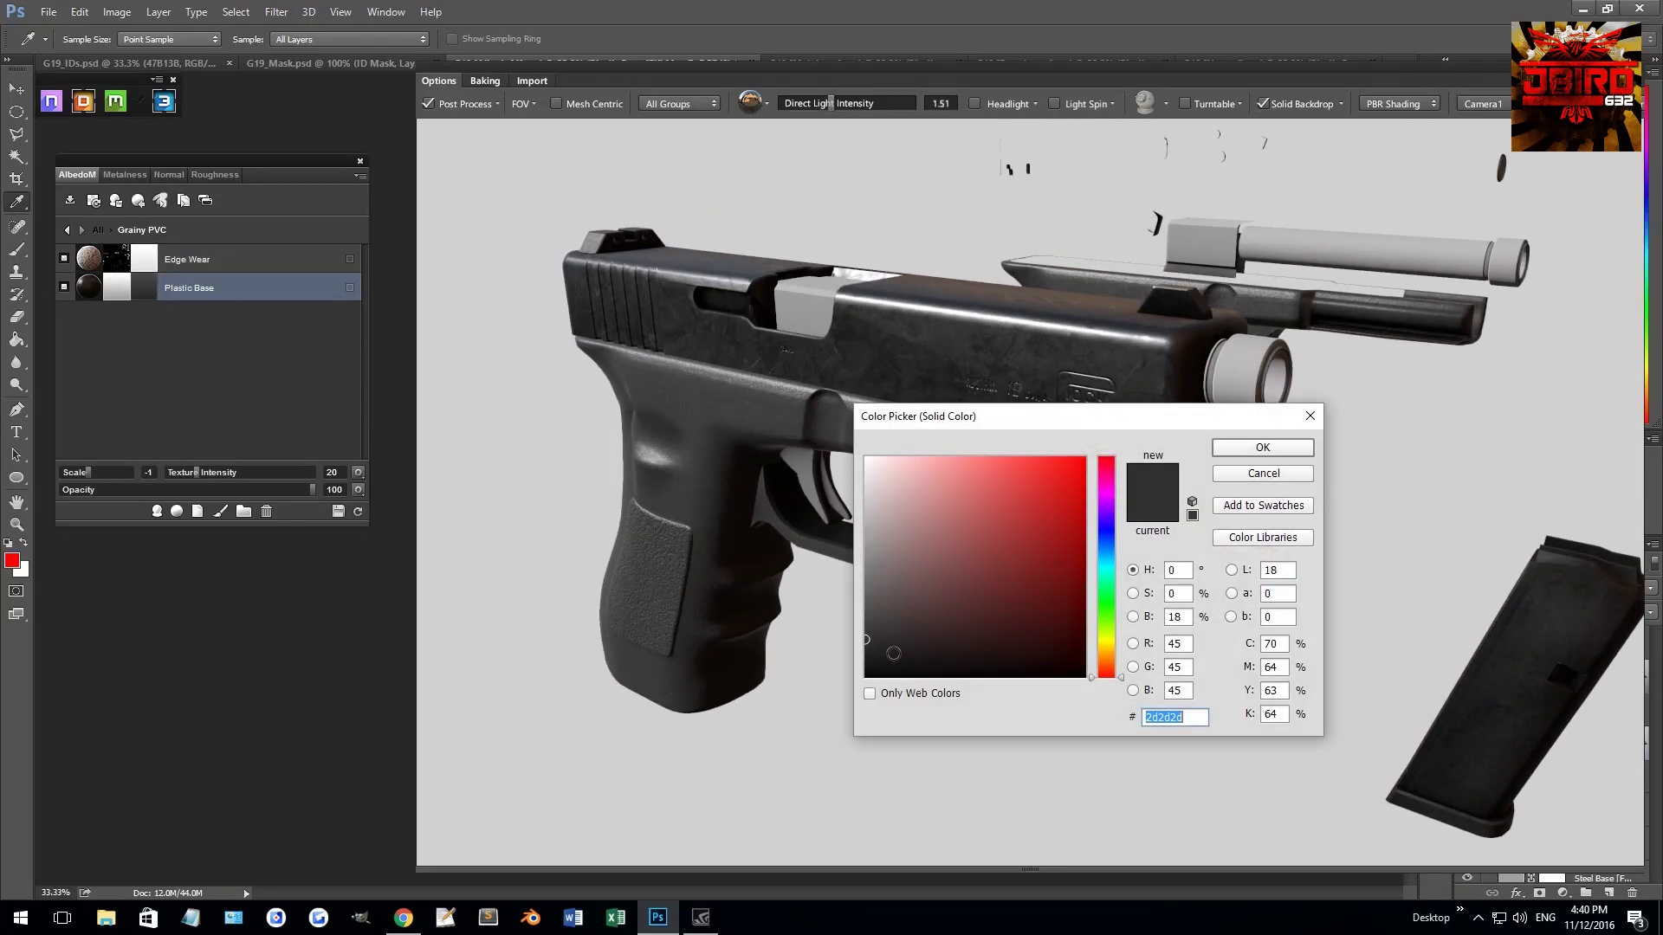
click(865, 661)
click(1247, 446)
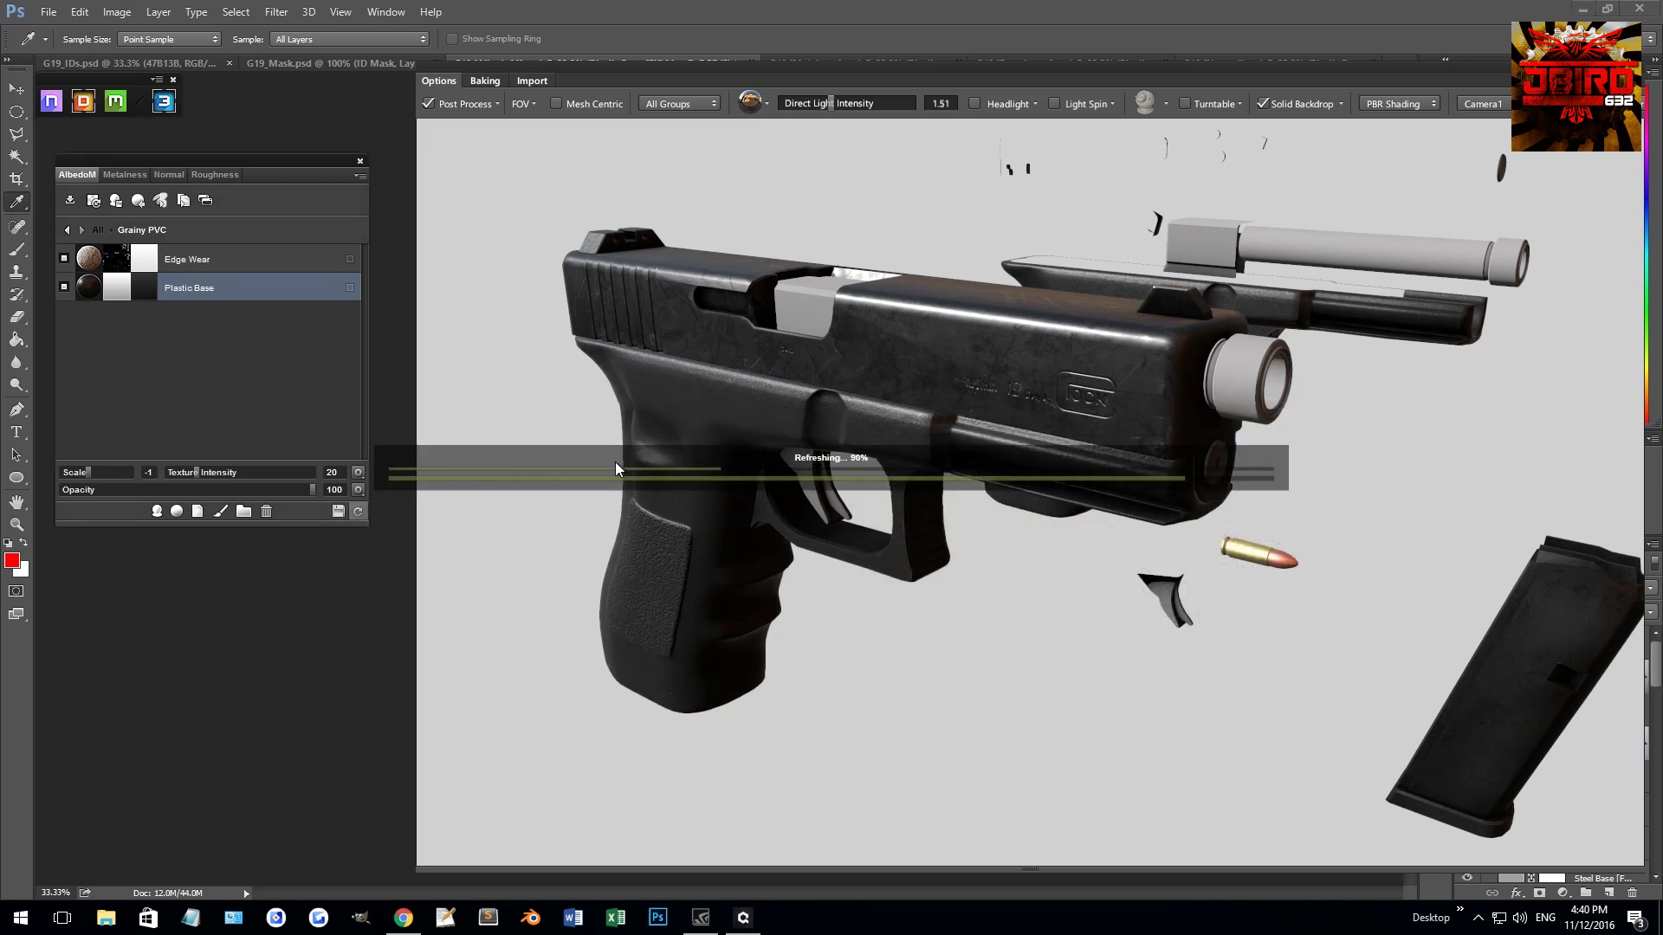
scroll(626, 388, up, 3)
scroll(625, 388, down, 2)
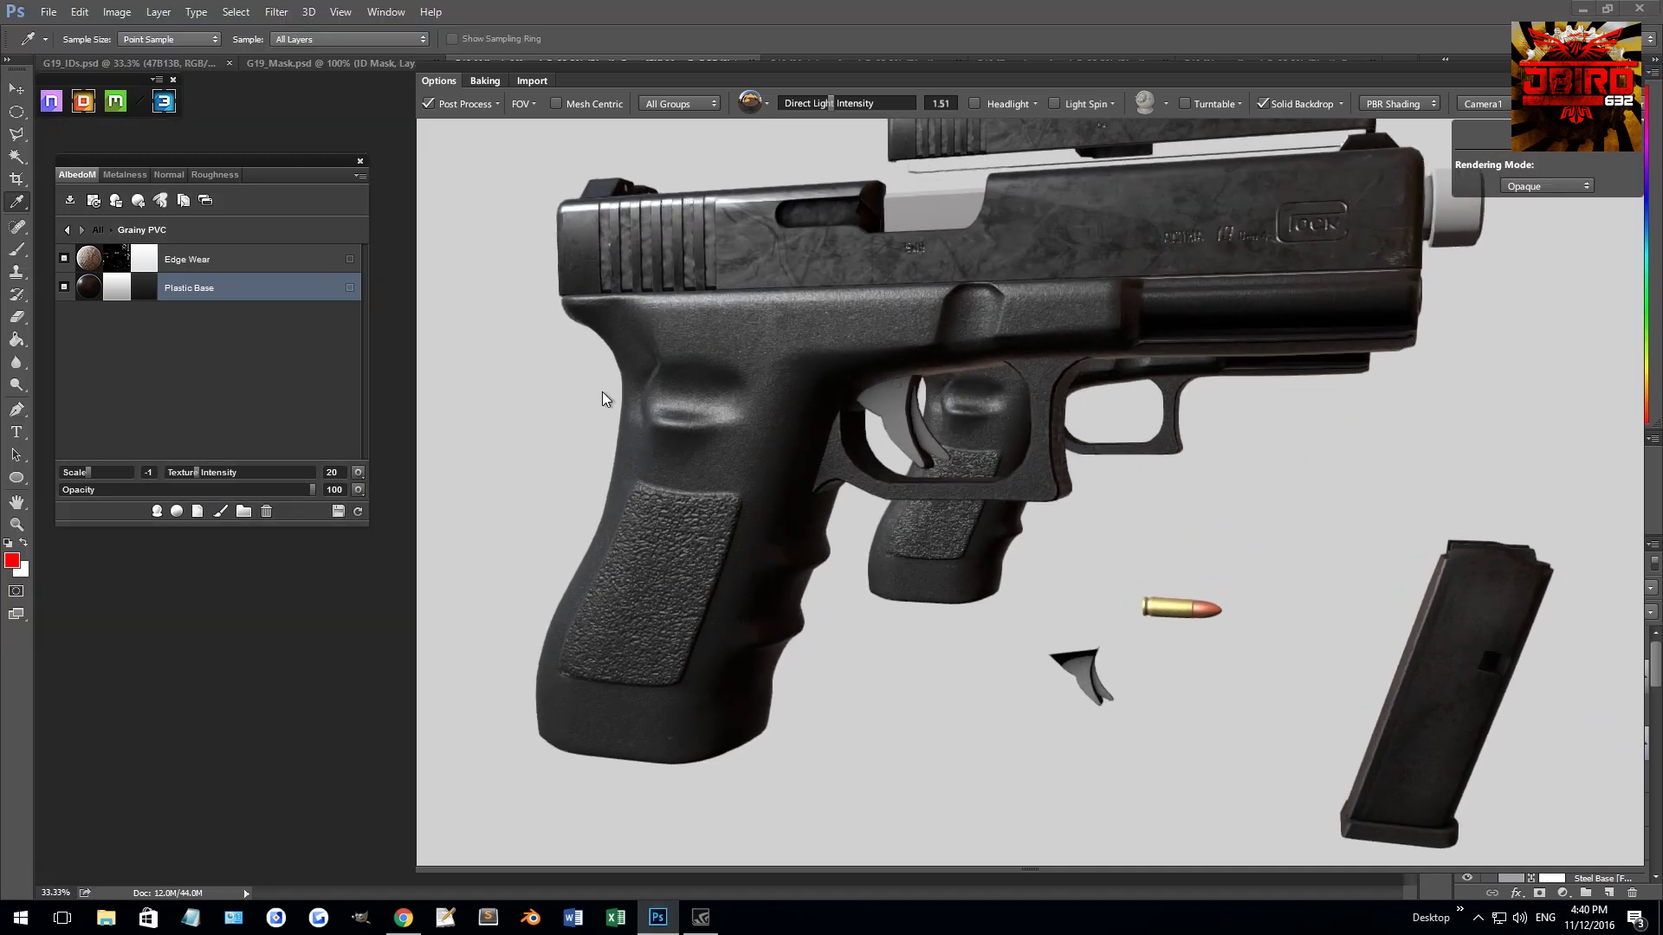
- Open the Generic Gun Metal material and lower its Steel Base layer's metalness from white to light grey
click(96, 232)
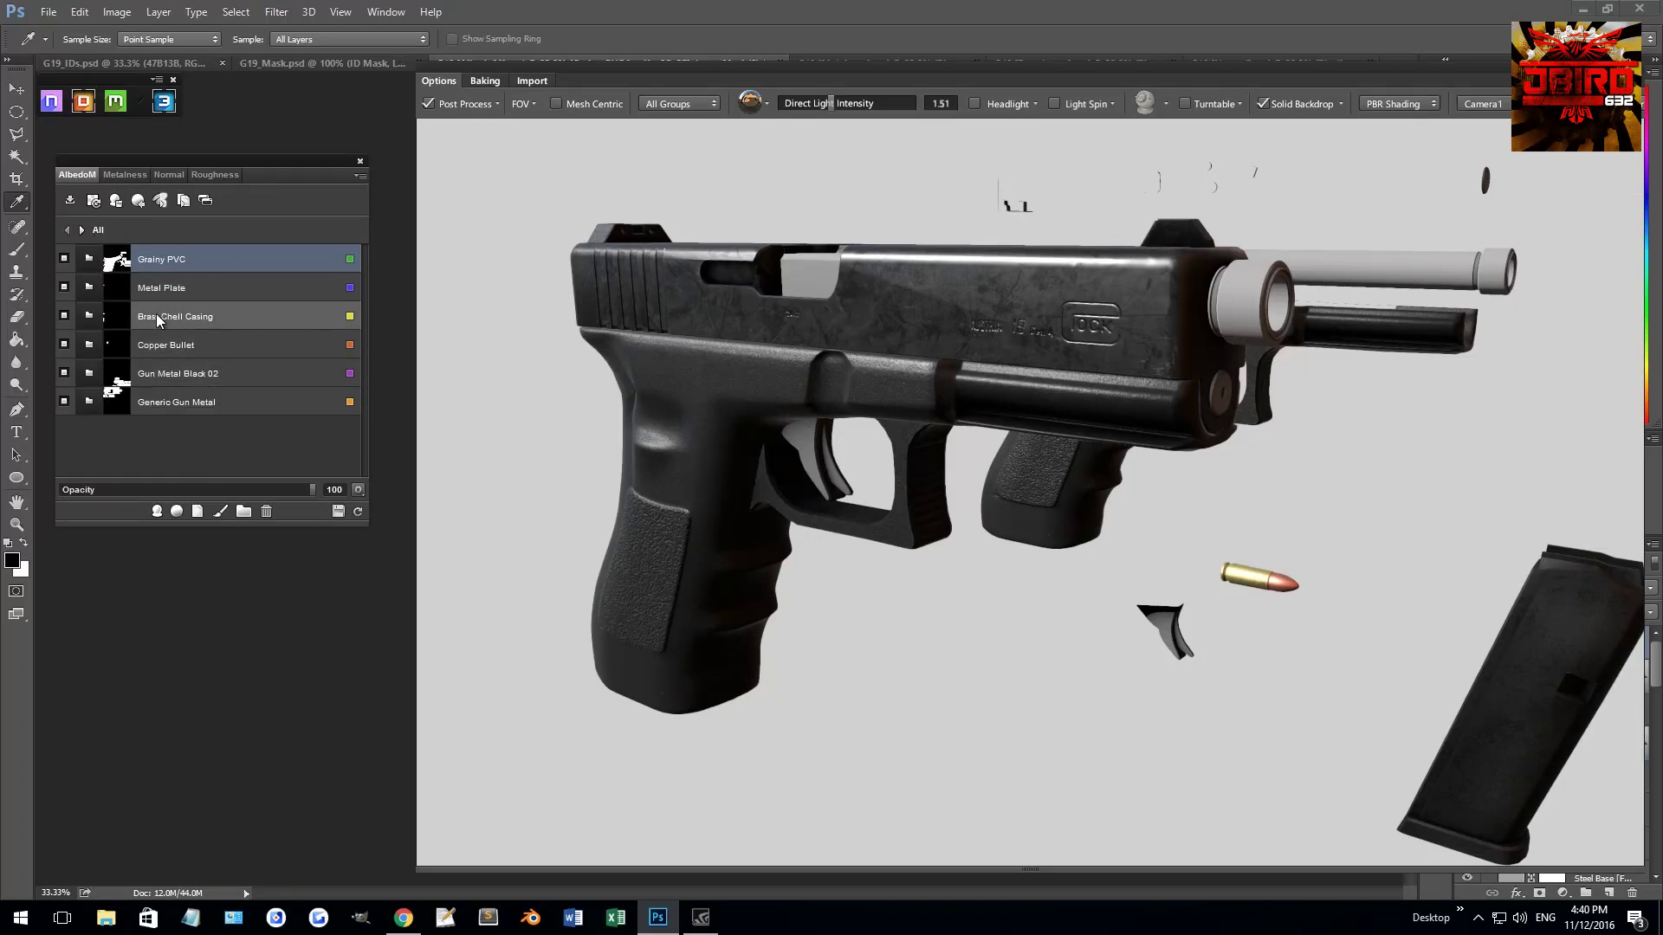
click(176, 404)
click(88, 402)
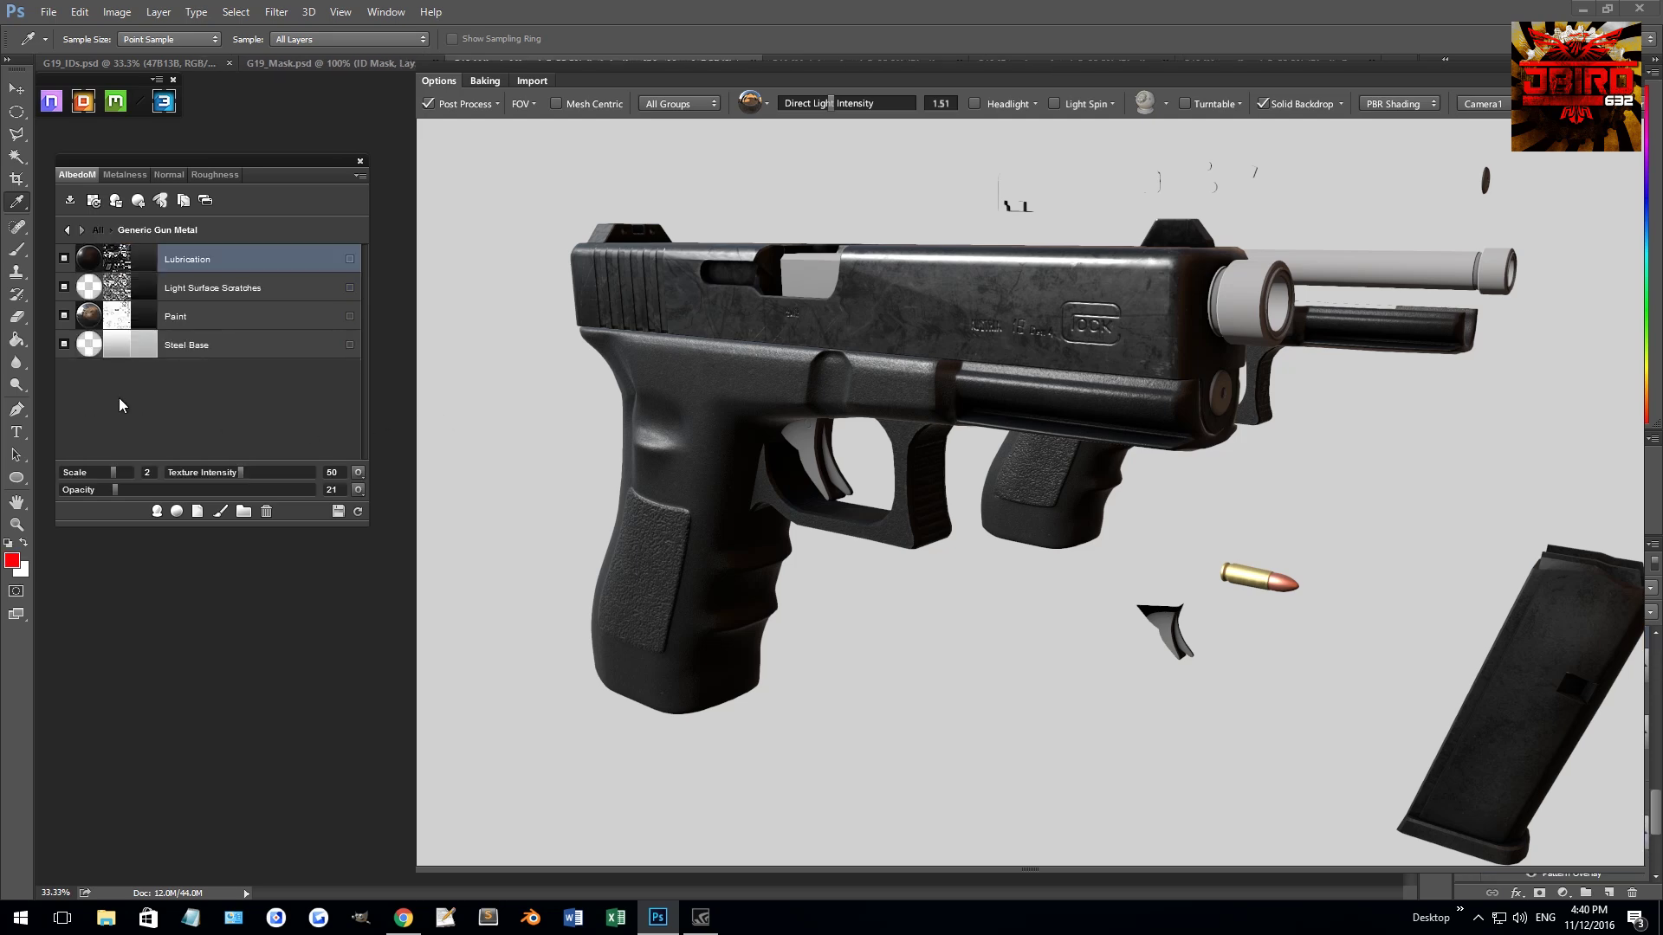
double_click(151, 345)
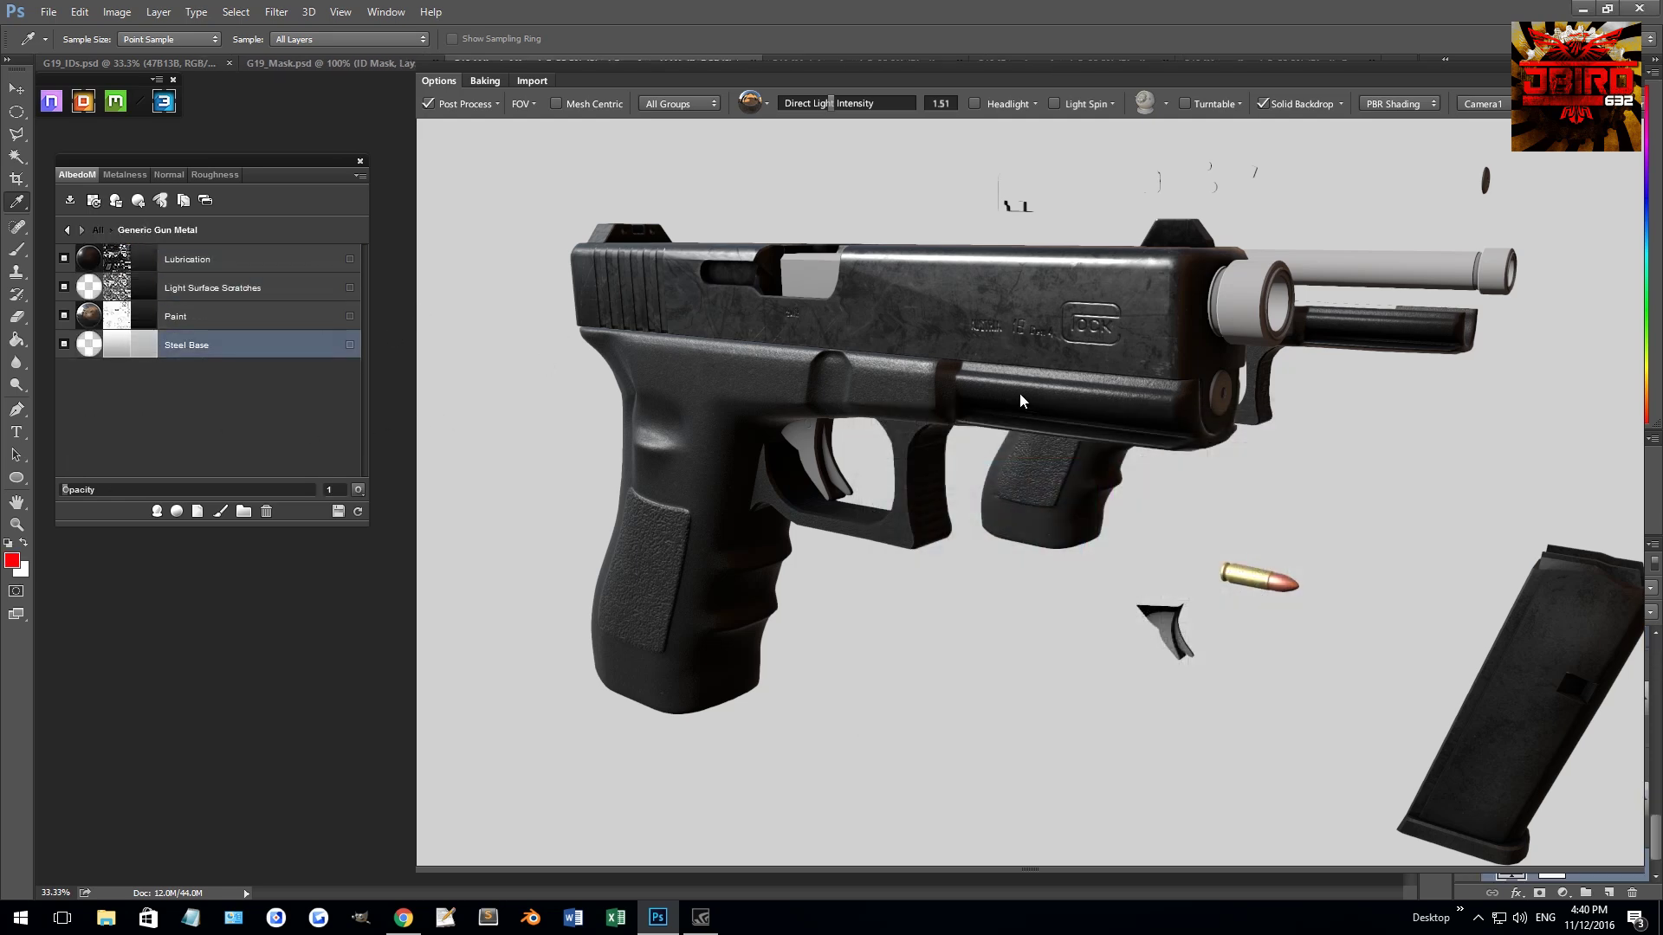
click(127, 173)
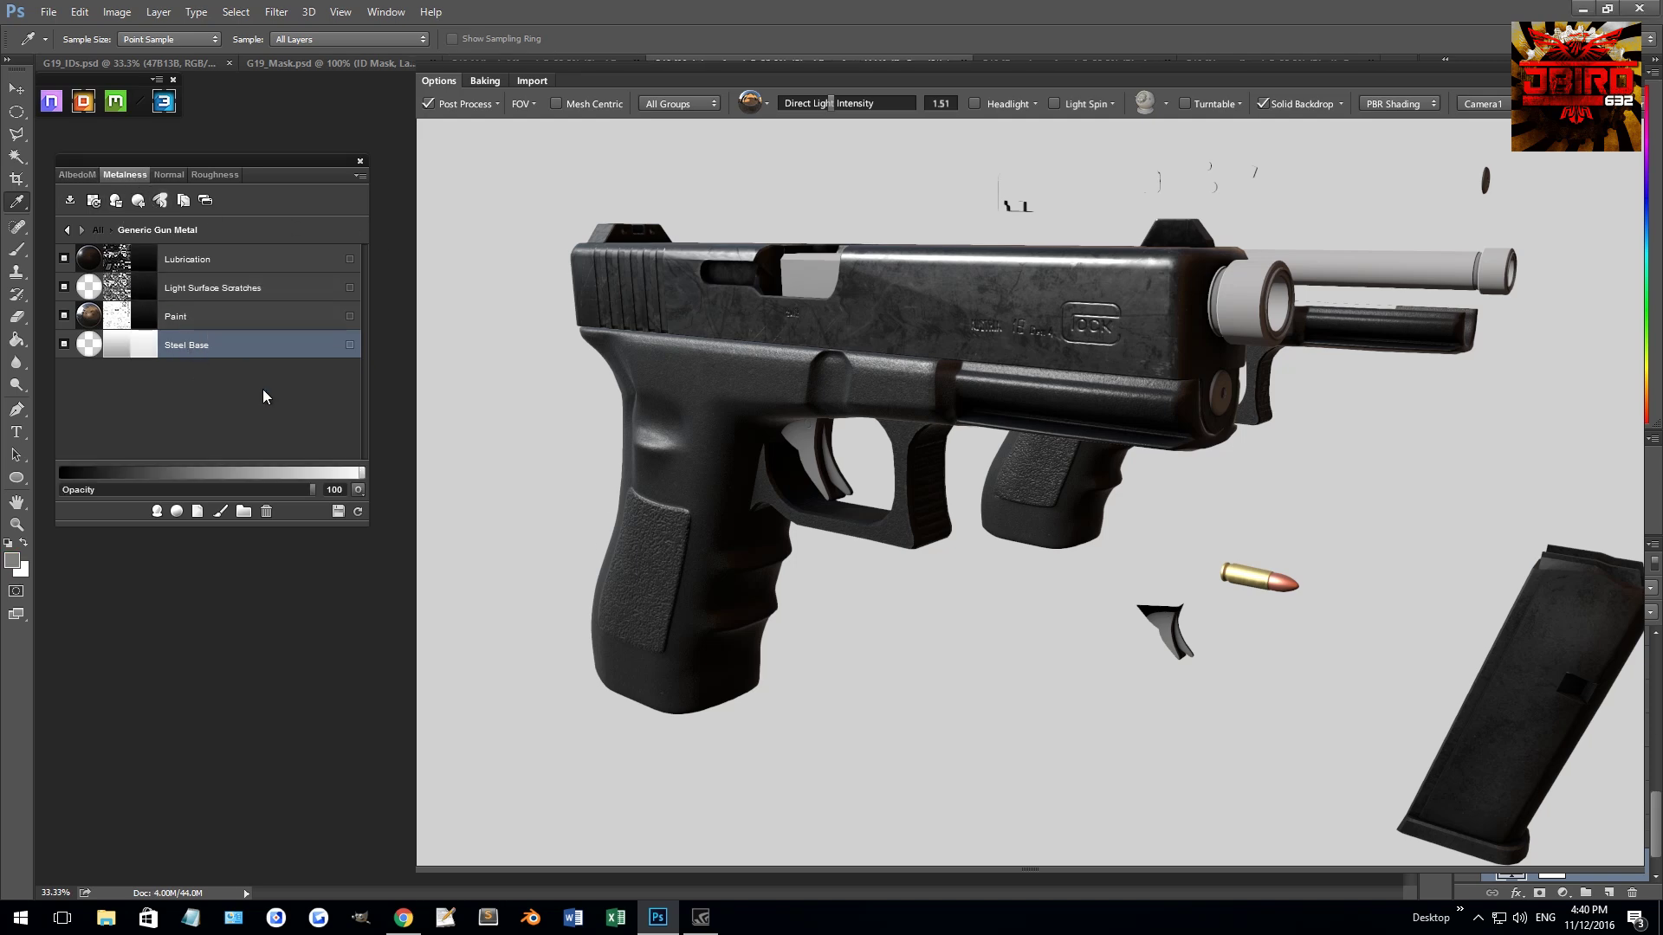
drag(330, 475, 305, 475)
click(357, 513)
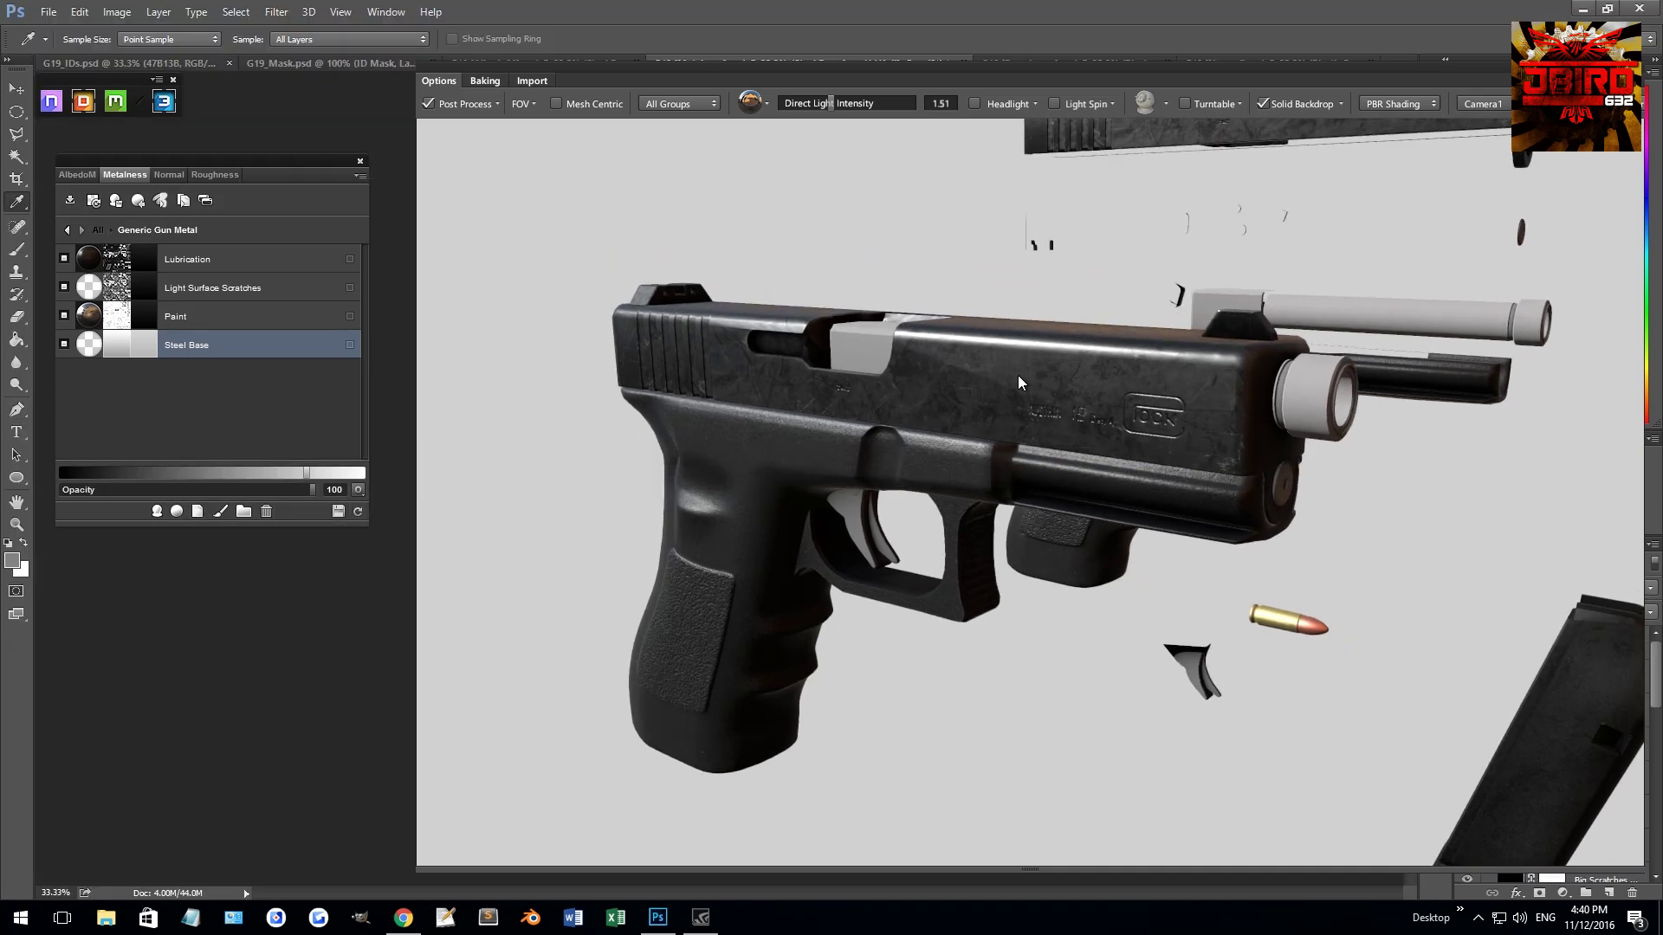
drag(1015, 376, 861, 456)
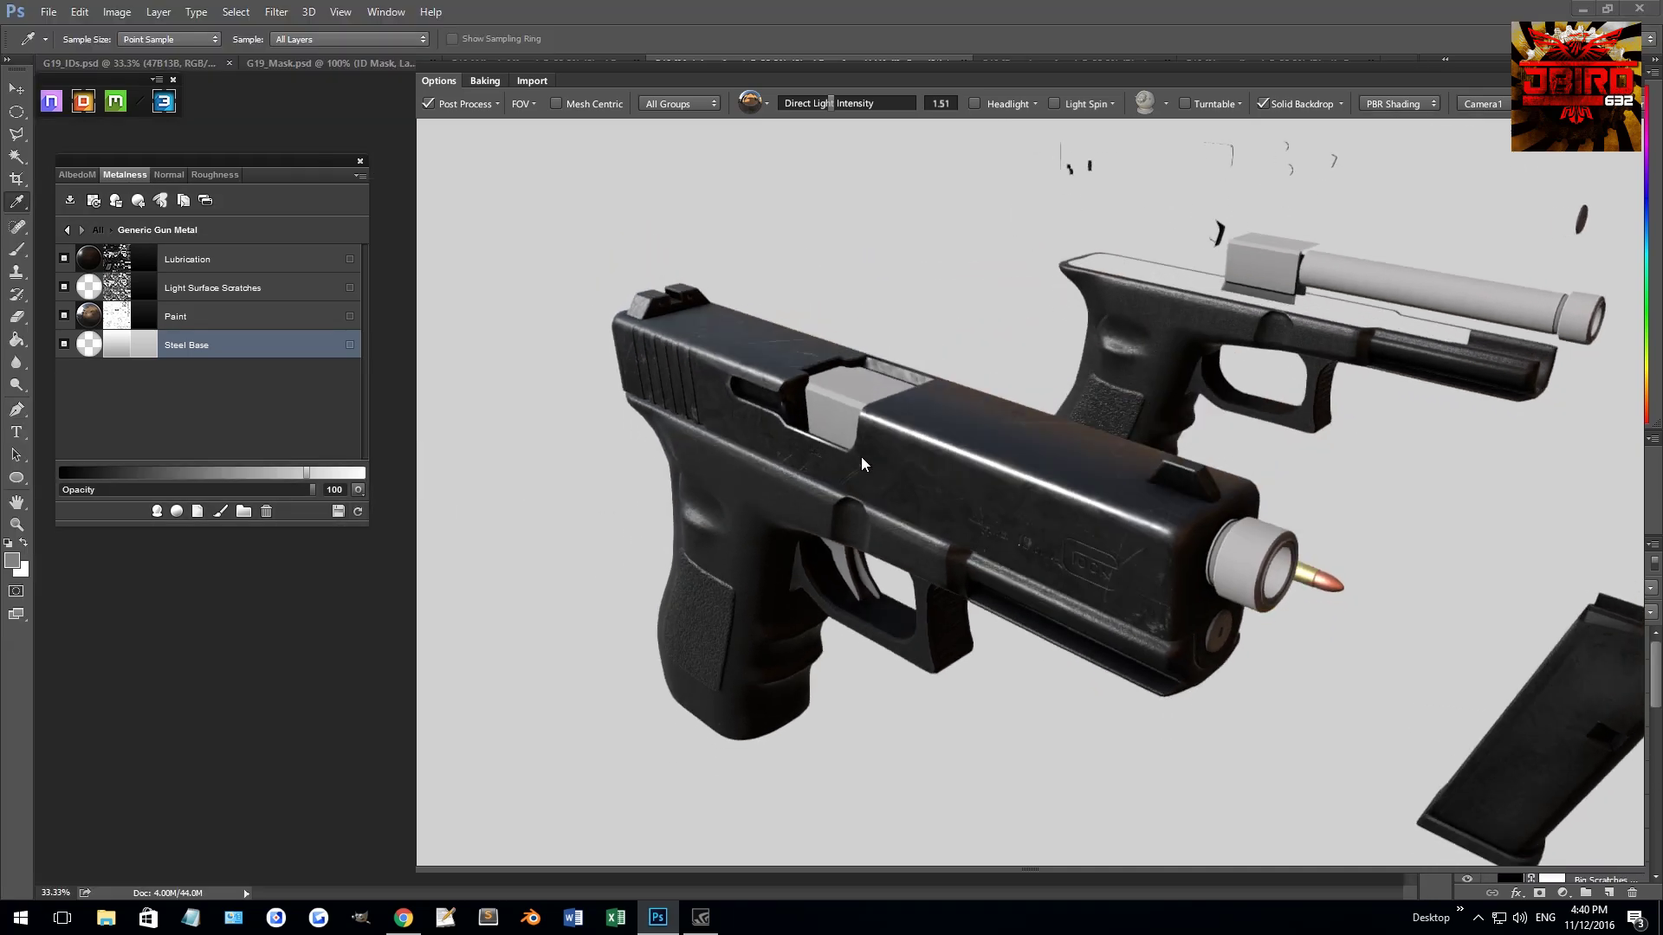
- Lighten the Steel Base layer's roughness to compare the slide's gloss, and bring it back to a darker grey
click(202, 176)
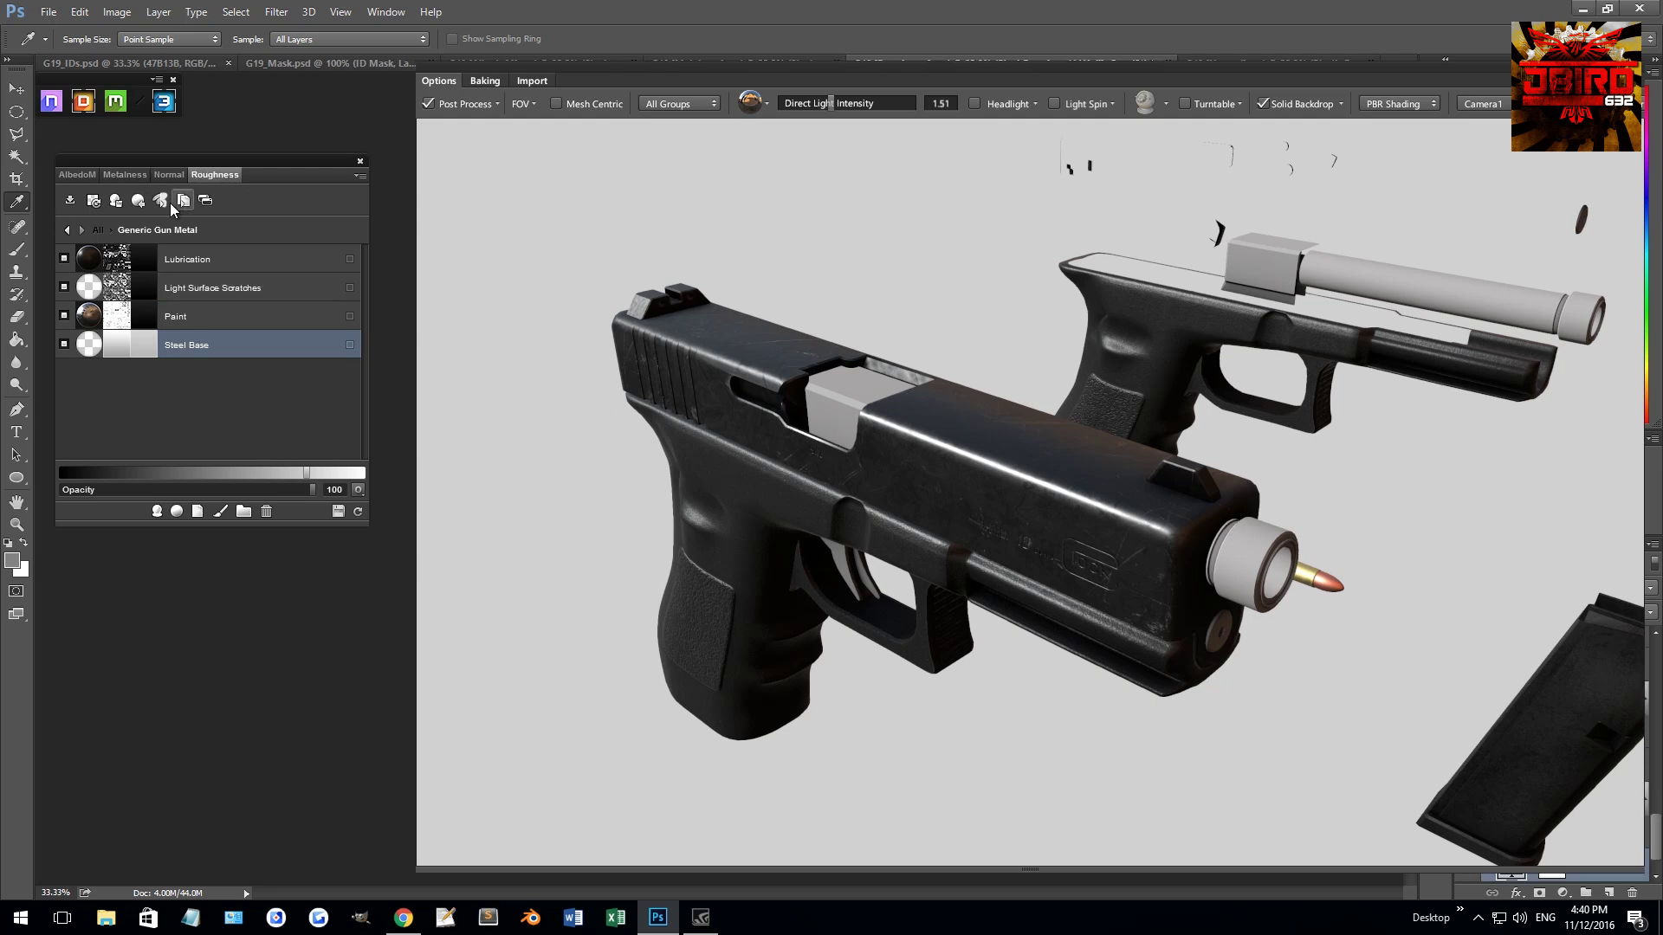
drag(138, 469, 171, 471)
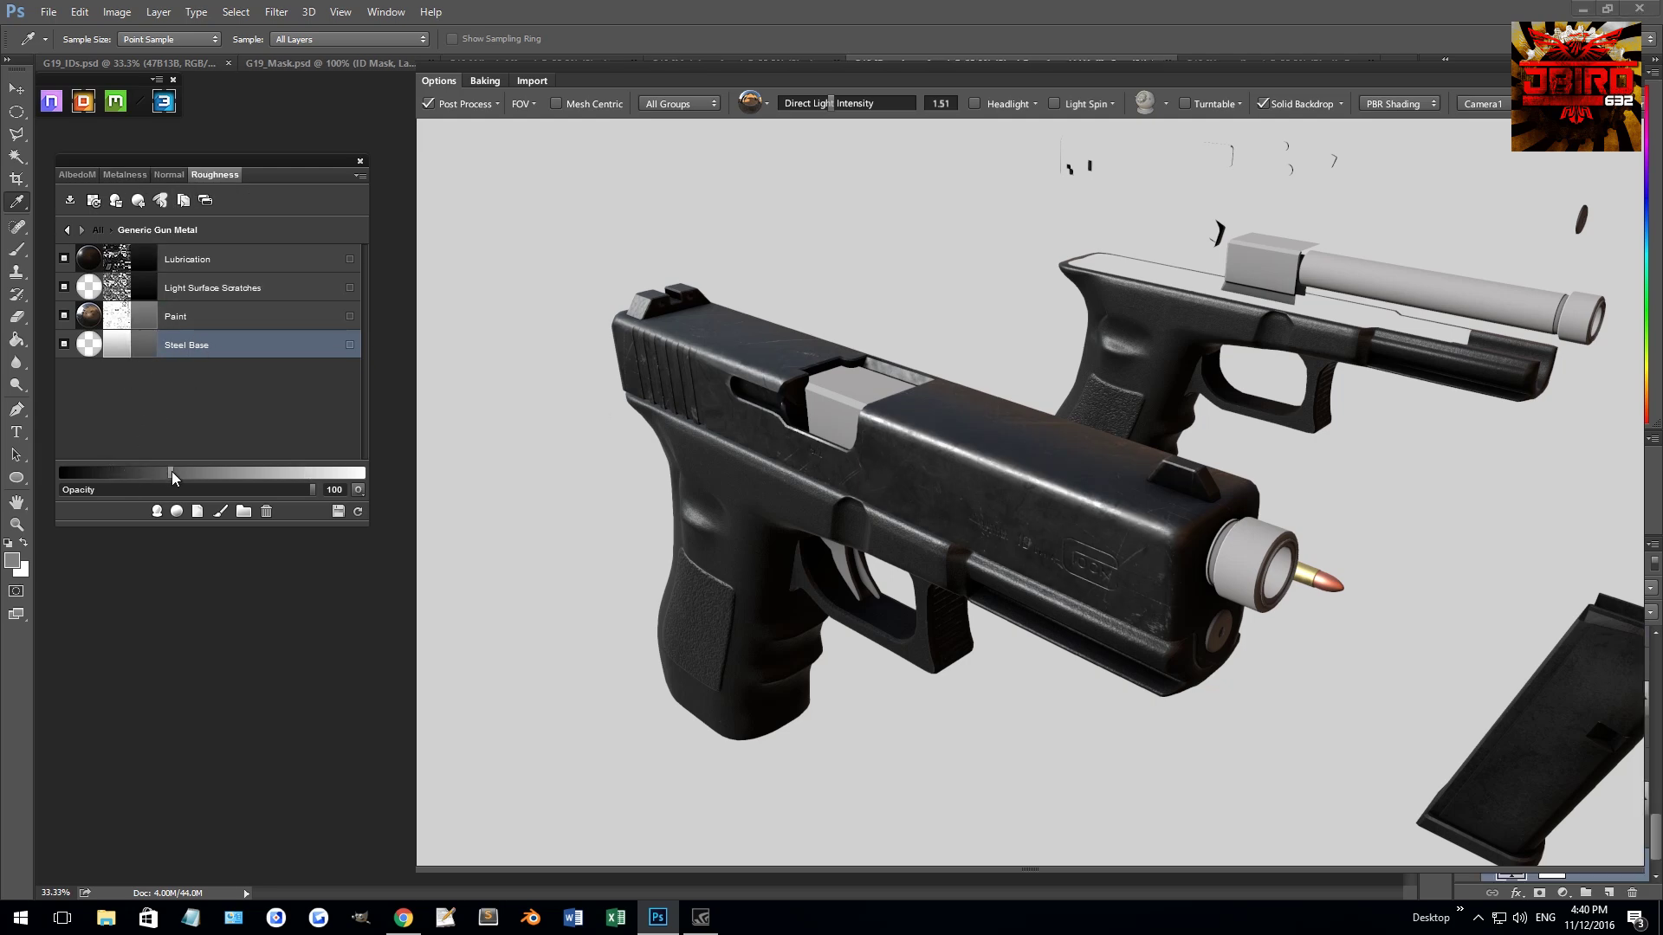
drag(717, 361, 744, 320)
drag(170, 471, 128, 483)
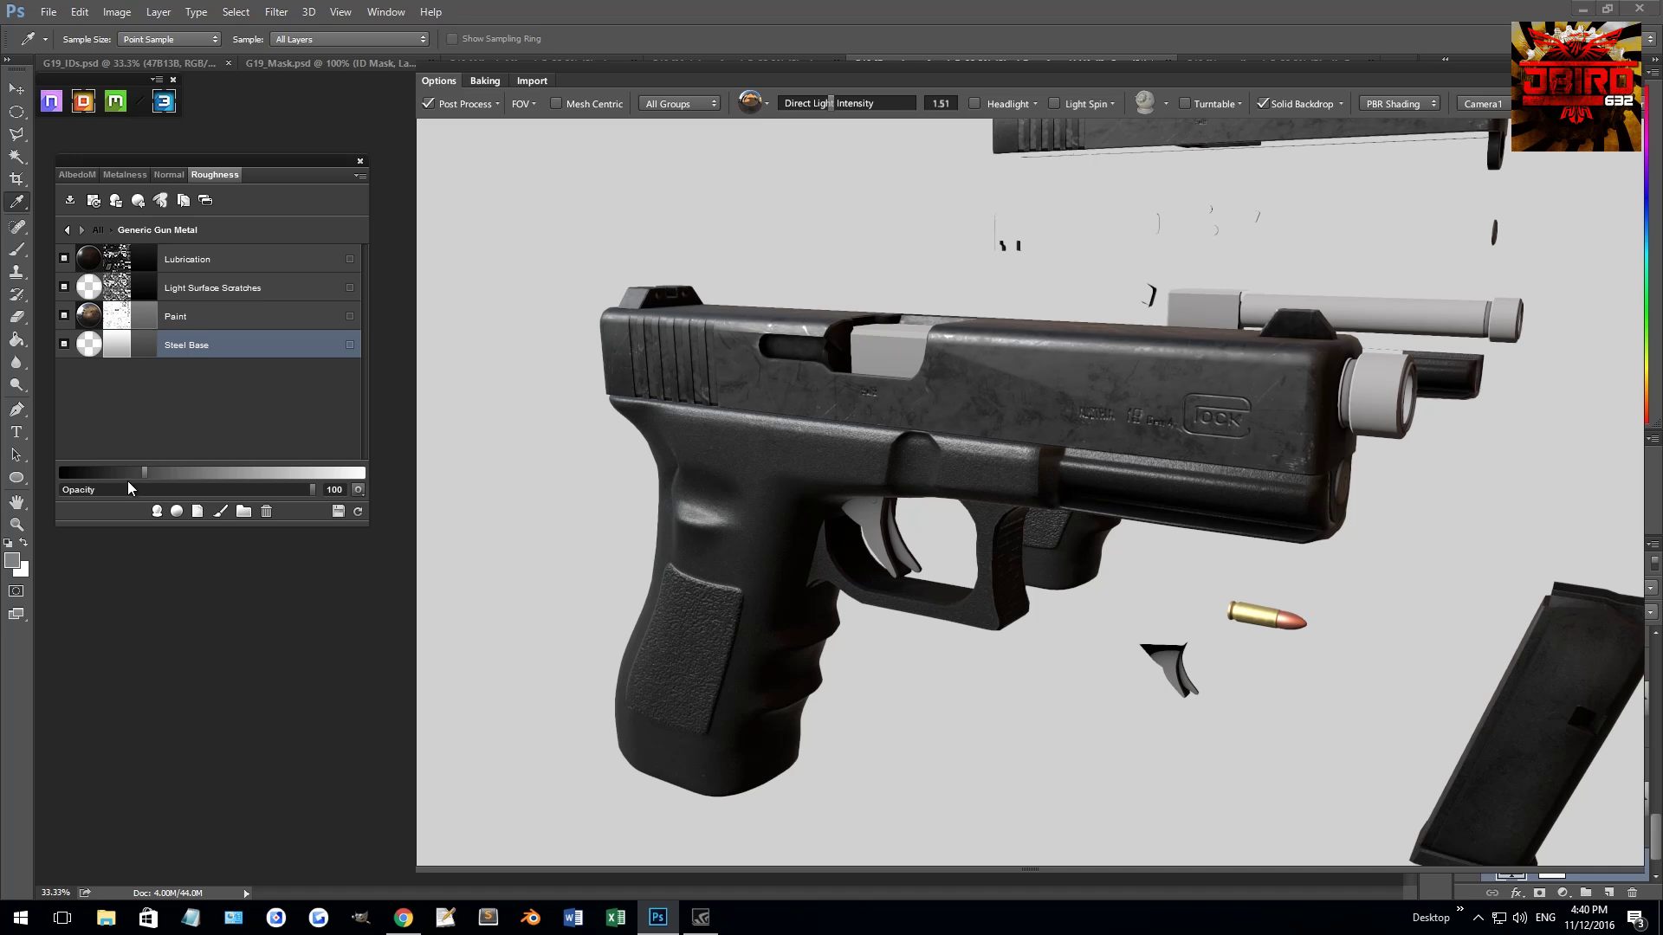
- Return to the list of all materials and hide the Generic Gun Metal material on the slide
click(134, 173)
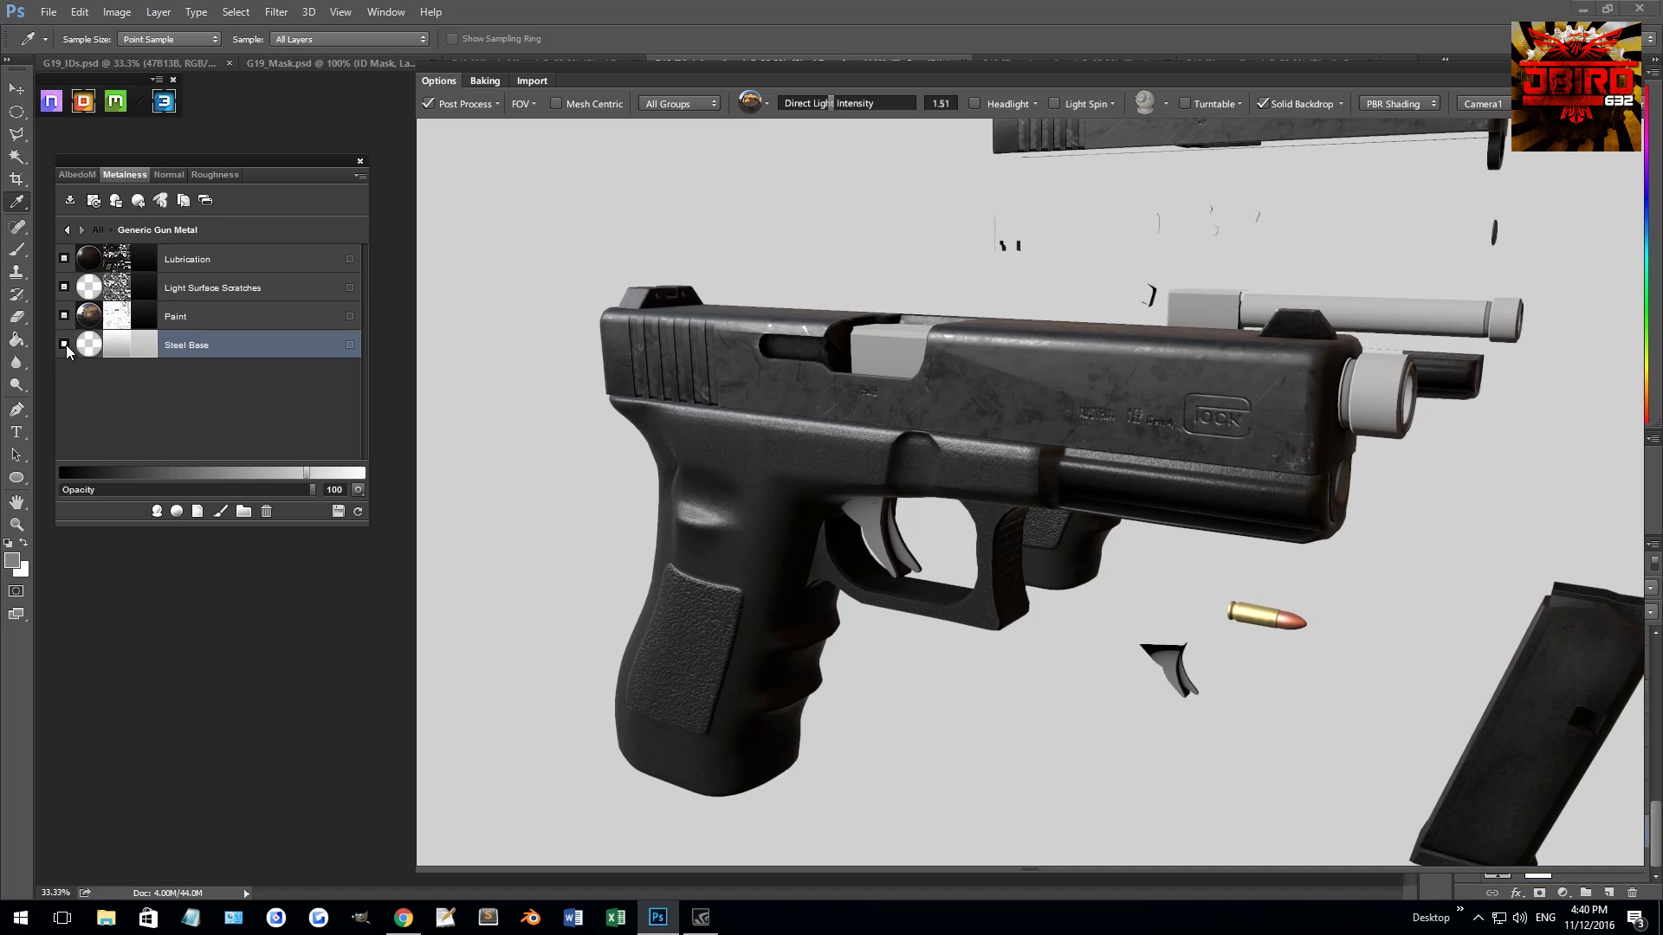
click(97, 230)
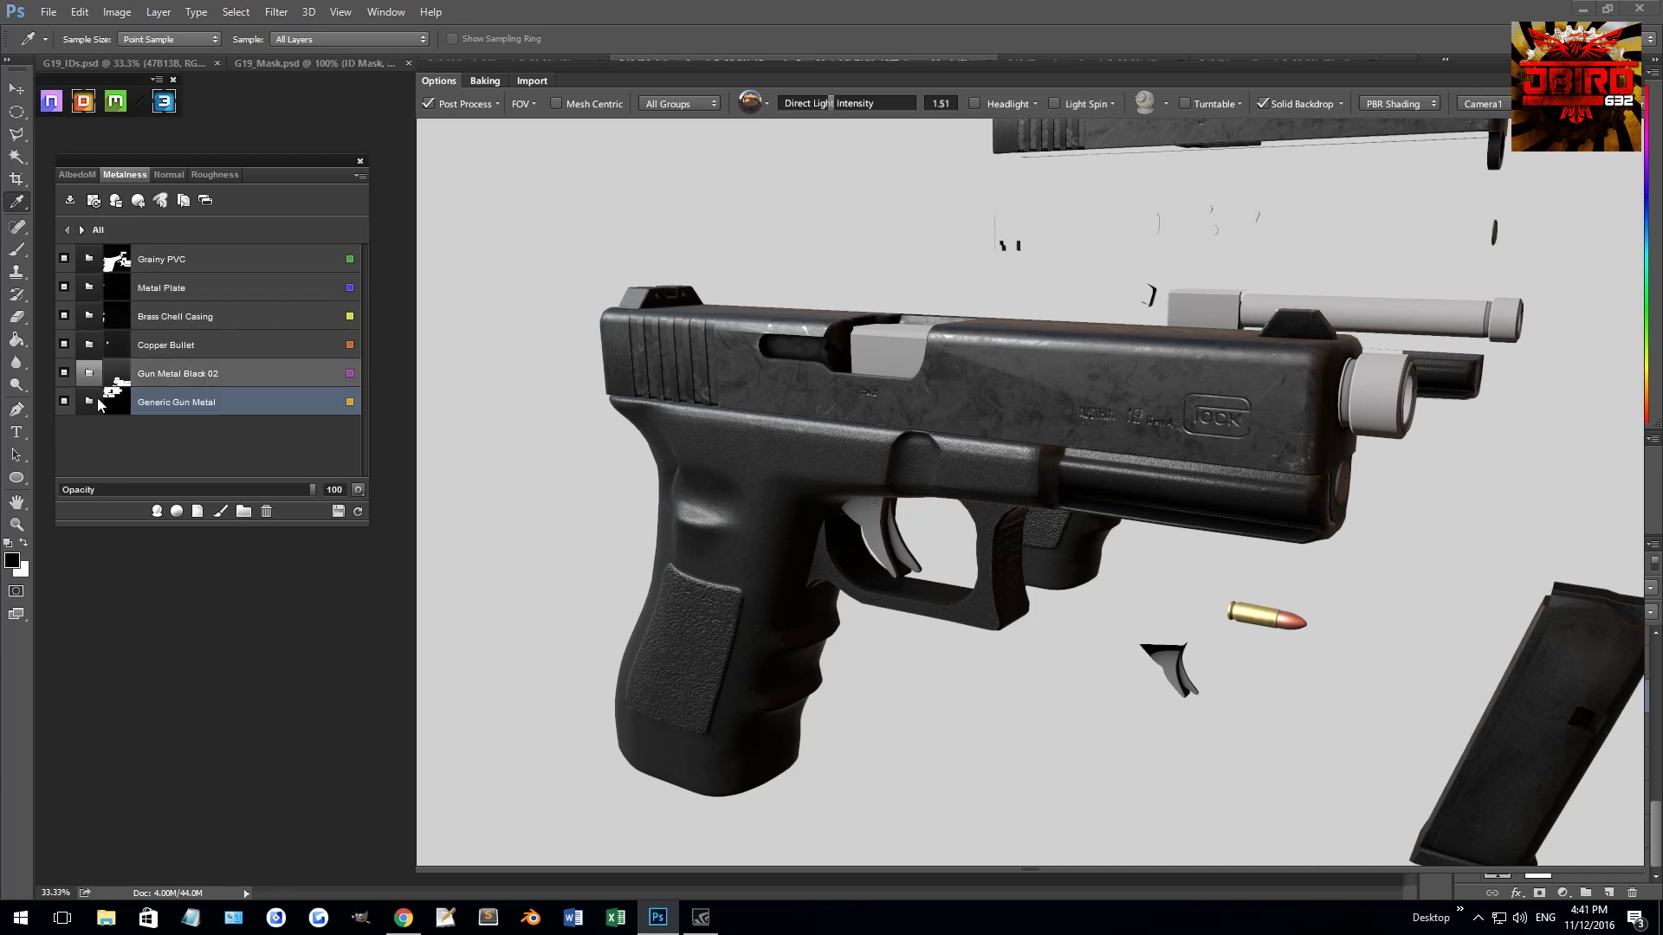
click(65, 400)
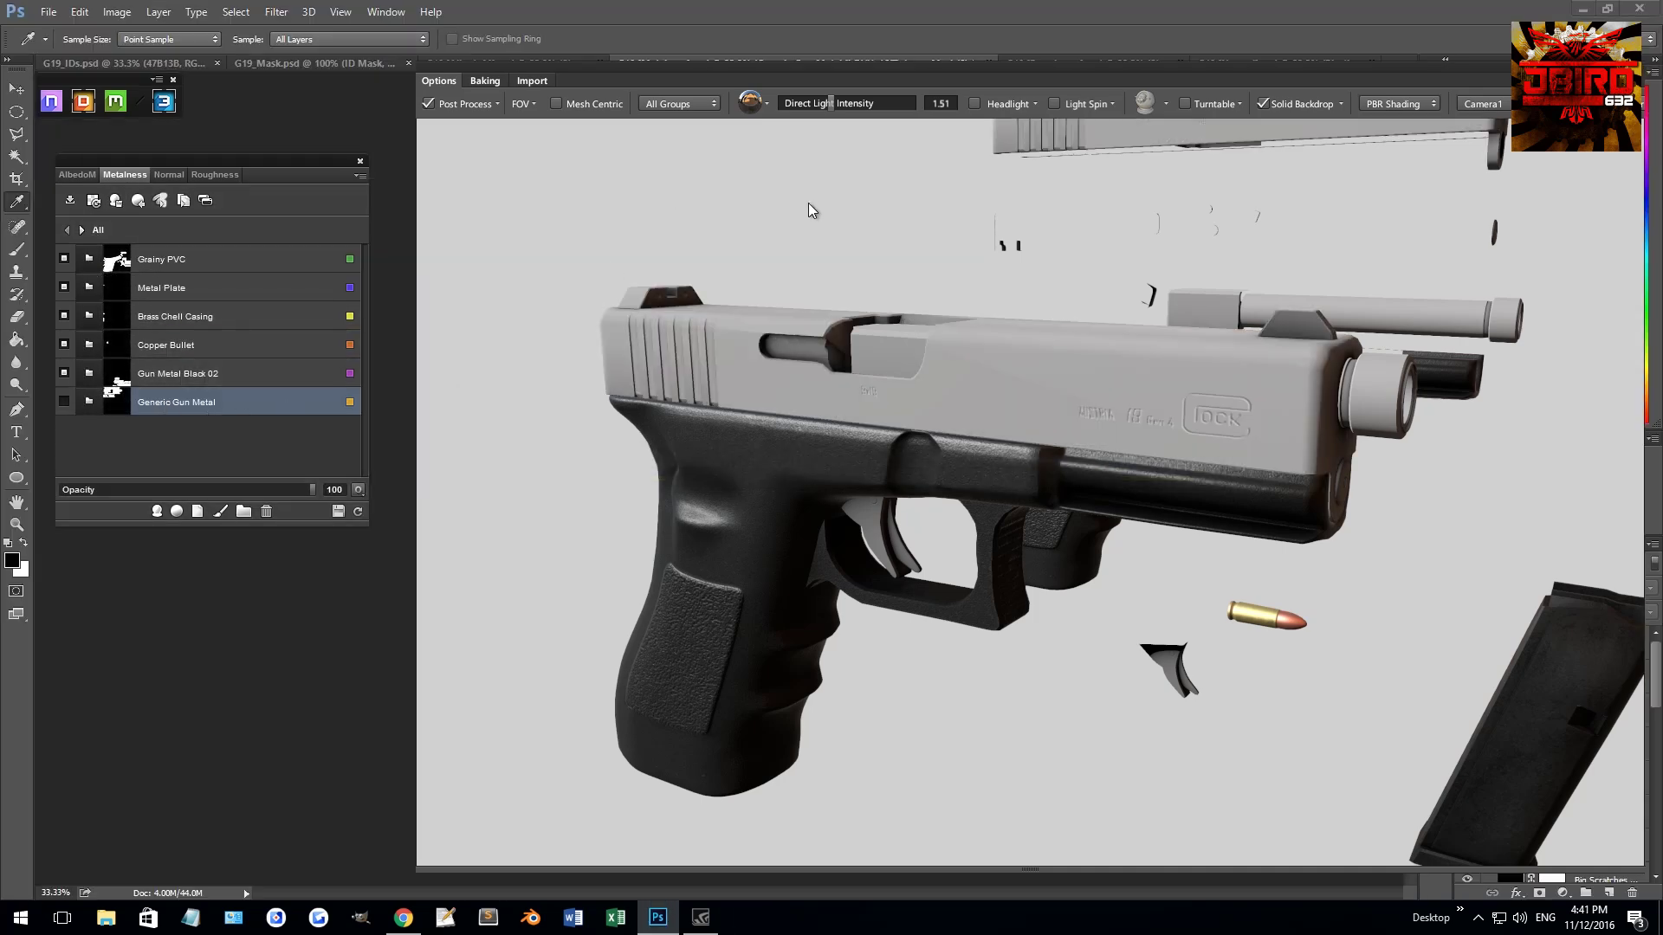
drag(803, 232, 823, 253)
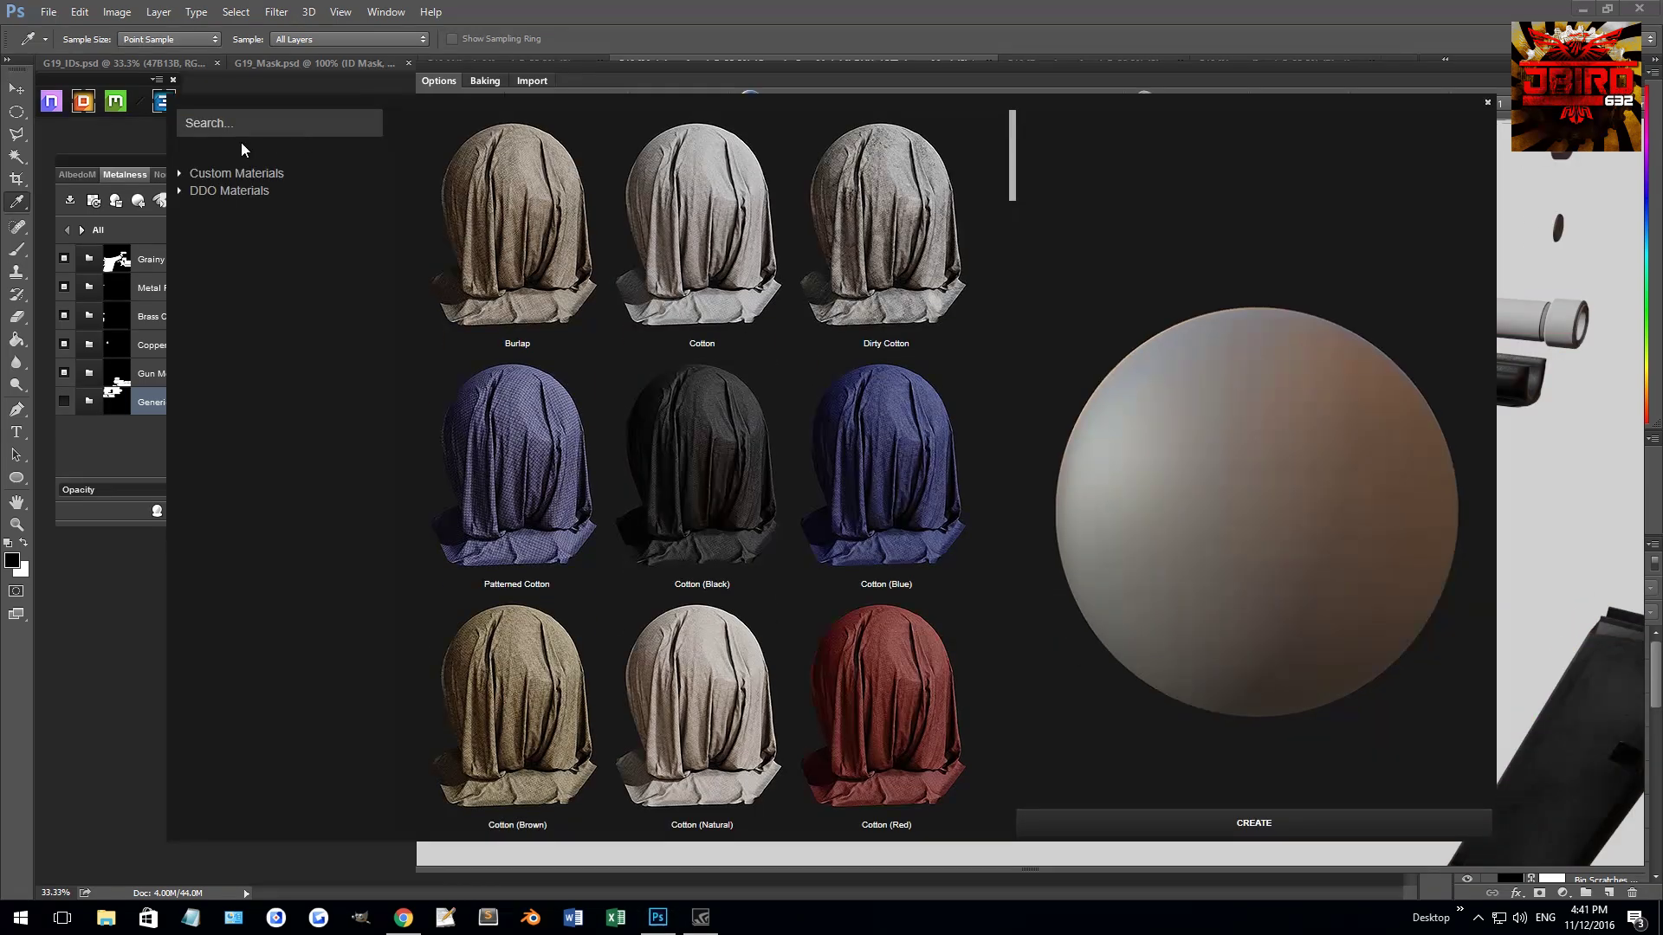
- Search the material library for GUN, preview several gun metals, and apply Gun Metal Black 03 to the slide
click(240, 121)
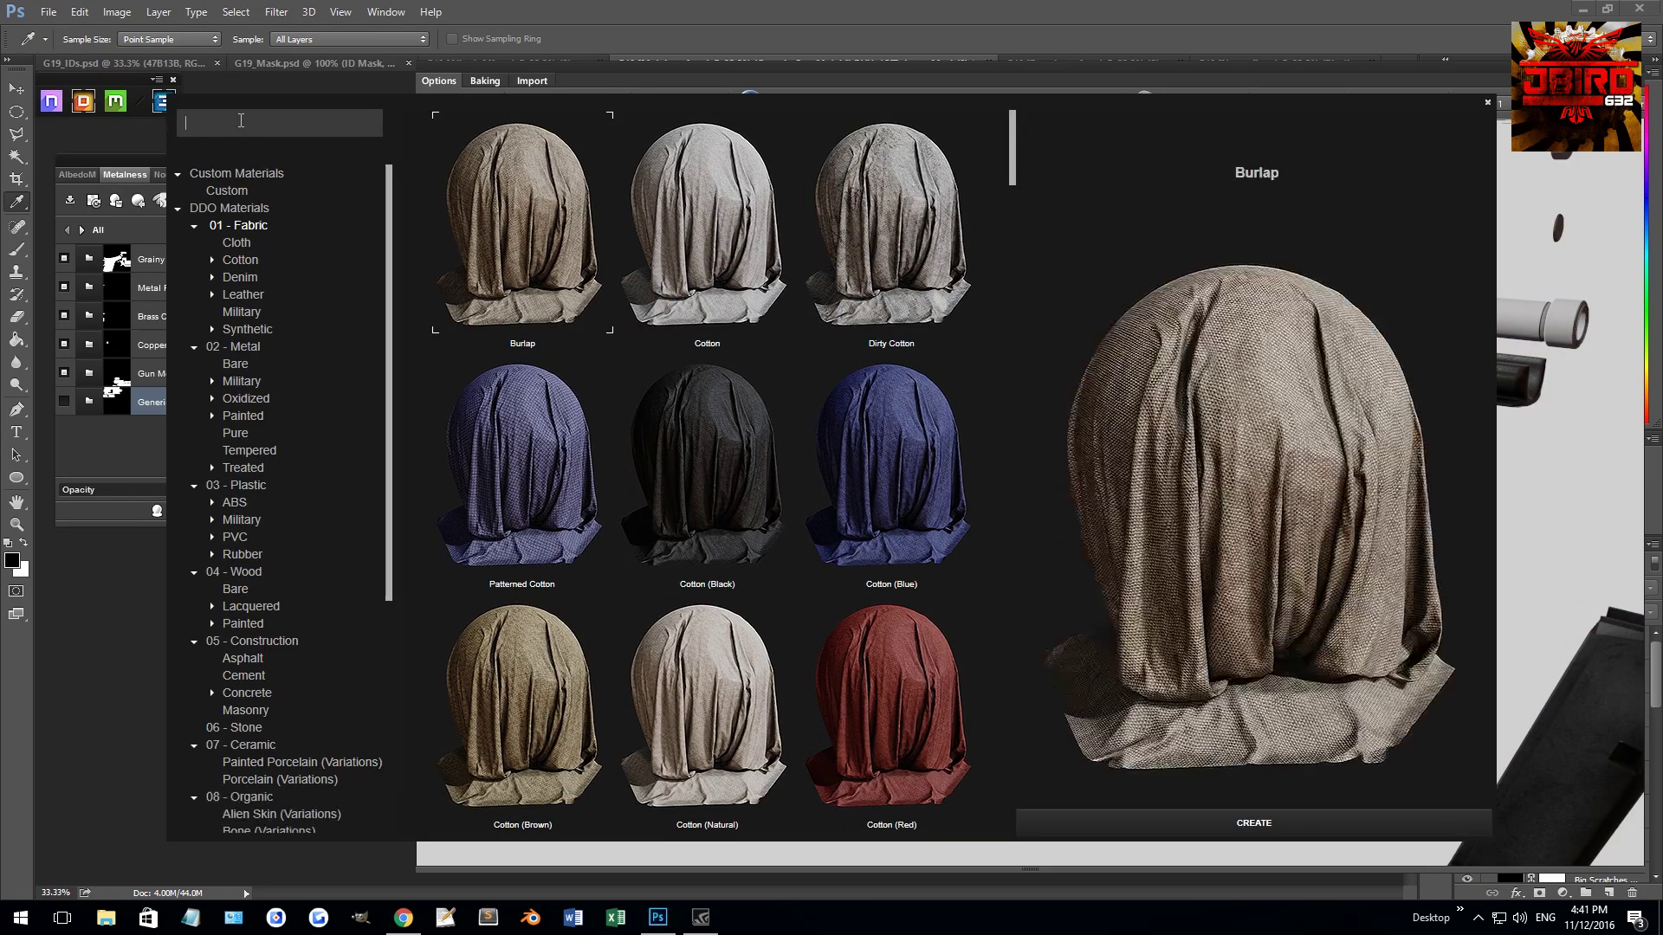
text(GUN)
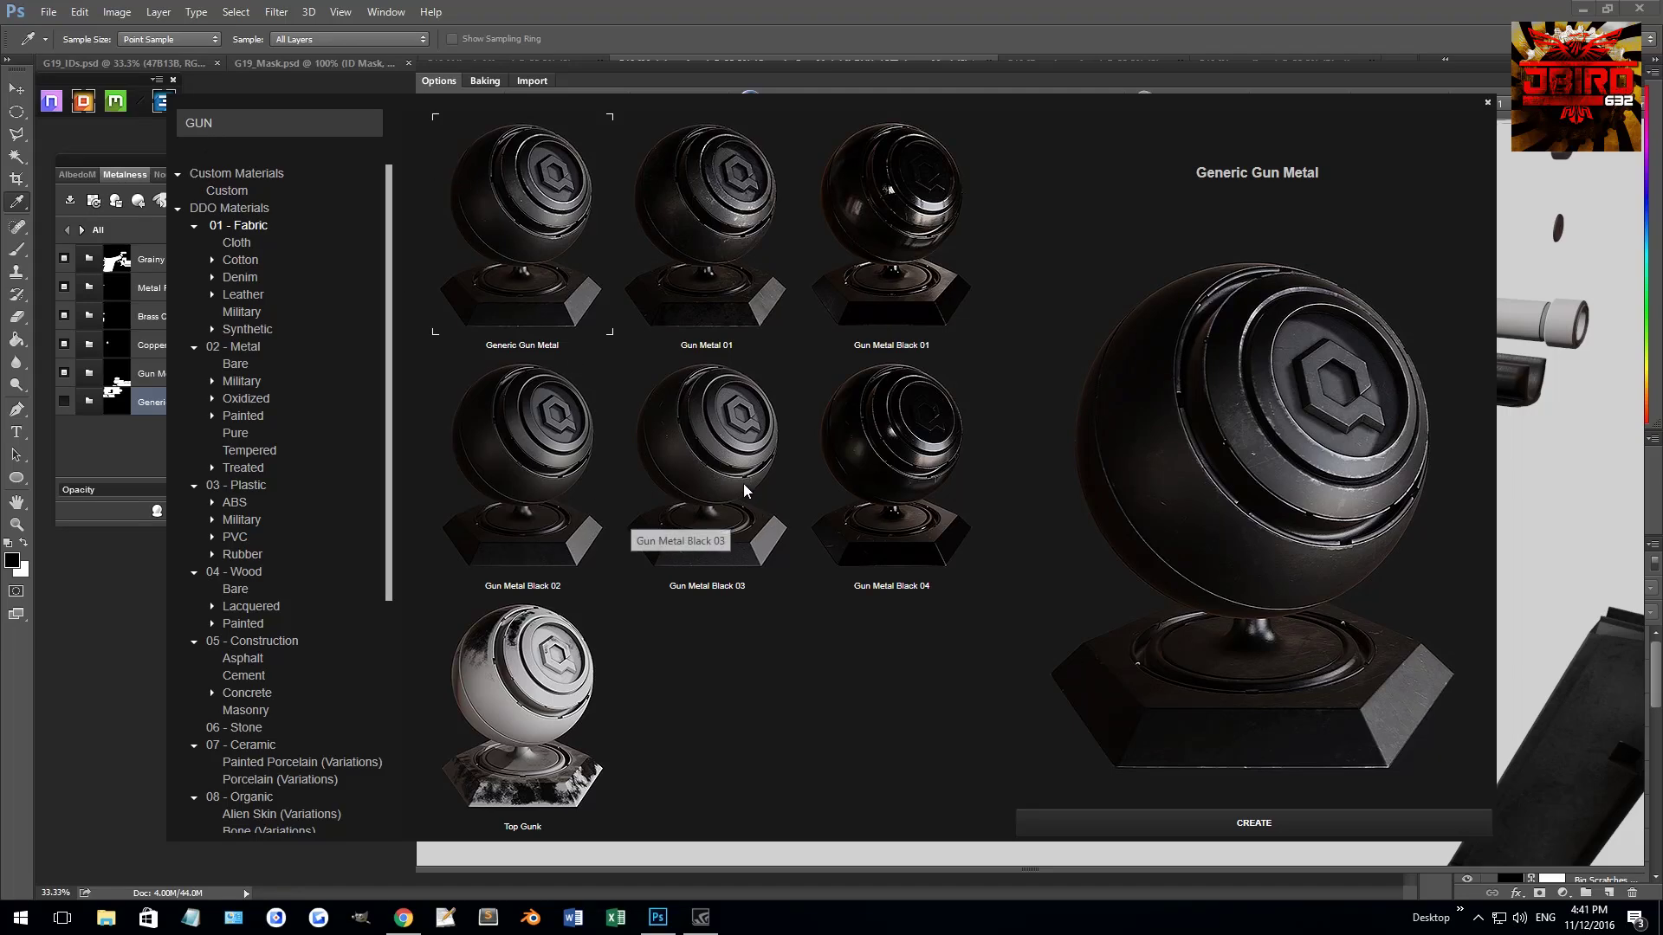
click(512, 456)
click(677, 241)
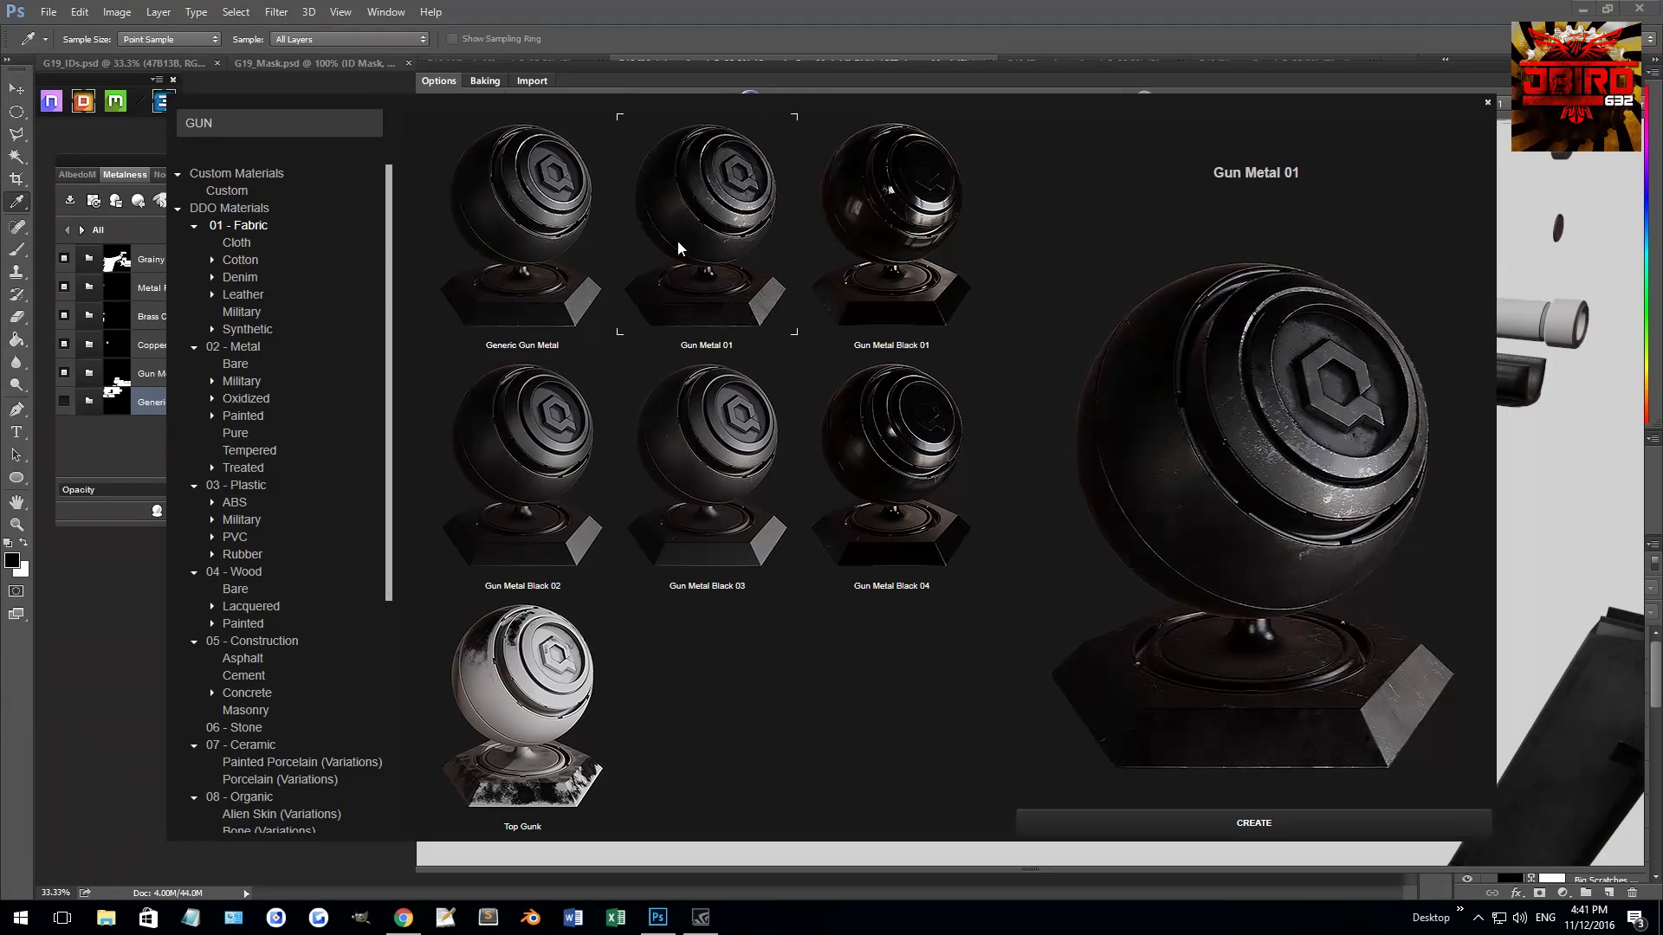
click(737, 444)
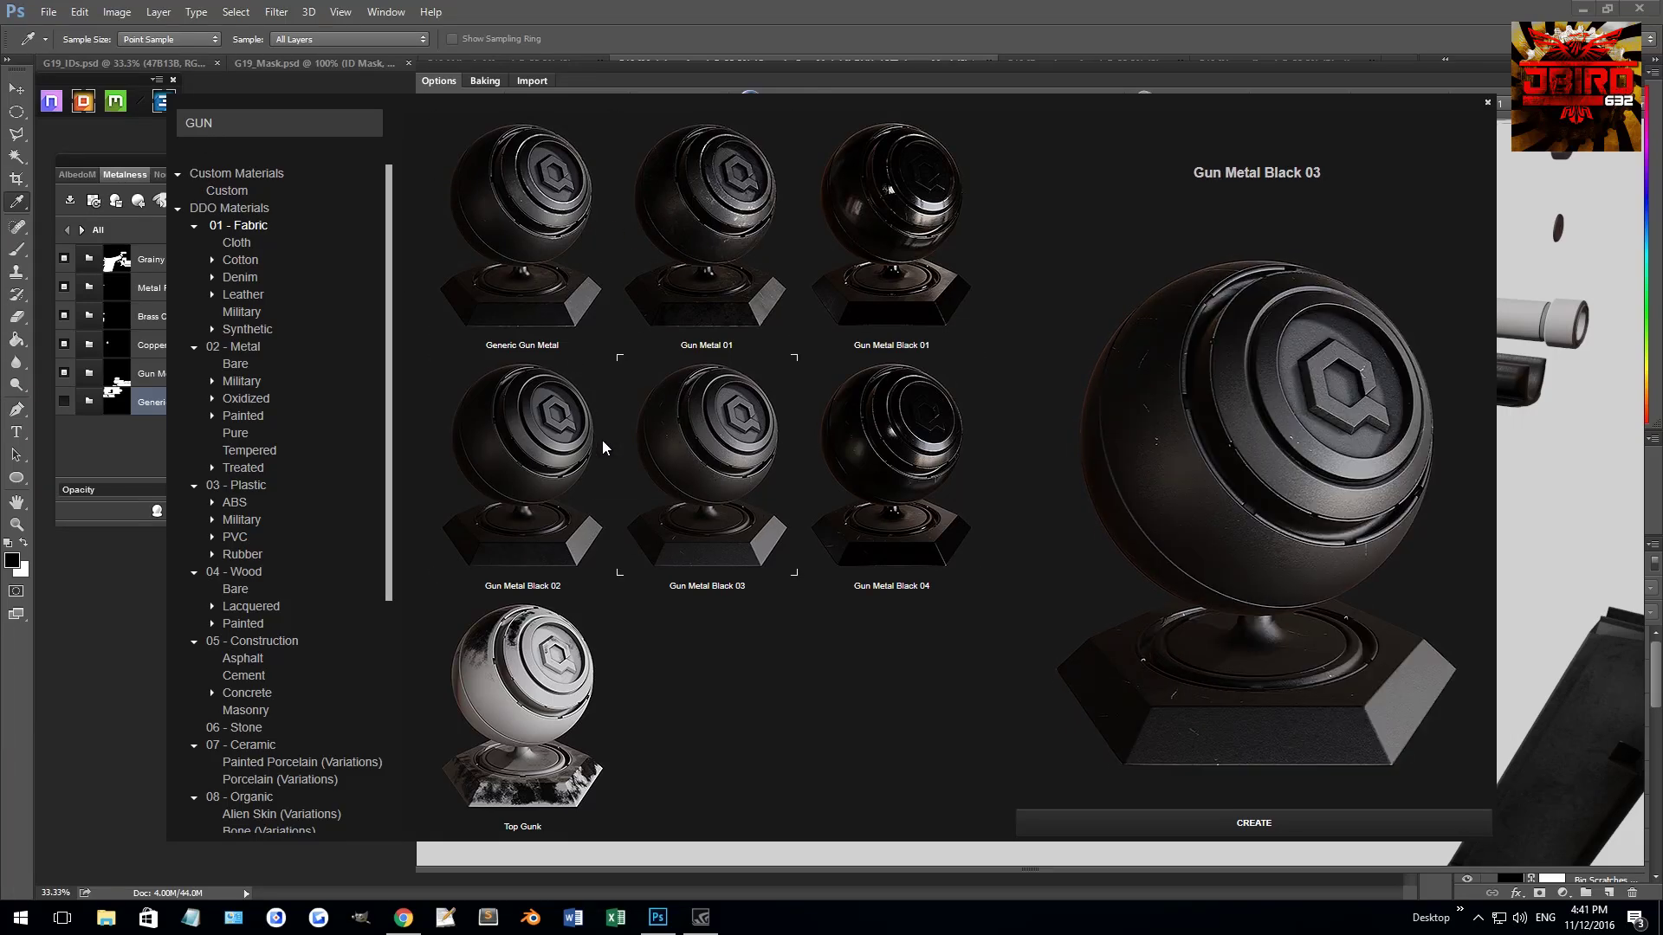
click(563, 205)
click(660, 413)
click(1244, 823)
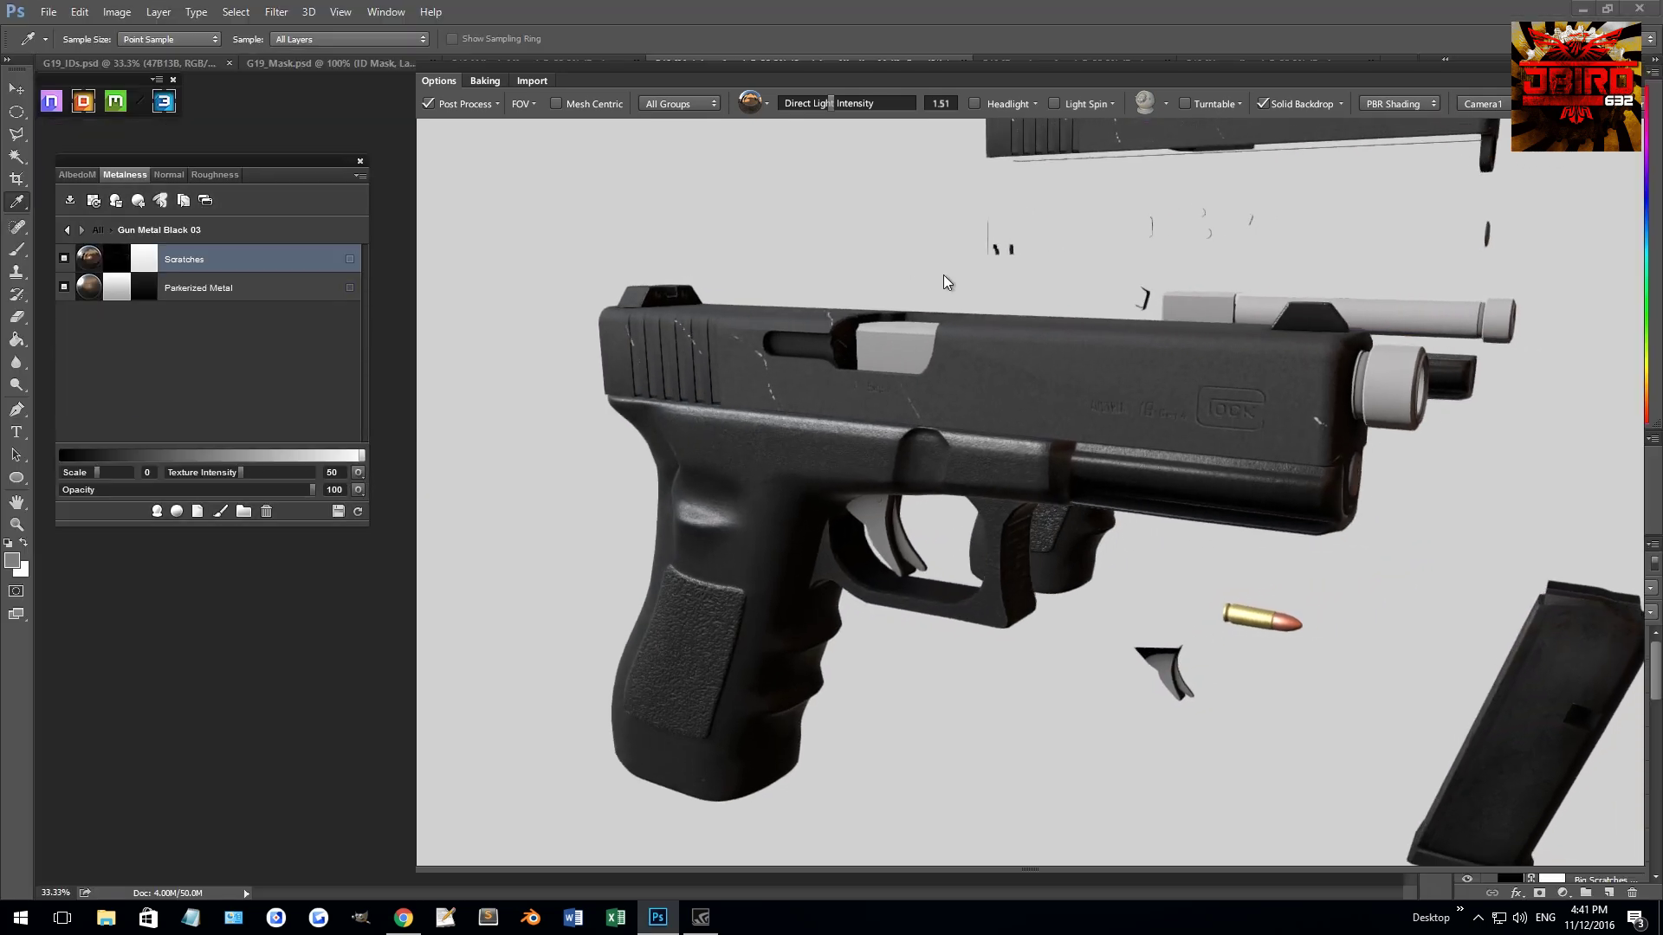
- Hide and reshow the Scratches layer to compare the slide, and lower the layer's albedo opacity to 55
click(64, 260)
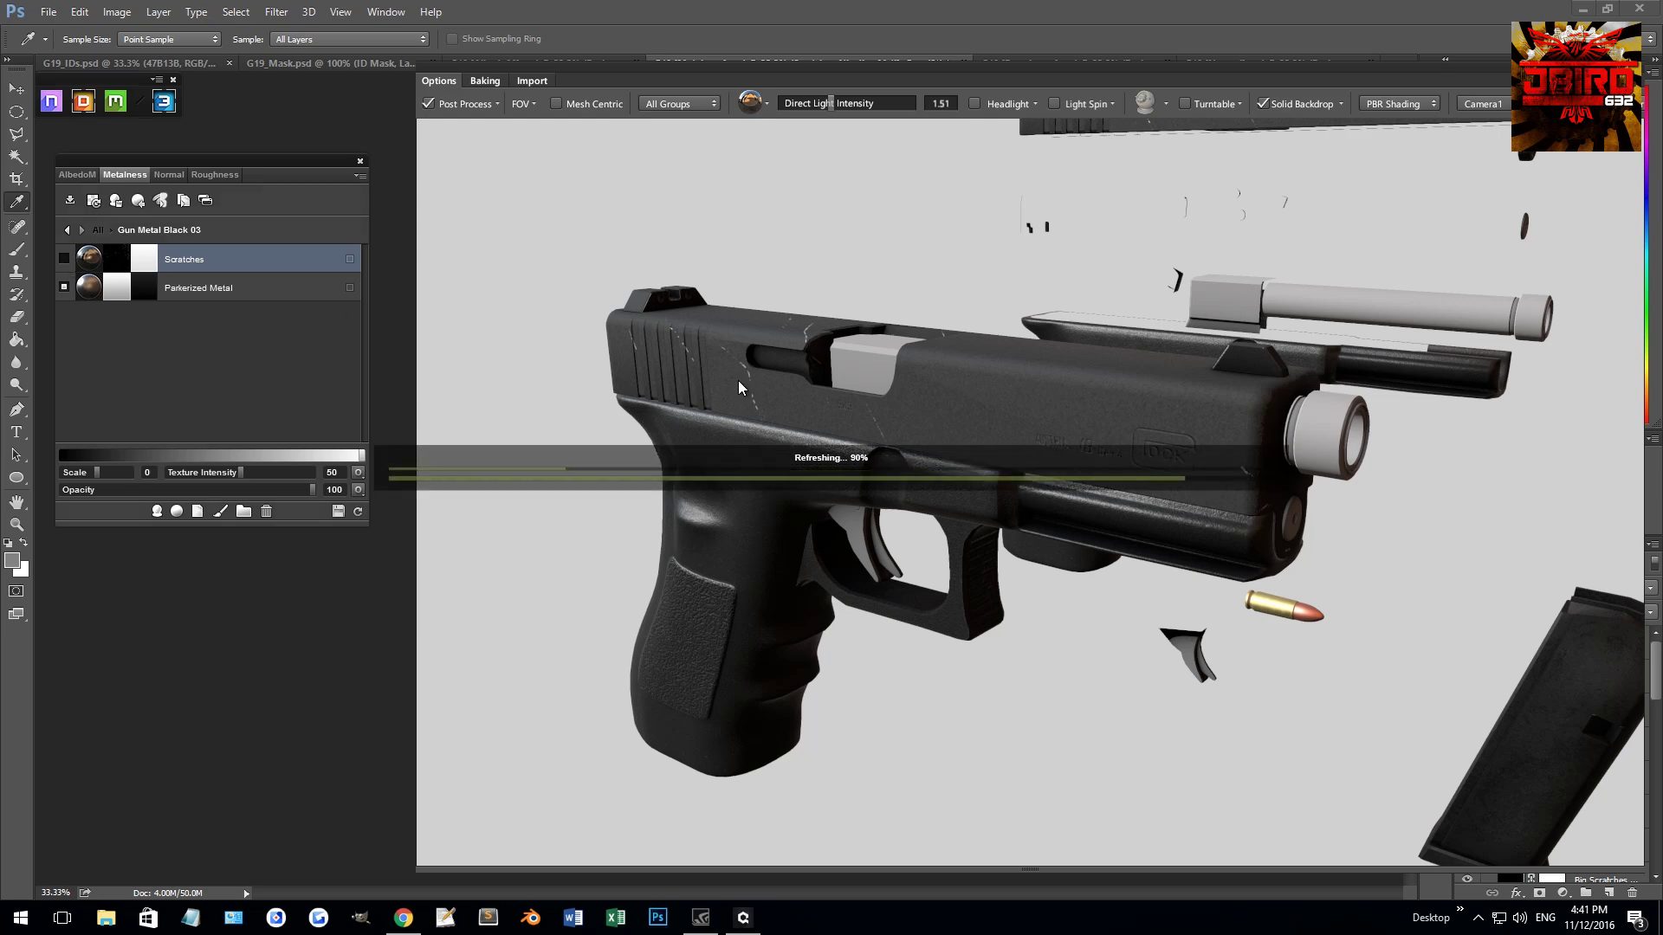
click(65, 258)
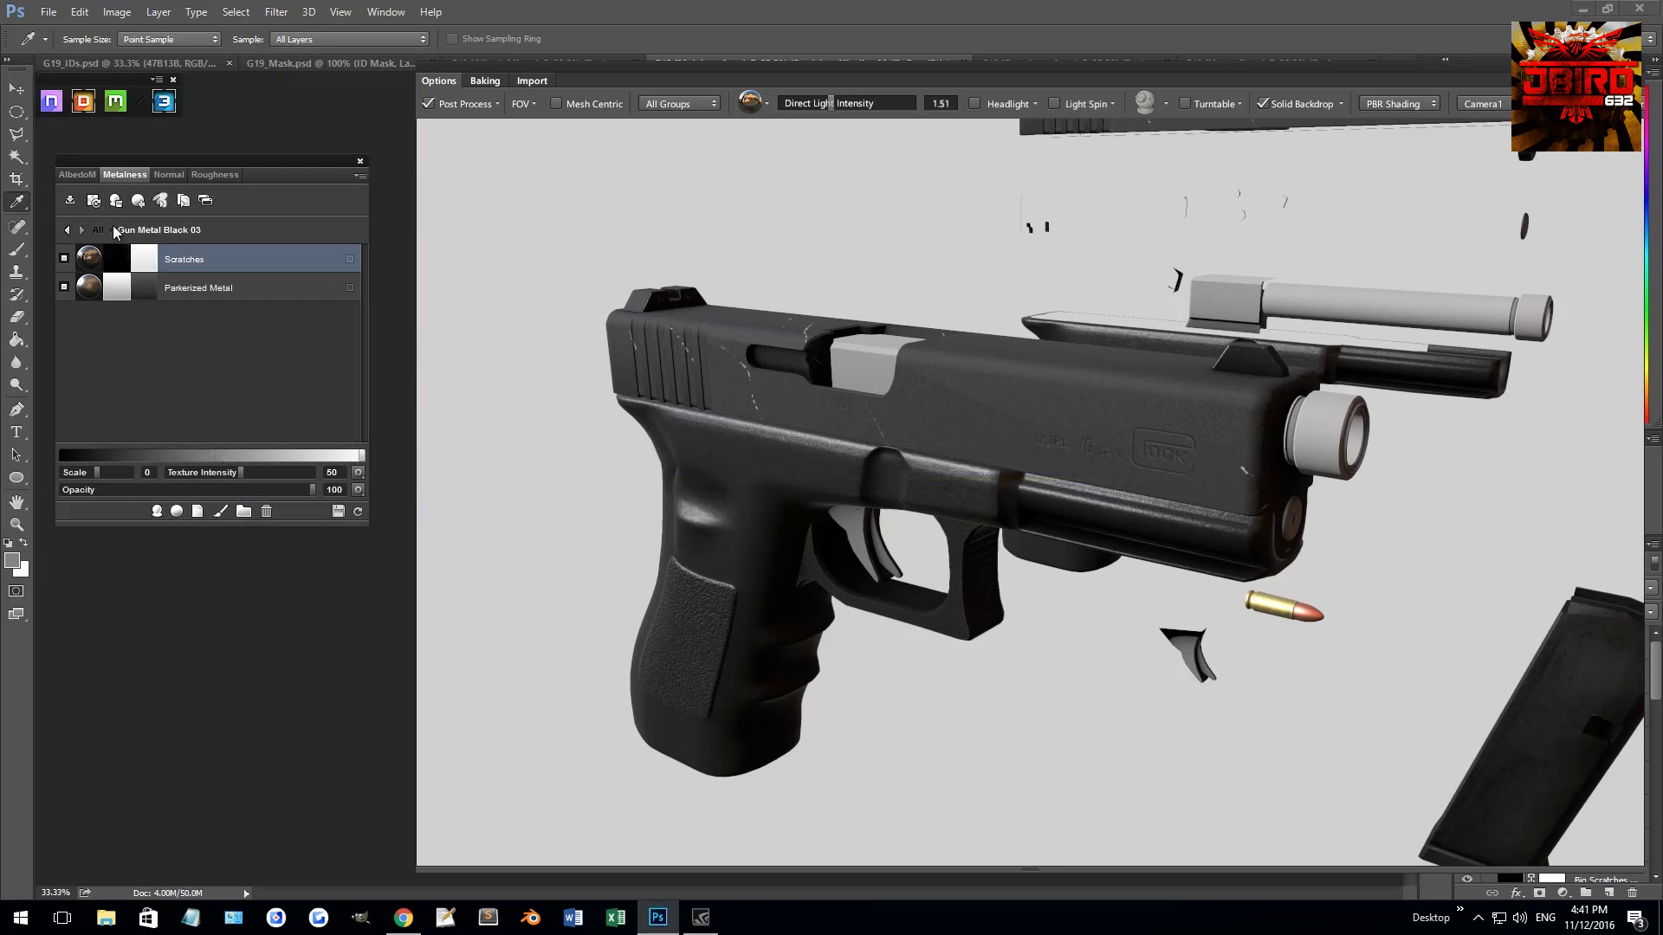
click(79, 174)
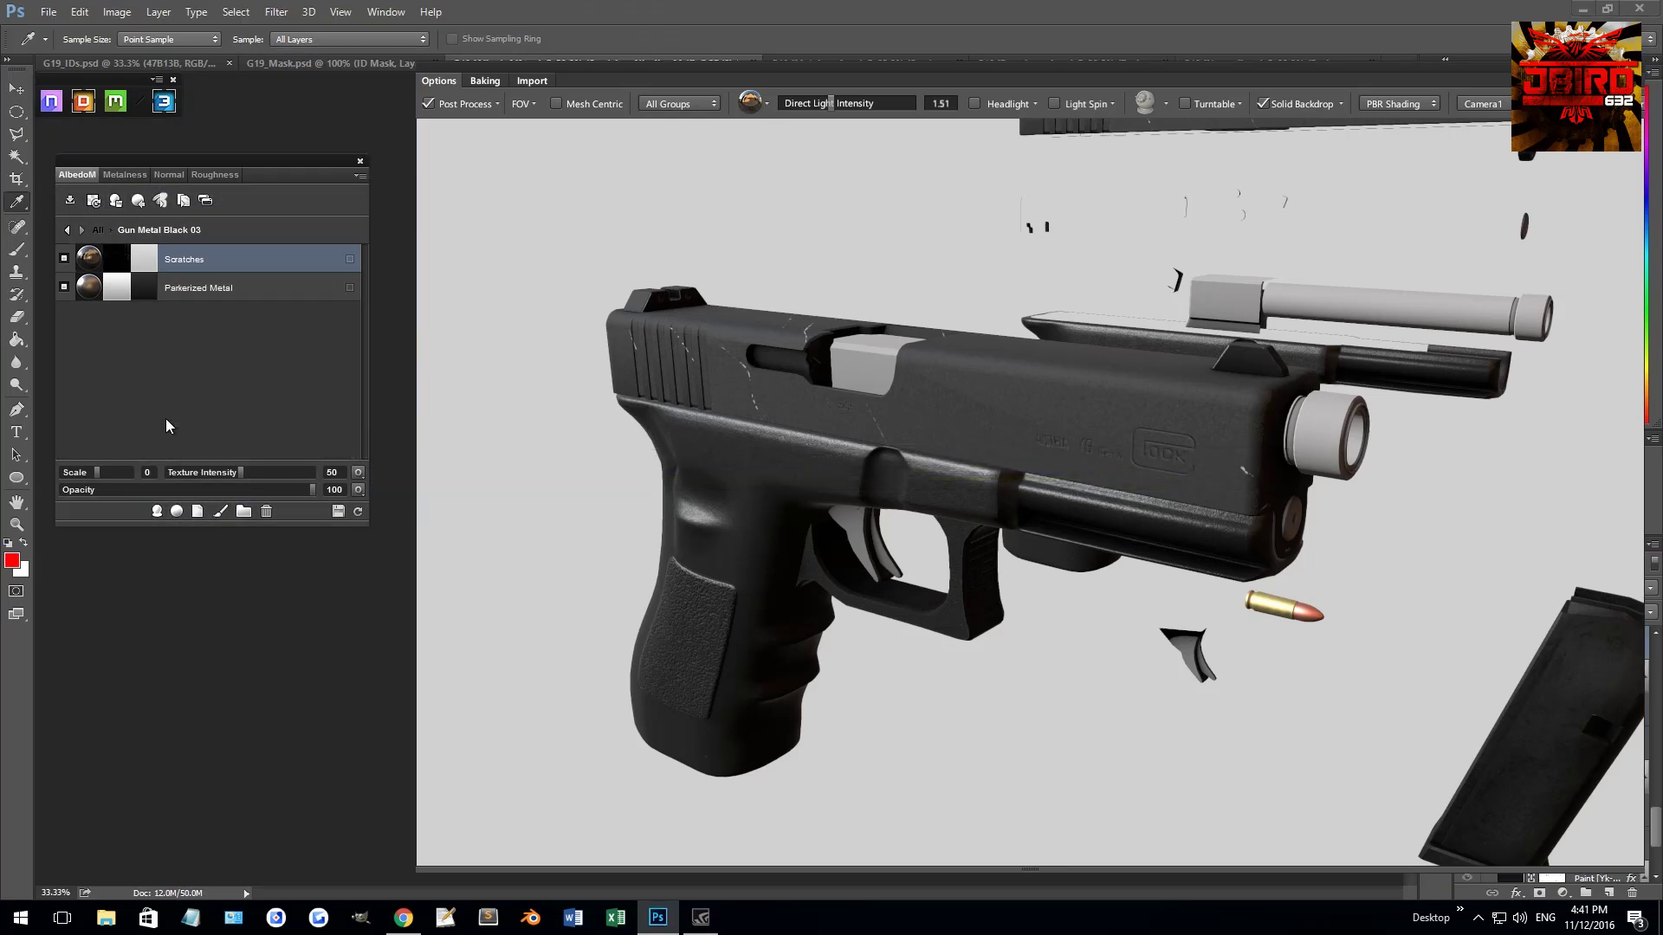
click(153, 490)
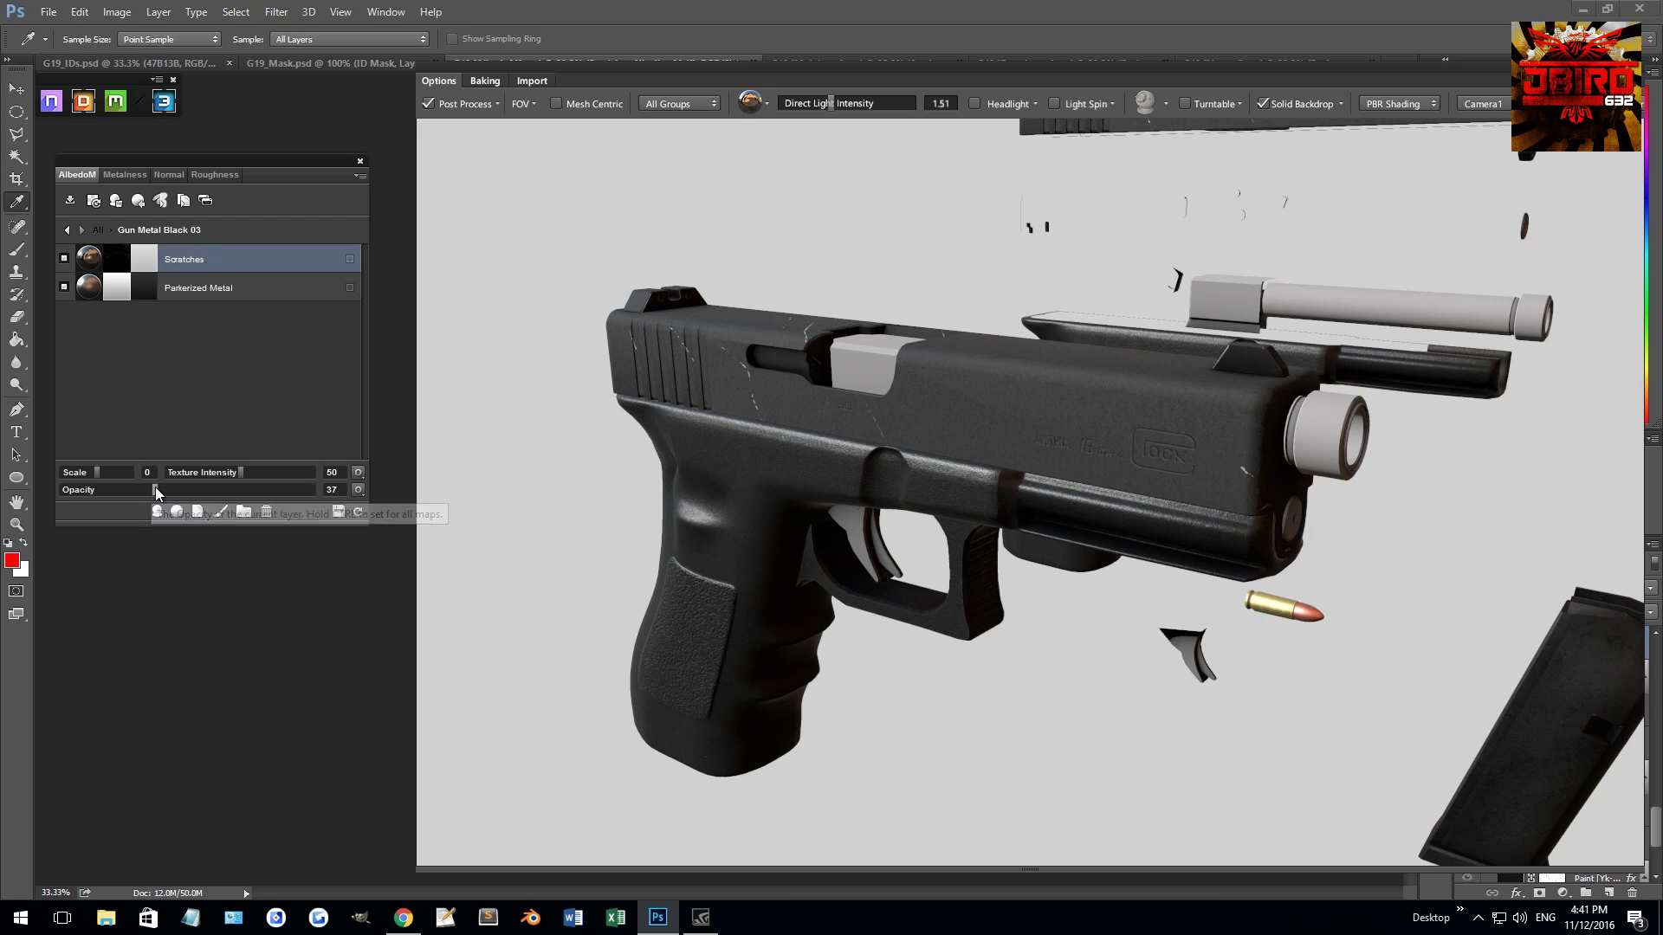
drag(154, 490, 171, 490)
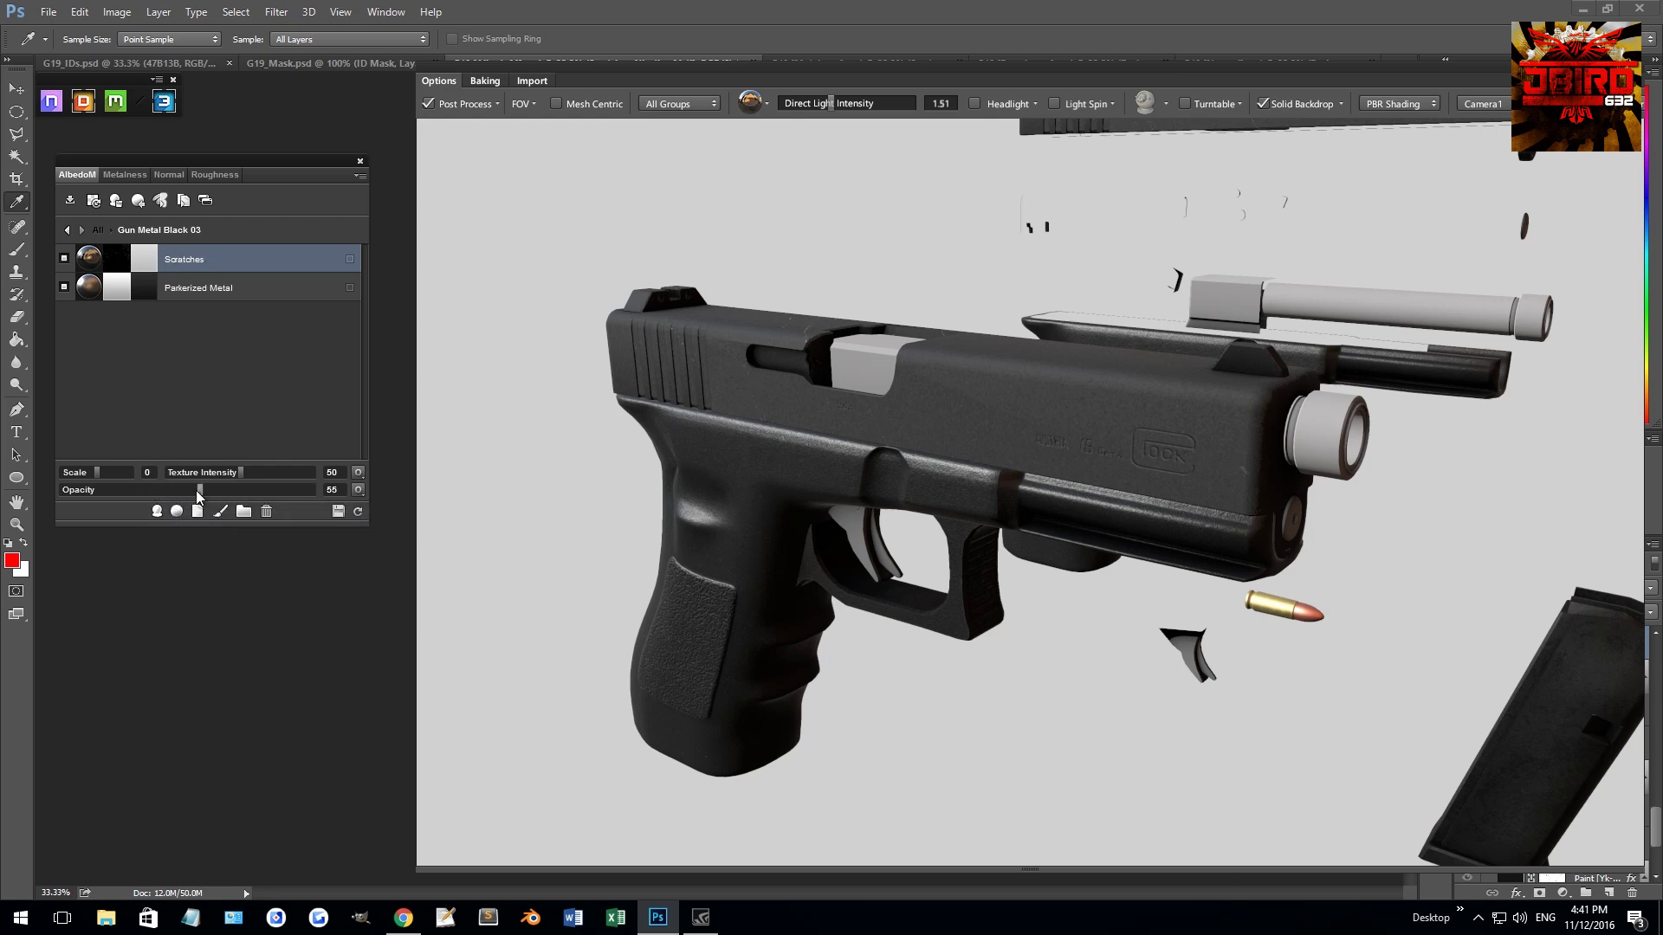
- Try the Parkerized Metal layer's metalness at mid grey and near-white, and bring it back to dark grey
click(200, 287)
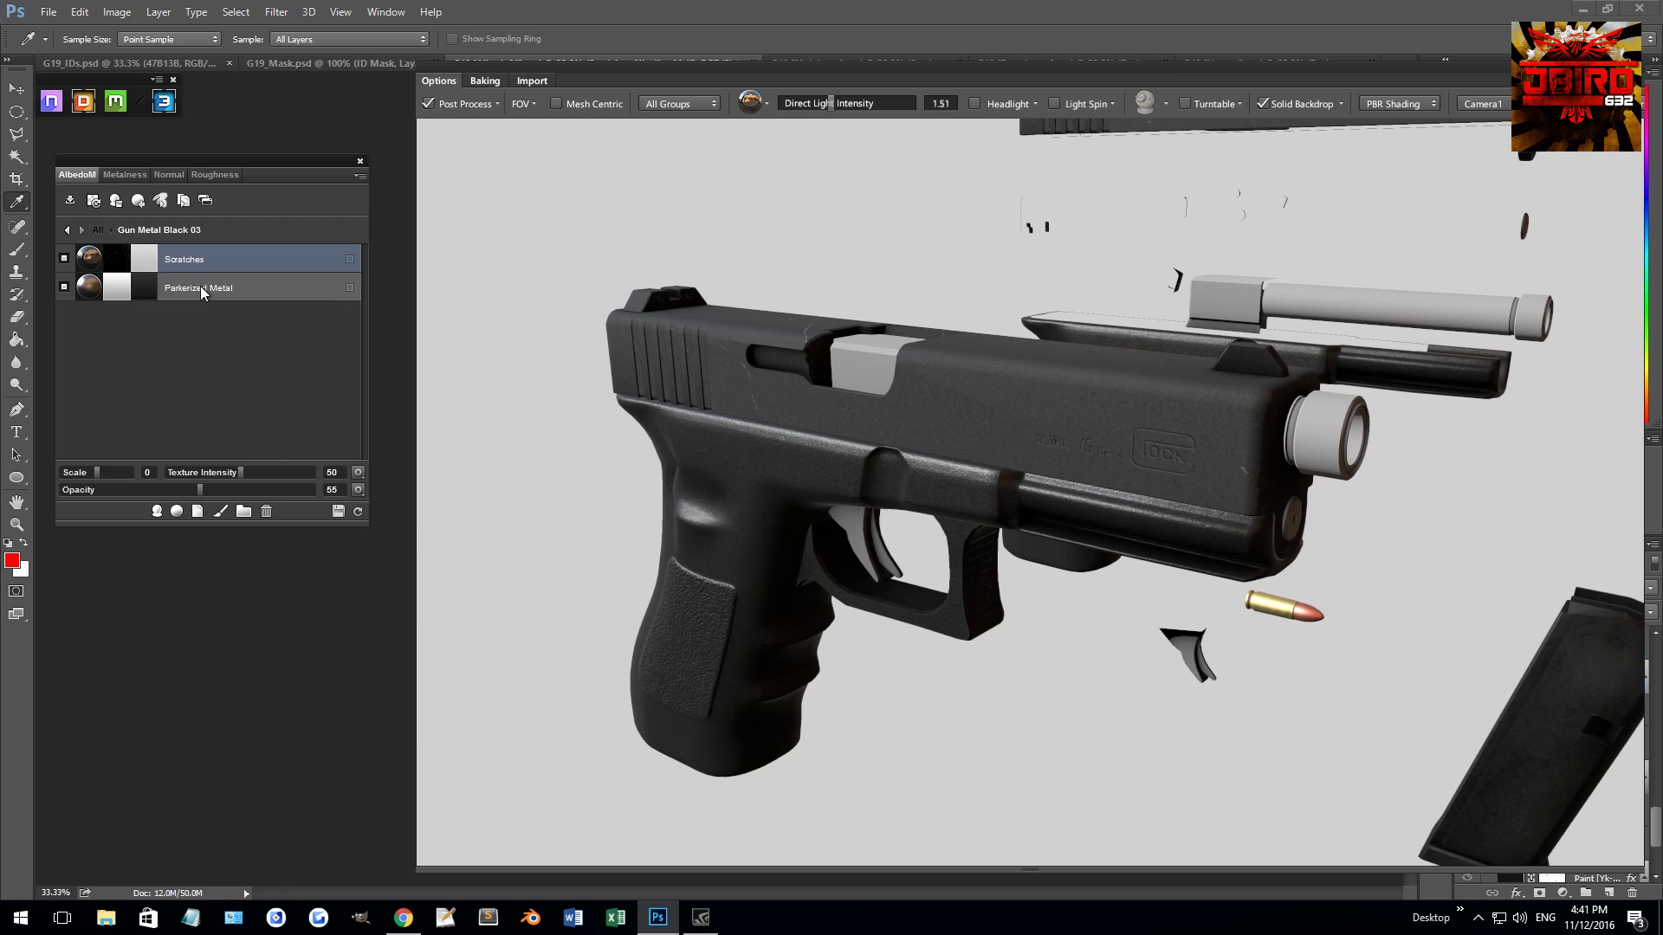
click(134, 179)
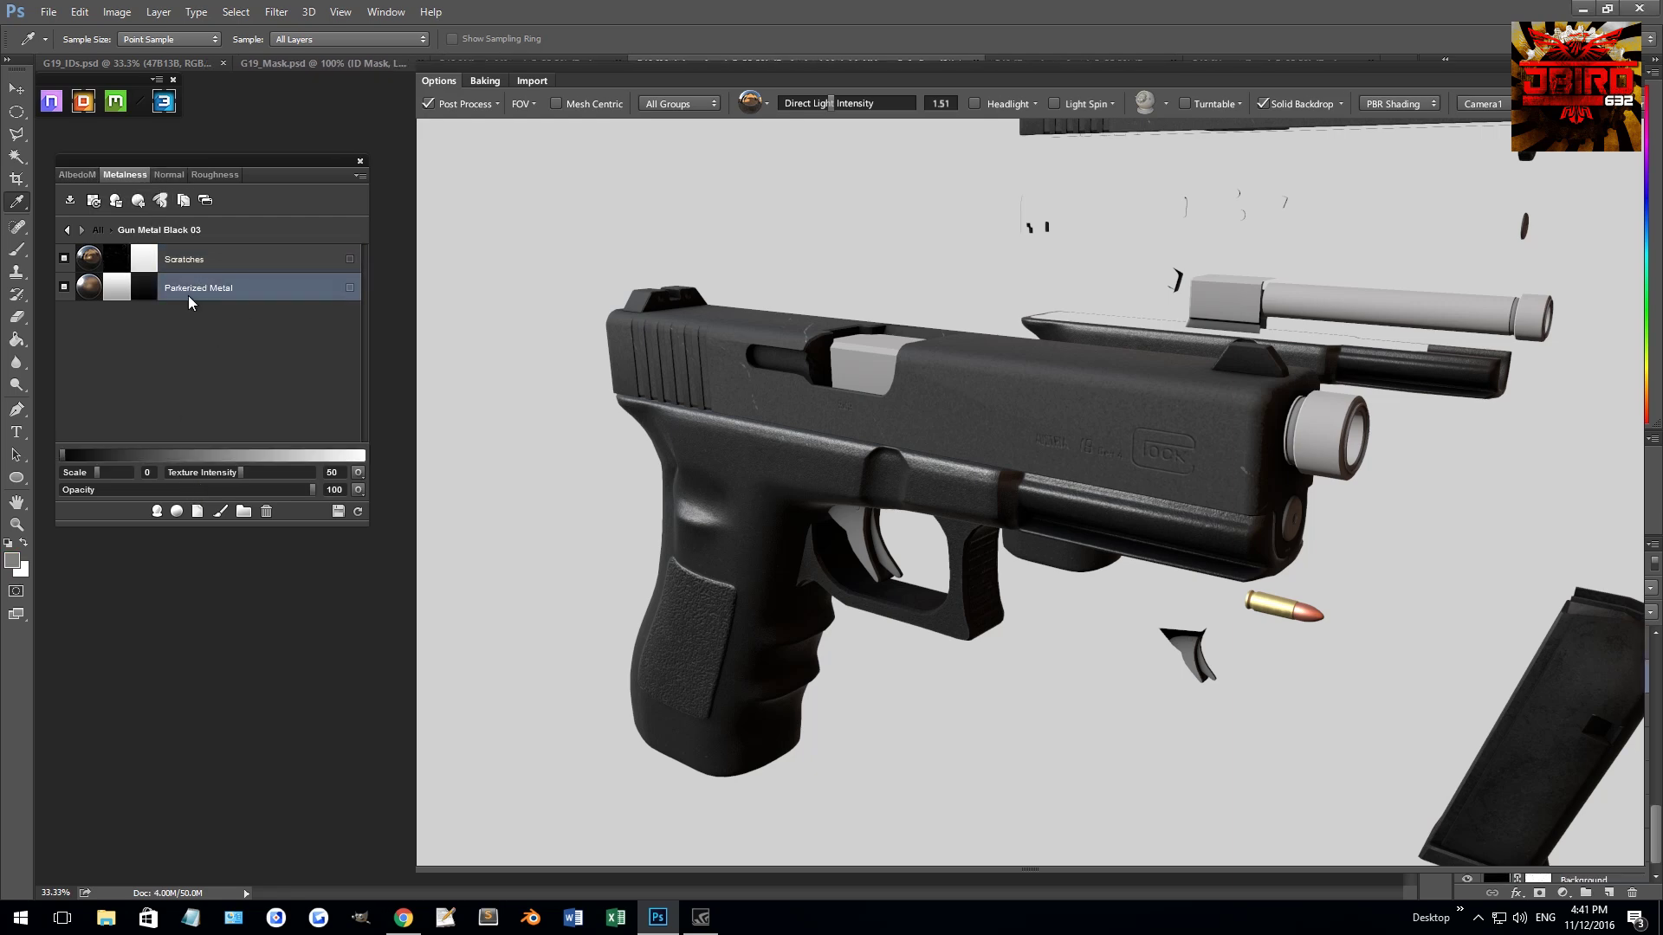
click(227, 452)
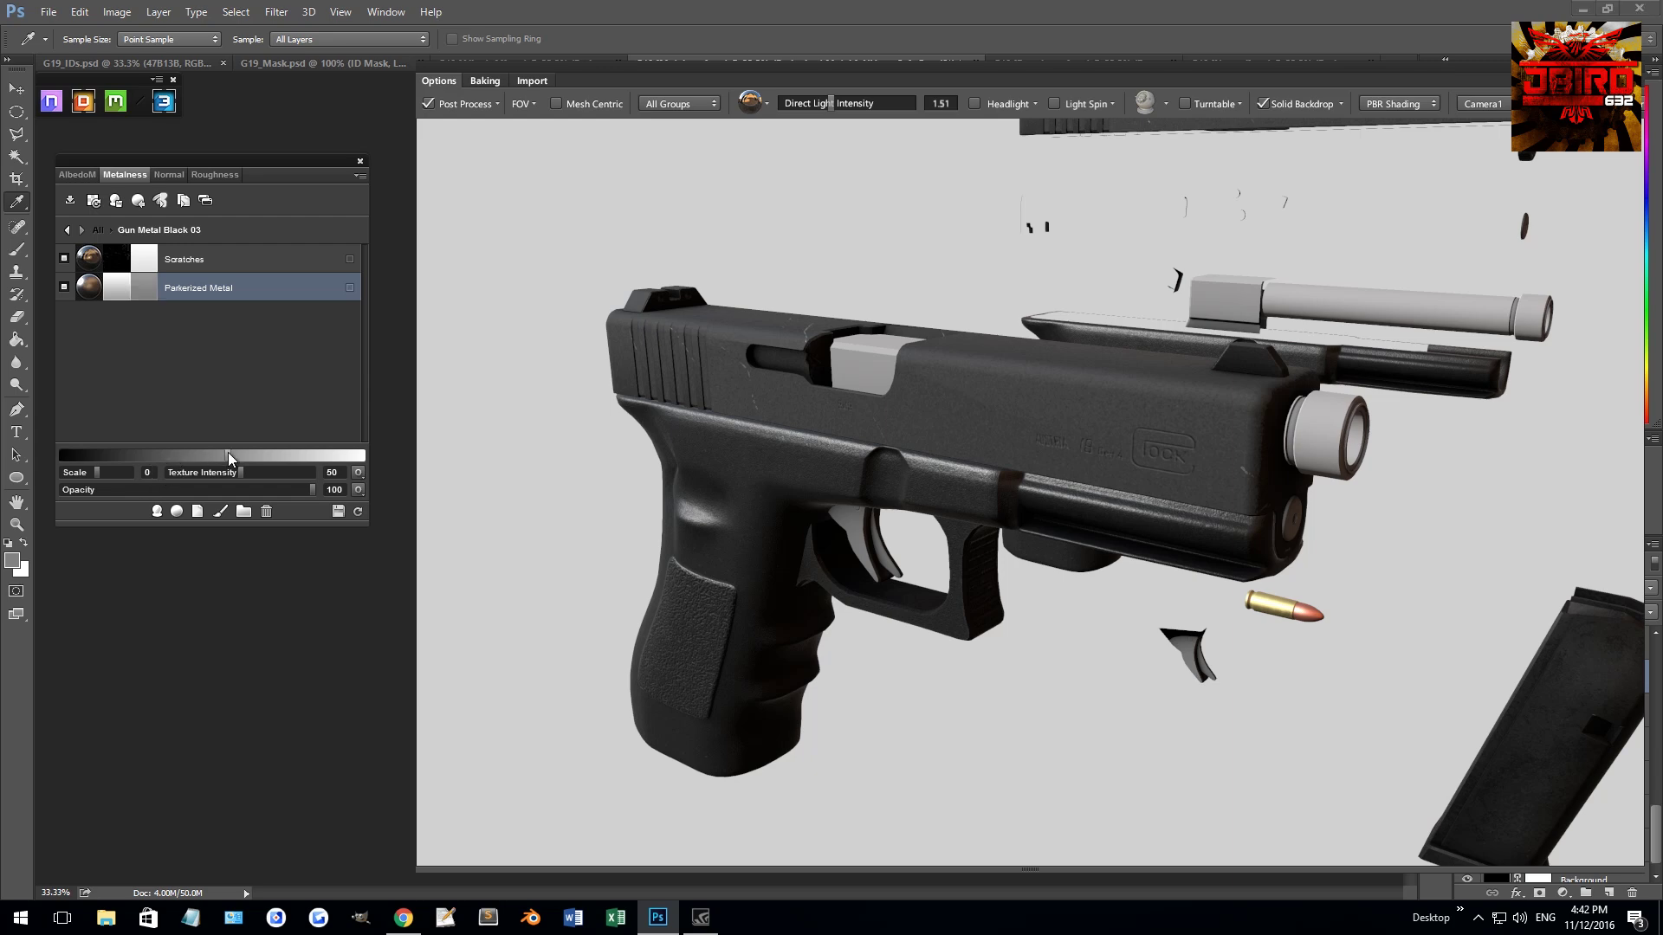
mouse_move(227, 452)
mouse_down()
mouse_move(341, 450)
mouse_move(354, 465)
mouse_up()
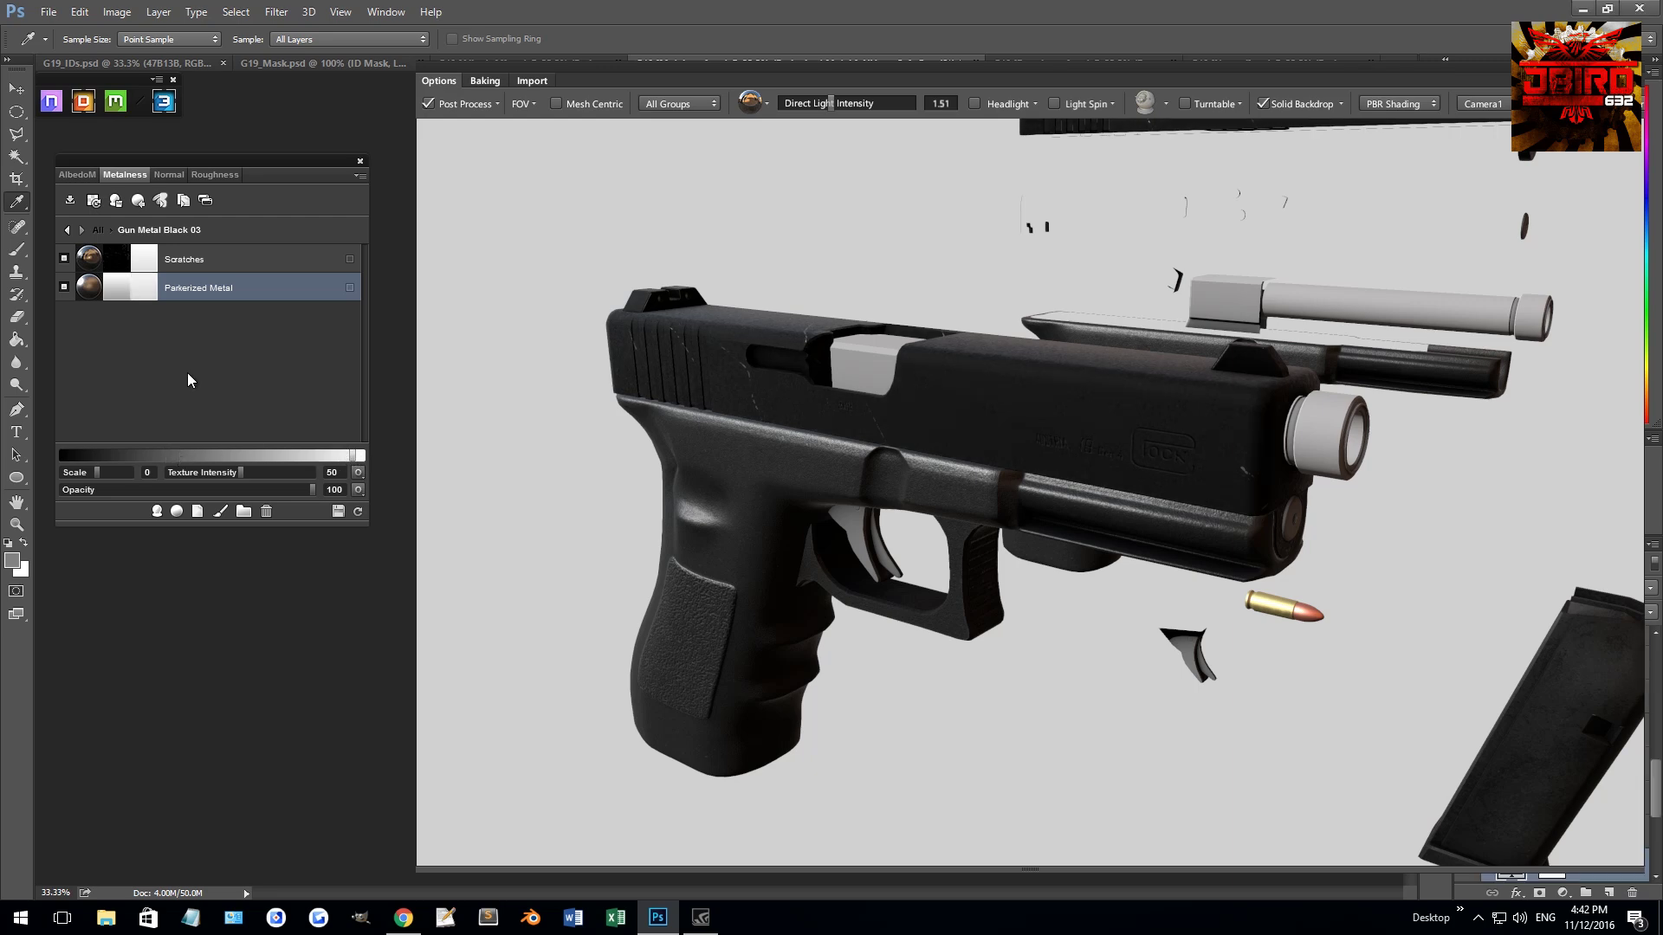
click(144, 454)
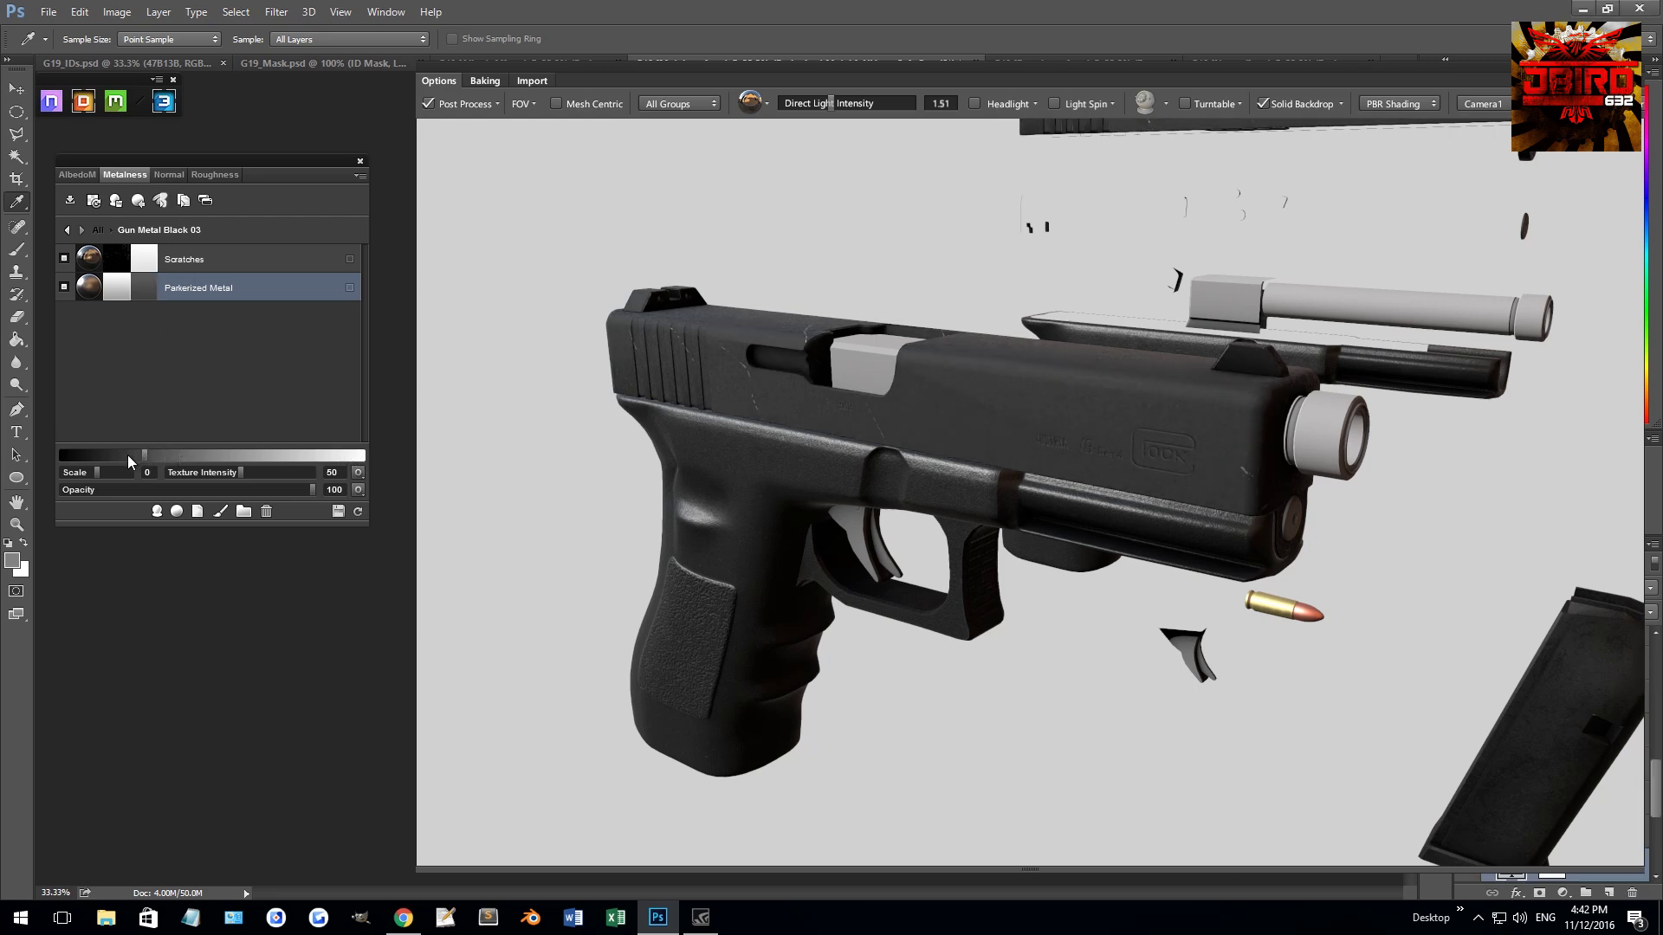
- Tune the Parkerized Metal layer's roughness to a dark grey and set its texture scale to -1
click(220, 179)
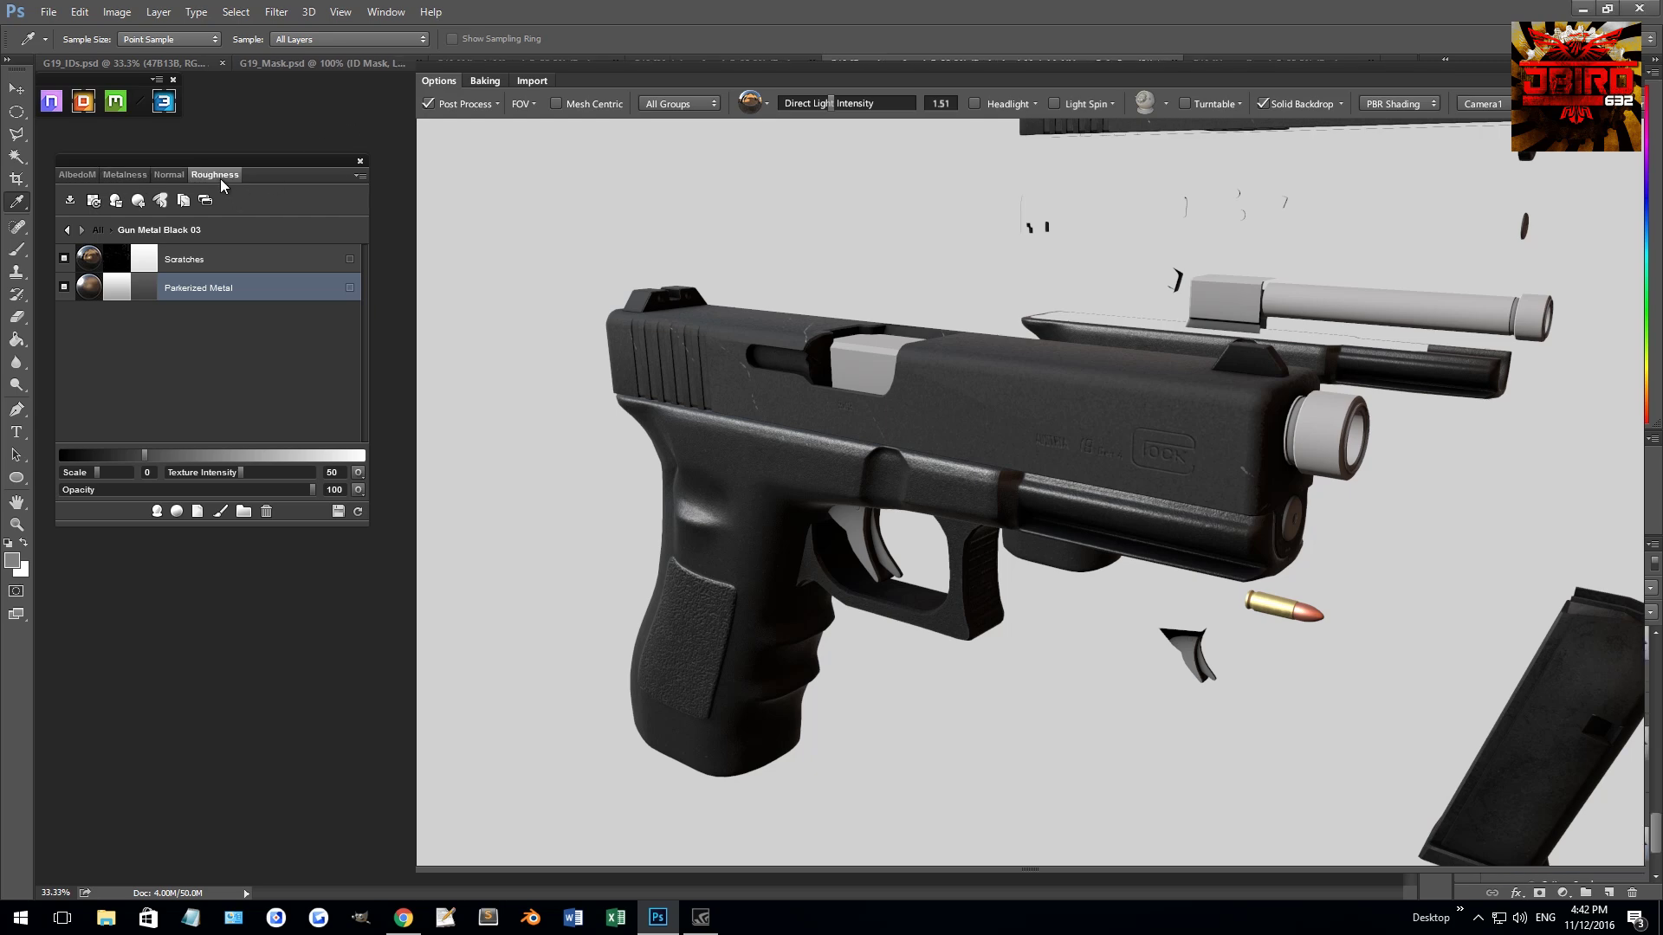
click(113, 454)
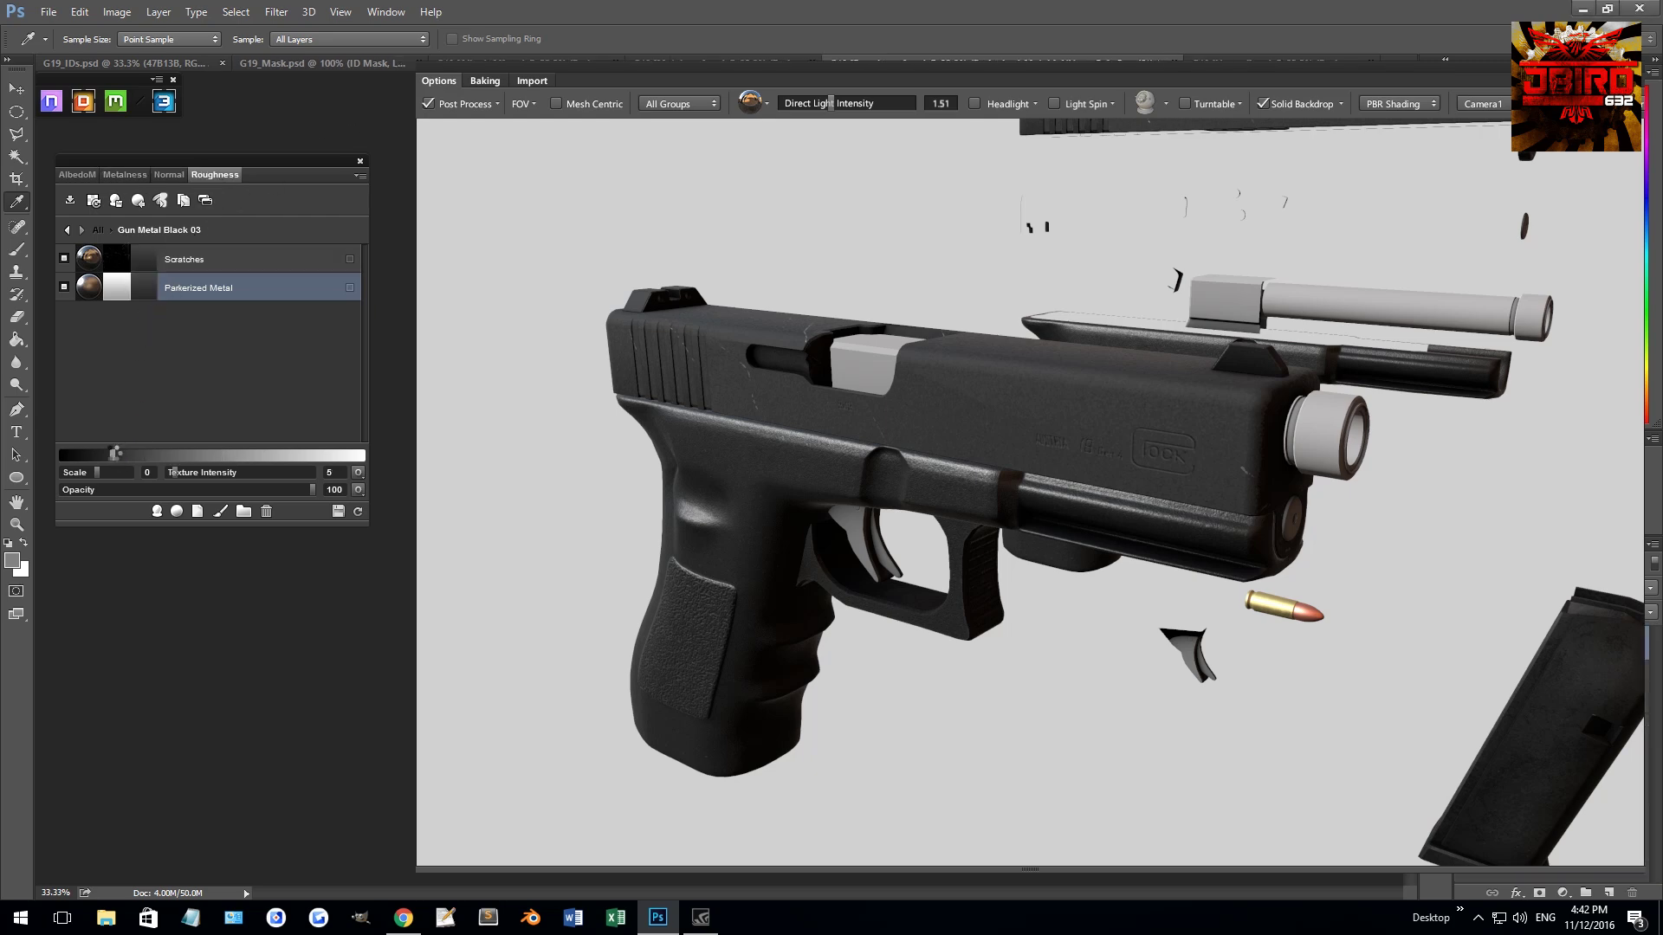
click(156, 456)
drag(156, 455, 108, 454)
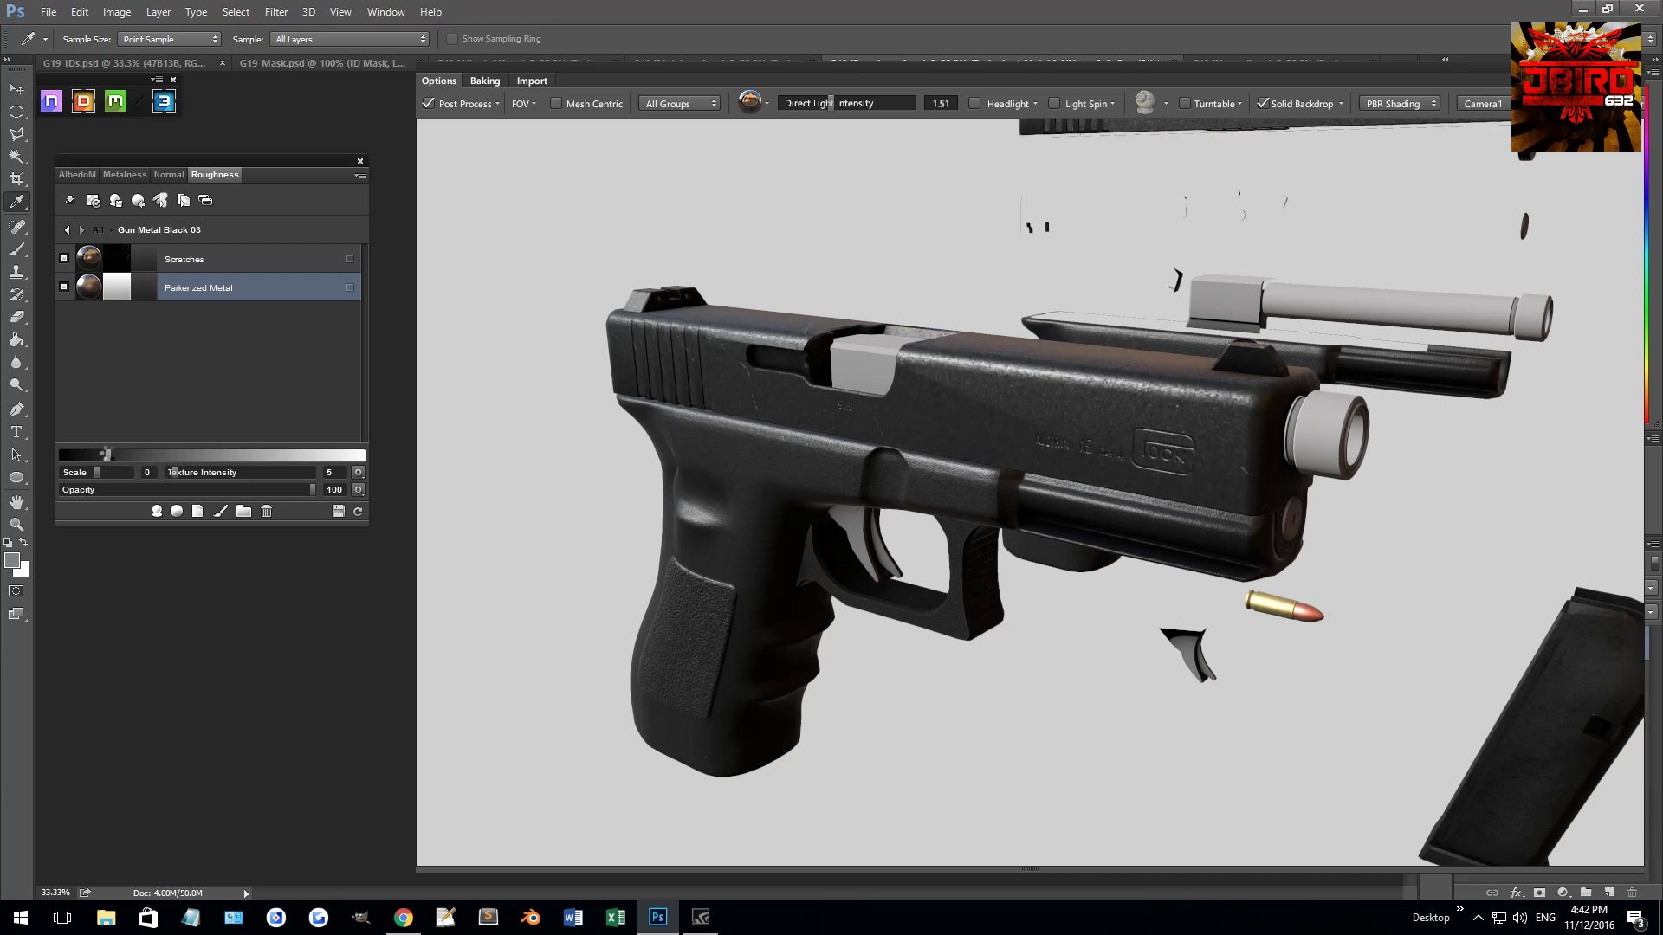
click(127, 454)
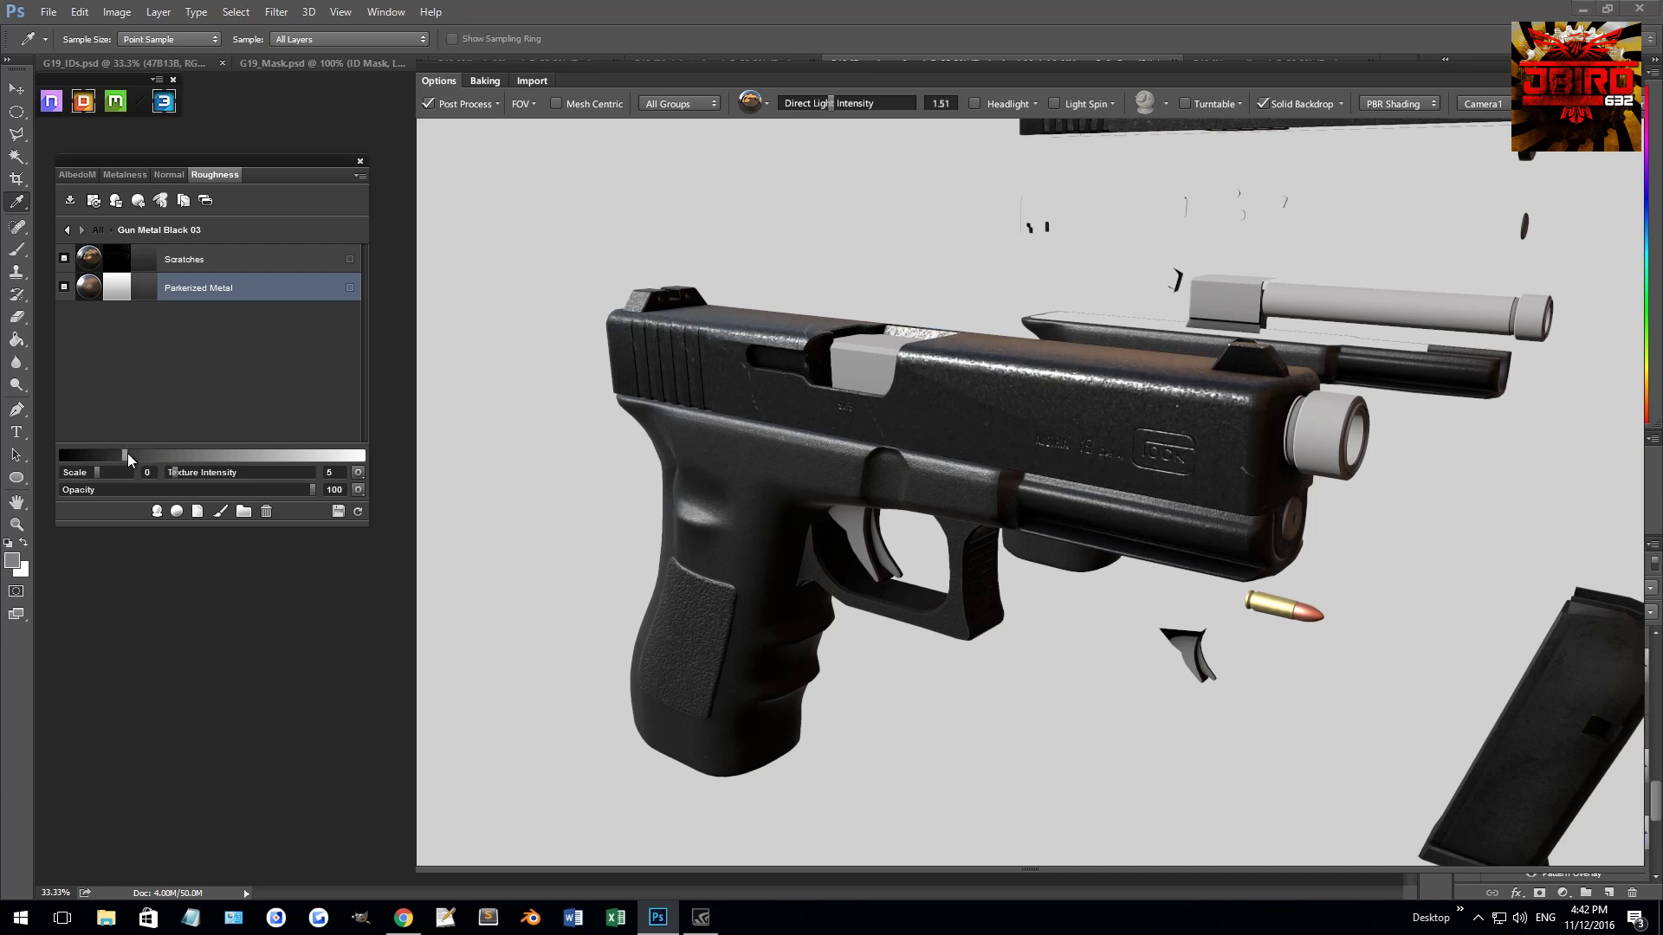
drag(104, 471, 94, 475)
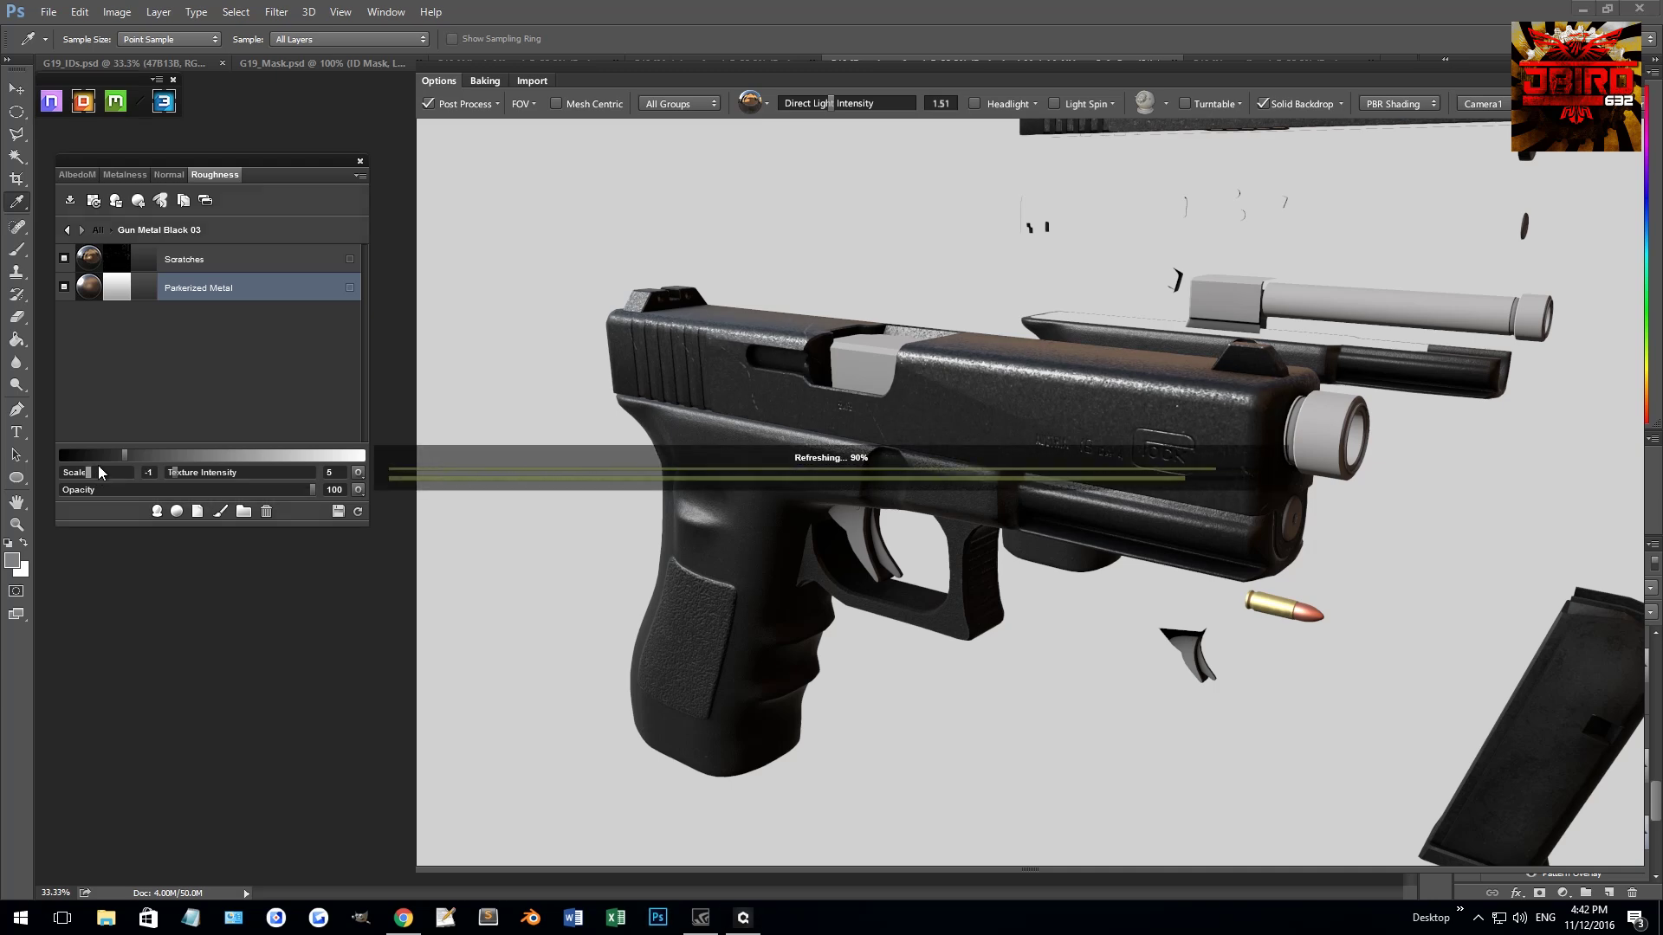
- Recolour the Parkerized Metal layer's albedo to grey 404040, refresh the maps, and darken the colour to 2d2d2d
drag(876, 360, 1219, 492)
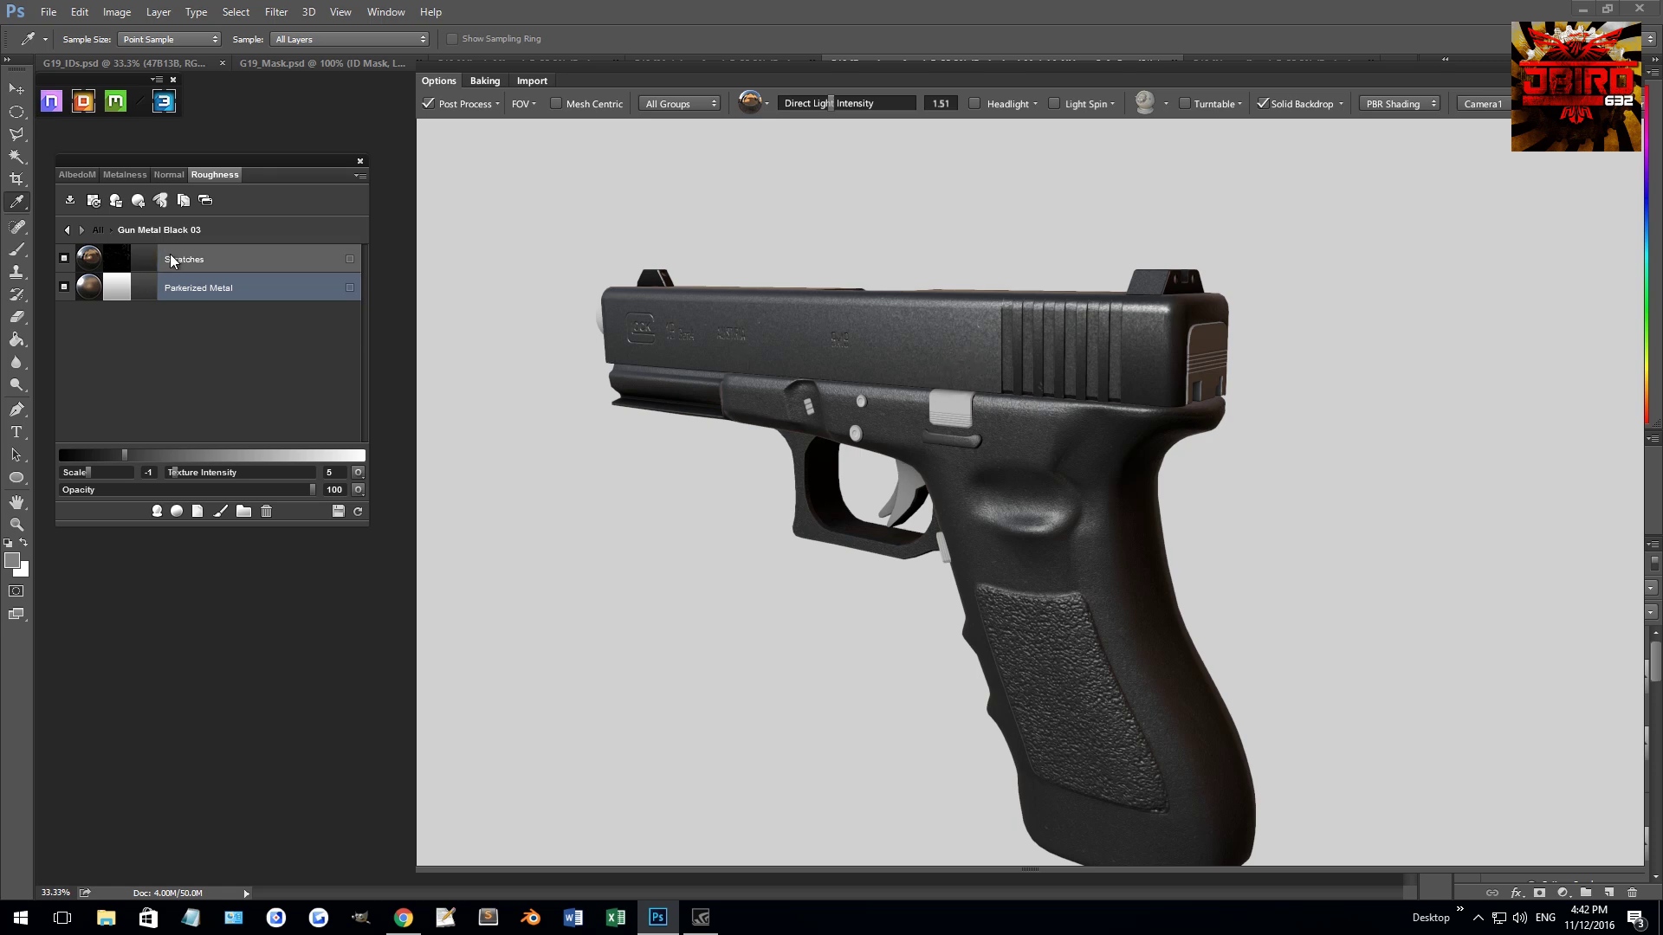
click(137, 173)
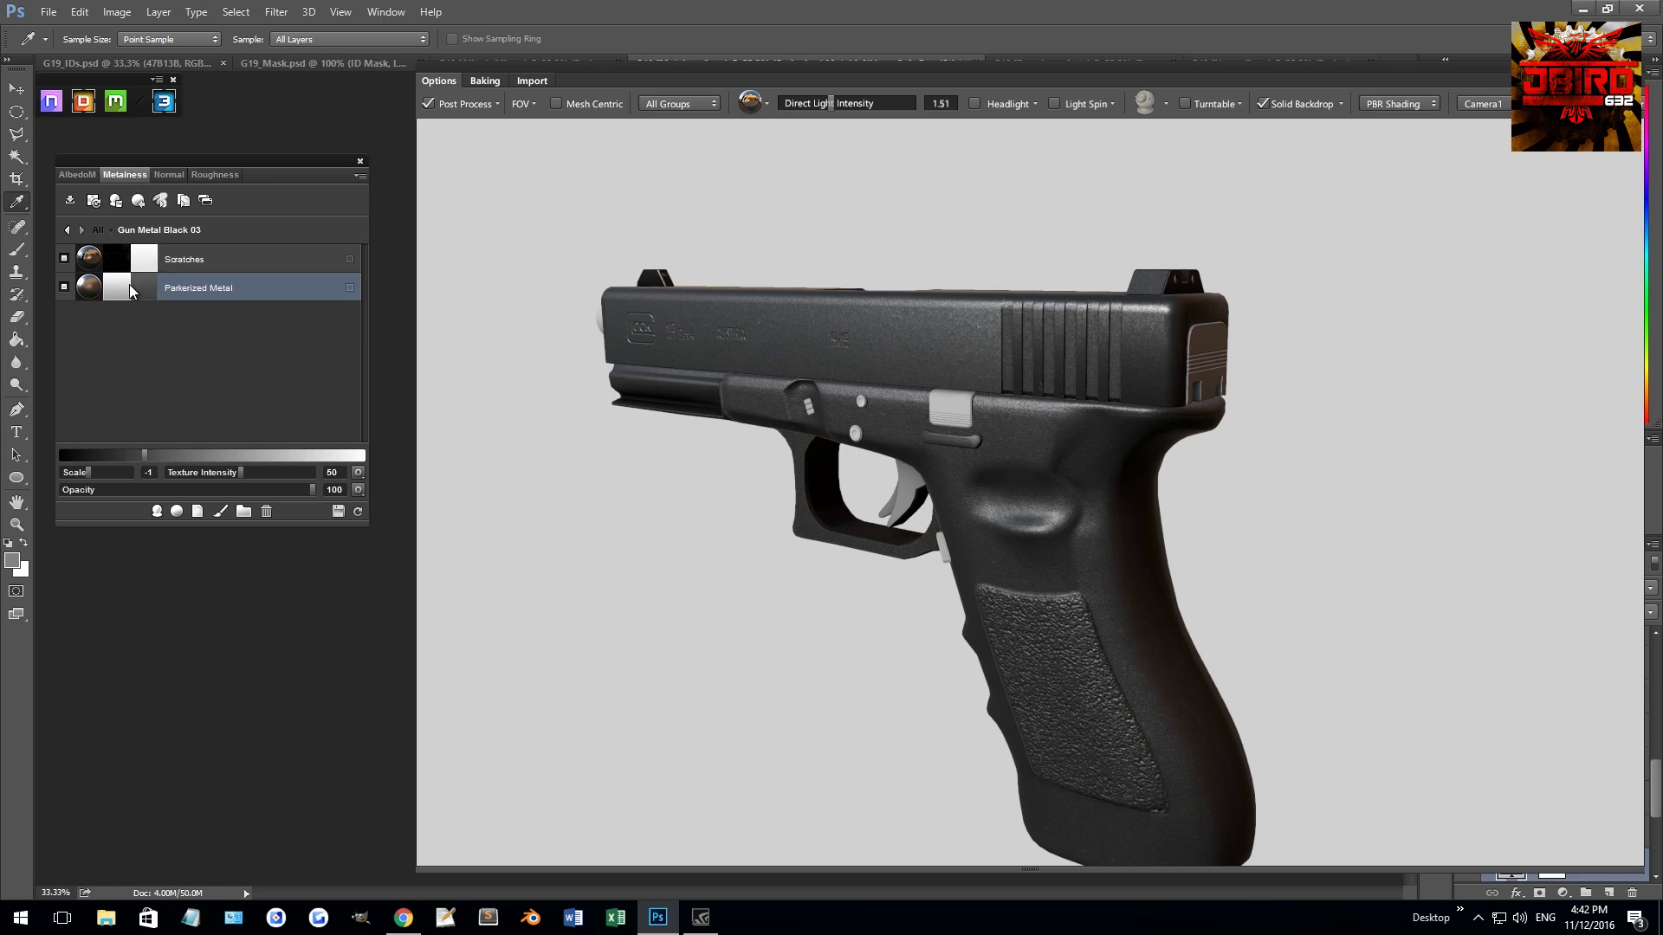
click(77, 174)
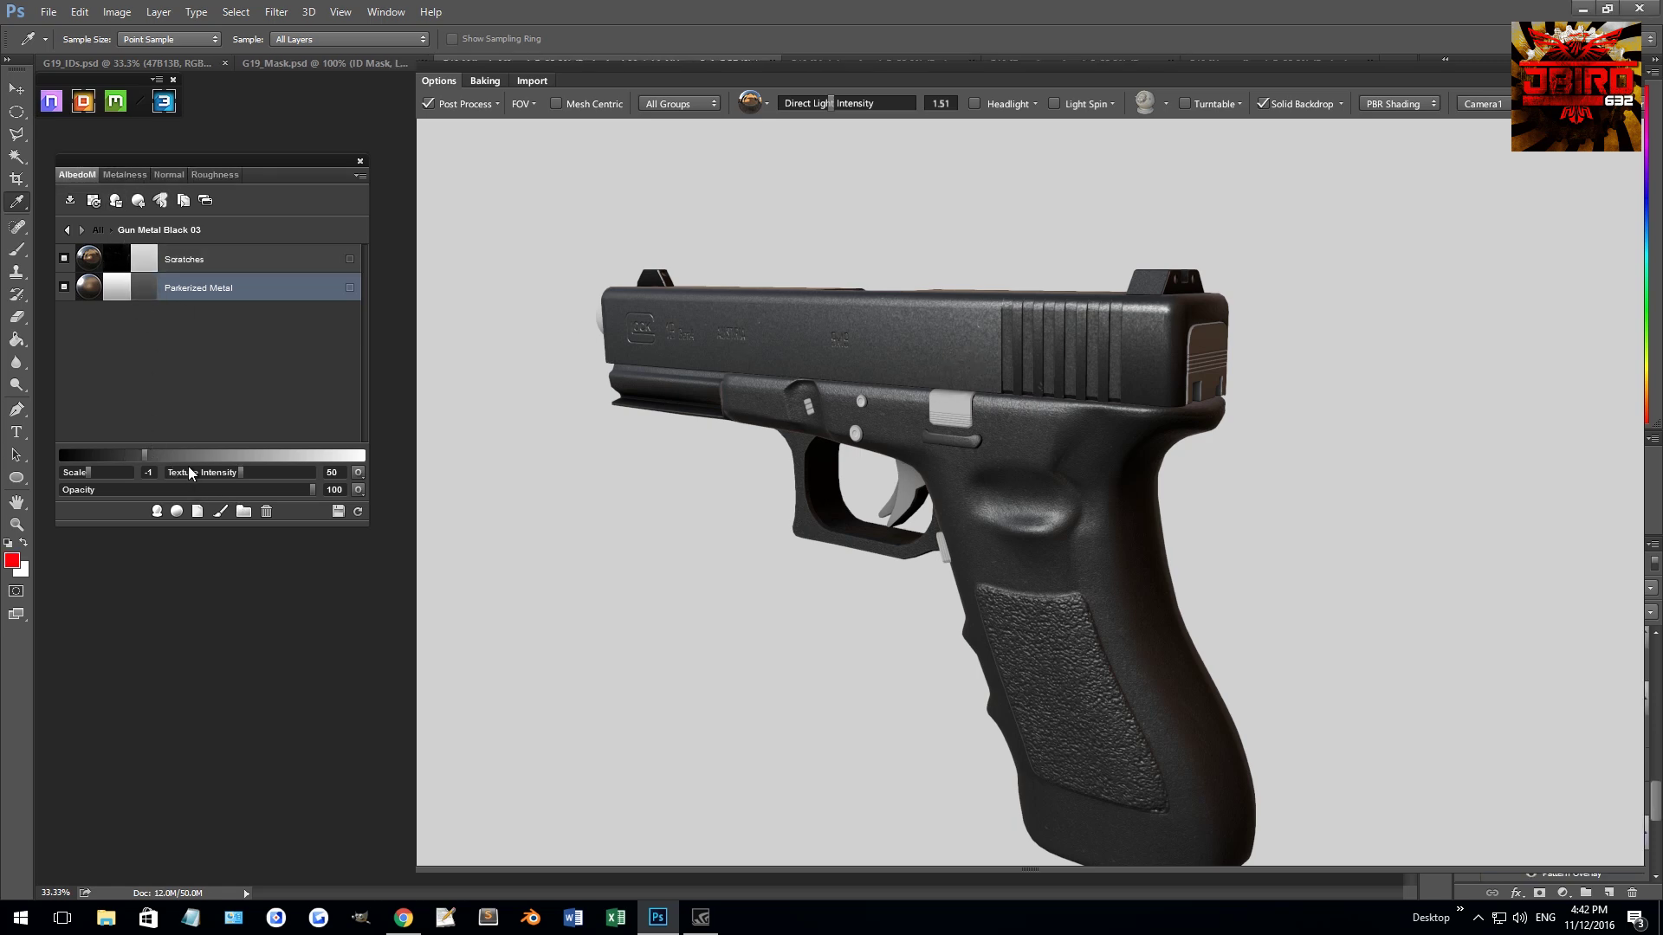
click(143, 292)
drag(866, 630, 853, 621)
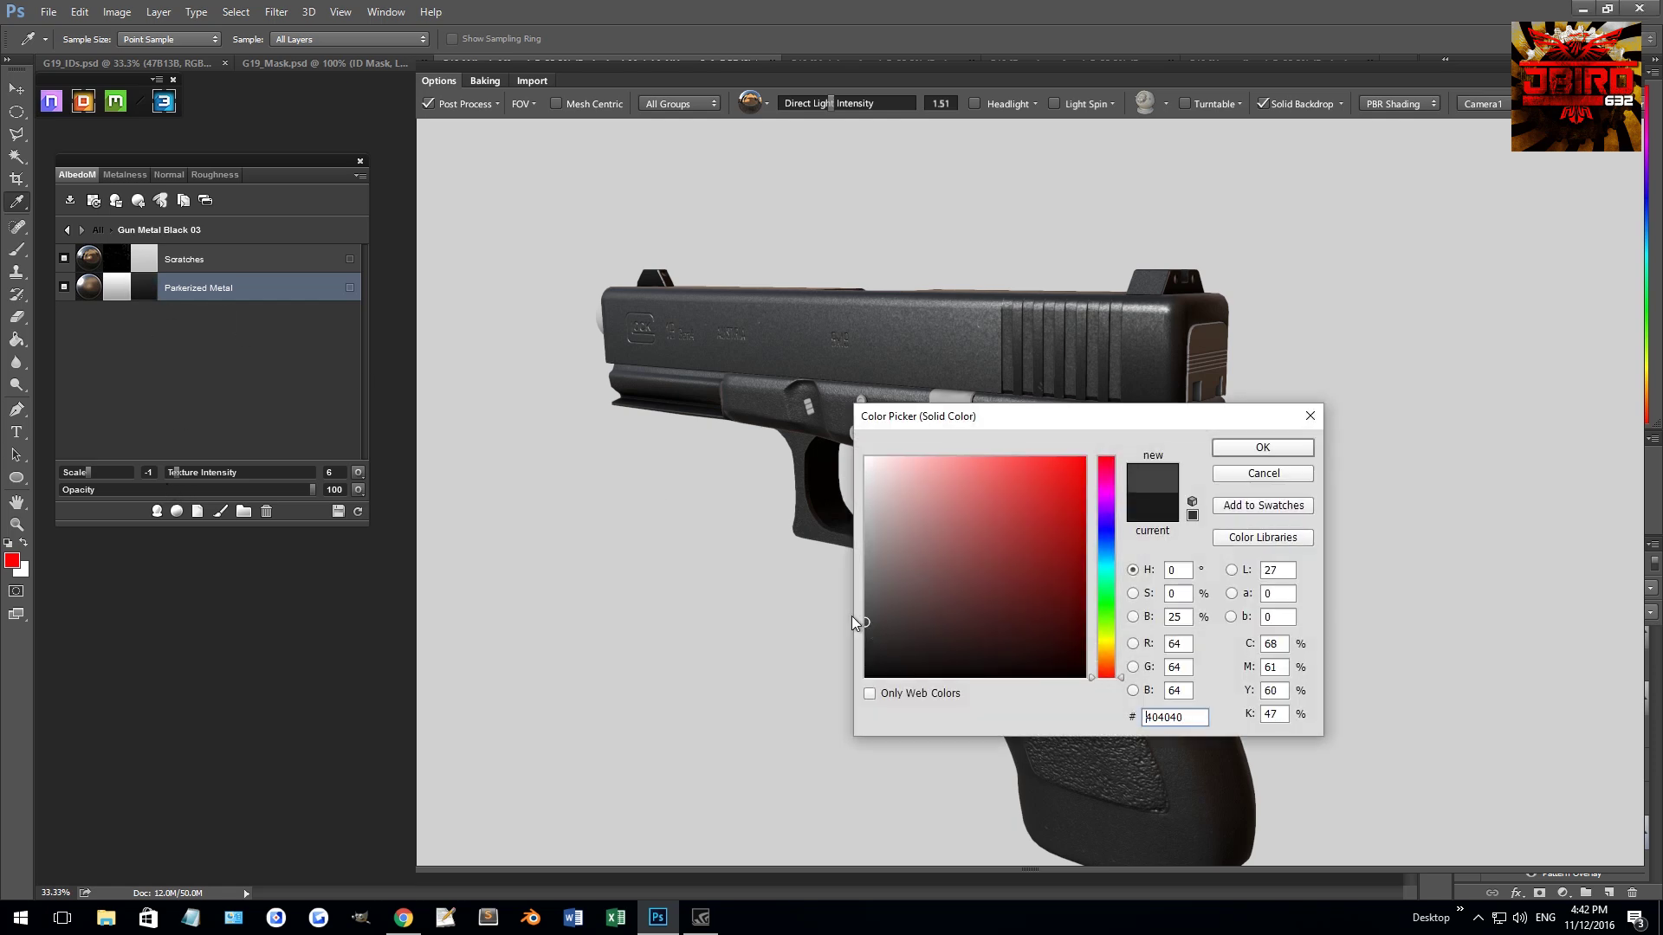
click(1261, 447)
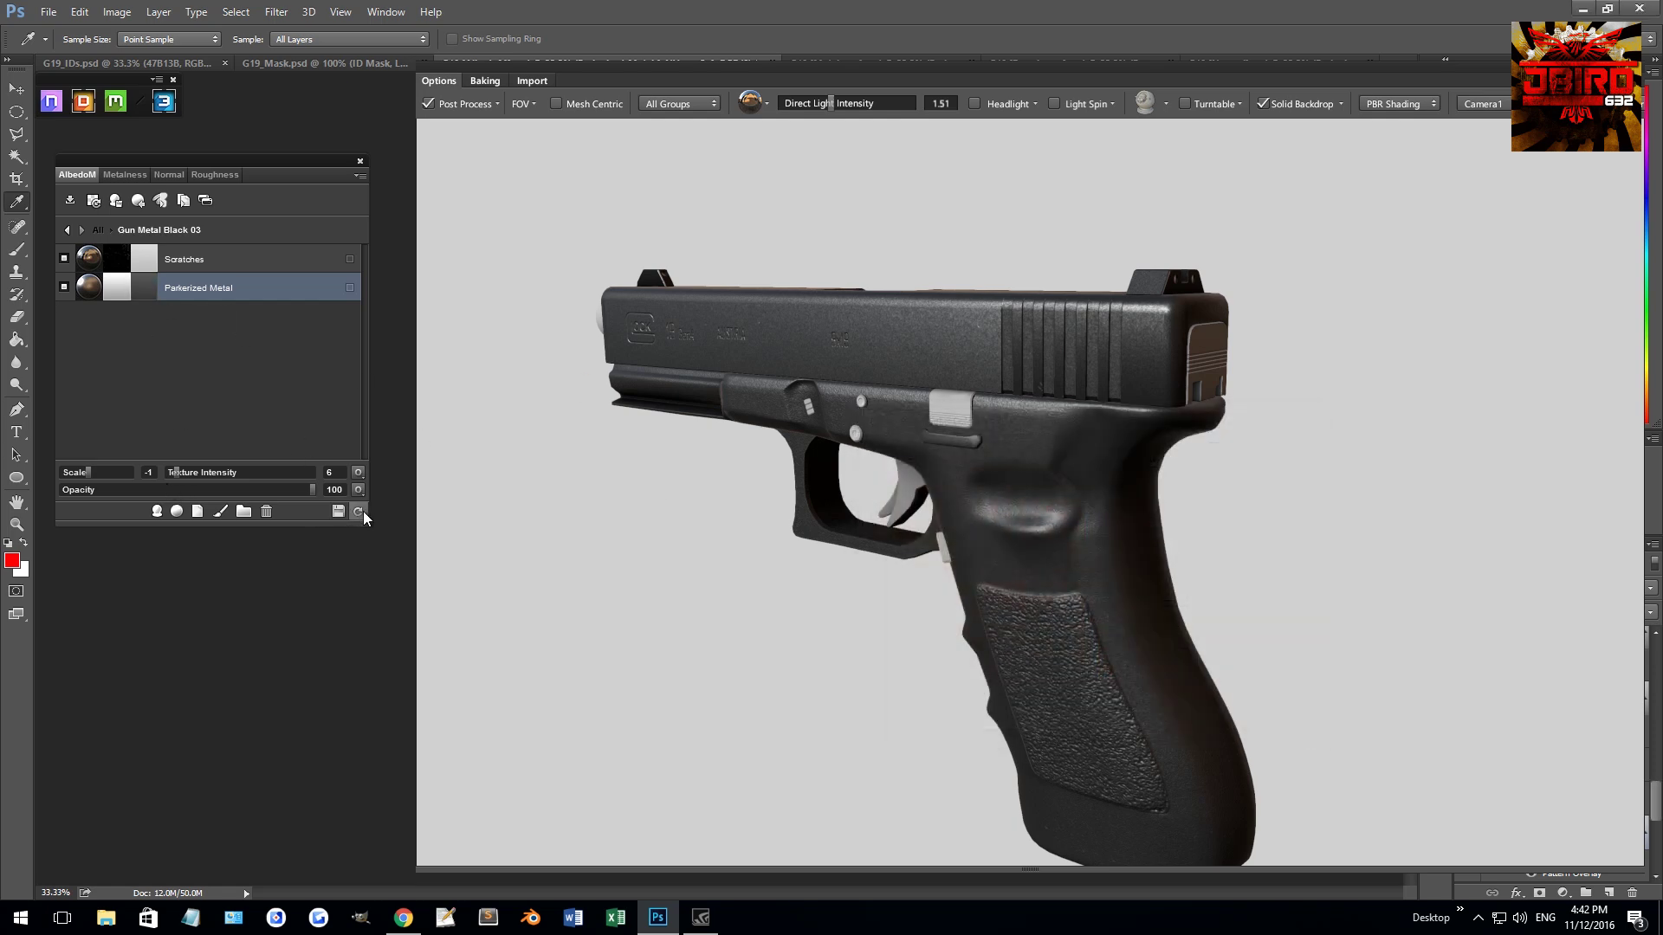
click(358, 511)
click(138, 287)
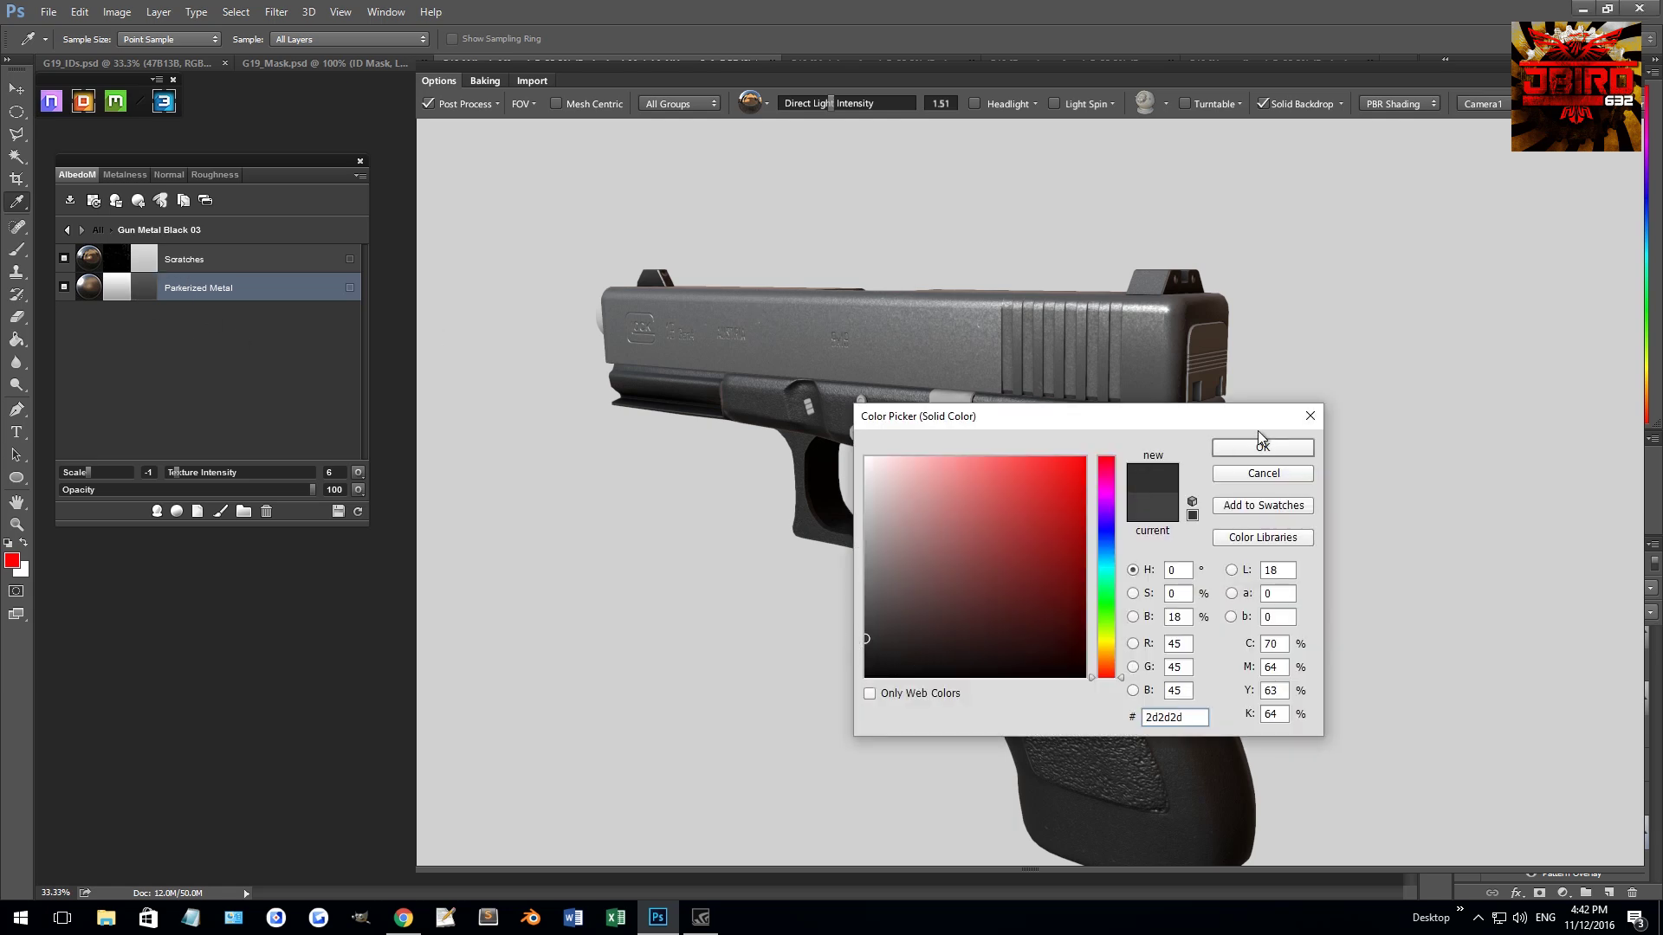
click(1261, 452)
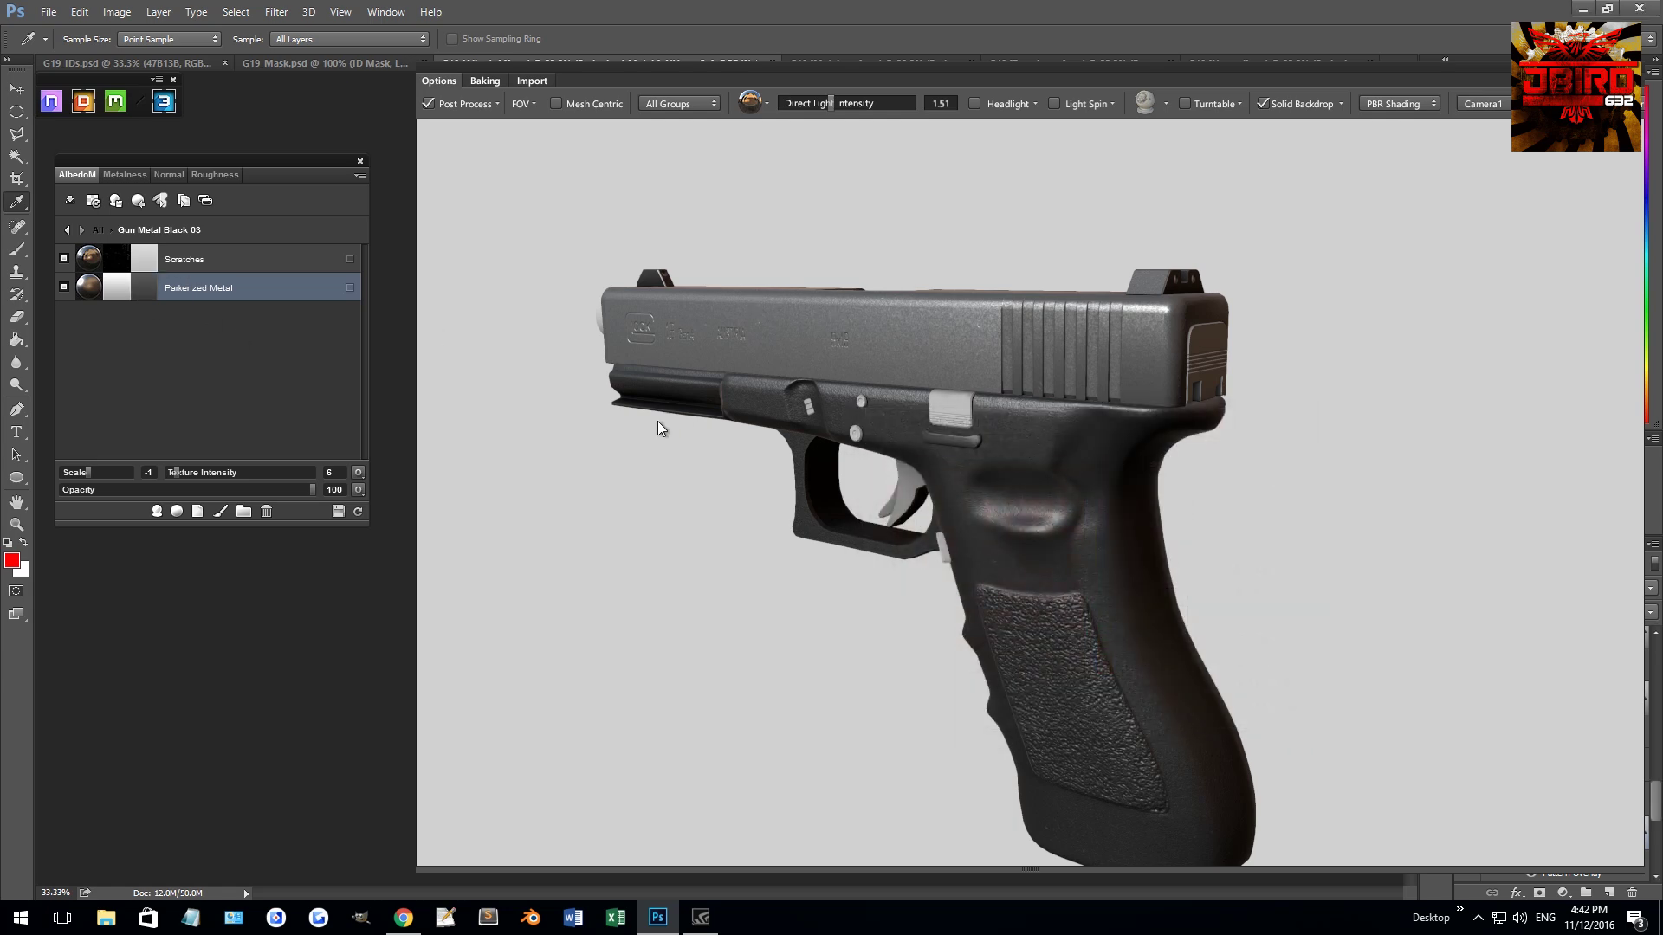
- Raise the Parkerized Metal layer's metalness from dark grey to a medium-light grey in two stages
click(138, 177)
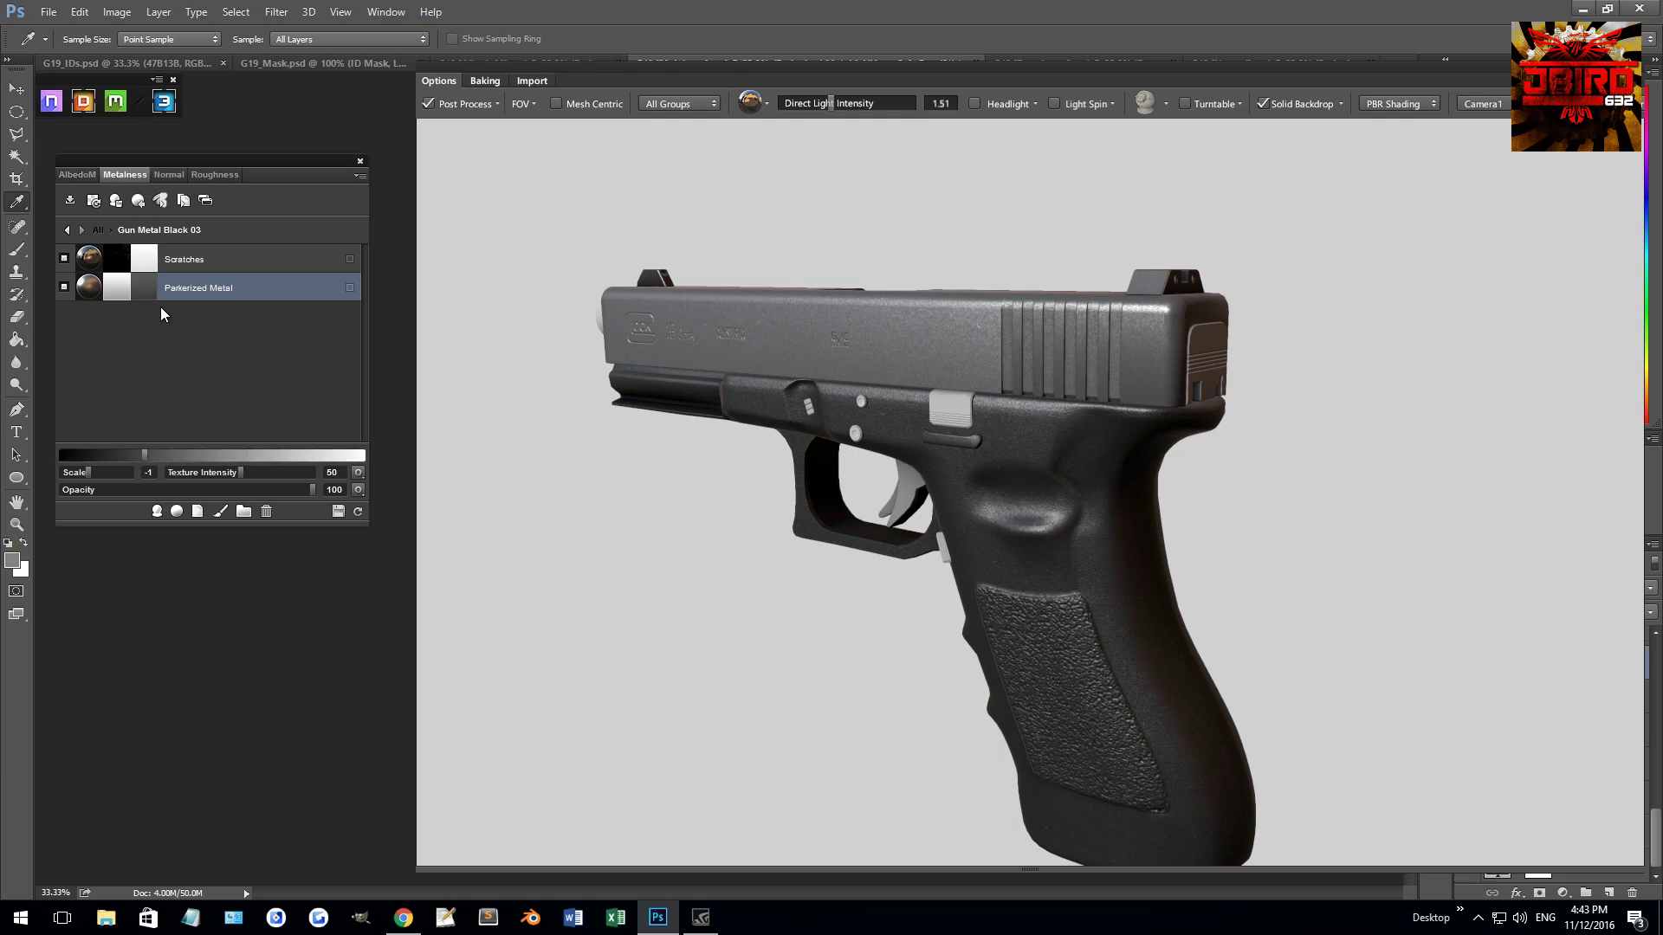
click(196, 456)
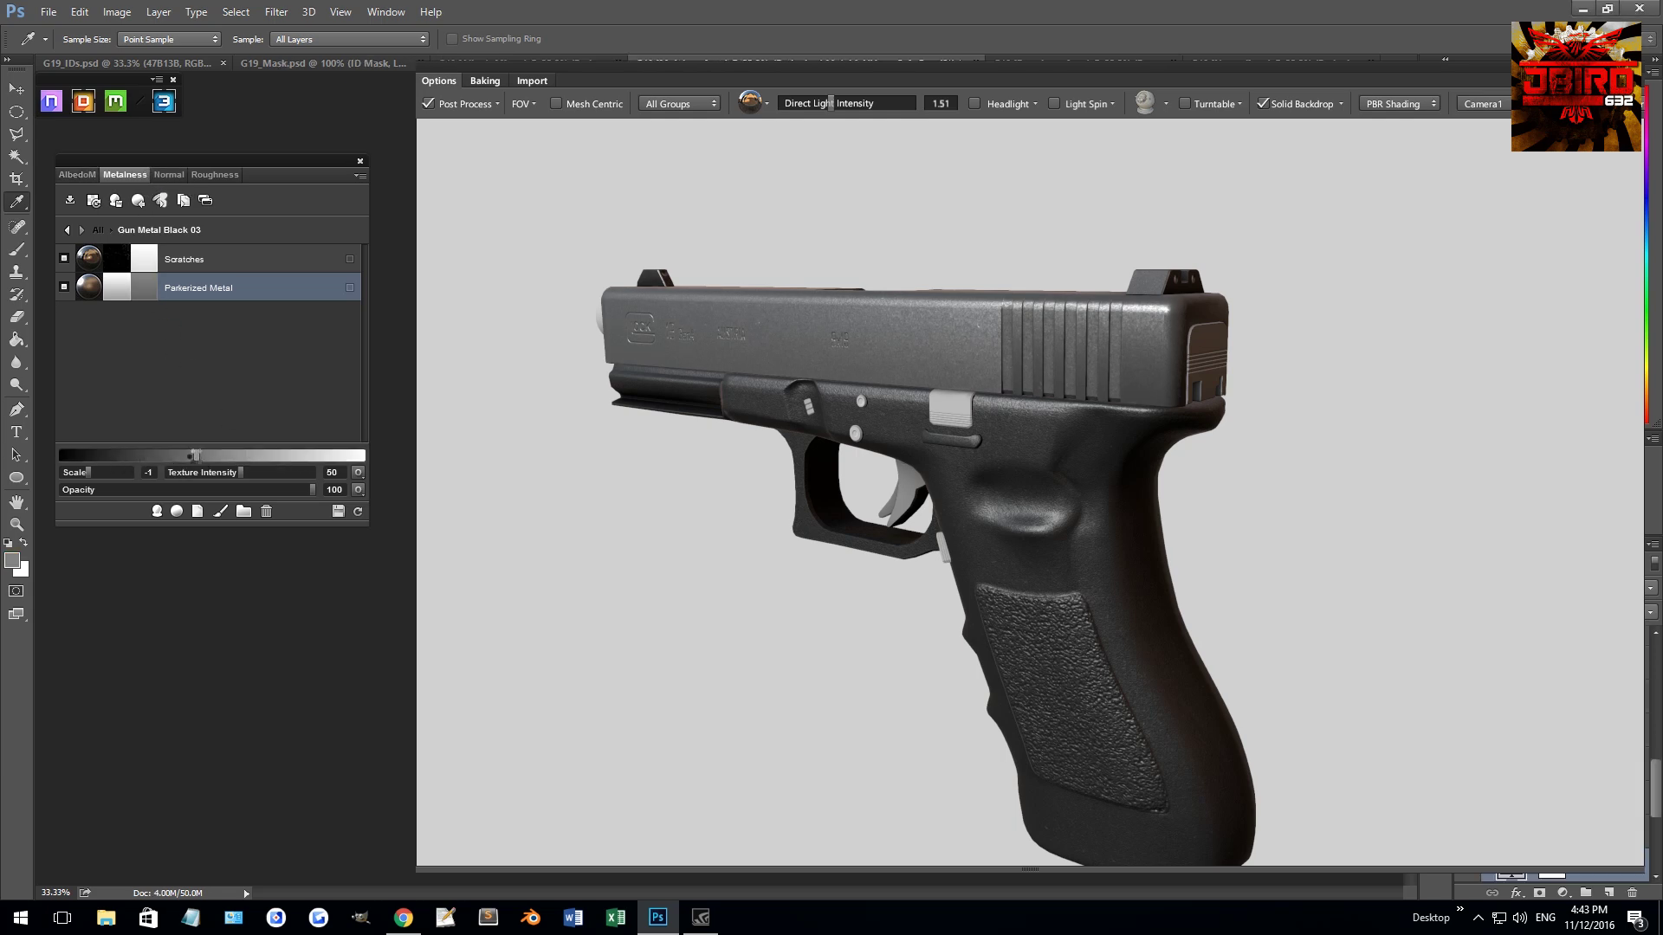
click(241, 456)
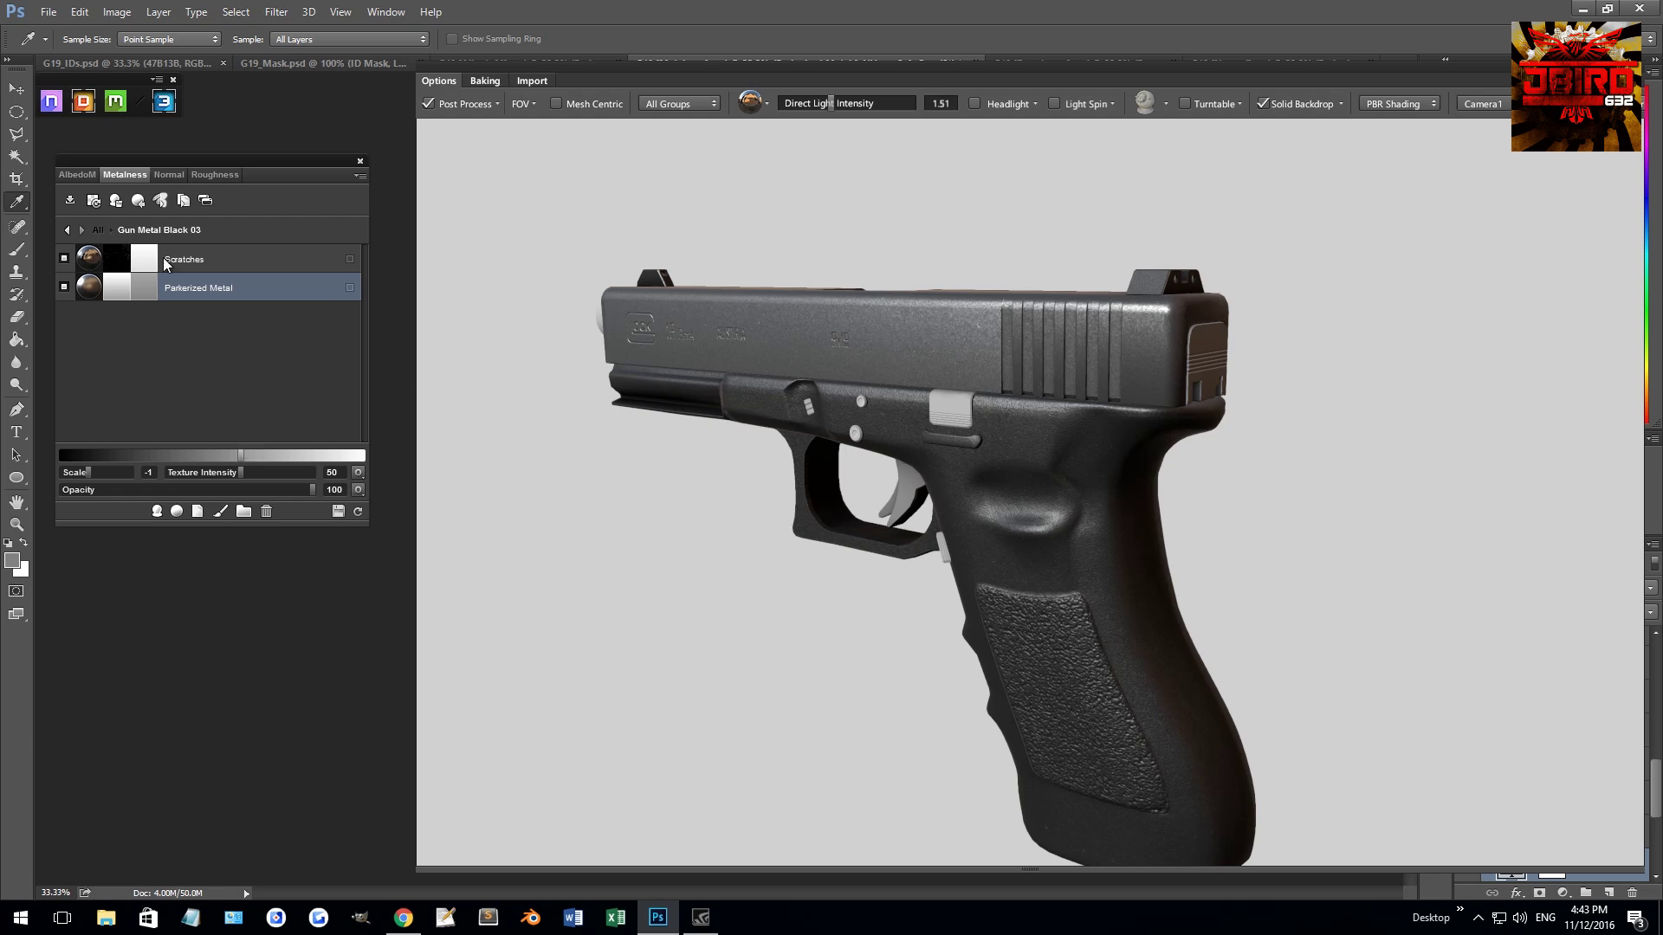
- Pick a dark neutral grey for the Parkerized Metal layer's albedo and refresh the maps on the pistol
click(85, 175)
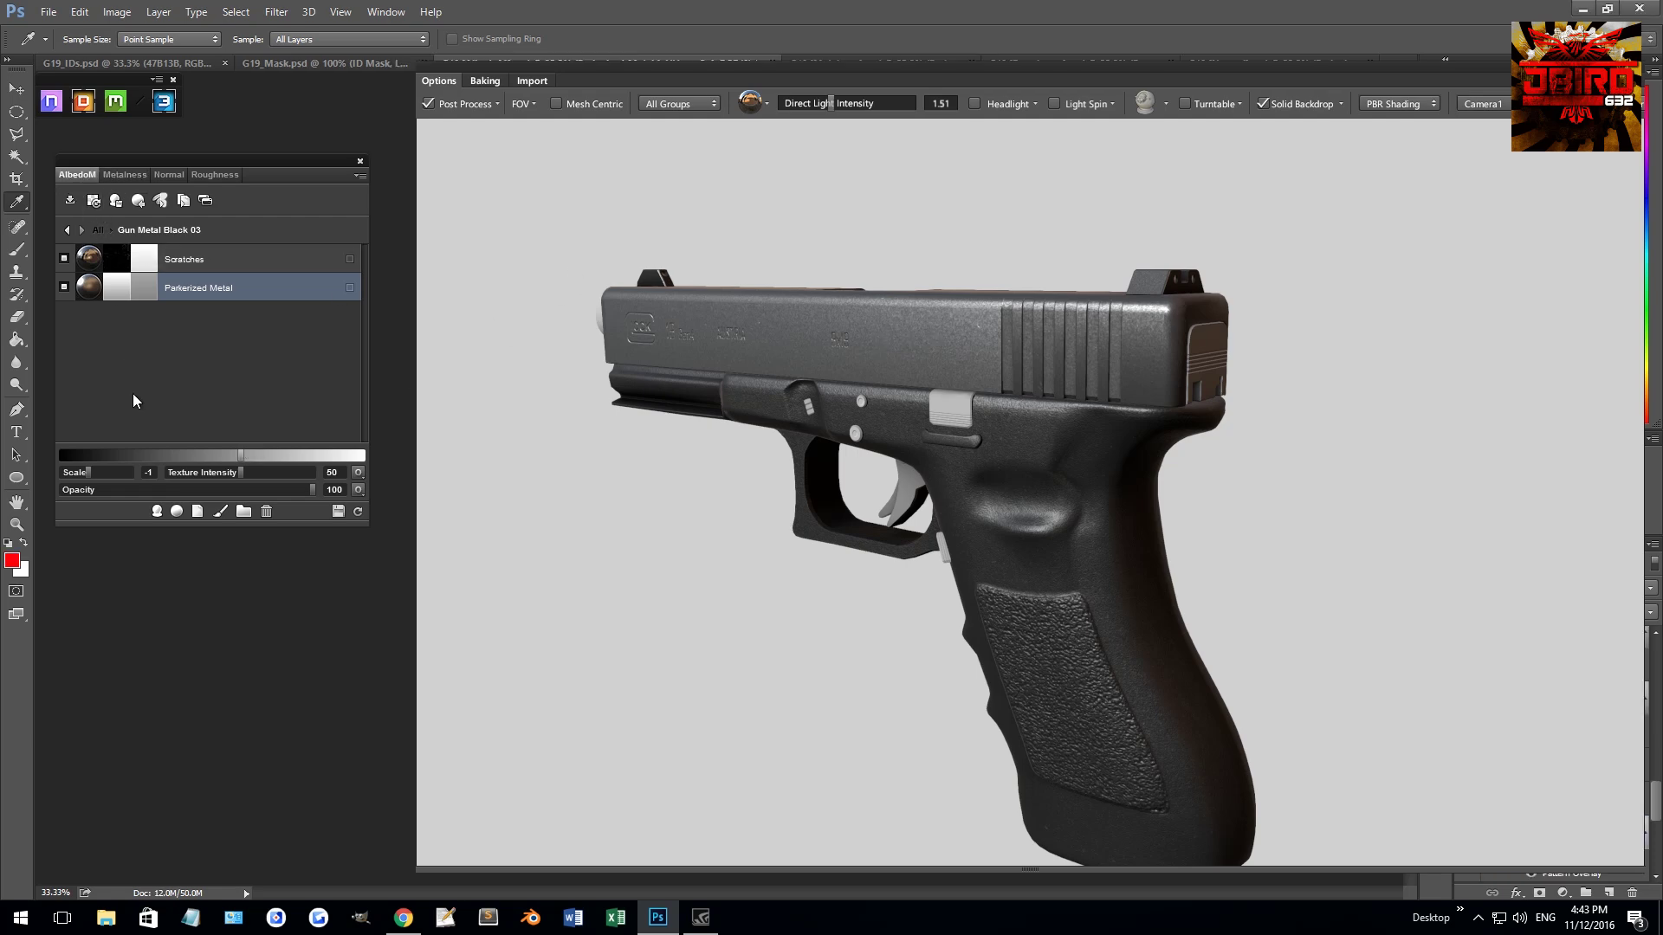
click(147, 288)
click(864, 633)
click(1270, 448)
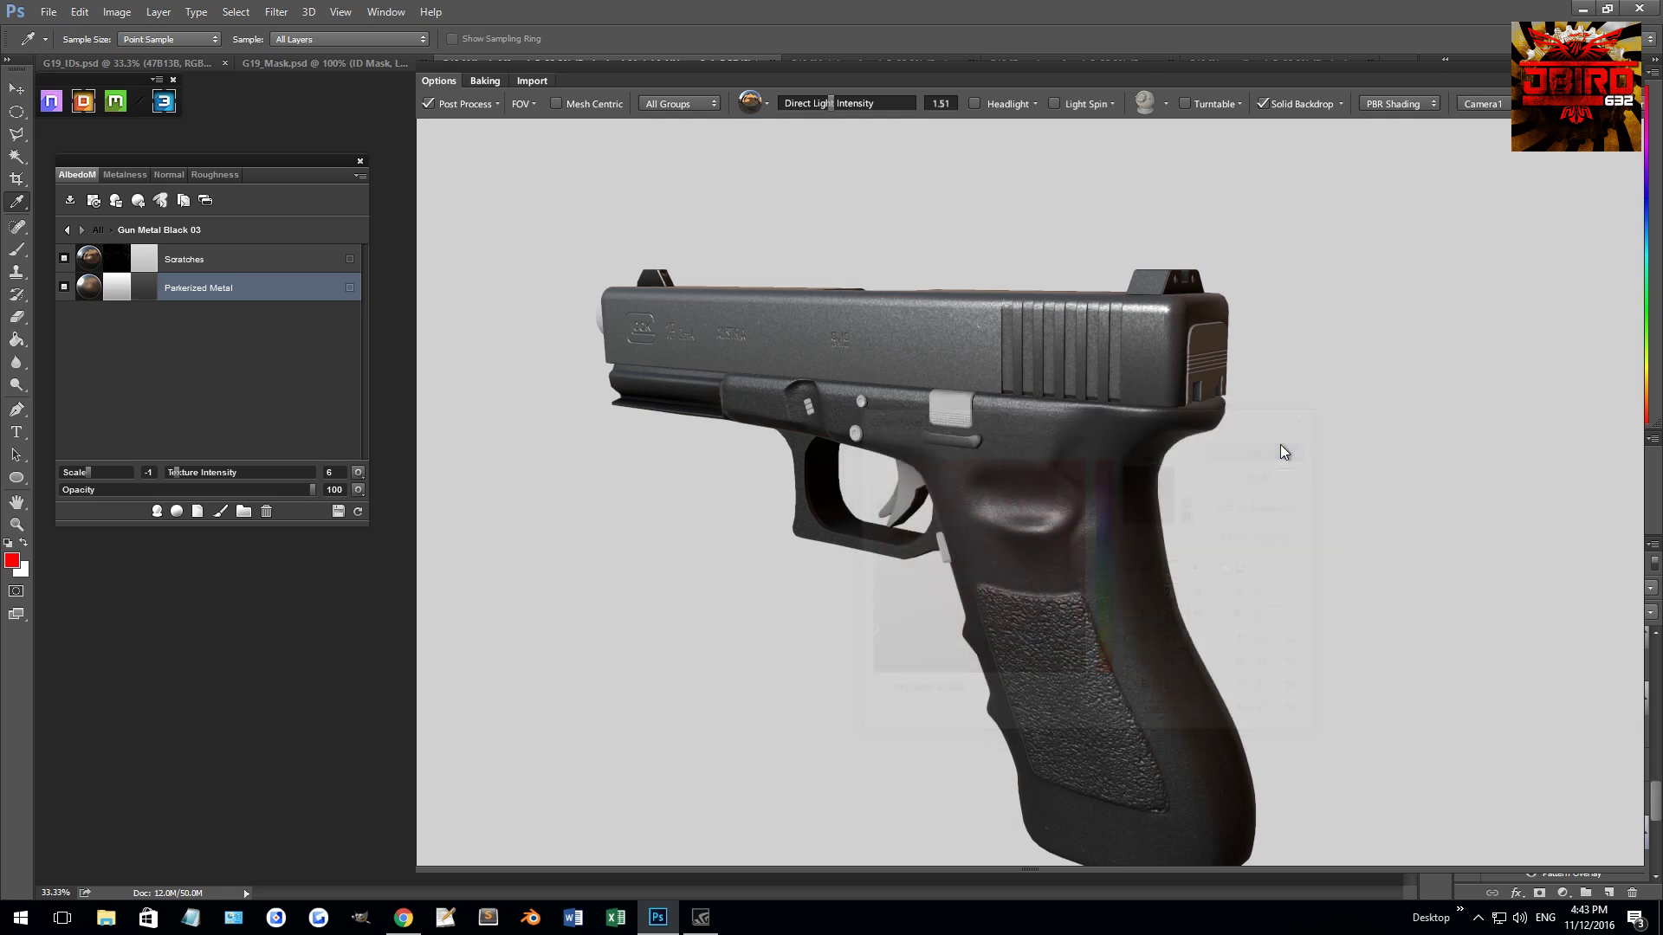
click(358, 511)
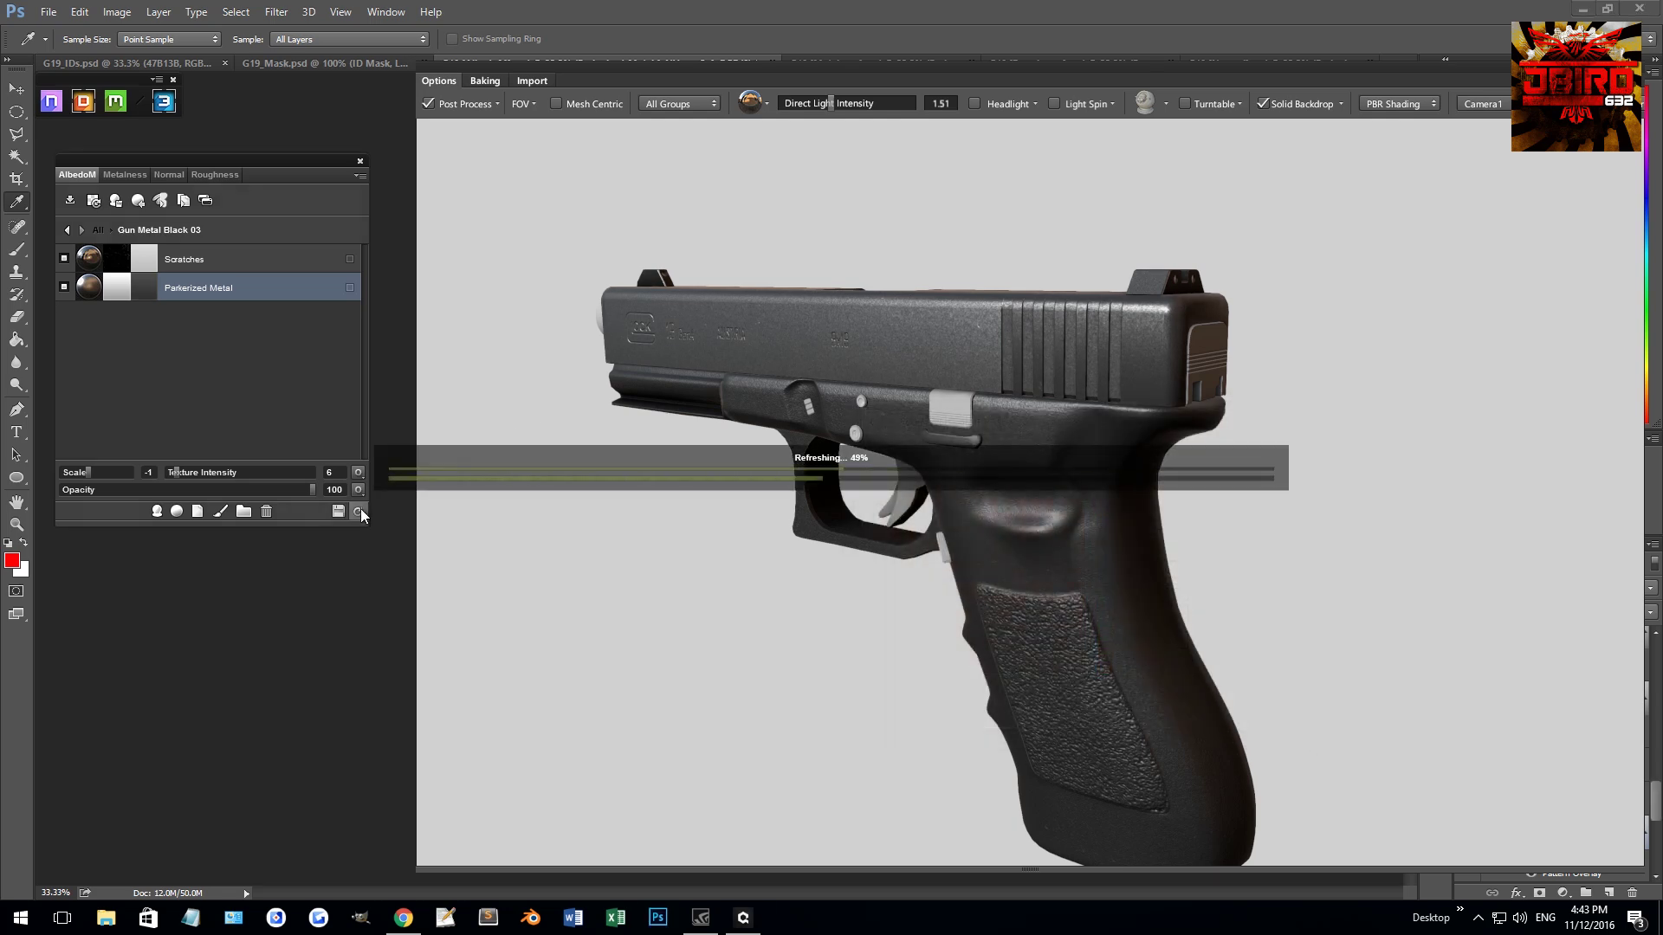
- Darken the Parkerized Metal layer's roughness slightly and check the finish on the slide from both sides
mouse_move(1021, 465)
mouse_down()
mouse_move(947, 532)
mouse_move(1051, 482)
mouse_move(1039, 456)
mouse_up()
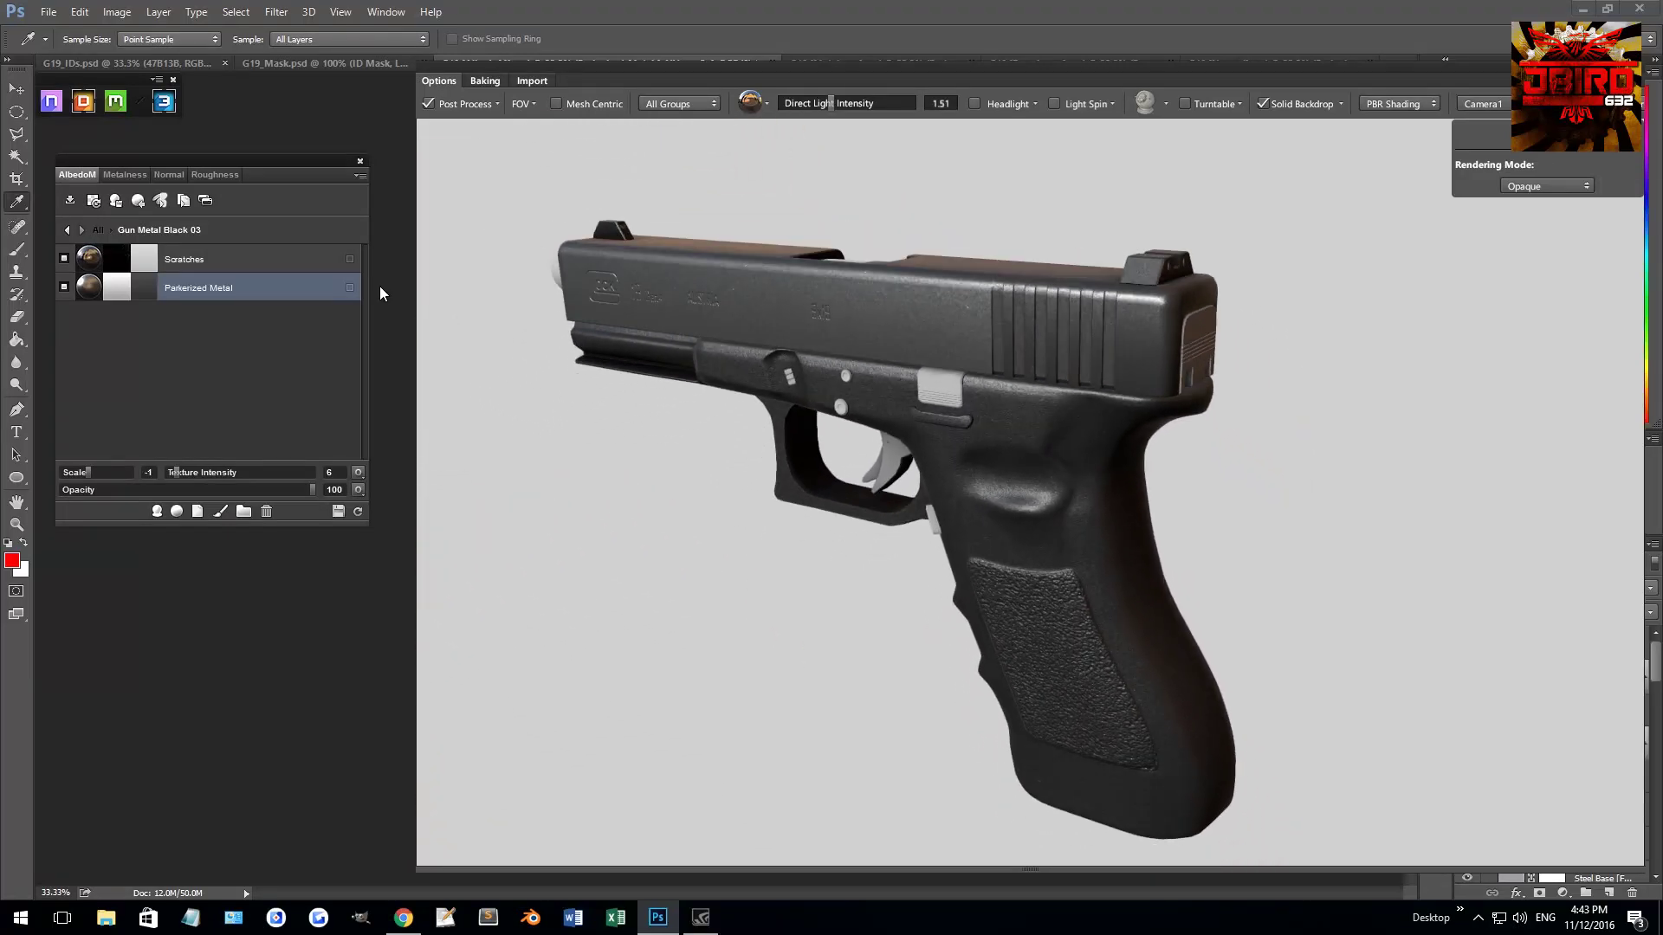
click(210, 174)
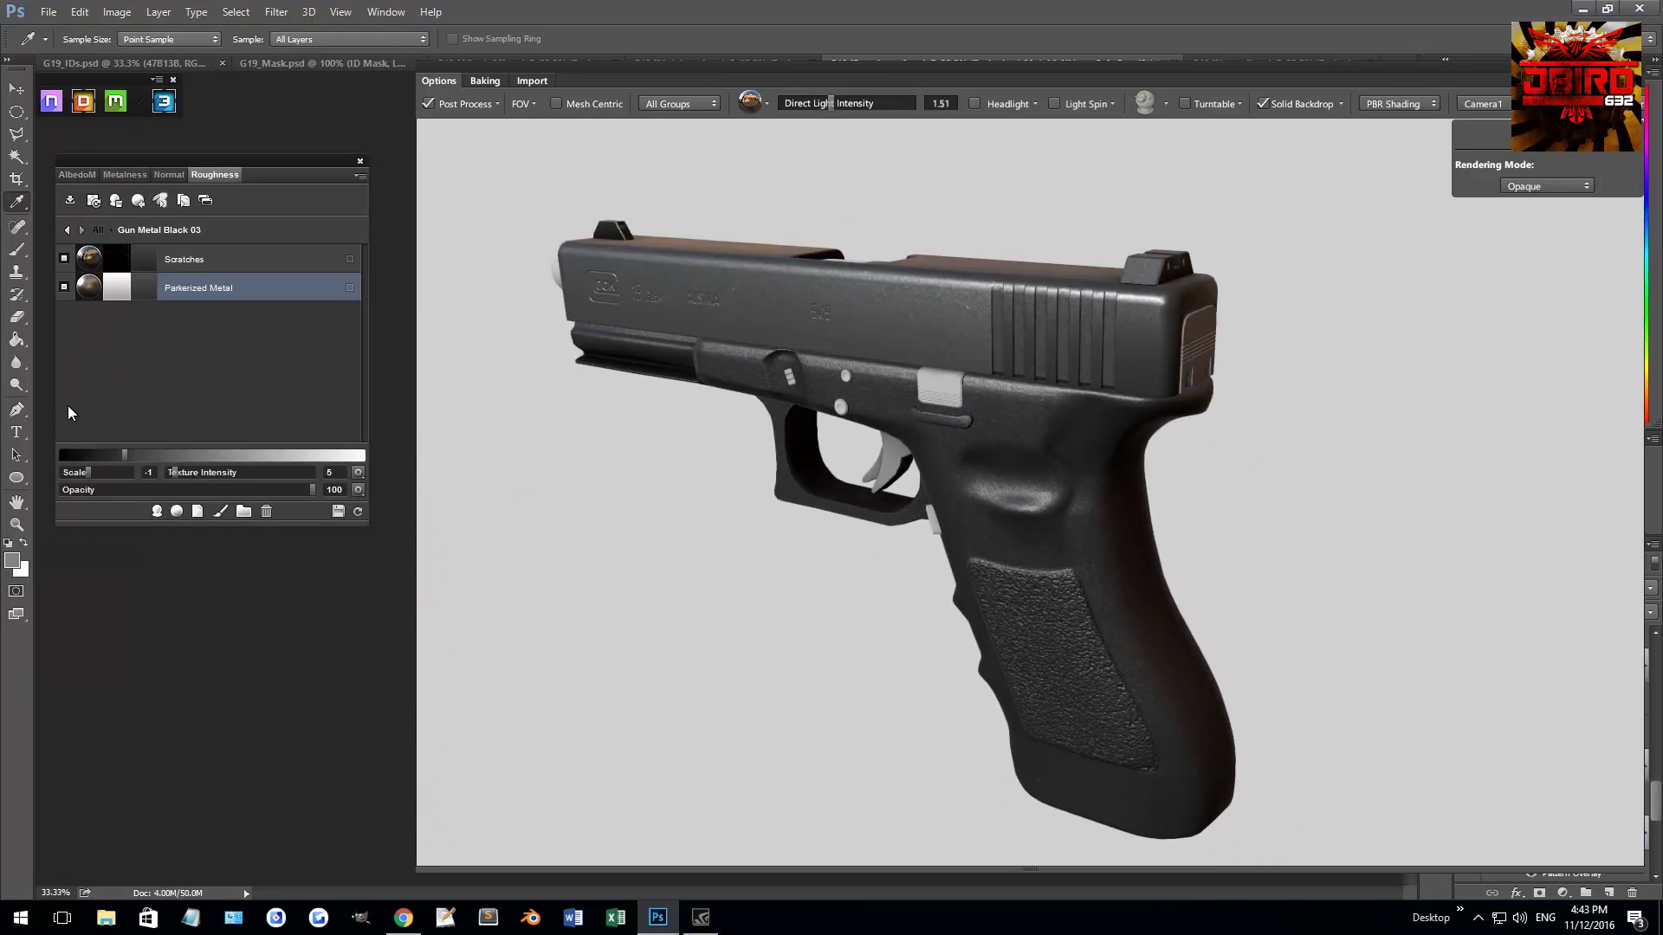
click(112, 453)
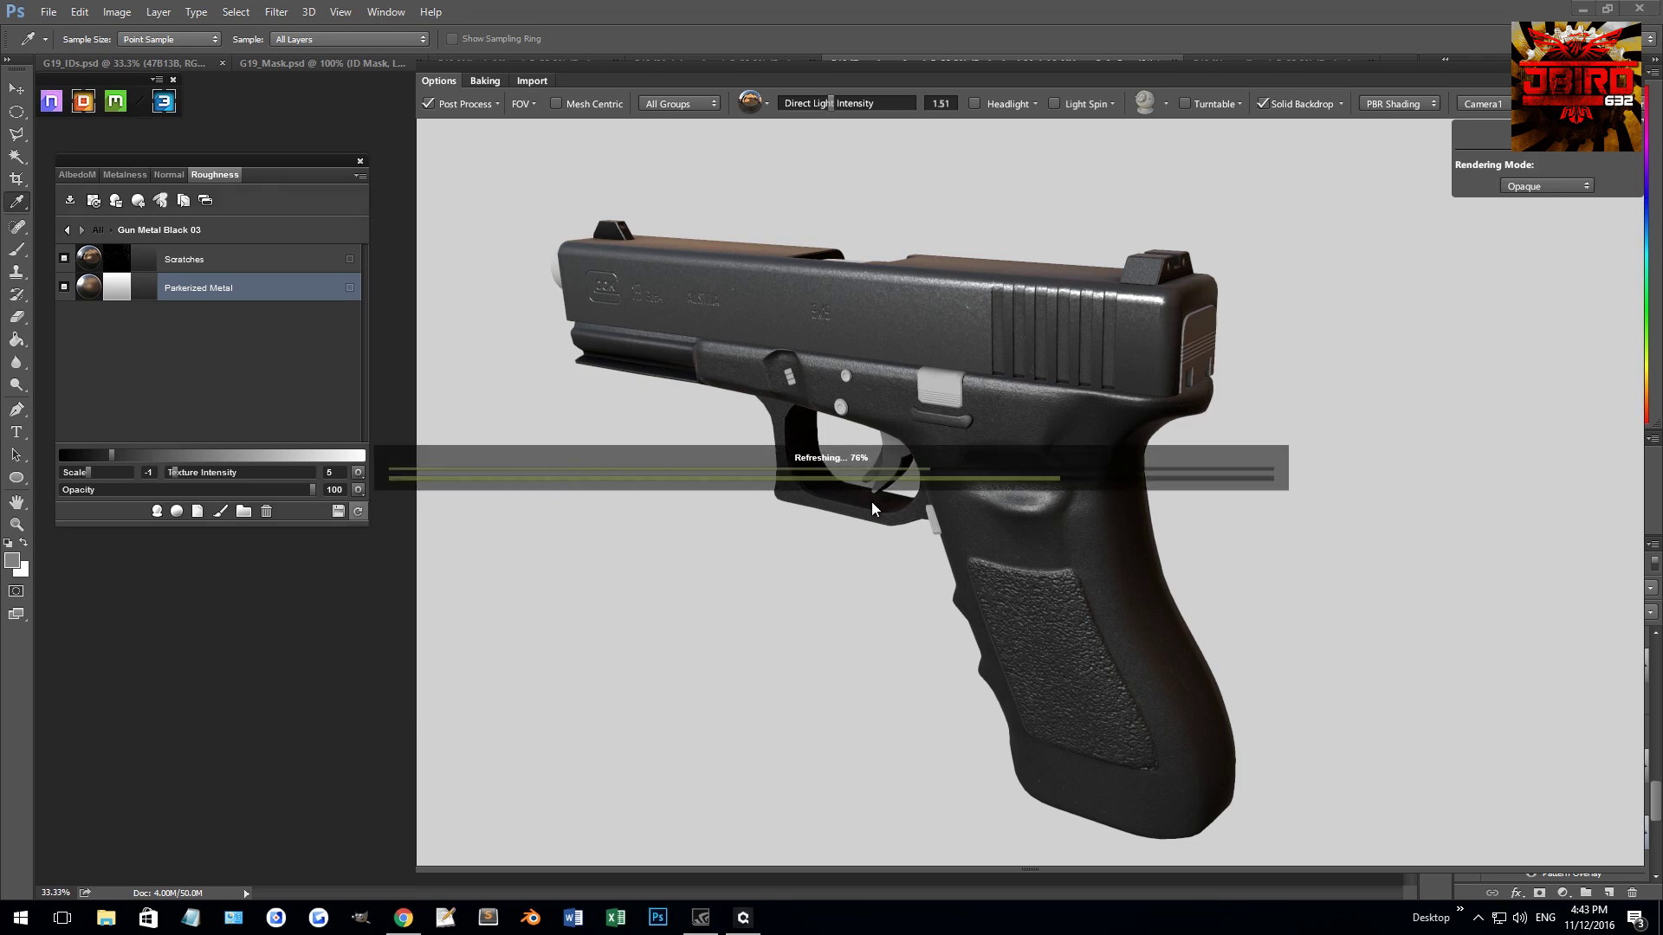
drag(1063, 439, 960, 658)
drag(767, 521, 807, 396)
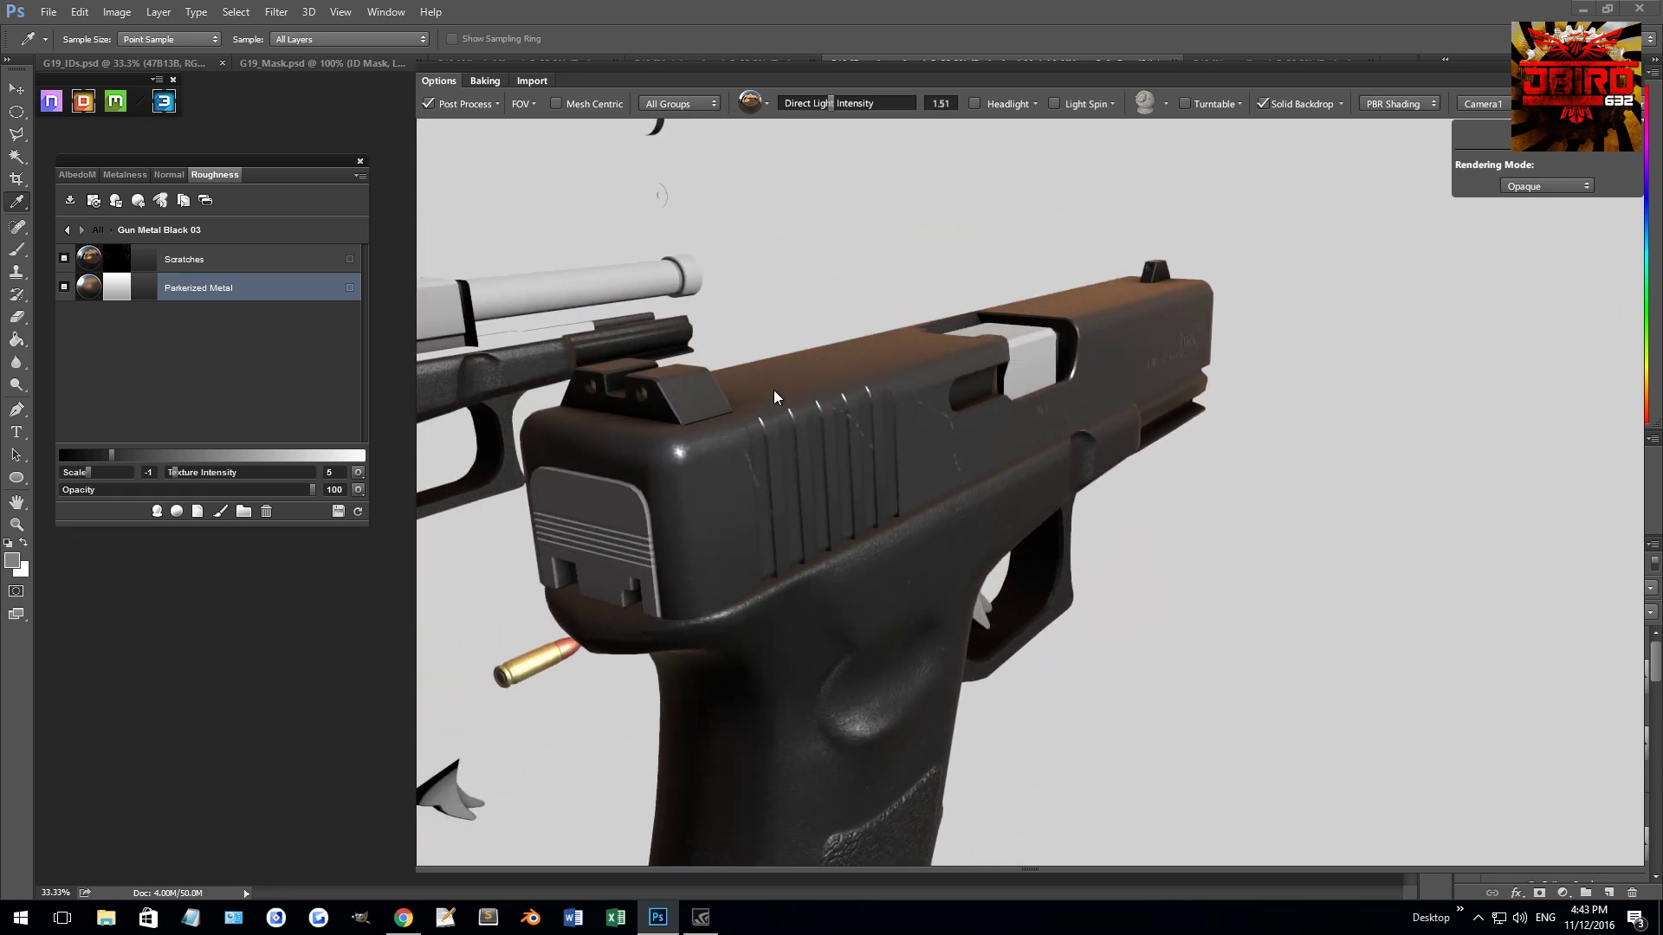
- Raise the Parkerized Metal layer's metalness further to a light grey
click(126, 174)
click(287, 457)
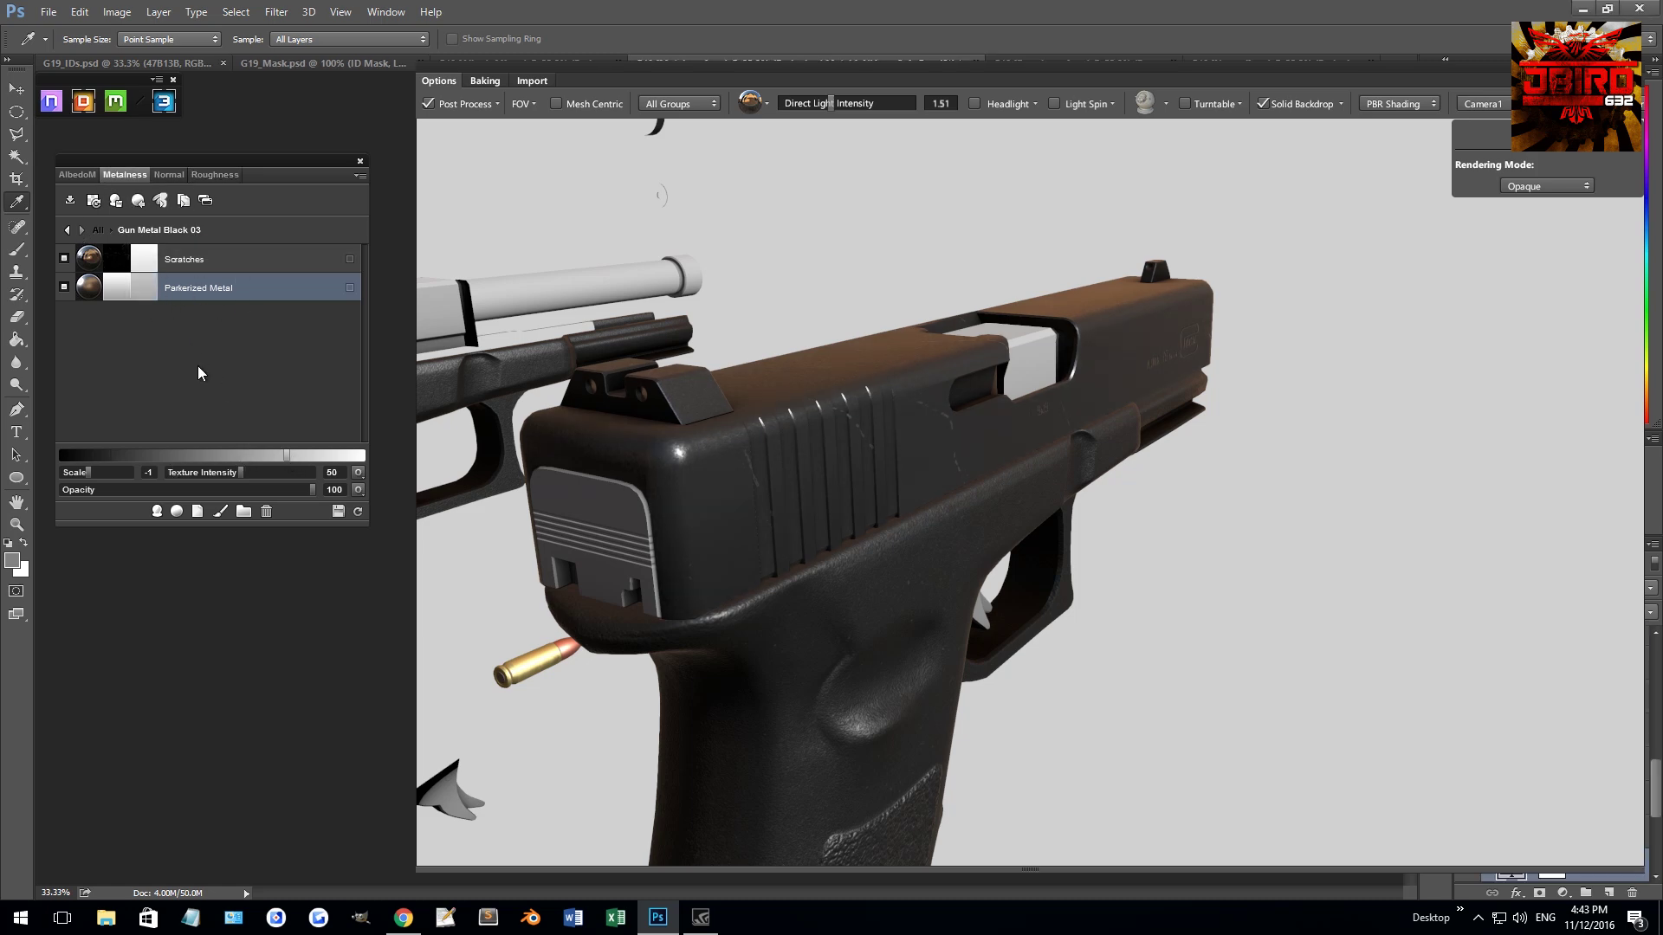
click(309, 455)
- Set the Parkerized Metal layer's albedo colour to grey 787878 and refresh the maps
click(80, 172)
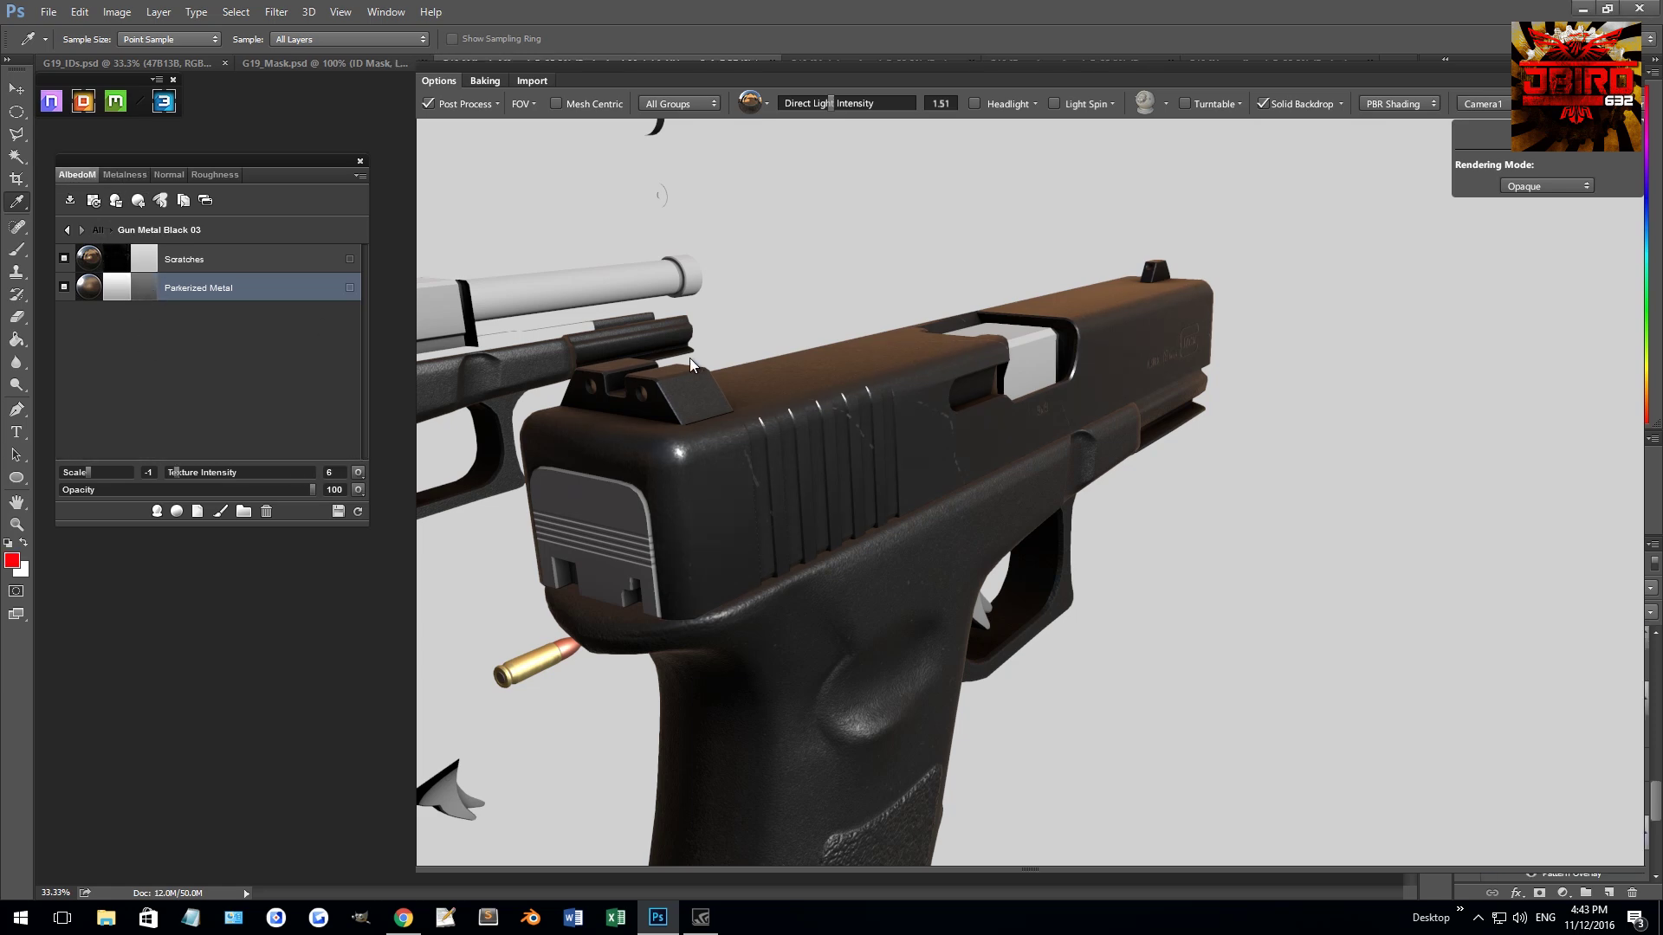
click(150, 286)
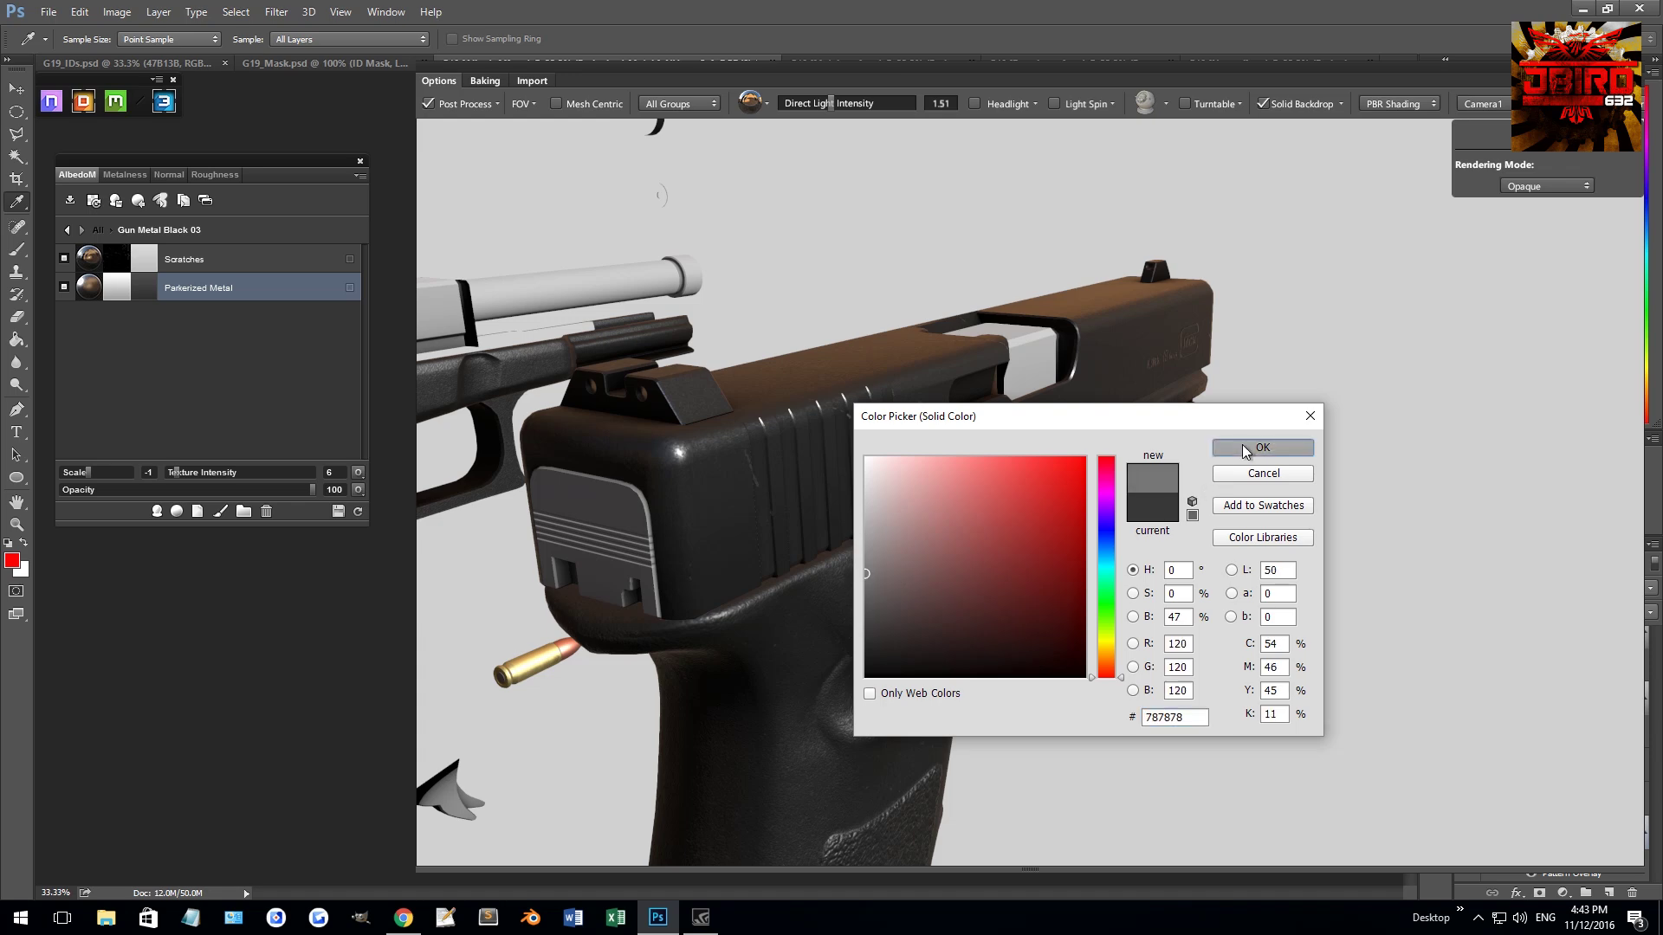
click(1247, 449)
click(358, 511)
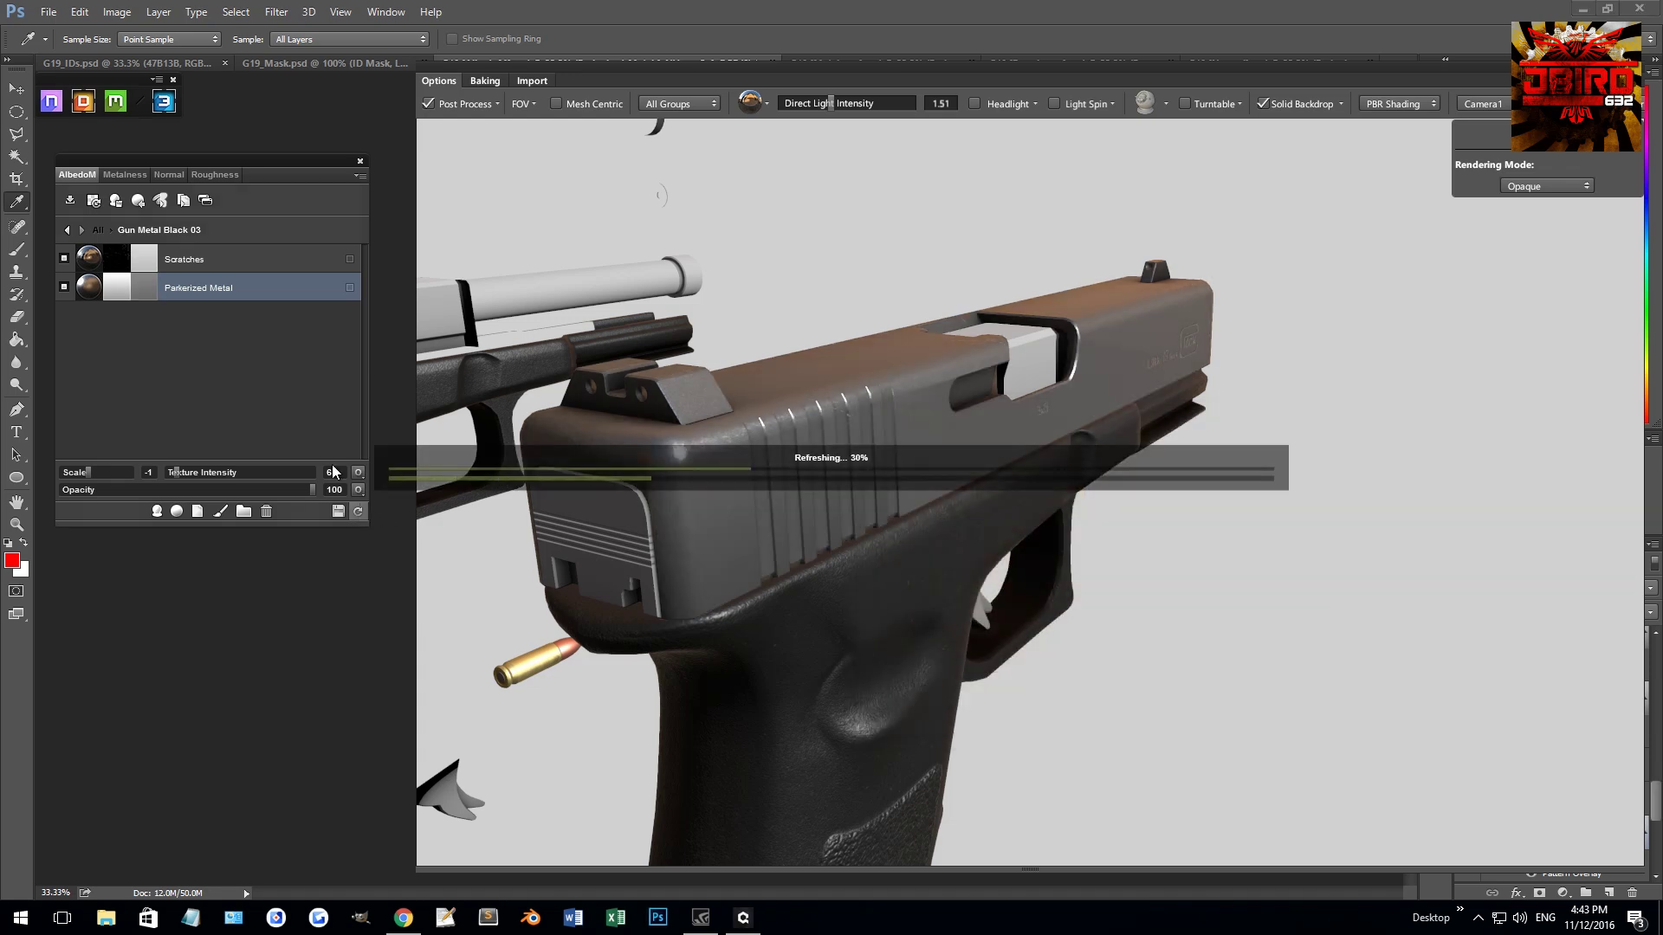
- Set the Parkerized Metal layer's albedo to grey 5a5a5a, refresh the maps, and darken the colour very slightly
click(147, 291)
click(866, 599)
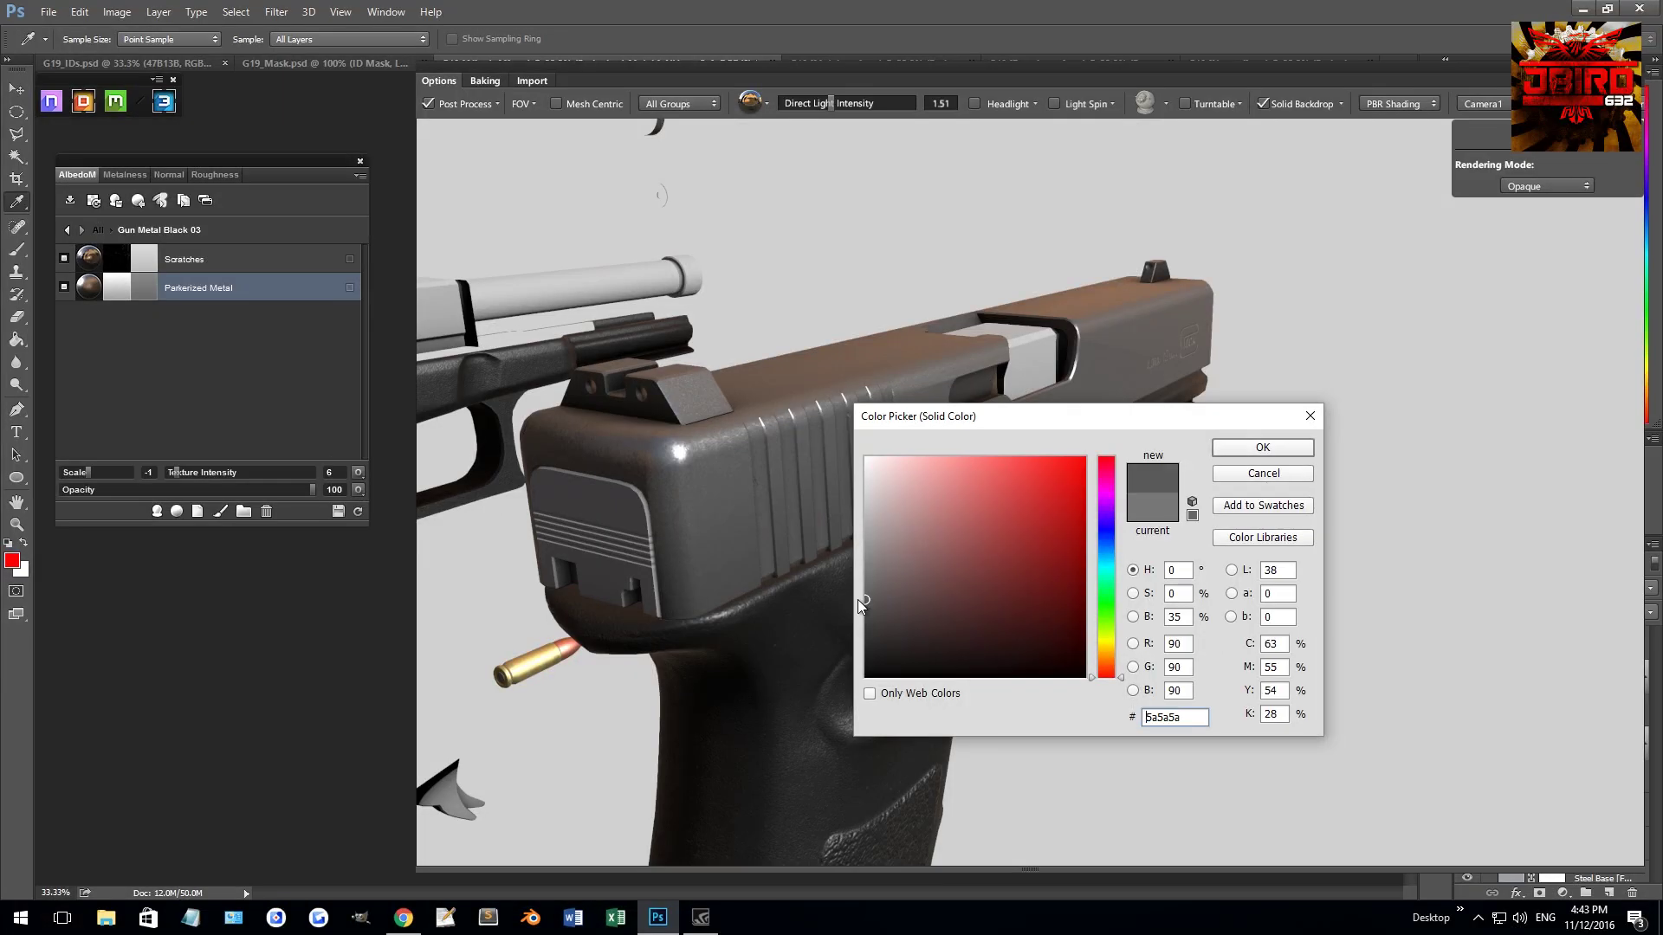
key(Return)
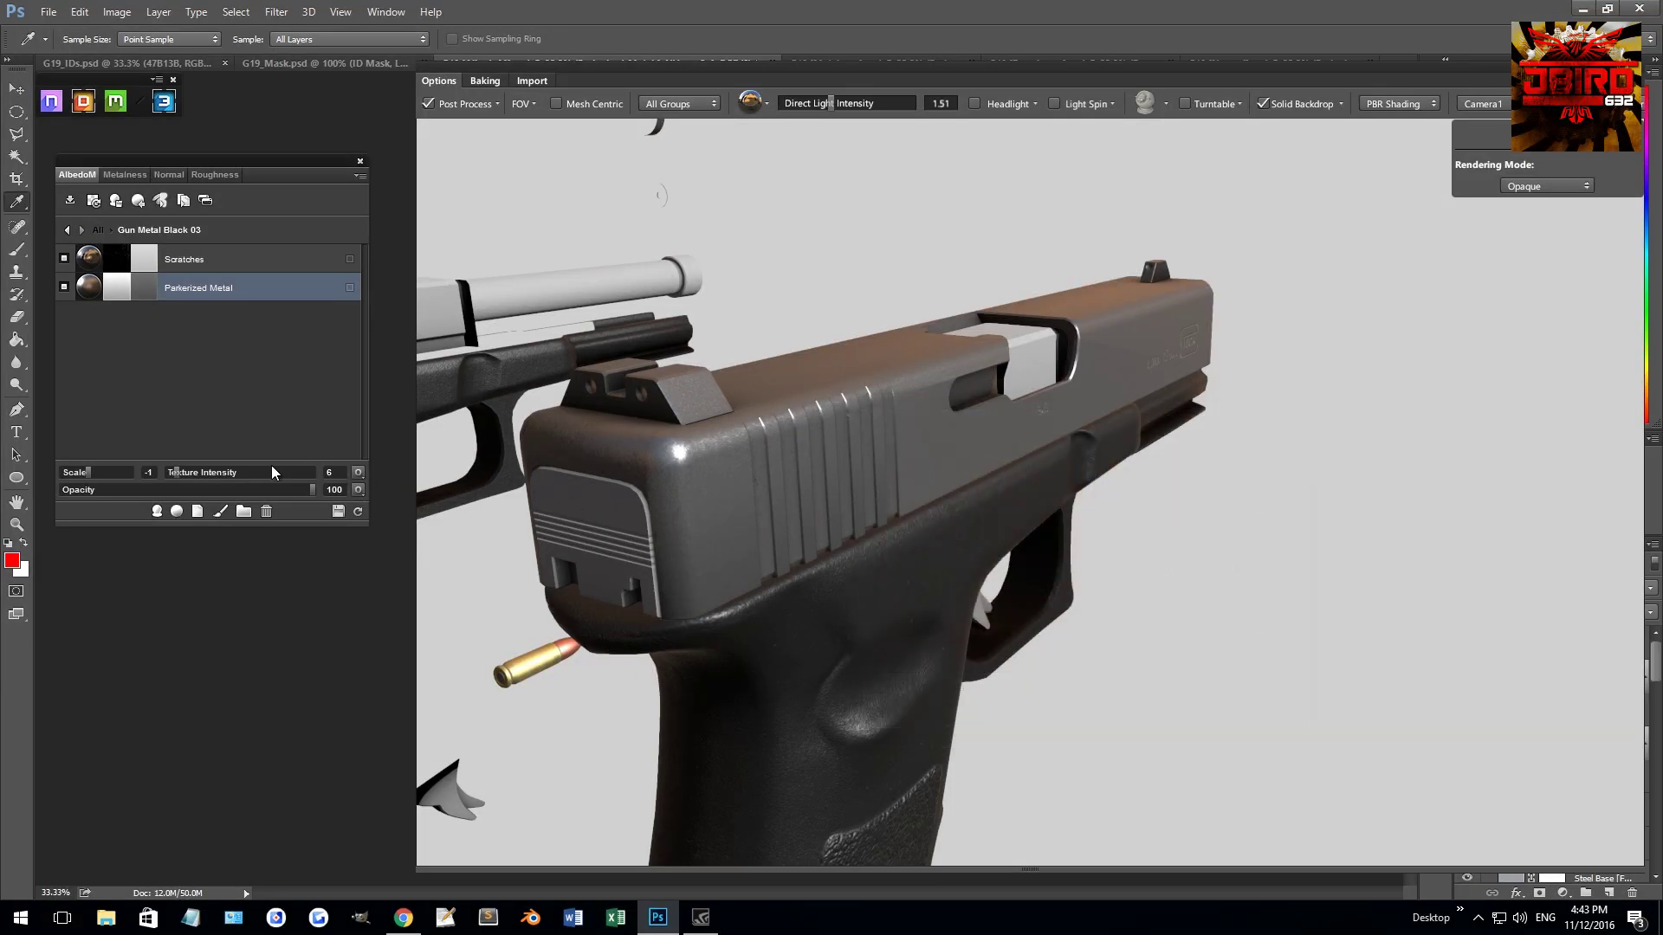
click(357, 511)
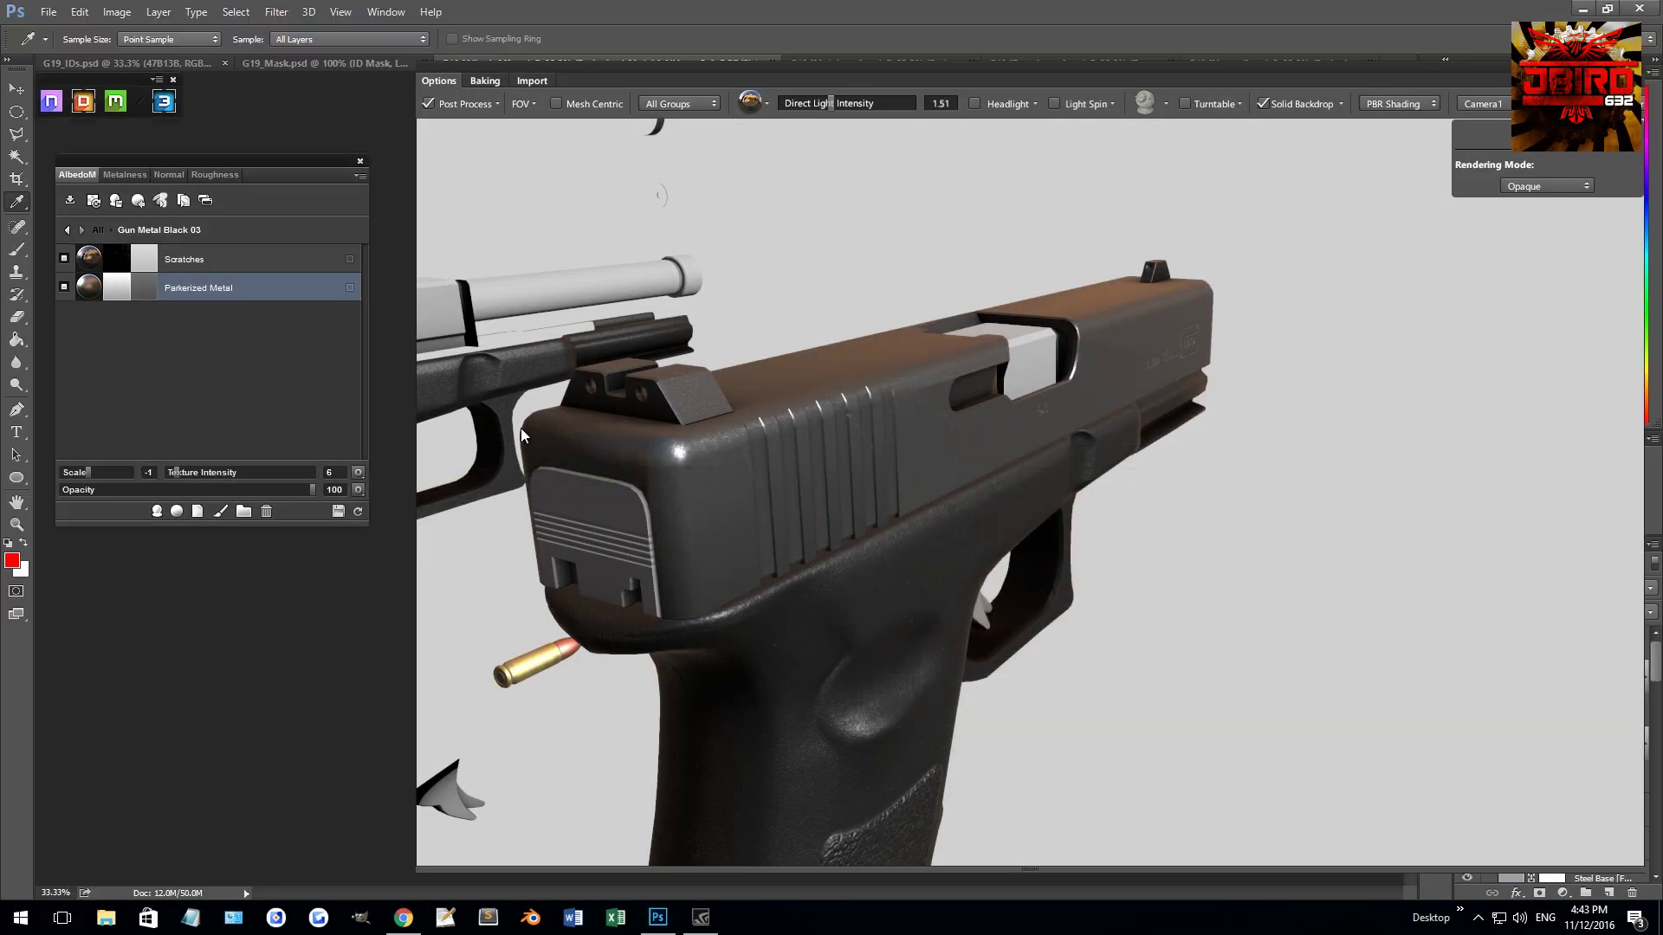
drag(1039, 536, 970, 494)
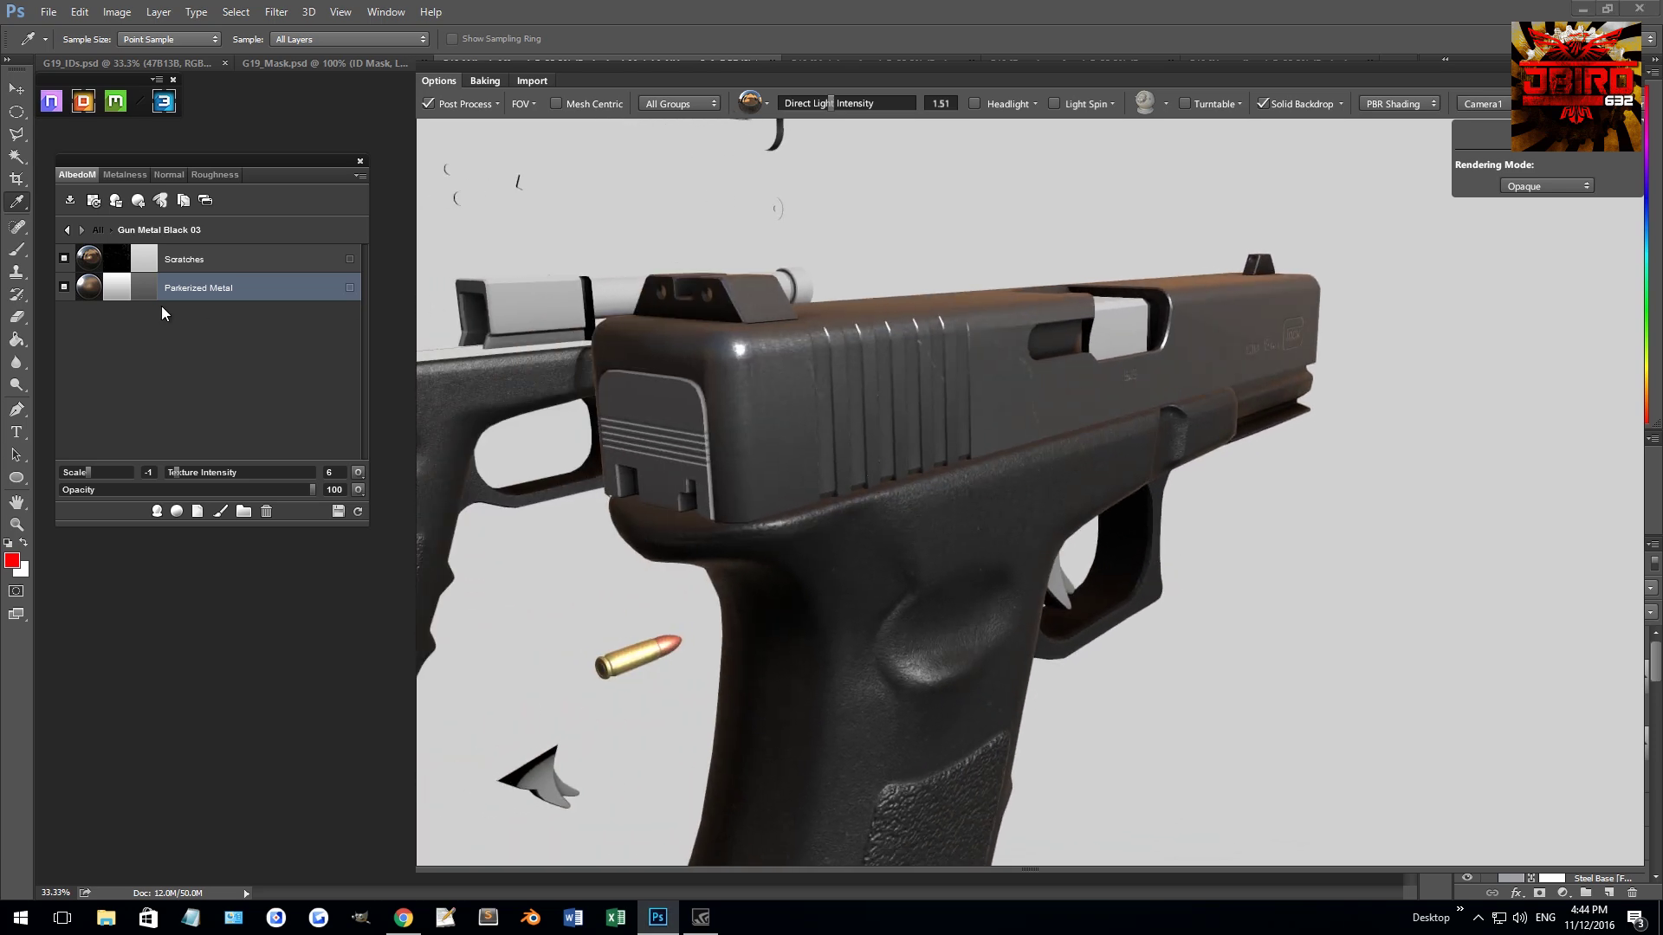
click(144, 287)
drag(866, 602, 864, 606)
click(1247, 449)
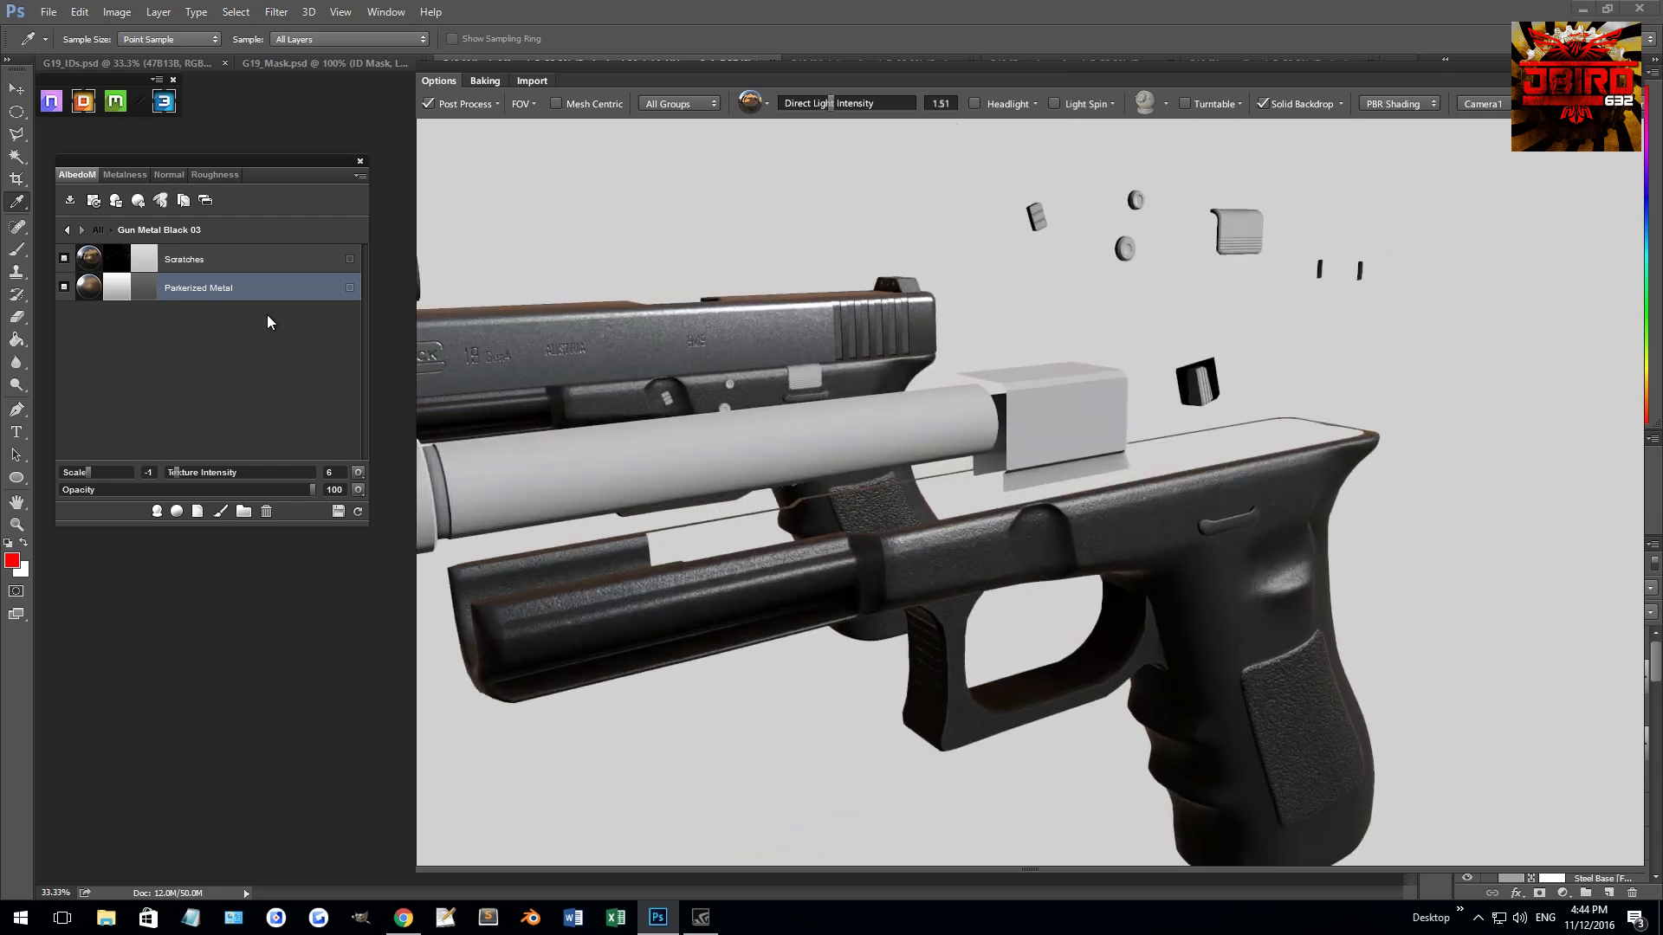
- Return to the list of all material groups and rename the Grainy PVC group as Pistol Grip
click(102, 228)
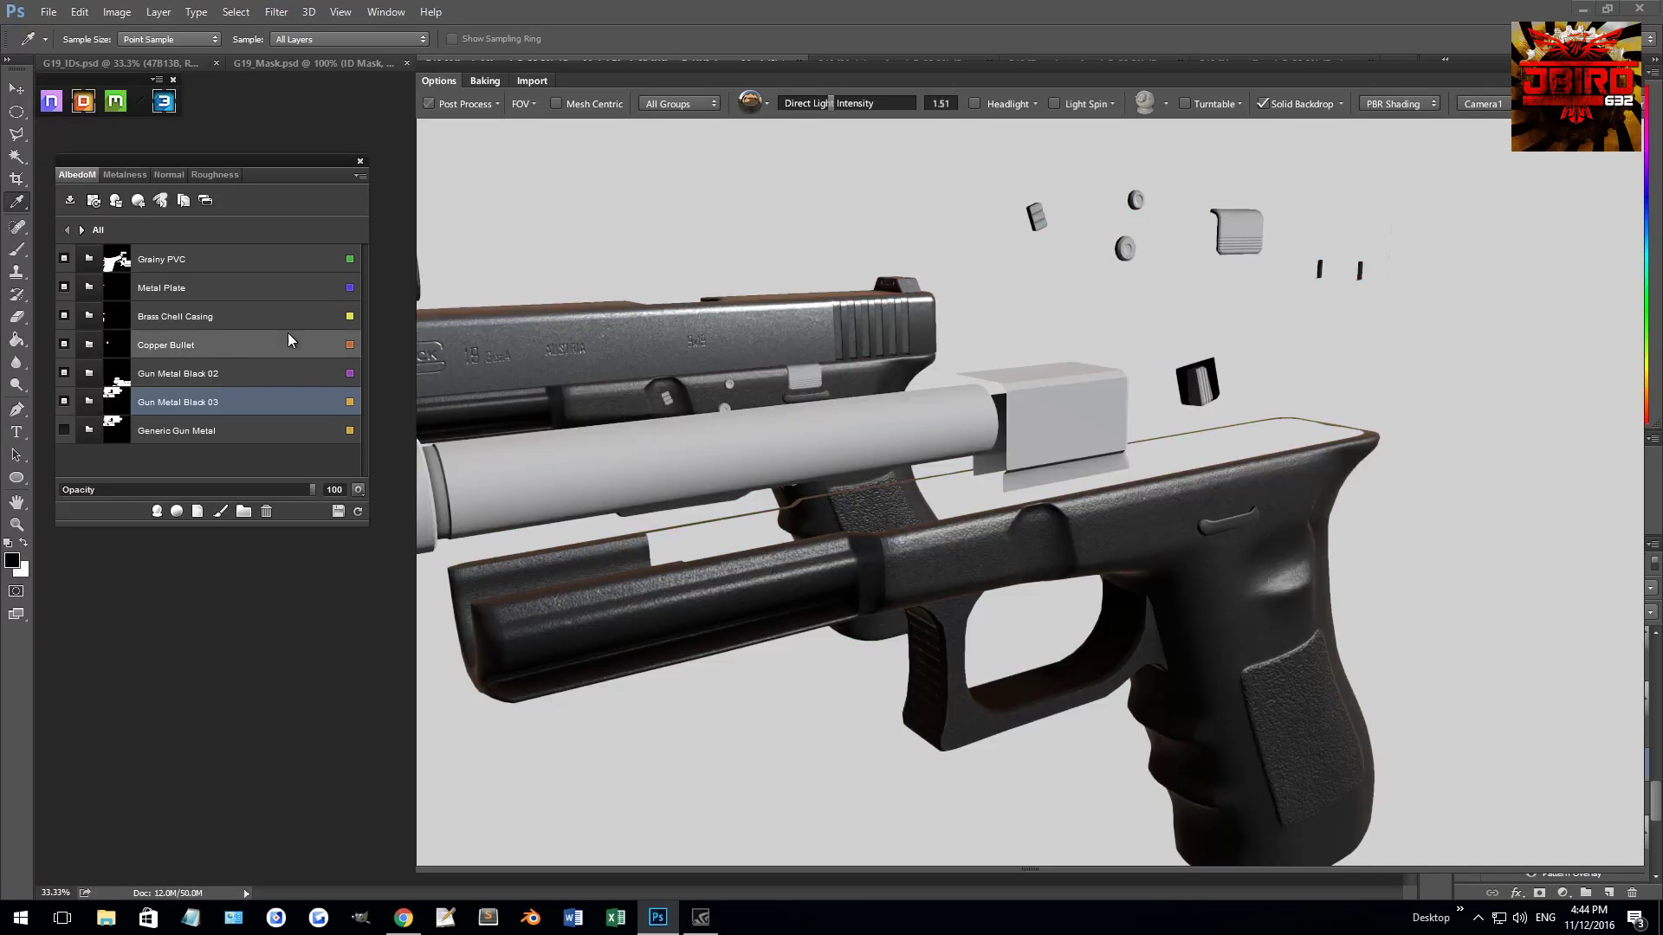
click(91, 259)
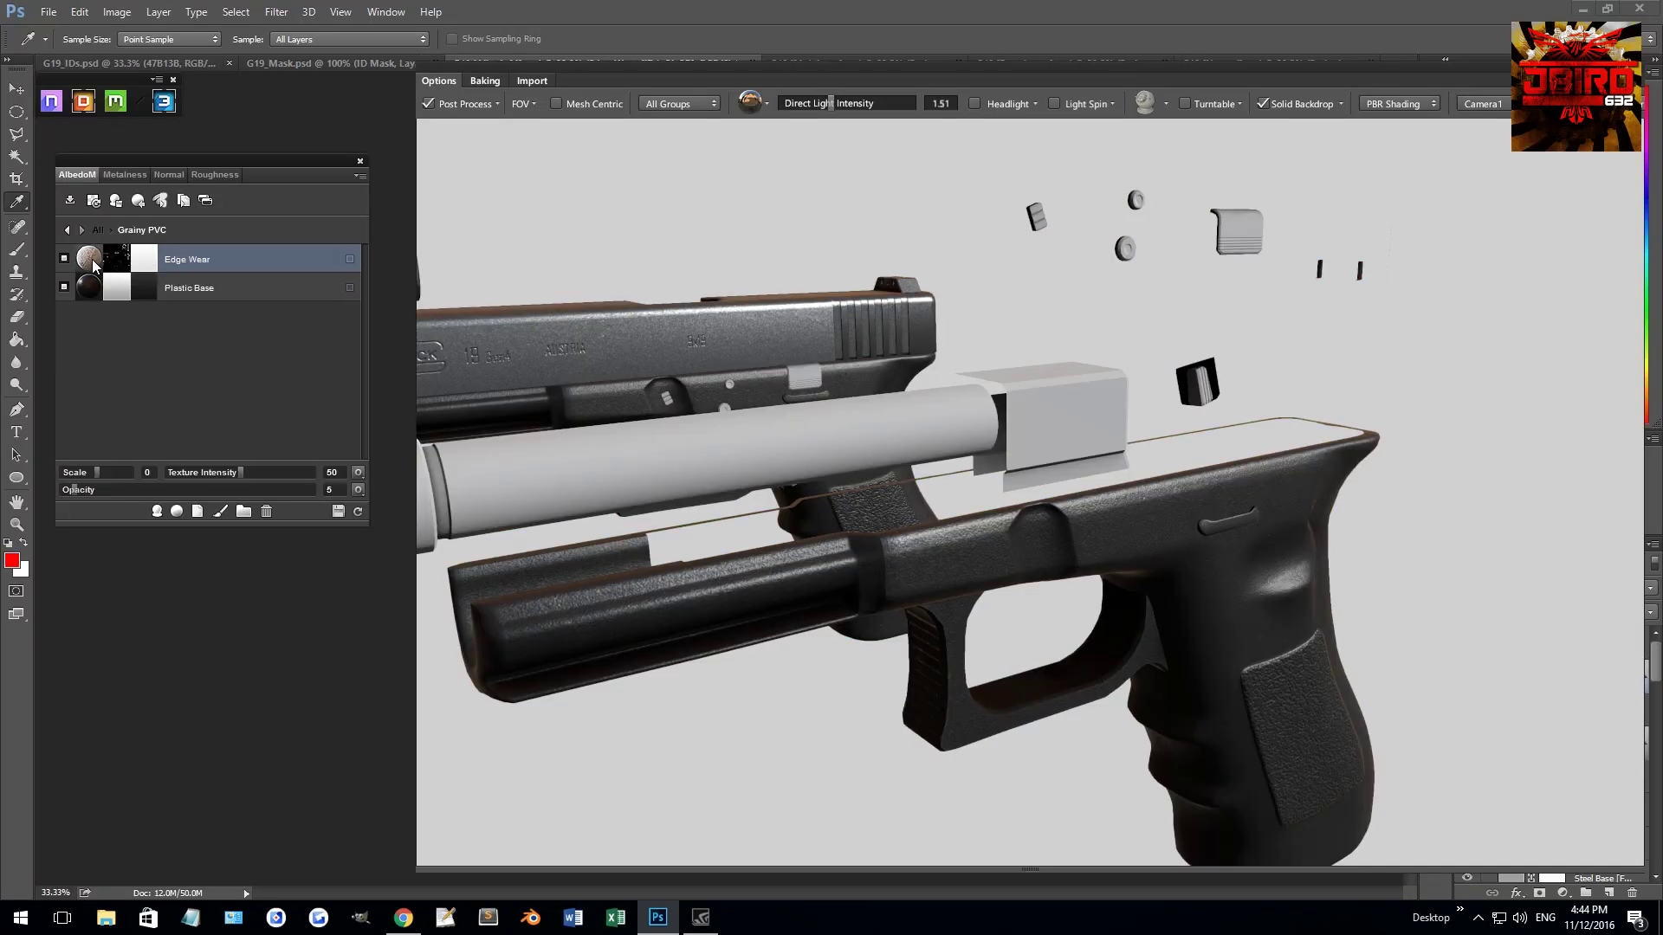
click(97, 230)
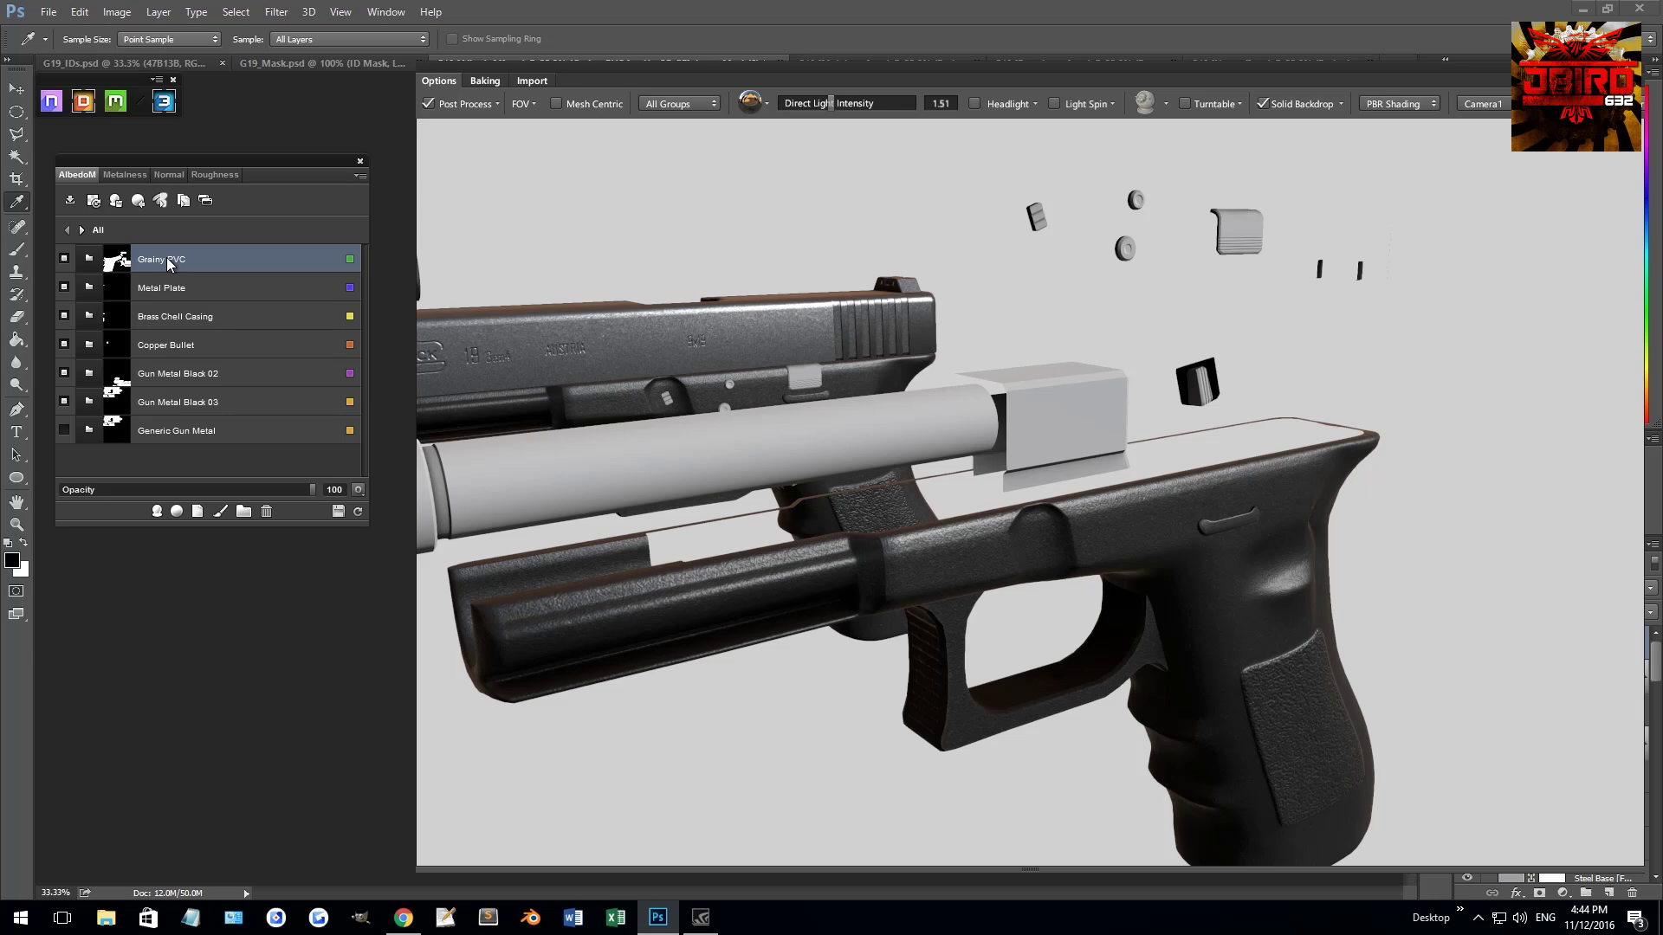
right_click(166, 257)
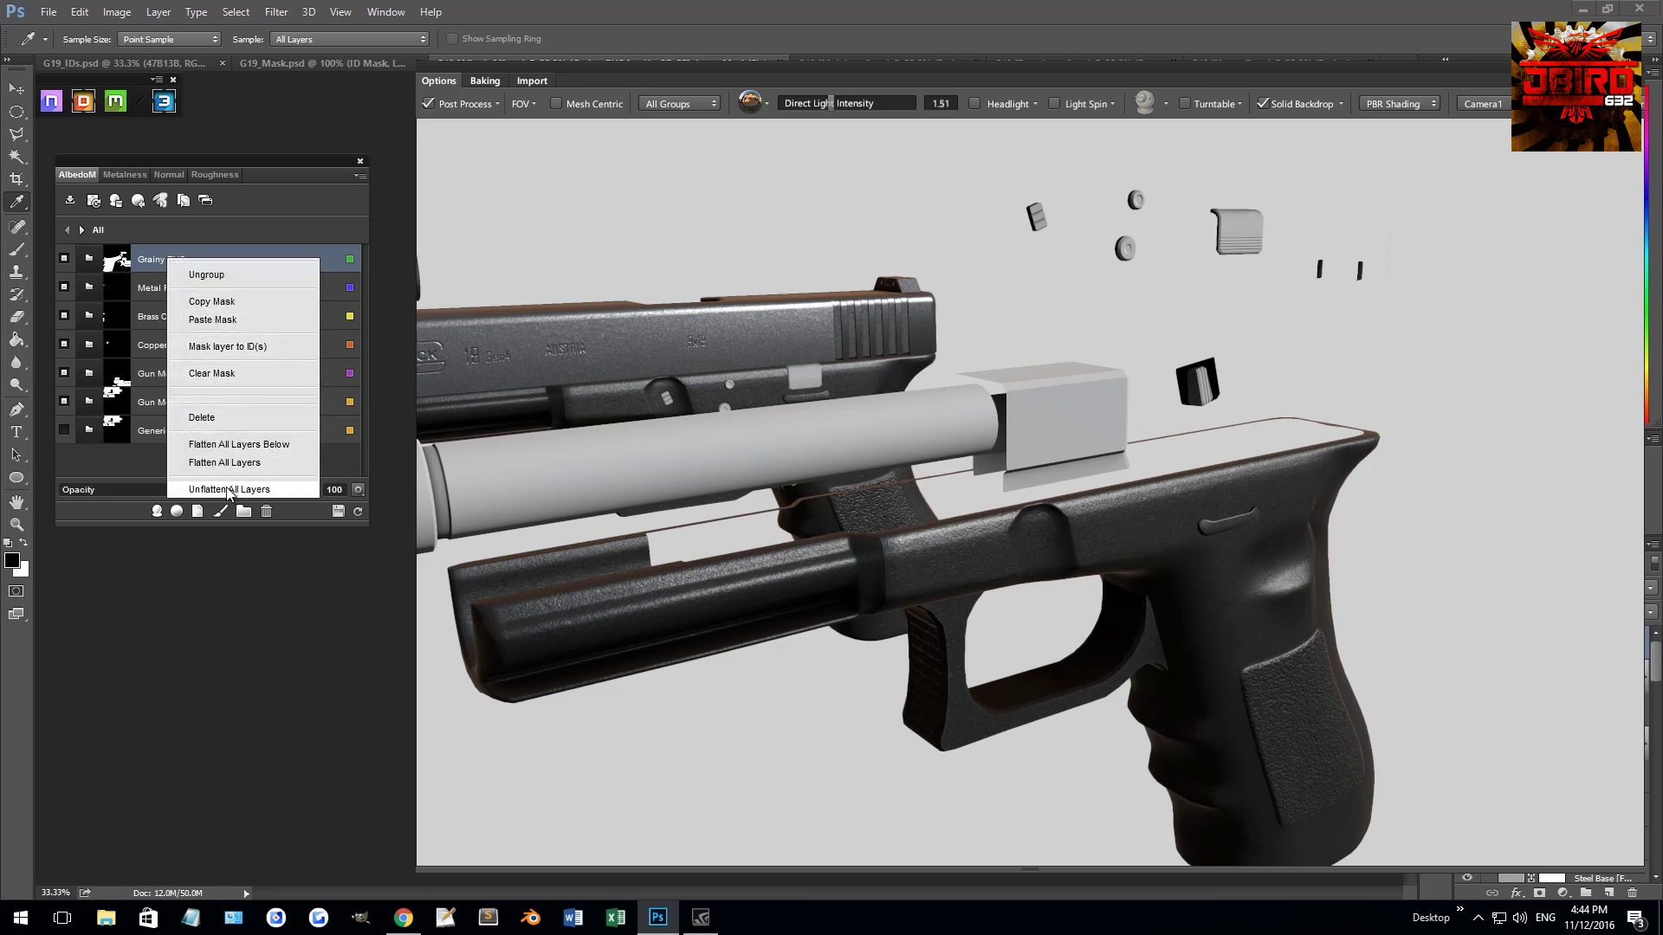
click(156, 261)
double_click(167, 263)
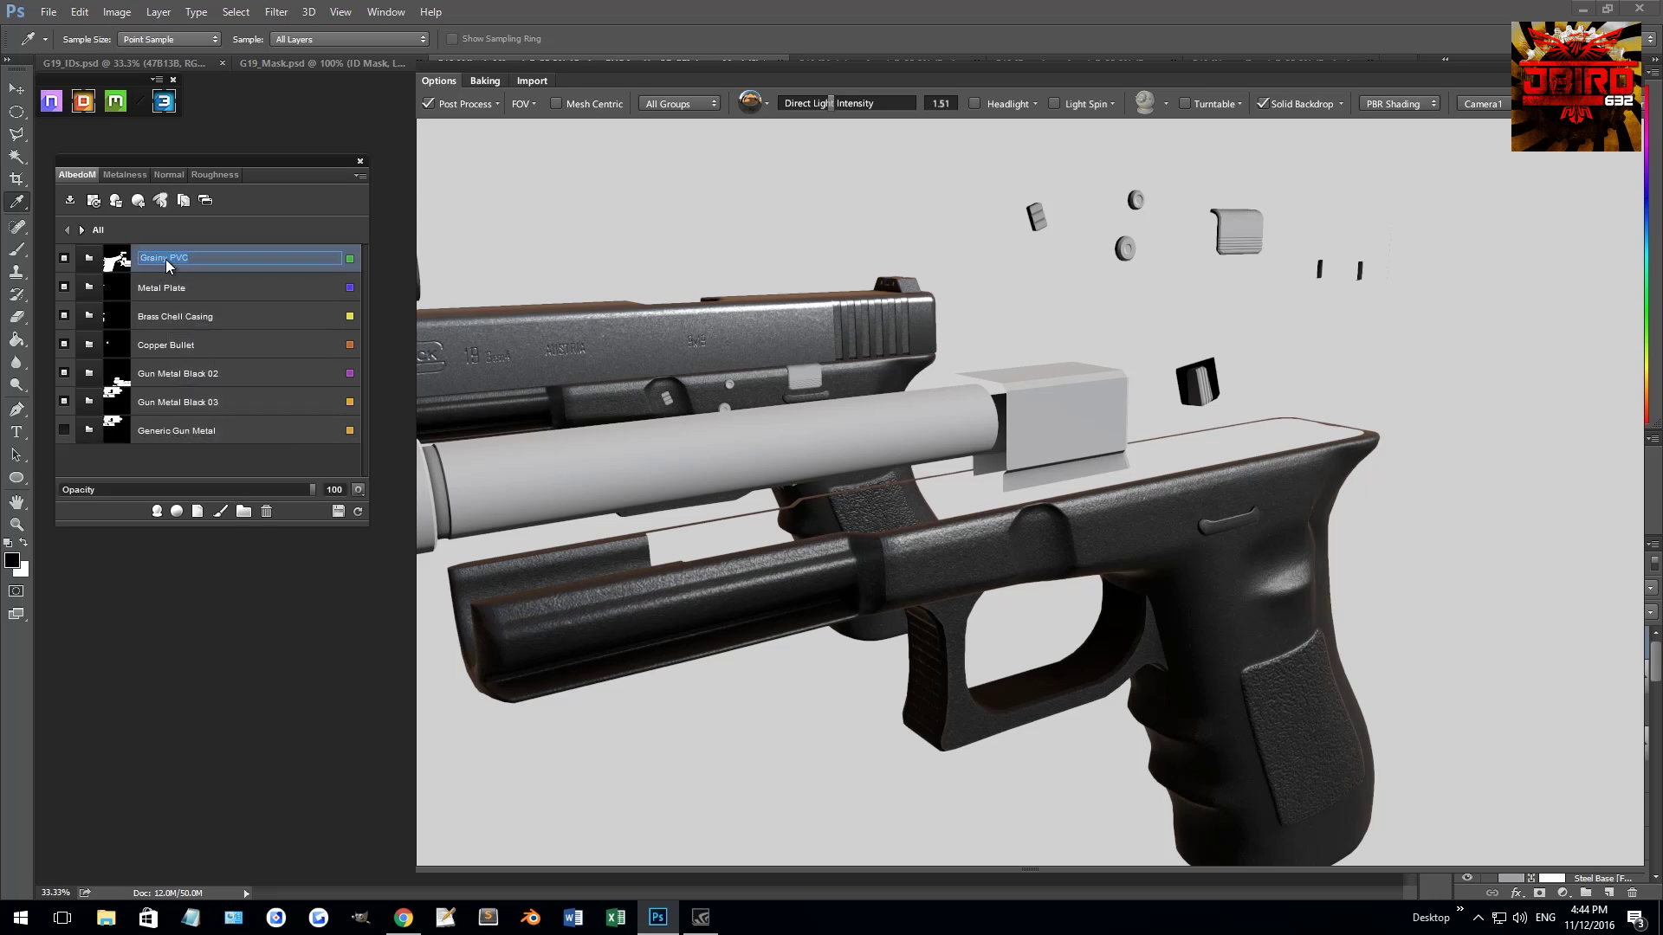
text(Pistol Grip)
key(Return)
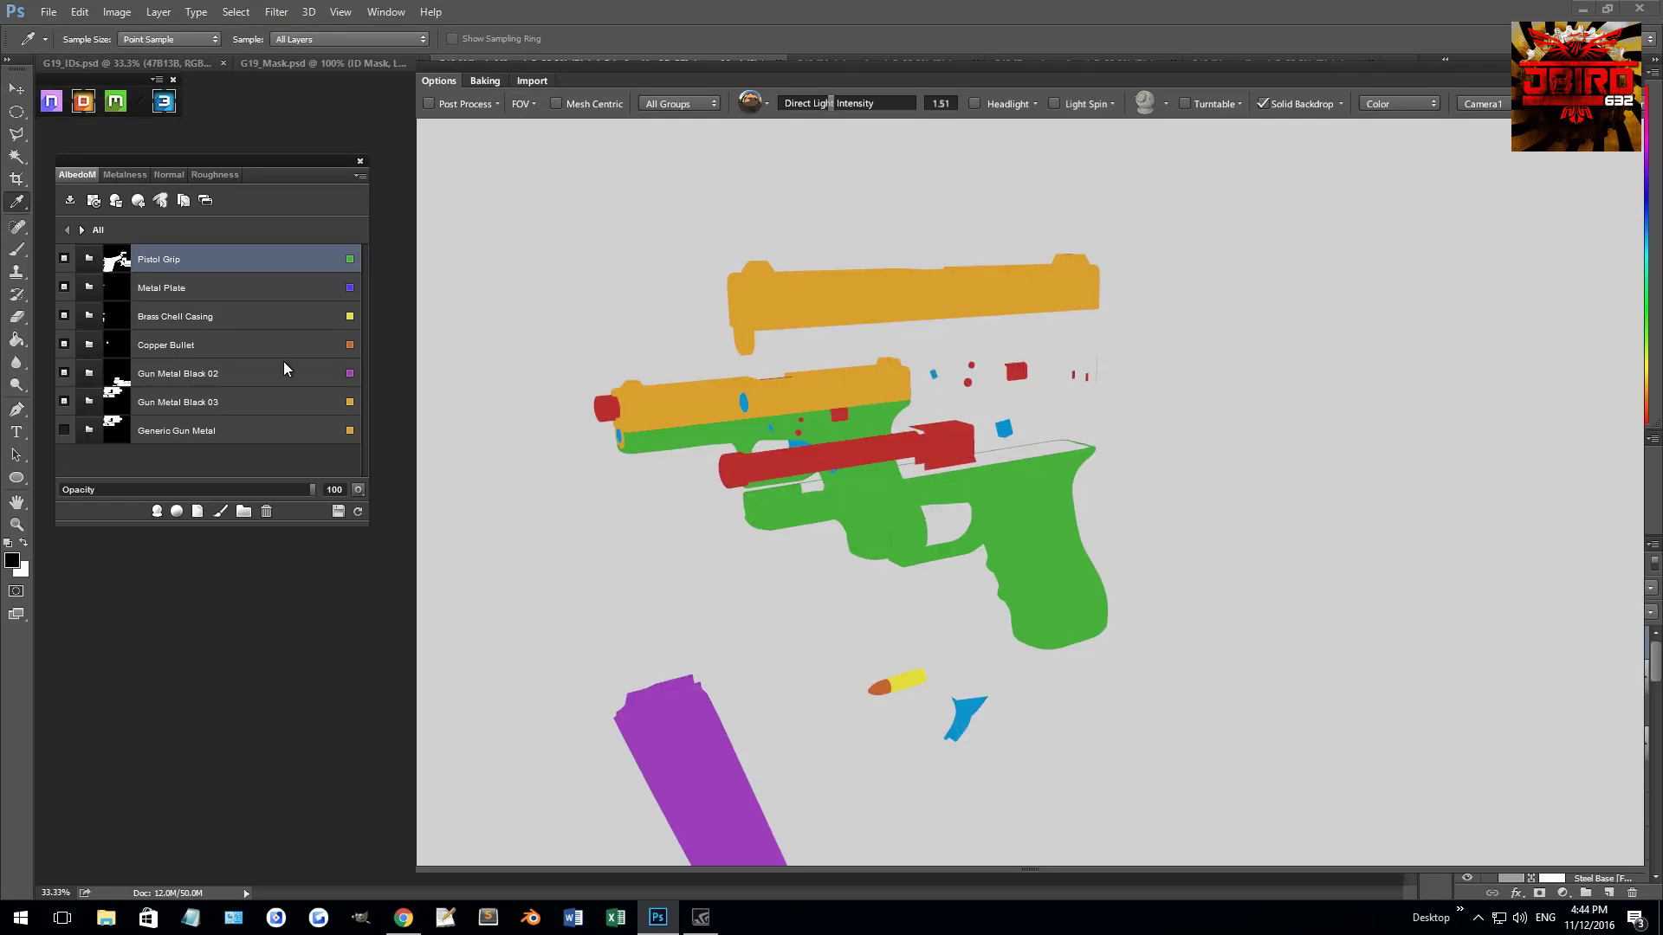
- Check the parts by their ID colours and rename the Metal Plate group as Bullet Light Metal
mouse_move(1160, 354)
mouse_move(1159, 354)
mouse_down()
mouse_move(1151, 403)
mouse_move(1136, 335)
mouse_move(832, 367)
mouse_up()
drag(762, 418, 829, 412)
scroll(954, 357, up, 5)
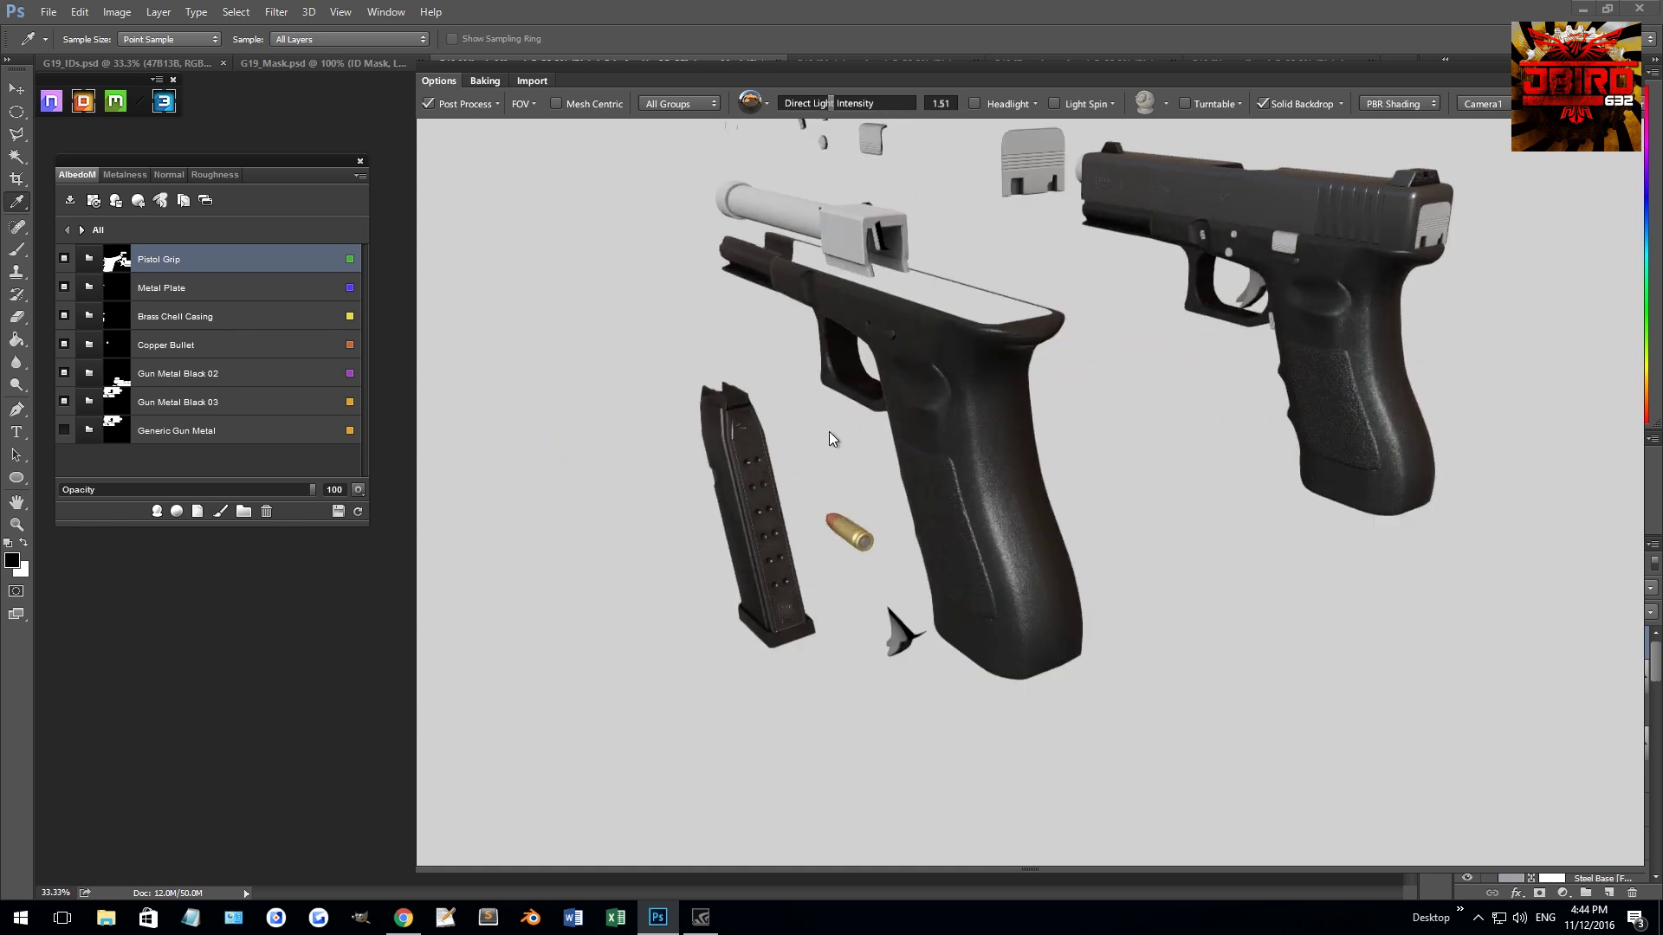
scroll(953, 373, down, 3)
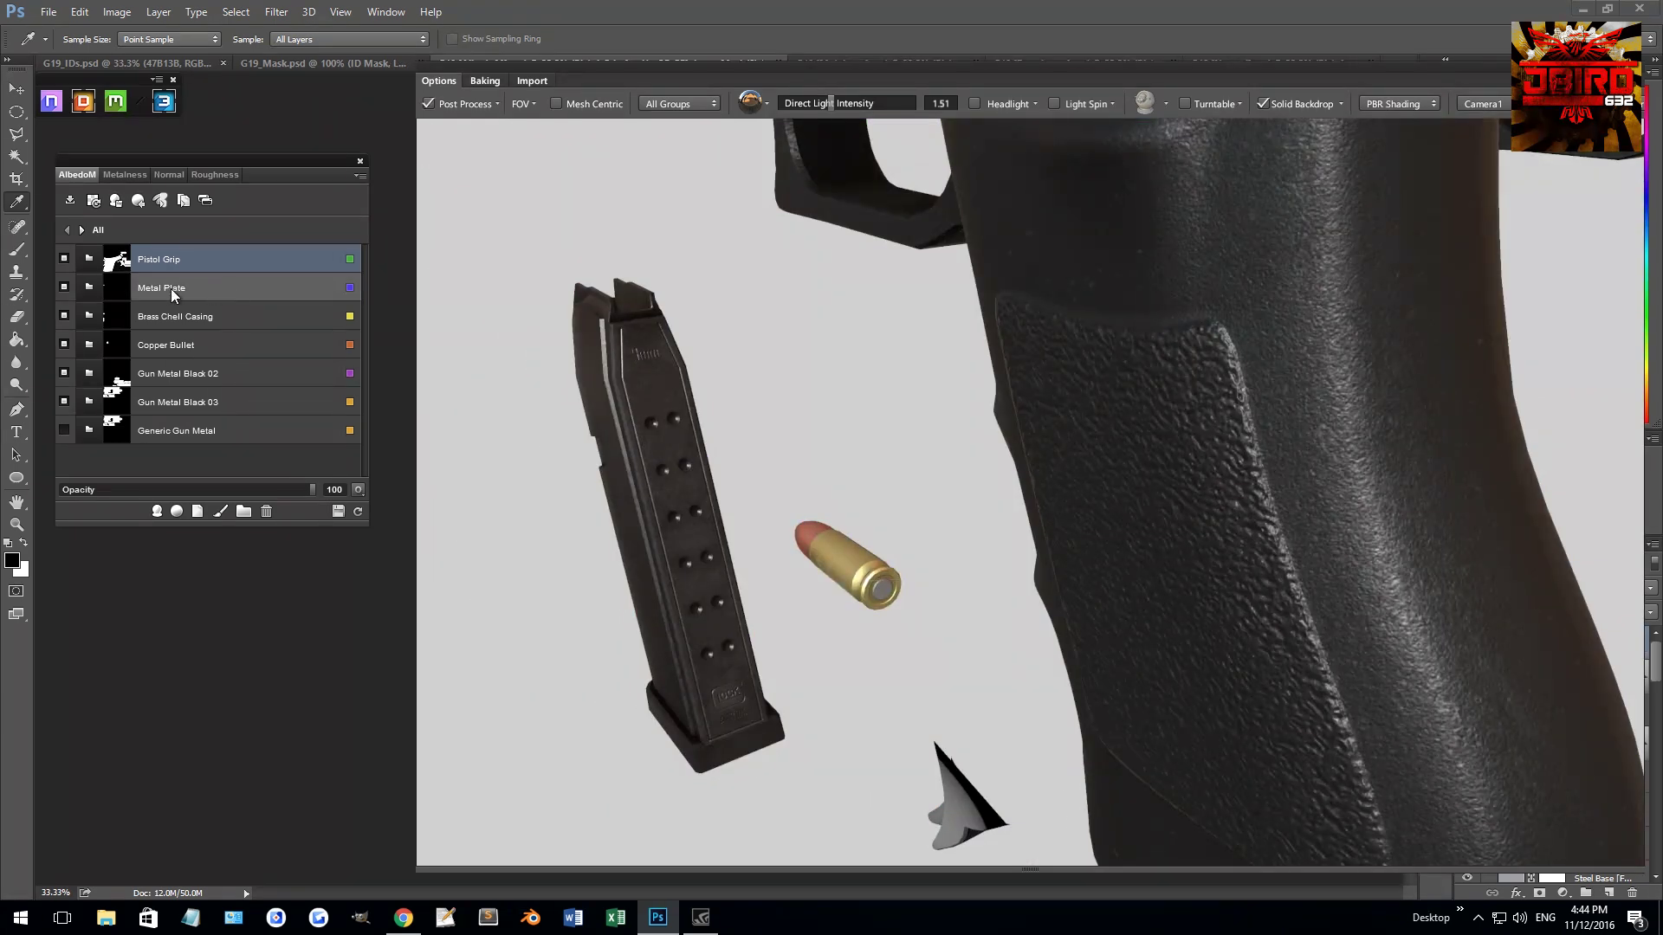
double_click(179, 289)
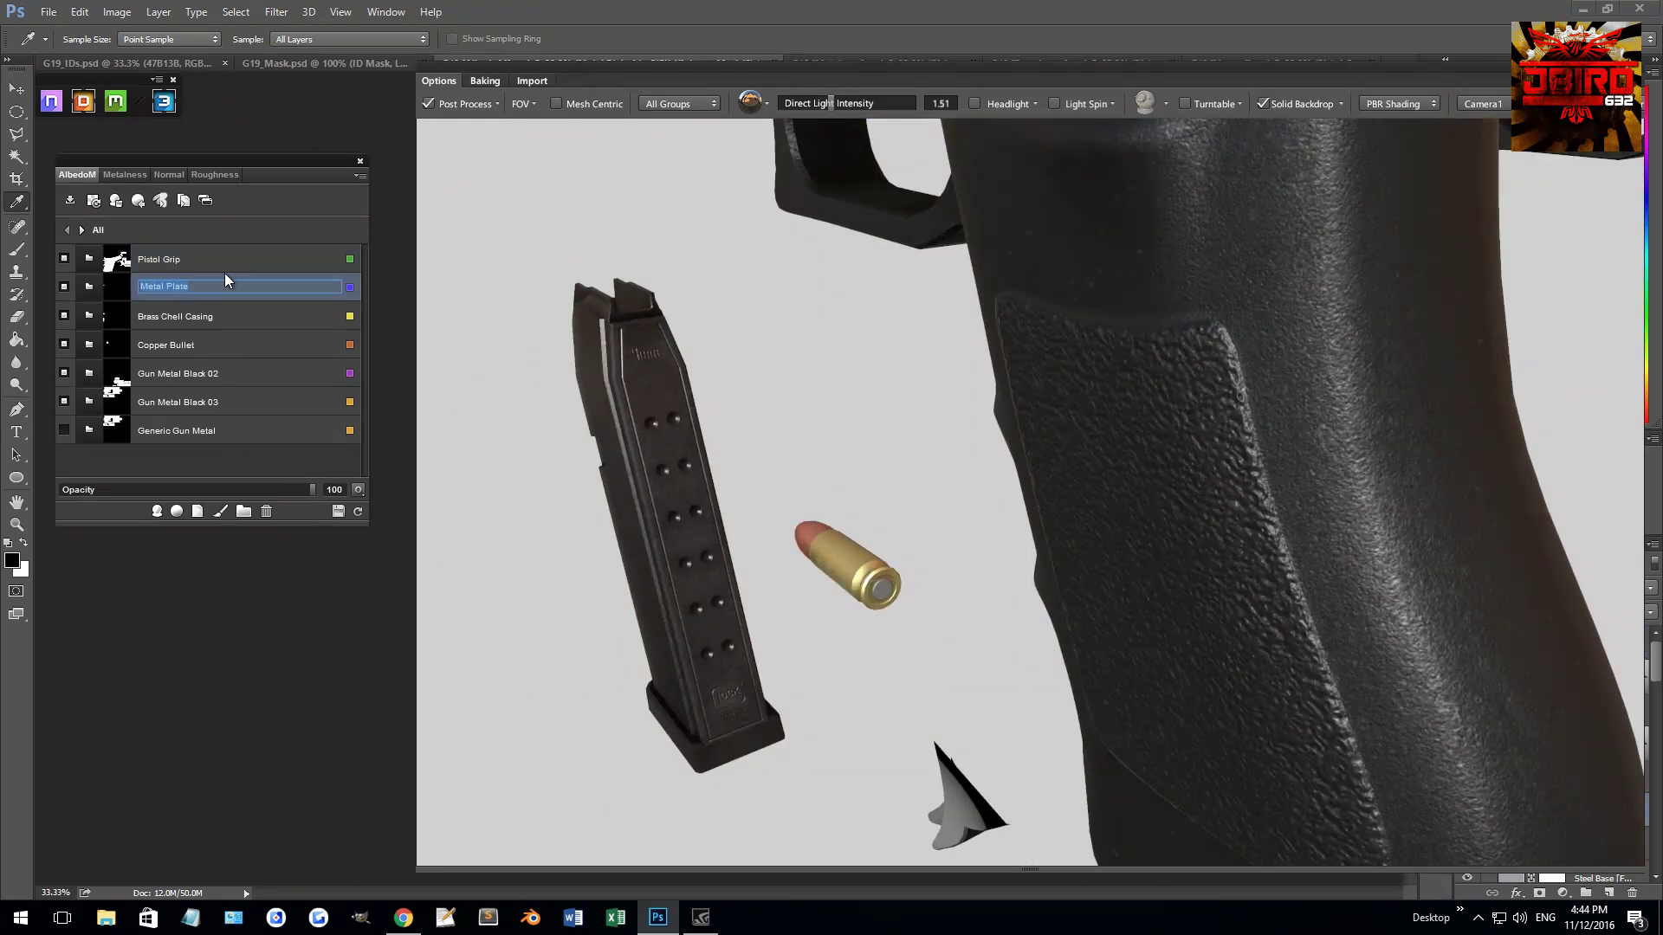
text(Bullet Light Metal)
key(Return)
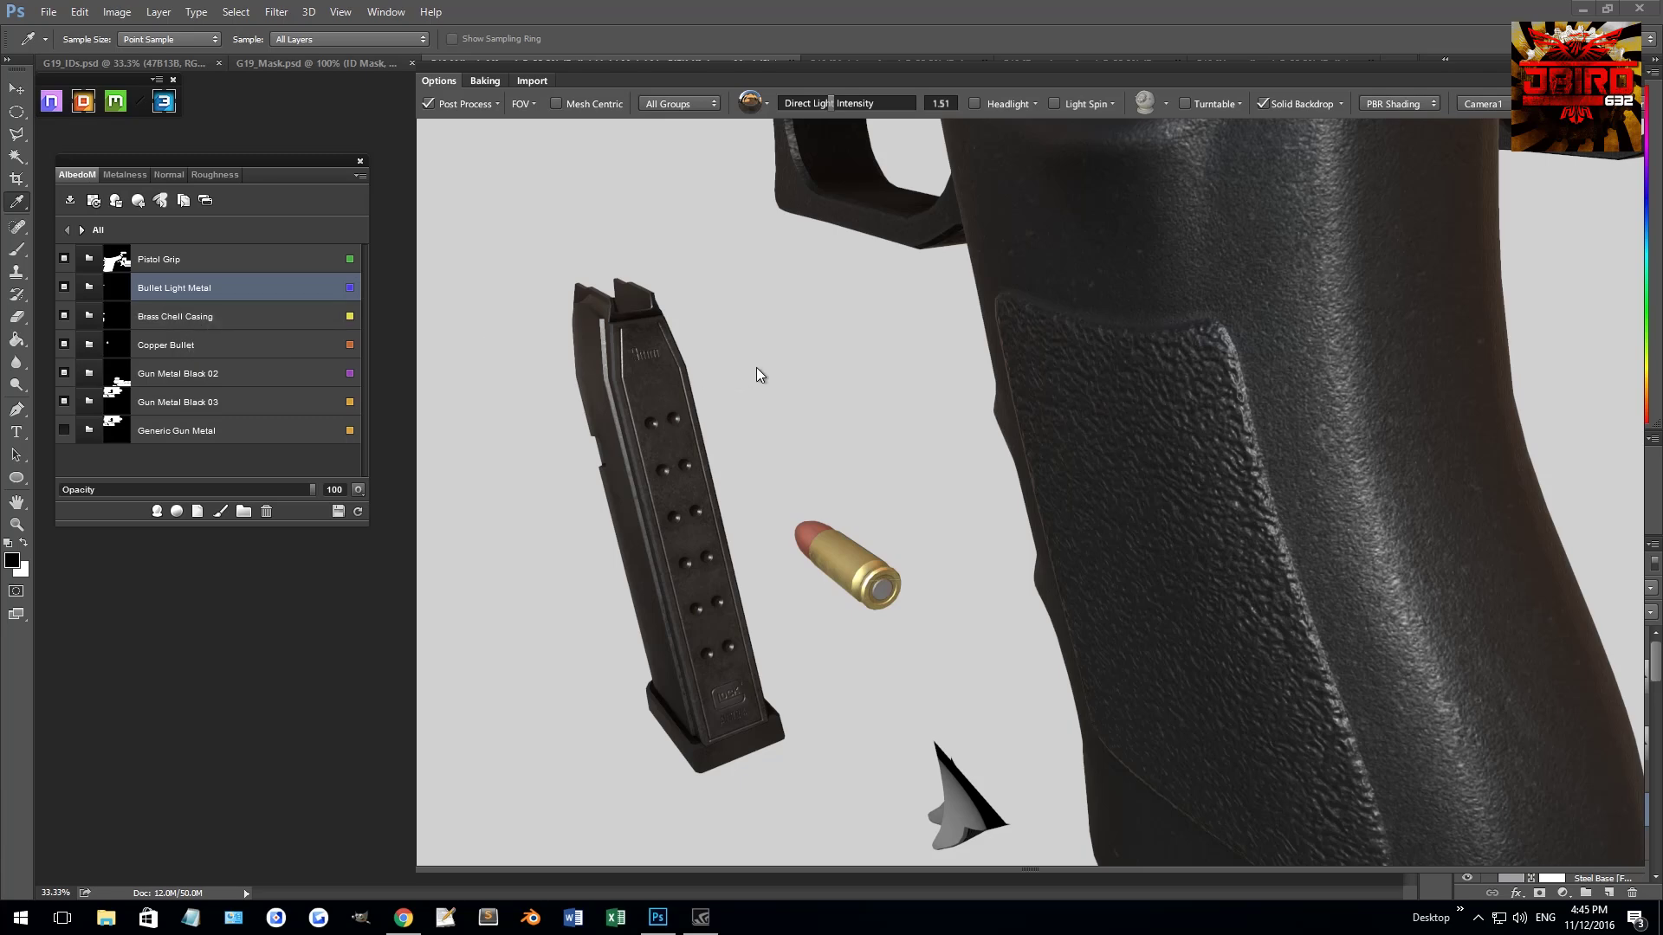
- Rename the Gun Metal Black 02 group as Magazine
drag(641, 385, 595, 488)
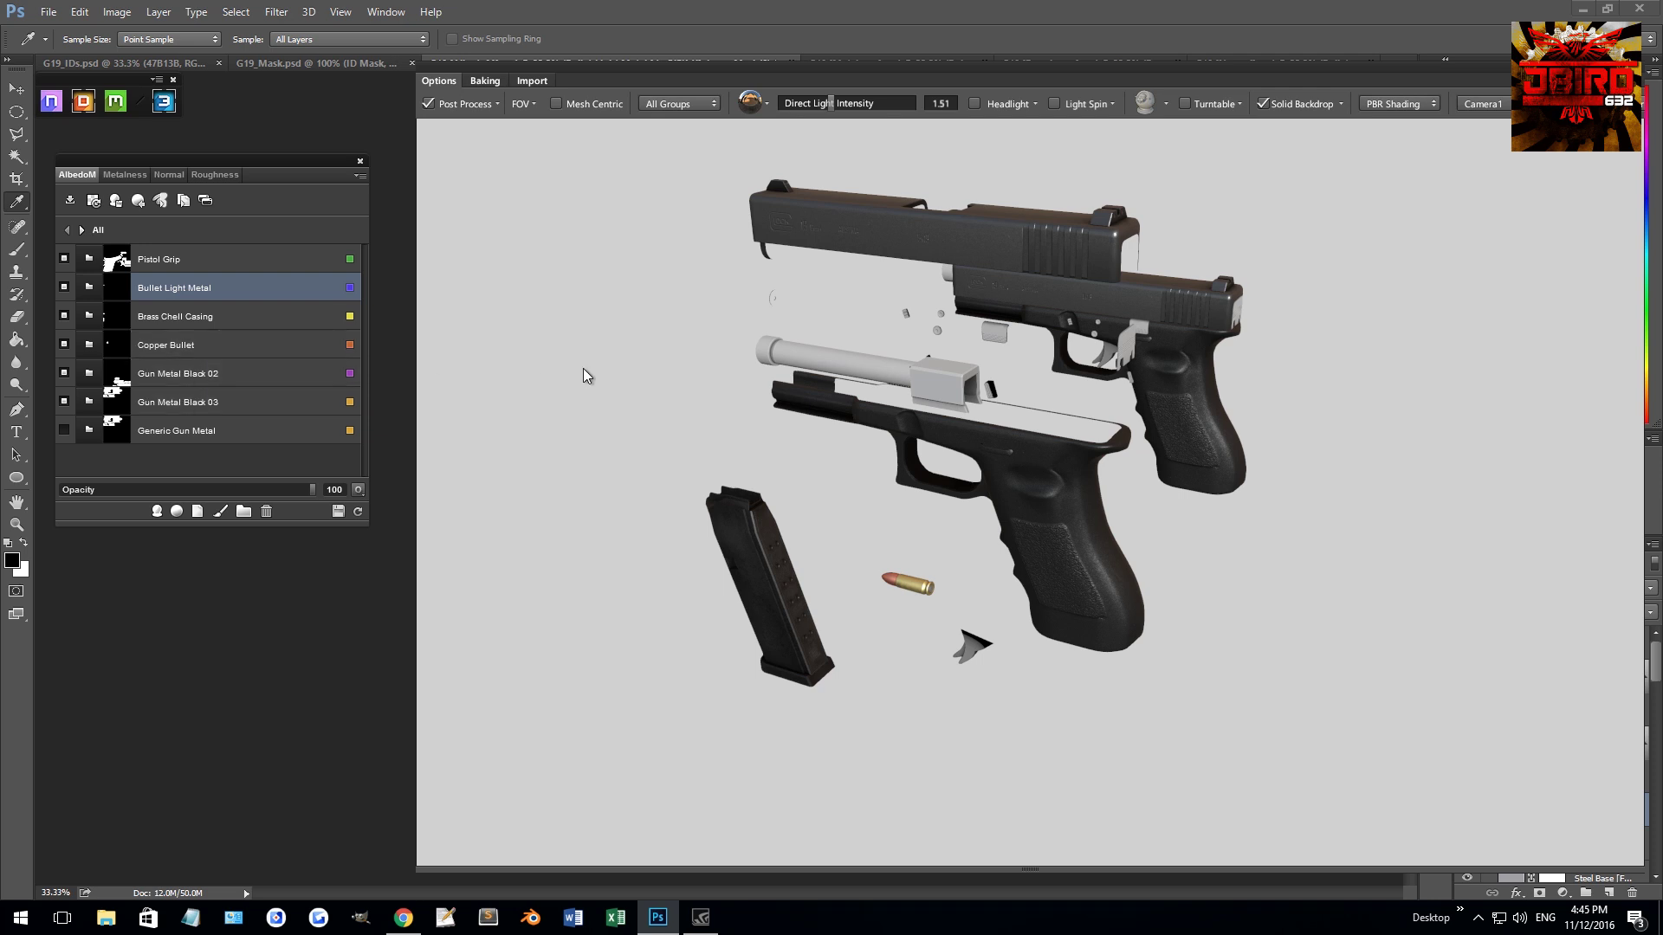
double_click(201, 373)
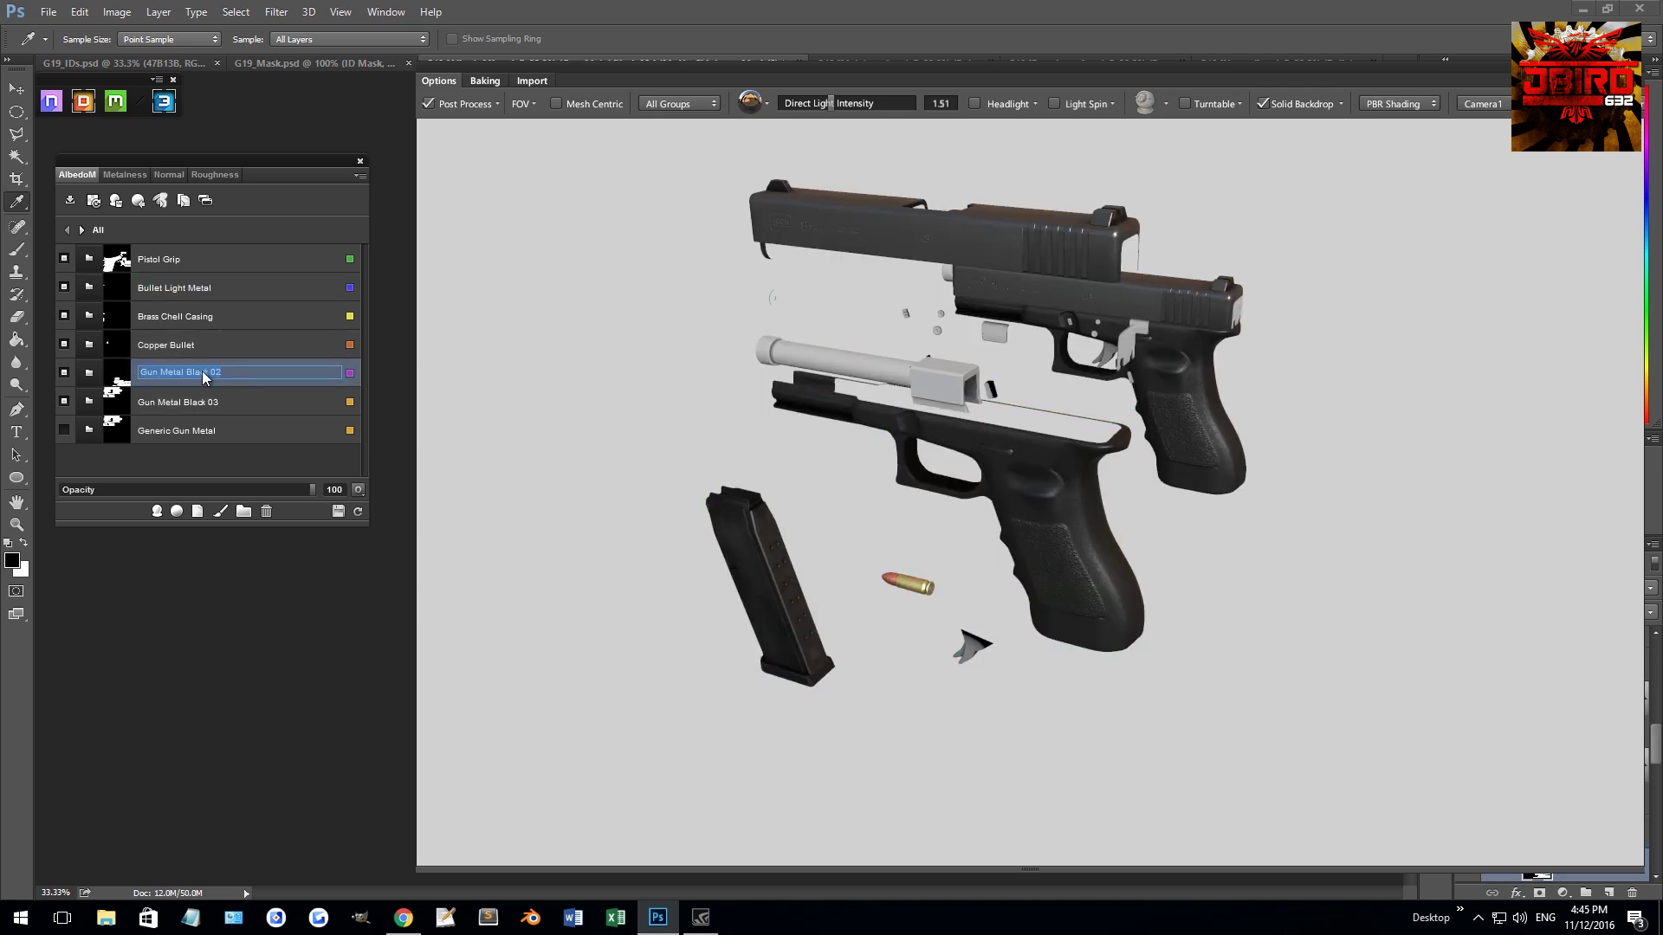
text(Magazine)
key(Return)
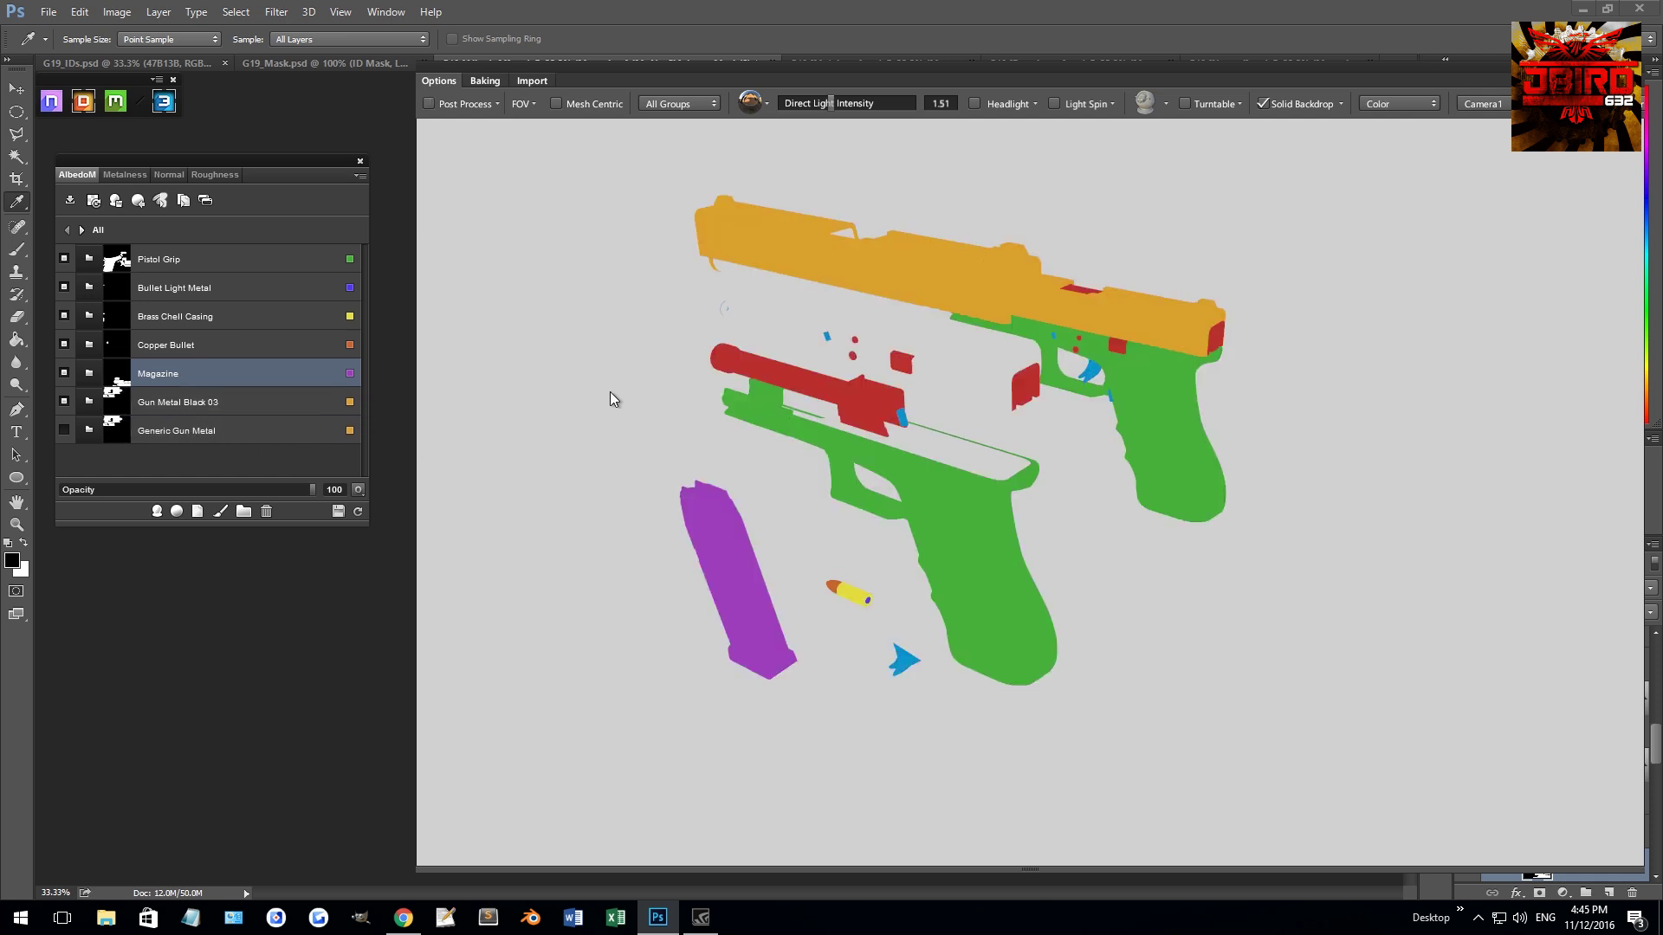
- Rename the Gun Metal Black 03 group as Slide
click(199, 401)
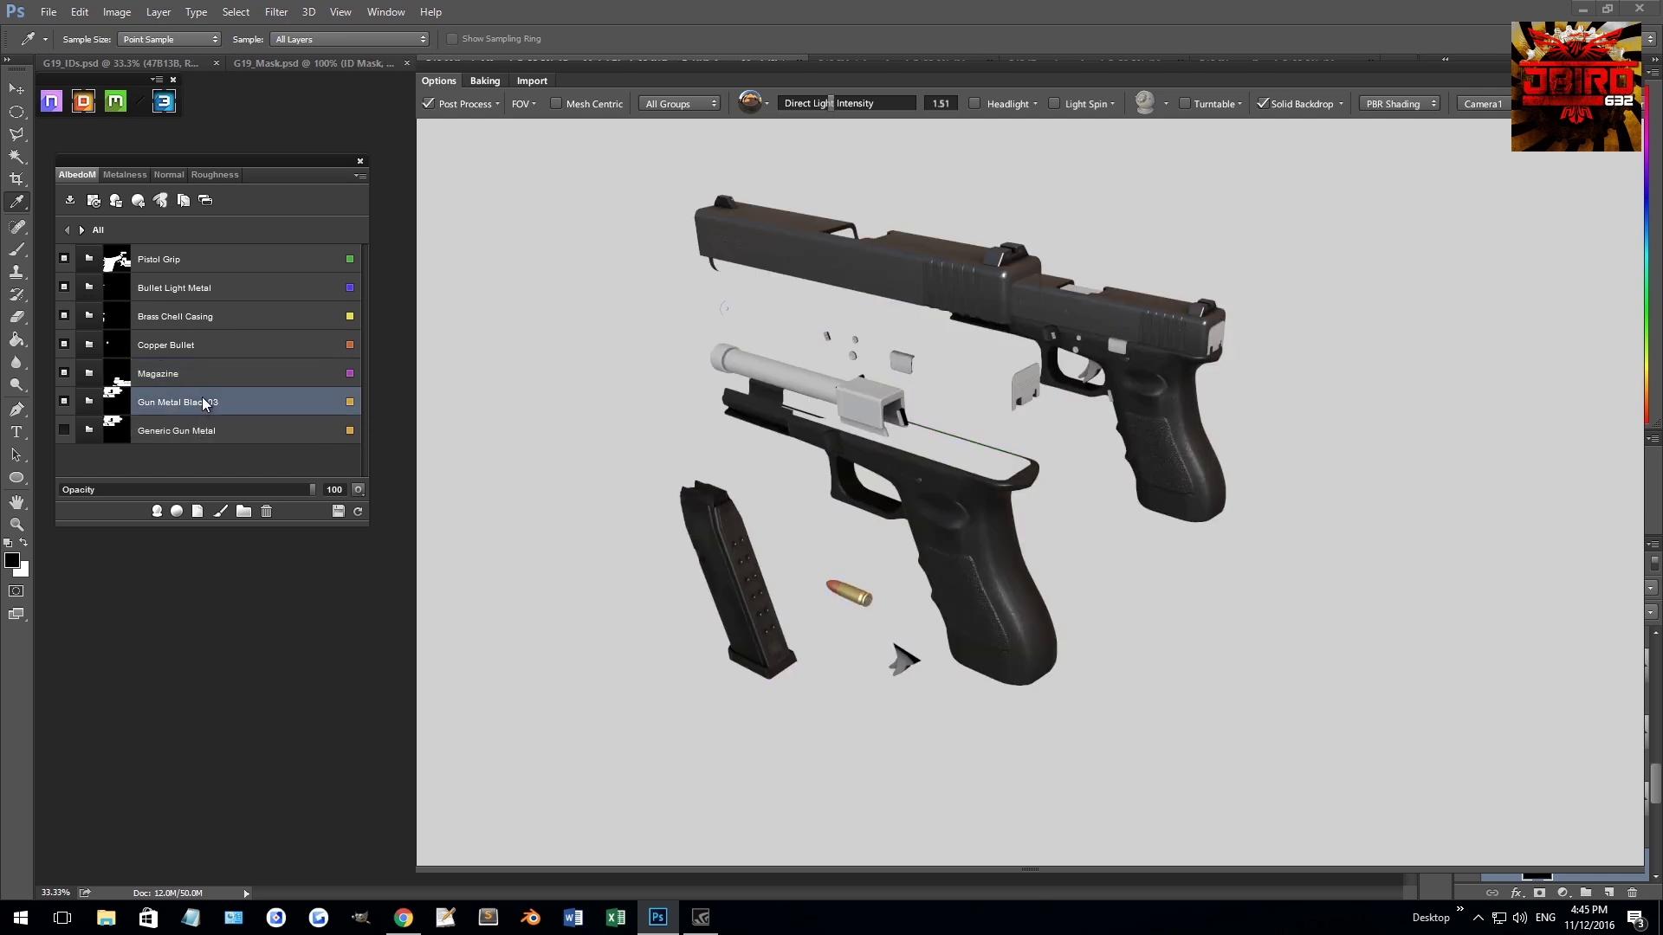
double_click(199, 400)
text(Slide)
key(Return)
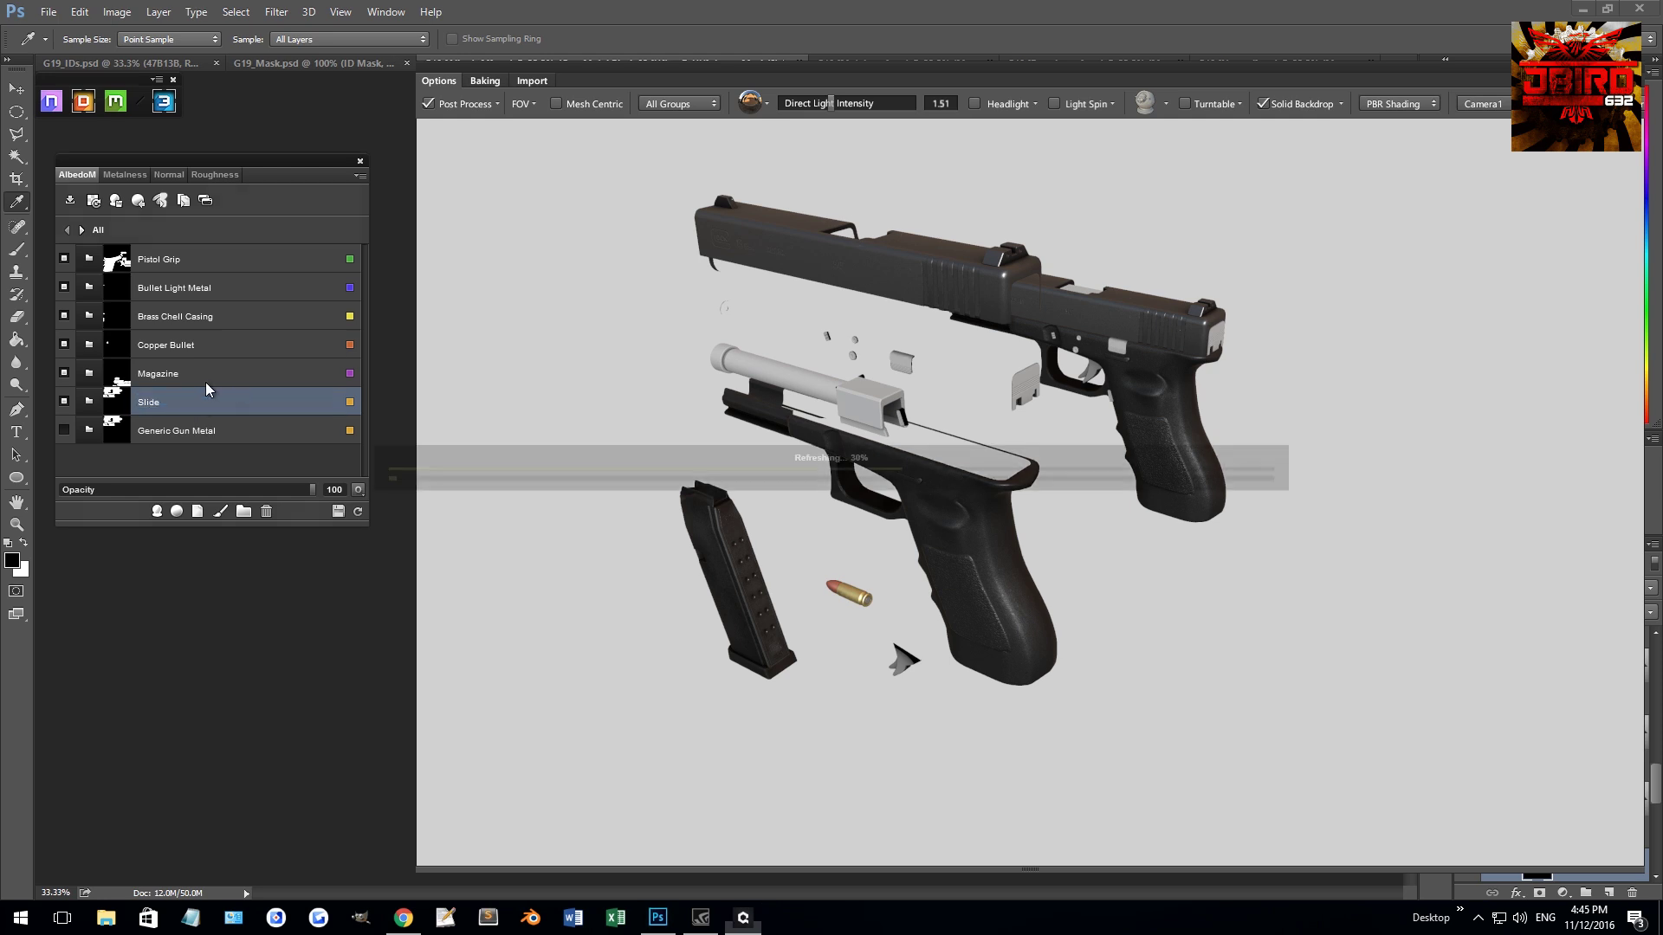
- Show the Generic Gun Metal group, hide the Slide group, and inspect the worn metal on the slide
click(64, 428)
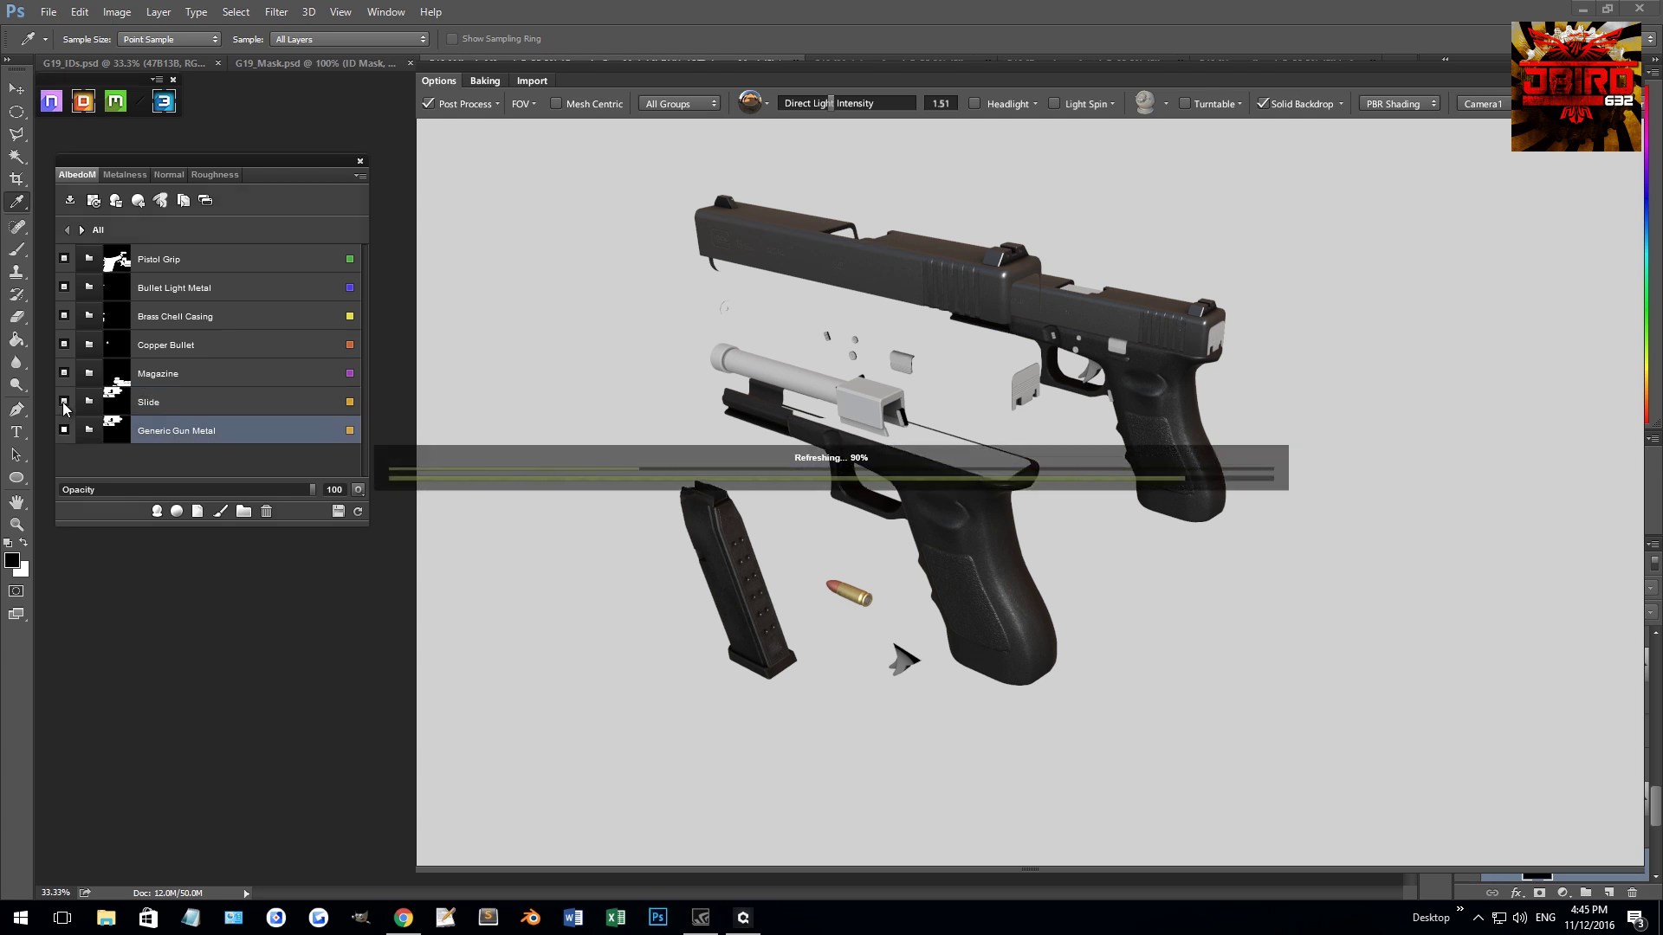
drag(568, 371, 561, 440)
click(64, 401)
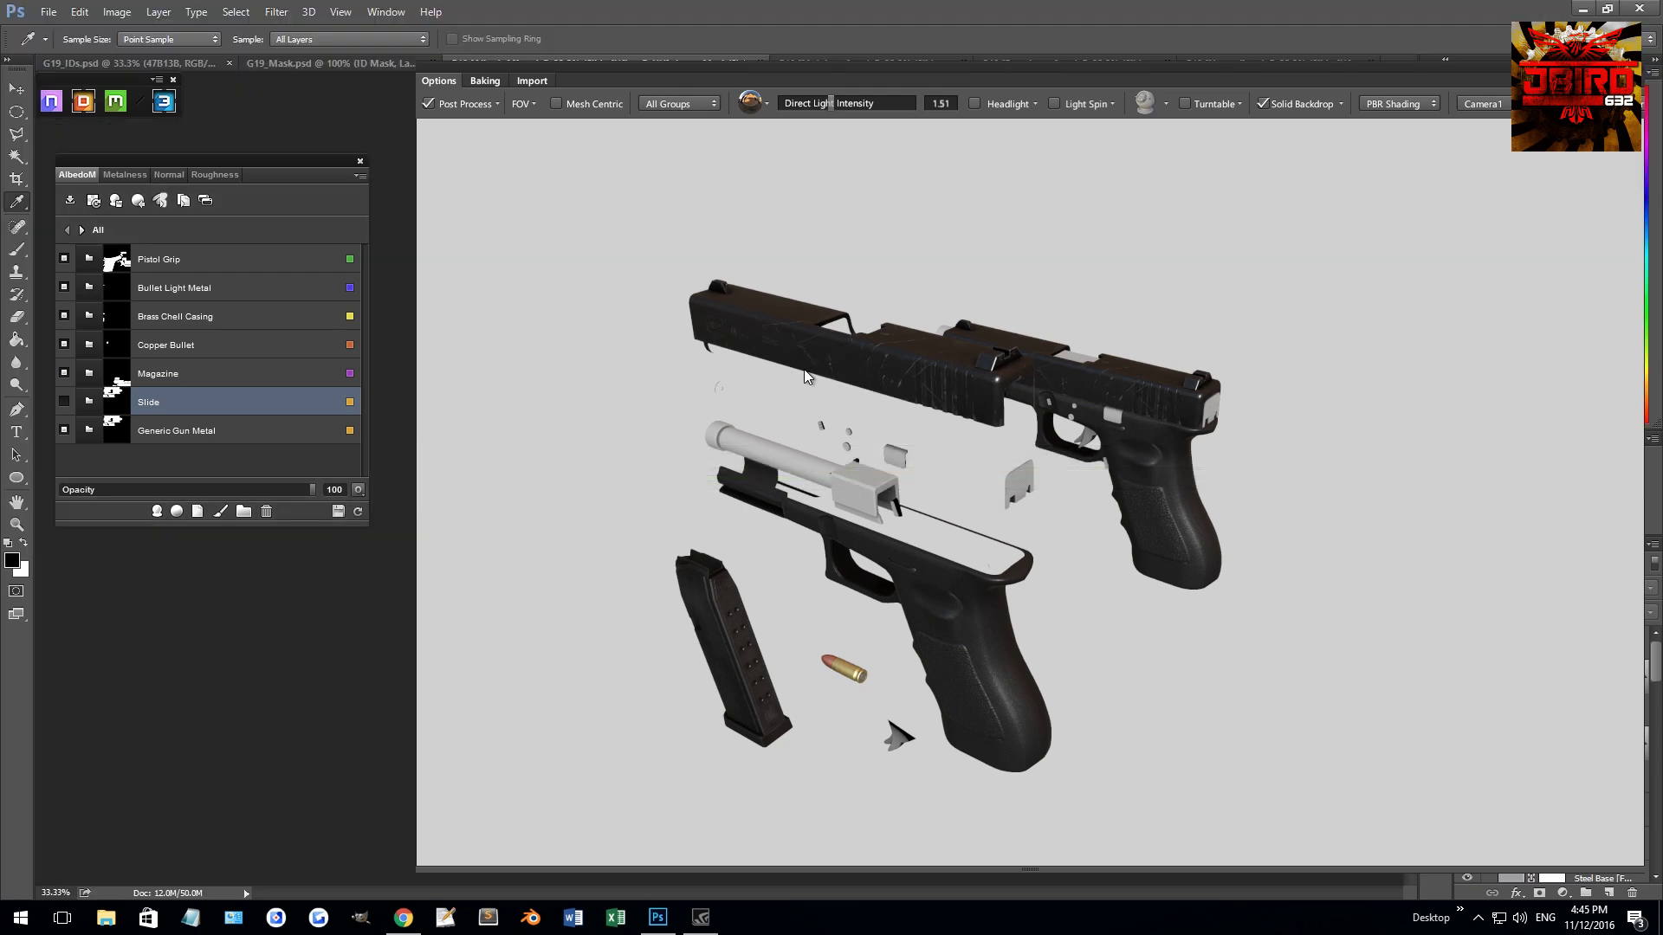
scroll(821, 455, up, 5)
drag(813, 474, 949, 446)
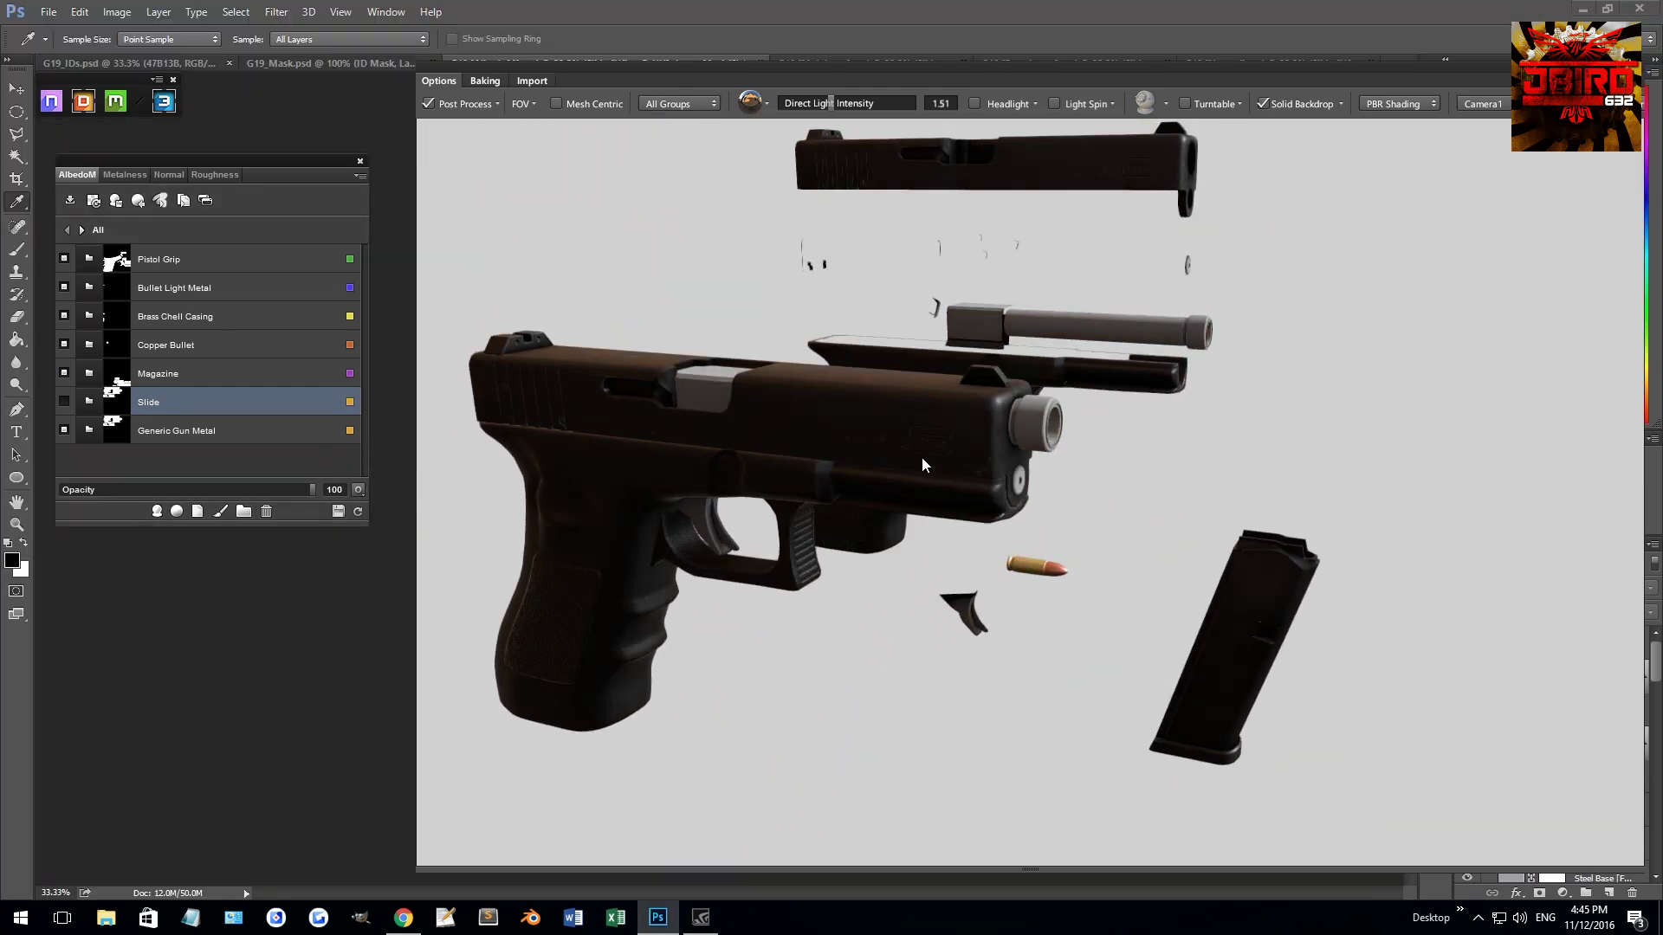
scroll(871, 455, up, 3)
drag(891, 476, 1071, 571)
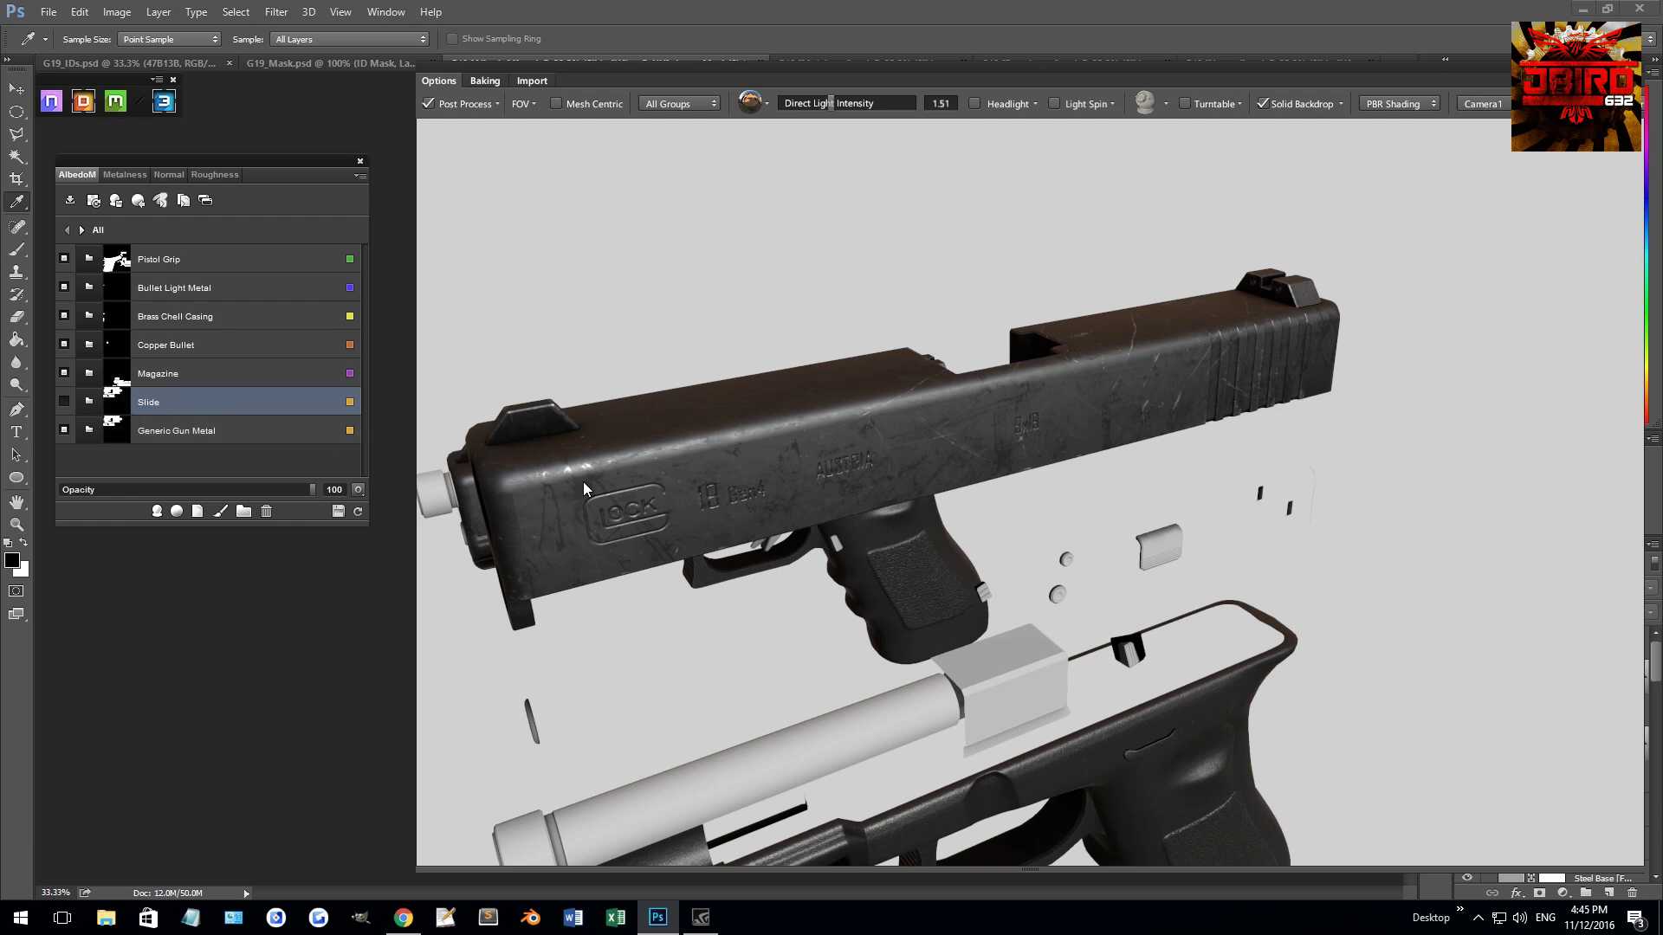
- Open the Generic Gun Metal group and check the available options of its Lubrication layer
click(90, 429)
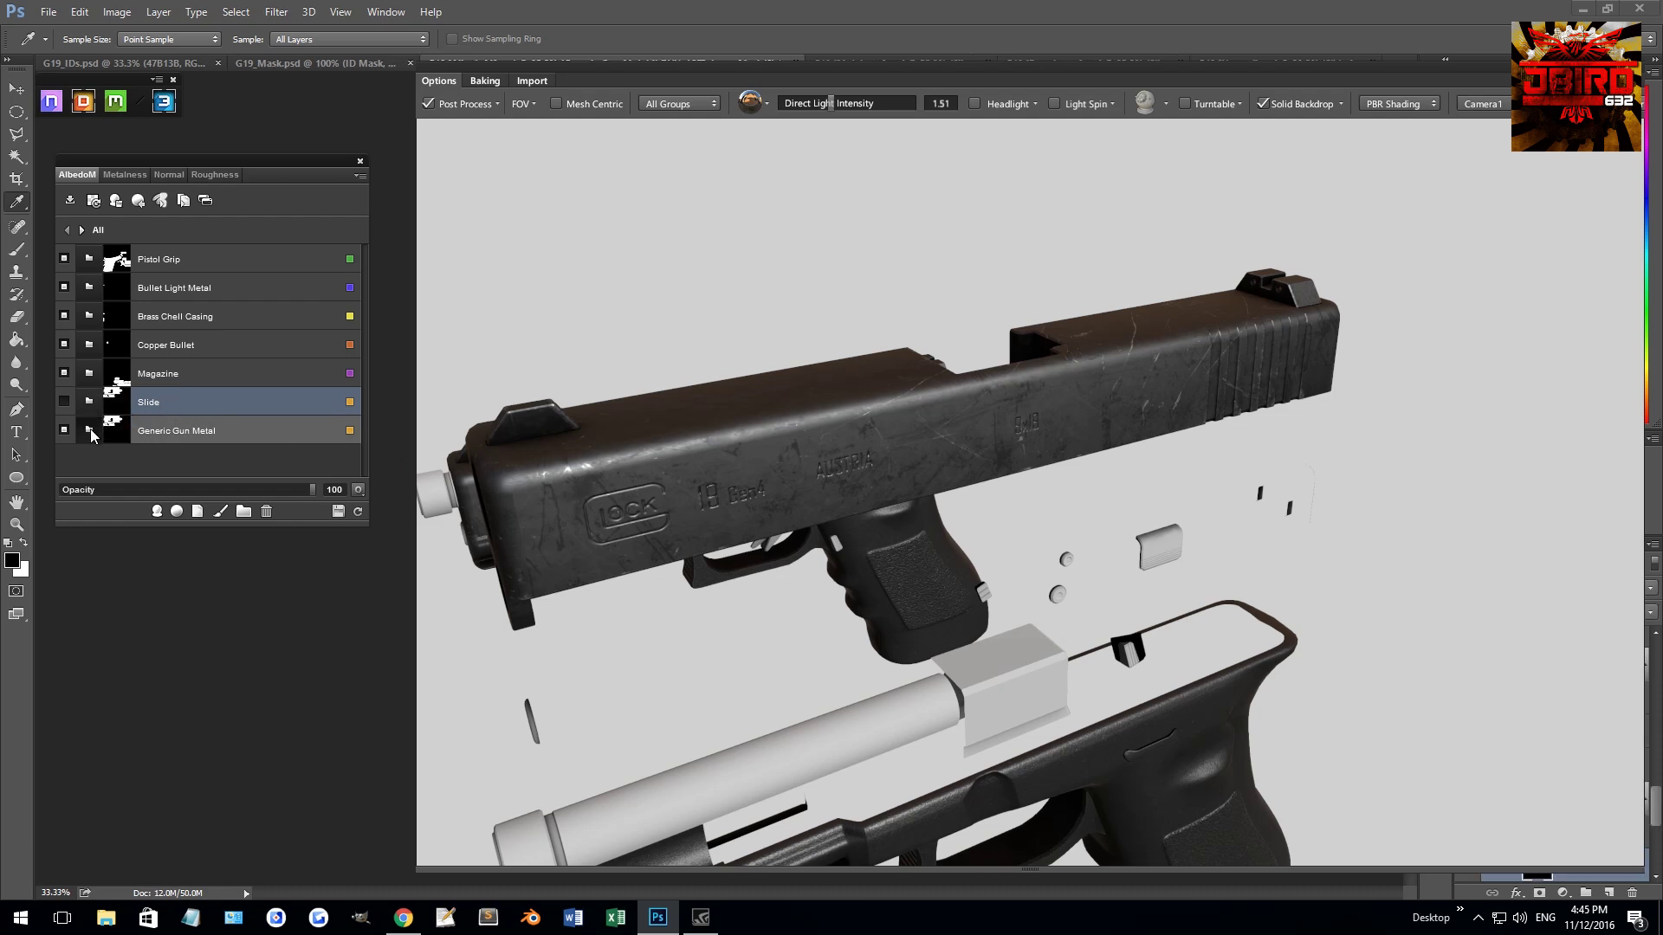
right_click(216, 260)
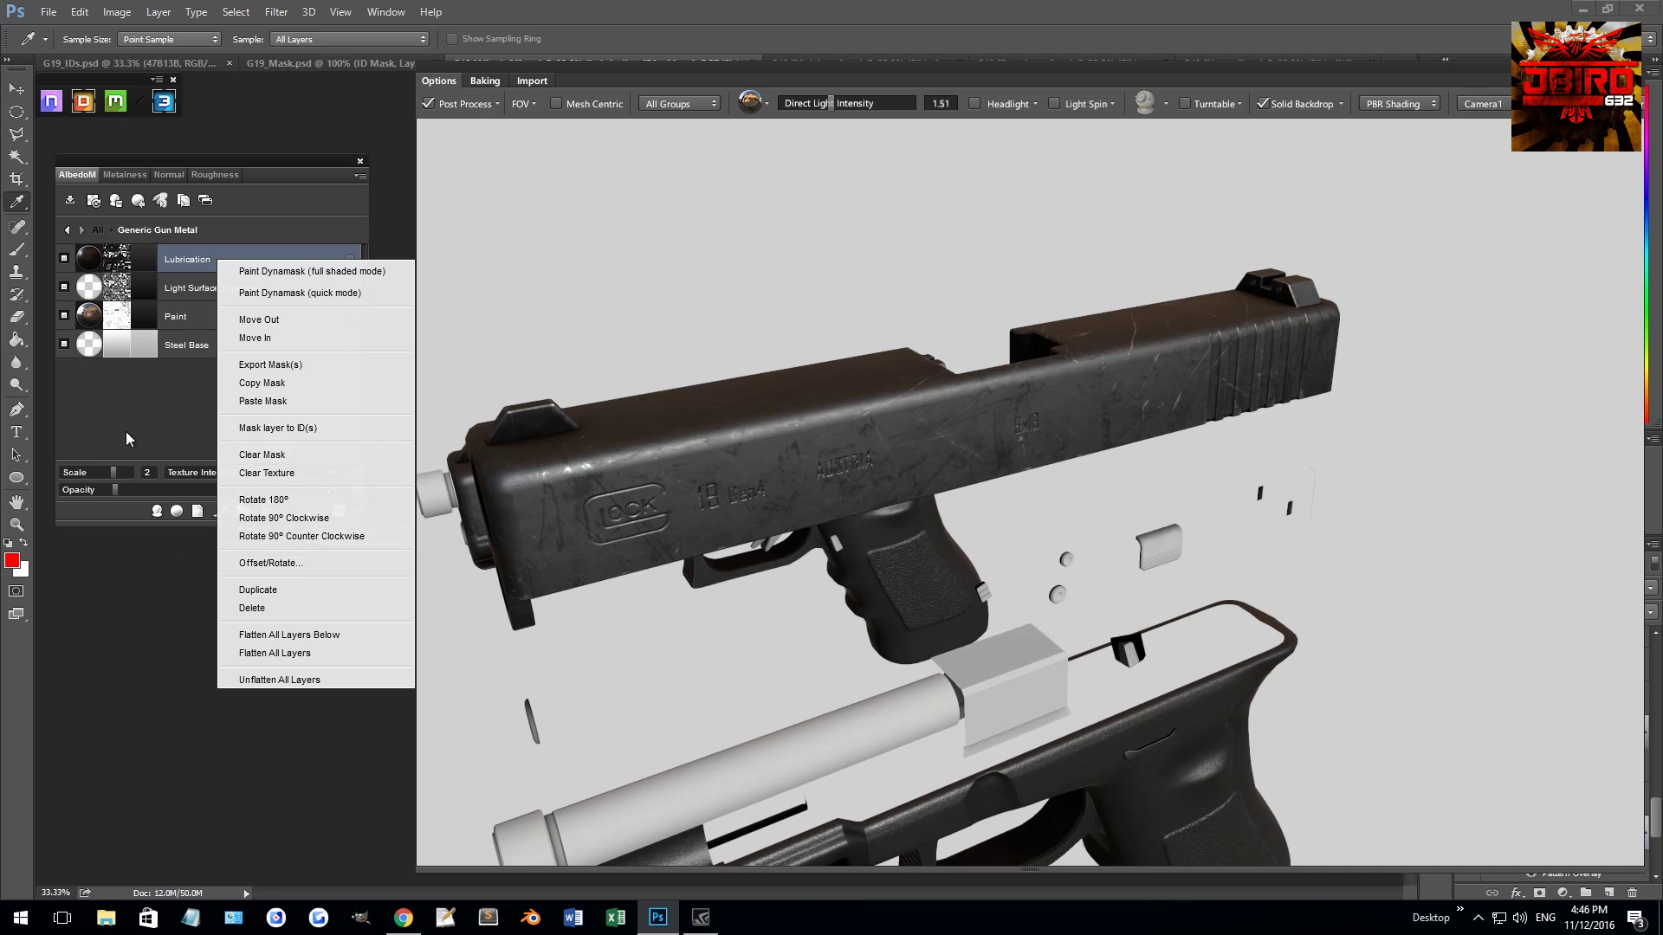
click(147, 367)
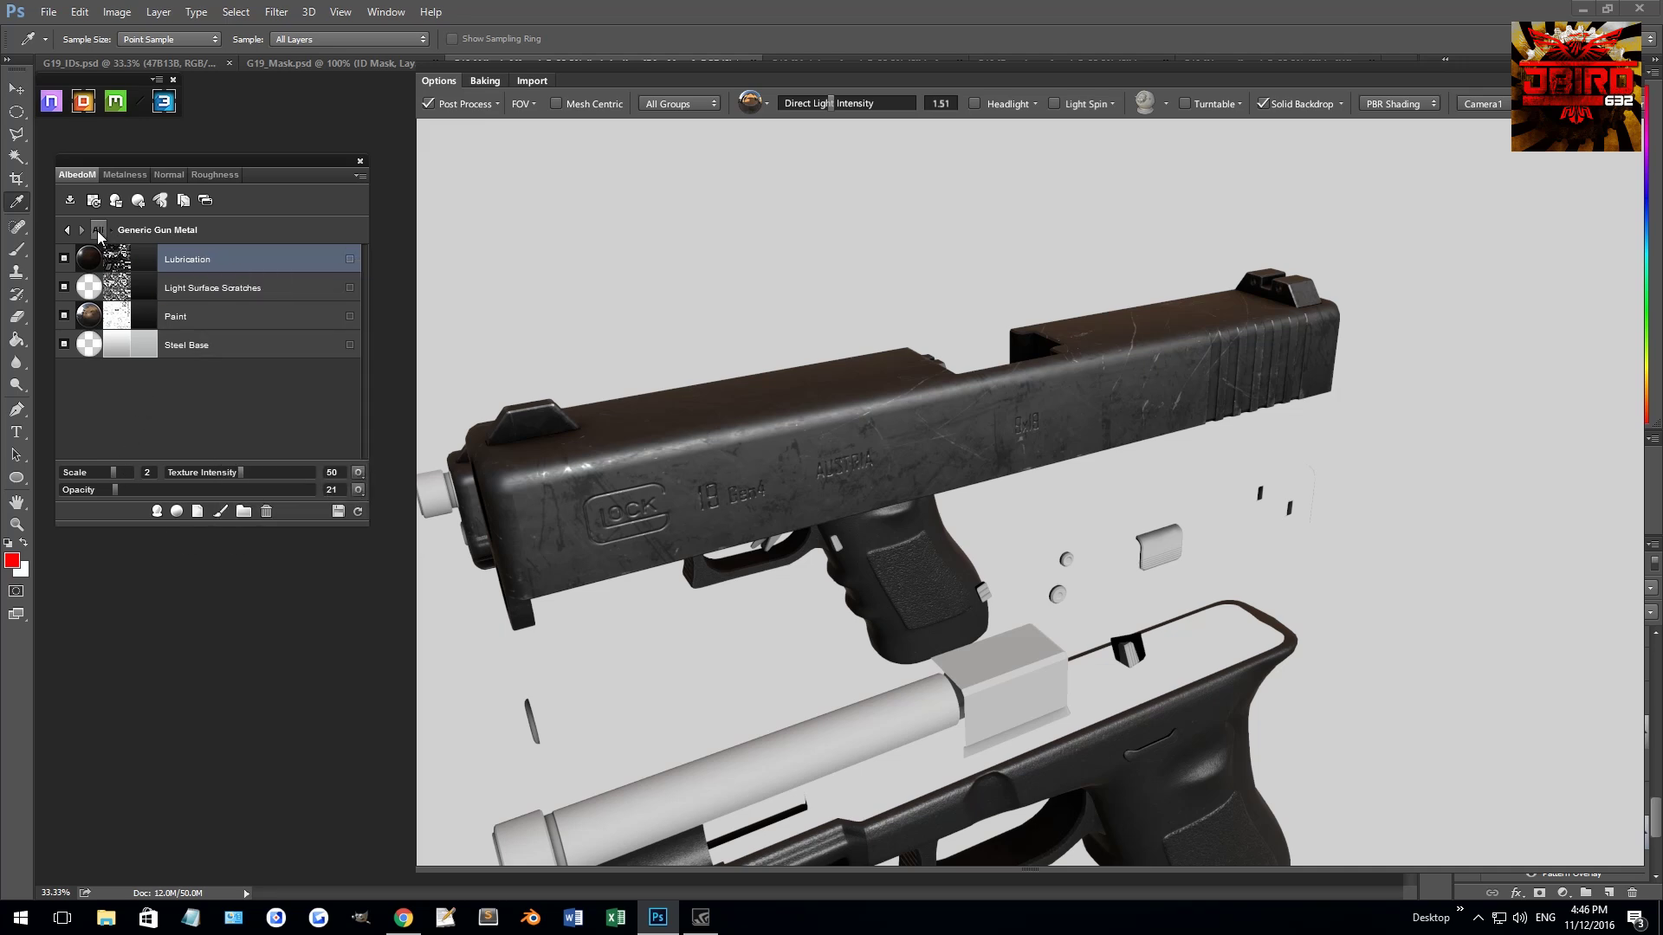
- Return to the full group list, show the Slide group and hide Generic Gun Metal to compare the slide's finish
right_click(221, 258)
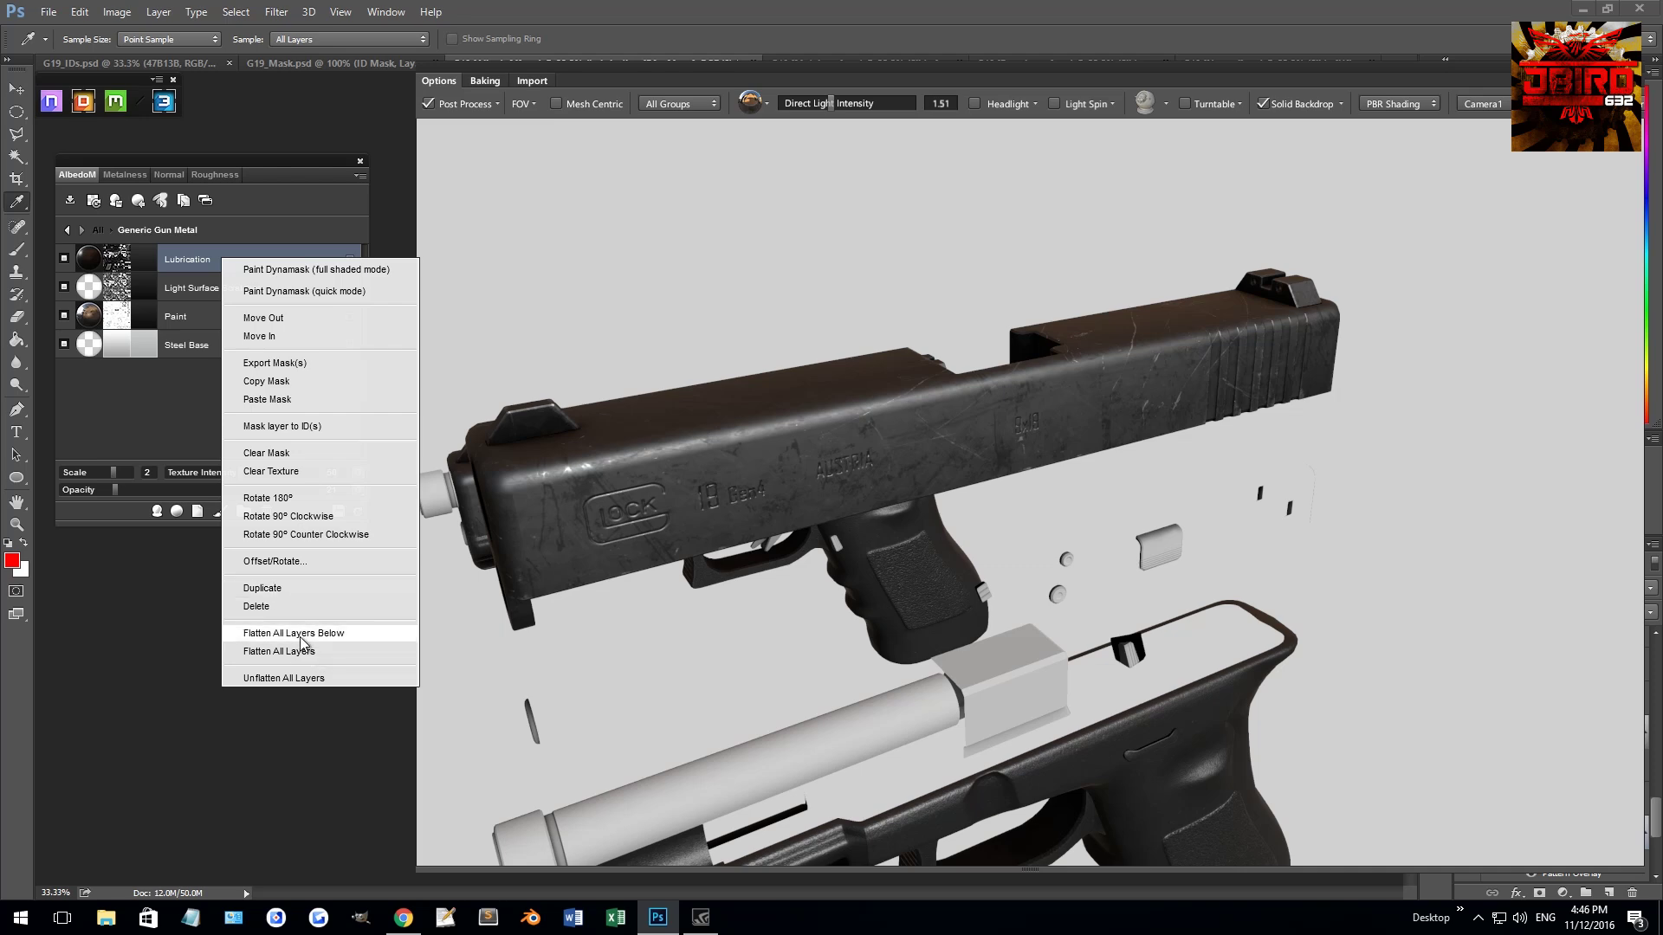
click(144, 410)
click(97, 231)
click(66, 411)
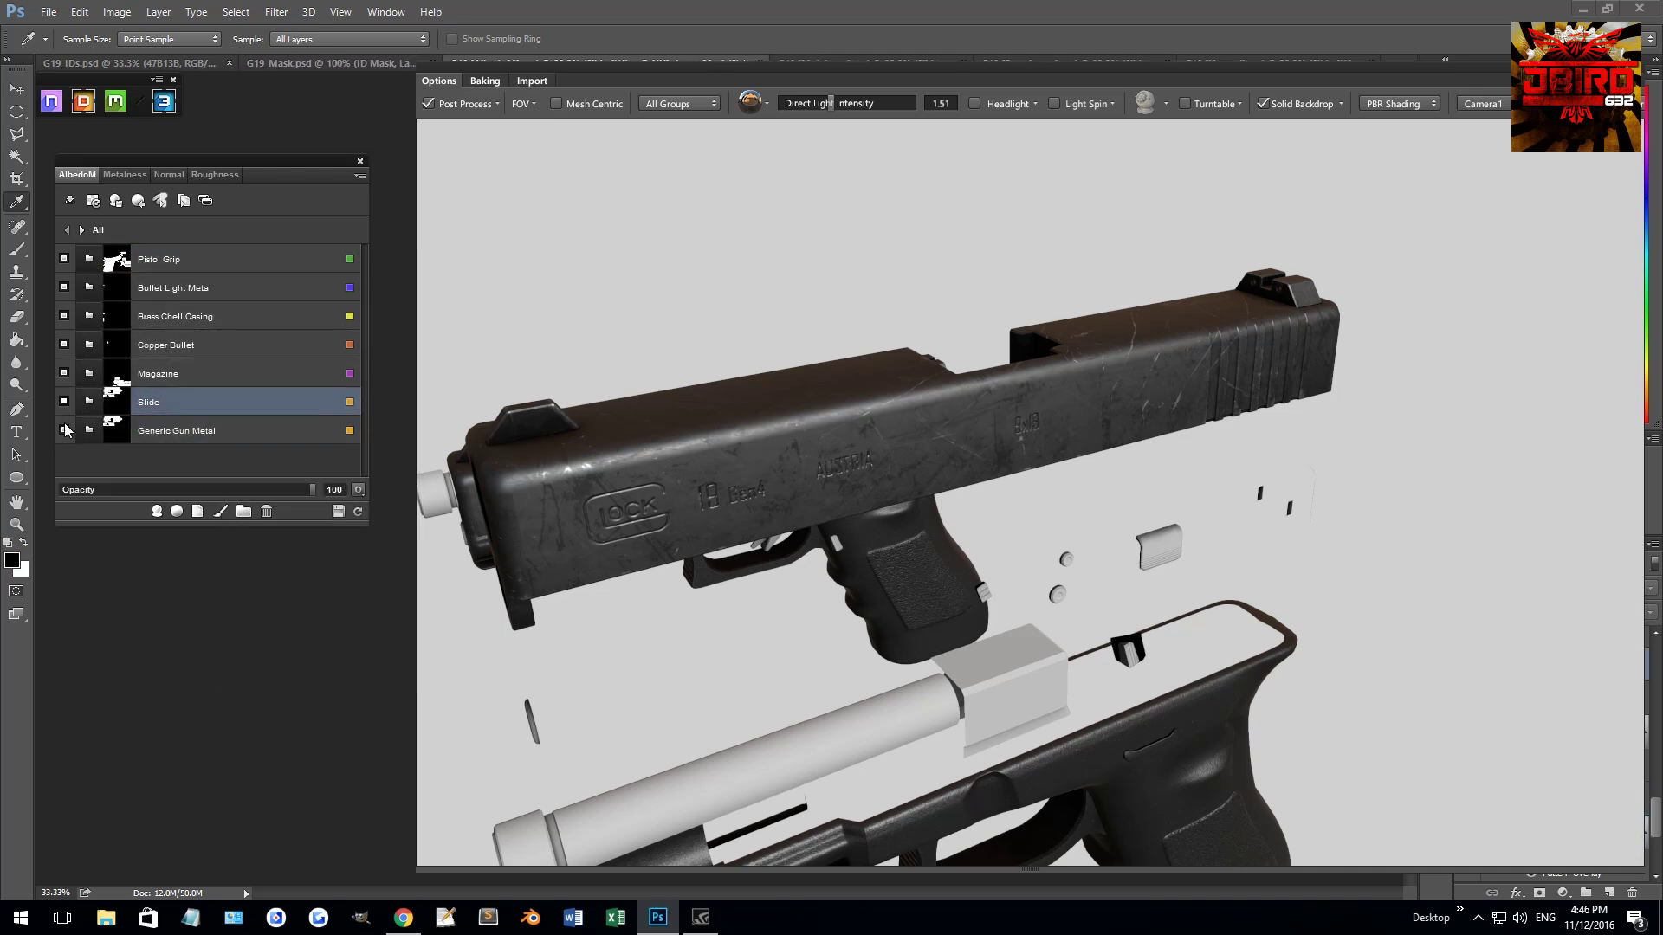
click(64, 428)
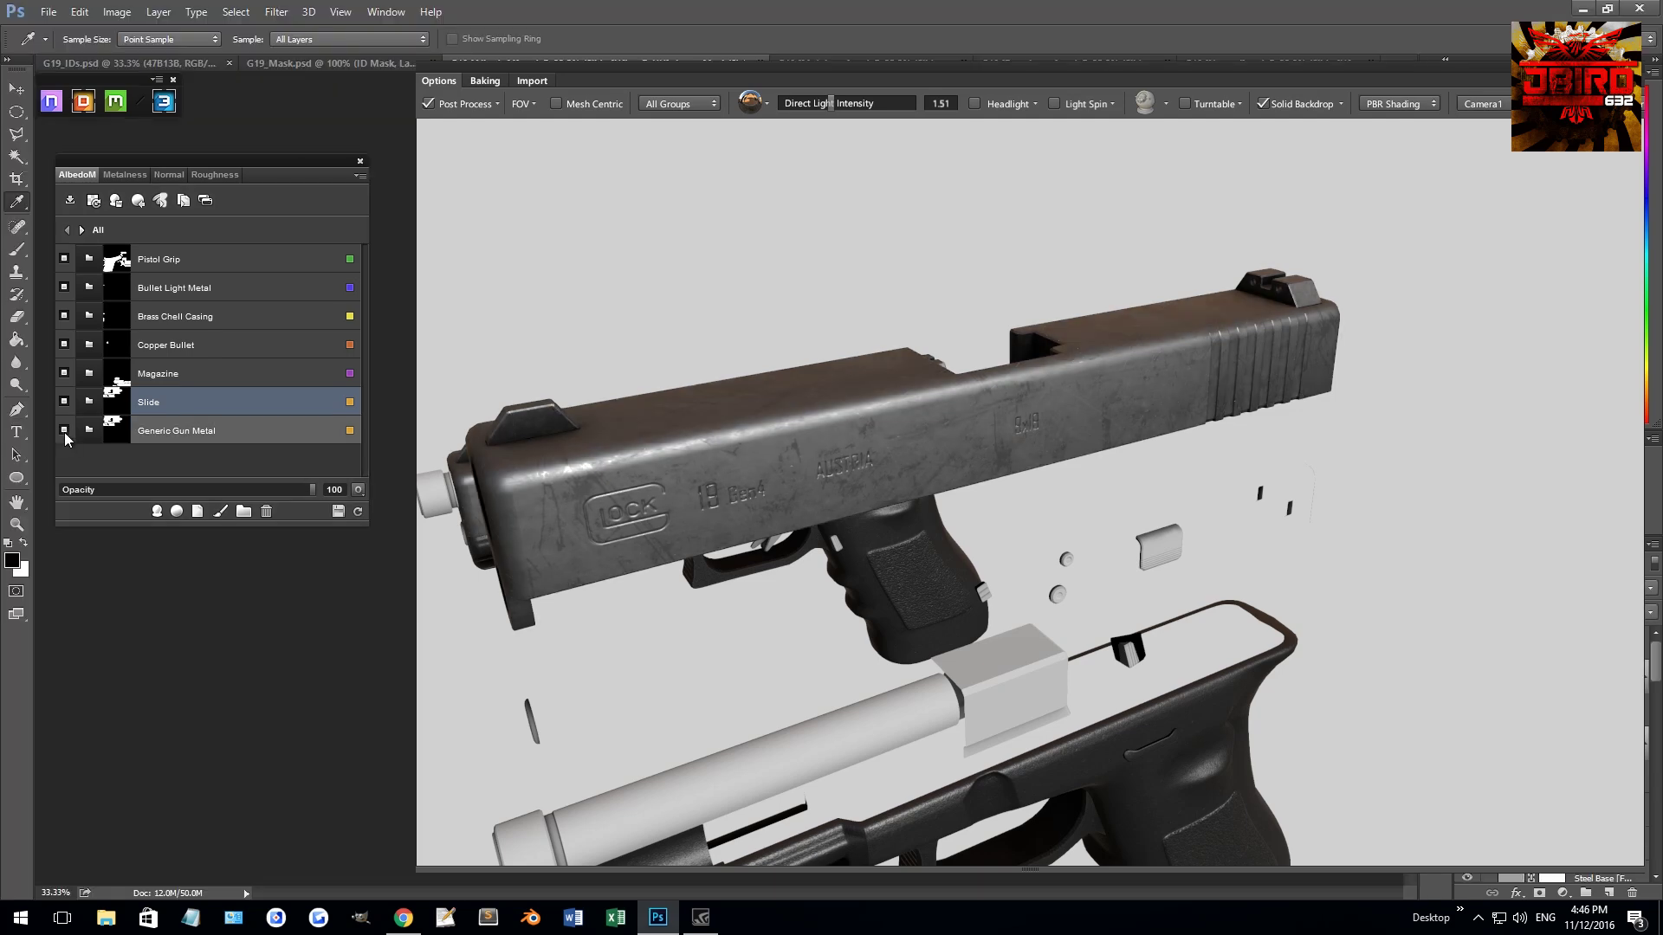
click(64, 432)
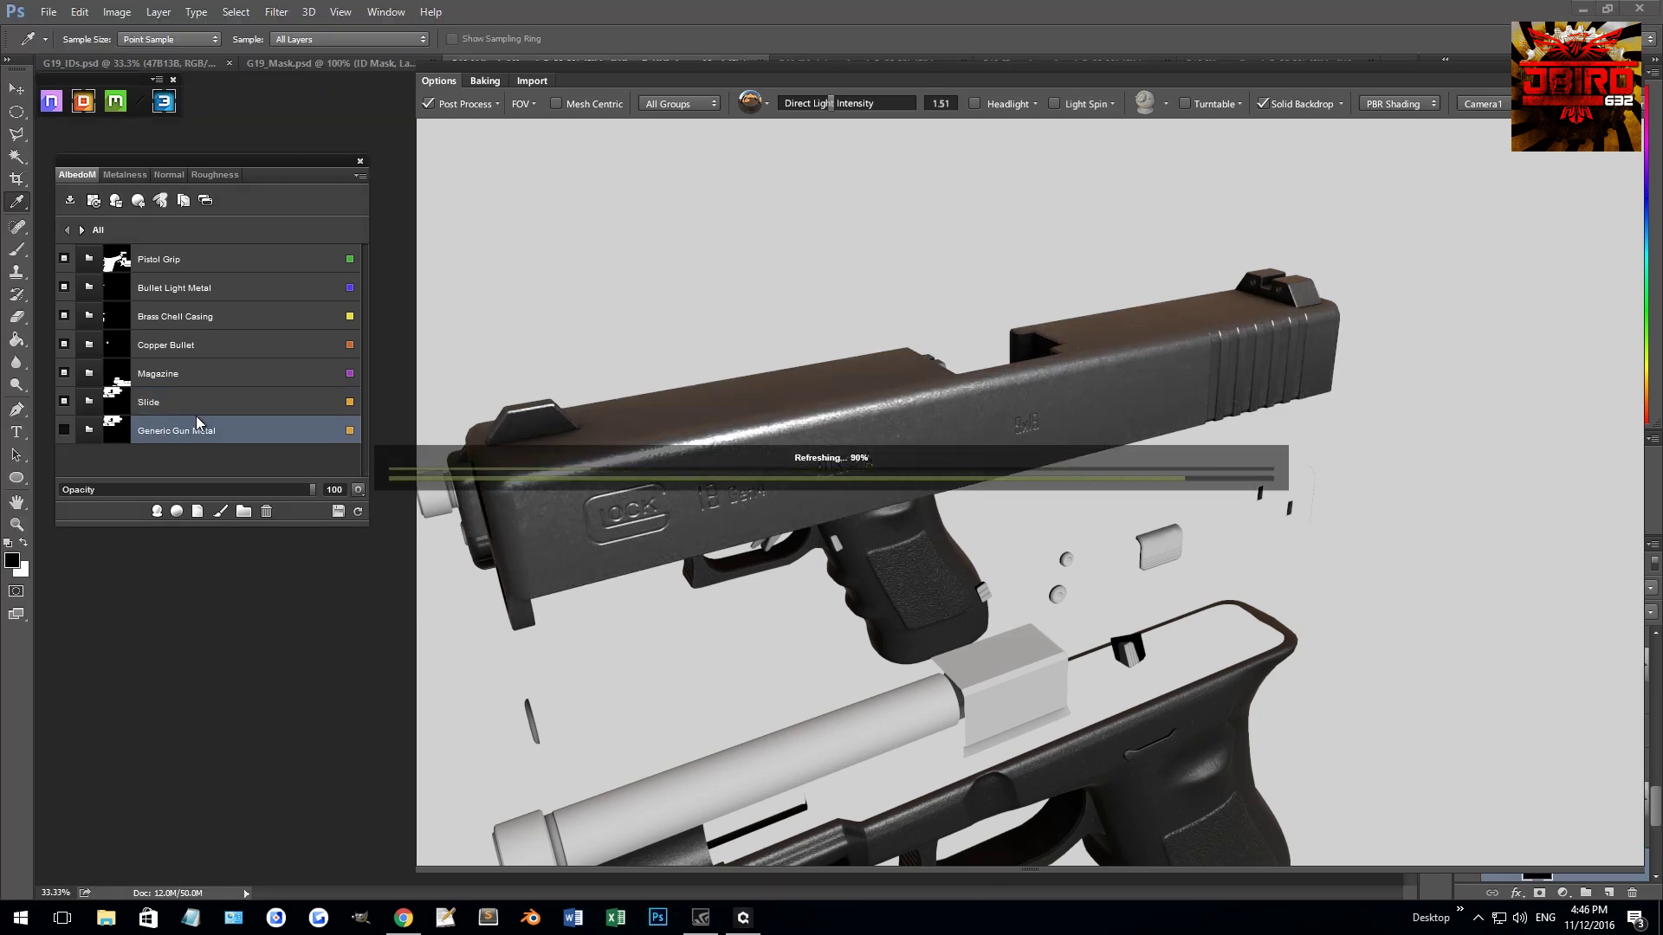
- Check the Slide group's options, hide that group and show Generic Gun Metal on the slide again
click(171, 400)
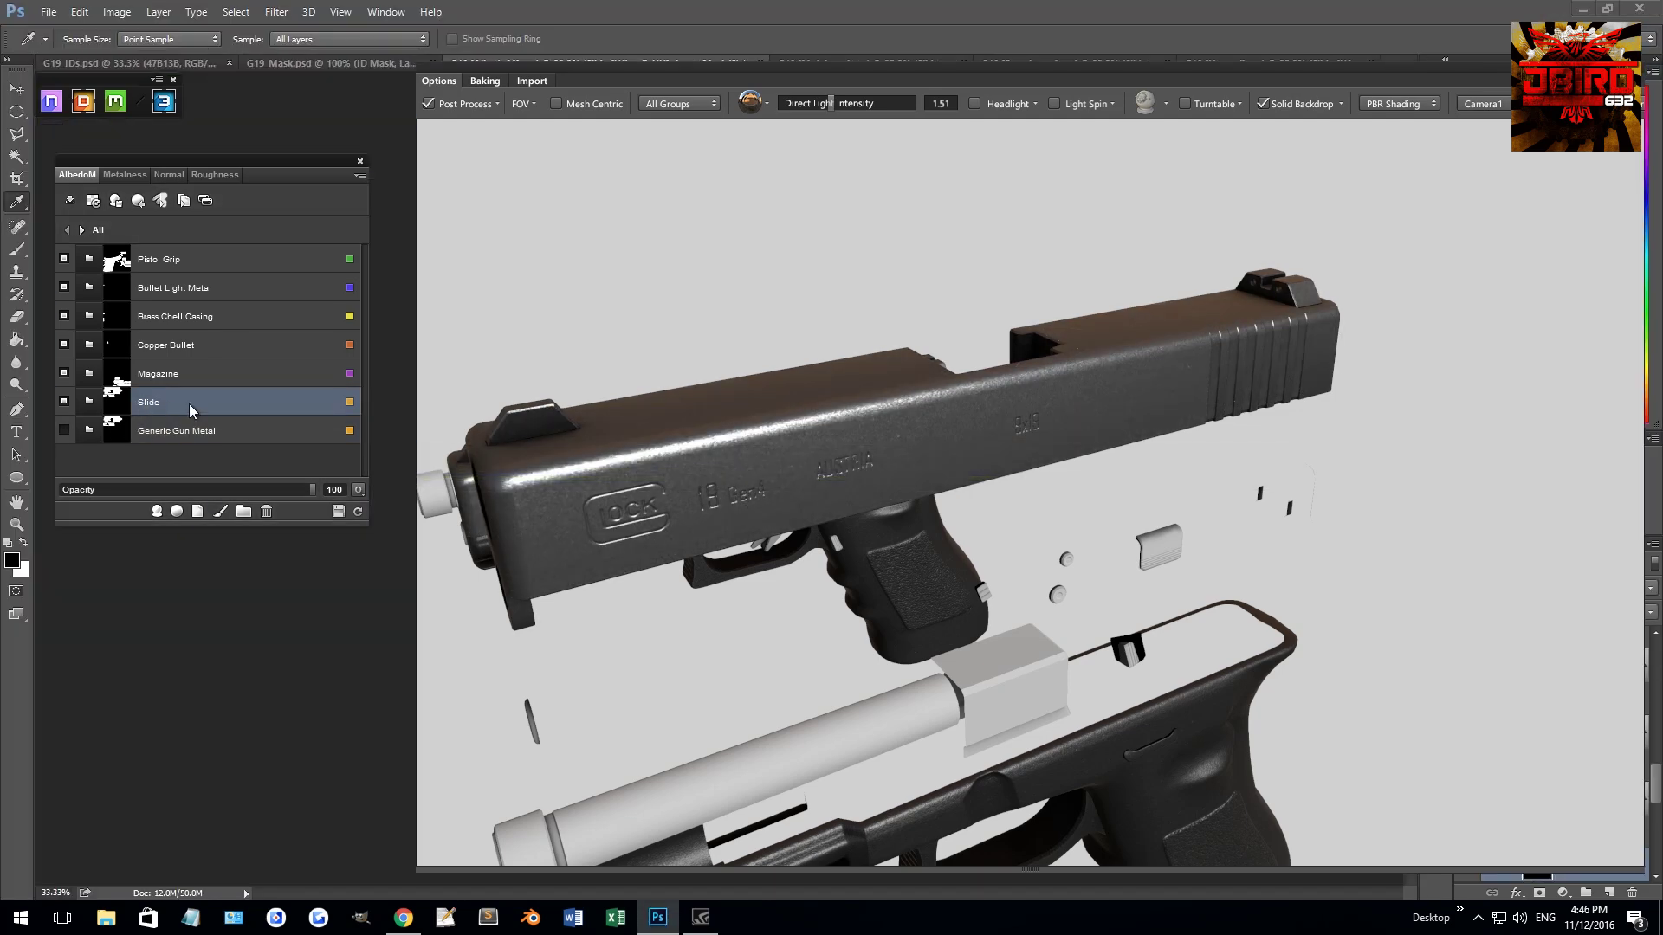
right_click(188, 403)
click(90, 403)
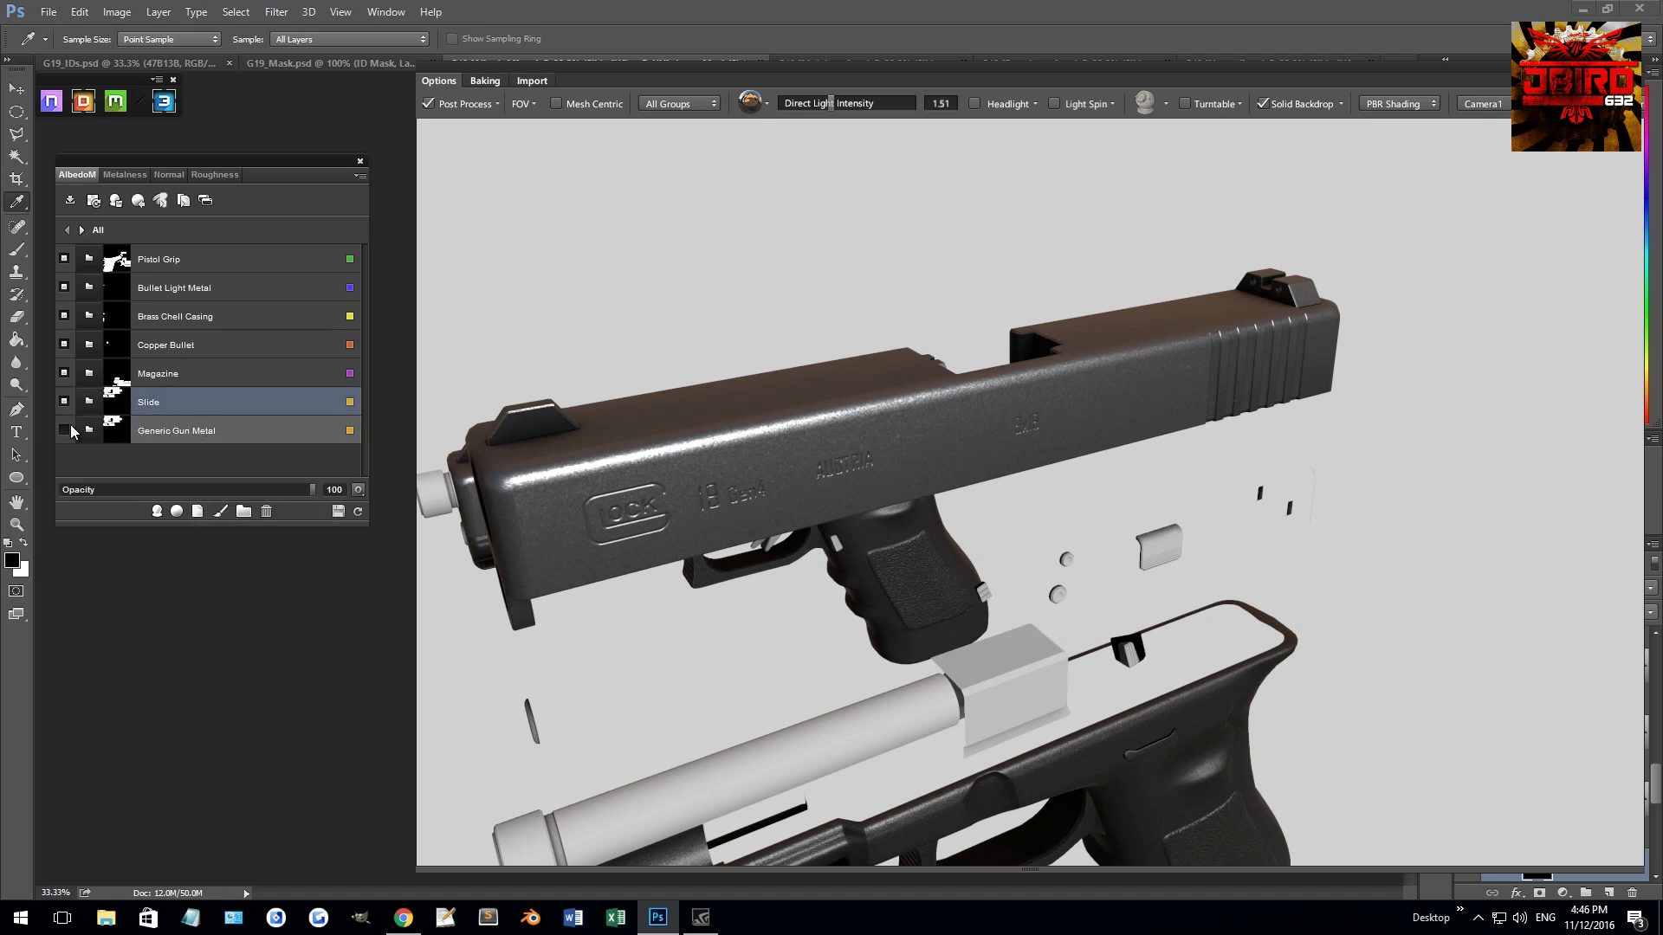
click(64, 401)
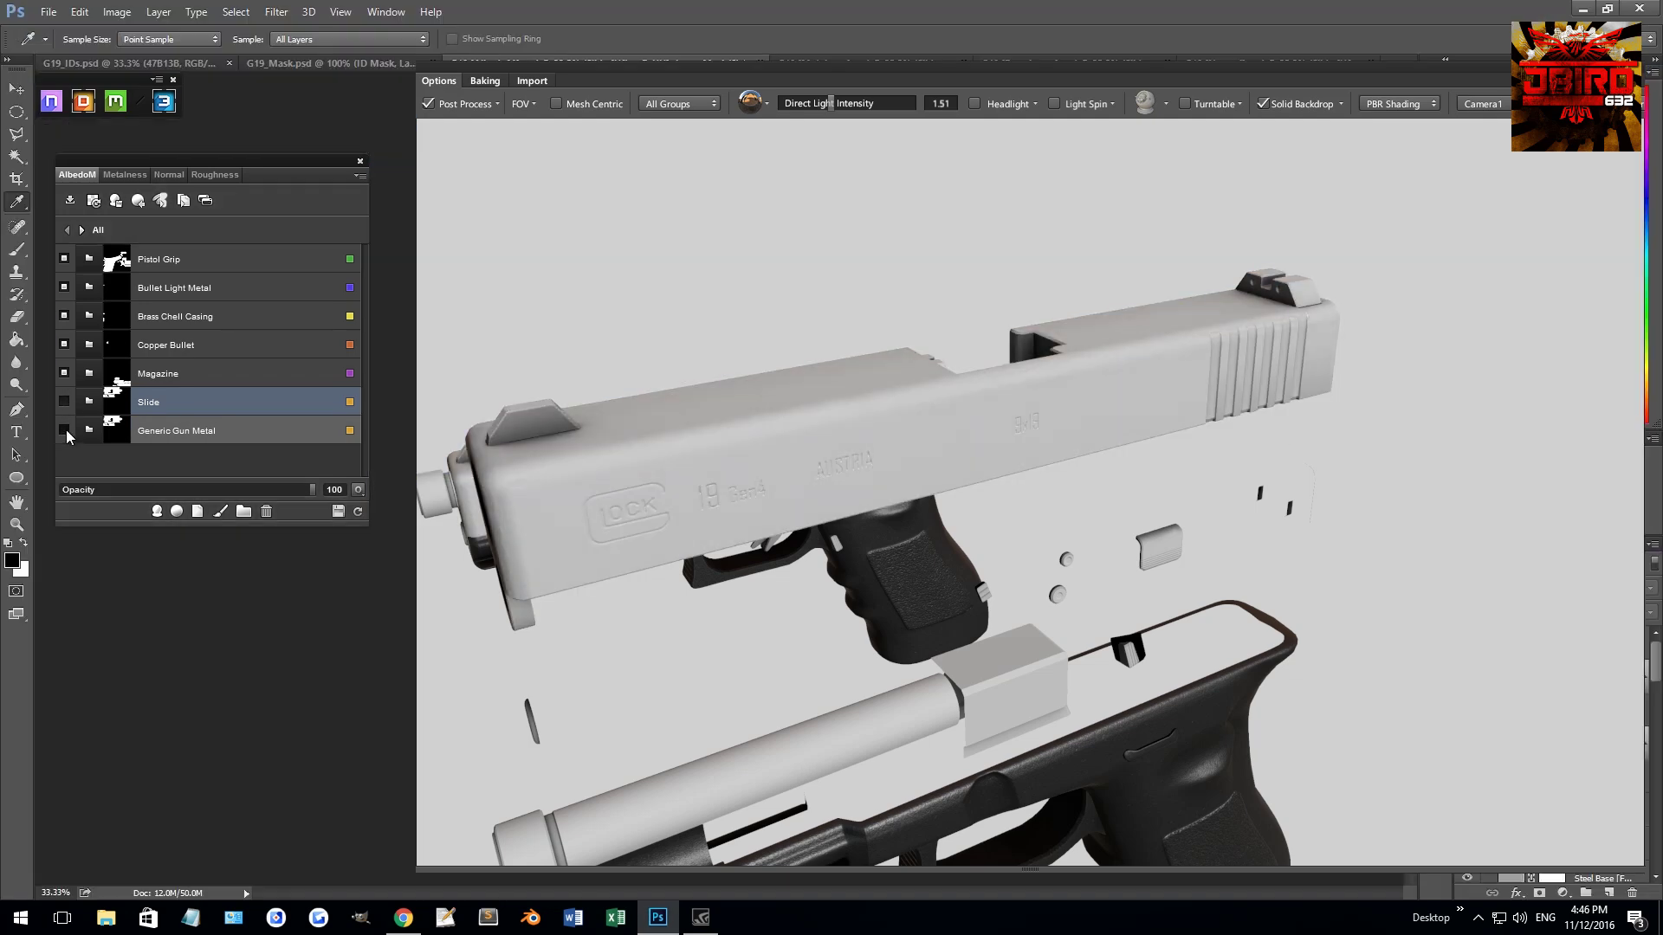
click(64, 430)
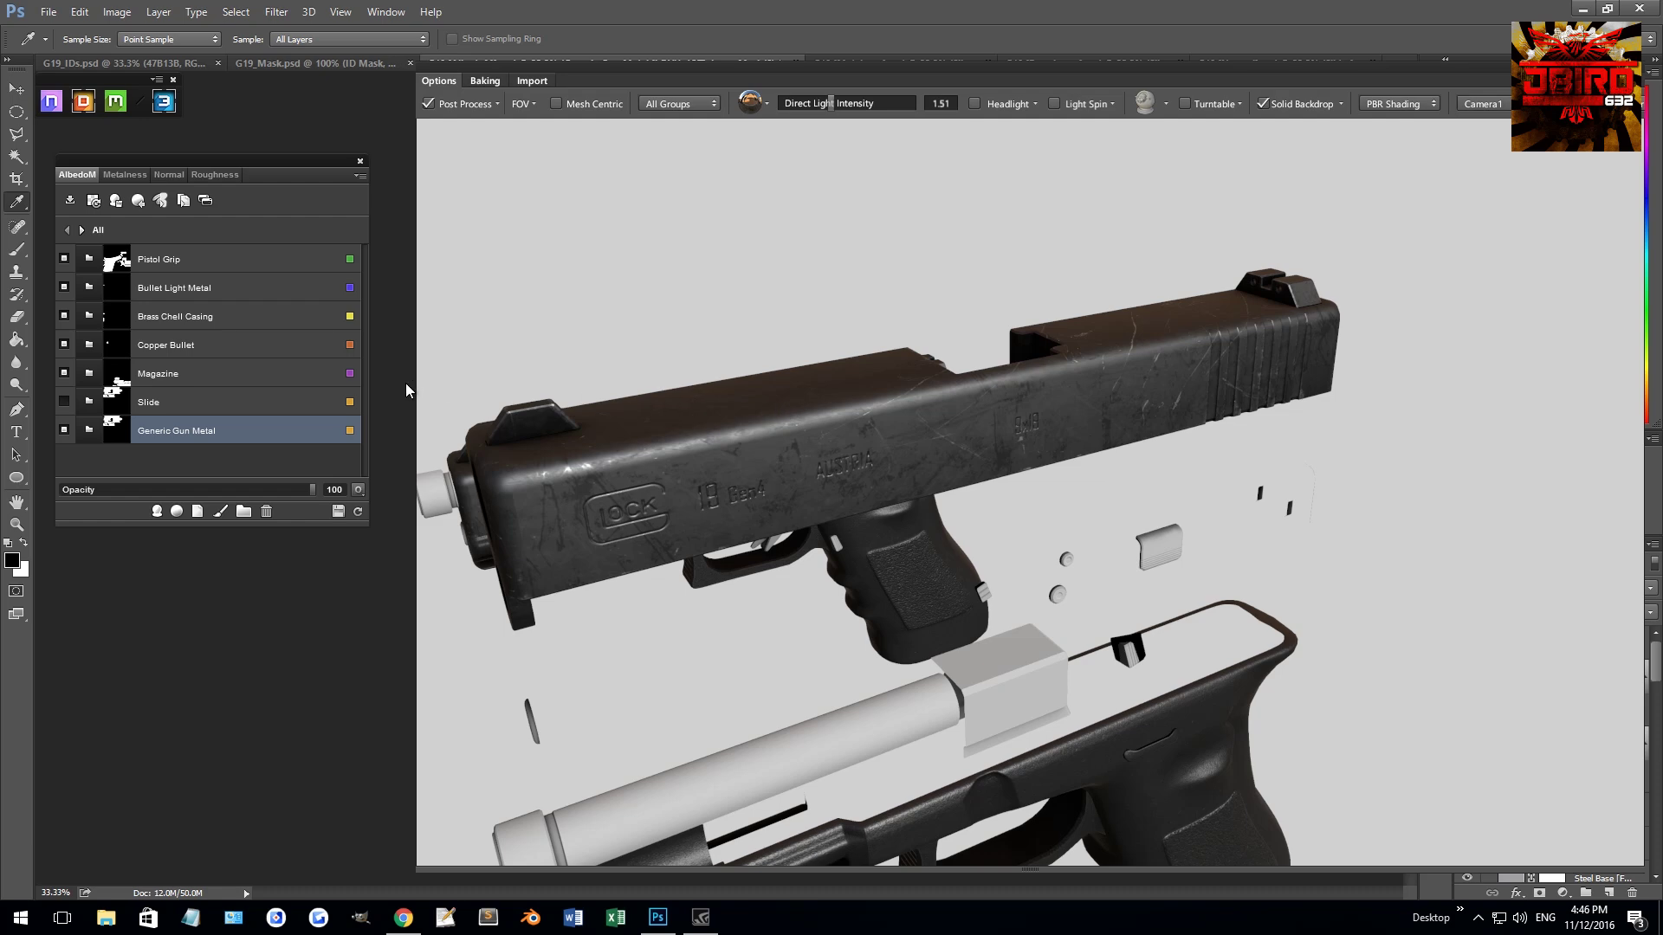
- Open the Generic Gun Metal group and switch its Light Surface Scratches layer off and on to check its effect
click(90, 428)
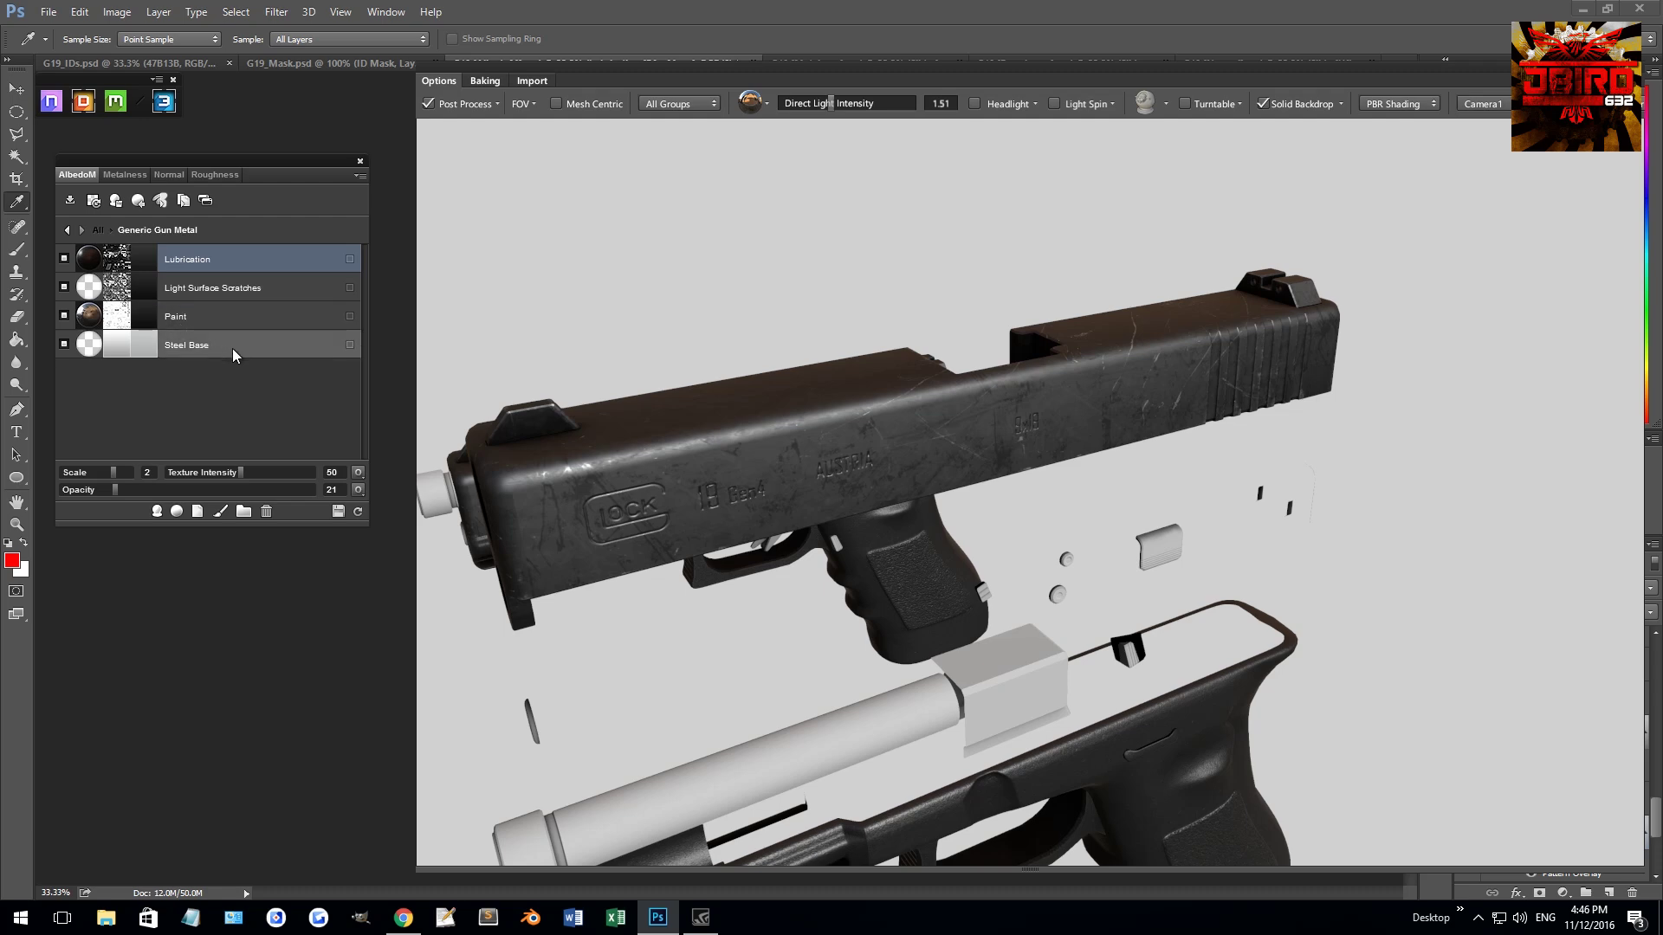
click(242, 282)
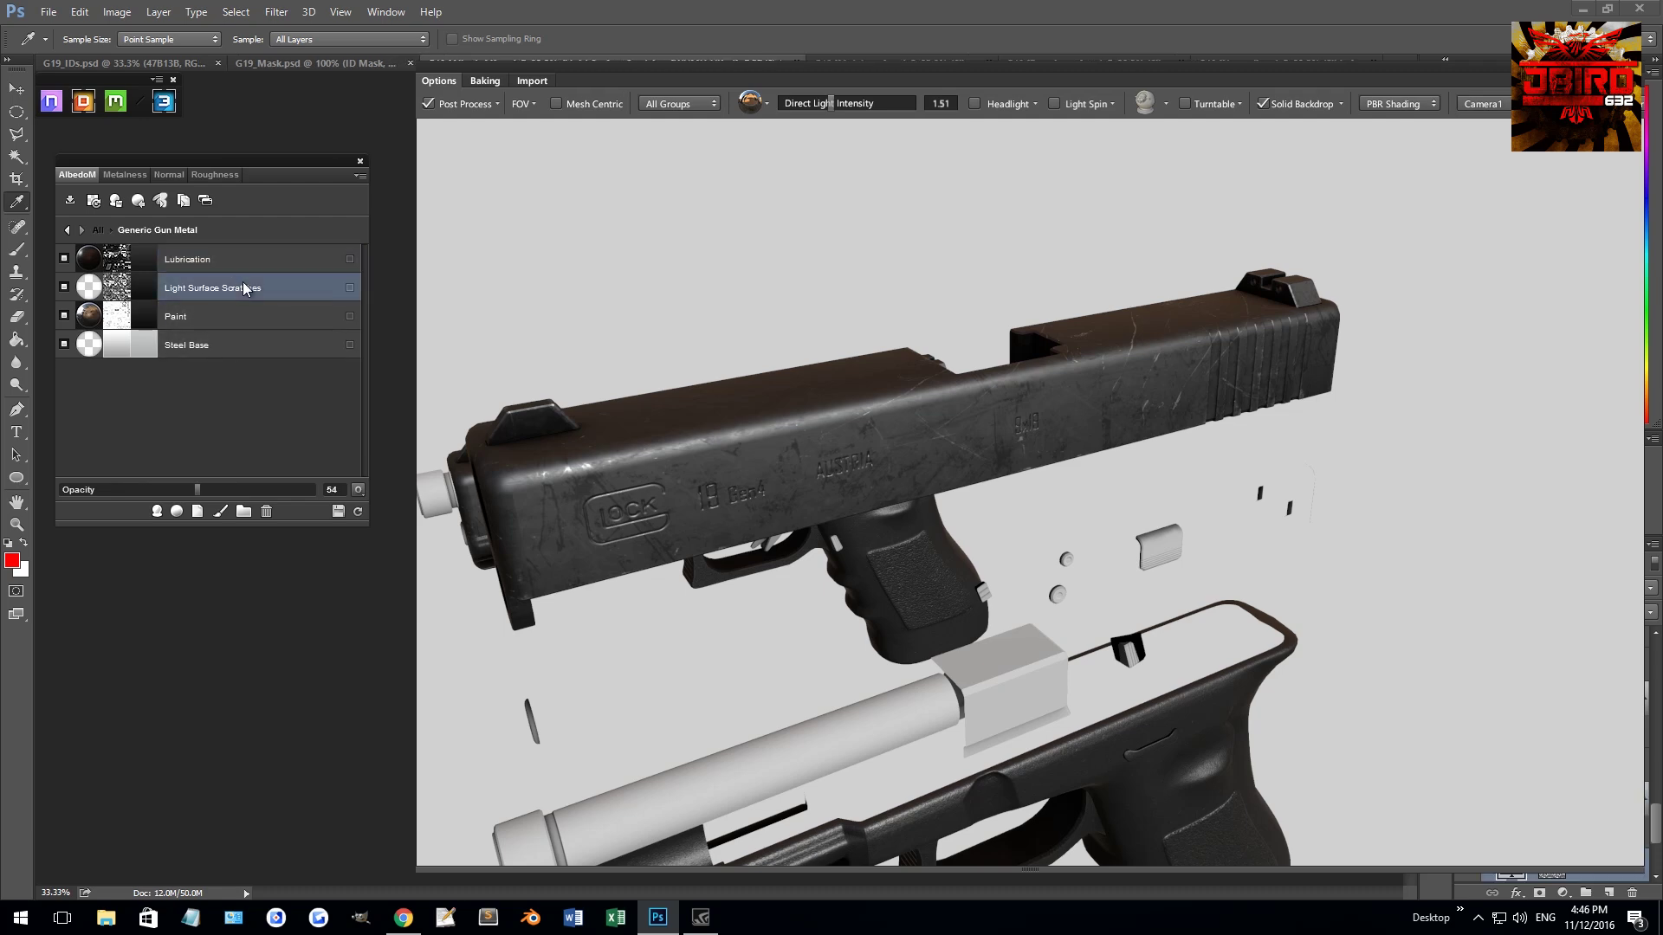
click(64, 286)
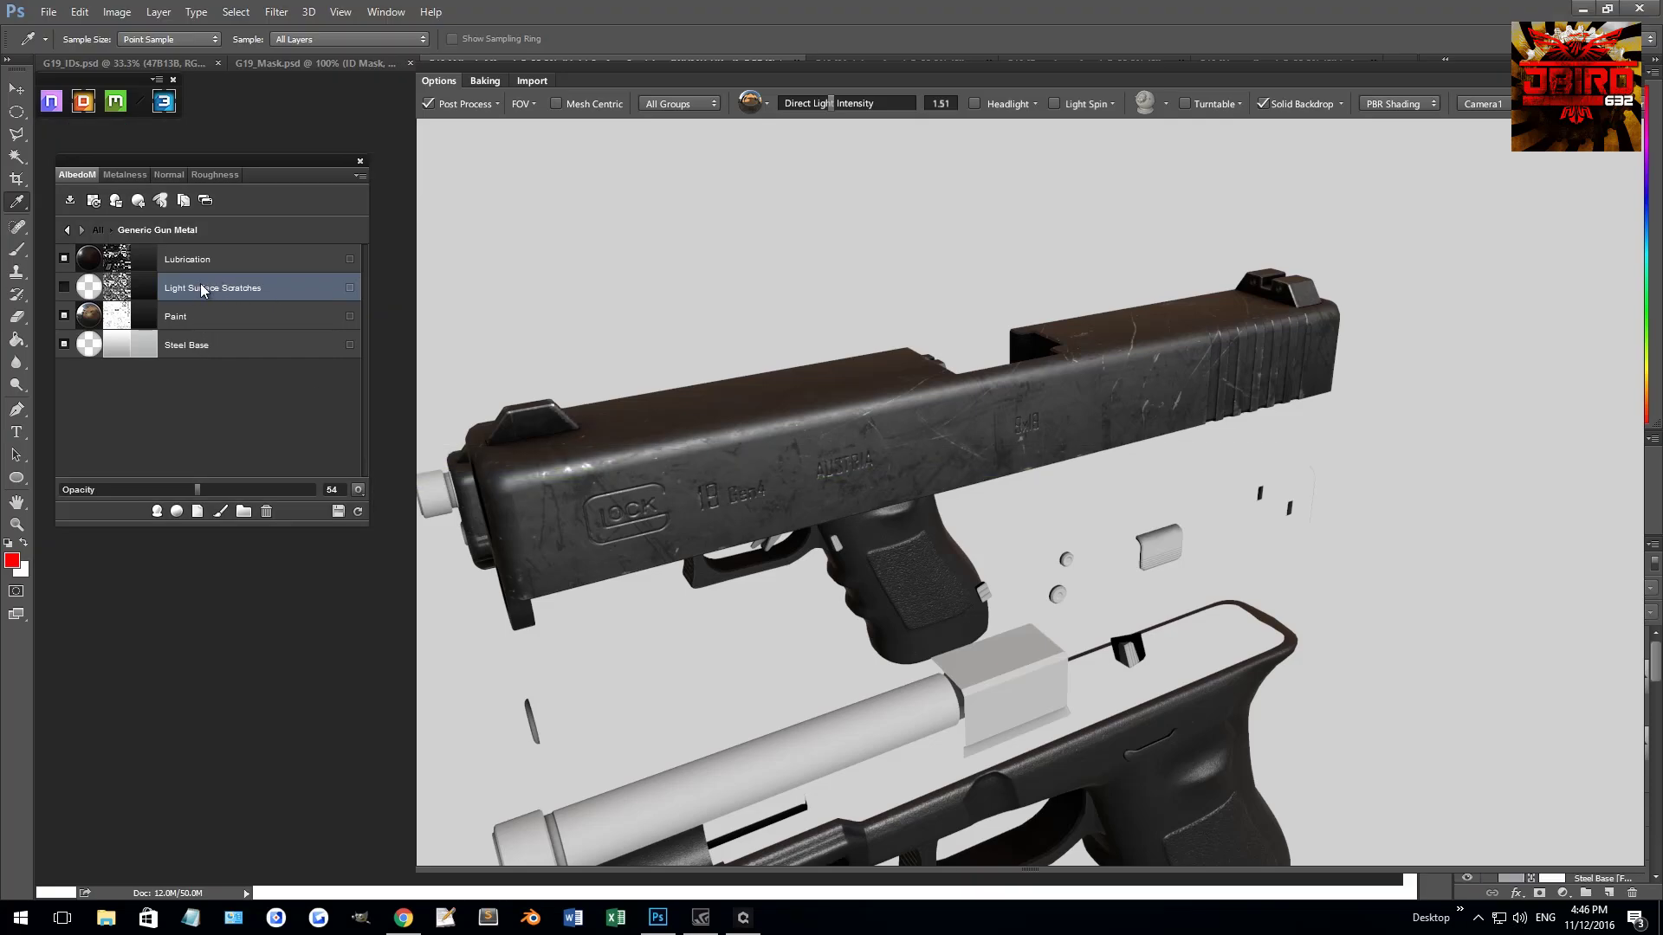
click(64, 287)
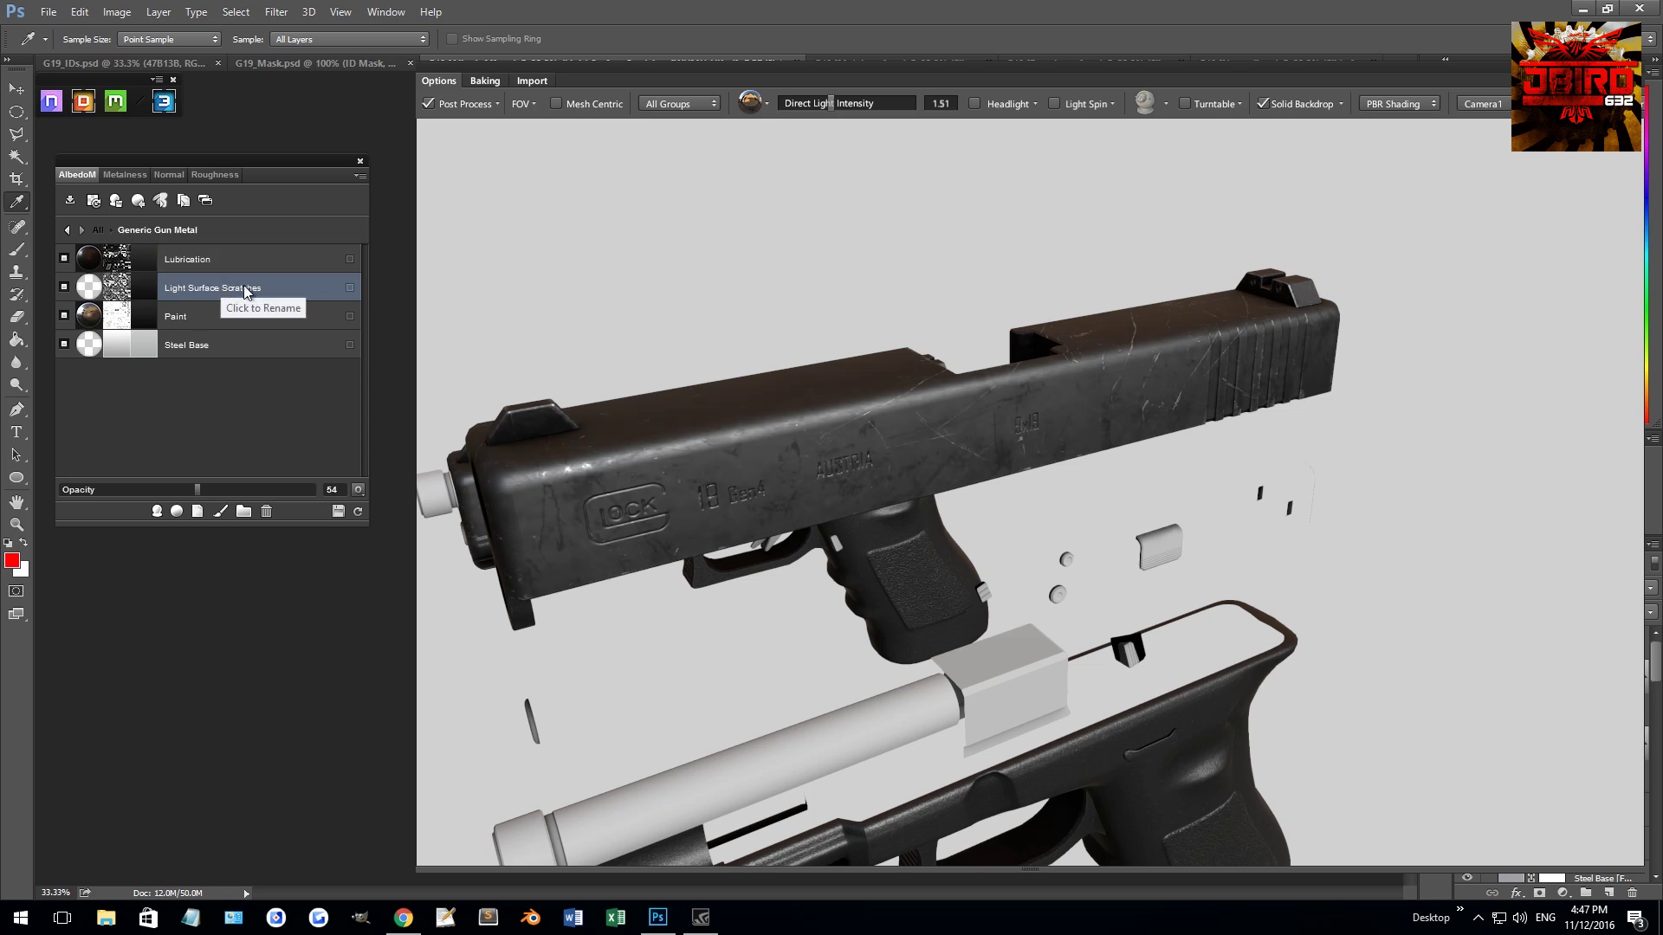
- Switch the Lubrication layer and the Paint layer off and on in turn to find which one carries the scratches
click(66, 261)
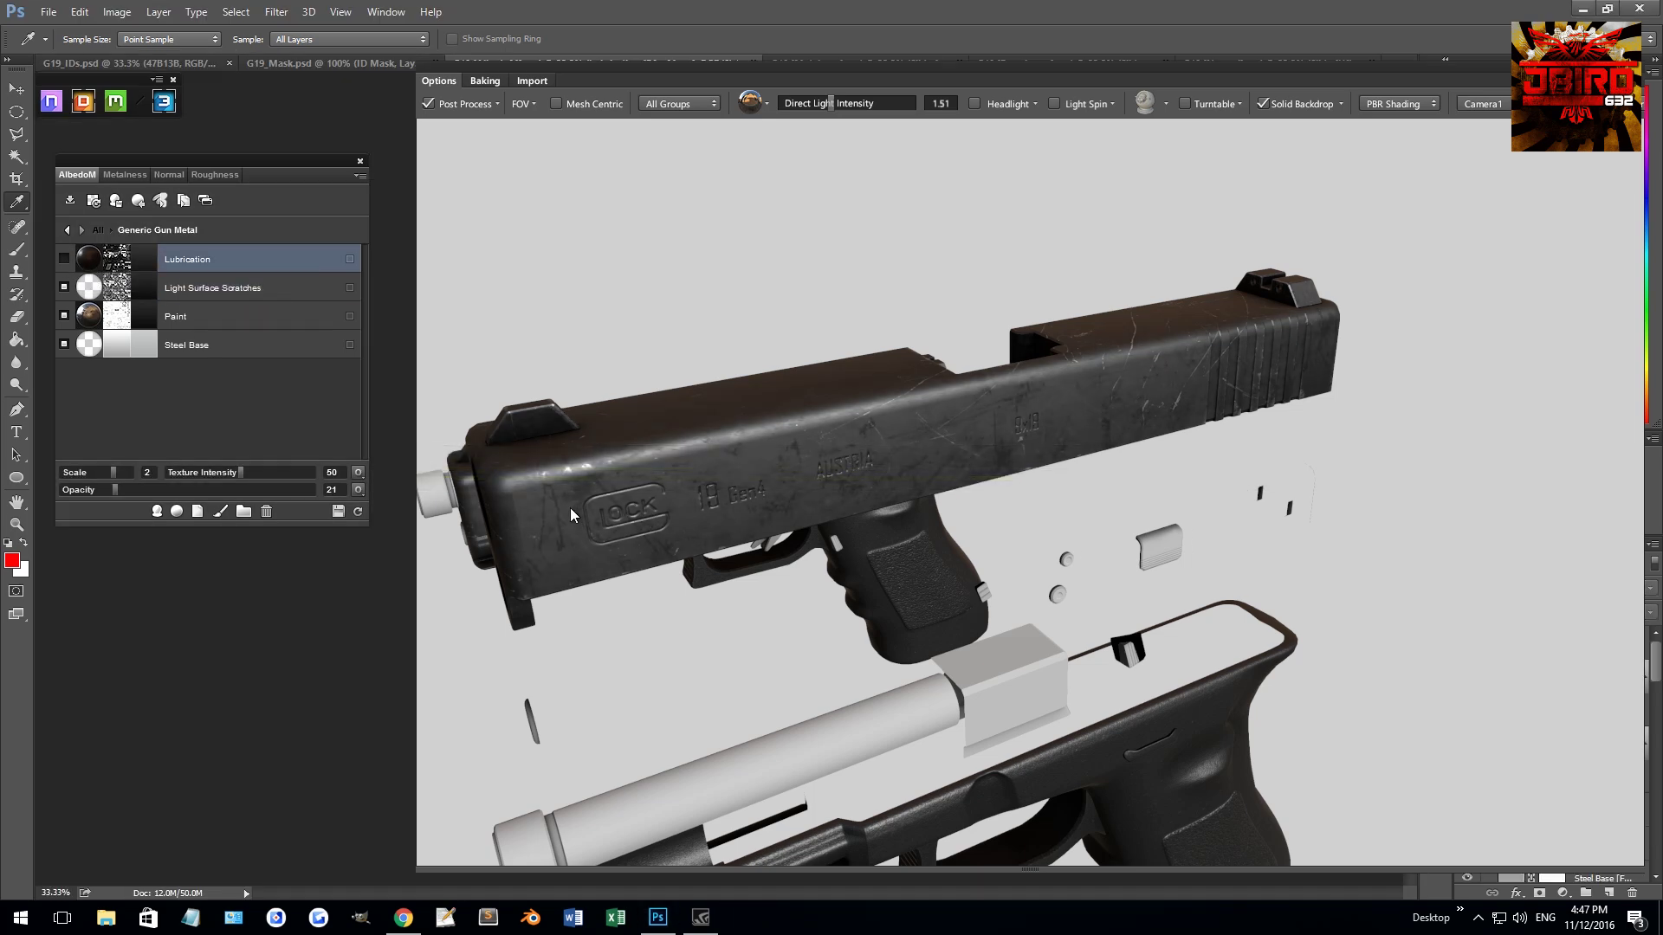
click(63, 258)
click(67, 315)
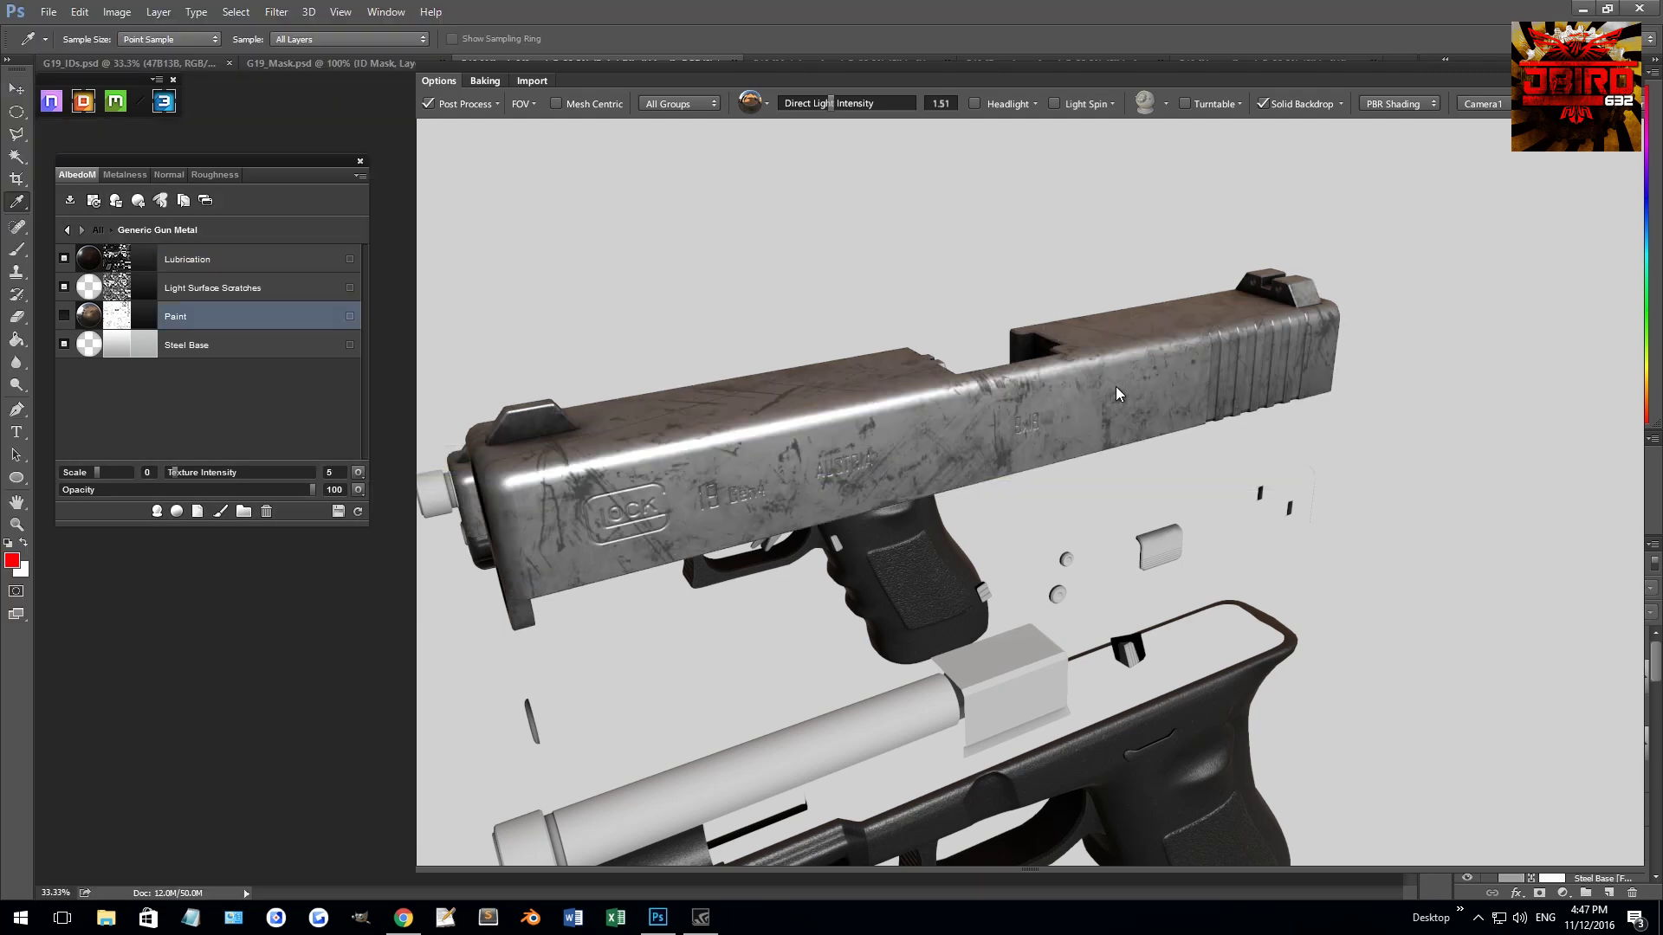
click(63, 317)
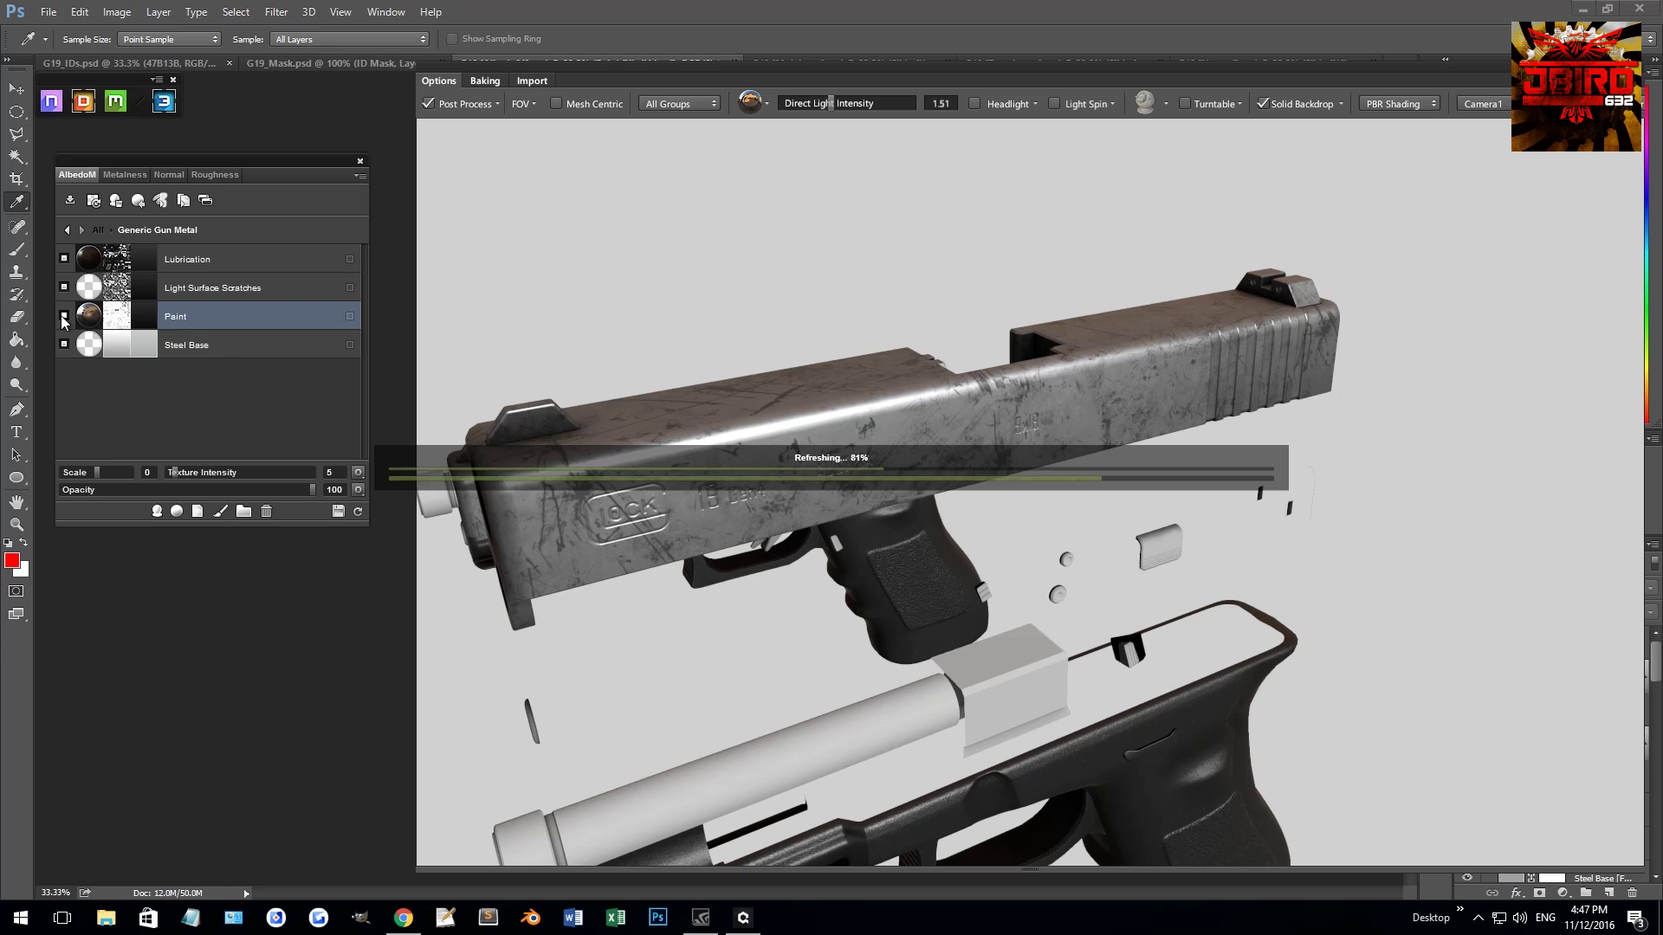
- Open the Paint layer's mask for quick editing and choose a Dirt brush with Shape Dynamics and Transfer enabled
click(119, 317)
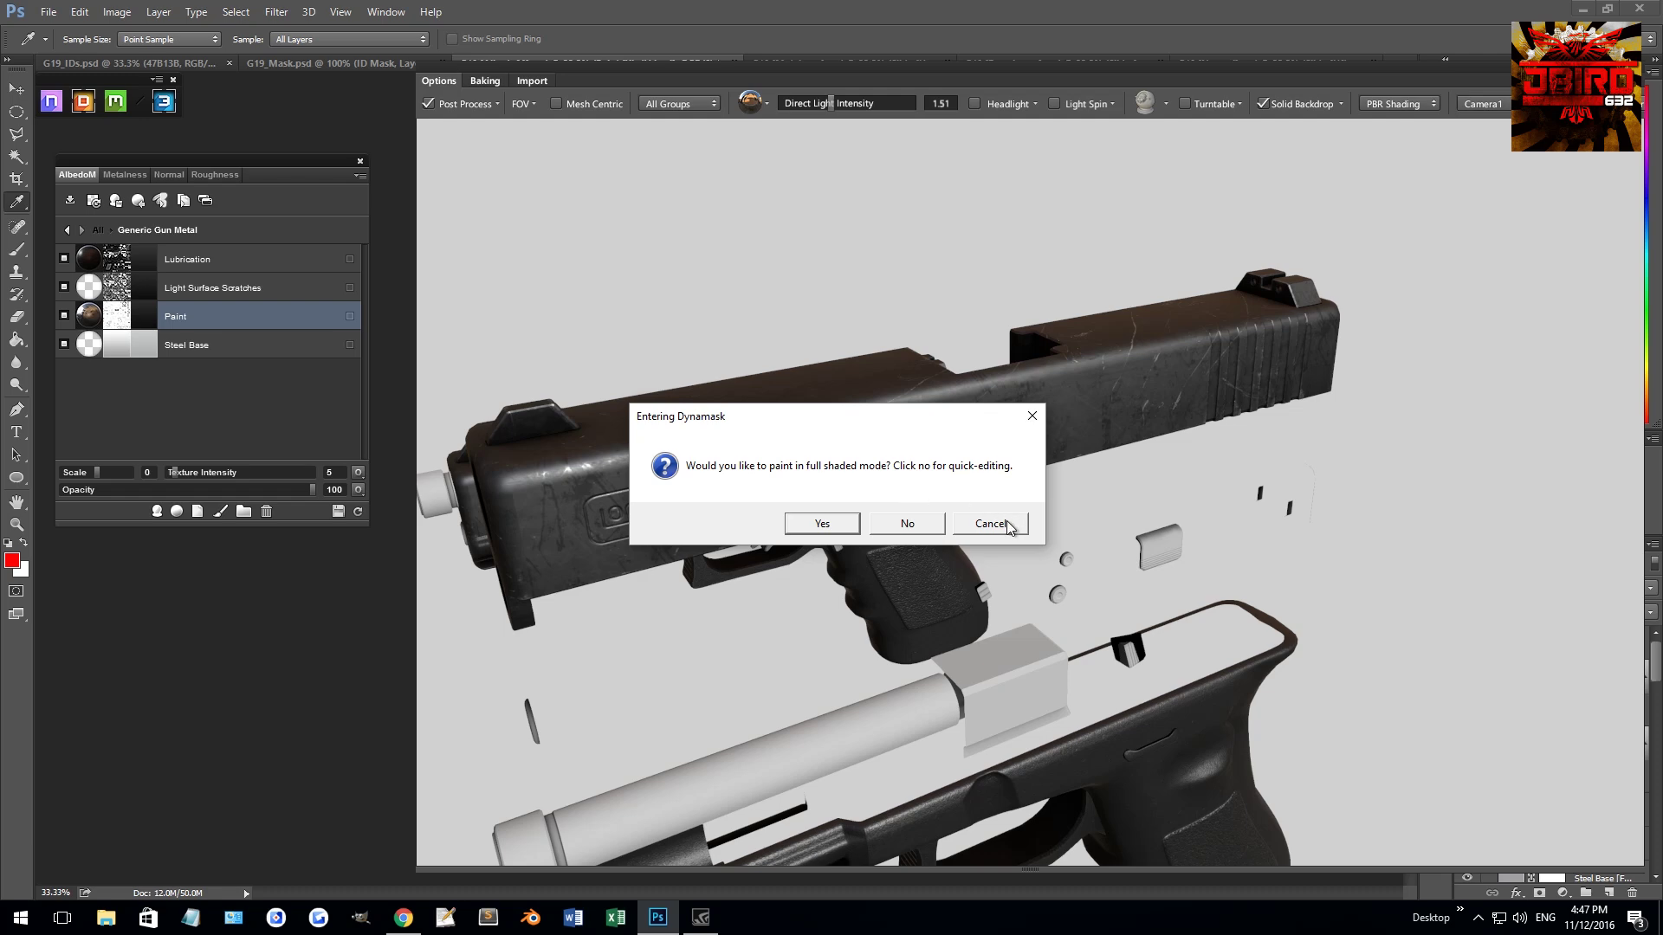
click(906, 523)
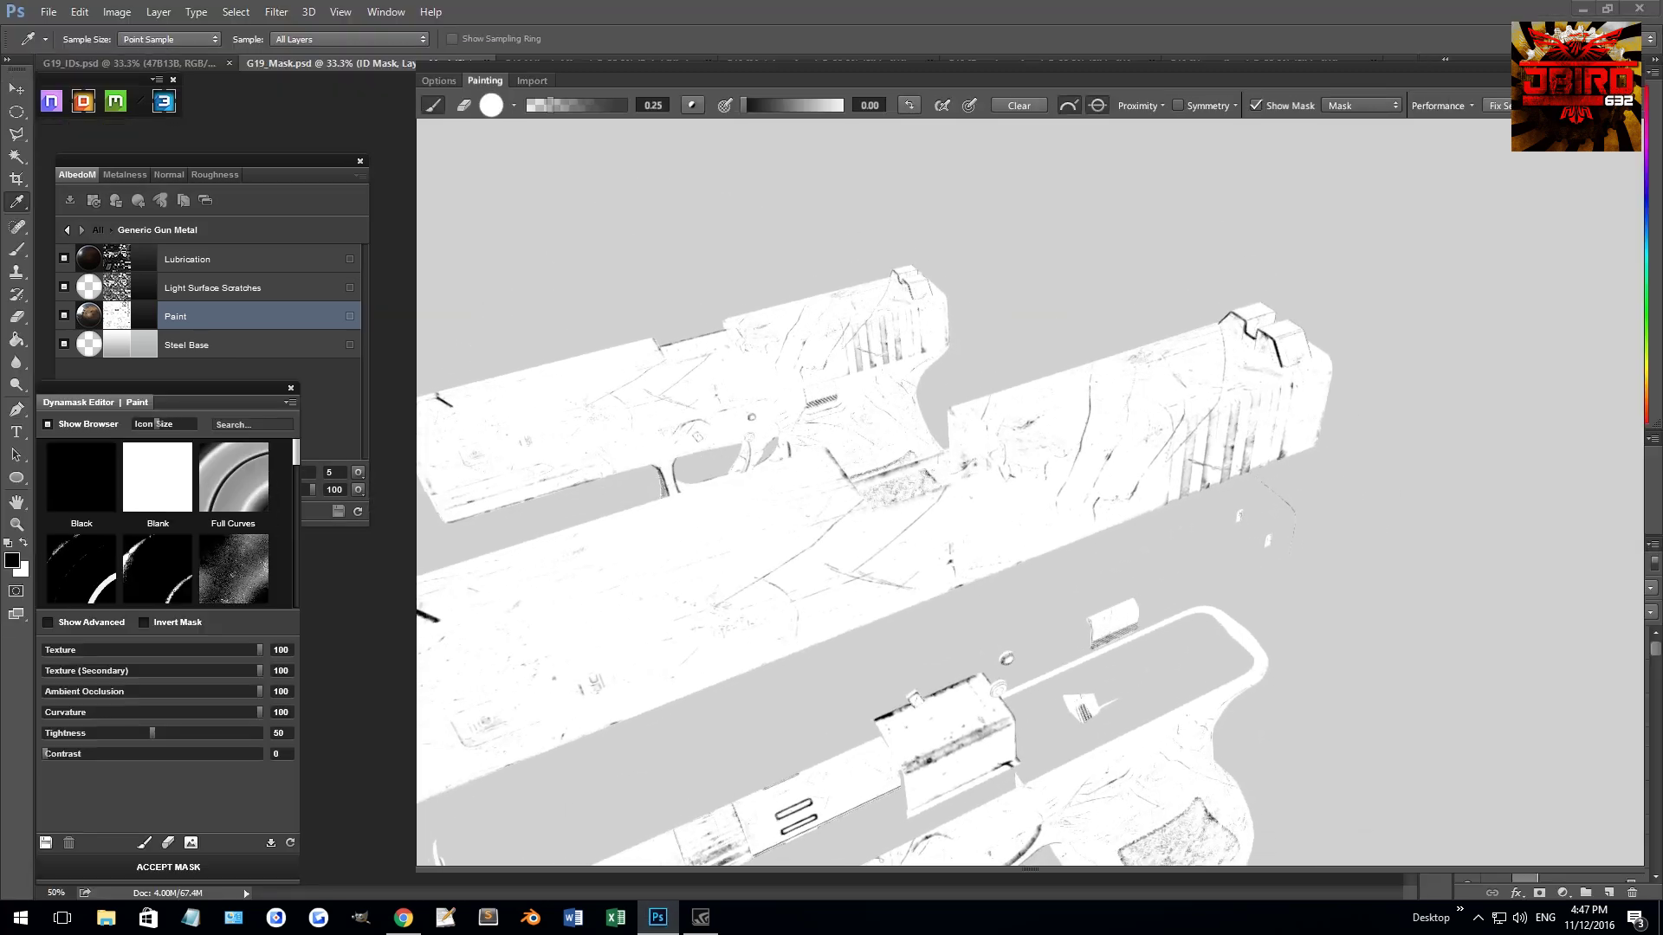
click(484, 105)
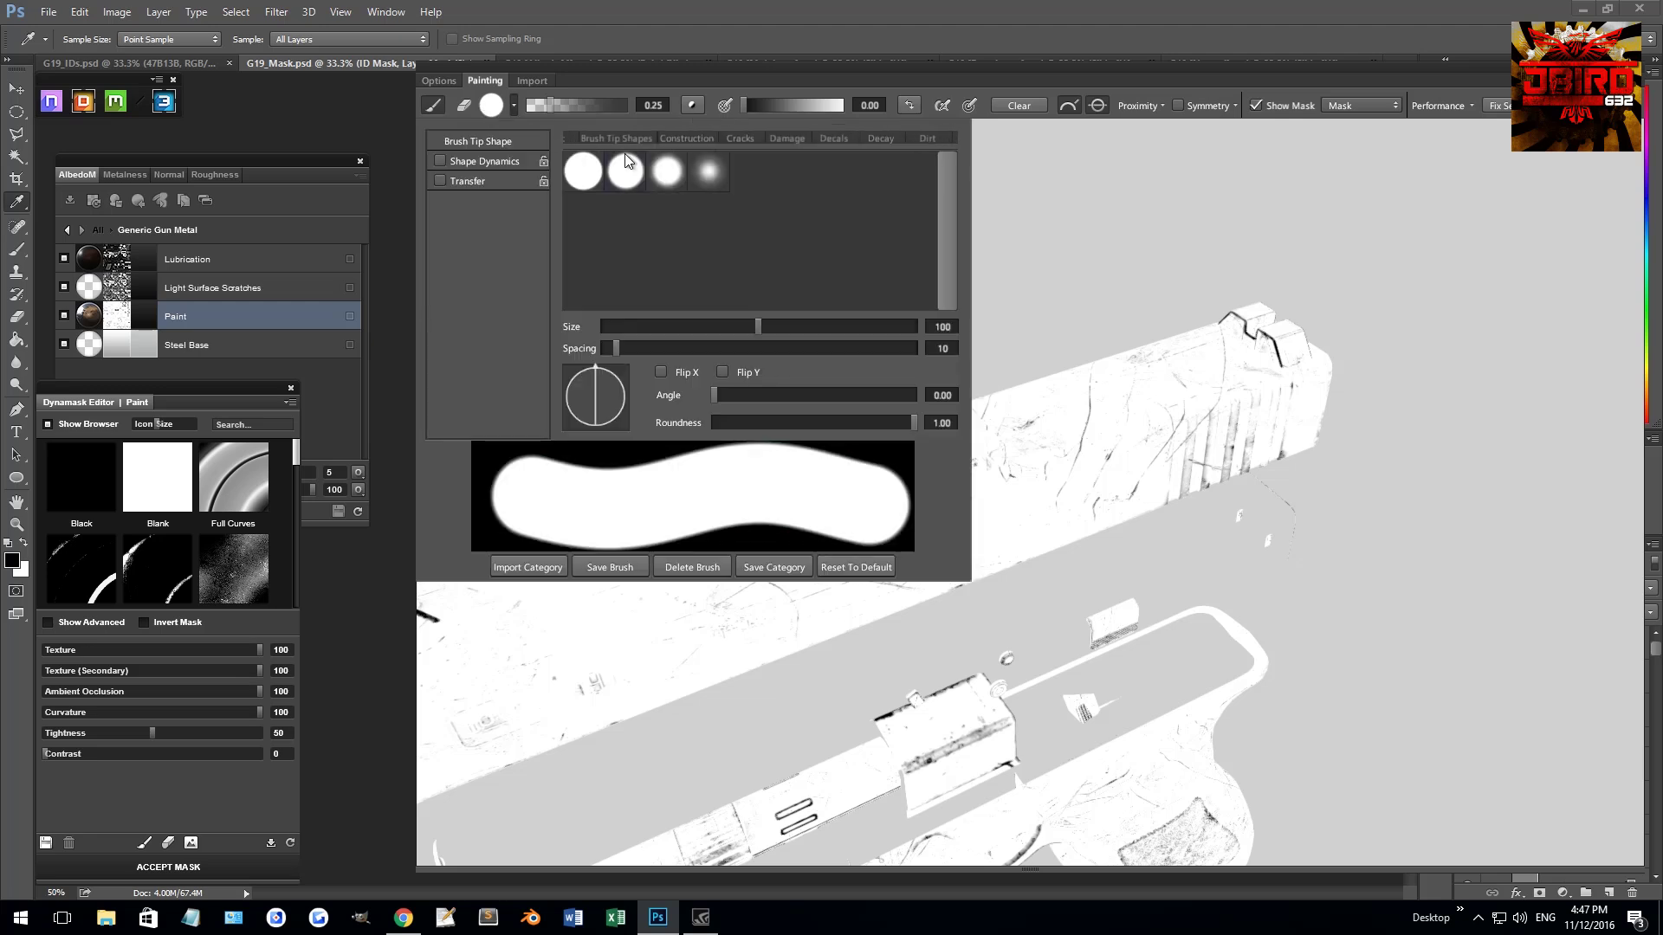
click(665, 173)
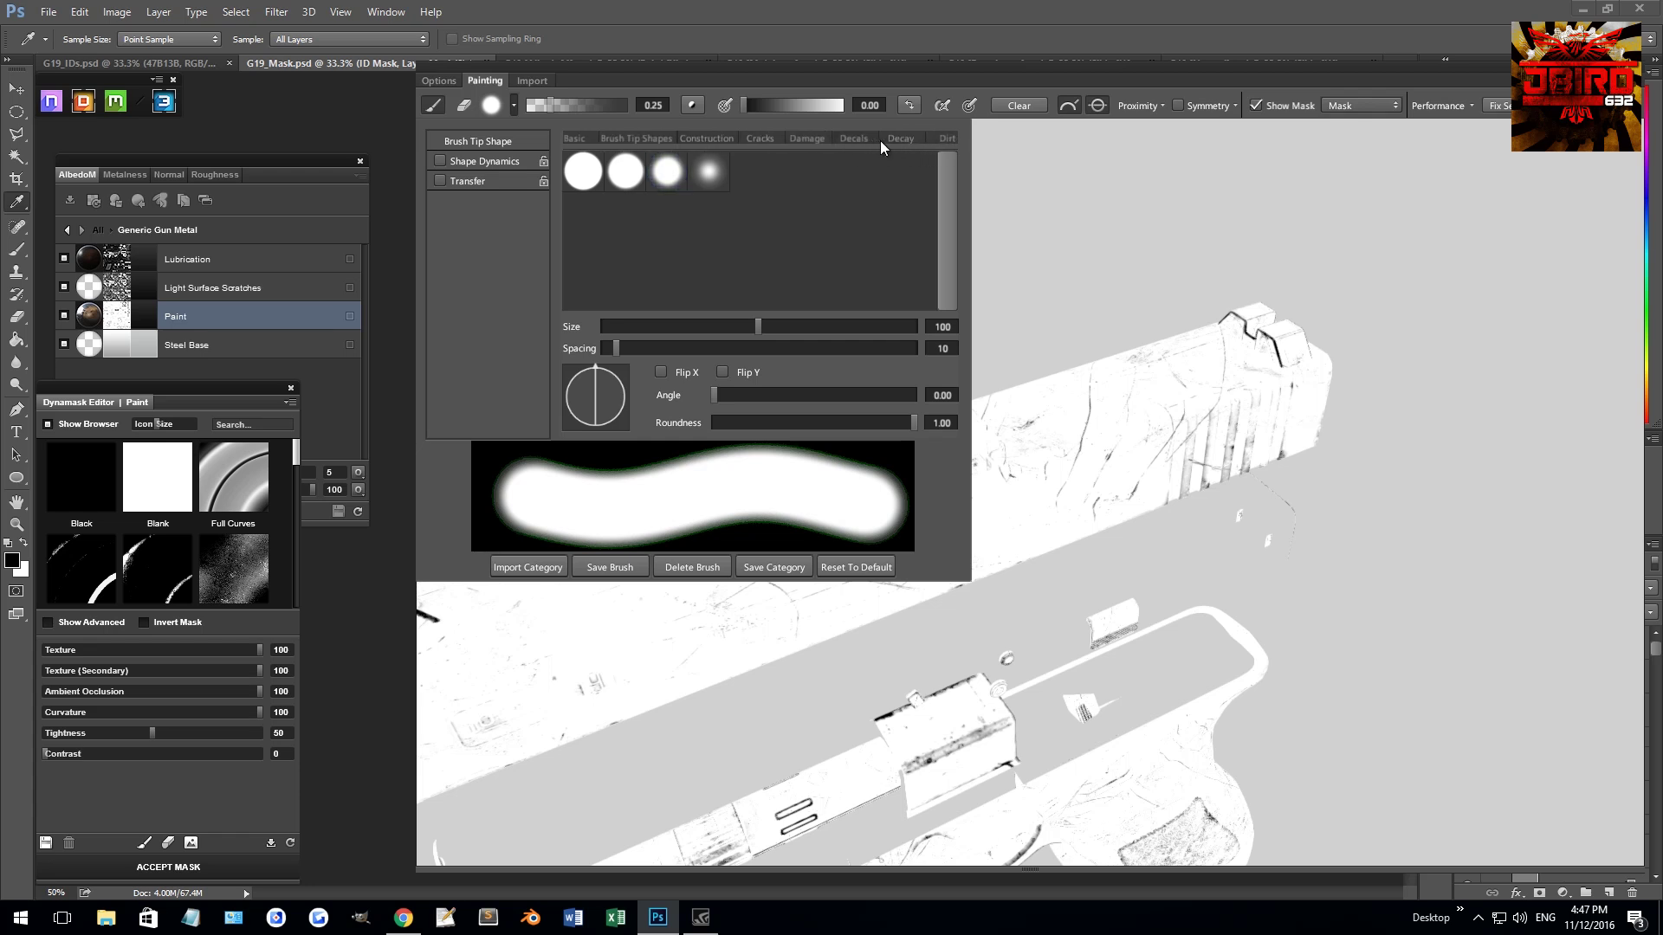
click(927, 138)
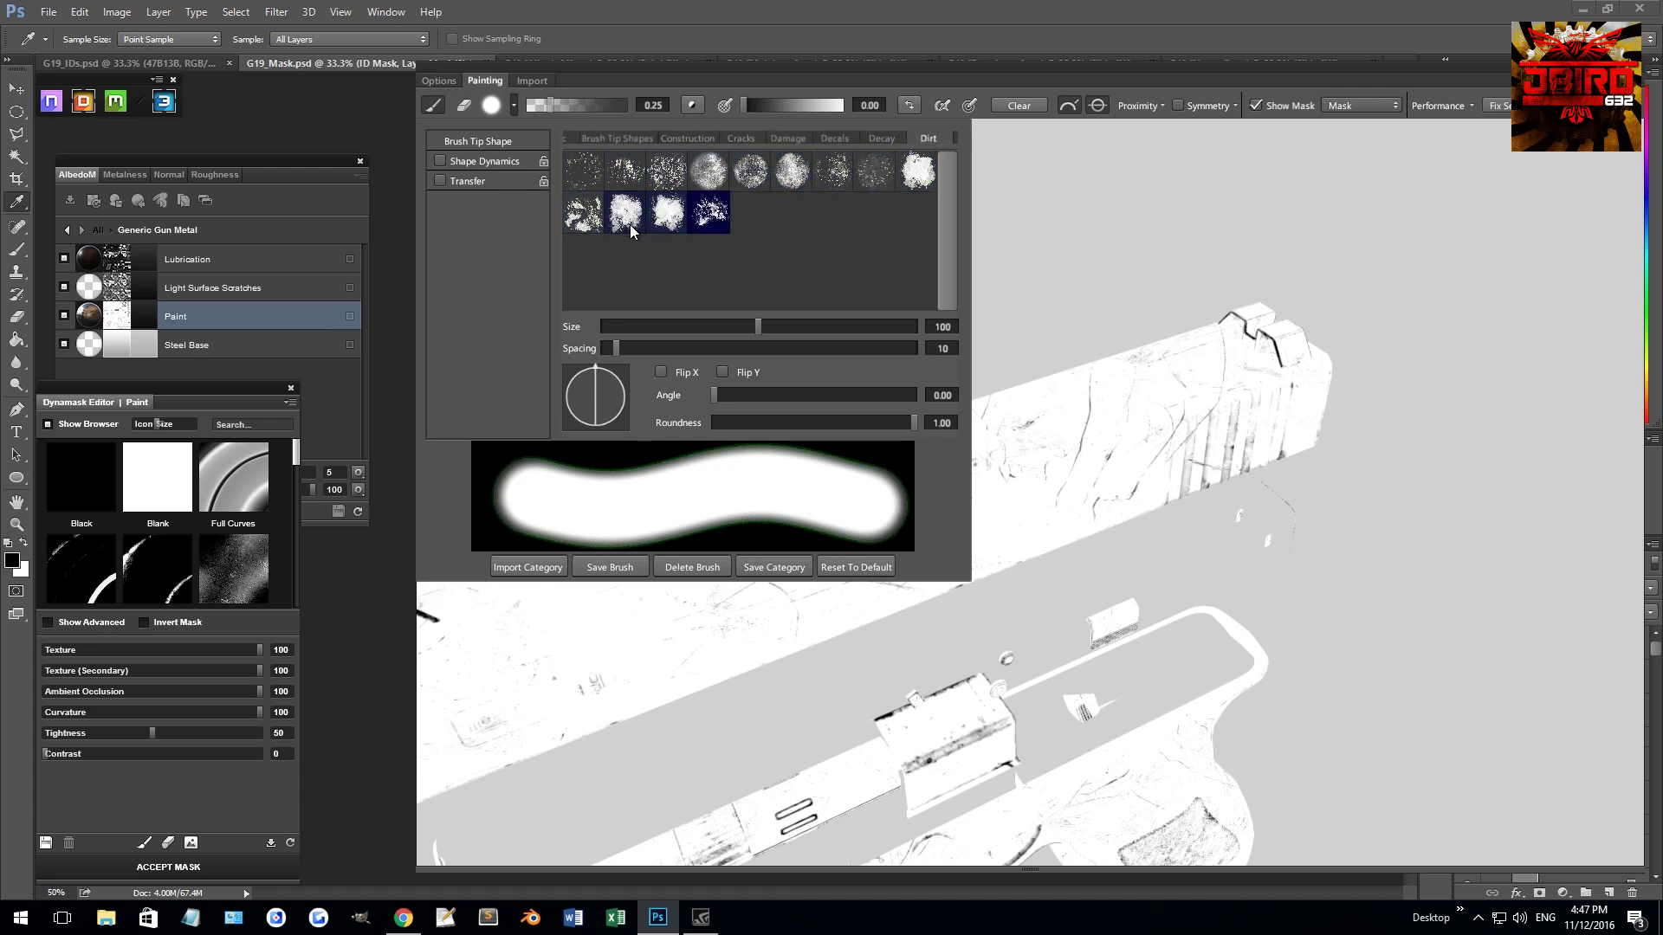
click(751, 173)
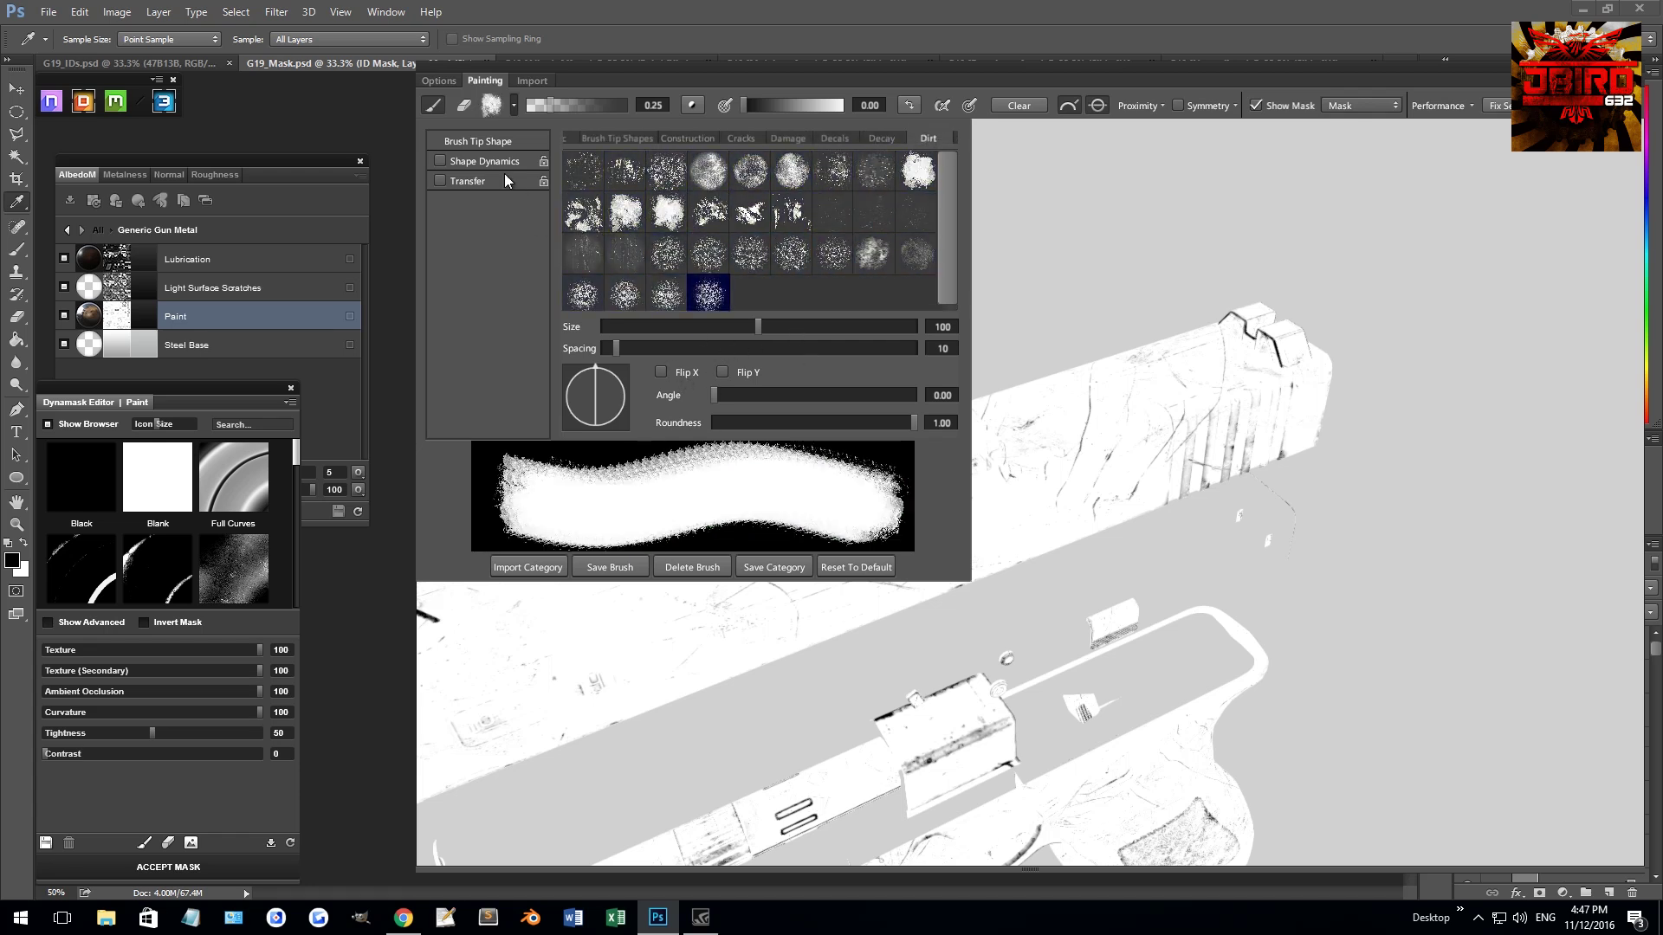
click(440, 161)
click(438, 182)
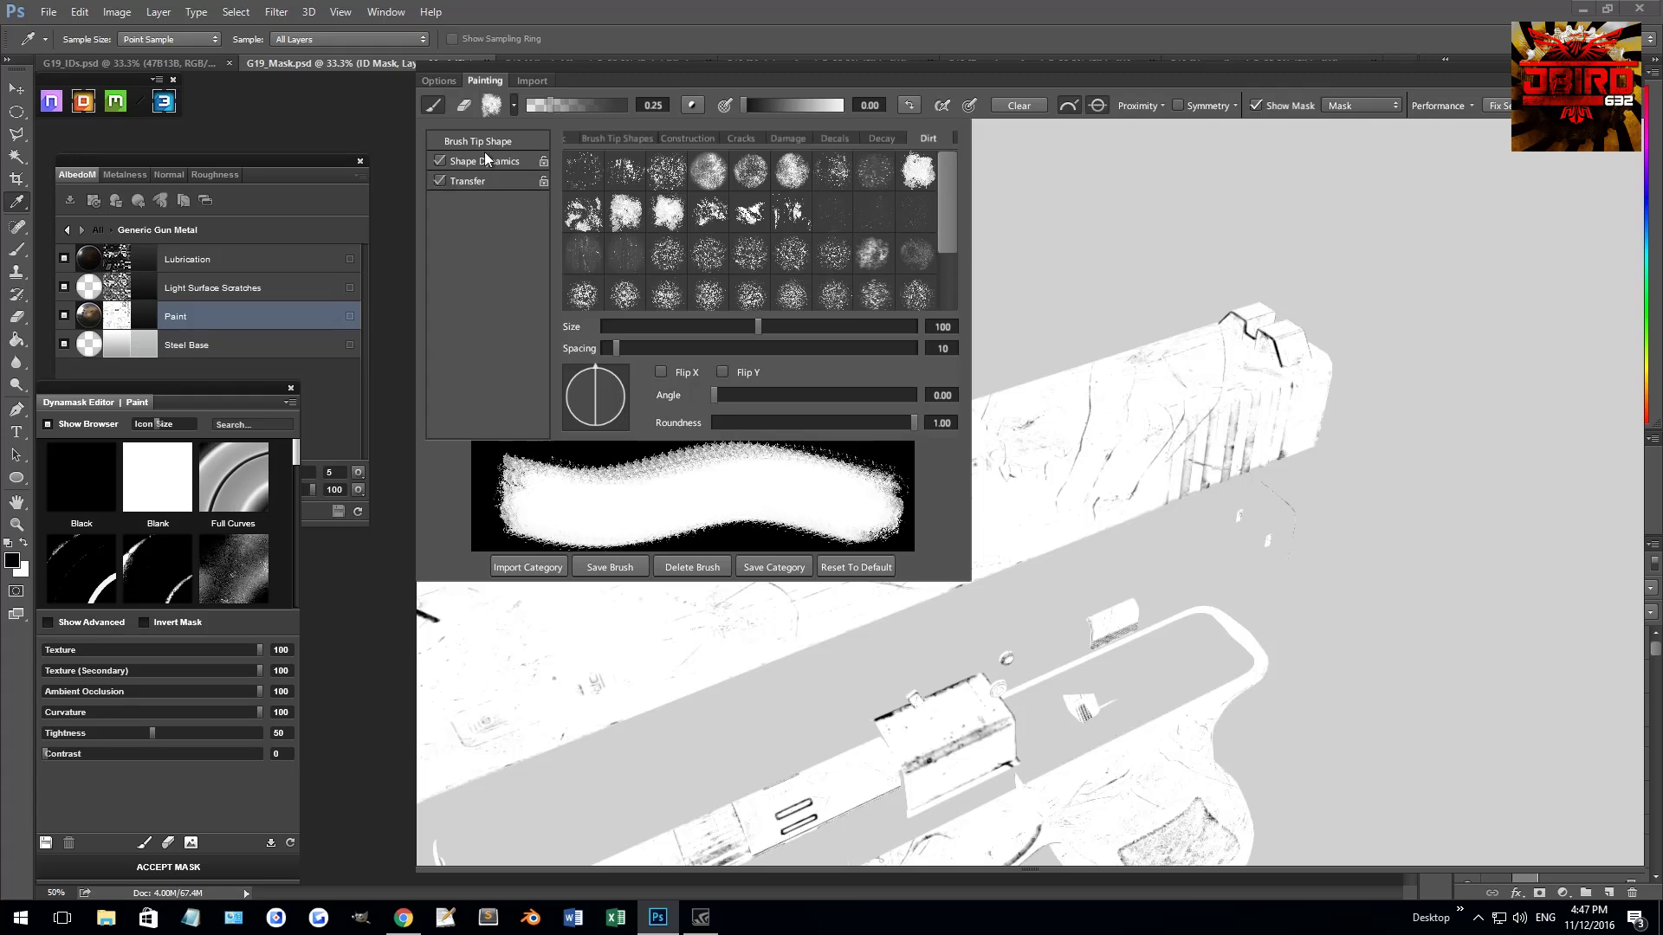
click(440, 162)
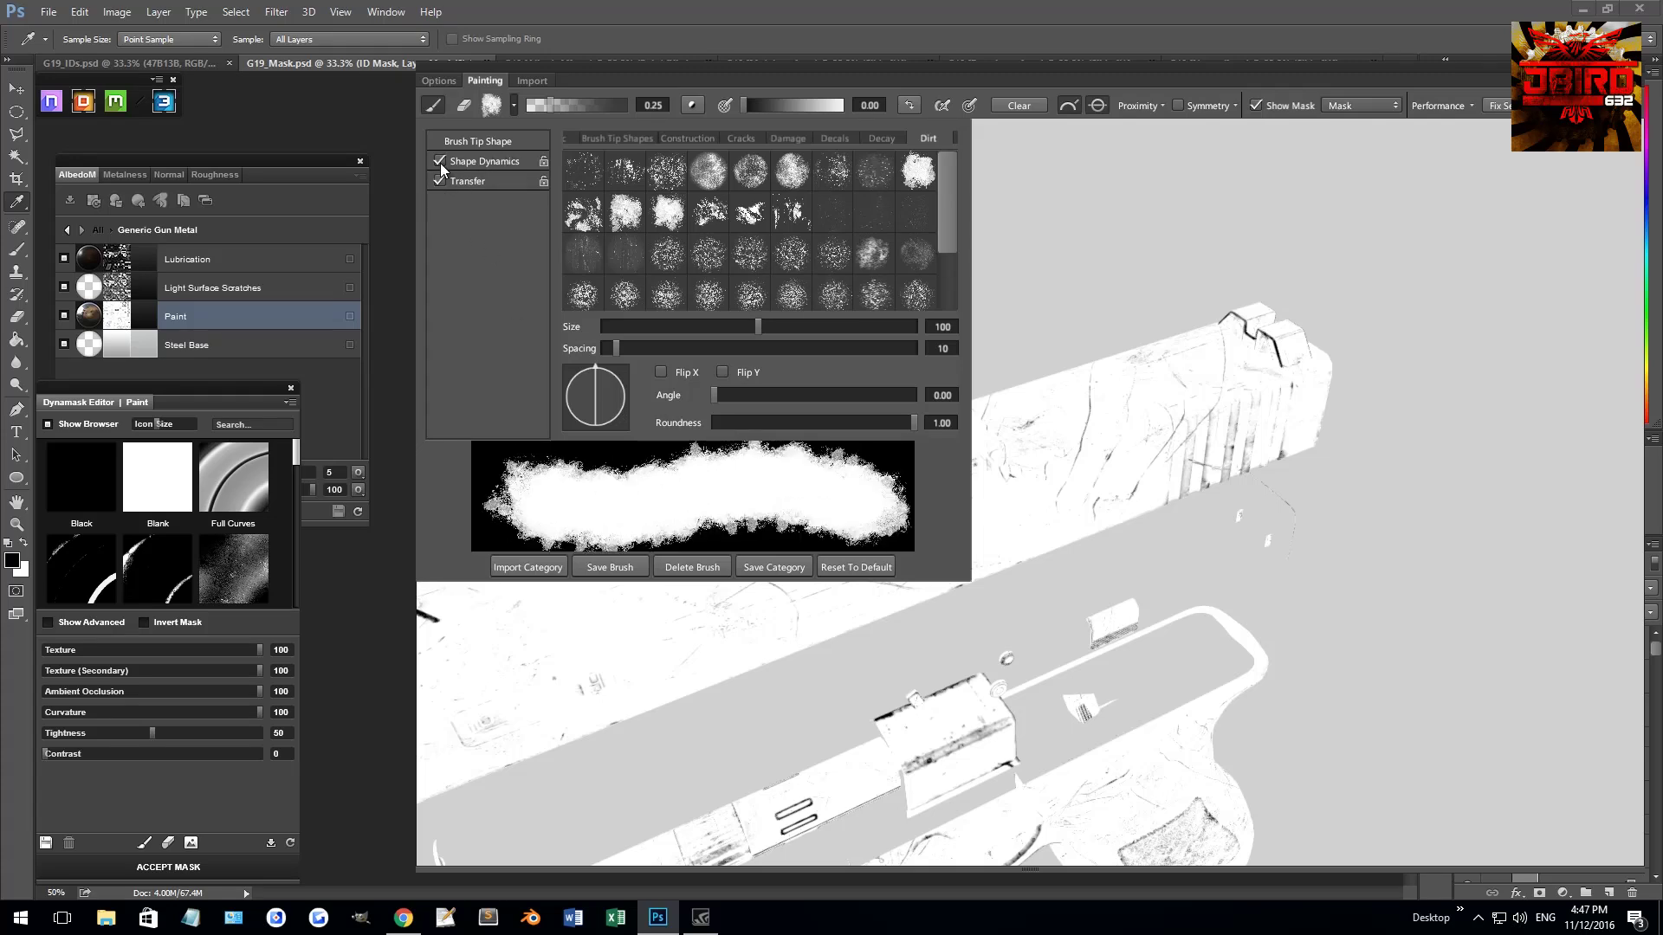
click(1104, 273)
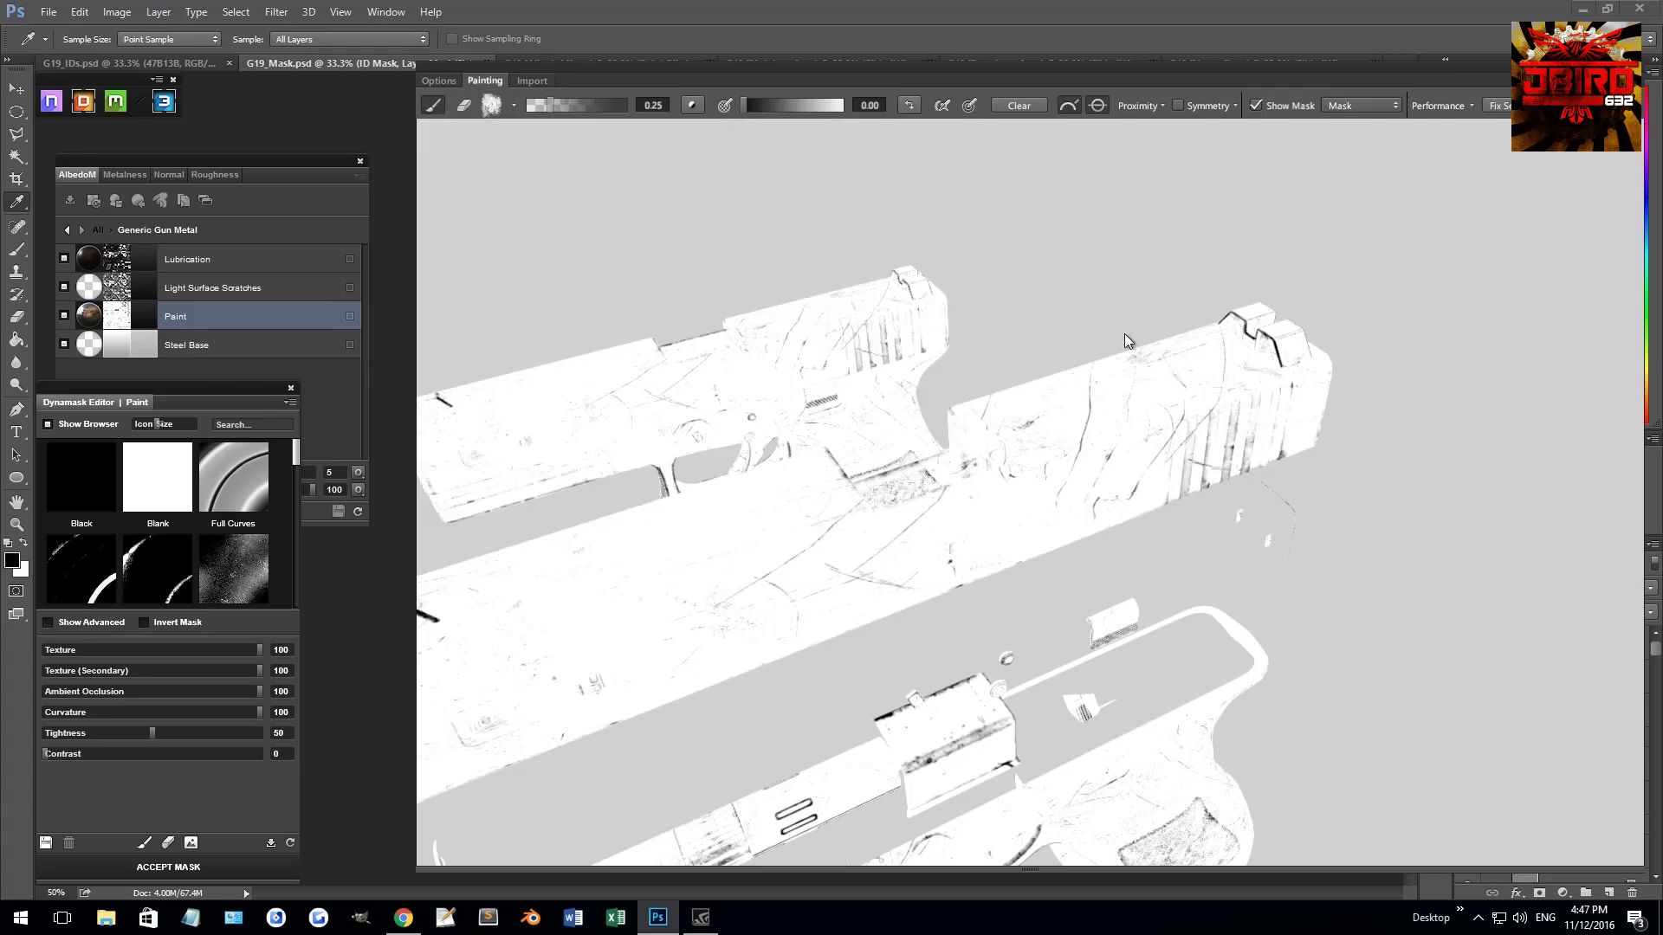
- Paint a dark test spot over the long scratch near the slide's rear and check the painting performance options
scroll(1099, 287, up, 5)
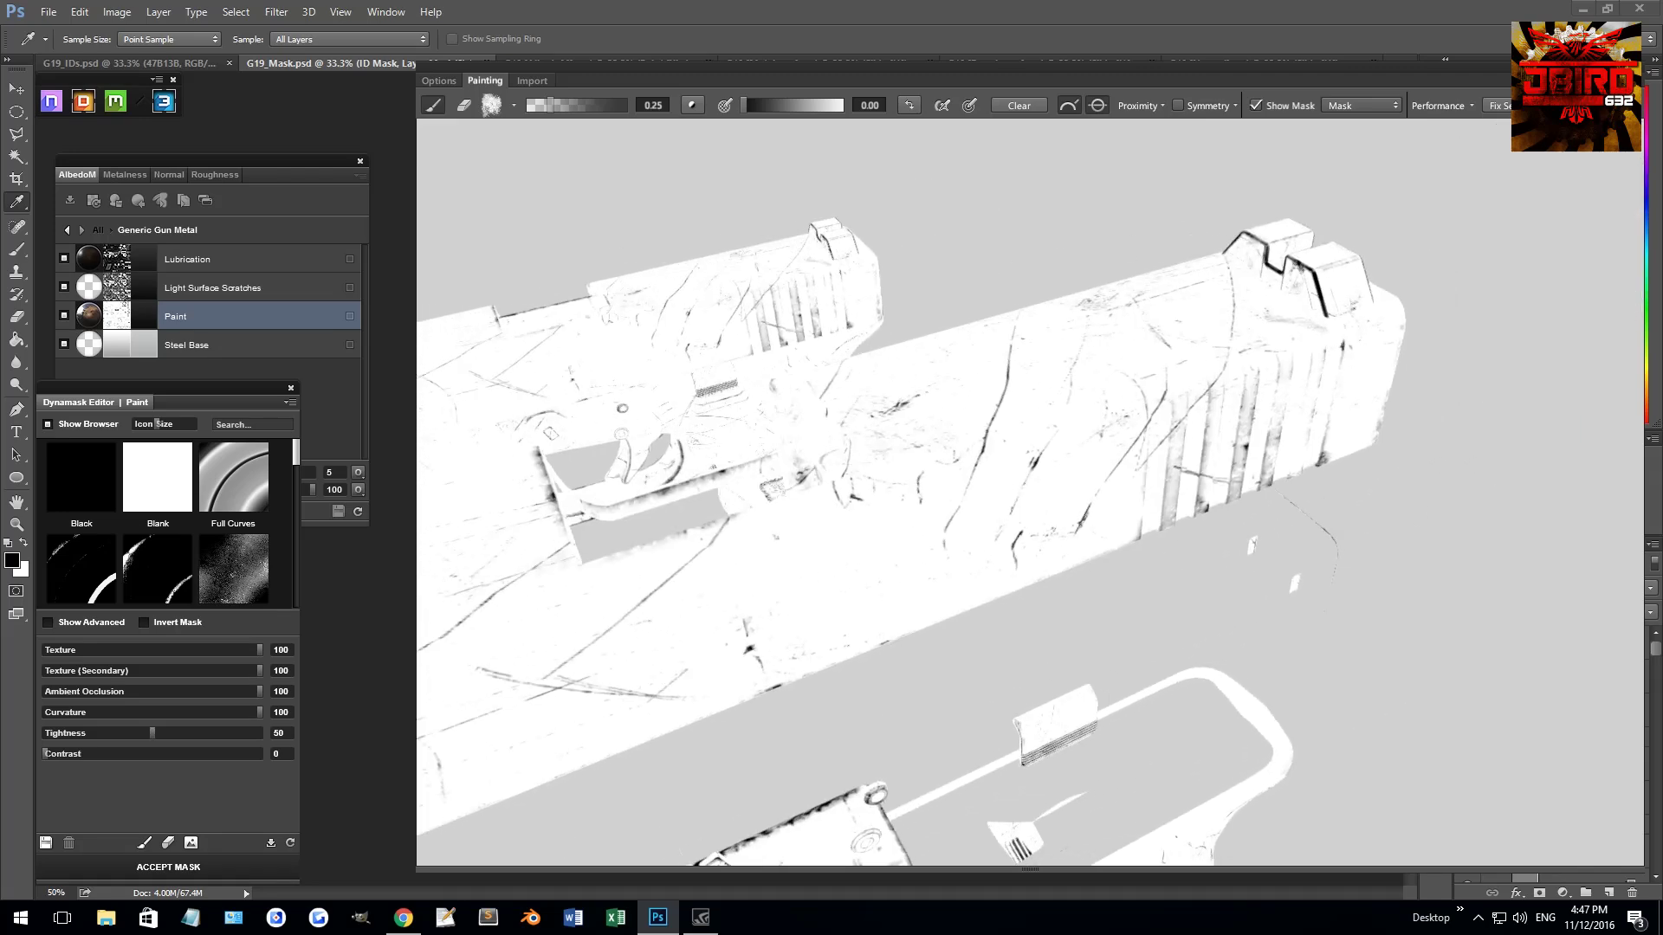
scroll(1099, 287, up, 3)
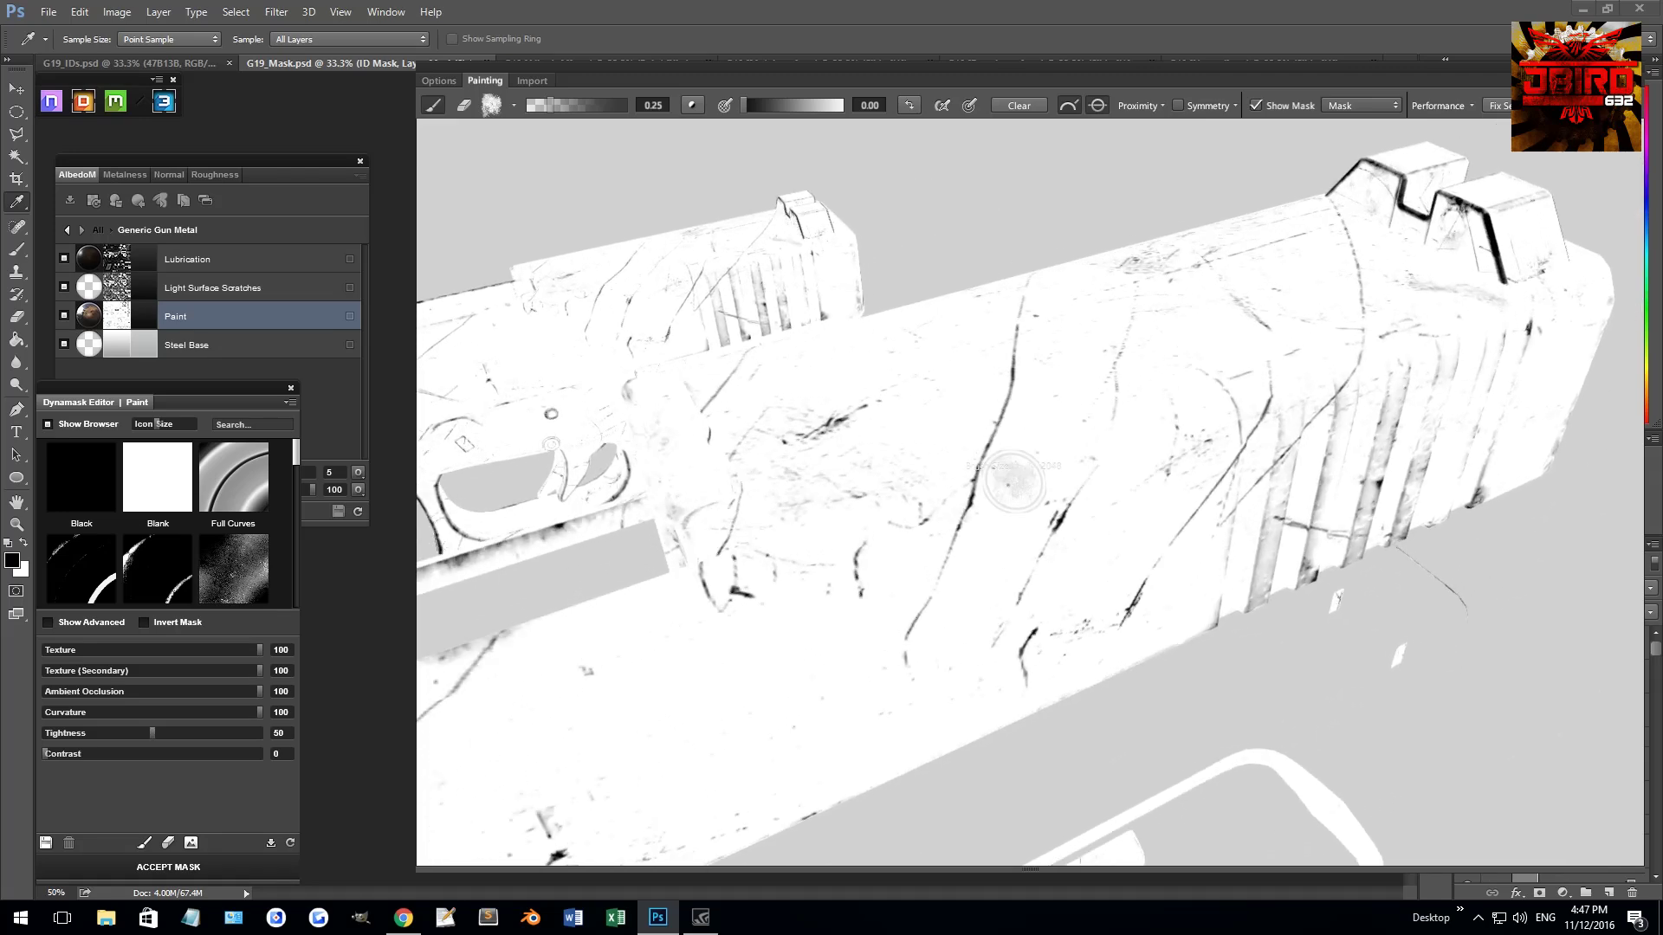
drag(1005, 467, 998, 400)
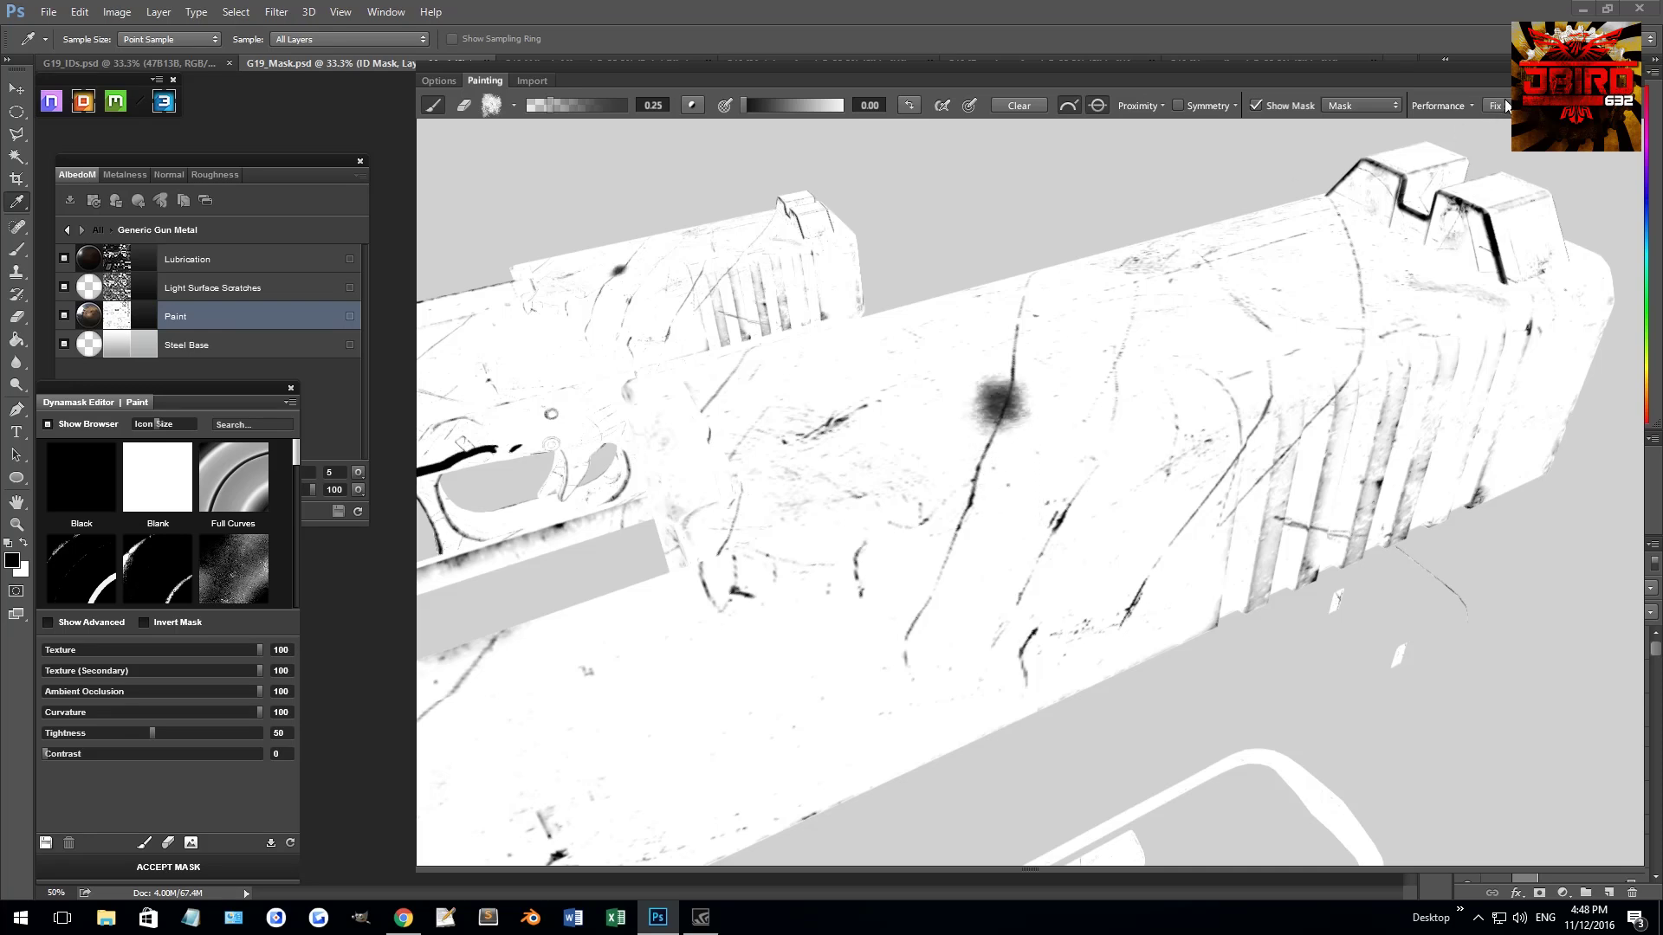
click(1471, 105)
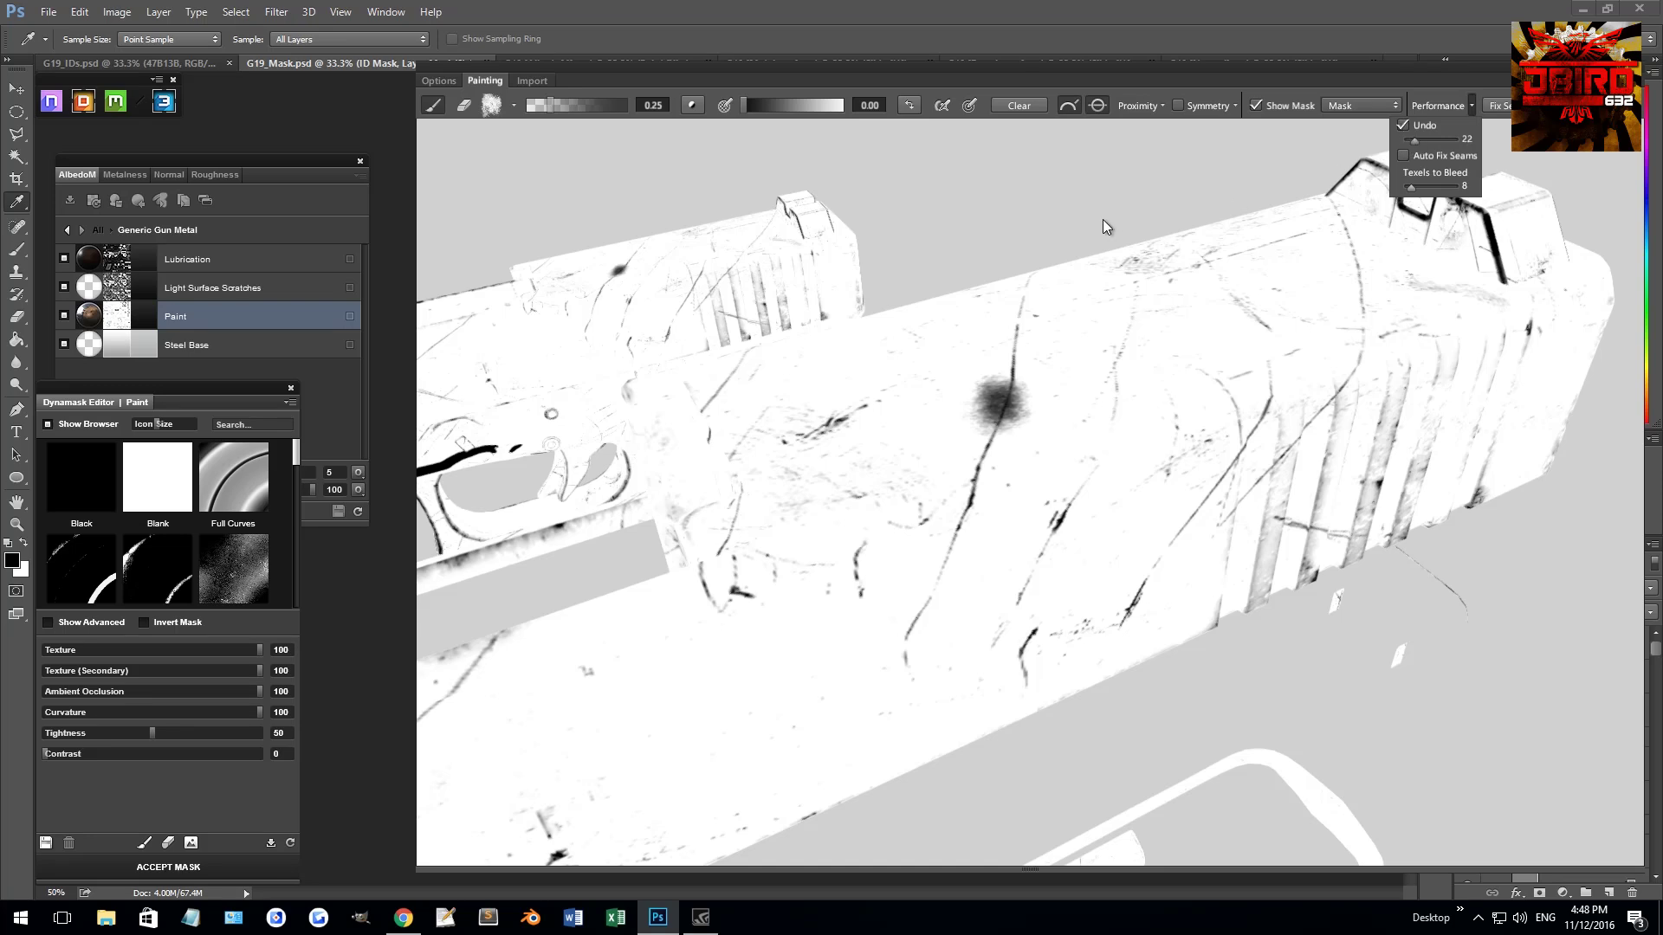
click(1032, 192)
- Set the brush value to 1.00, paint out the dark spot and fade the long scratch at 0.11 opacity
key(m)
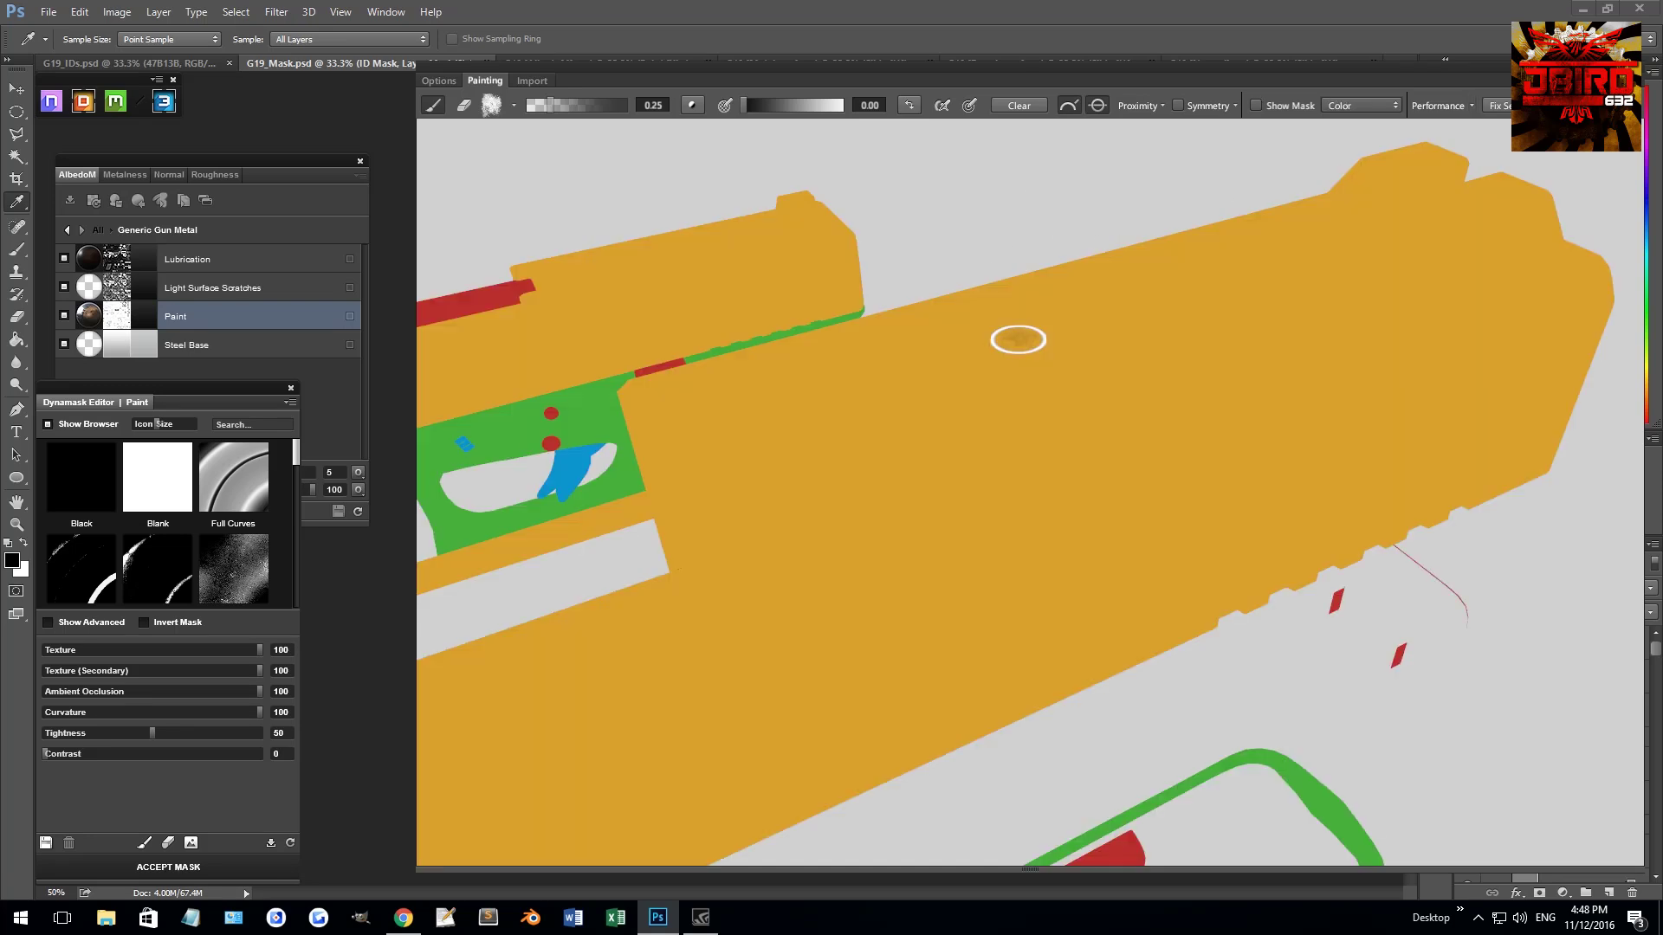
mouse_move(996, 394)
mouse_down()
mouse_move(1002, 413)
mouse_move(1014, 402)
mouse_move(994, 433)
mouse_move(1009, 418)
mouse_up()
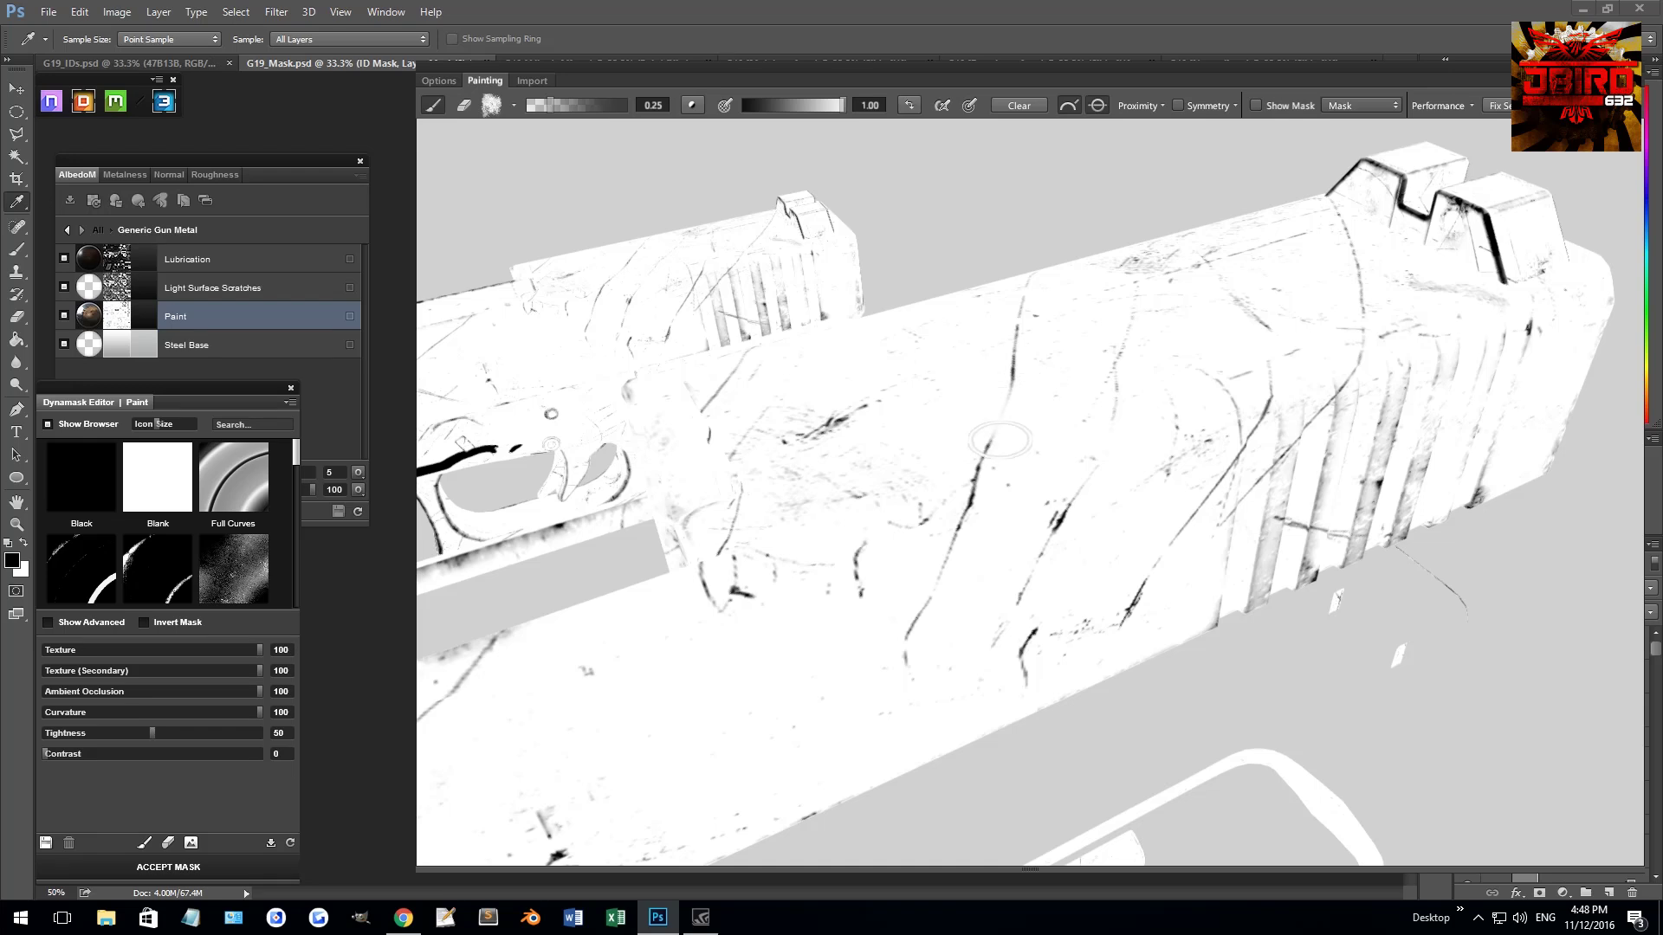
click(538, 108)
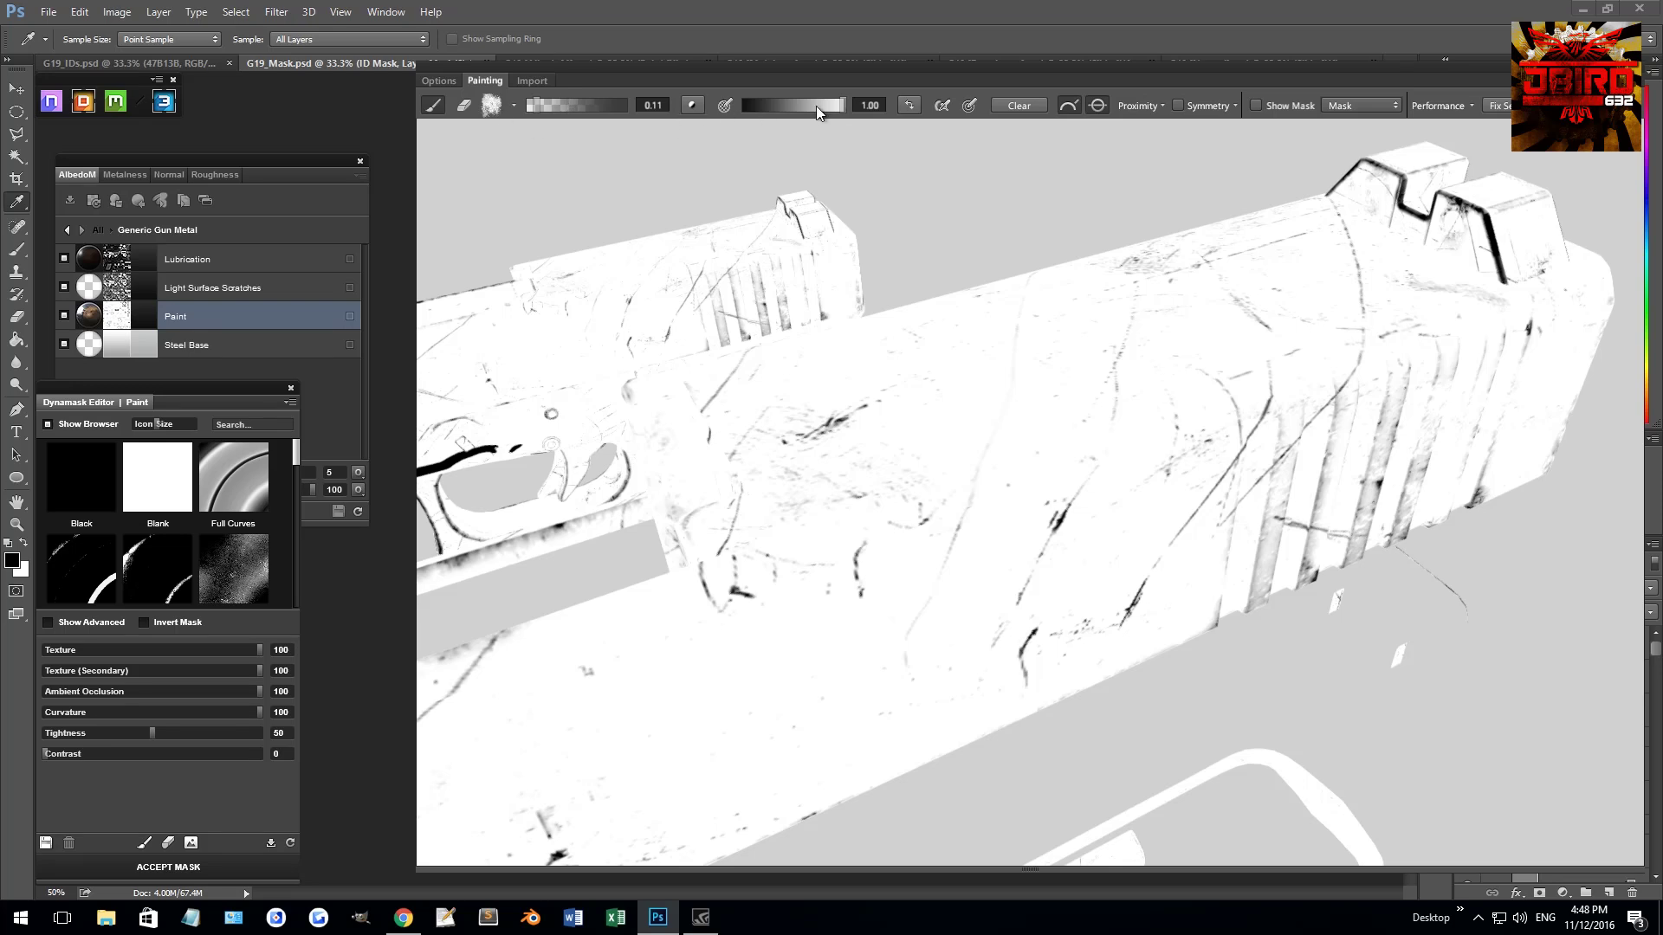
- Increase the brush spacing and fade the dark marks on the slide's side ahead of the rear serrations
click(491, 106)
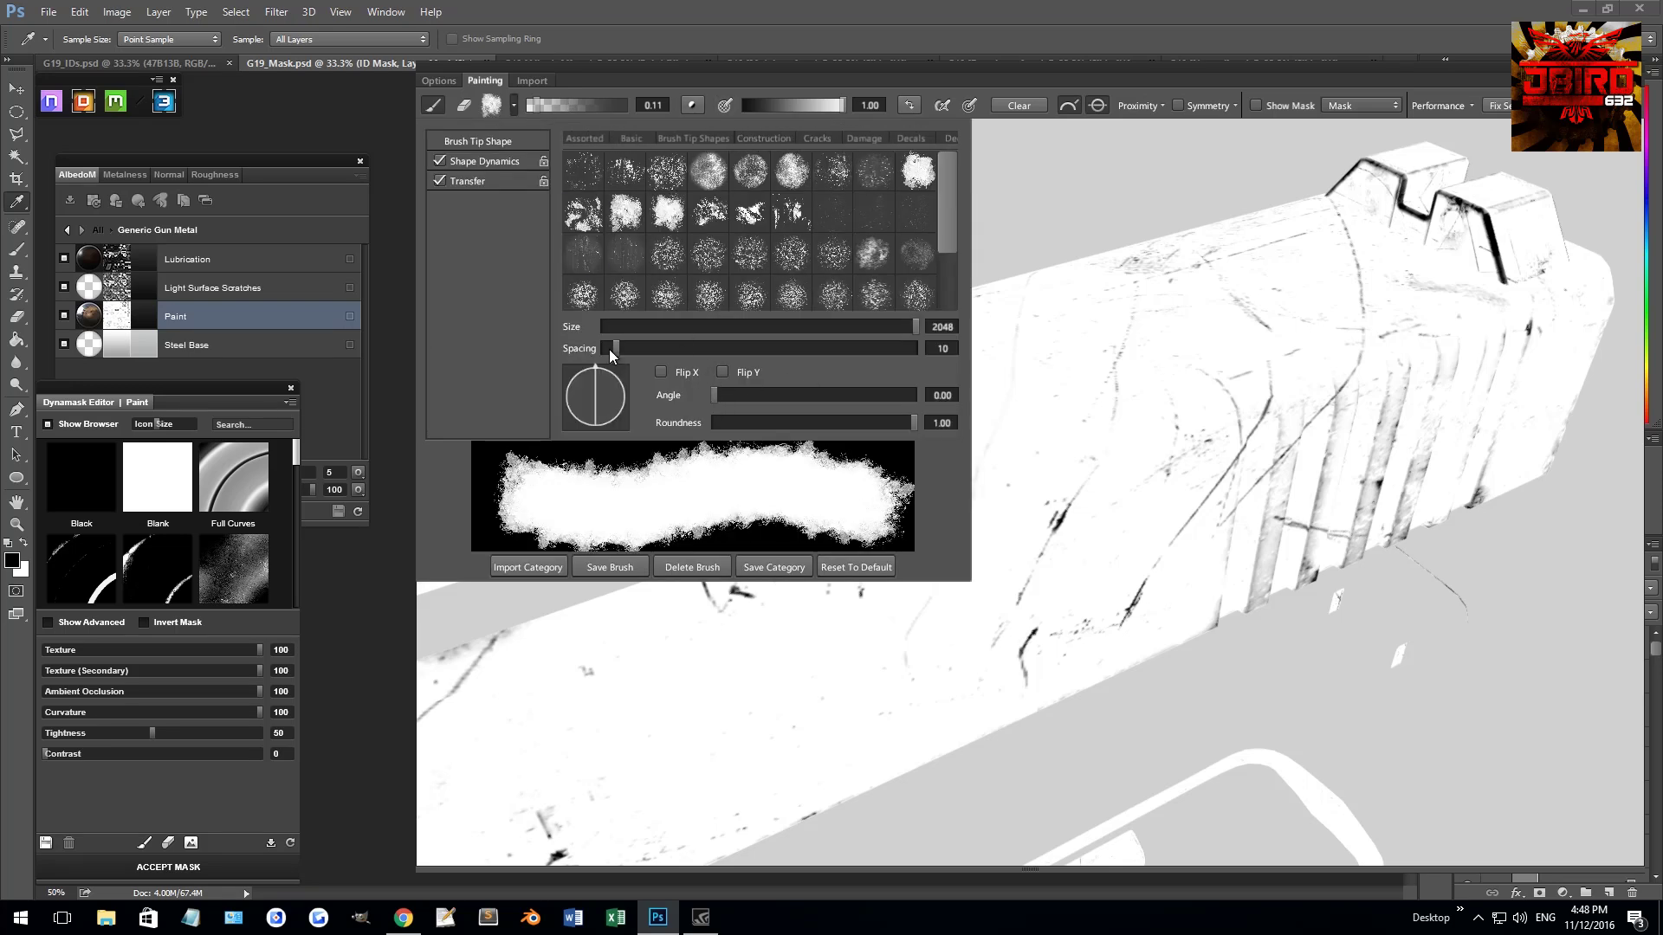
drag(615, 350, 670, 353)
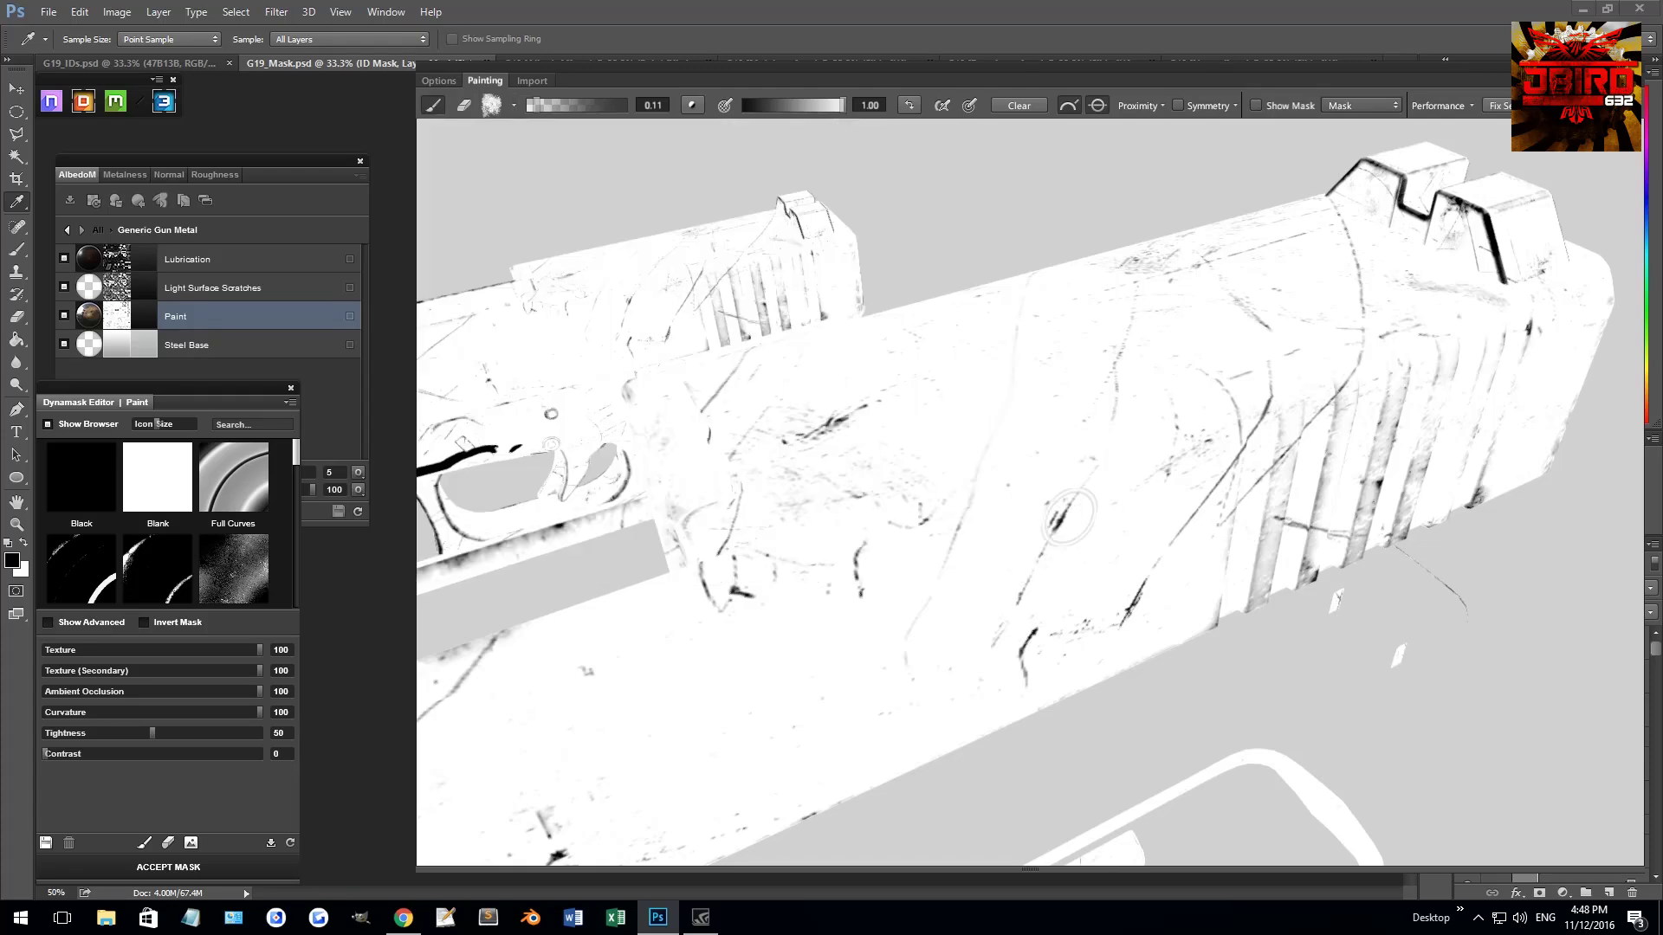
drag(1069, 528, 1063, 275)
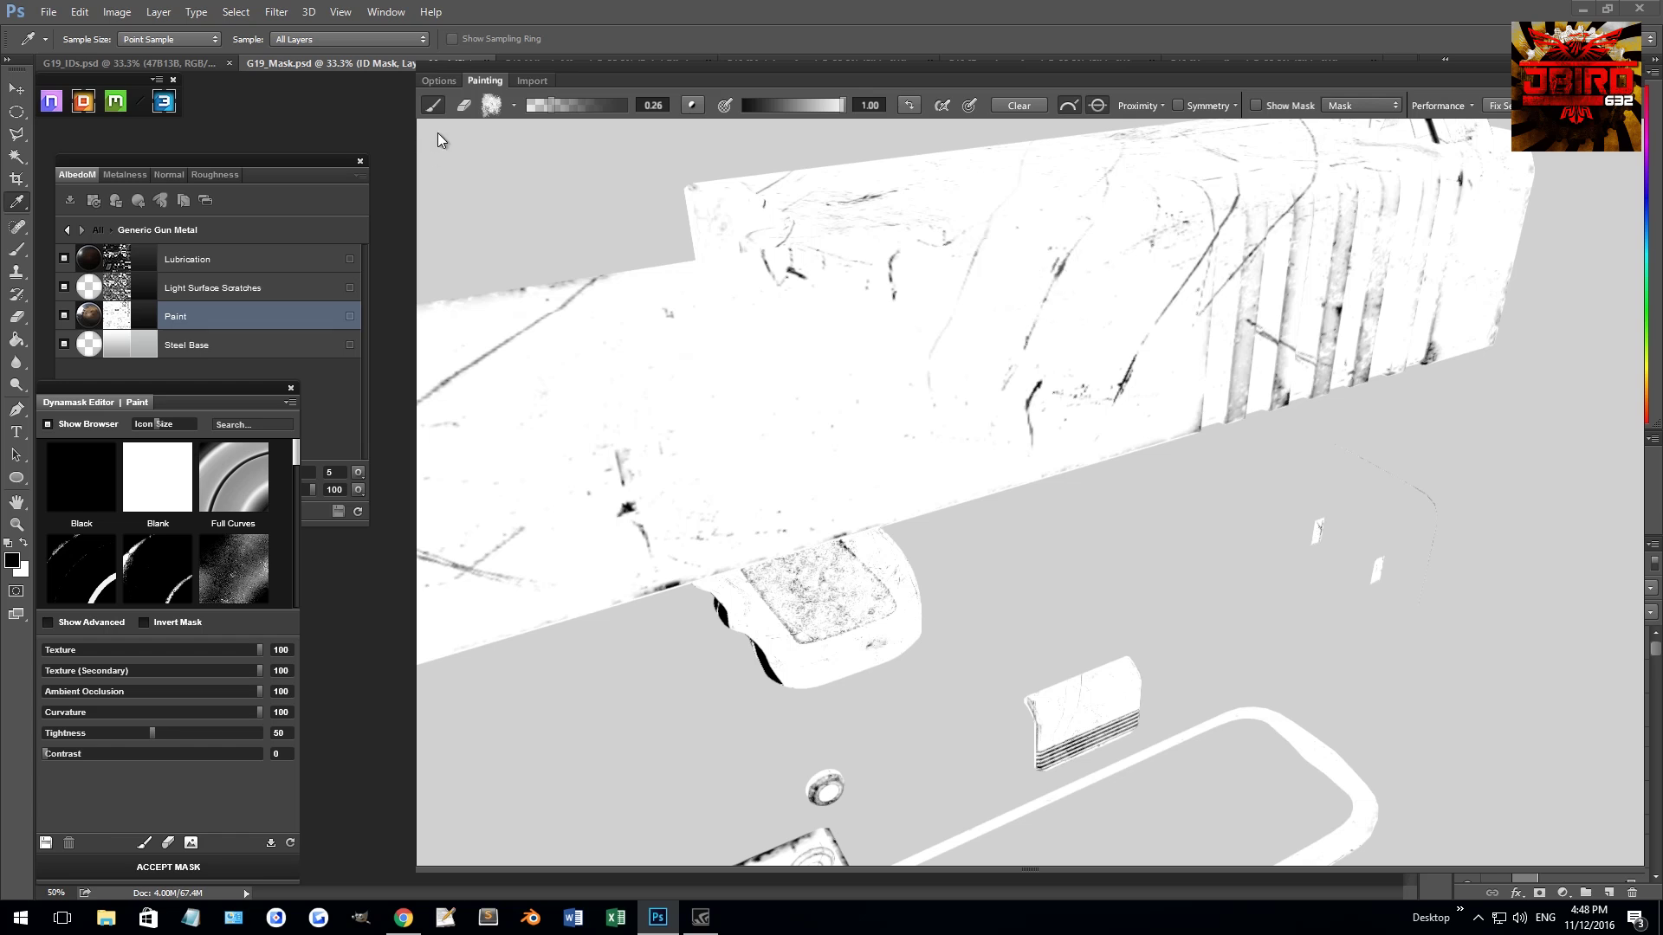
- Raise the brush opacity to 0.71 and paint out the long scratches ahead of and across the rear serrations
drag(592, 105, 597, 106)
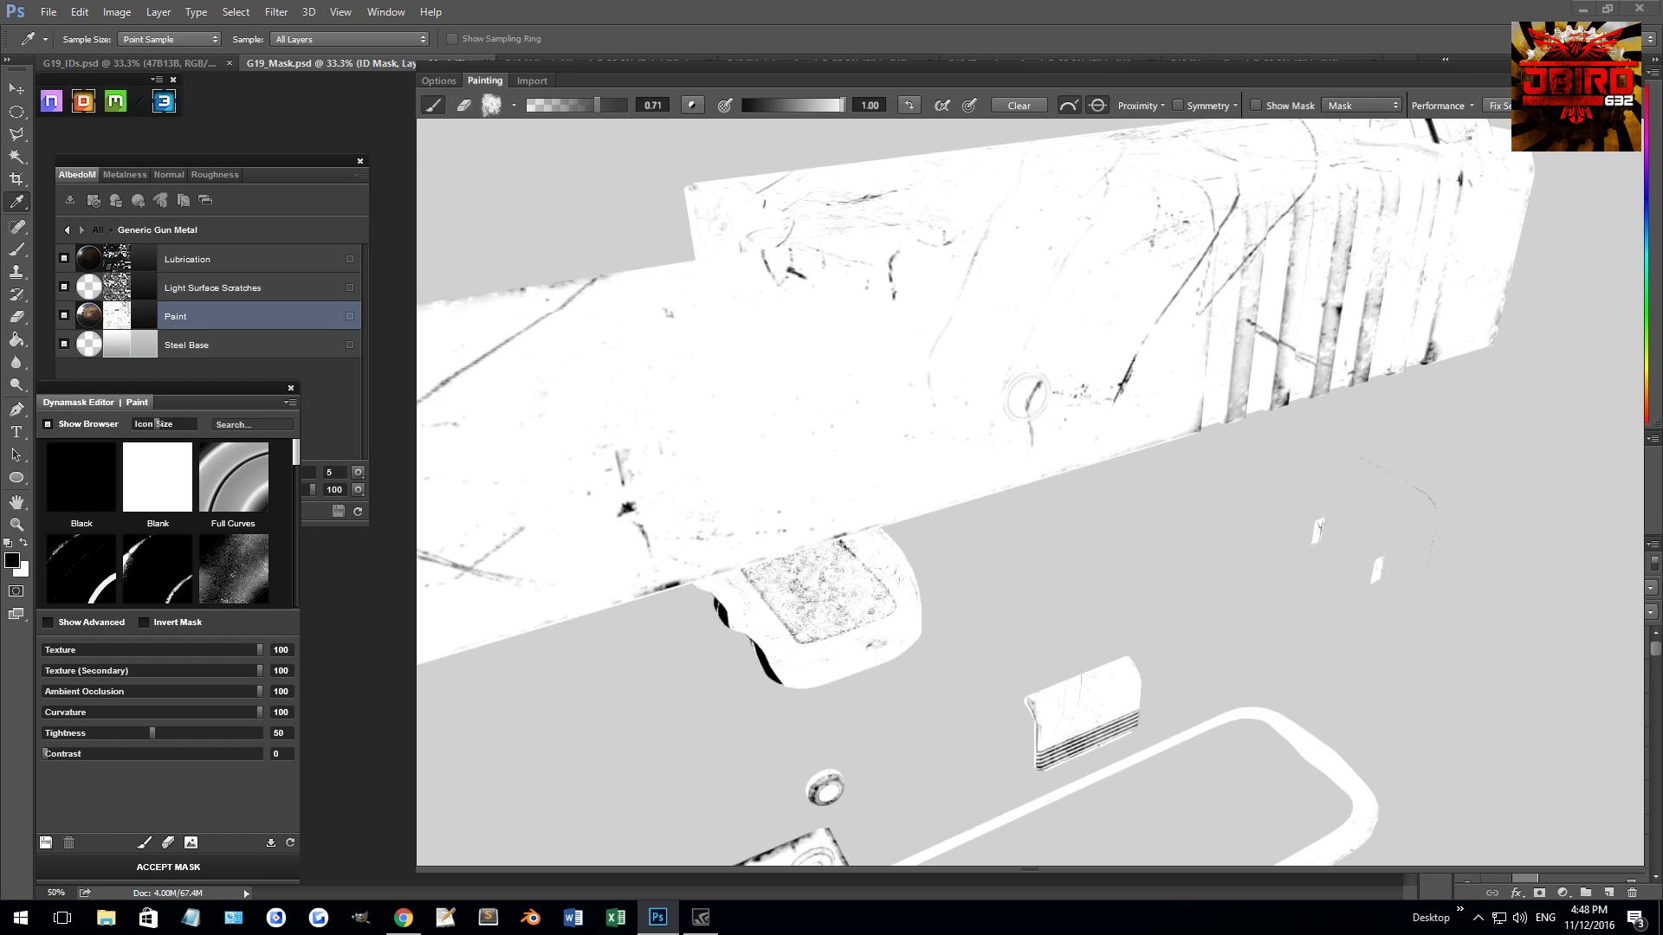
drag(1027, 398, 1004, 375)
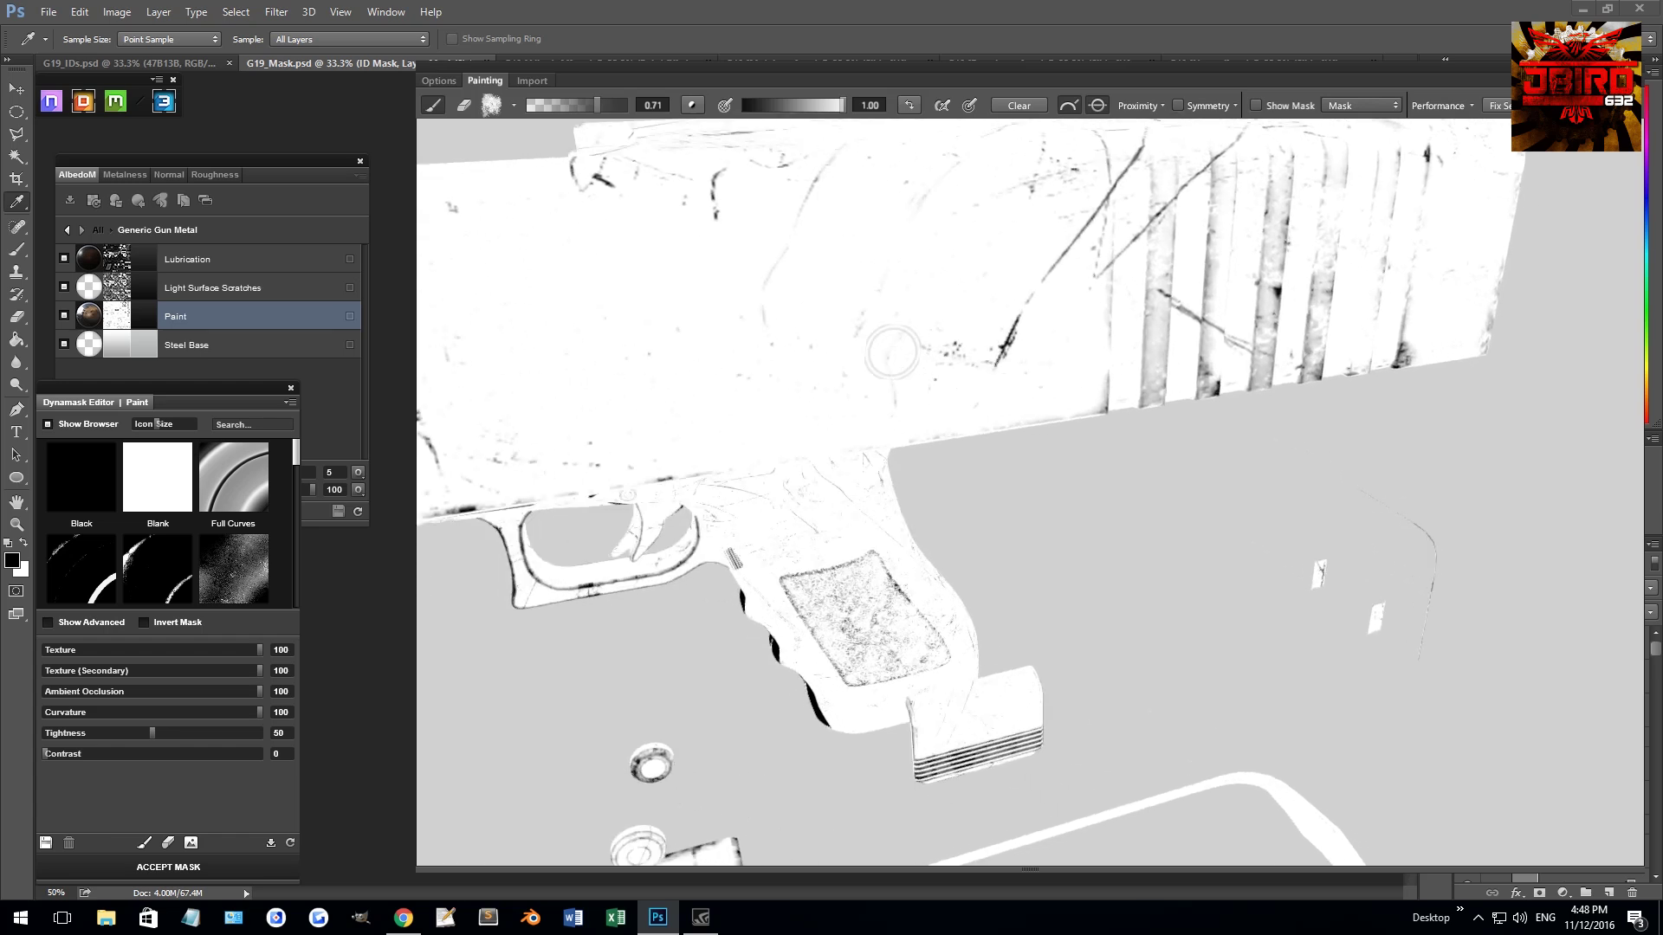
mouse_move(858, 370)
mouse_down()
mouse_move(977, 376)
mouse_move(1026, 292)
mouse_move(1103, 267)
mouse_move(1057, 315)
mouse_move(958, 330)
mouse_move(930, 297)
mouse_move(960, 322)
mouse_move(945, 269)
mouse_move(929, 402)
mouse_move(927, 250)
mouse_move(881, 410)
mouse_move(940, 318)
mouse_move(922, 310)
mouse_move(980, 286)
mouse_up()
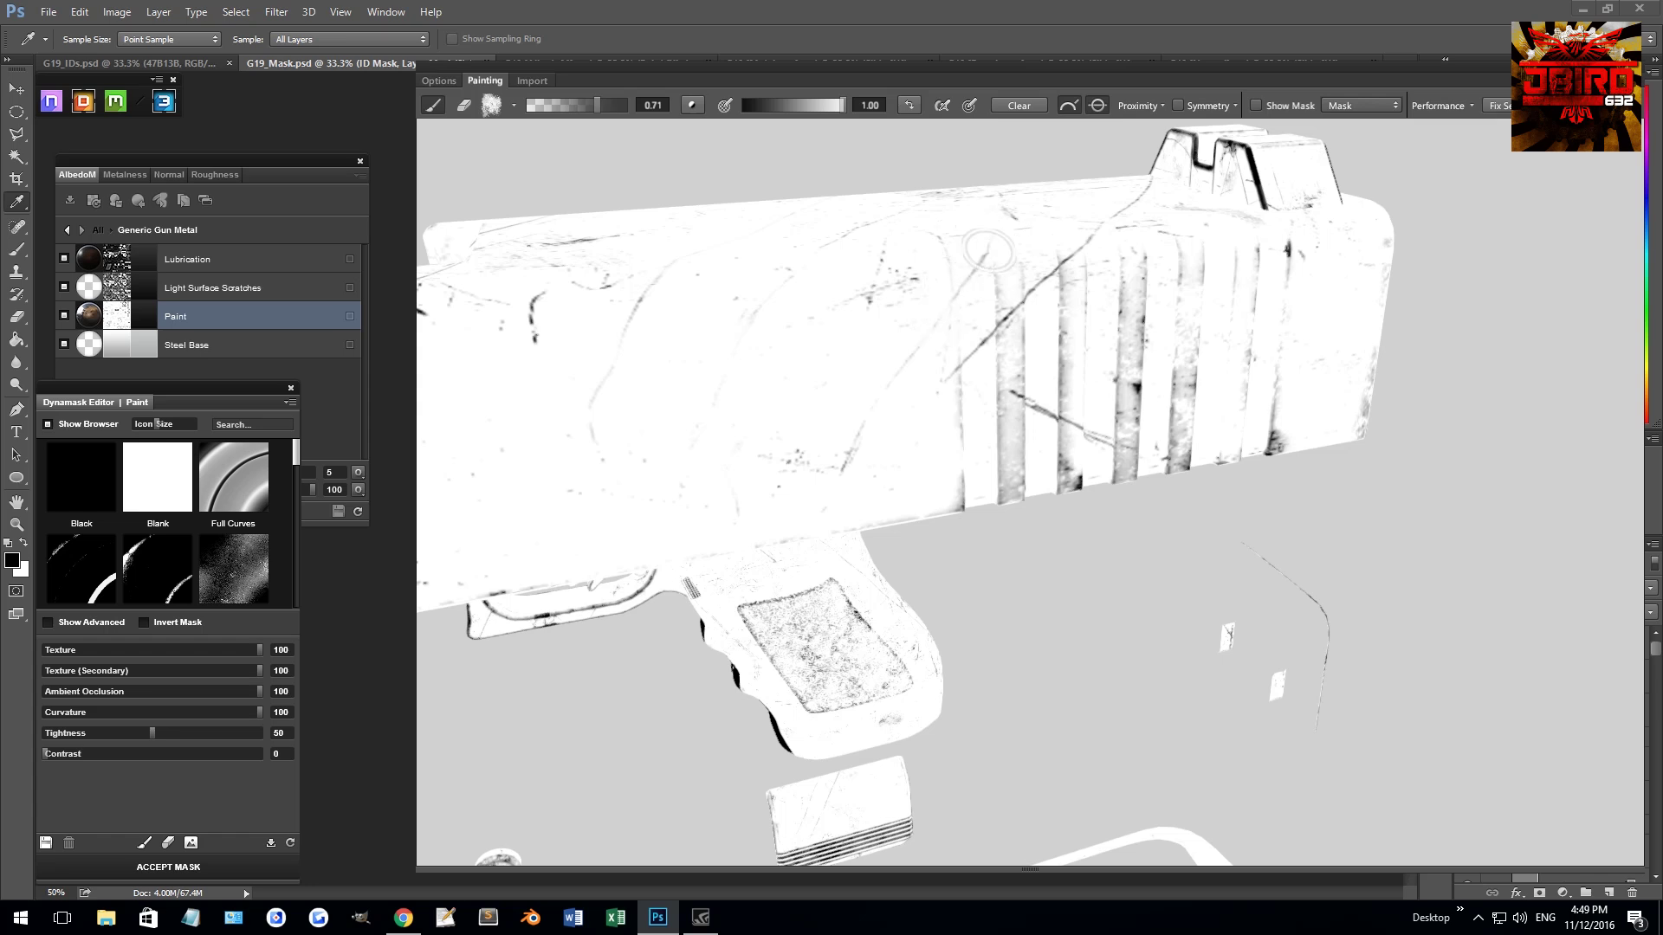
mouse_move(1080, 224)
mouse_down()
mouse_move(987, 335)
mouse_move(1016, 273)
mouse_move(1008, 361)
mouse_move(989, 353)
mouse_move(1083, 399)
mouse_move(866, 329)
mouse_up()
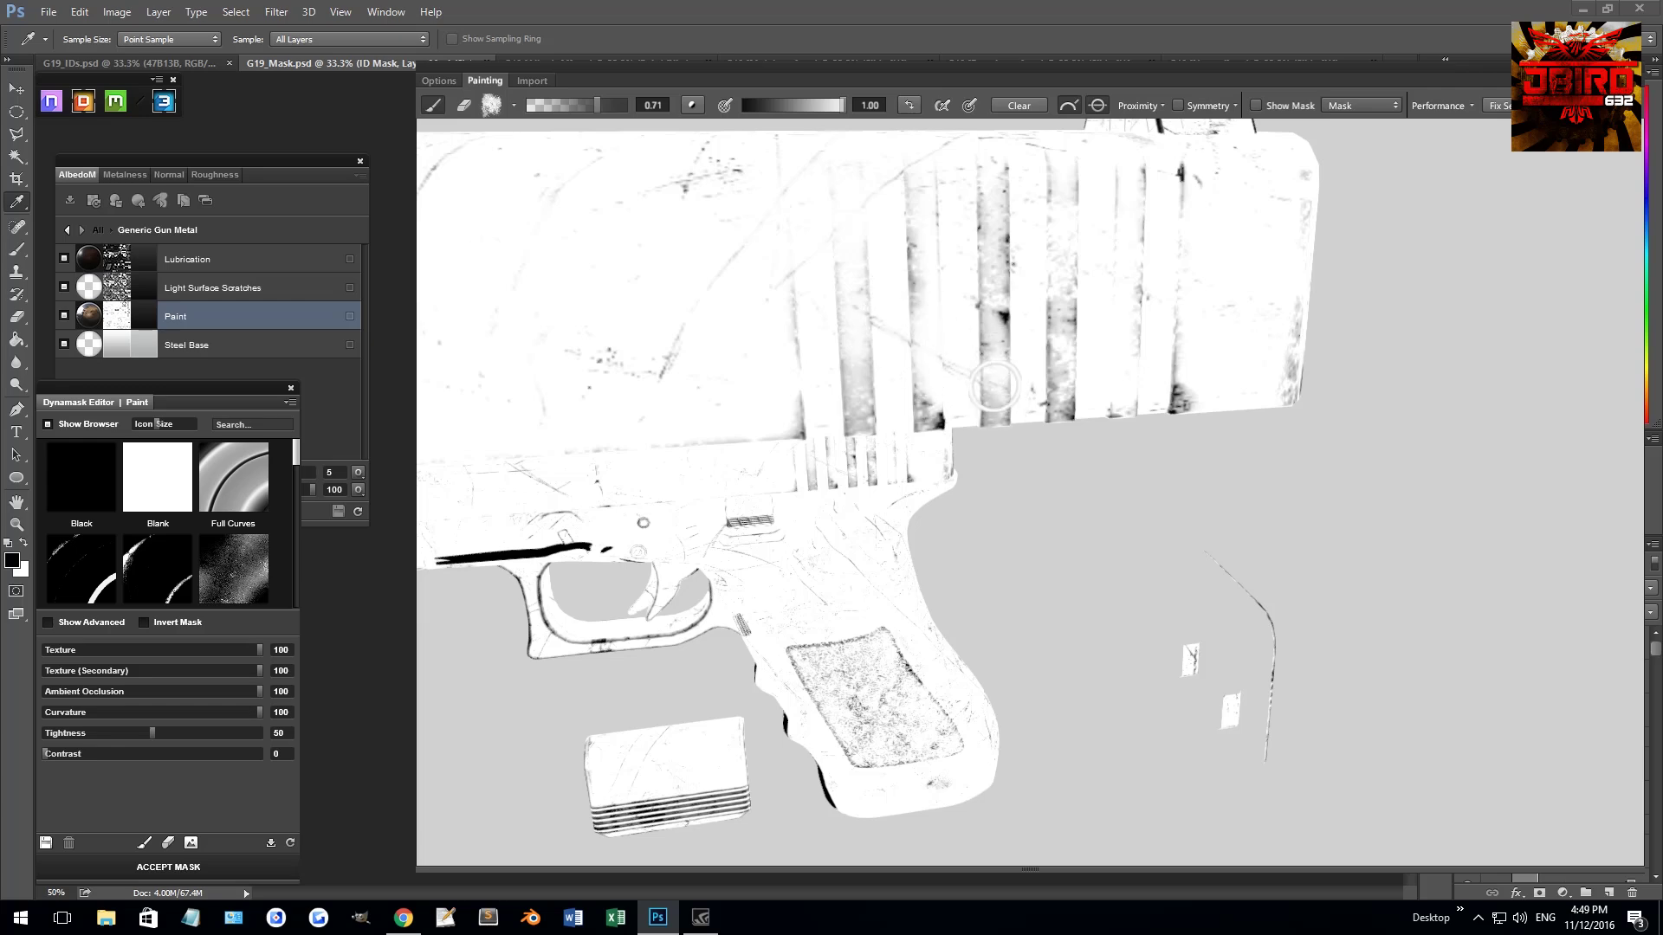
mouse_move(1063, 406)
mouse_down()
mouse_move(998, 468)
mouse_move(1190, 595)
mouse_move(1077, 427)
mouse_move(1022, 530)
mouse_up()
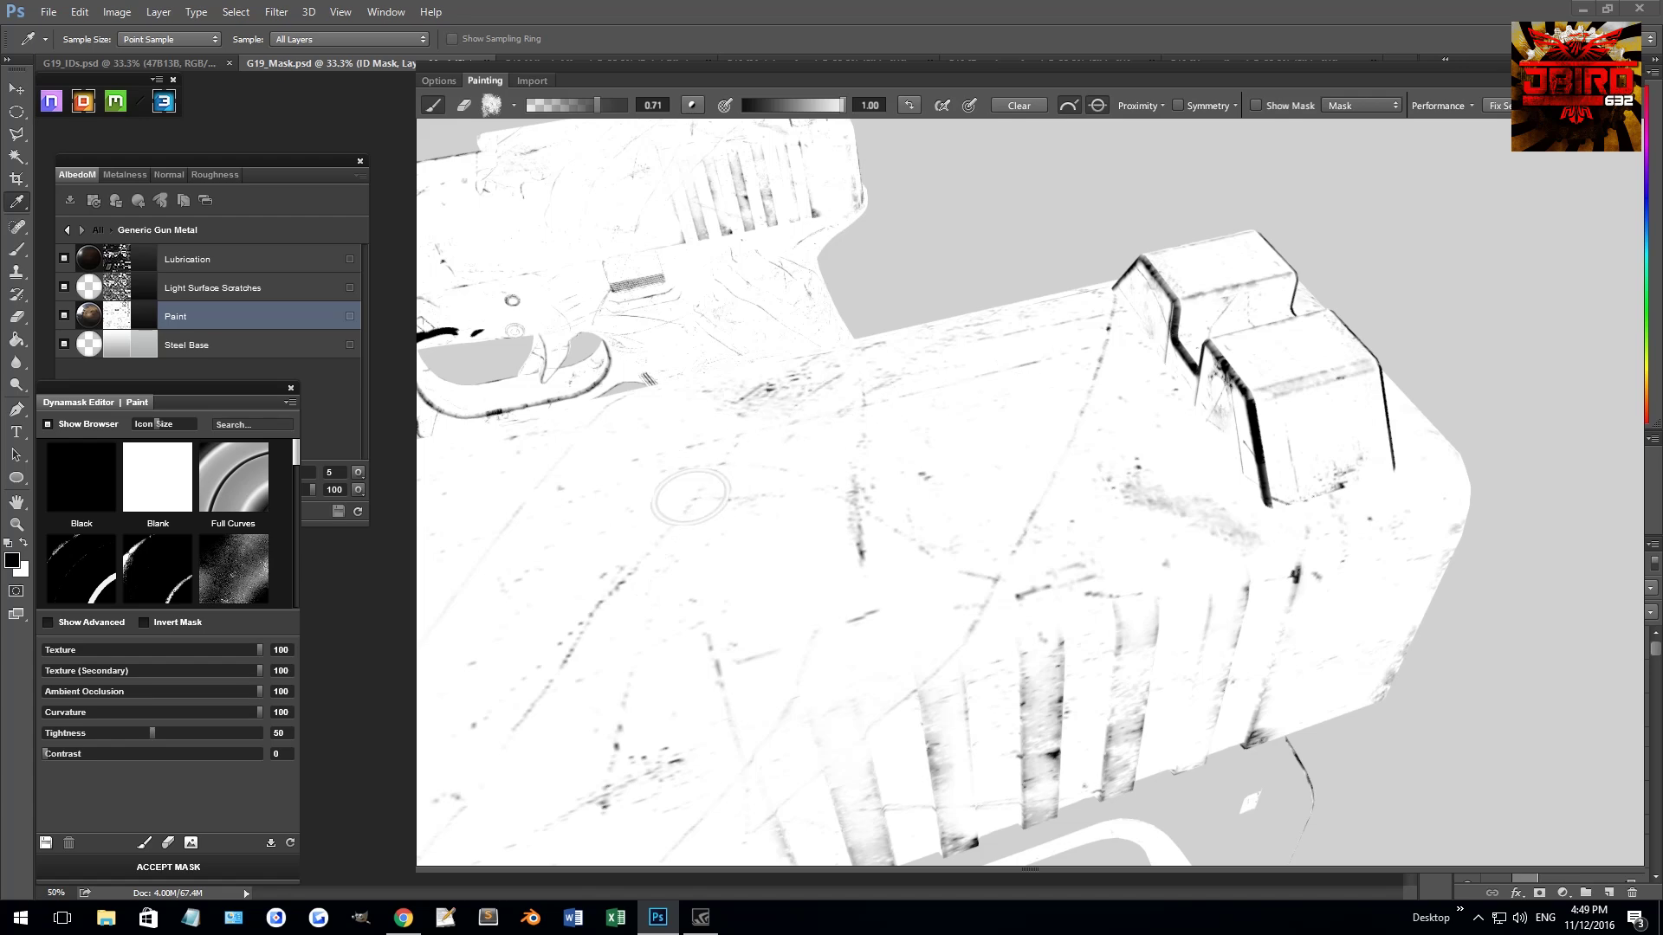
- Fade the long straight and curved scratches on the forward part of the slide, from the ejection port towards the muzzle
mouse_move(595, 565)
mouse_down()
mouse_move(867, 587)
mouse_move(892, 559)
mouse_up()
scroll(1165, 478, up, 3)
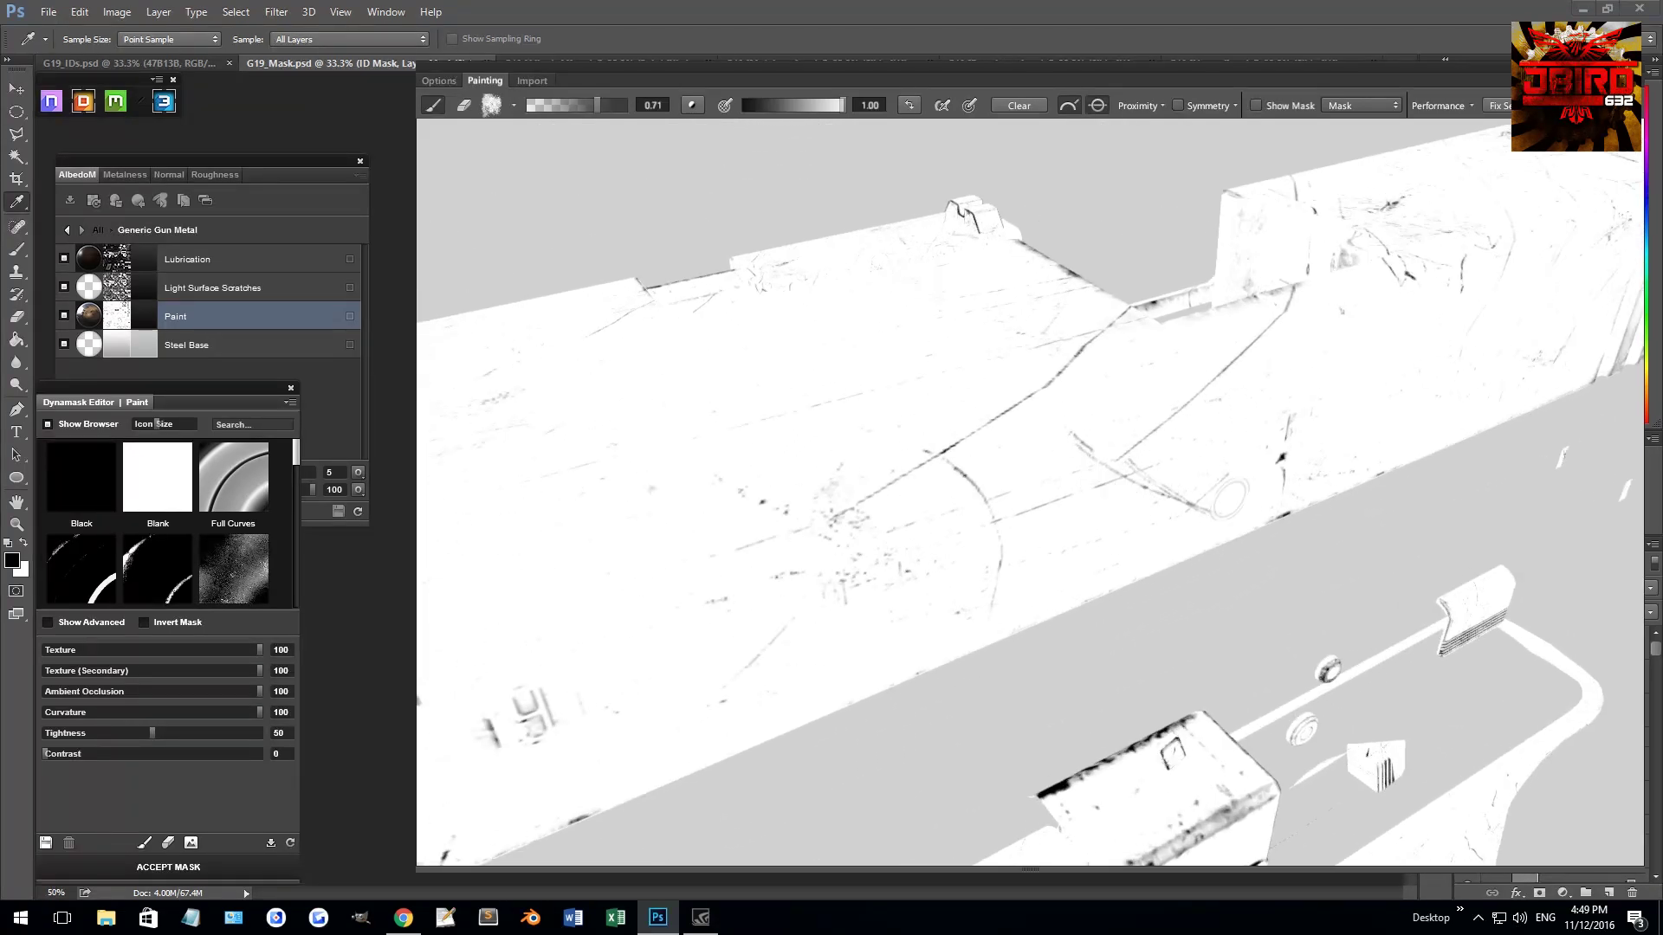
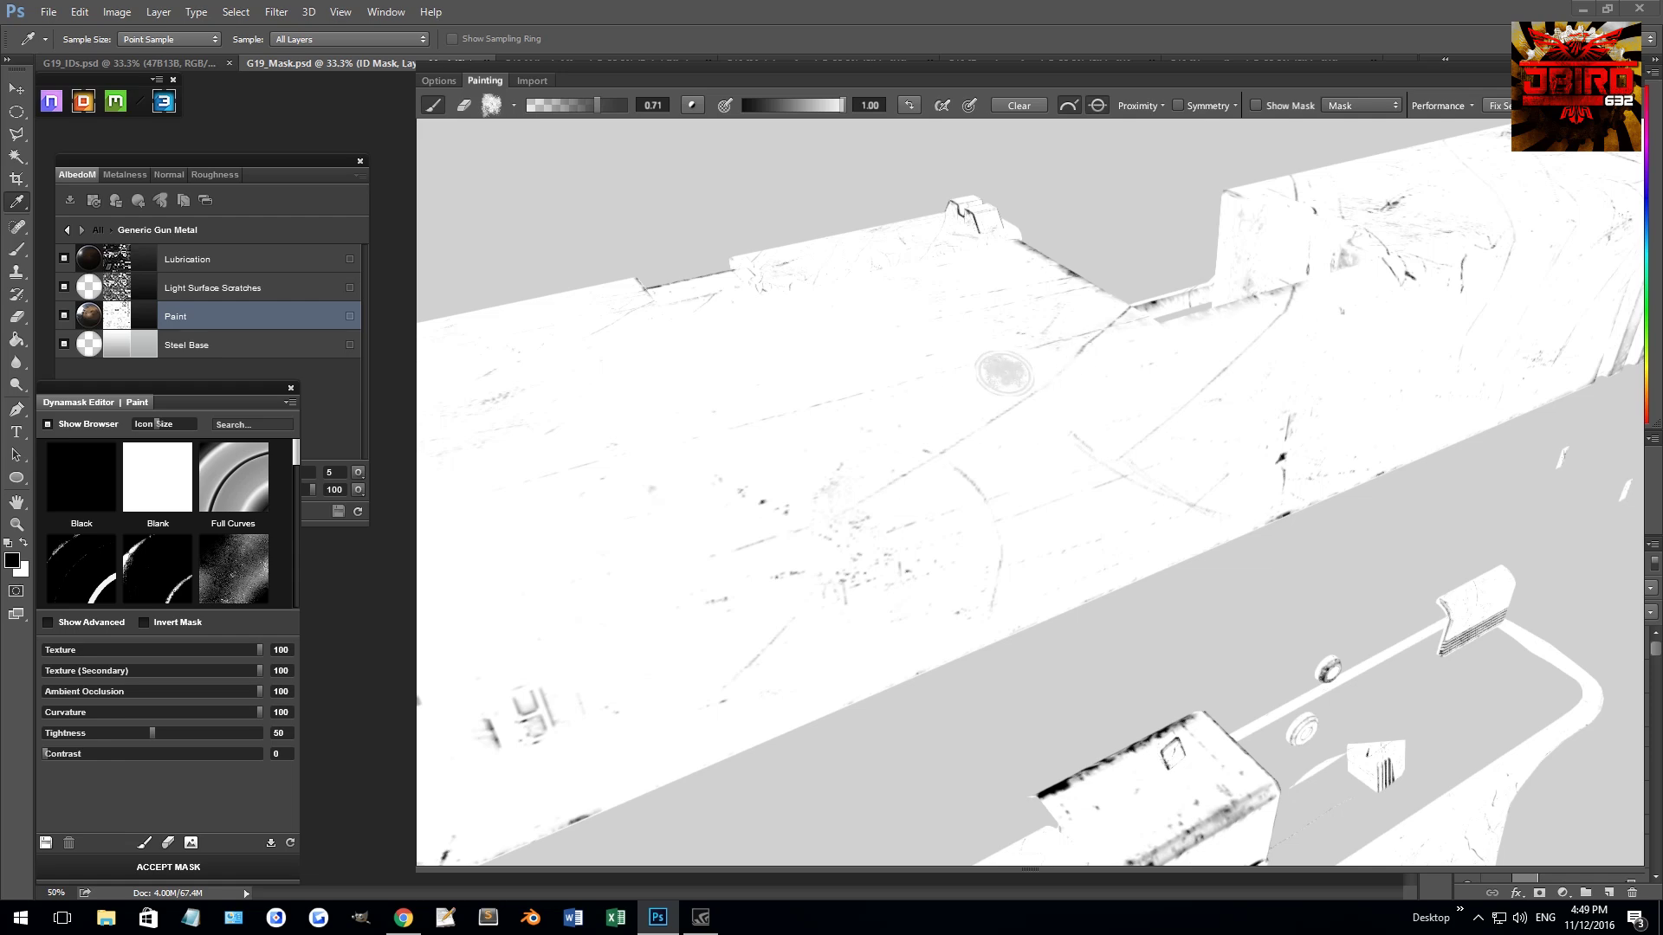
scroll(1000, 377, down, 5)
drag(1024, 397, 964, 442)
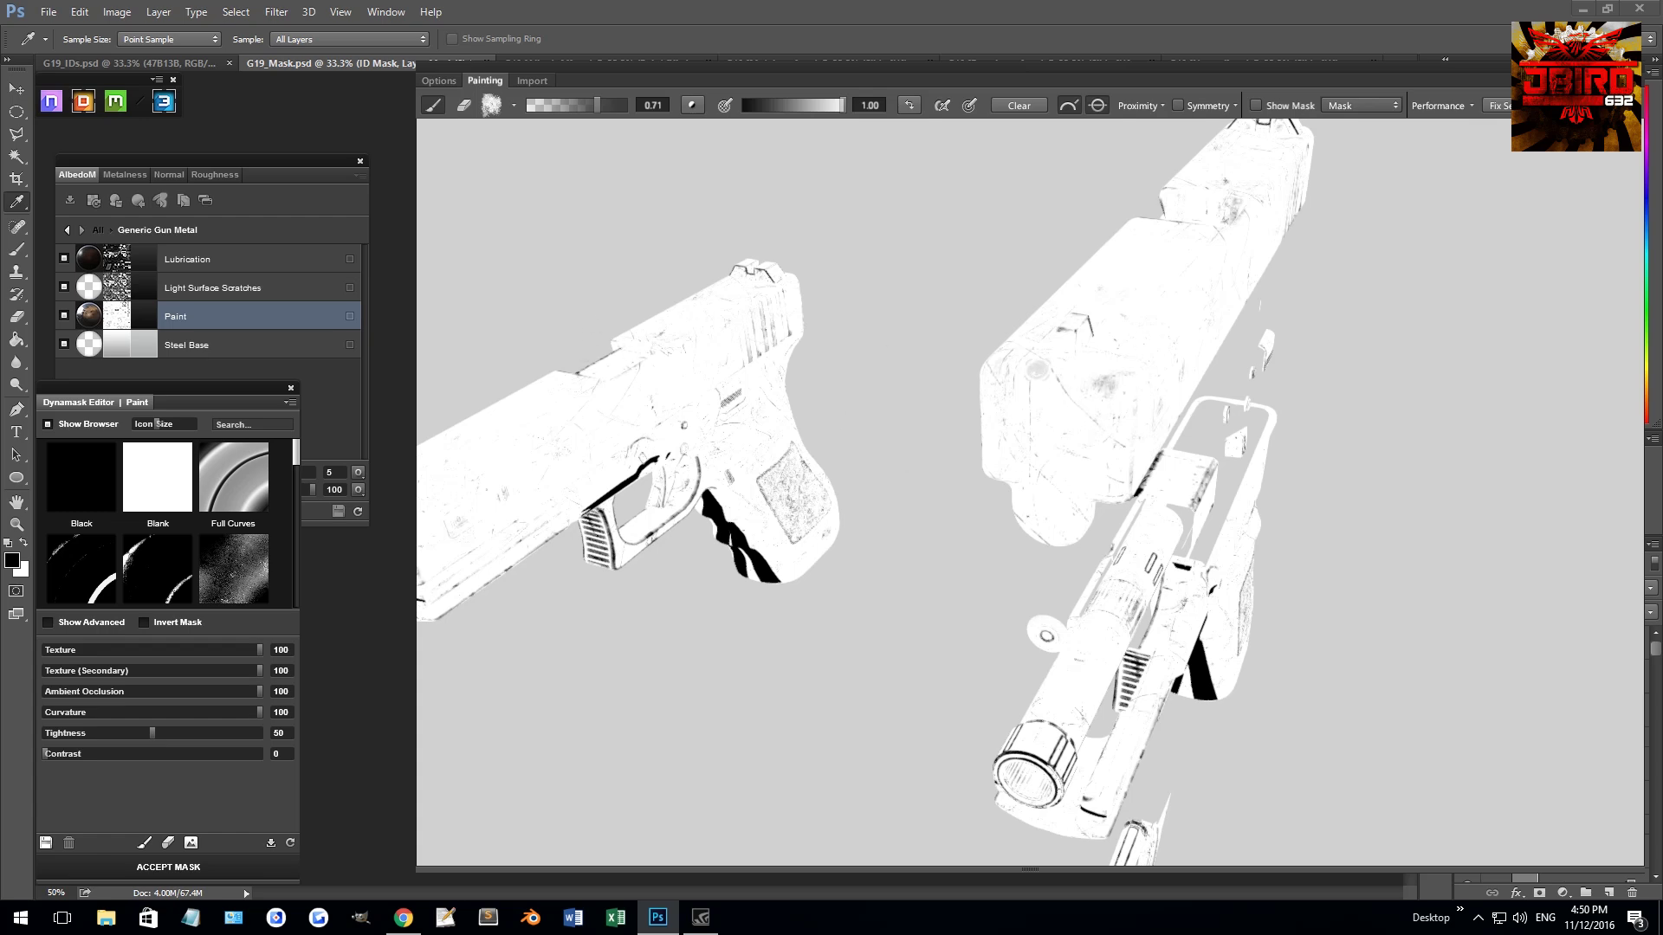
- Set the brush opacity to 0.91 and paint out the scratches on the slide's front end, top and muzzle face
scroll(1061, 394, up, 3)
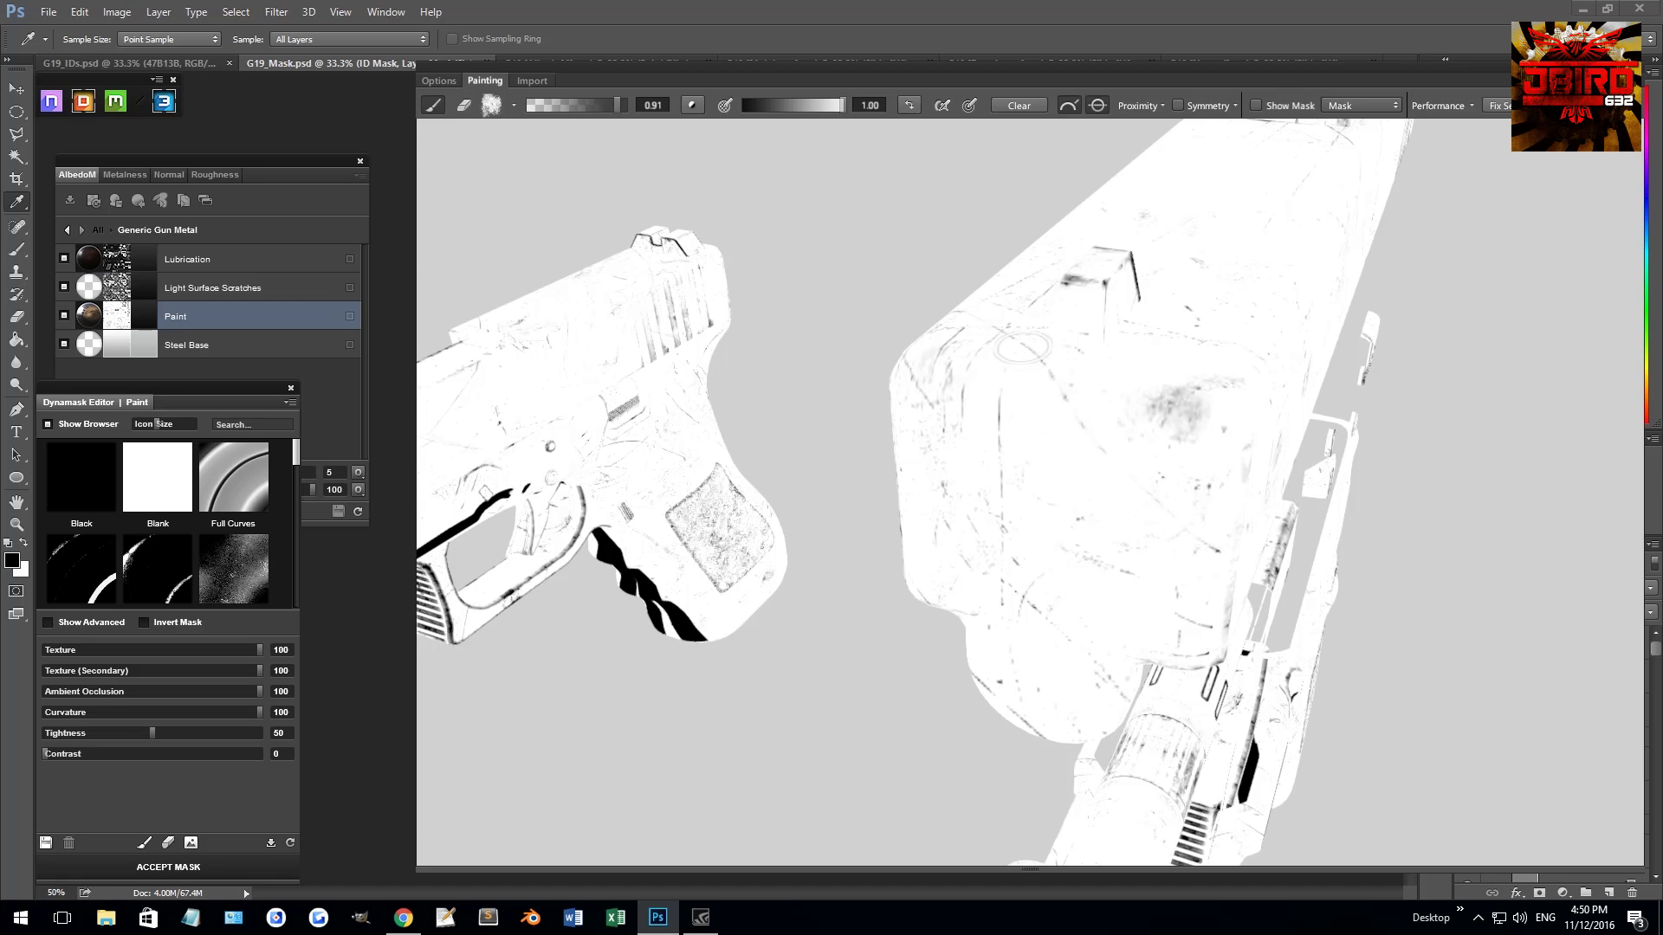
drag(1045, 388, 1054, 423)
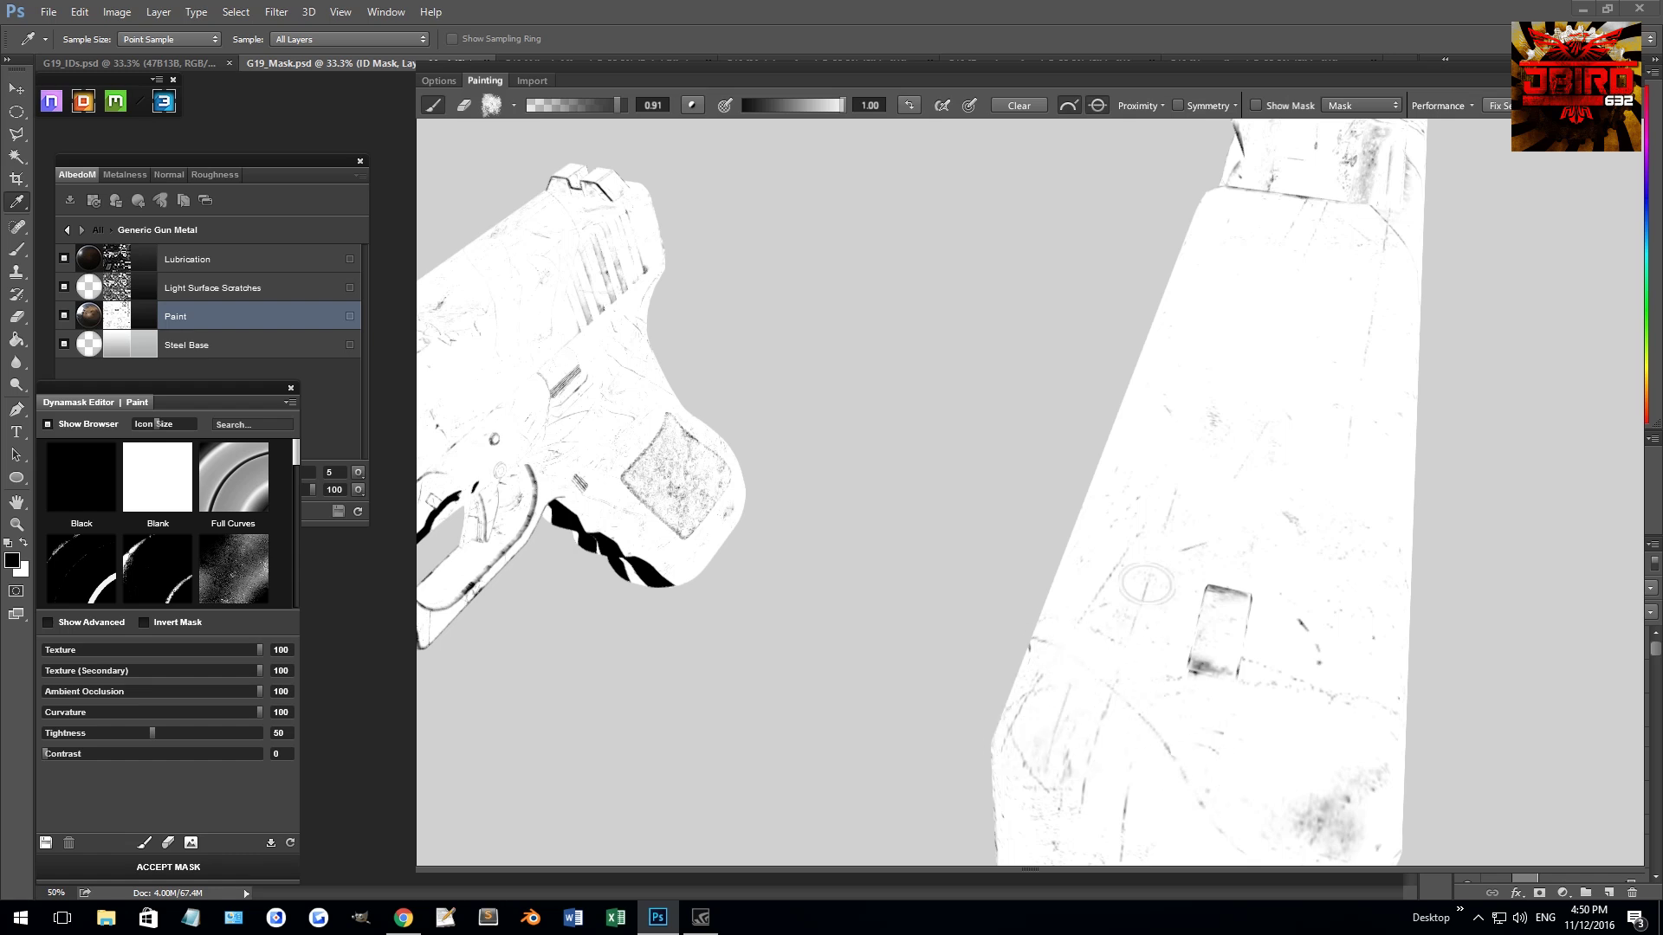
drag(1127, 634, 1146, 509)
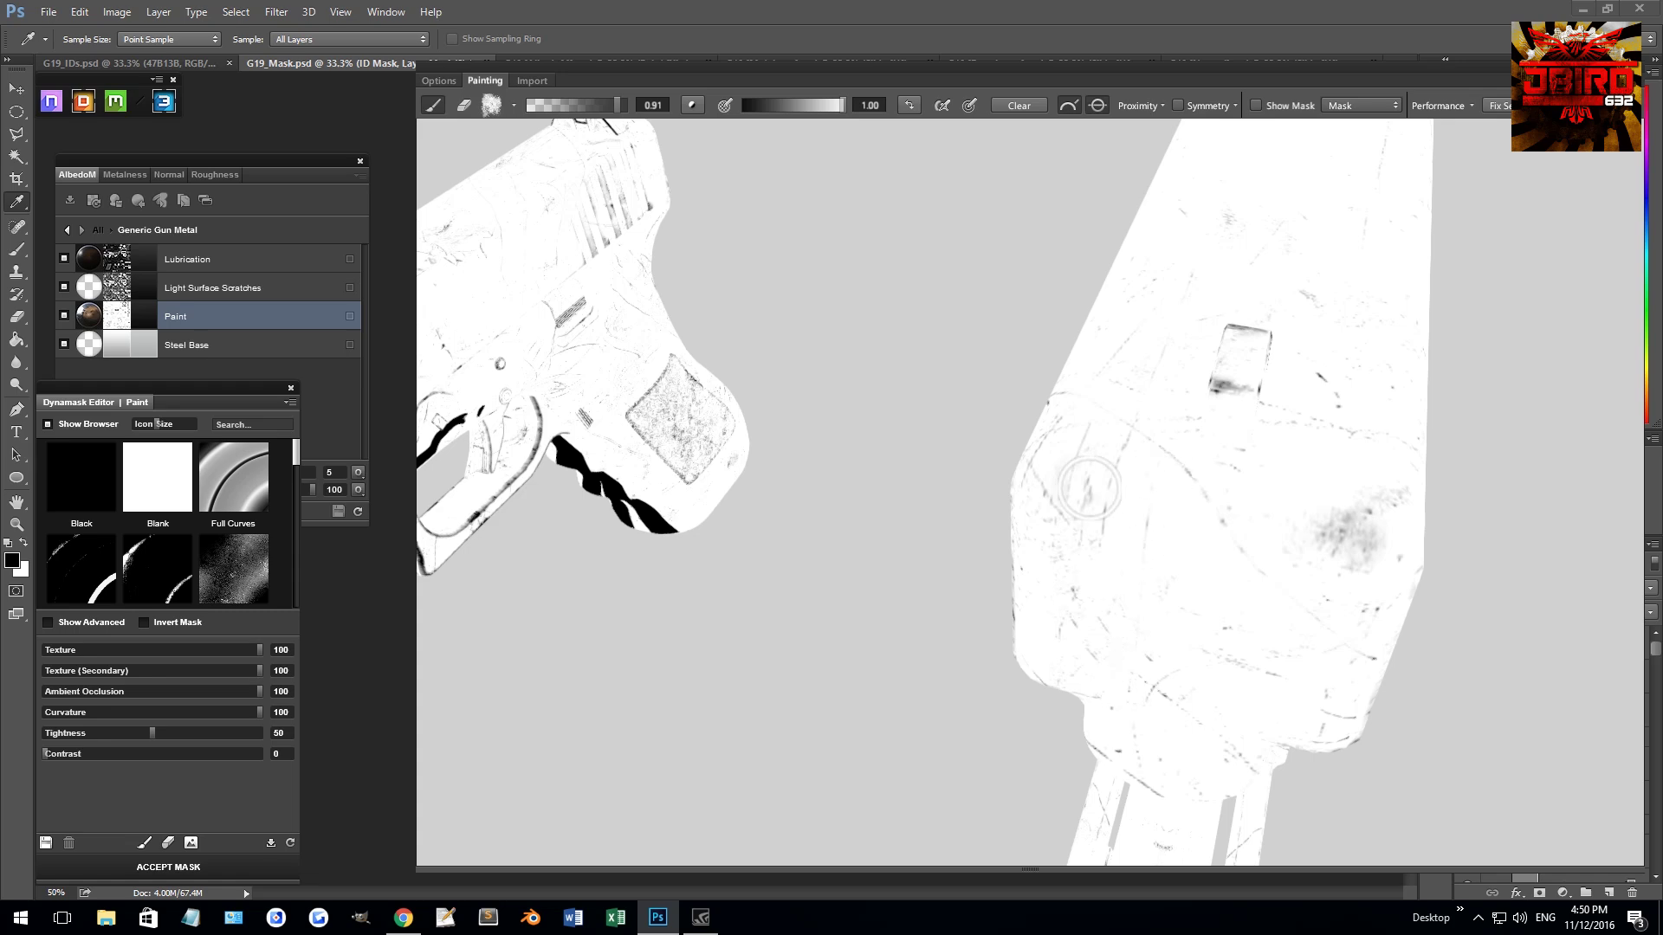
mouse_move(1126, 578)
mouse_down()
mouse_move(1177, 519)
mouse_move(1003, 434)
mouse_up()
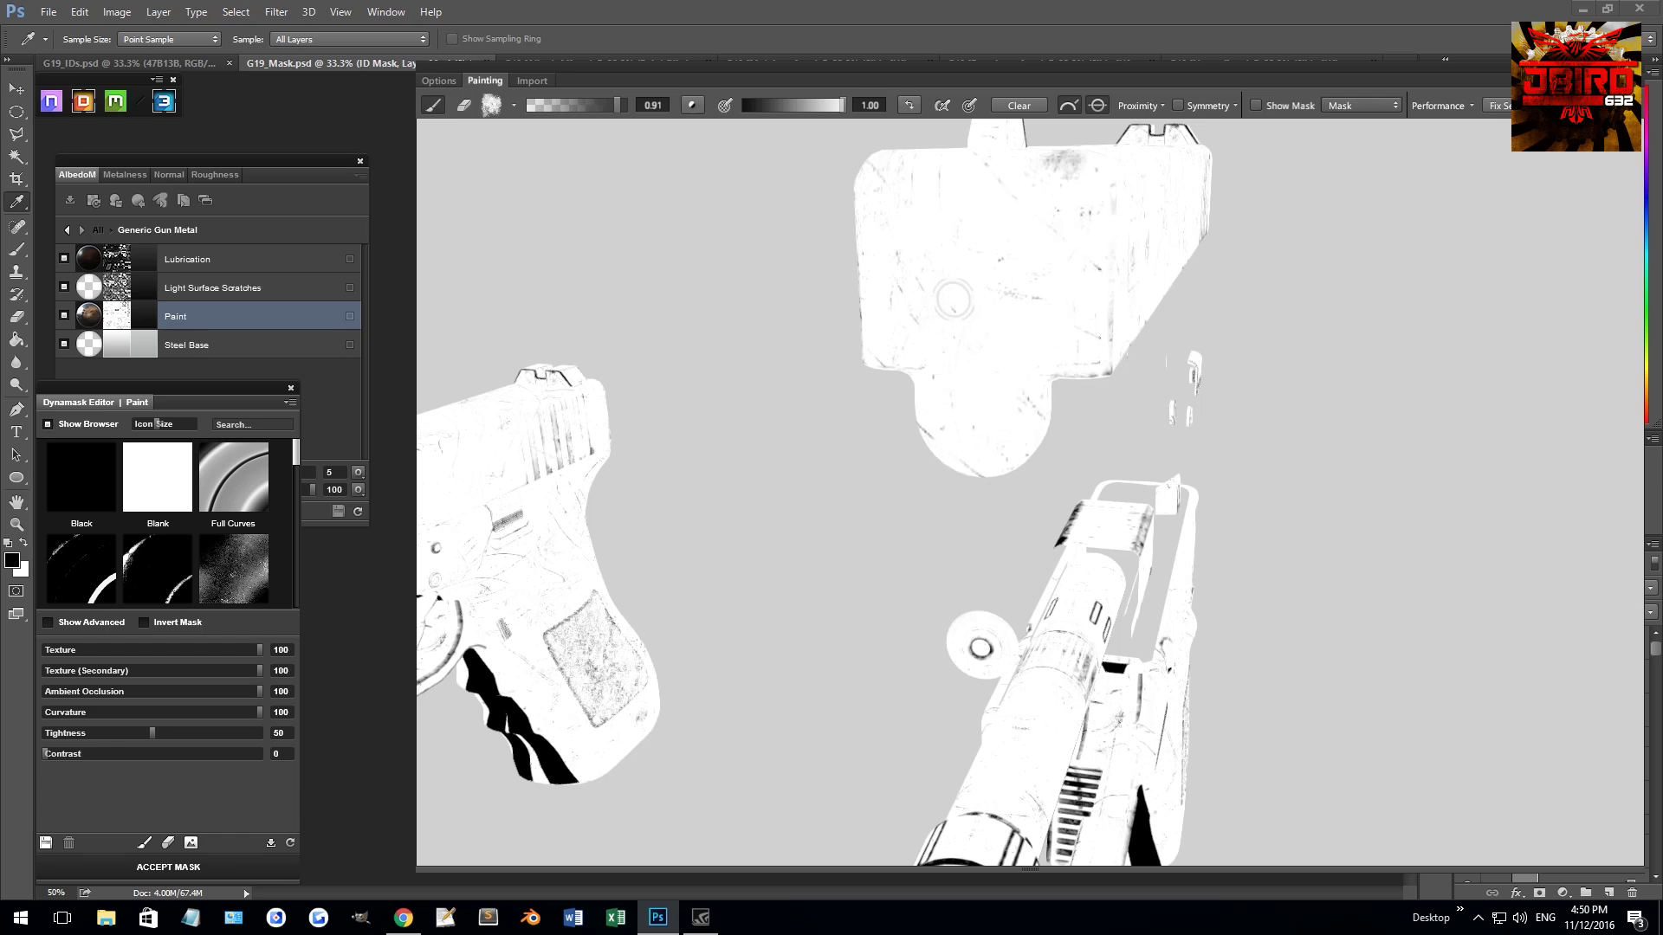
mouse_move(895, 285)
mouse_down()
mouse_move(979, 336)
mouse_move(1109, 297)
mouse_move(909, 468)
mouse_up()
- Paint out the scratches along the slide's opposite side, from the muzzle past the ejection port to the rear serrations
scroll(977, 357, up, 3)
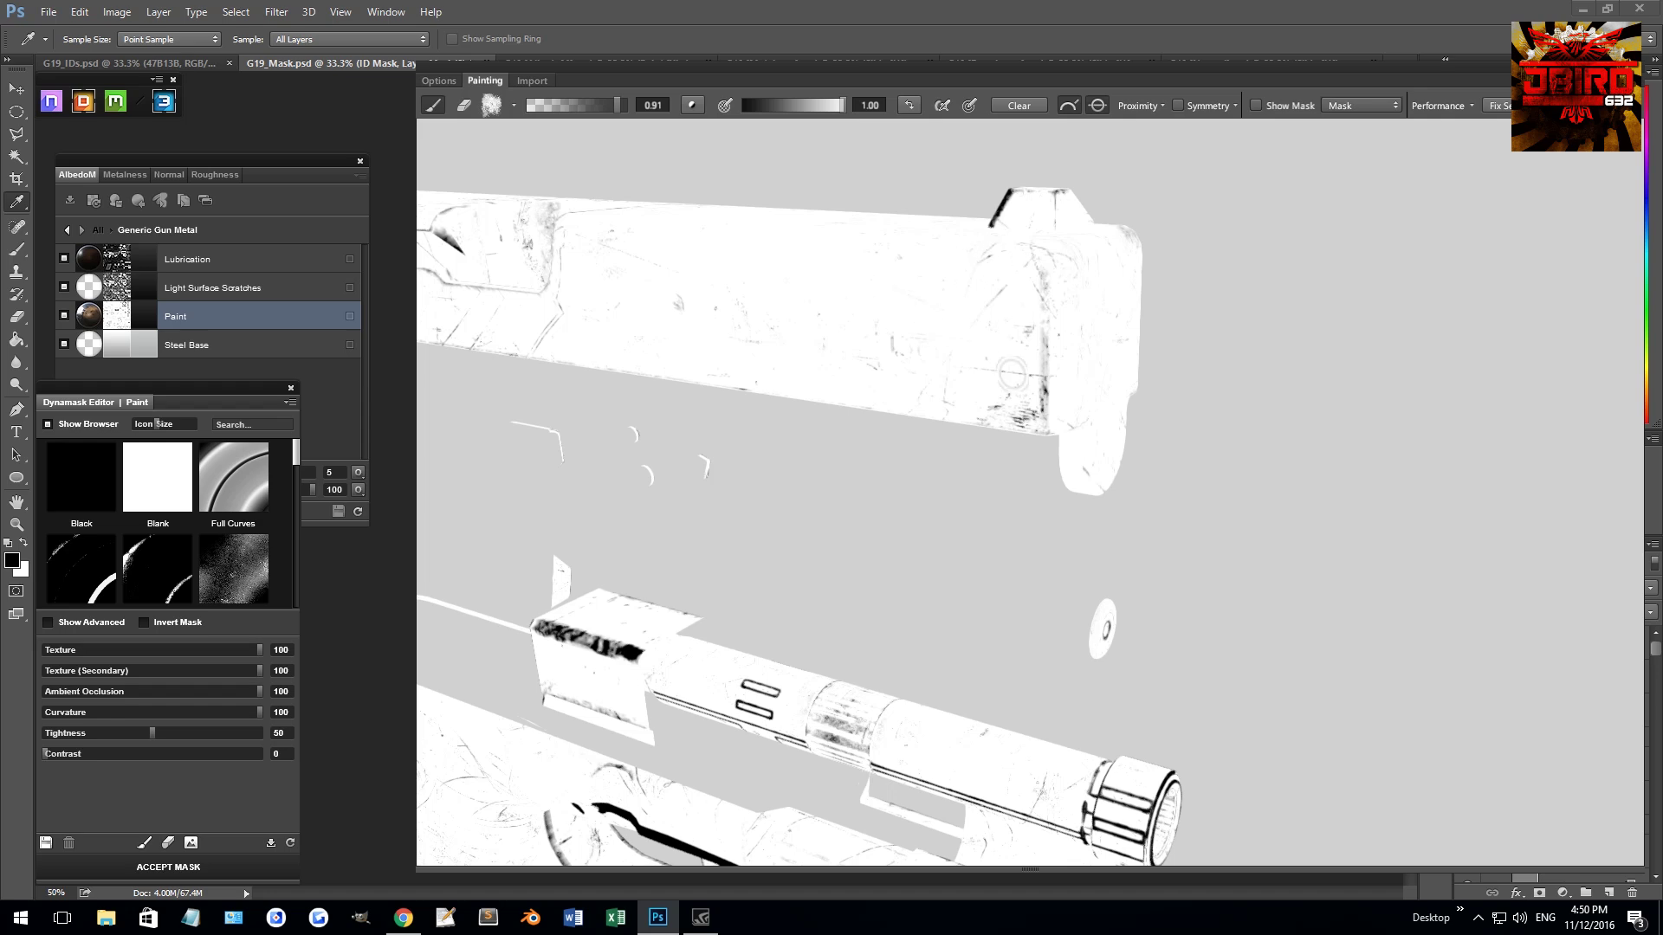
drag(763, 355, 982, 394)
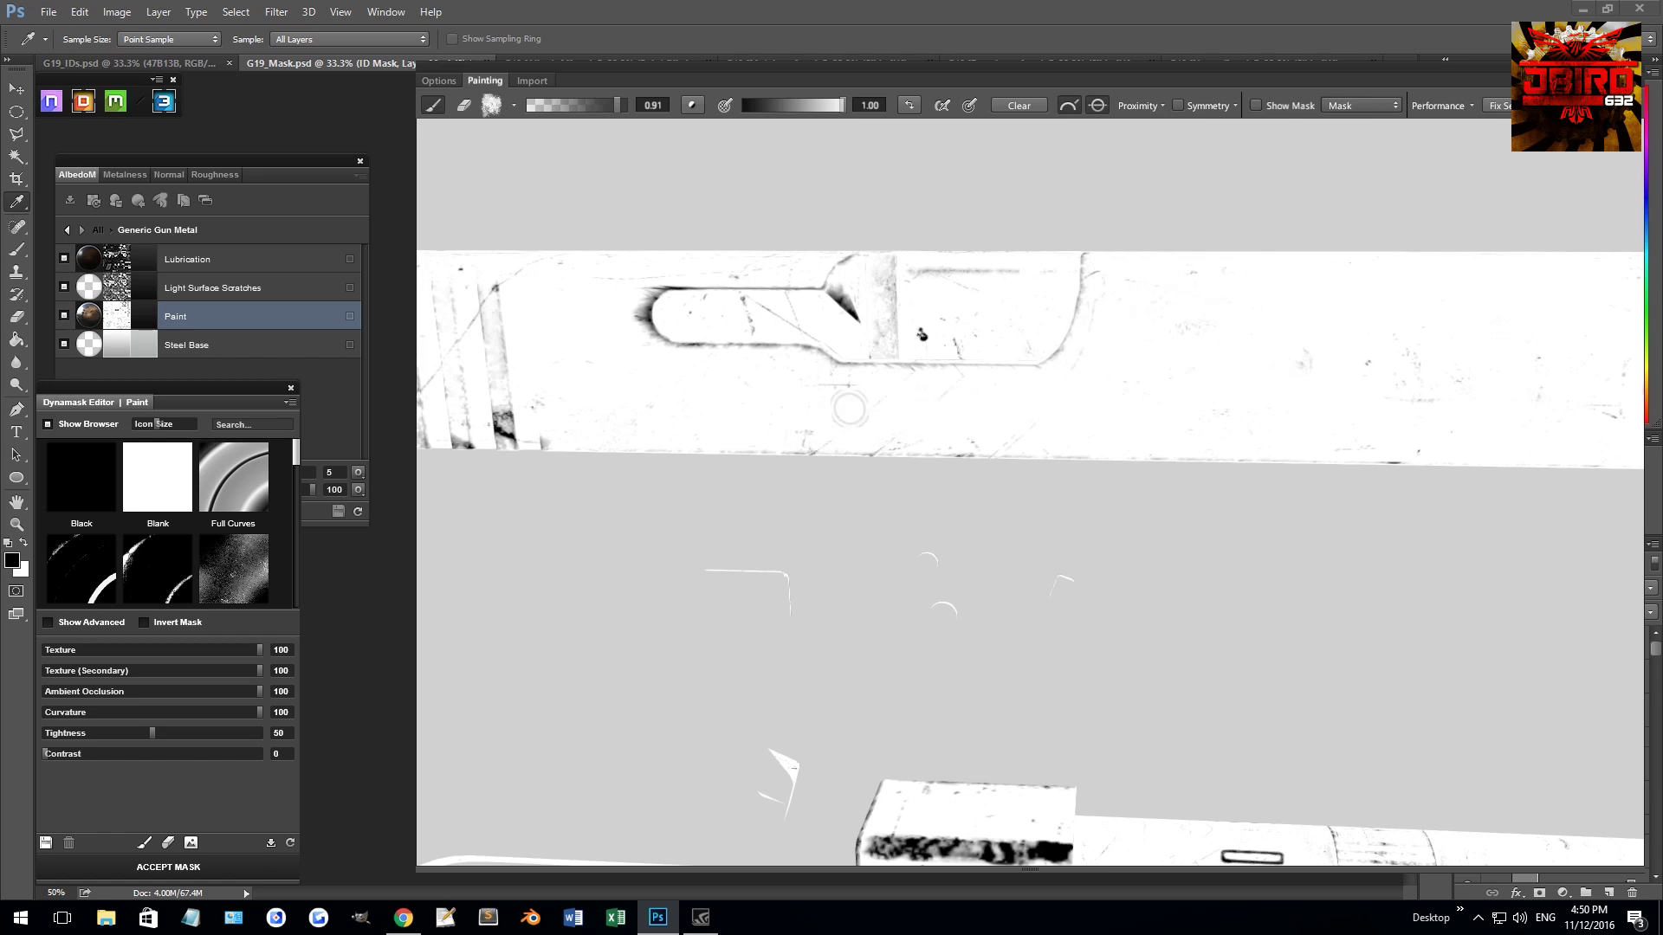
drag(915, 404, 814, 269)
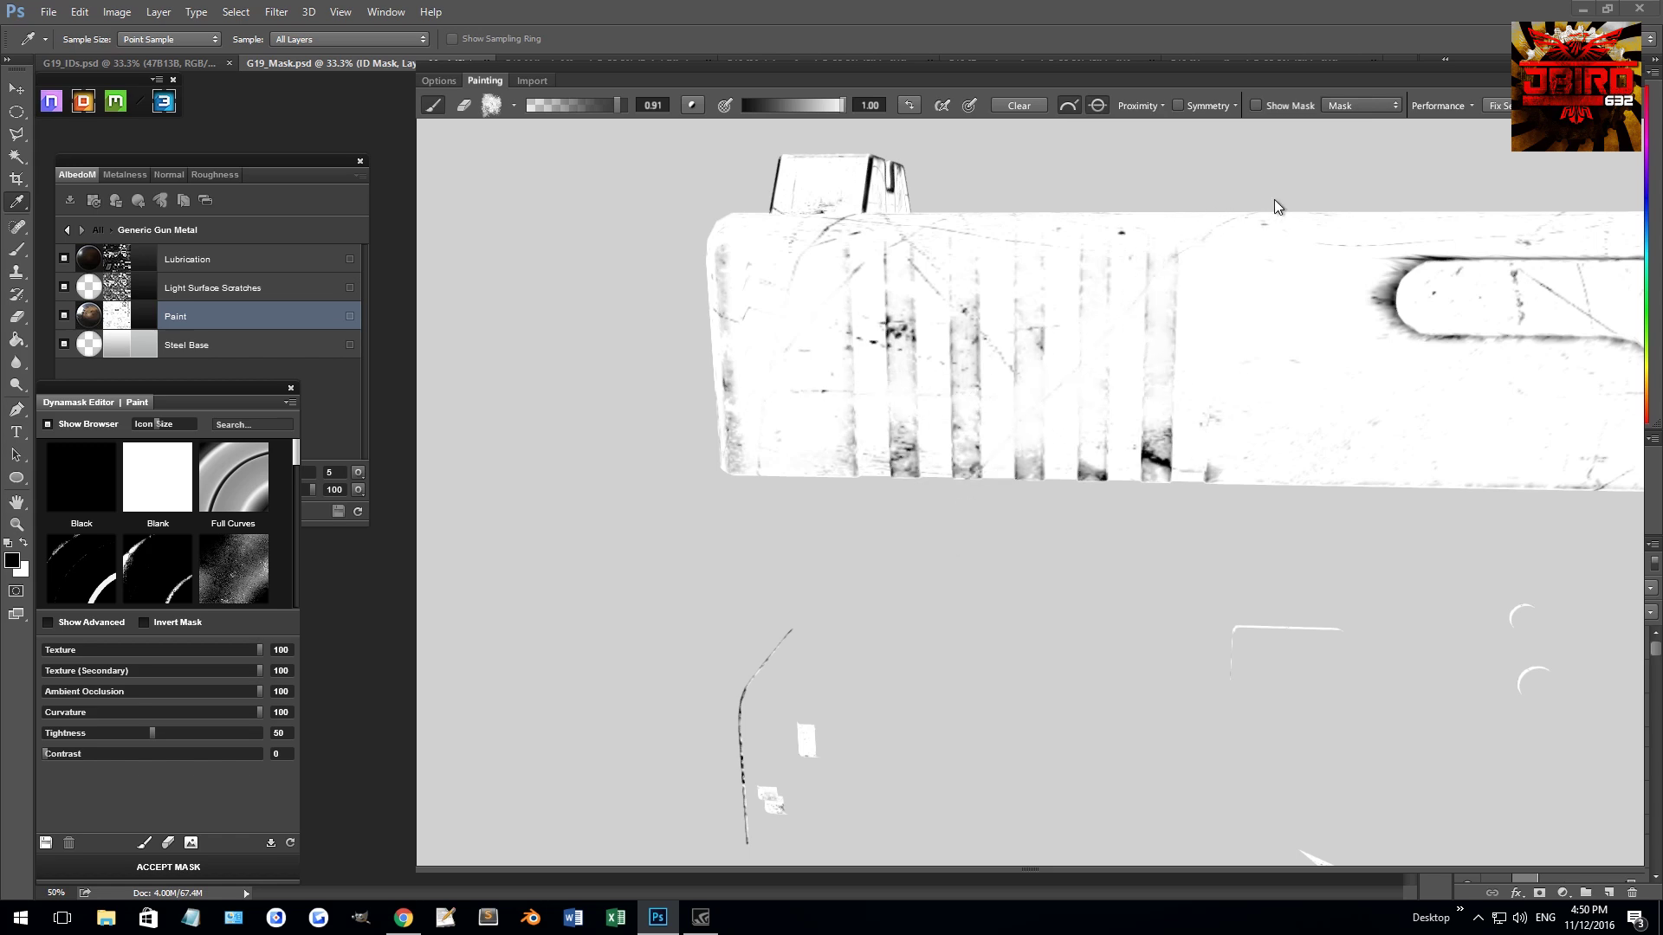
mouse_move(1053, 413)
mouse_down()
mouse_move(1114, 472)
mouse_move(1152, 564)
mouse_move(1103, 404)
mouse_move(1052, 325)
mouse_up()
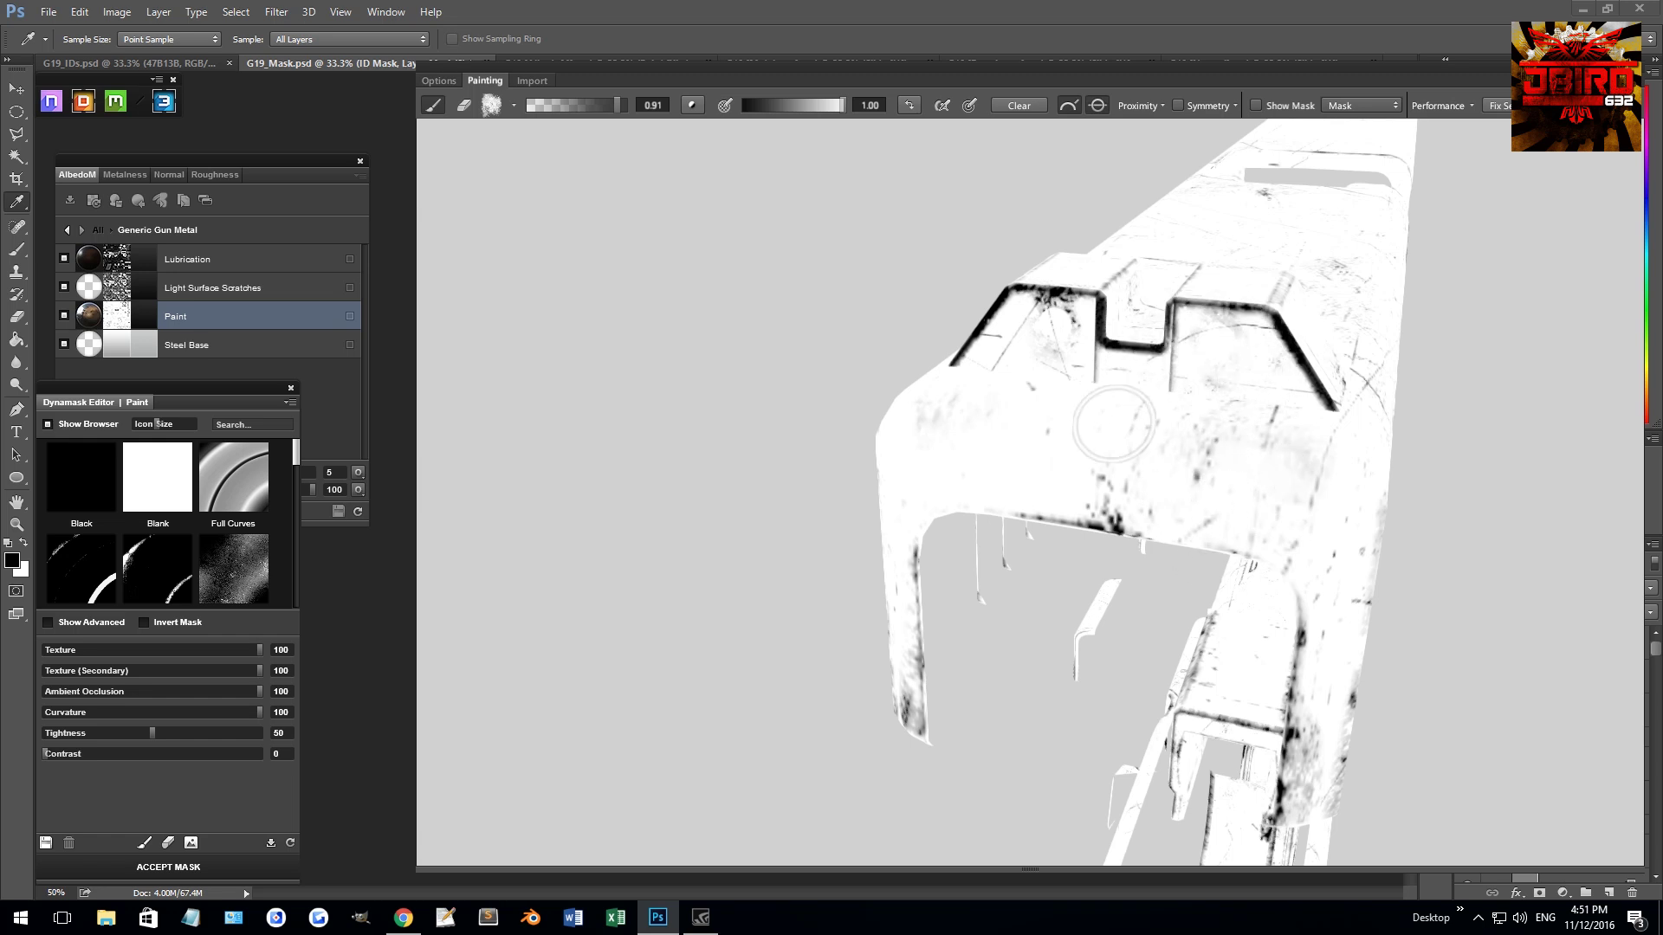
- Check the painted mask around the rear and both sides of the slide and accept it
scroll(1360, 537, down, 2)
mouse_move(1385, 472)
mouse_down()
mouse_move(1250, 426)
mouse_move(1484, 451)
mouse_up()
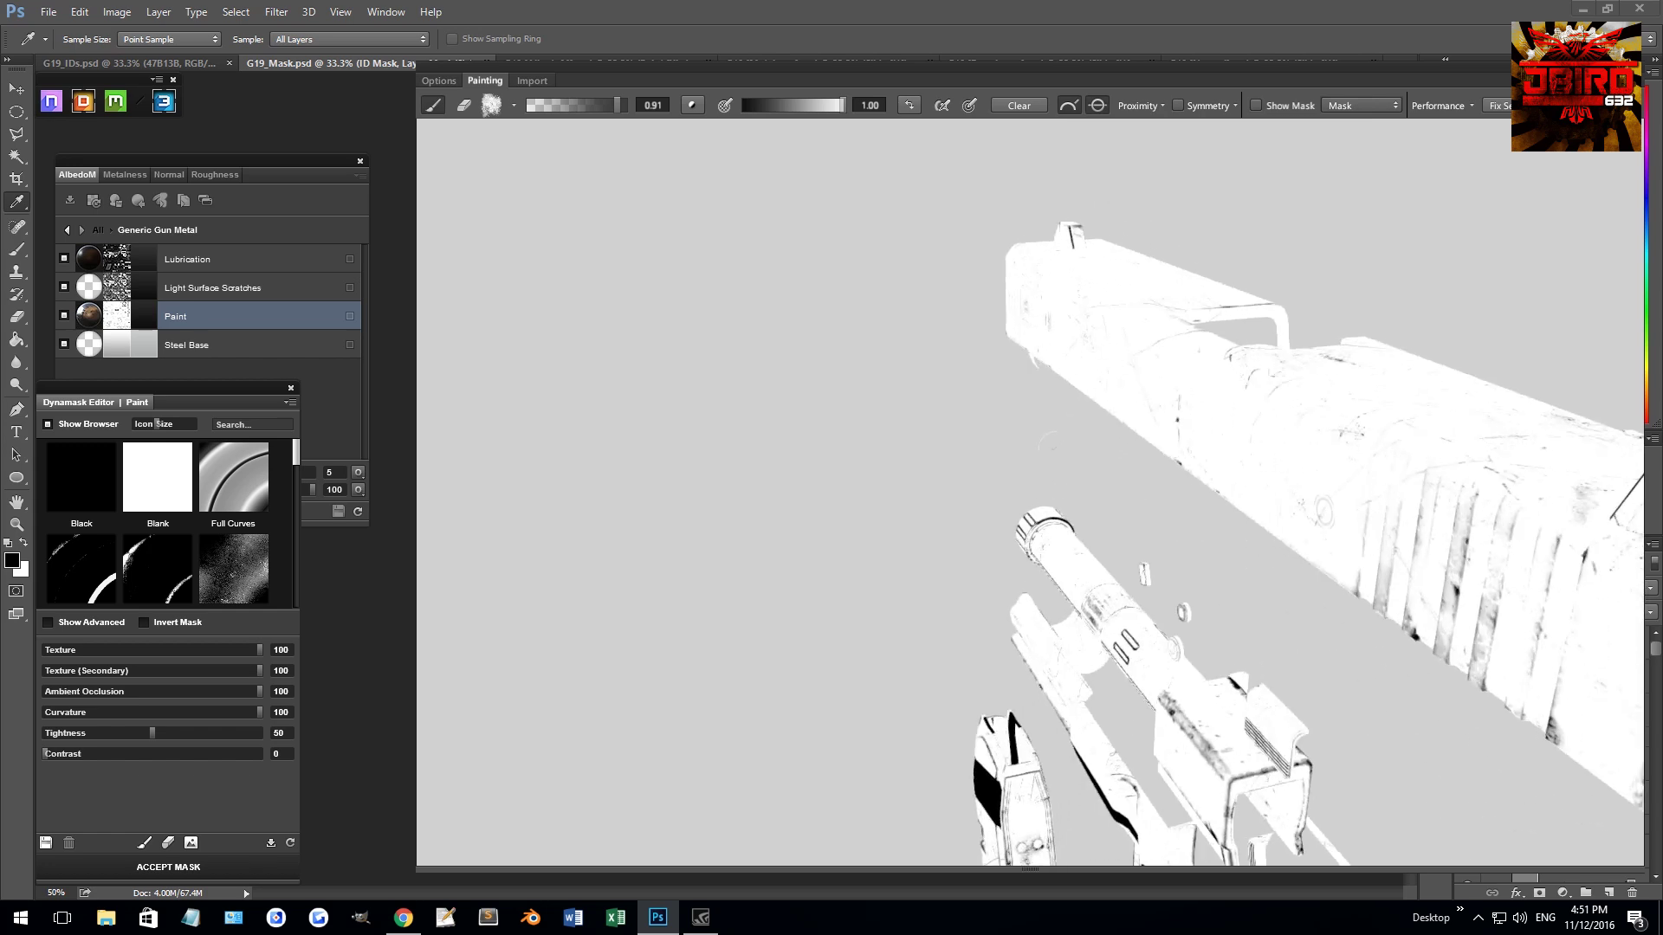
drag(1050, 442, 1338, 463)
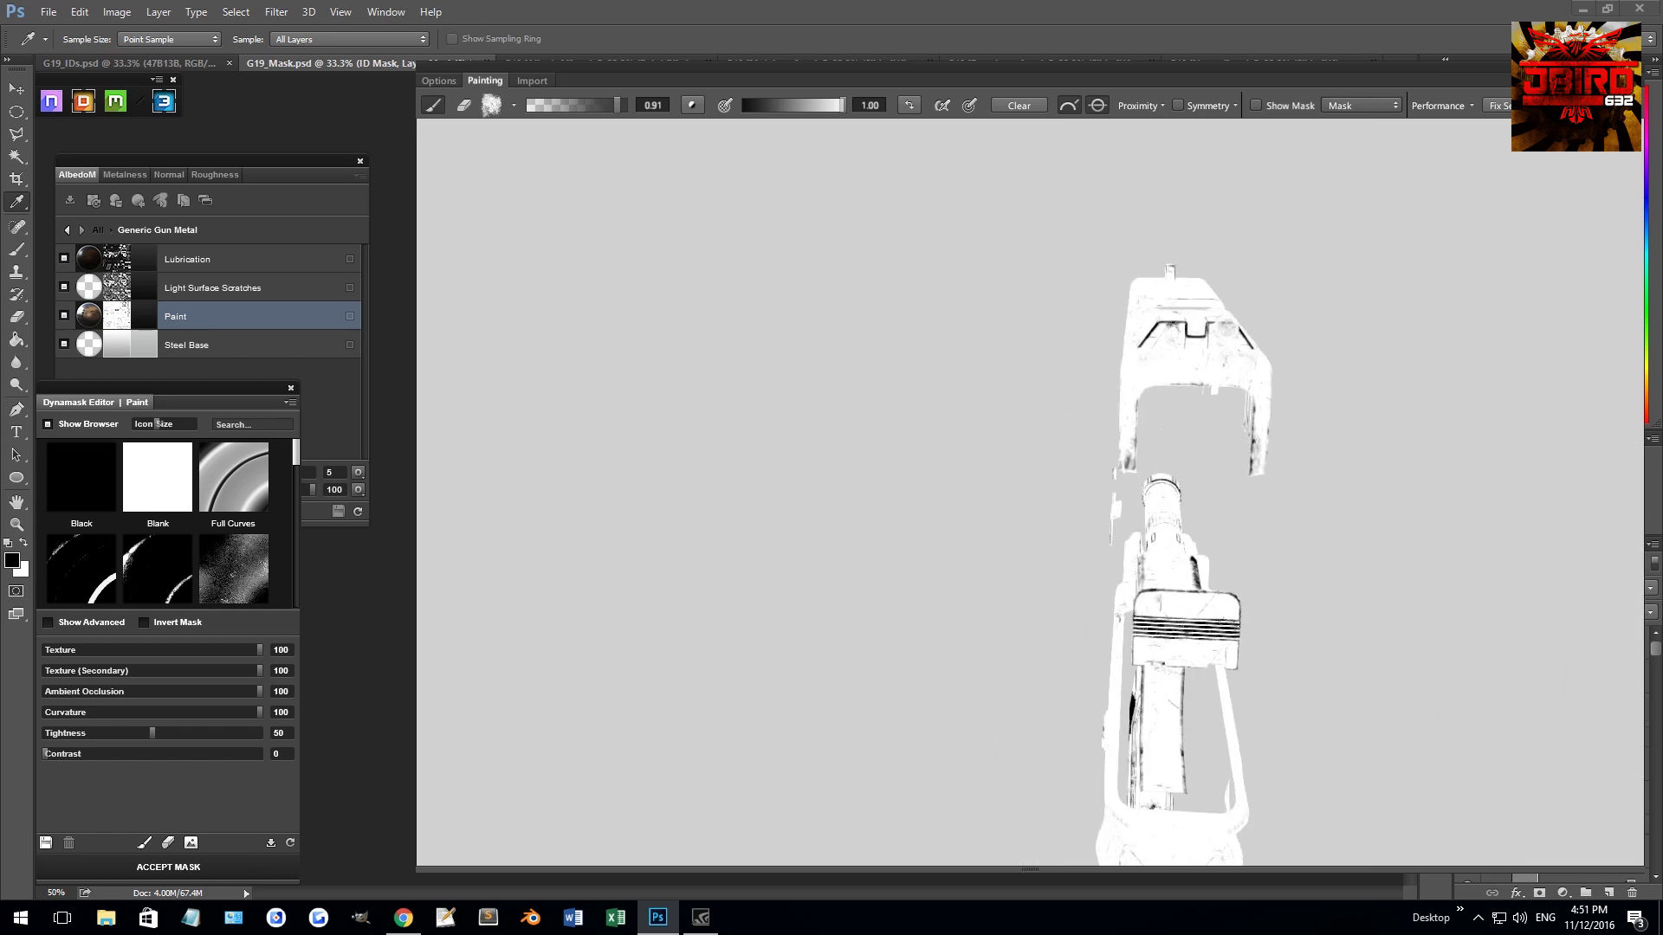
mouse_move(1206, 336)
mouse_down()
mouse_move(1199, 408)
mouse_move(1403, 424)
mouse_up()
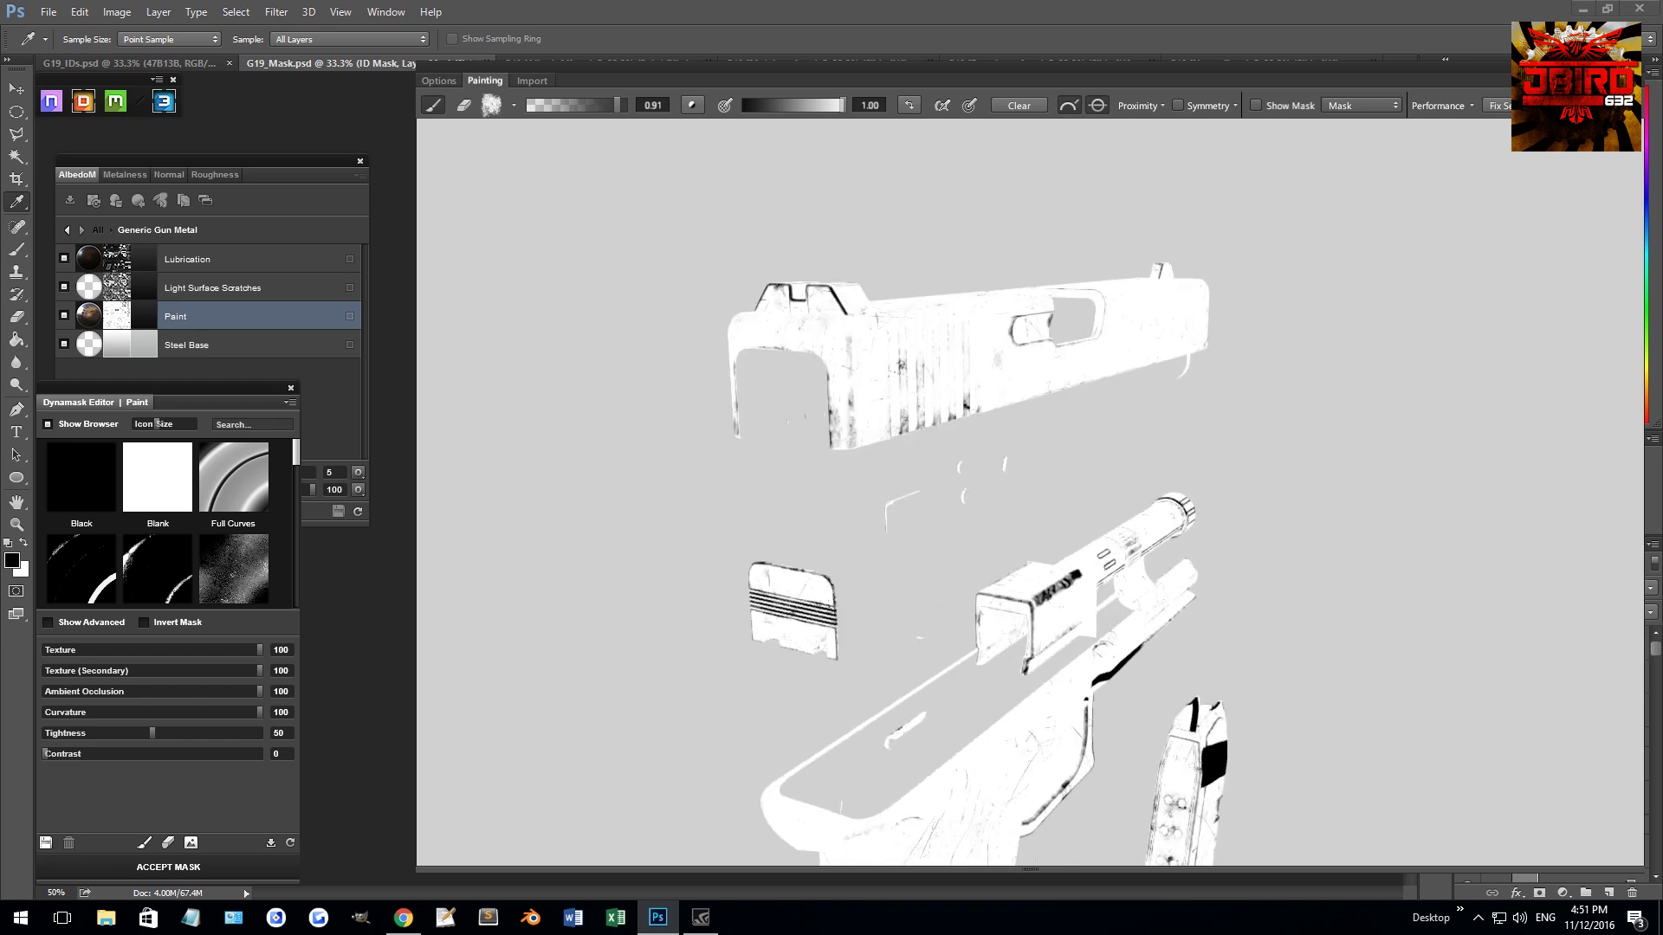
drag(1083, 407, 735, 381)
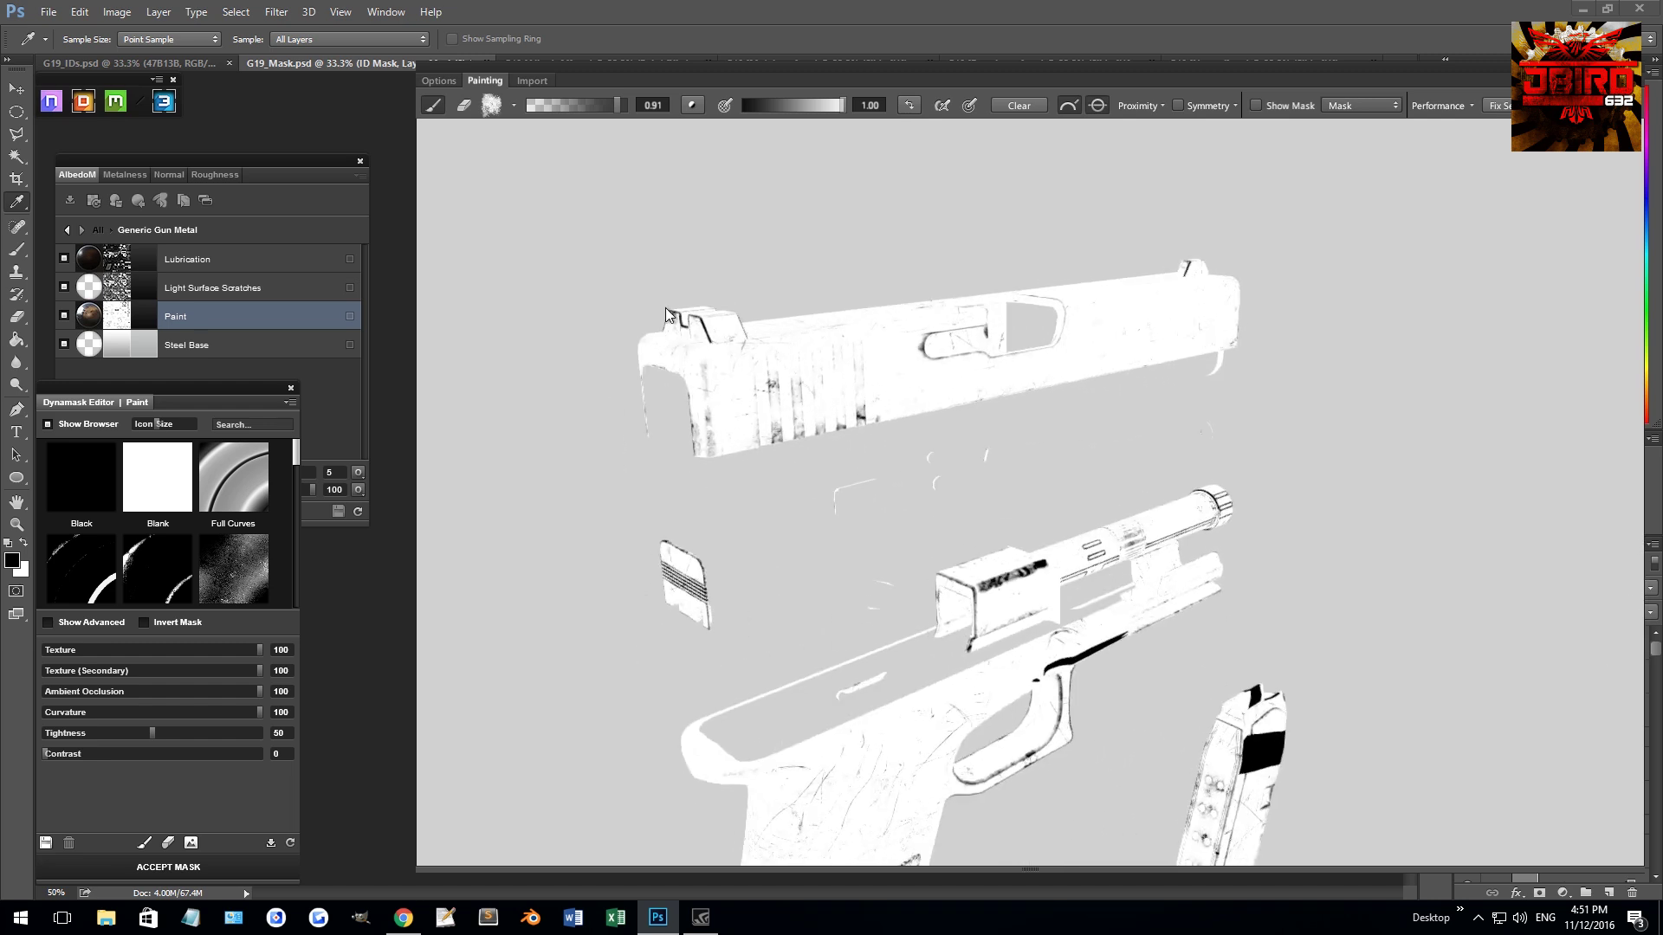
click(166, 870)
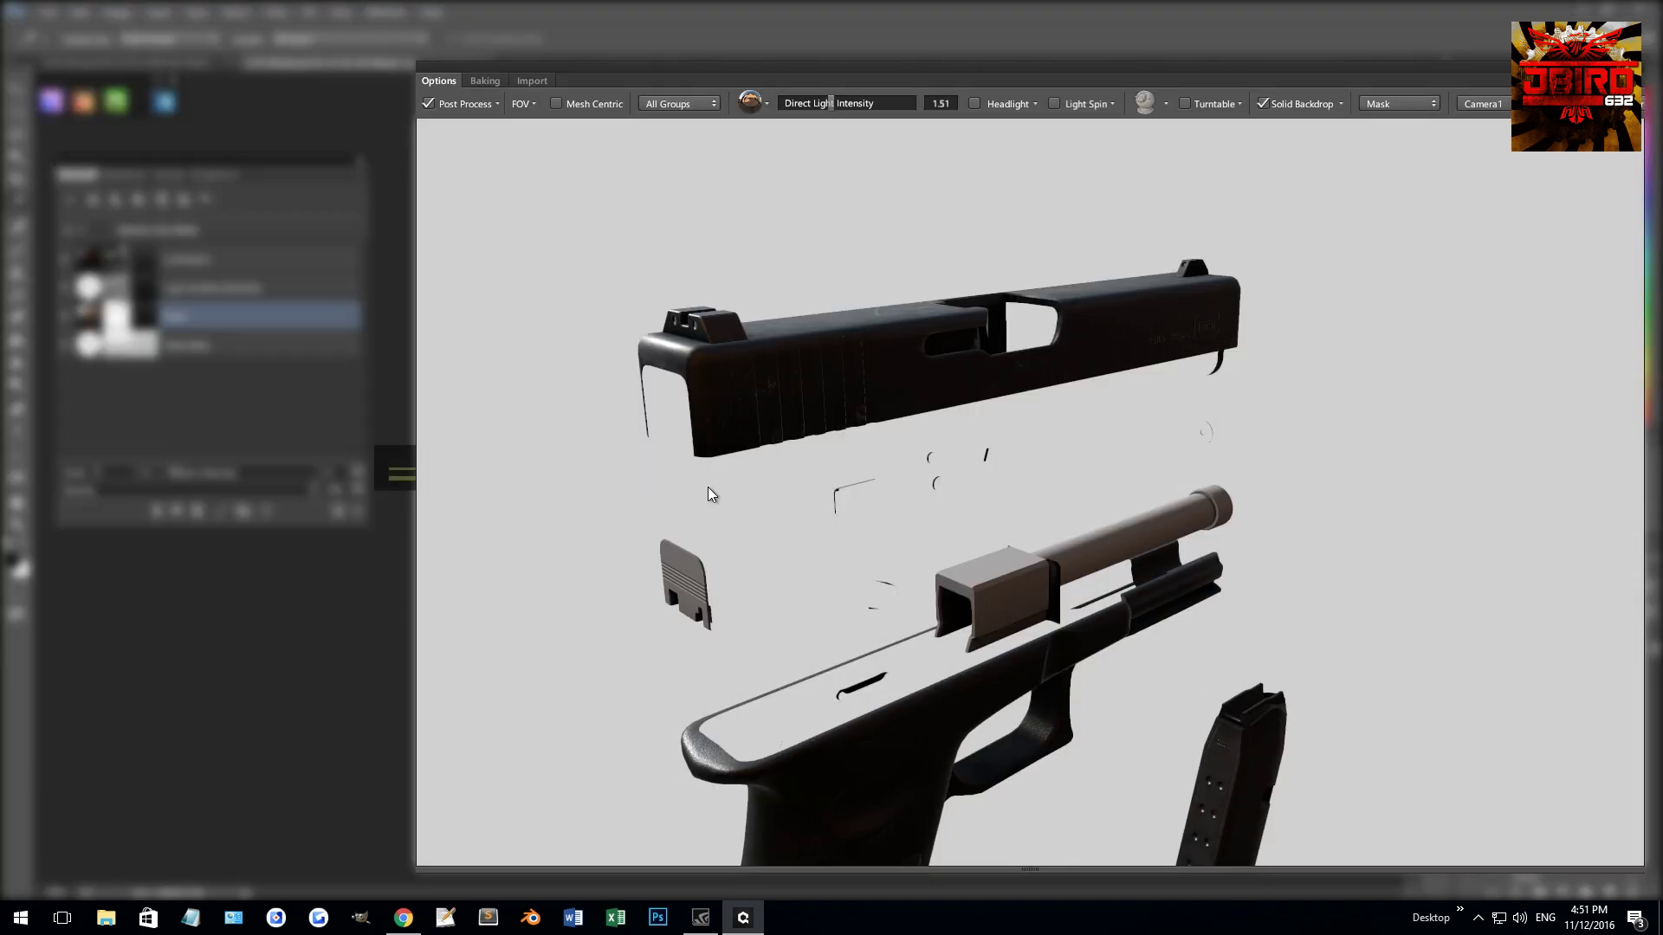
drag(704, 387, 832, 431)
click(844, 66)
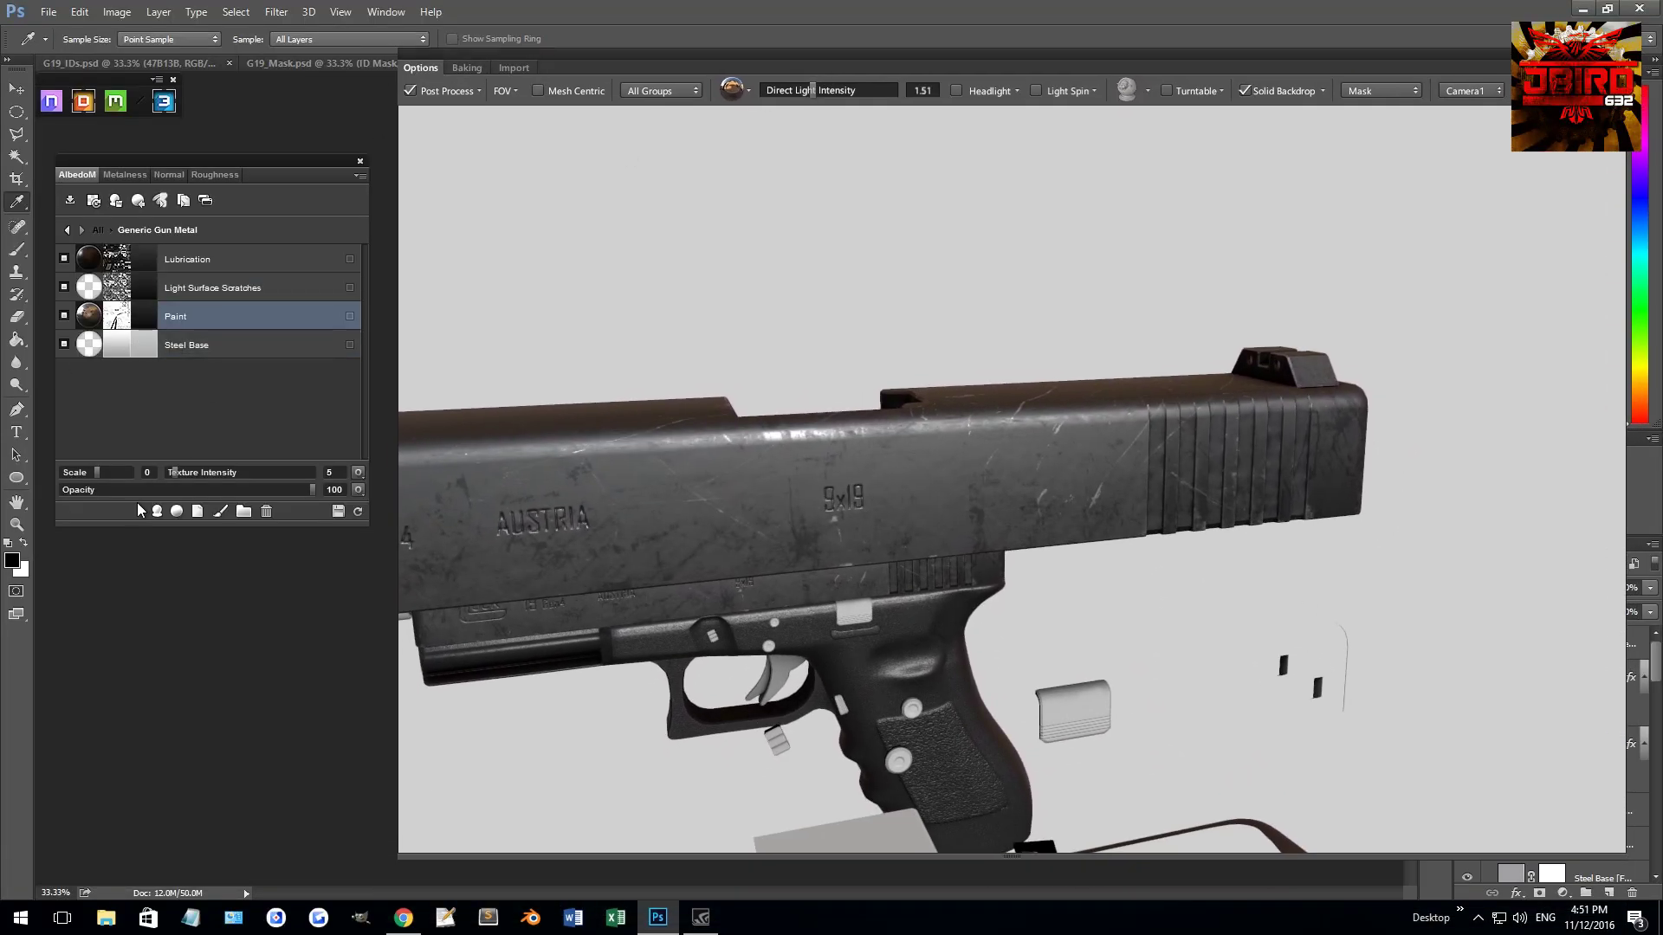
- Set the Paint layer's opacity to 90, select the Steel Base layer and inspect the slide from behind
click(255, 489)
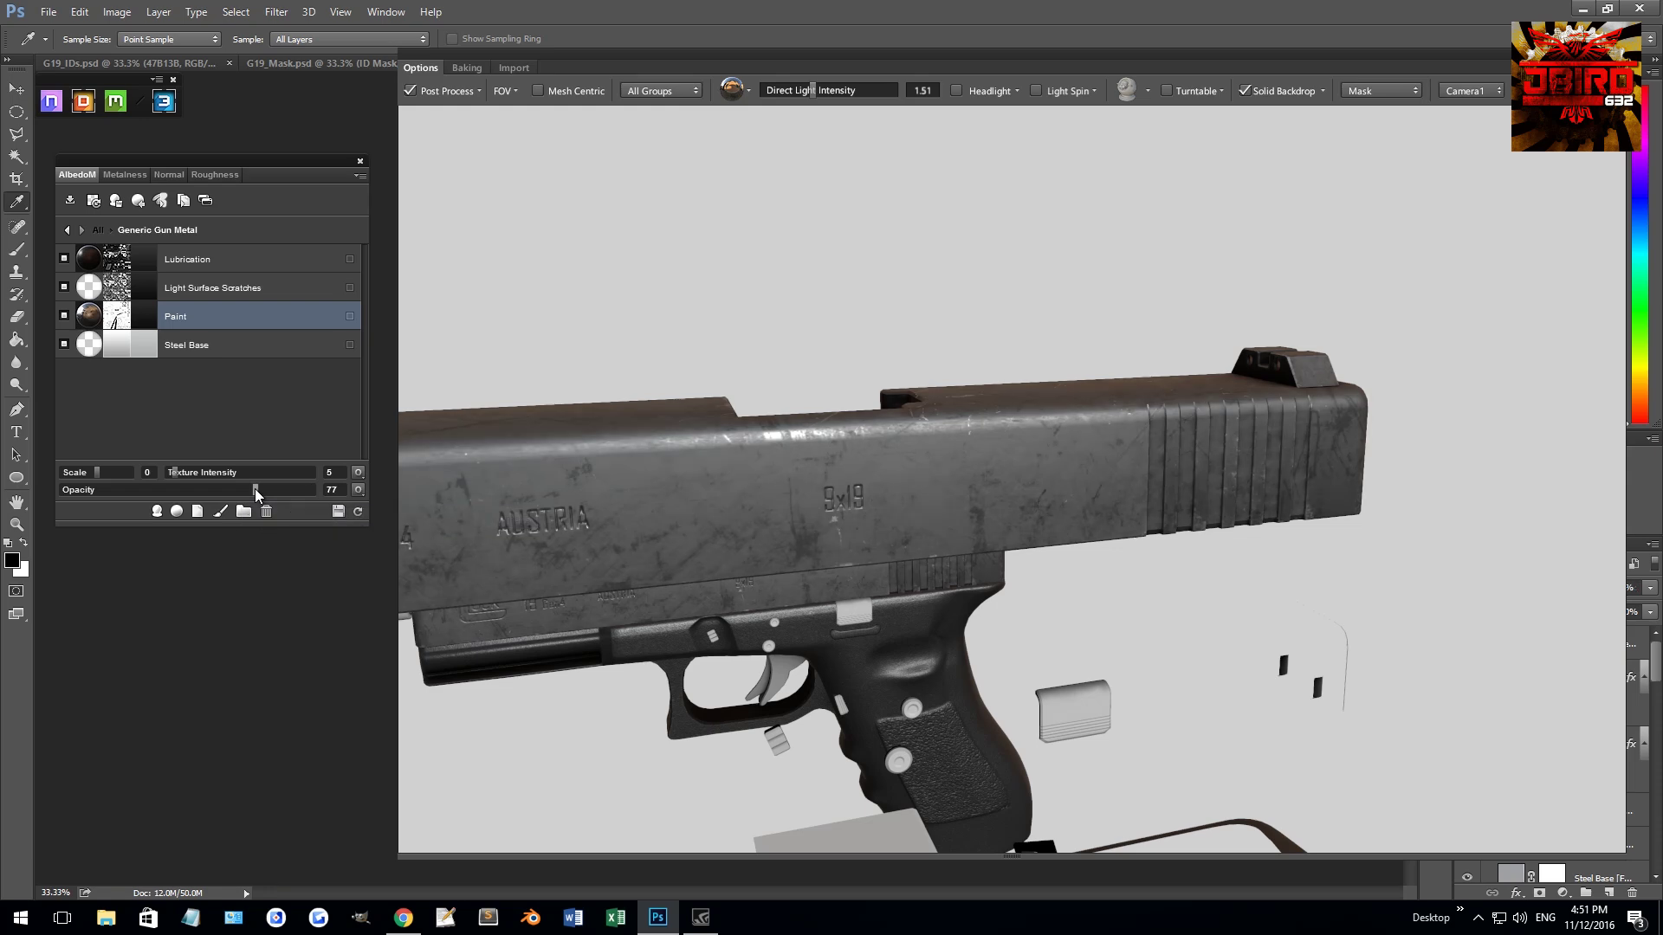
click(273, 487)
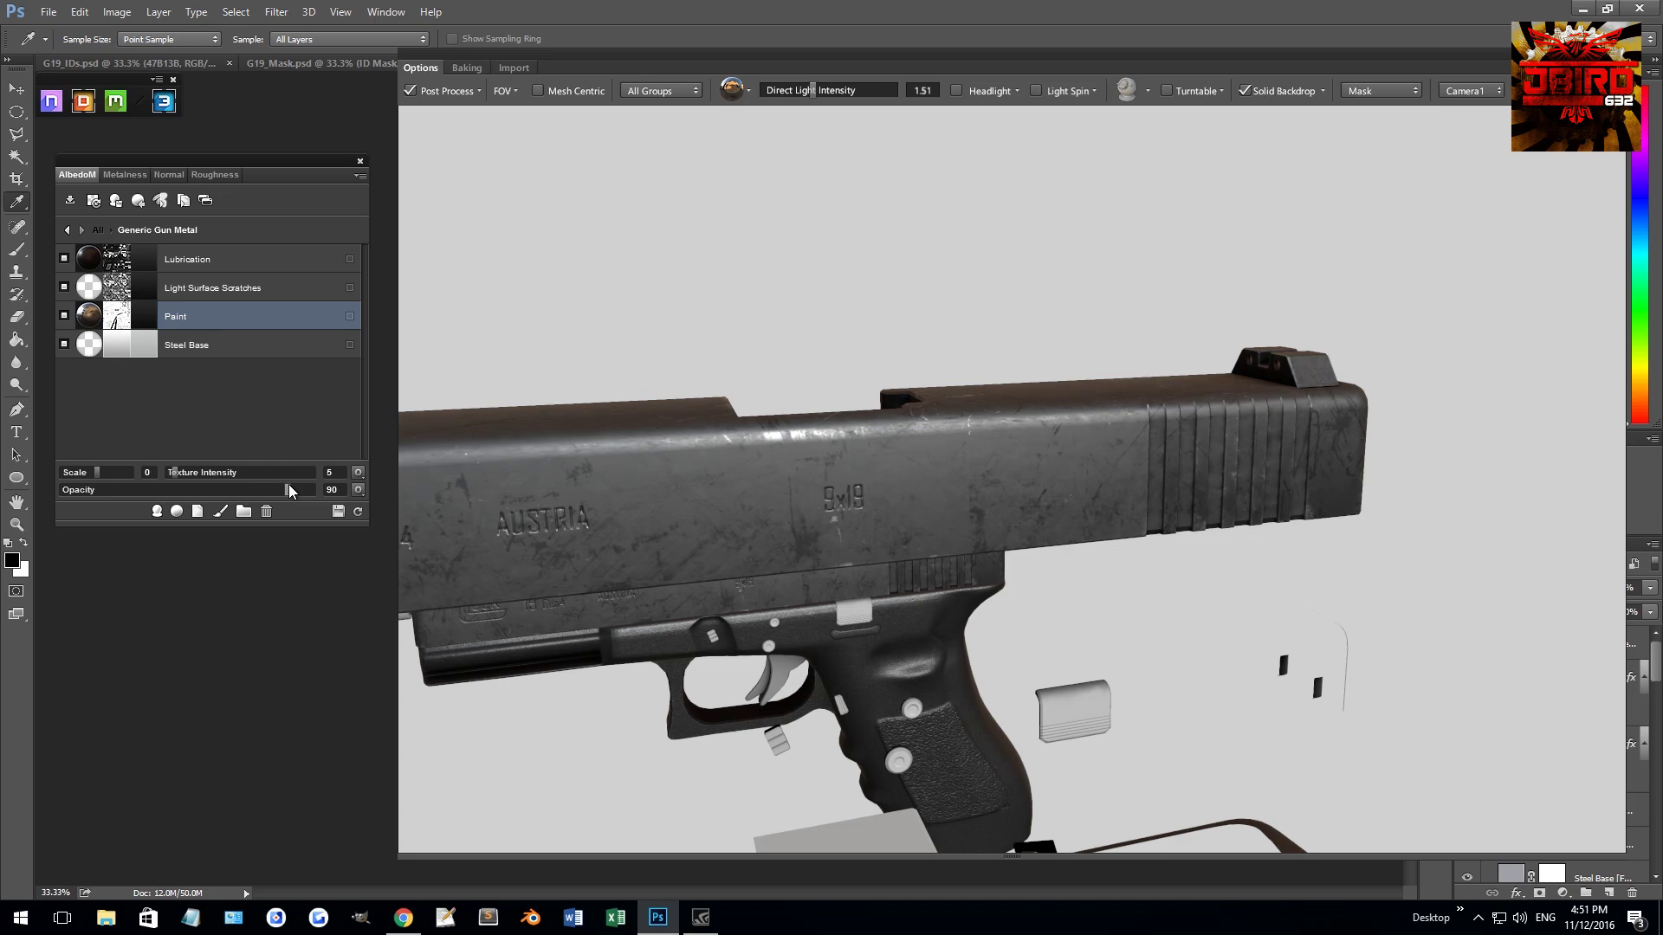
click(193, 345)
drag(866, 545, 824, 440)
scroll(825, 440, up, 5)
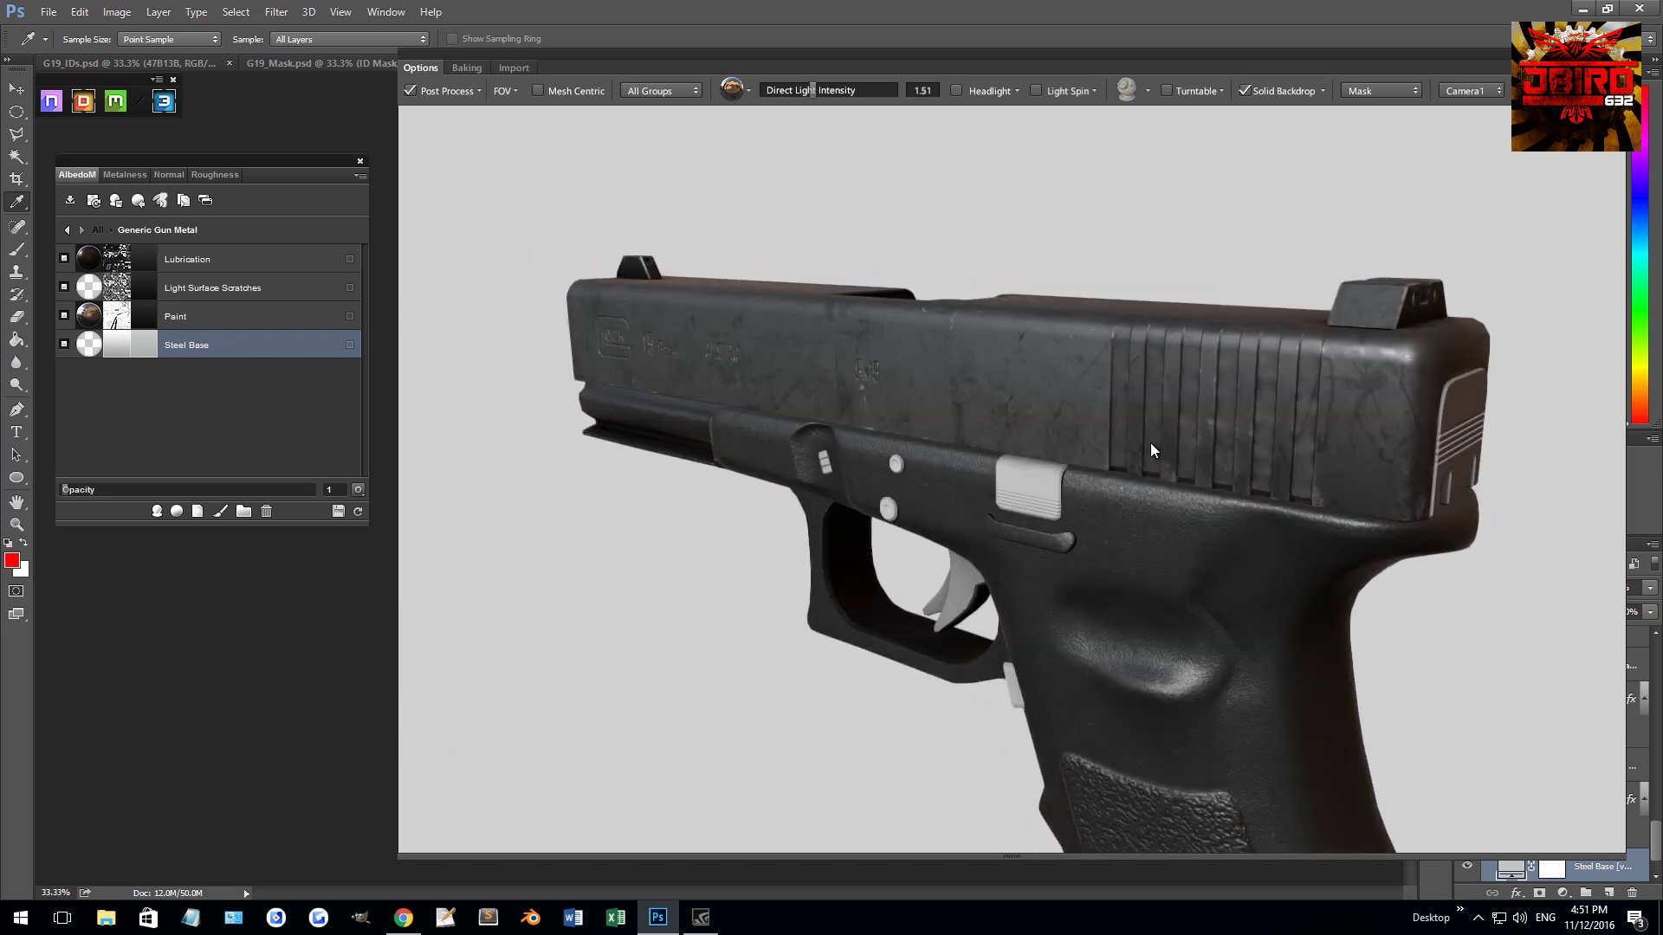
- Switch the Light Surface Scratches layer off and on for comparison and set its albedo opacity to 36
click(66, 288)
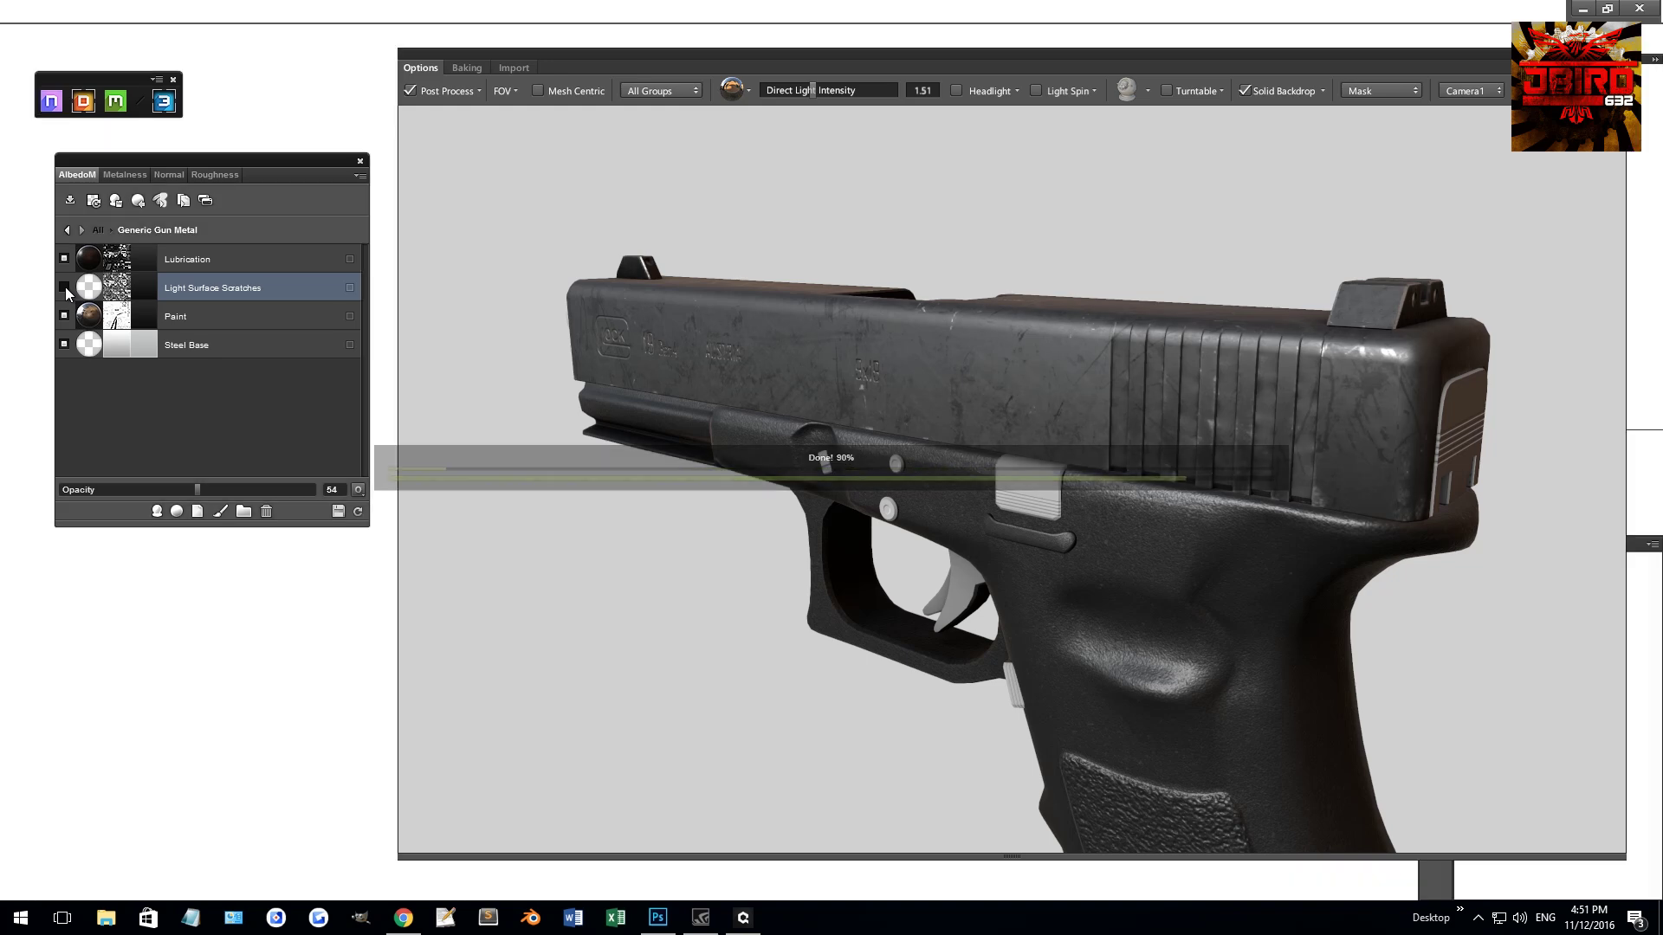
click(64, 287)
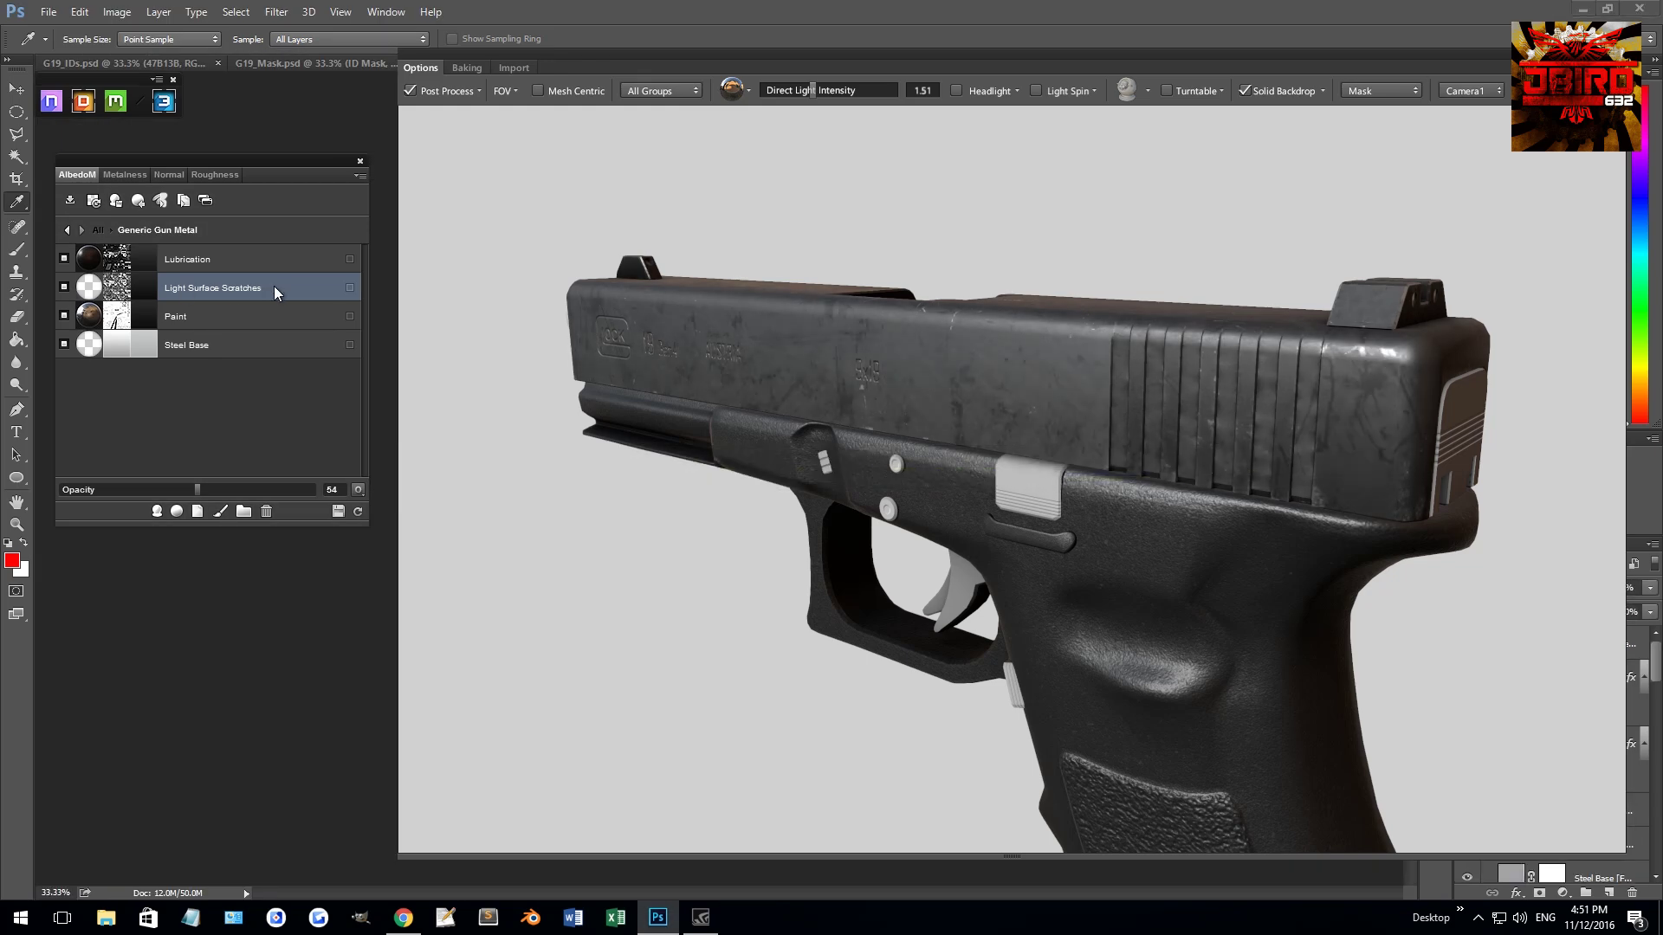
click(153, 489)
click(358, 511)
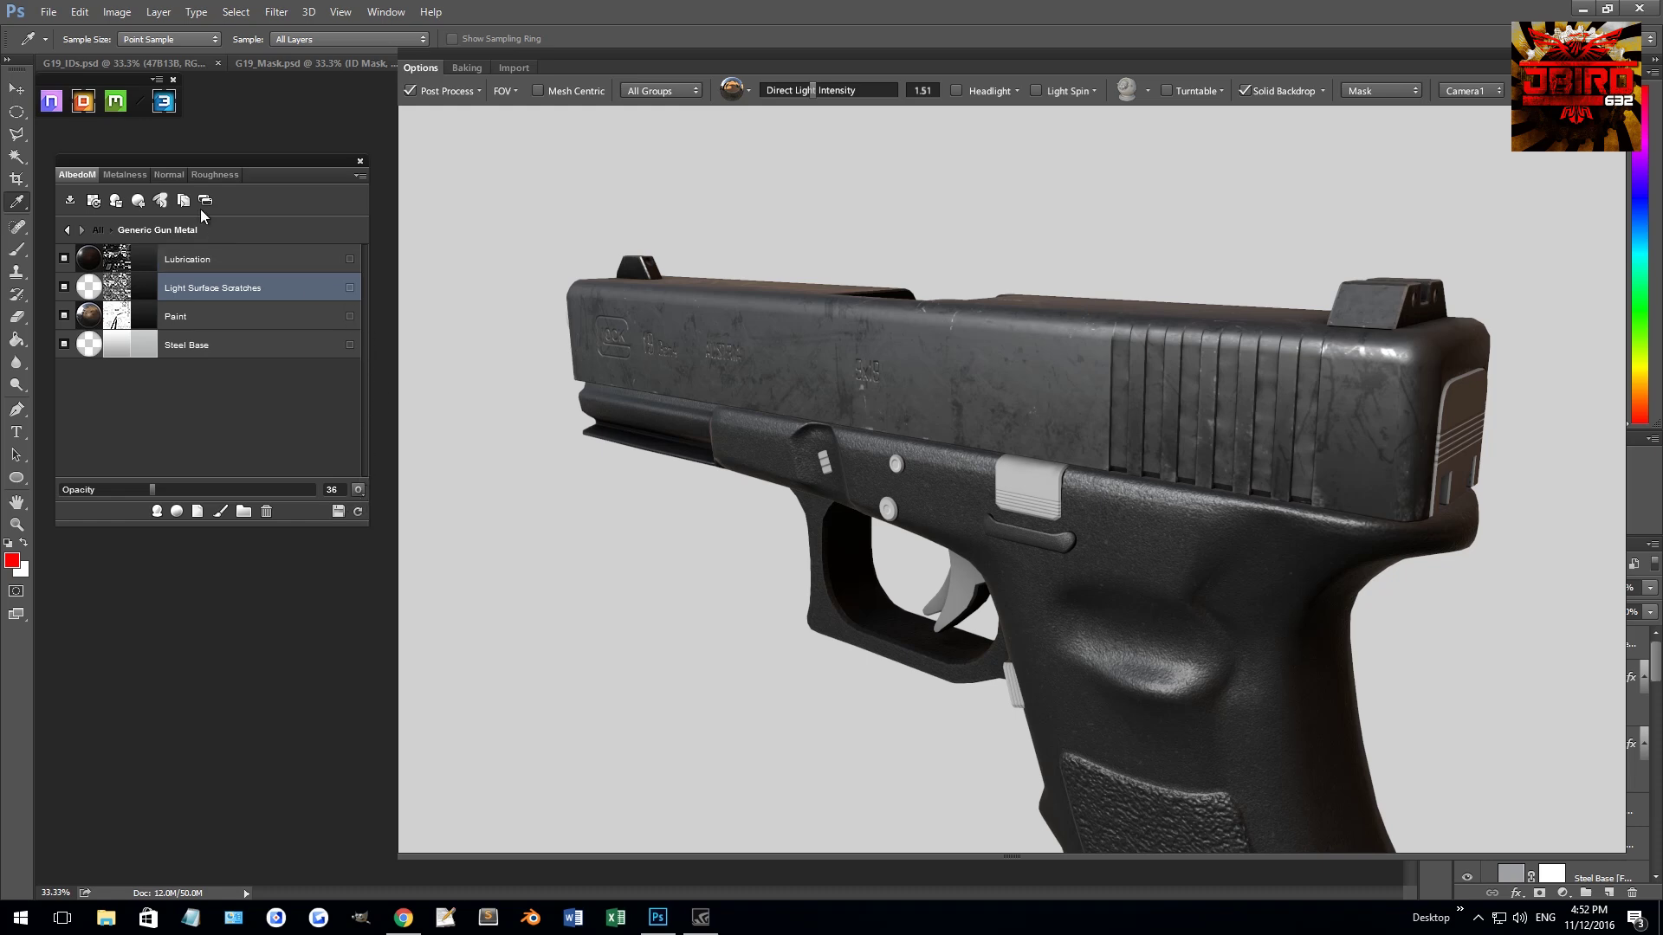
- Review the metalness settings of Light Surface Scratches, set its roughness opacity to 35 and inspect the slide's other side
click(132, 174)
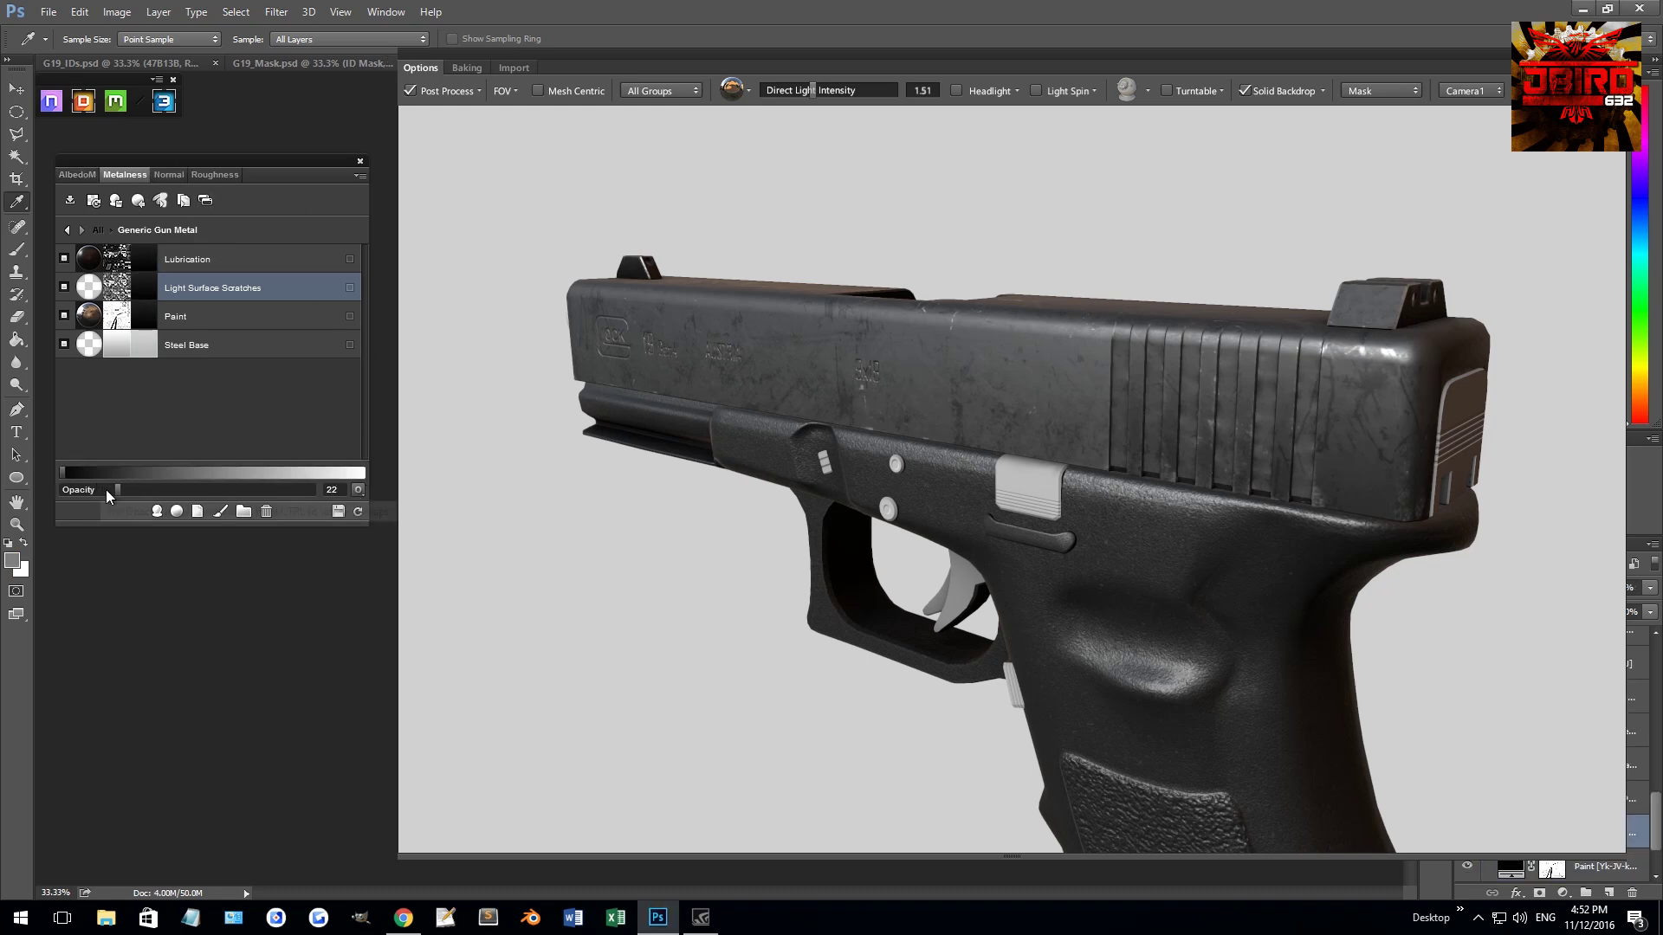
click(210, 179)
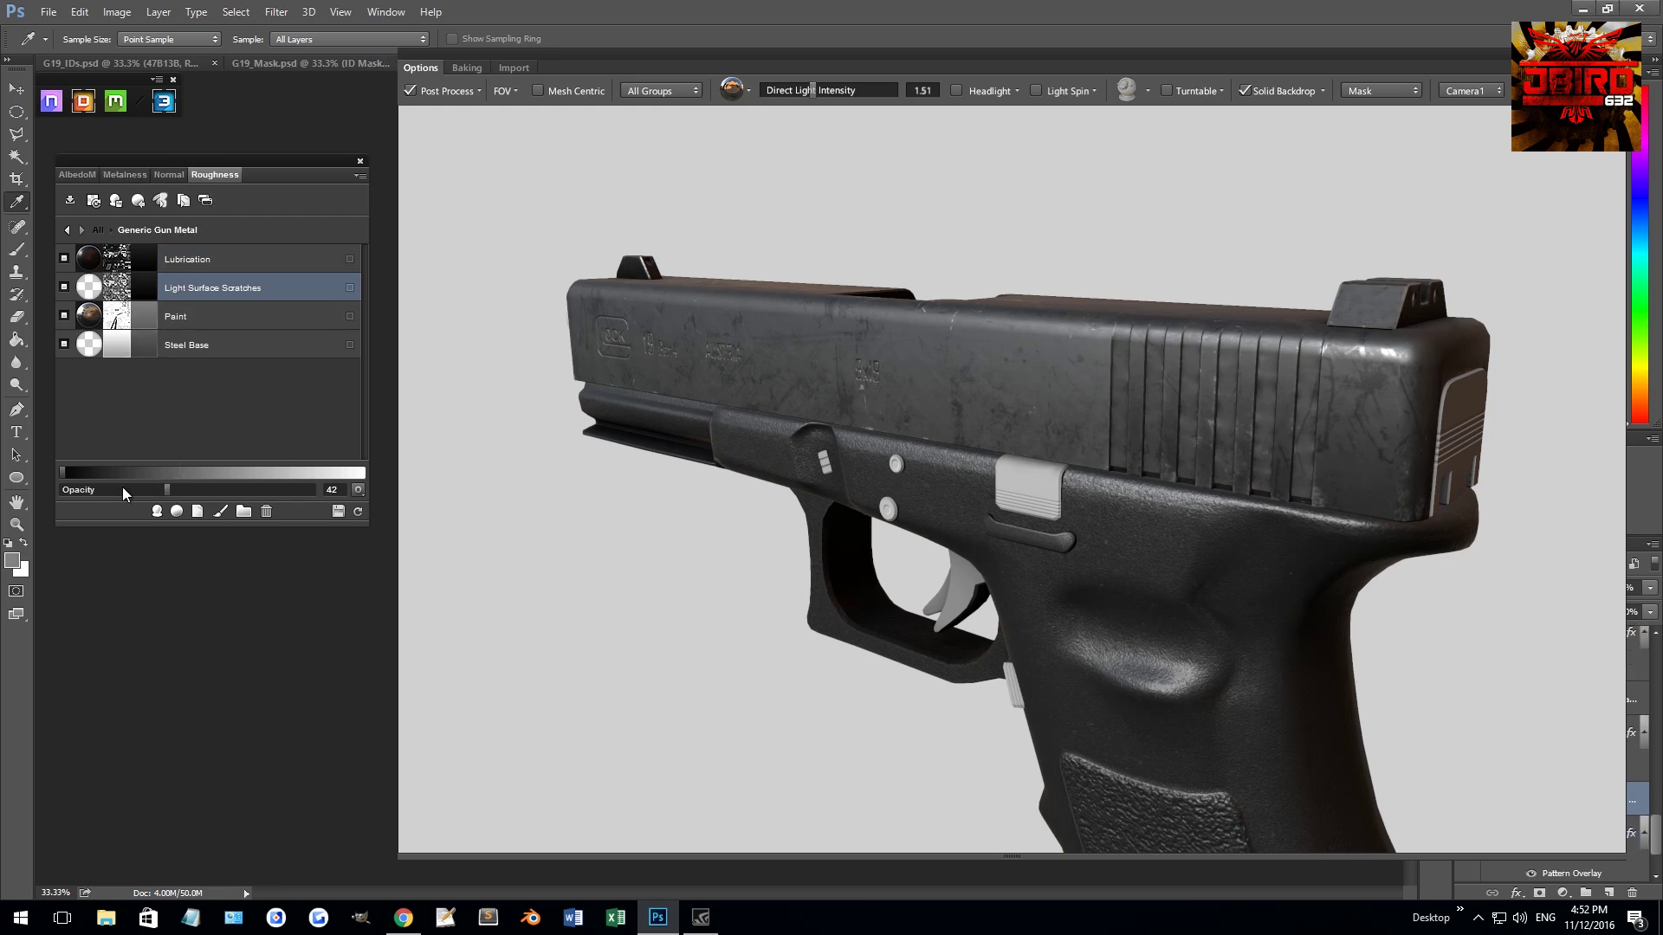
drag(123, 487, 151, 490)
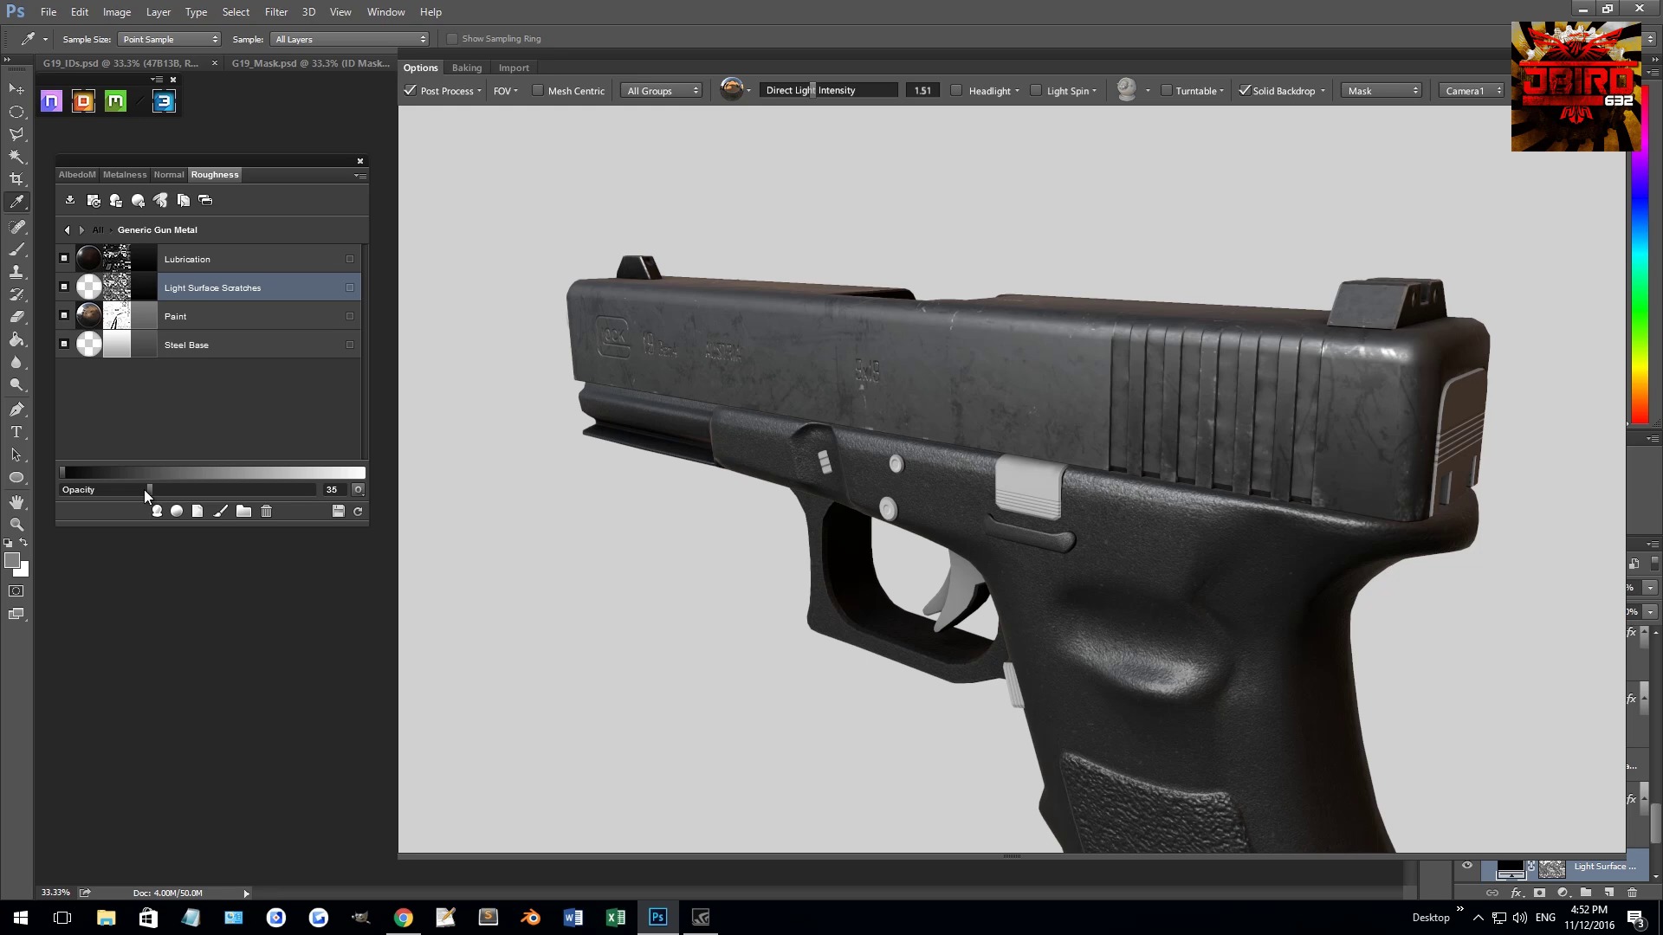
drag(1015, 425, 1066, 416)
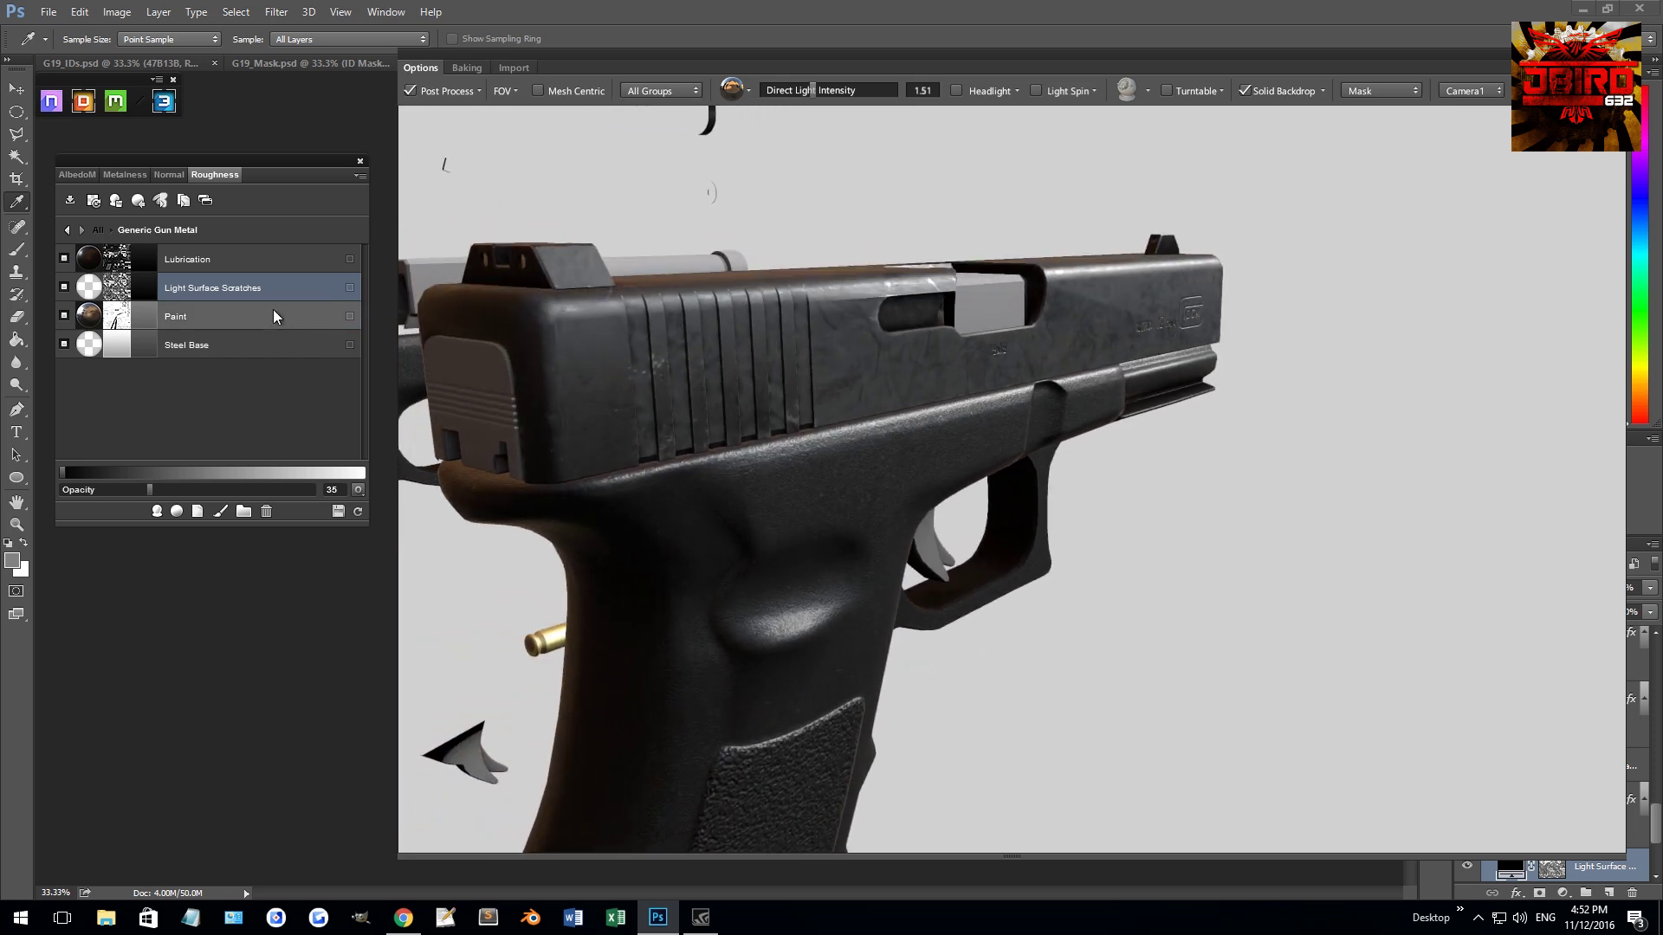
- Refresh the preview with the Steel Base metalness, slightly darken its roughness value and inspect the slide from the front
click(120, 178)
click(210, 345)
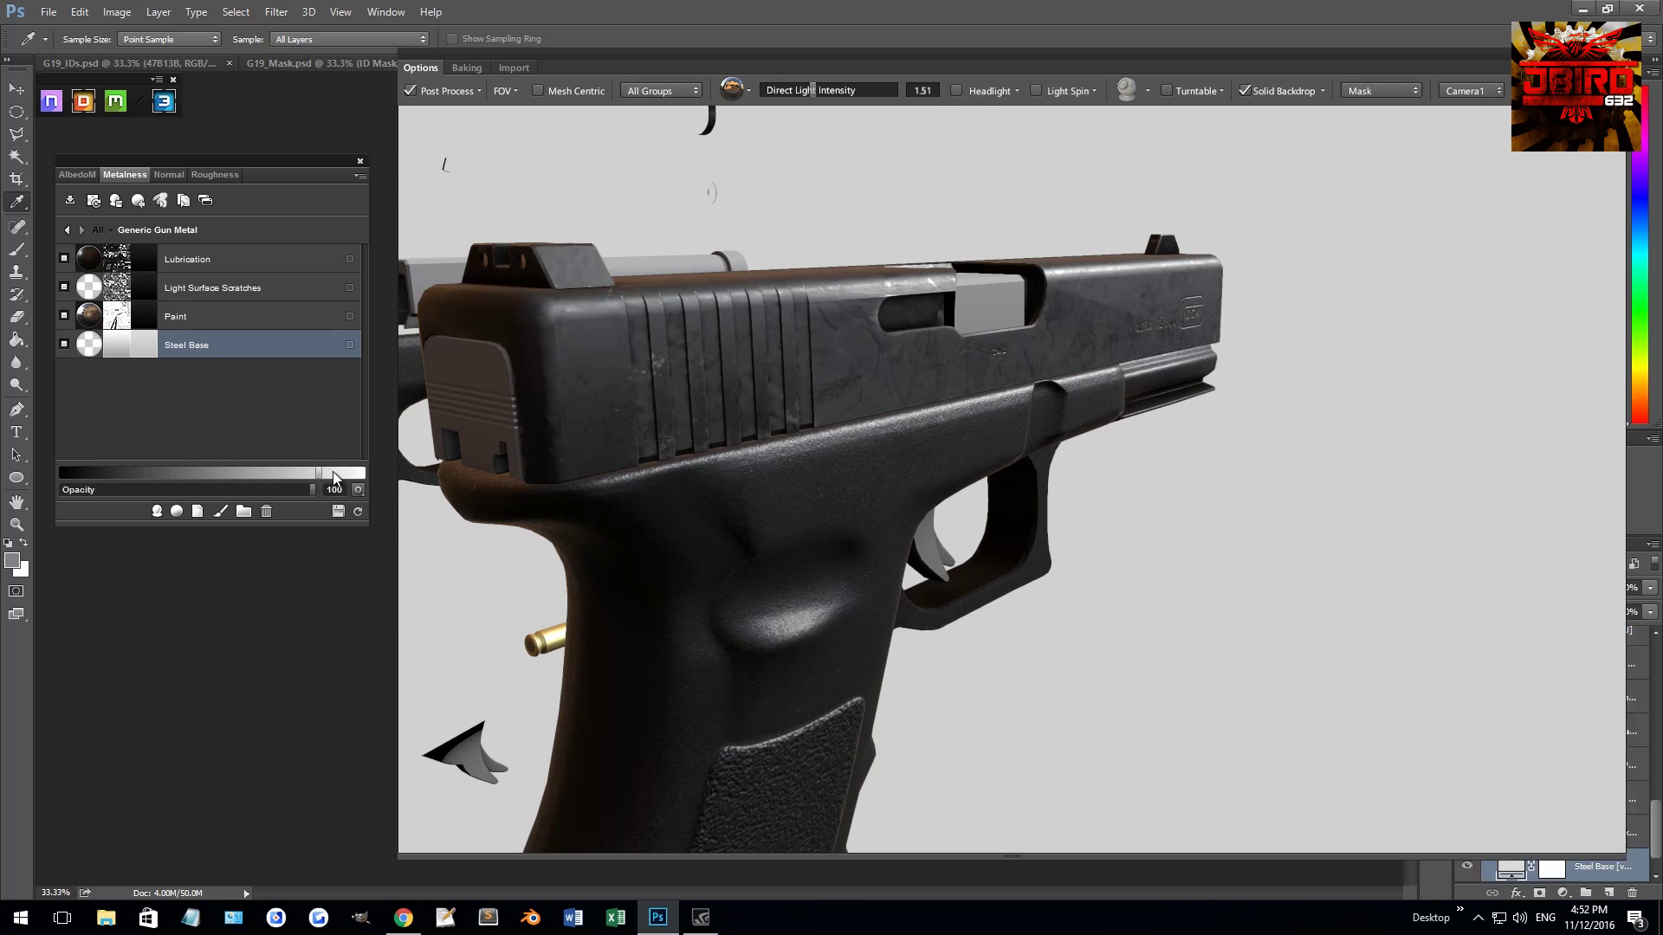
click(357, 511)
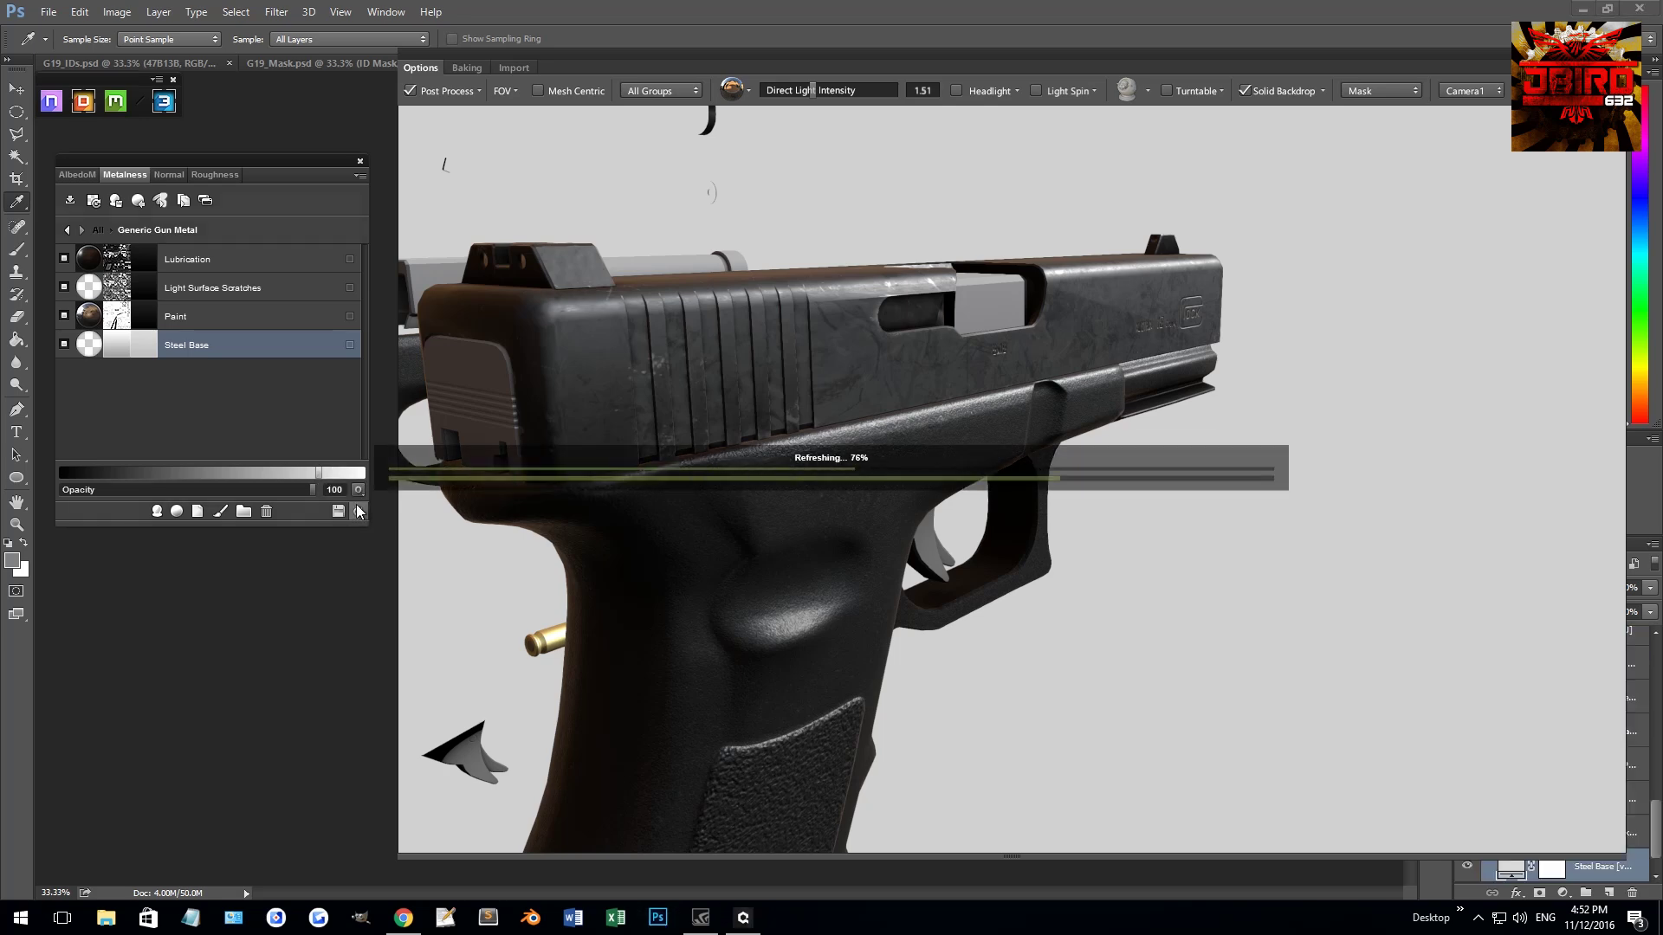
click(230, 177)
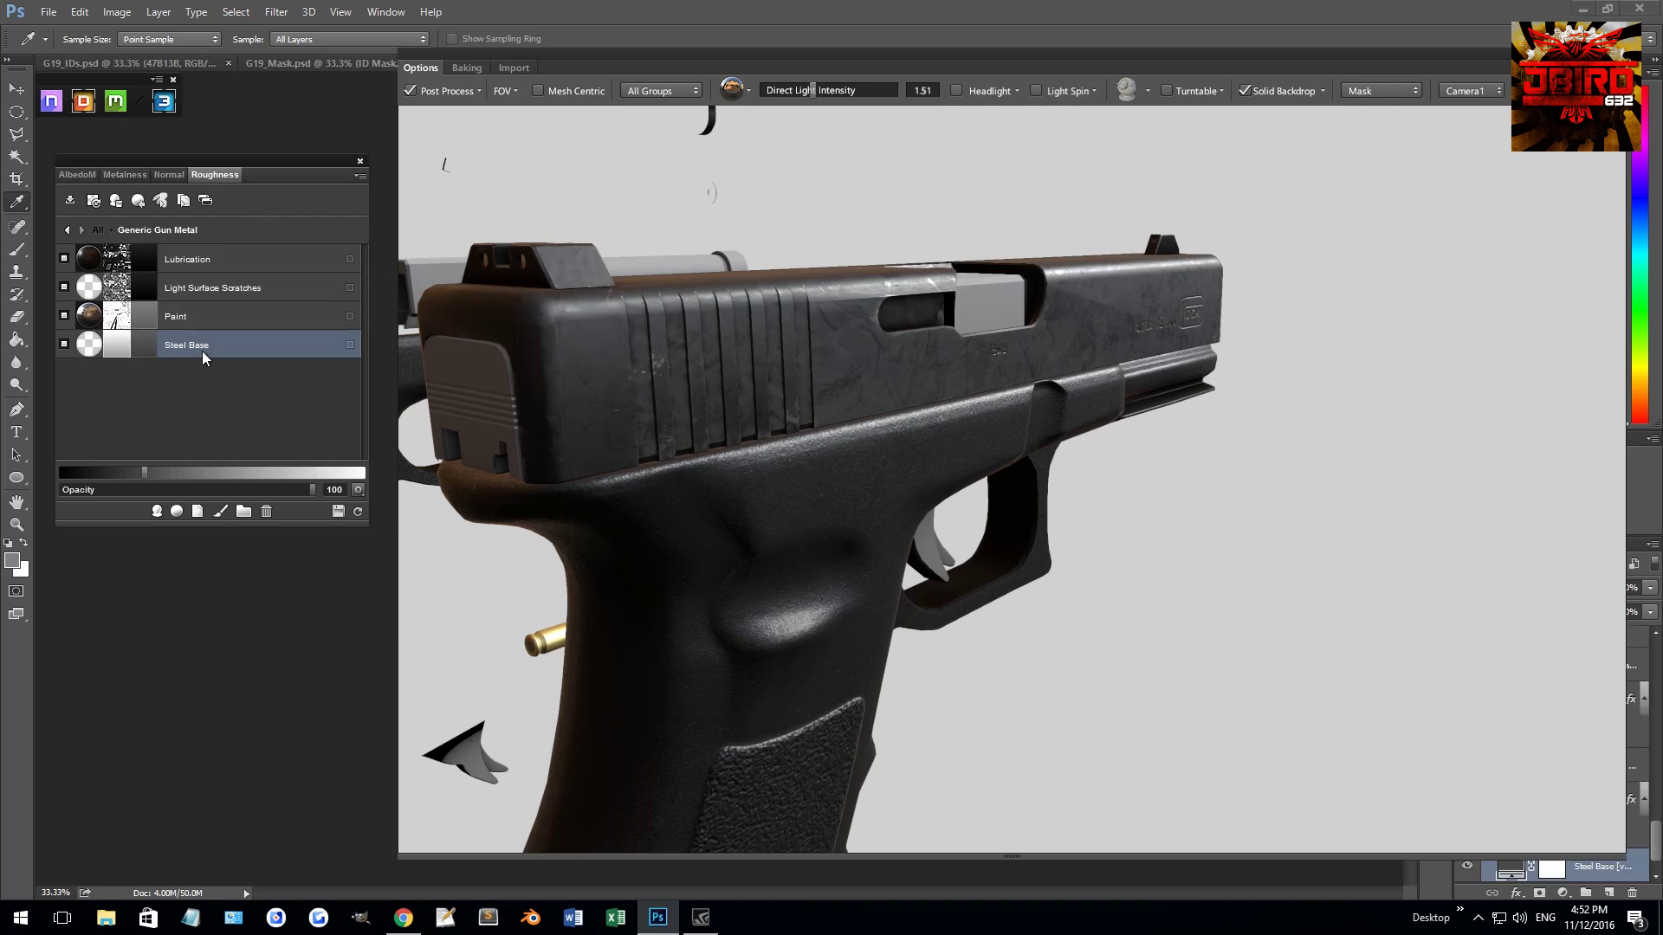
drag(144, 472, 126, 471)
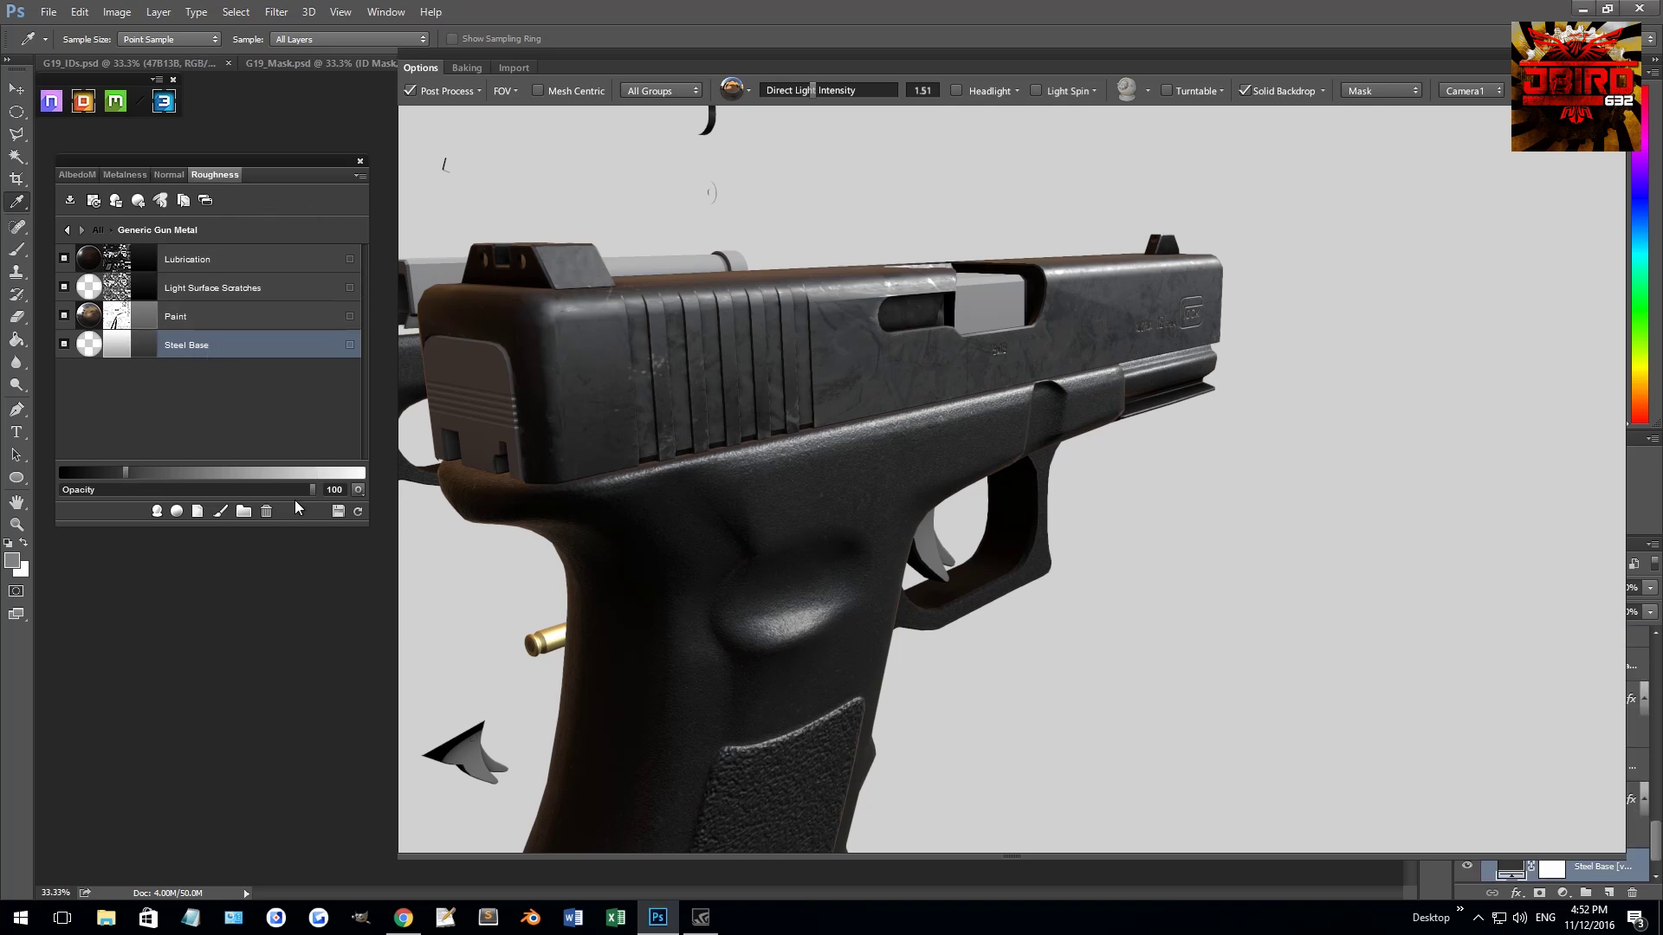
mouse_move(775, 427)
mouse_down()
mouse_move(825, 424)
mouse_move(584, 425)
mouse_move(916, 356)
mouse_move(857, 467)
mouse_up()
- Set the Steel Base layer's albedo color to the mid grey 868686, refreshing the preview between color tries
click(90, 170)
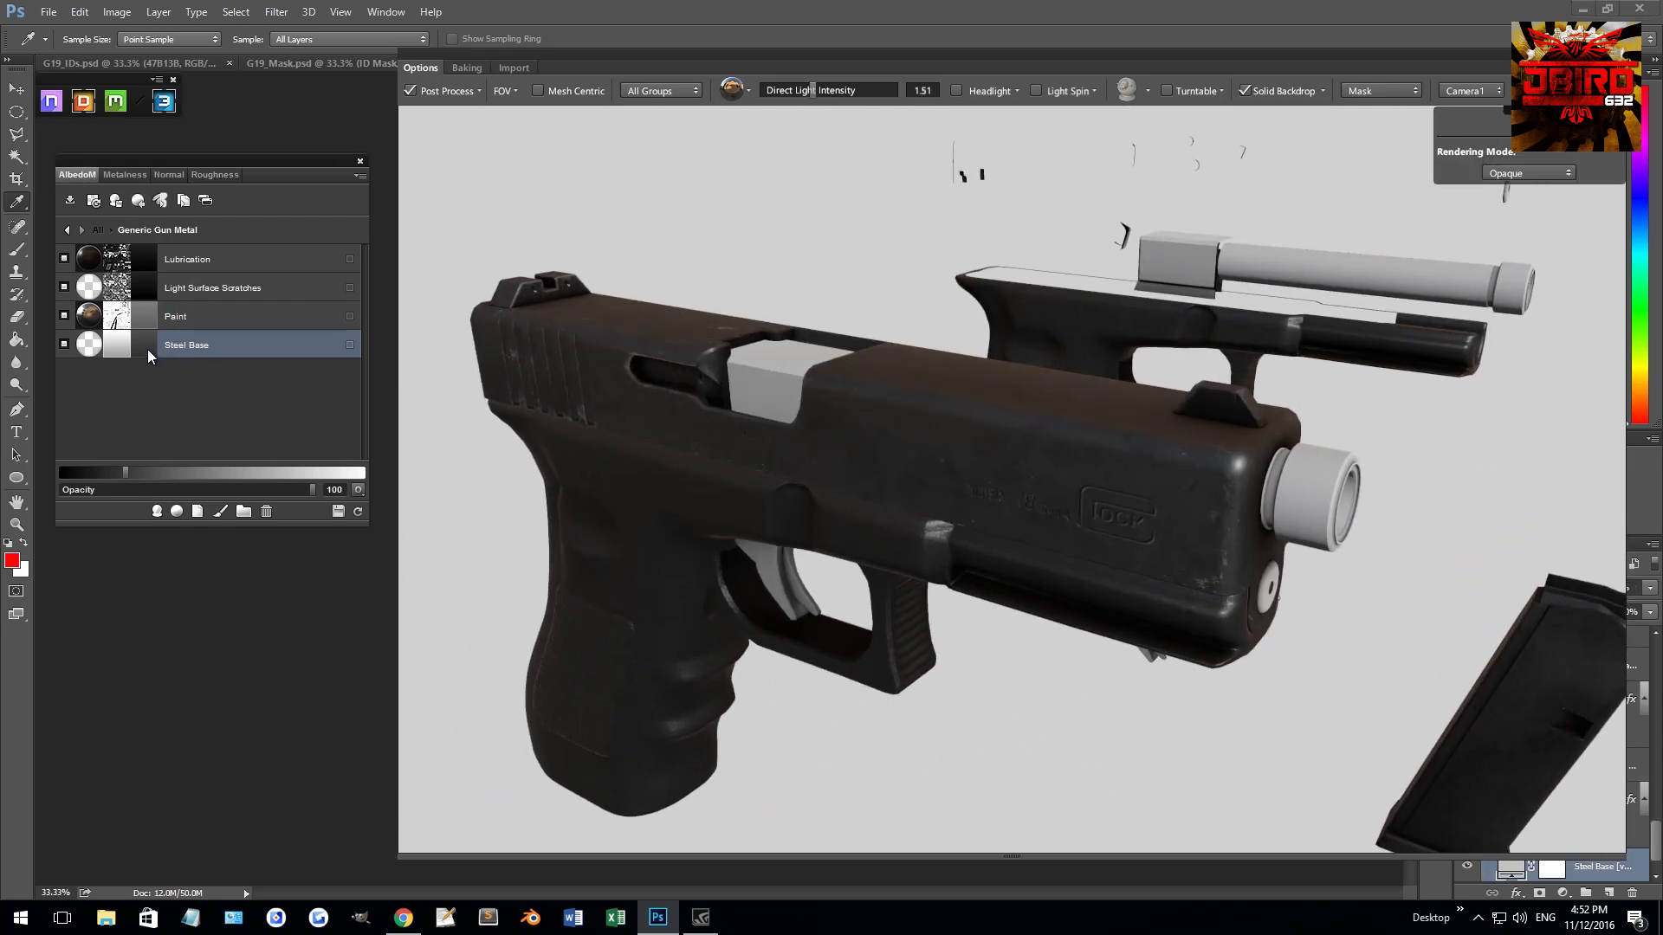
click(146, 344)
drag(866, 508, 866, 496)
click(1261, 447)
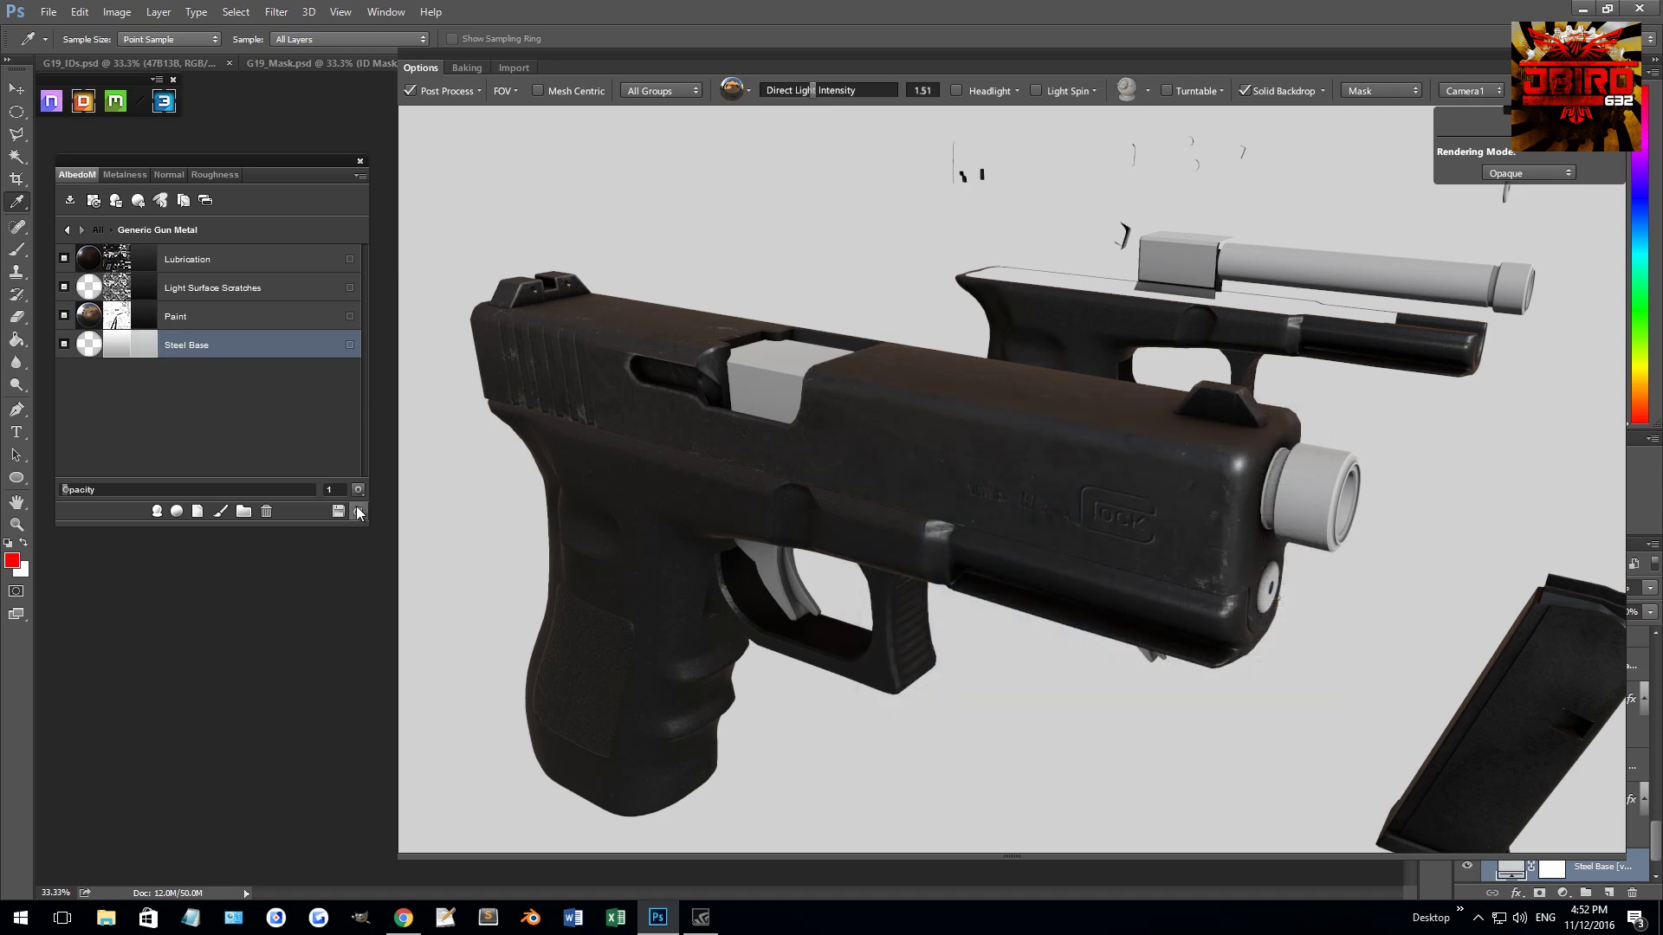
click(358, 513)
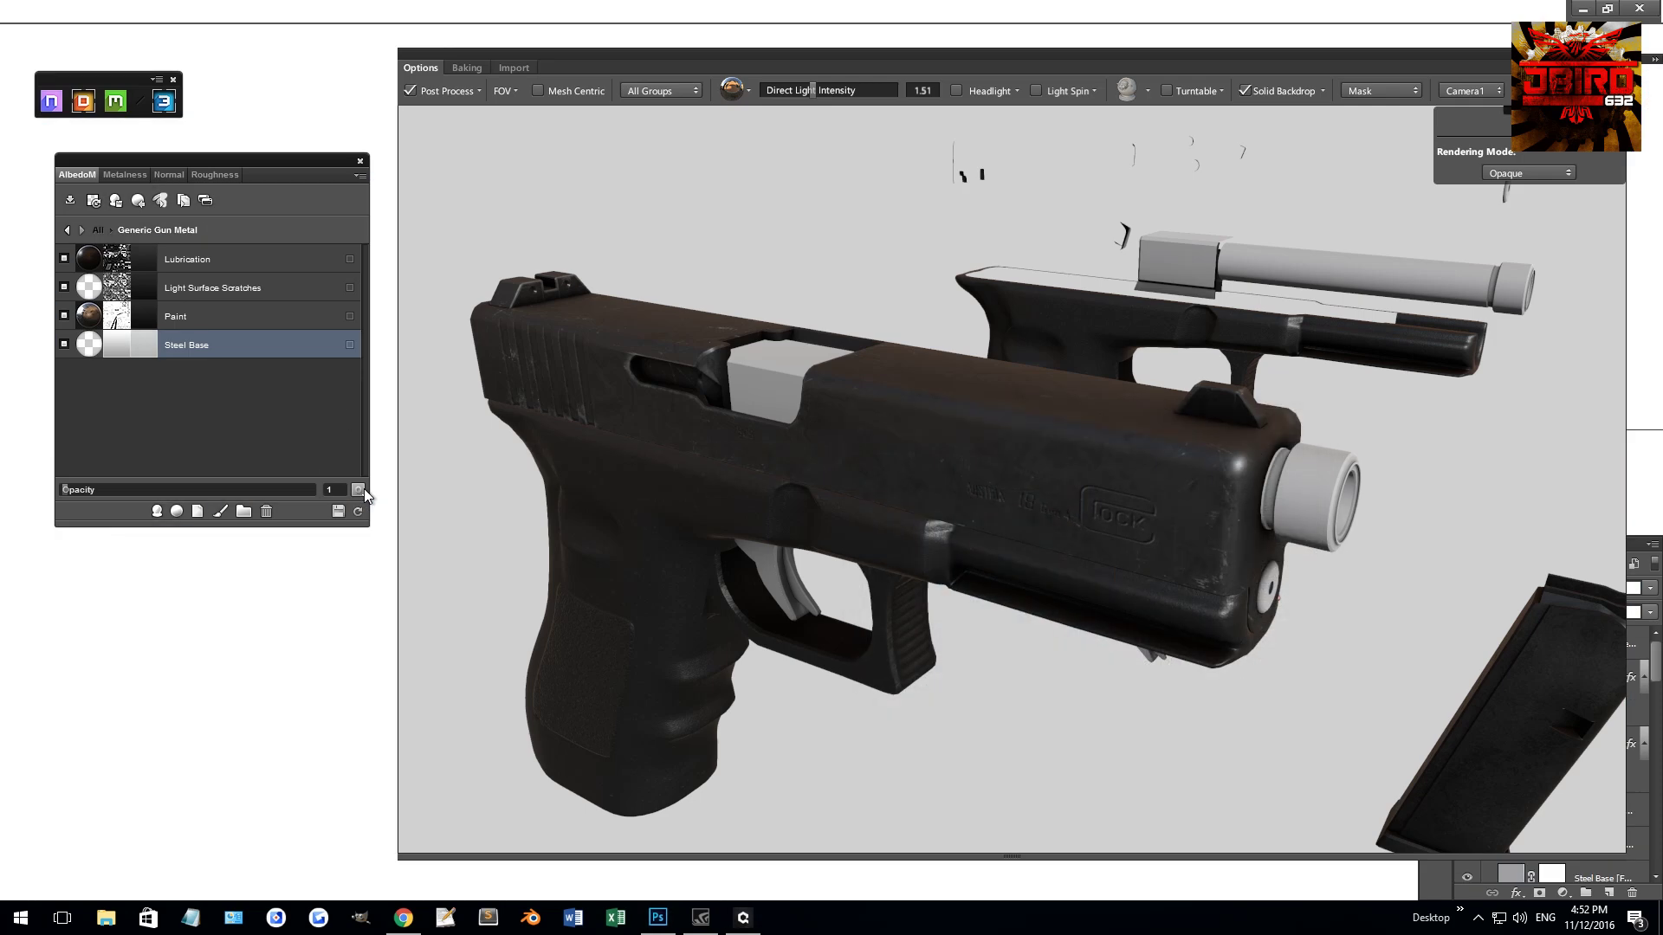
double_click(153, 345)
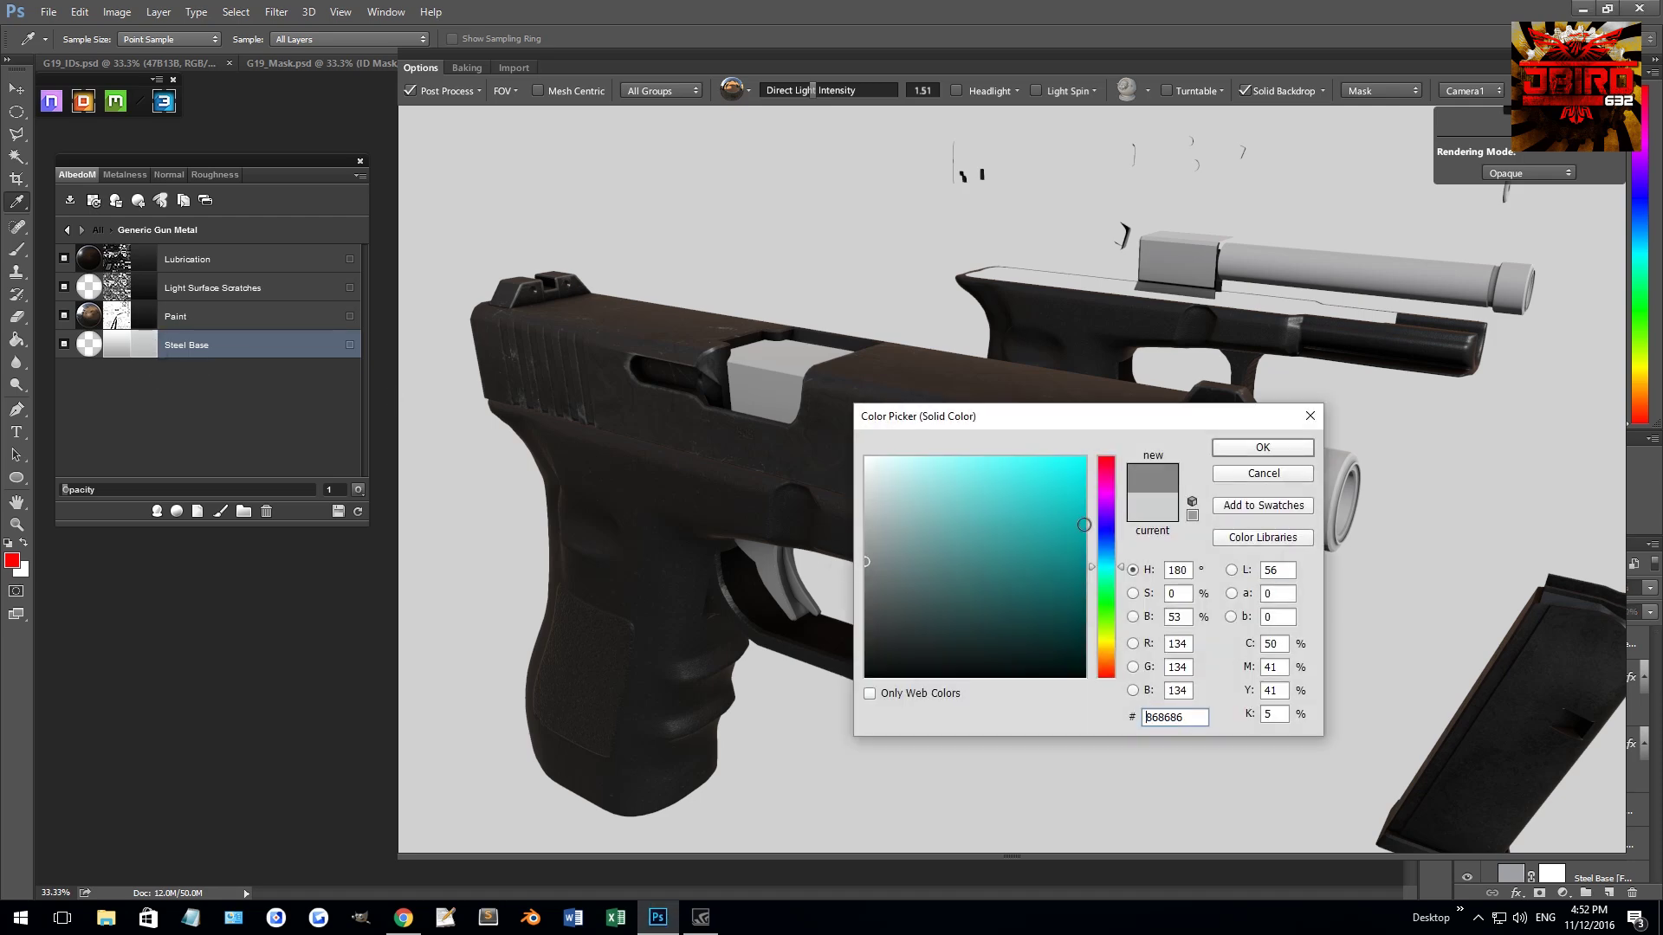
click(1262, 447)
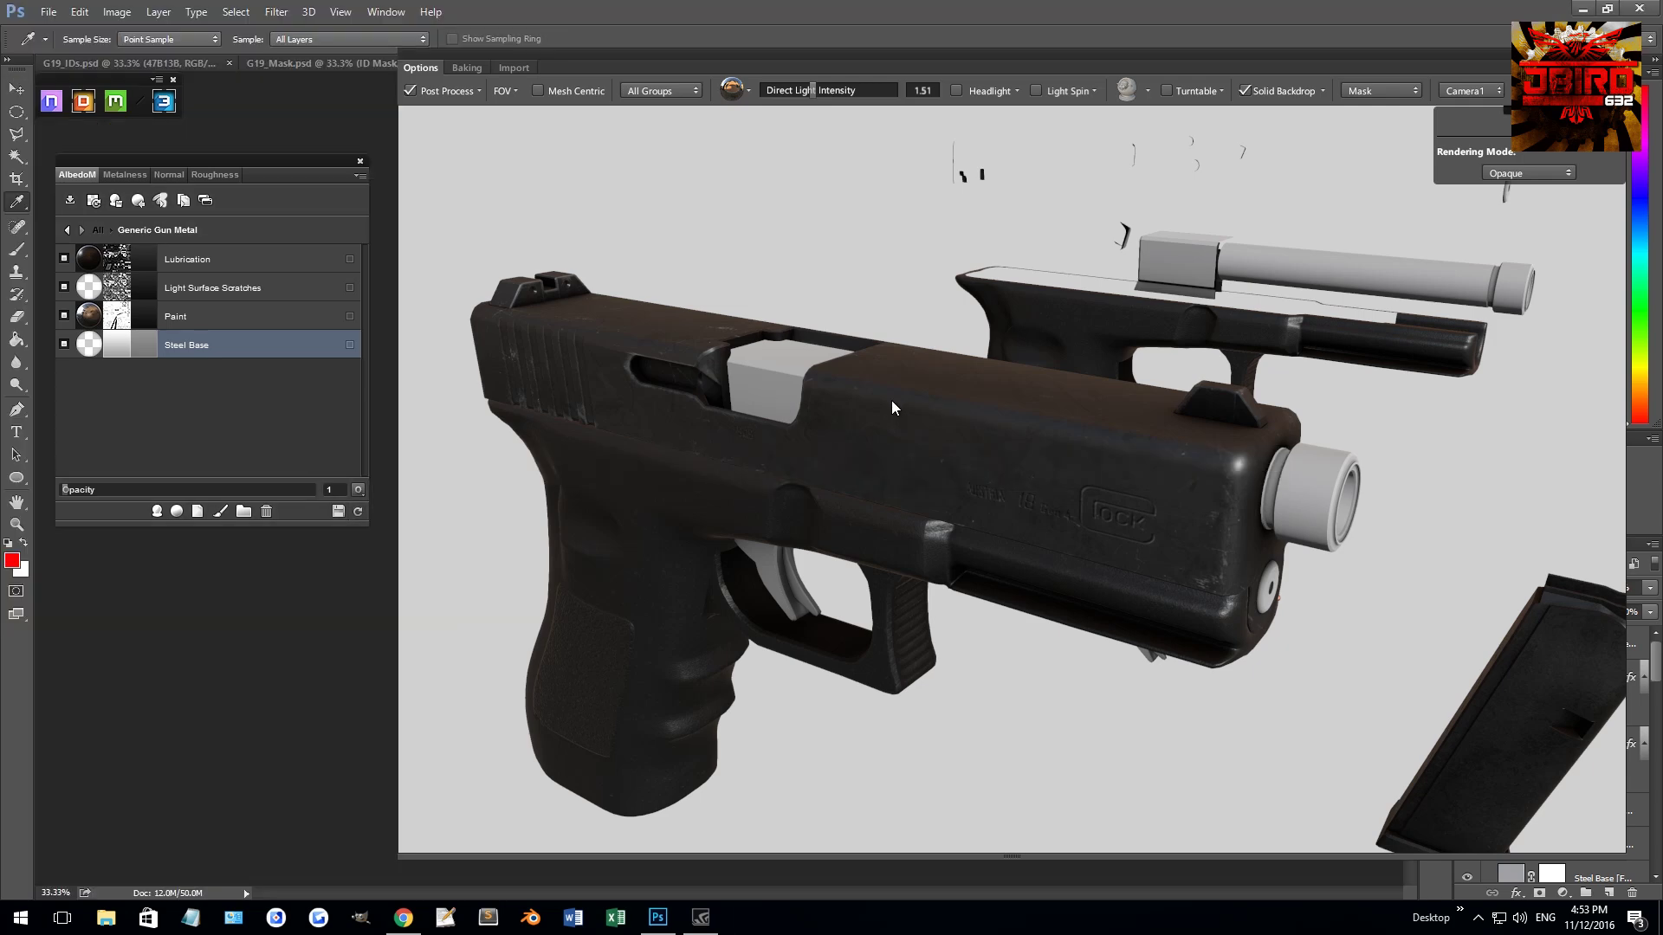
- Try the lighter color 313131 on the Paint layer's albedo and refresh the preview
double_click(154, 316)
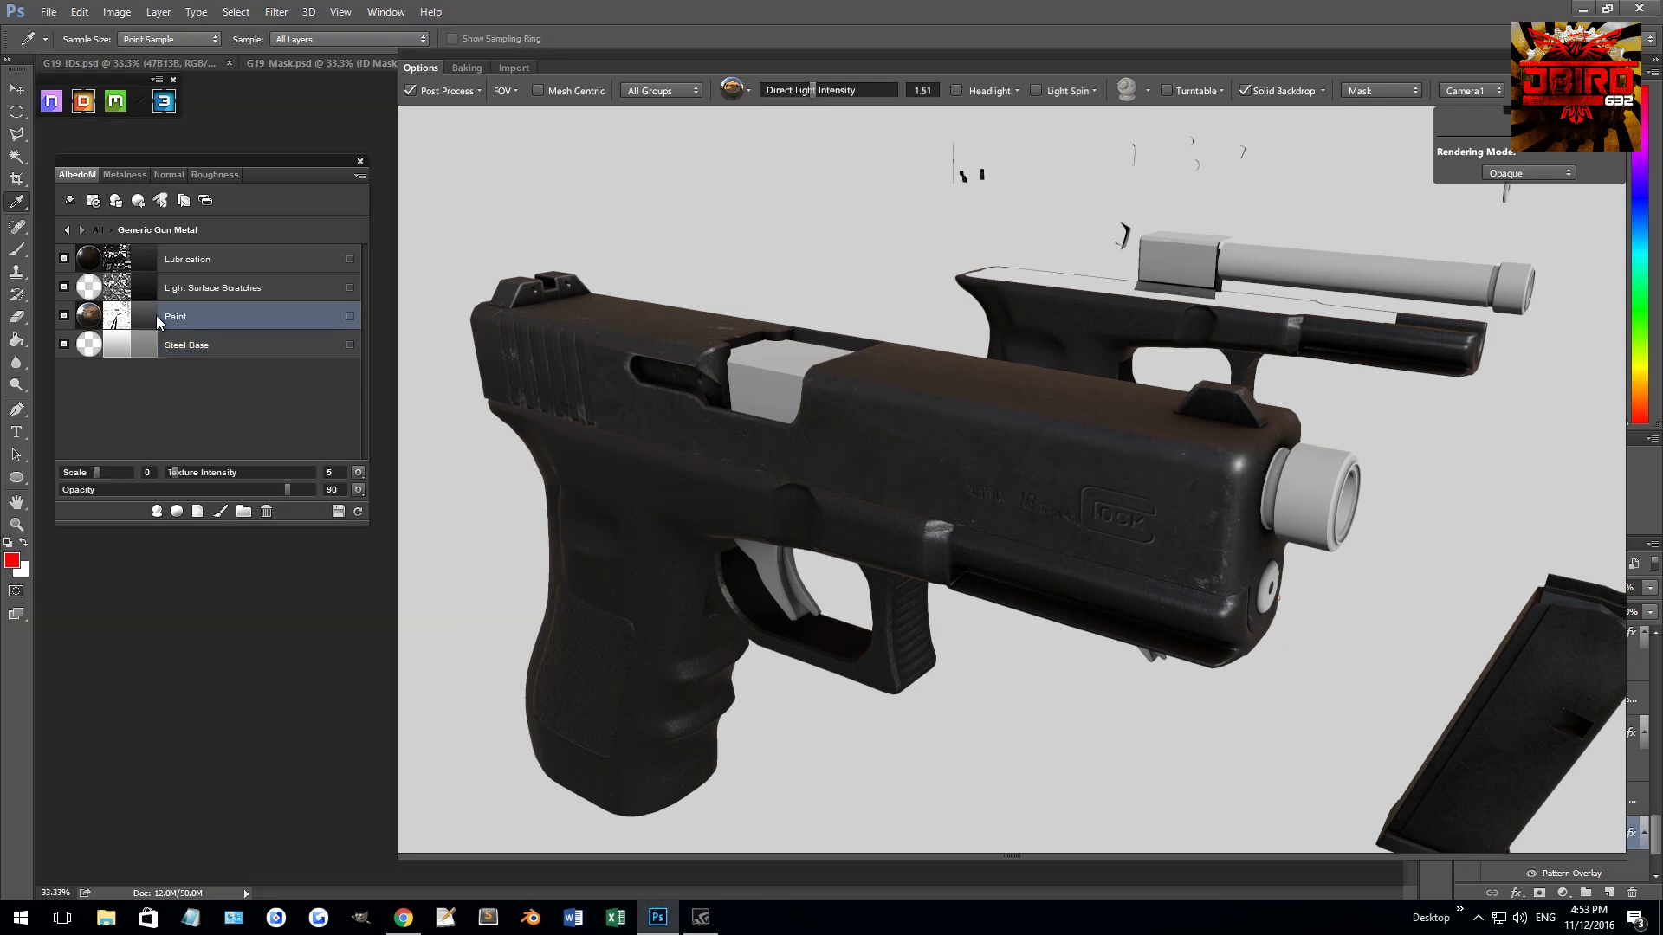
click(862, 635)
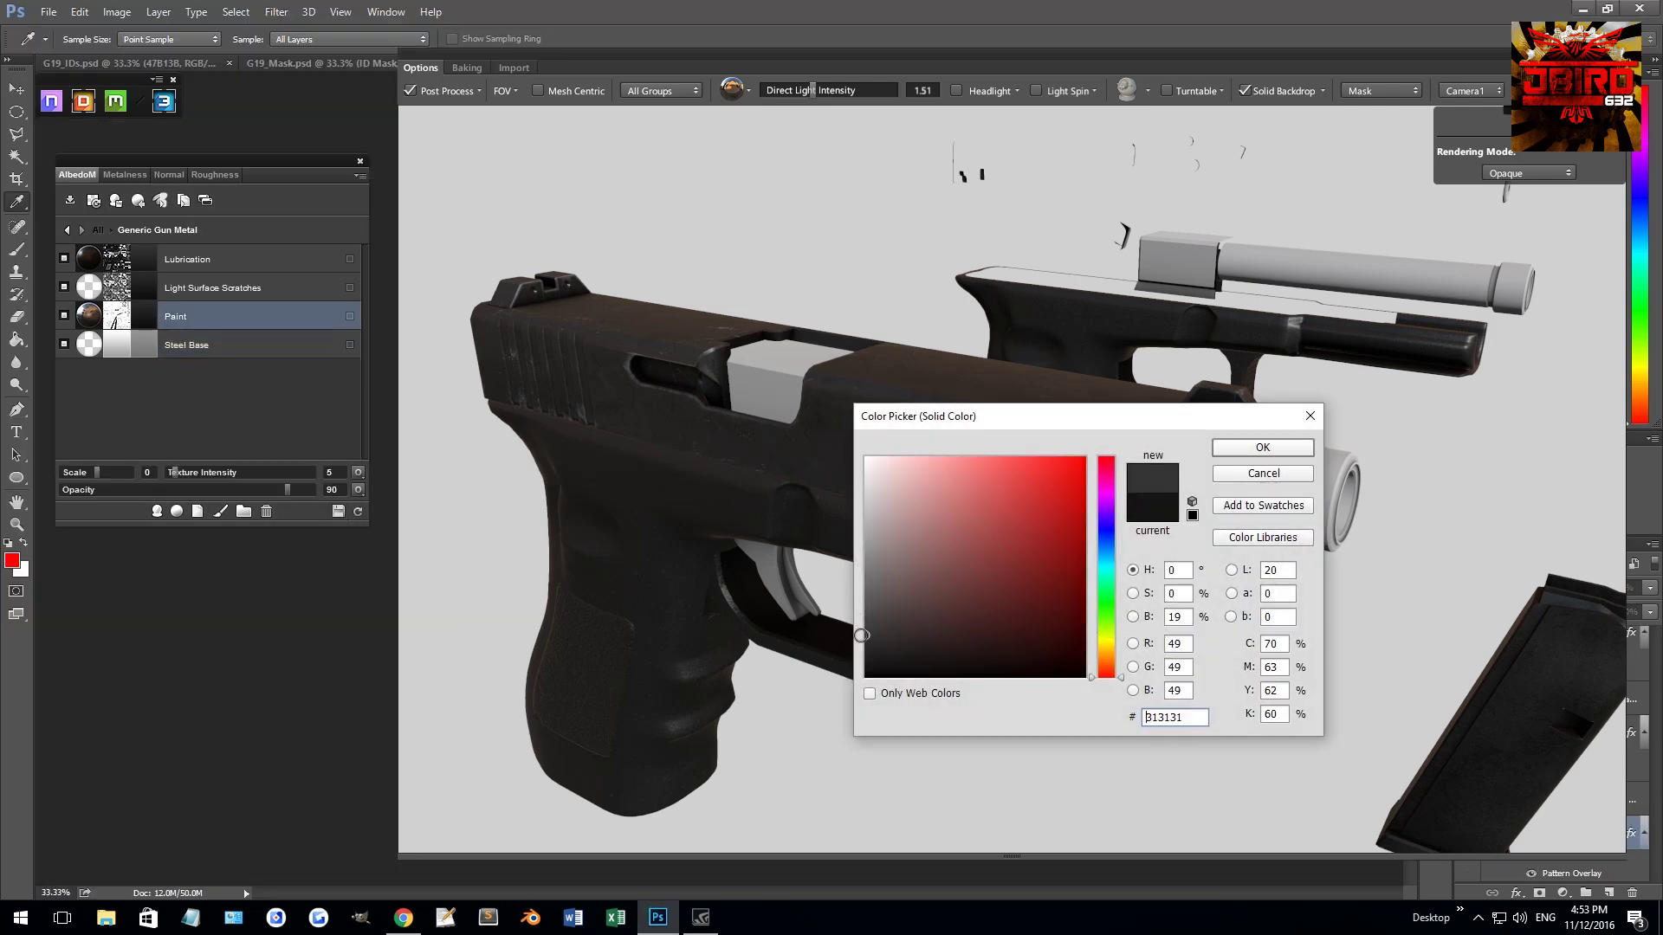
click(1237, 450)
click(358, 512)
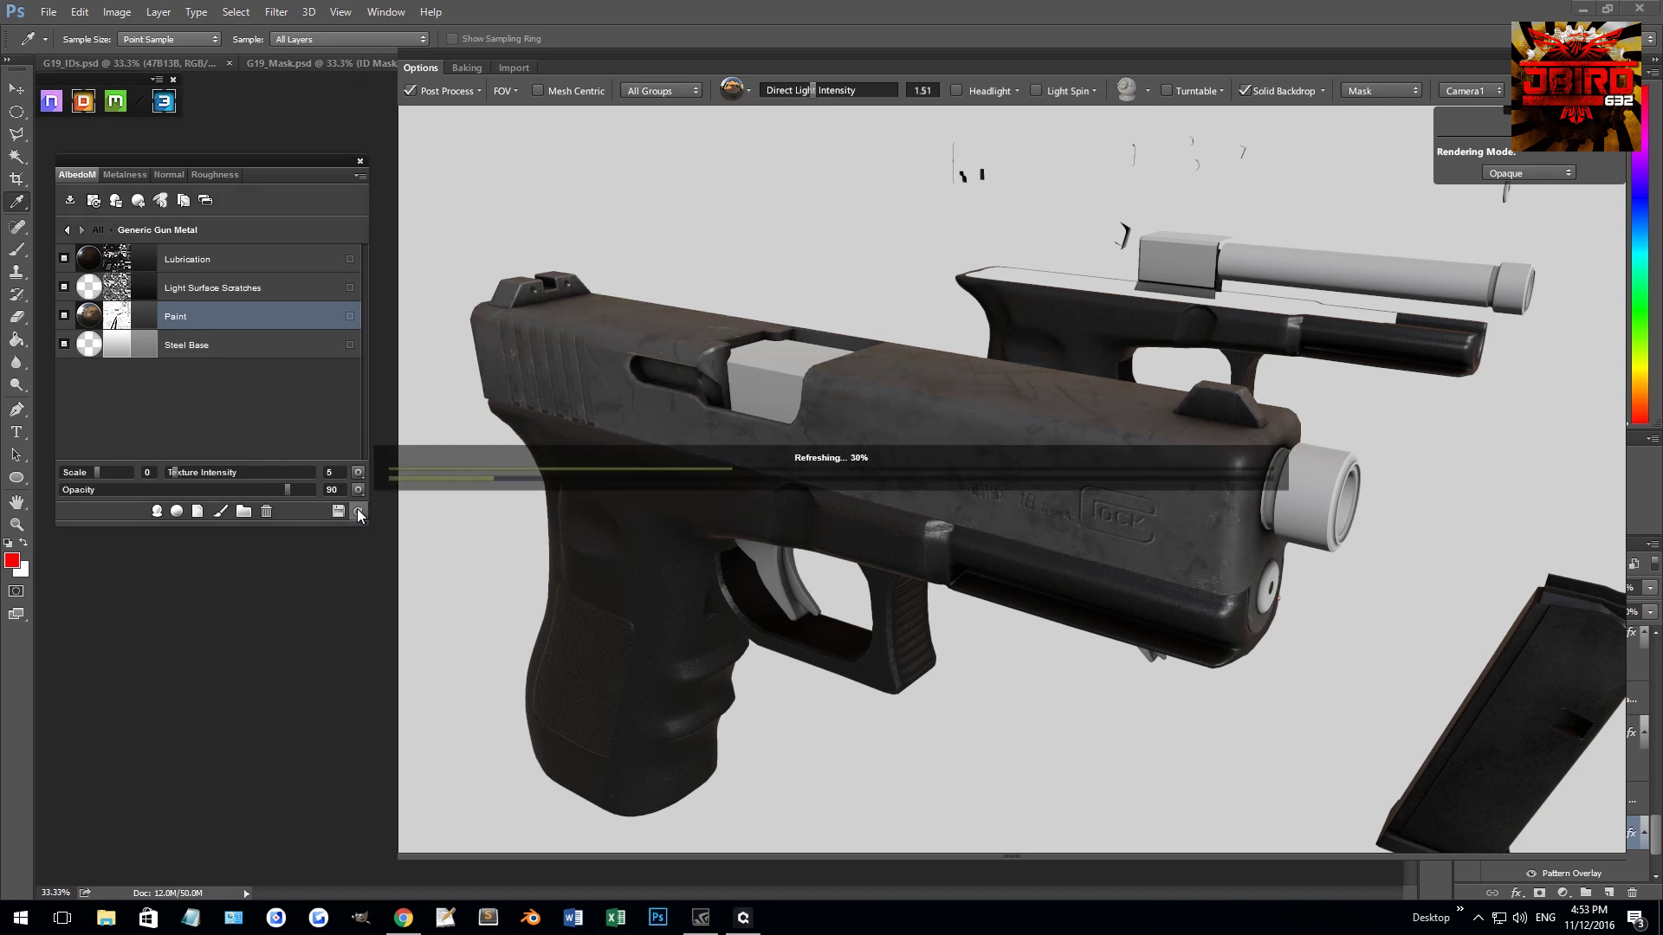
- Set the Paint layer's albedo color to 1d1d1d, refresh the preview and inspect the slide from behind and from the side
click(148, 317)
text(1f1f1f)
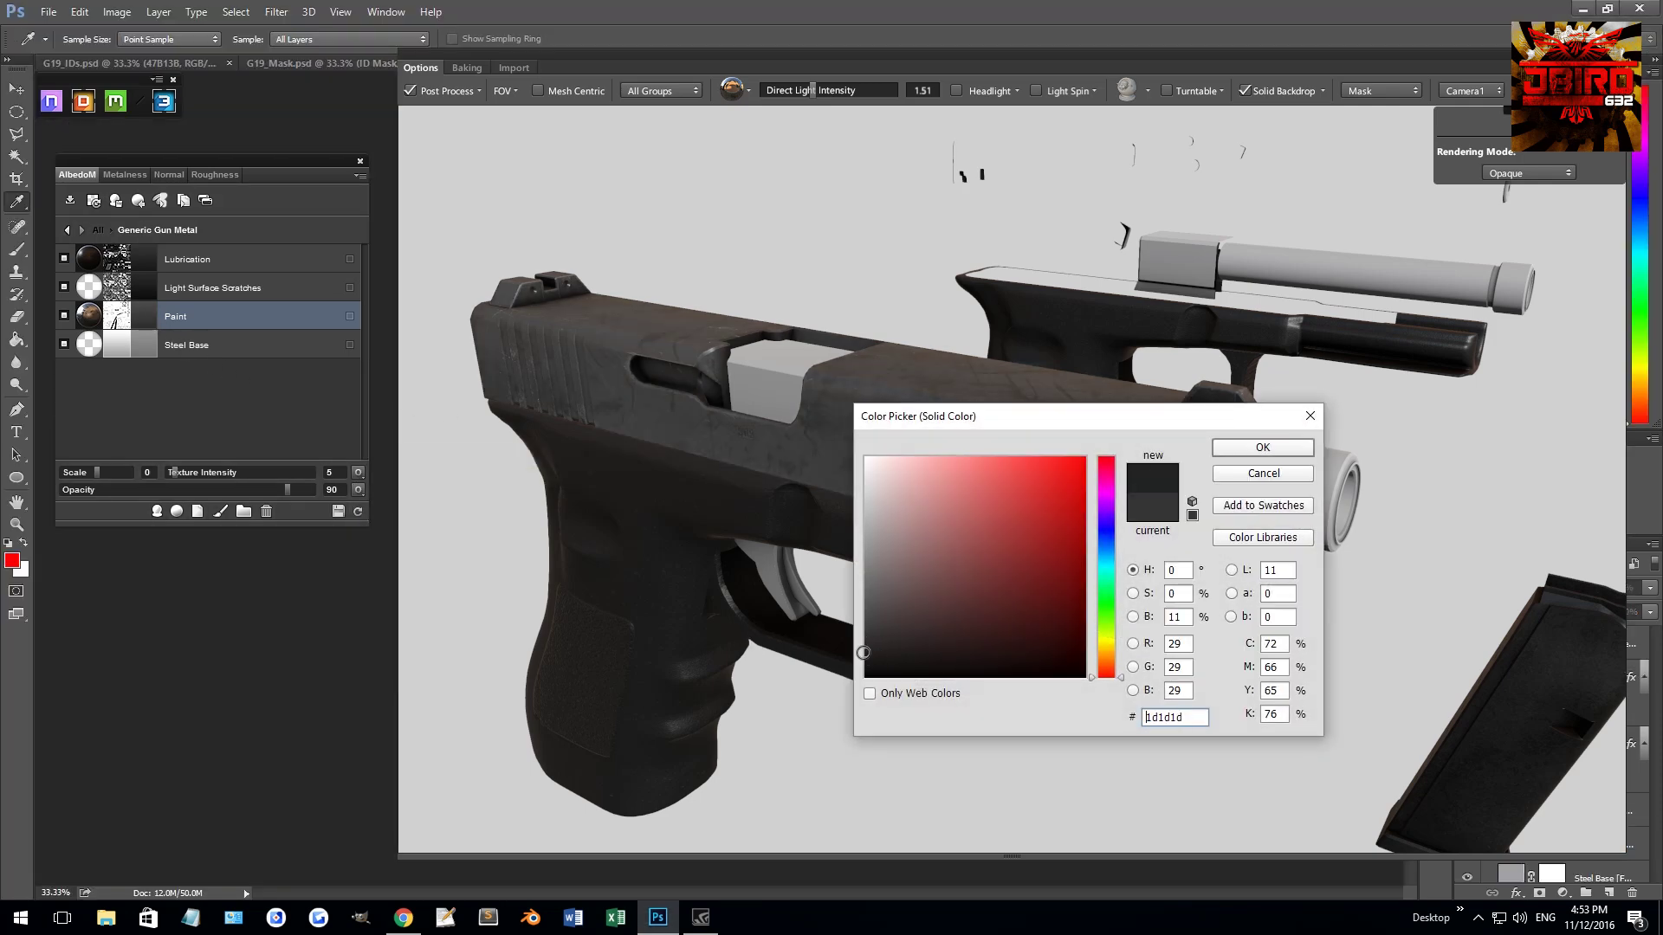
click(1264, 448)
click(358, 512)
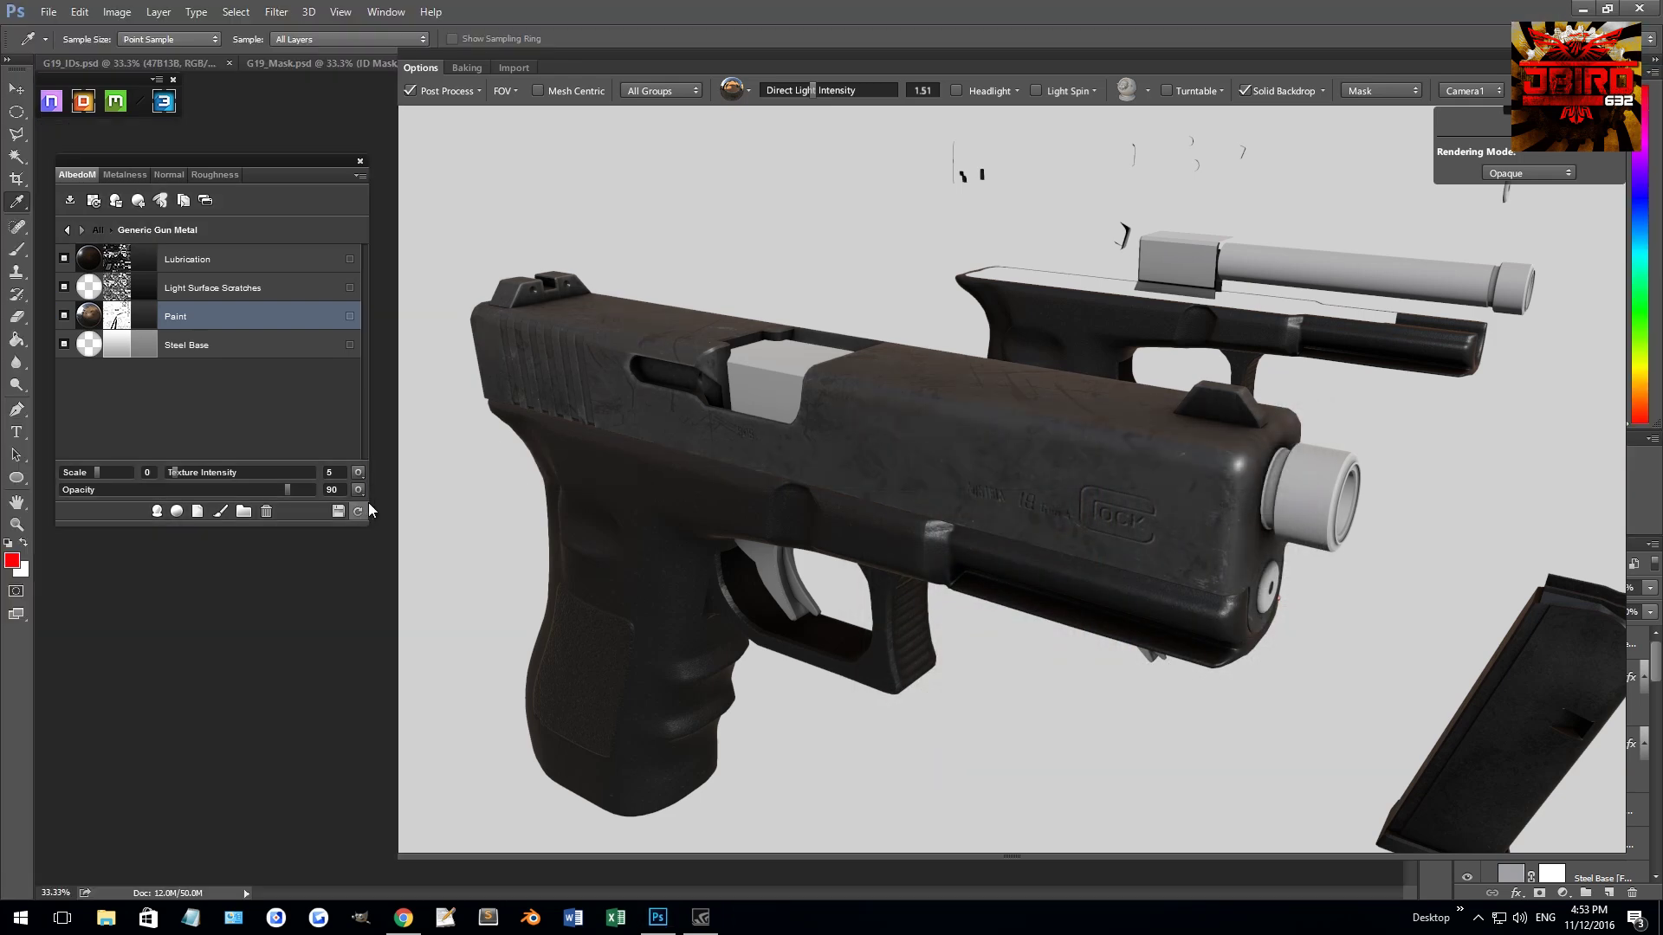
drag(885, 444, 1192, 563)
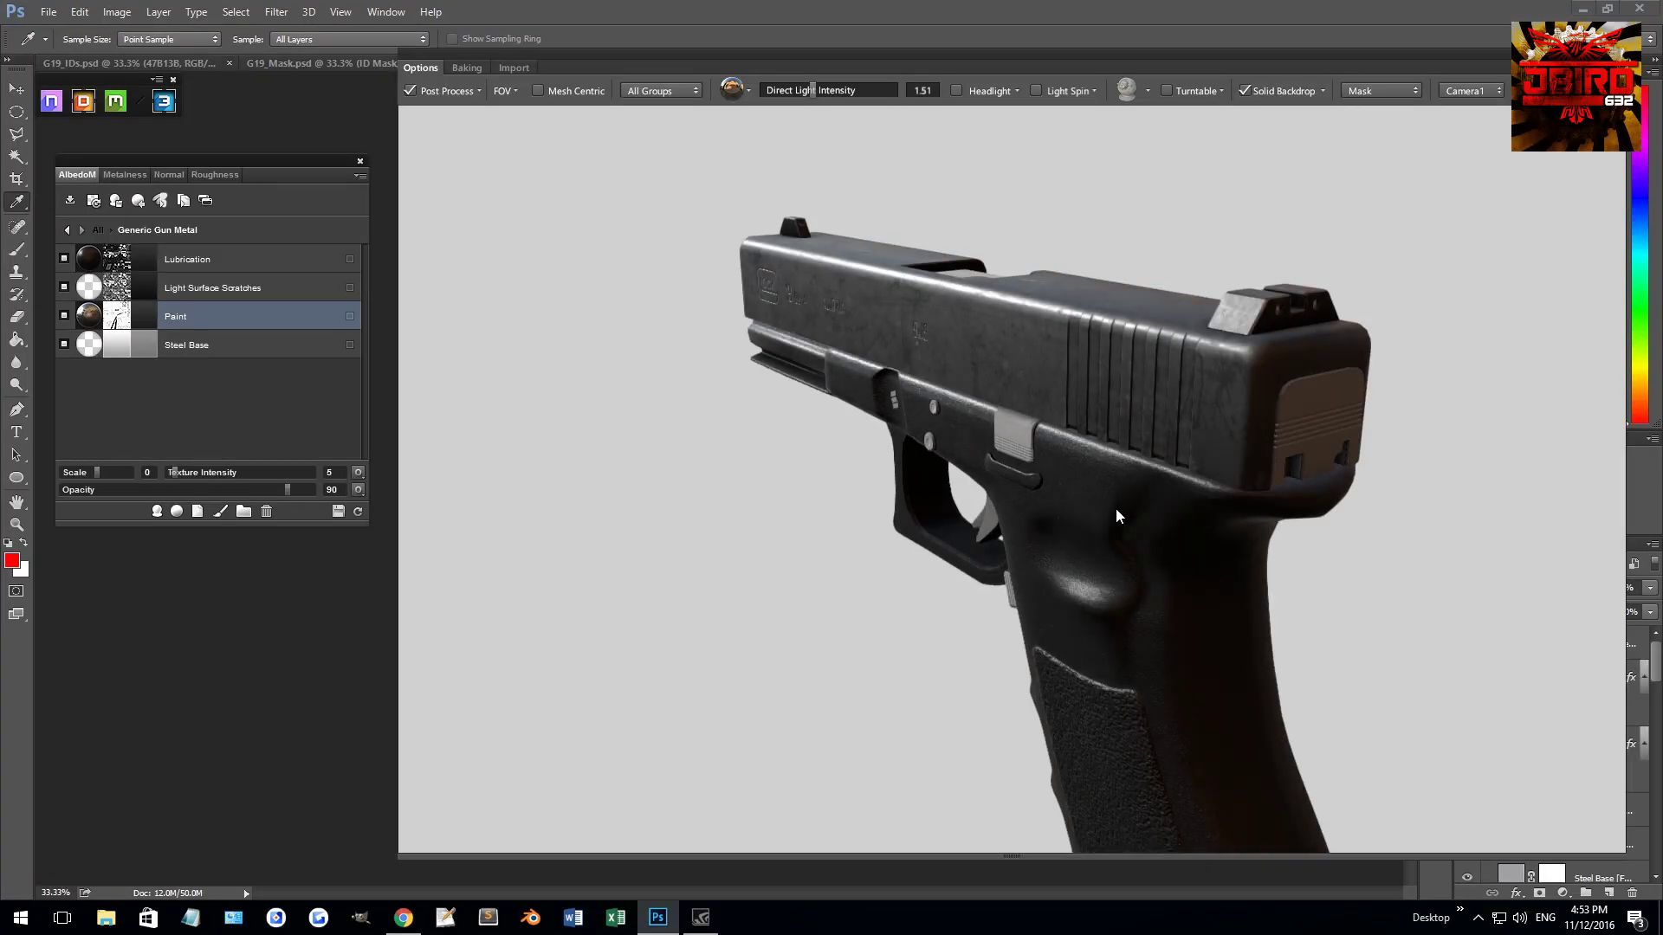
scroll(1157, 507, down, 3)
drag(1055, 498, 1286, 616)
scroll(1051, 486, up, 3)
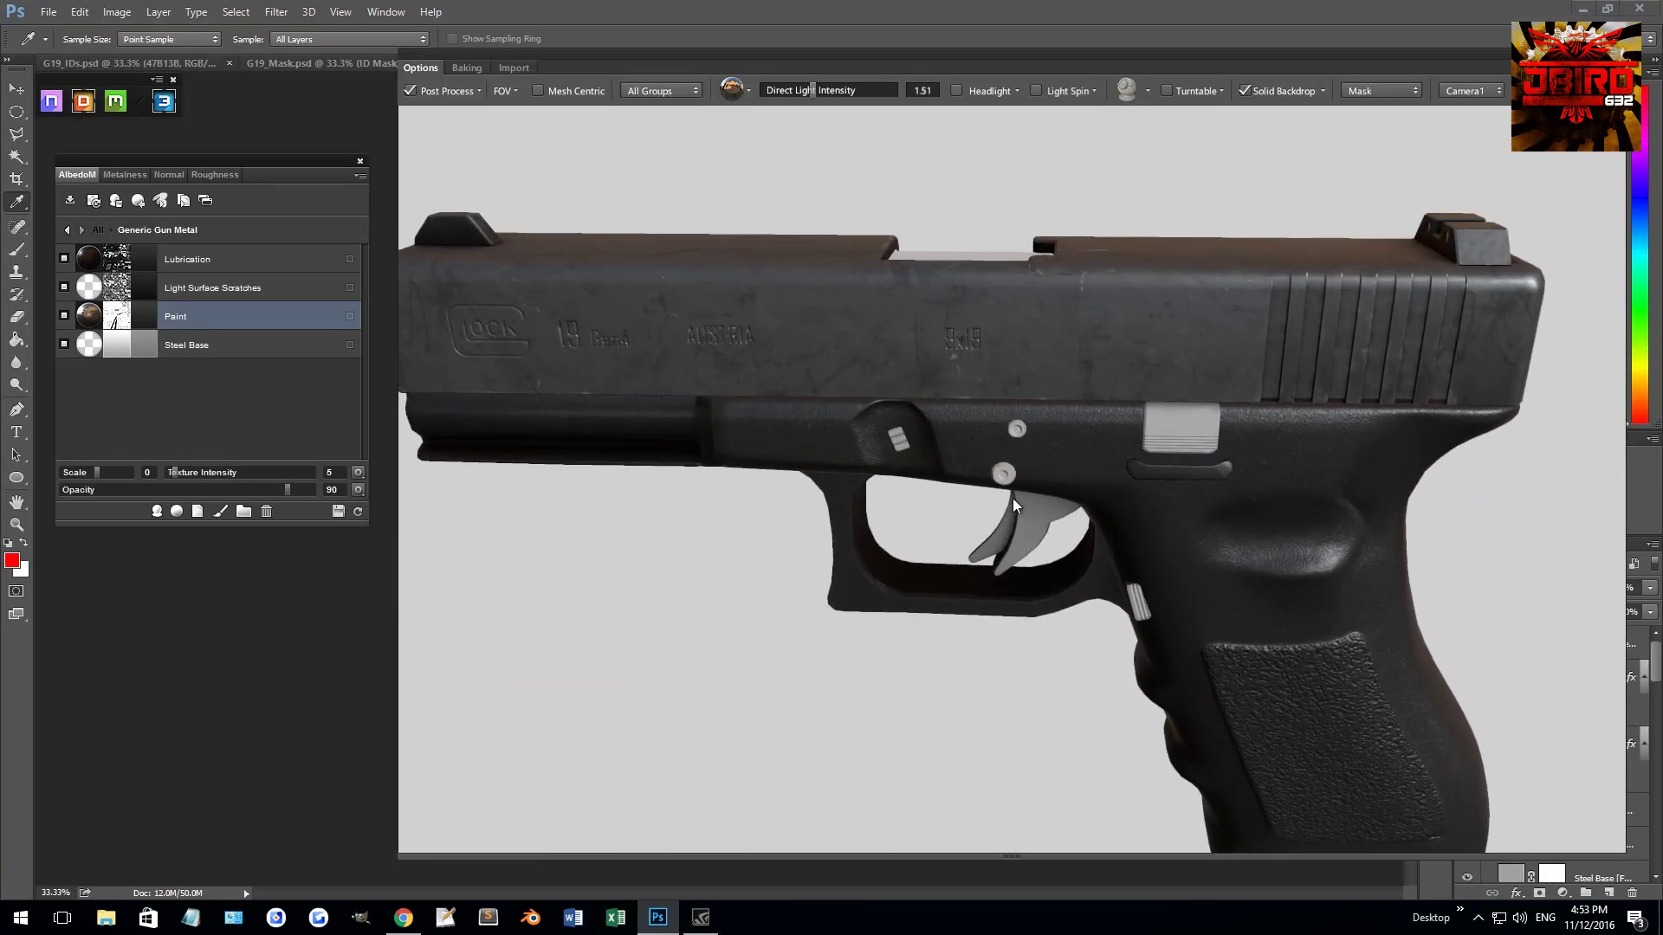
scroll(1015, 505, down, 2)
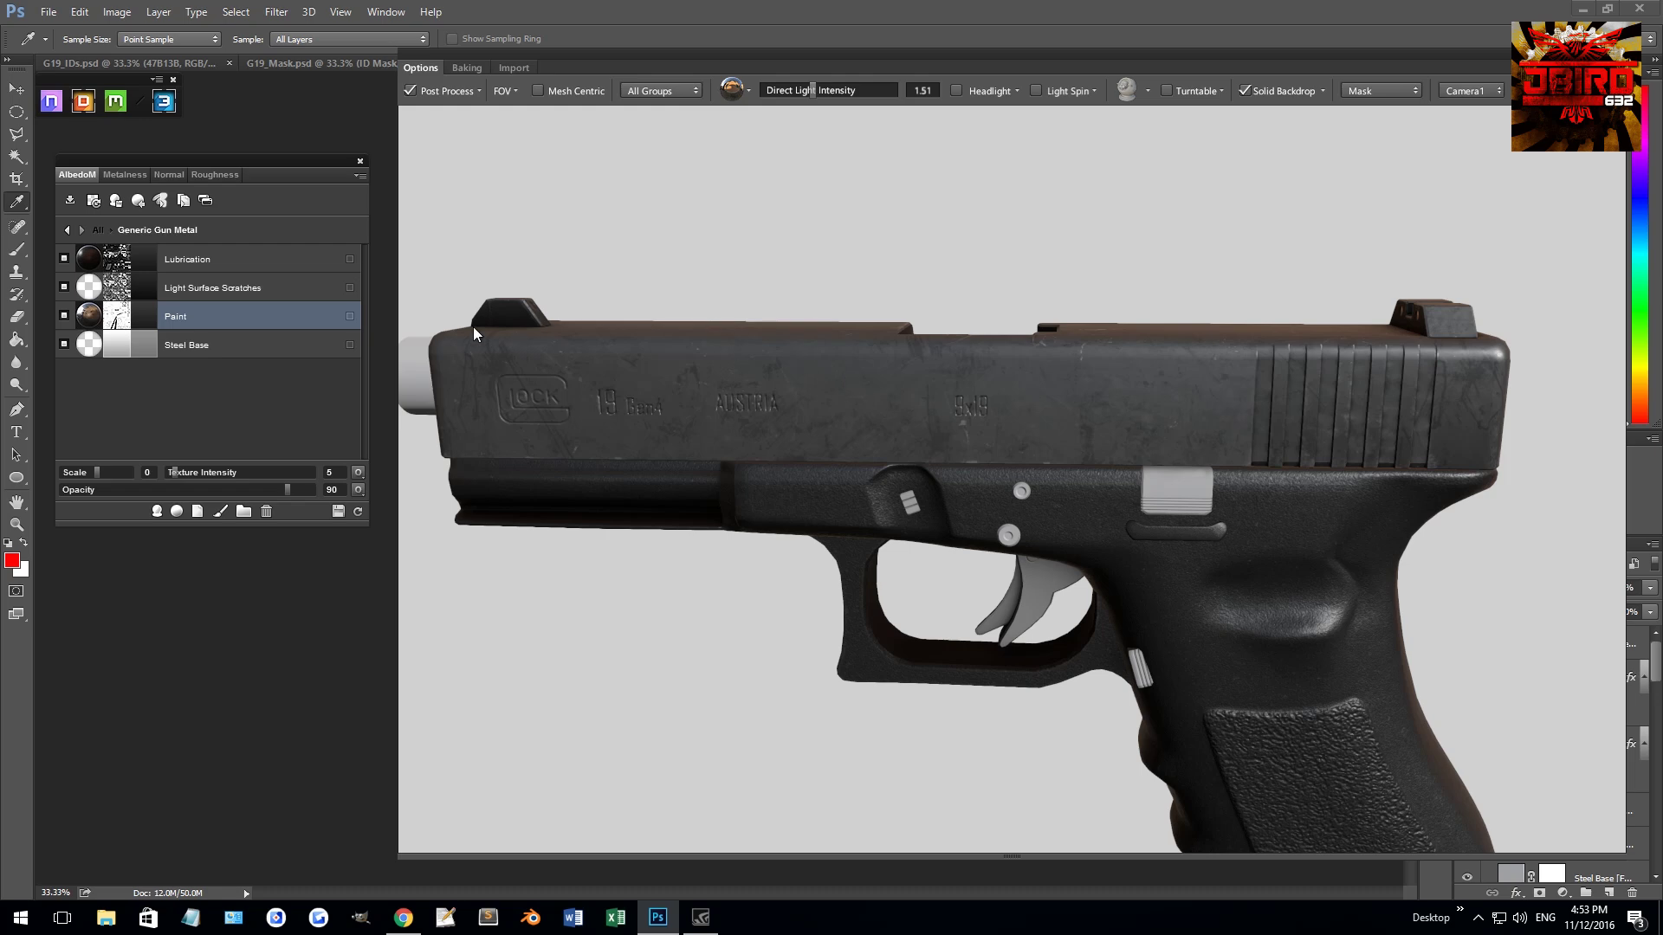
- Lower the Paint layer's roughness value to a darker grey in two stages
click(209, 182)
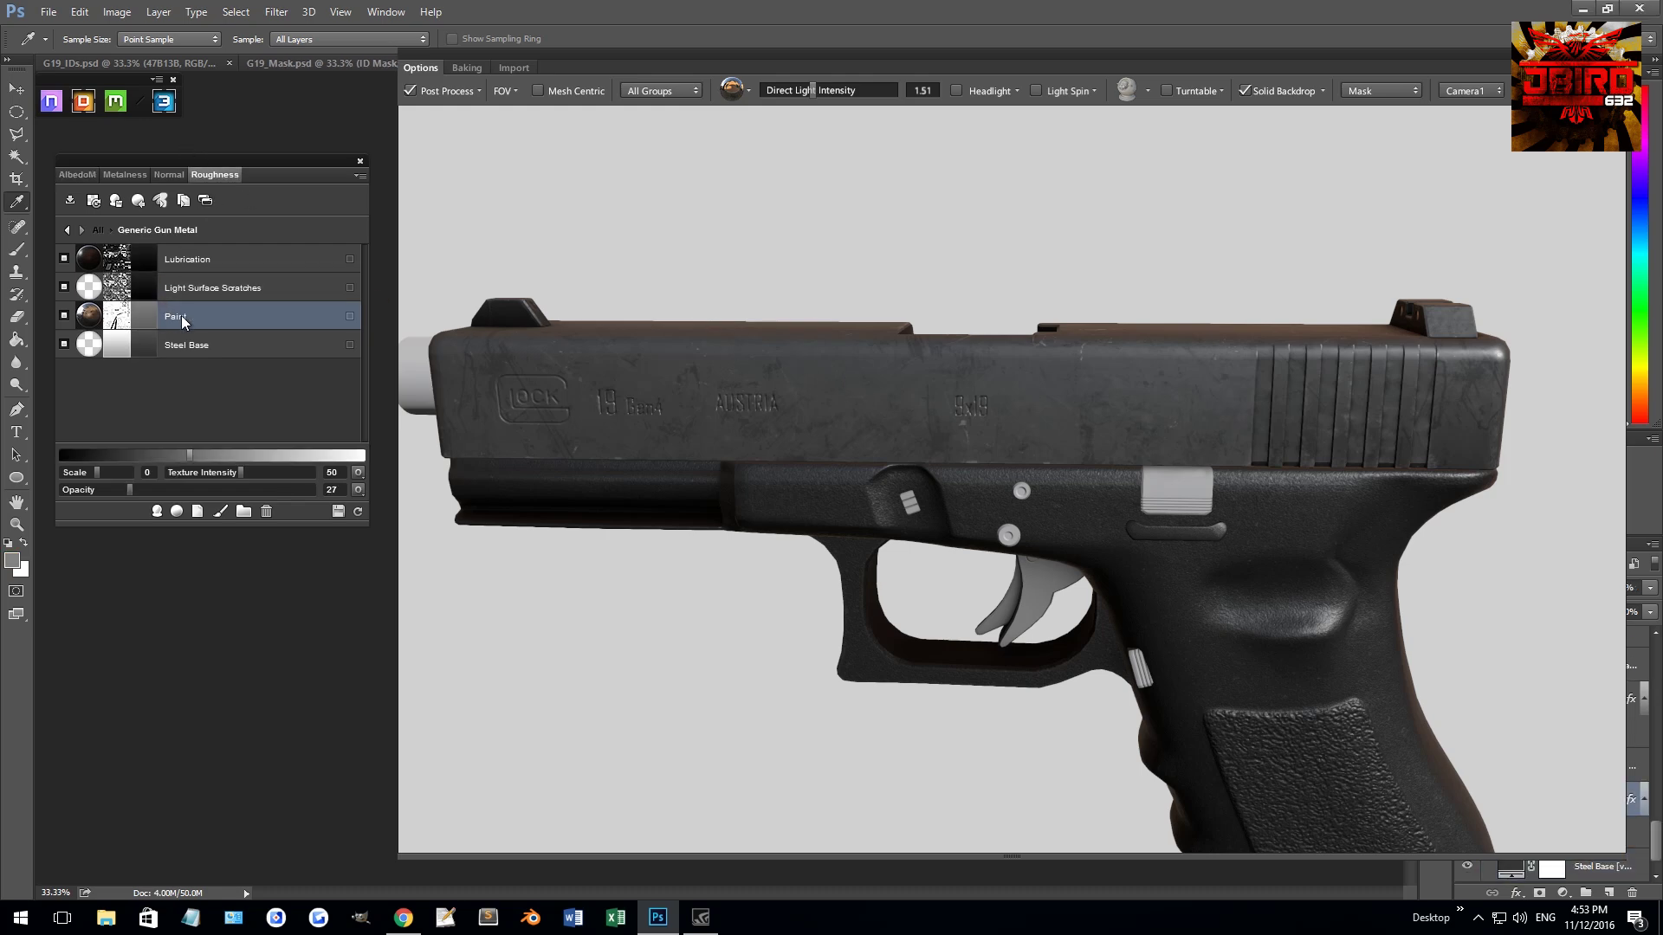
click(148, 454)
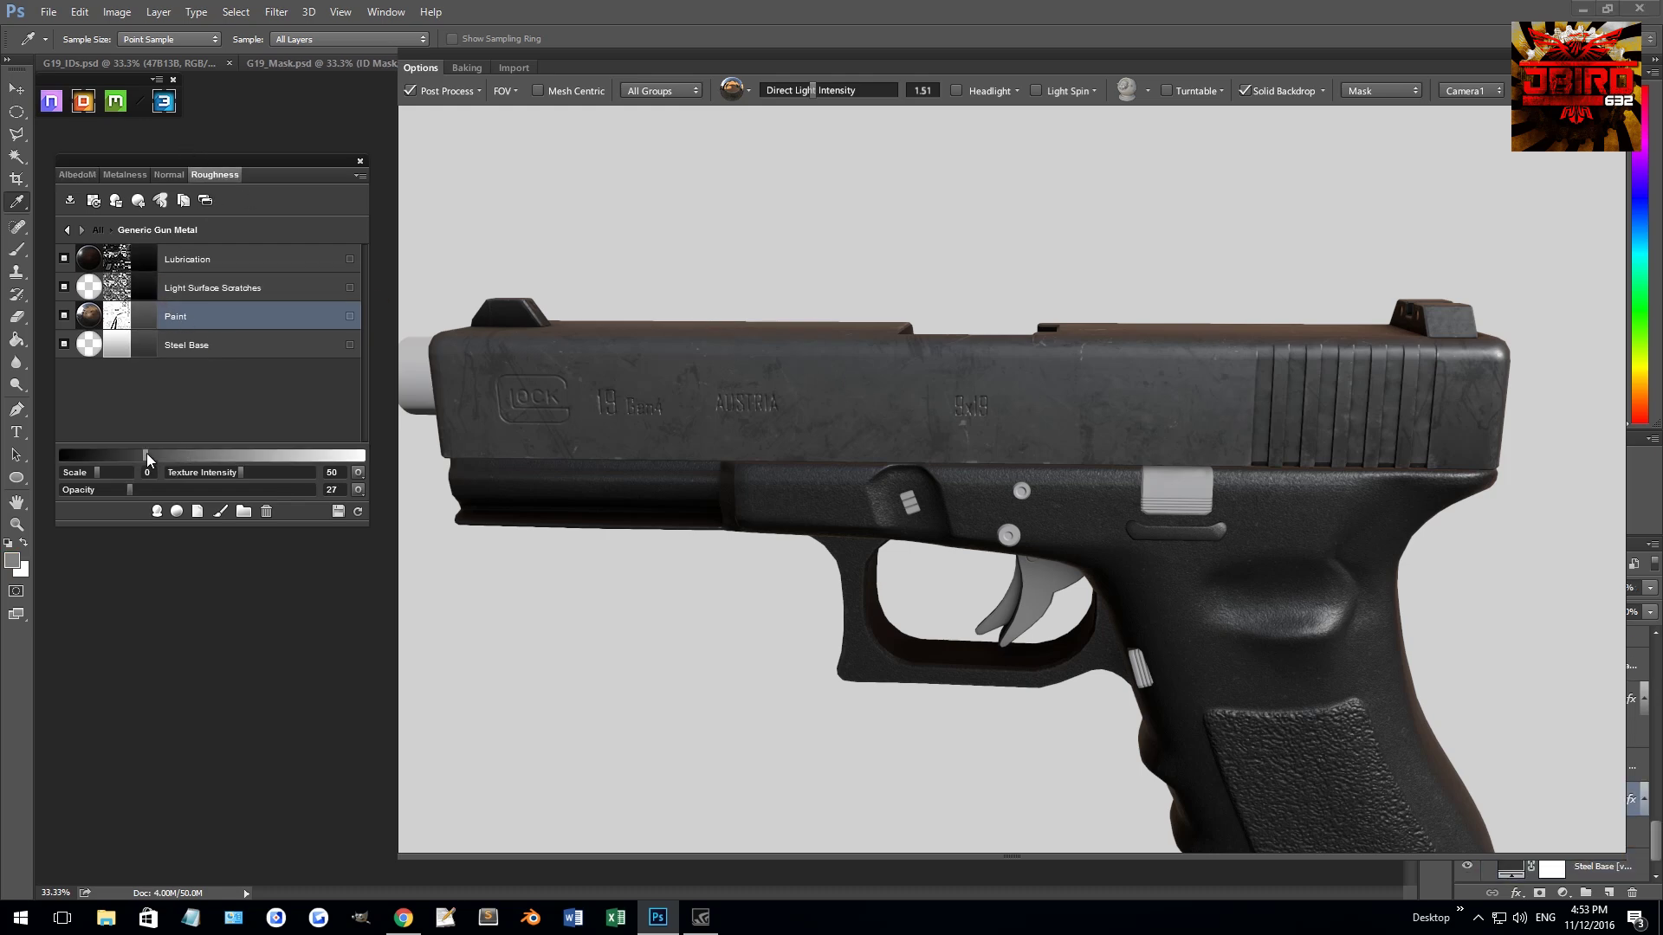
drag(148, 453, 125, 454)
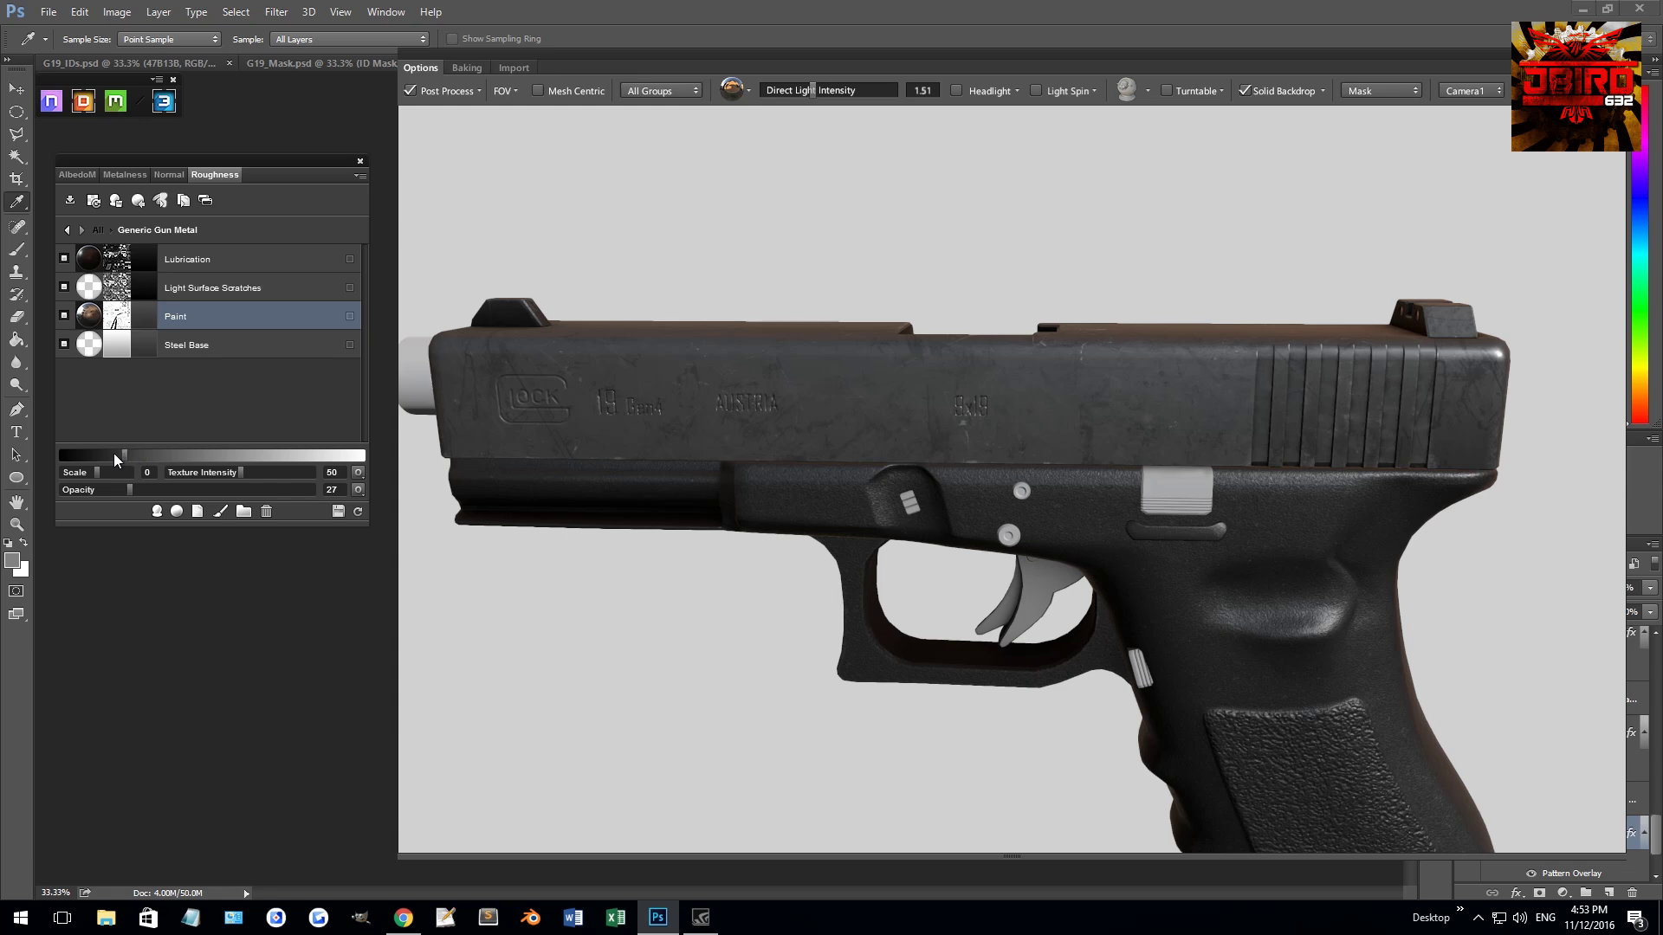
- Lower the Steel Base layer's roughness value to a darker grey and inspect the slide from several angles
click(227, 342)
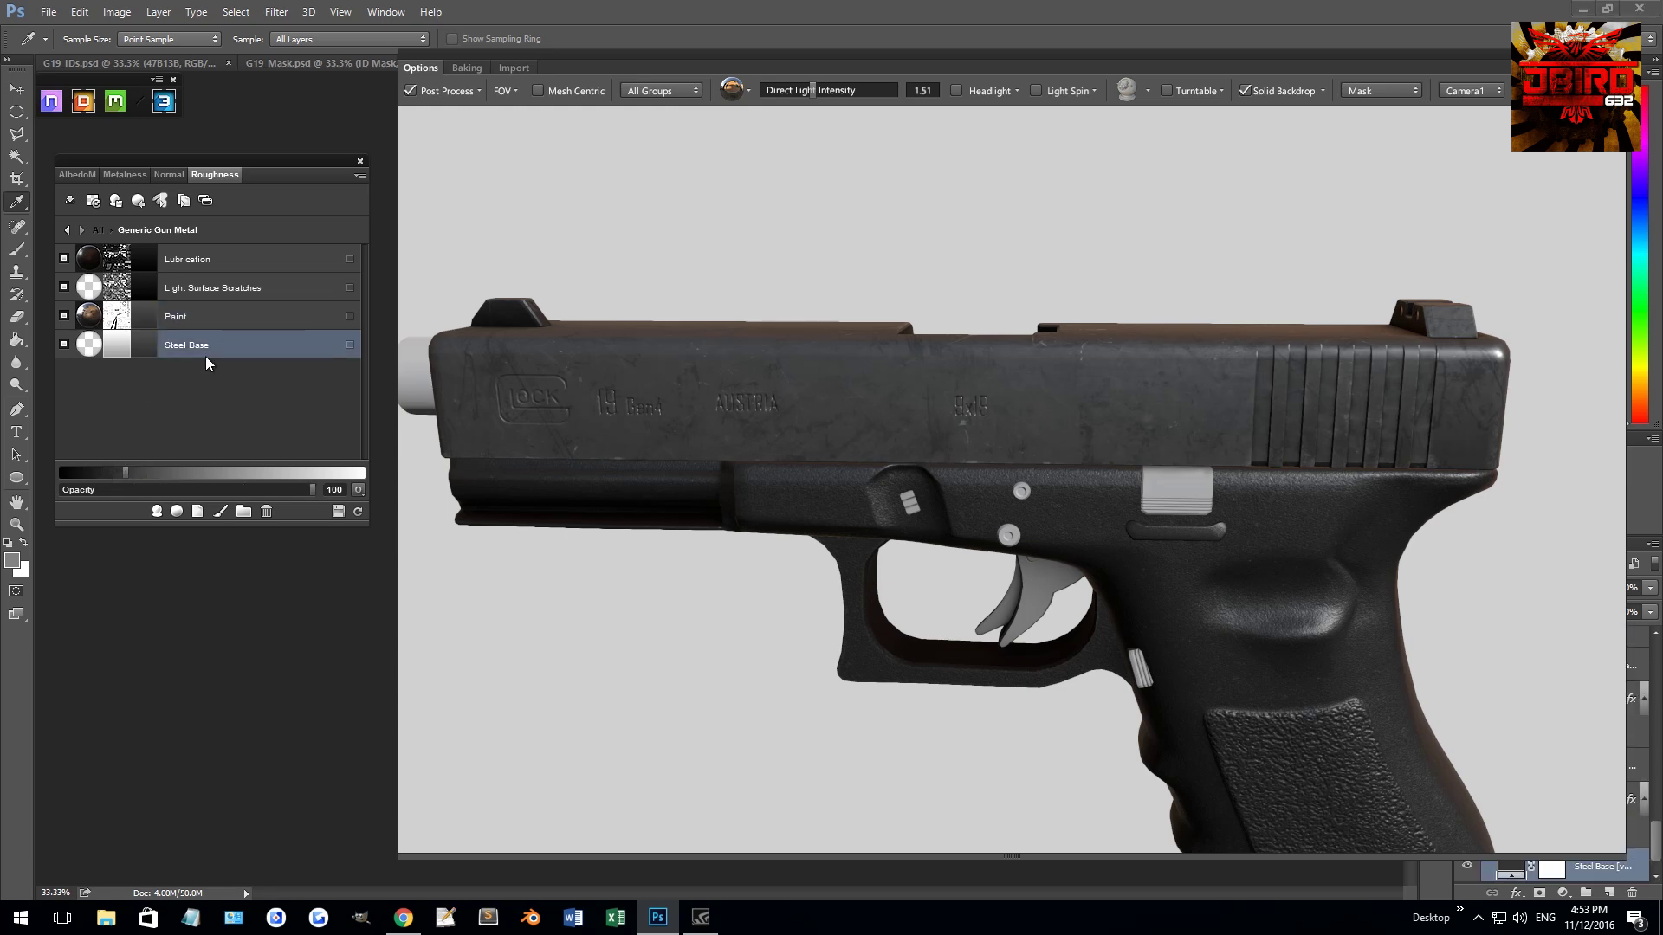
click(97, 472)
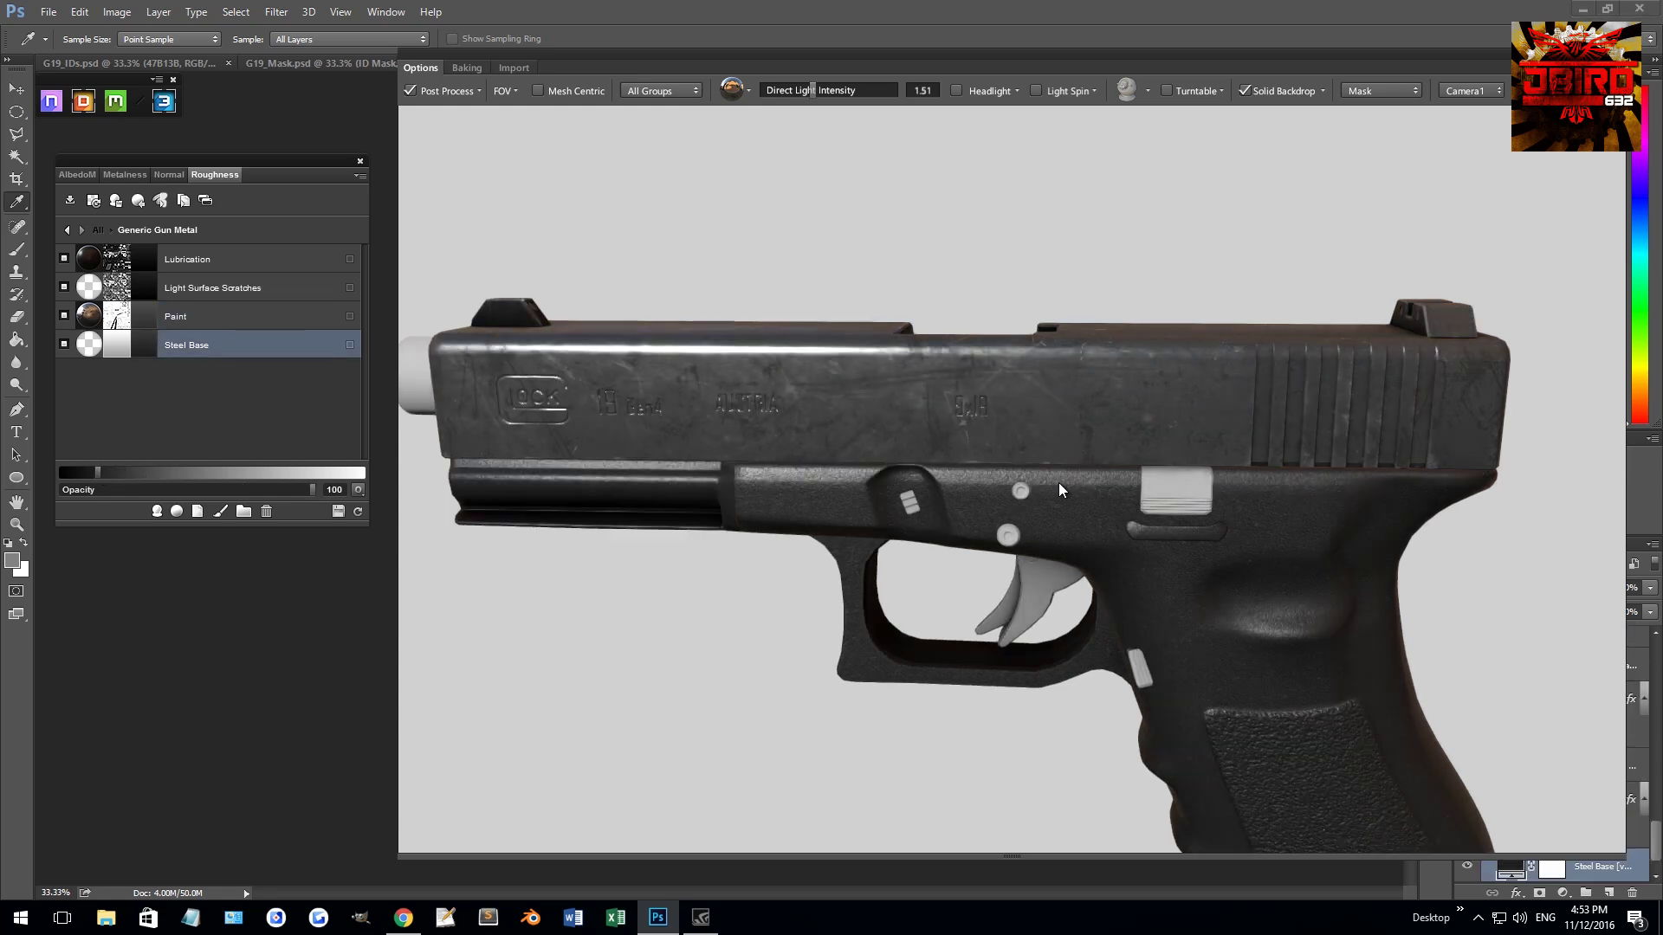
scroll(956, 498, up, 3)
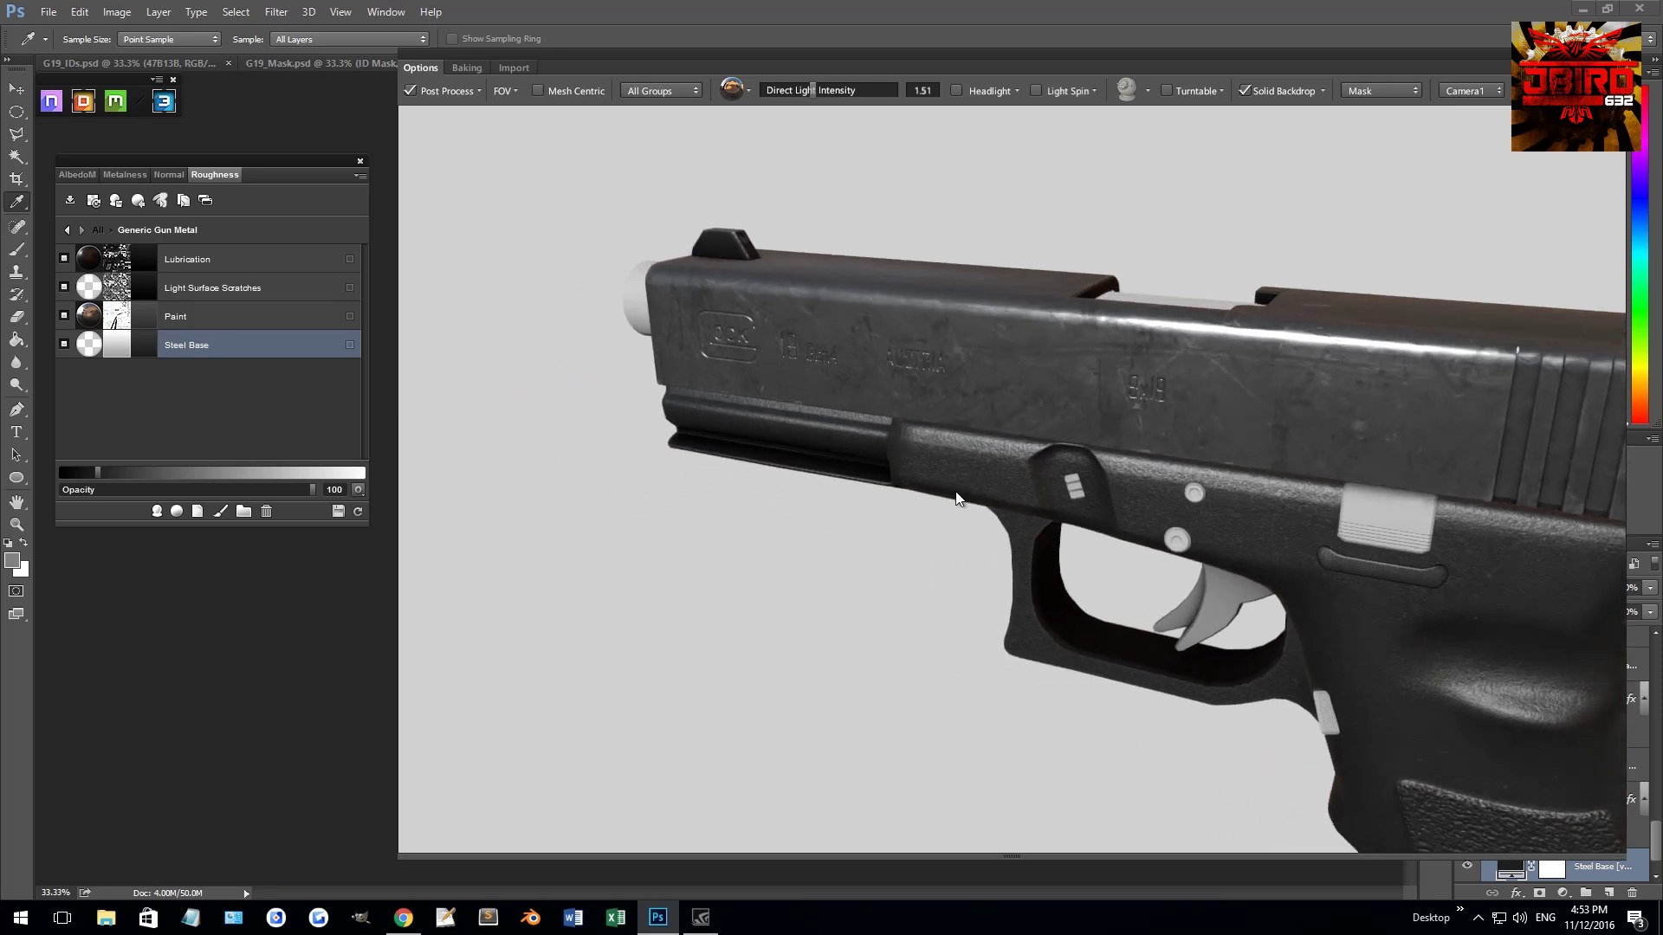
drag(956, 498, 906, 392)
drag(1038, 466, 1119, 523)
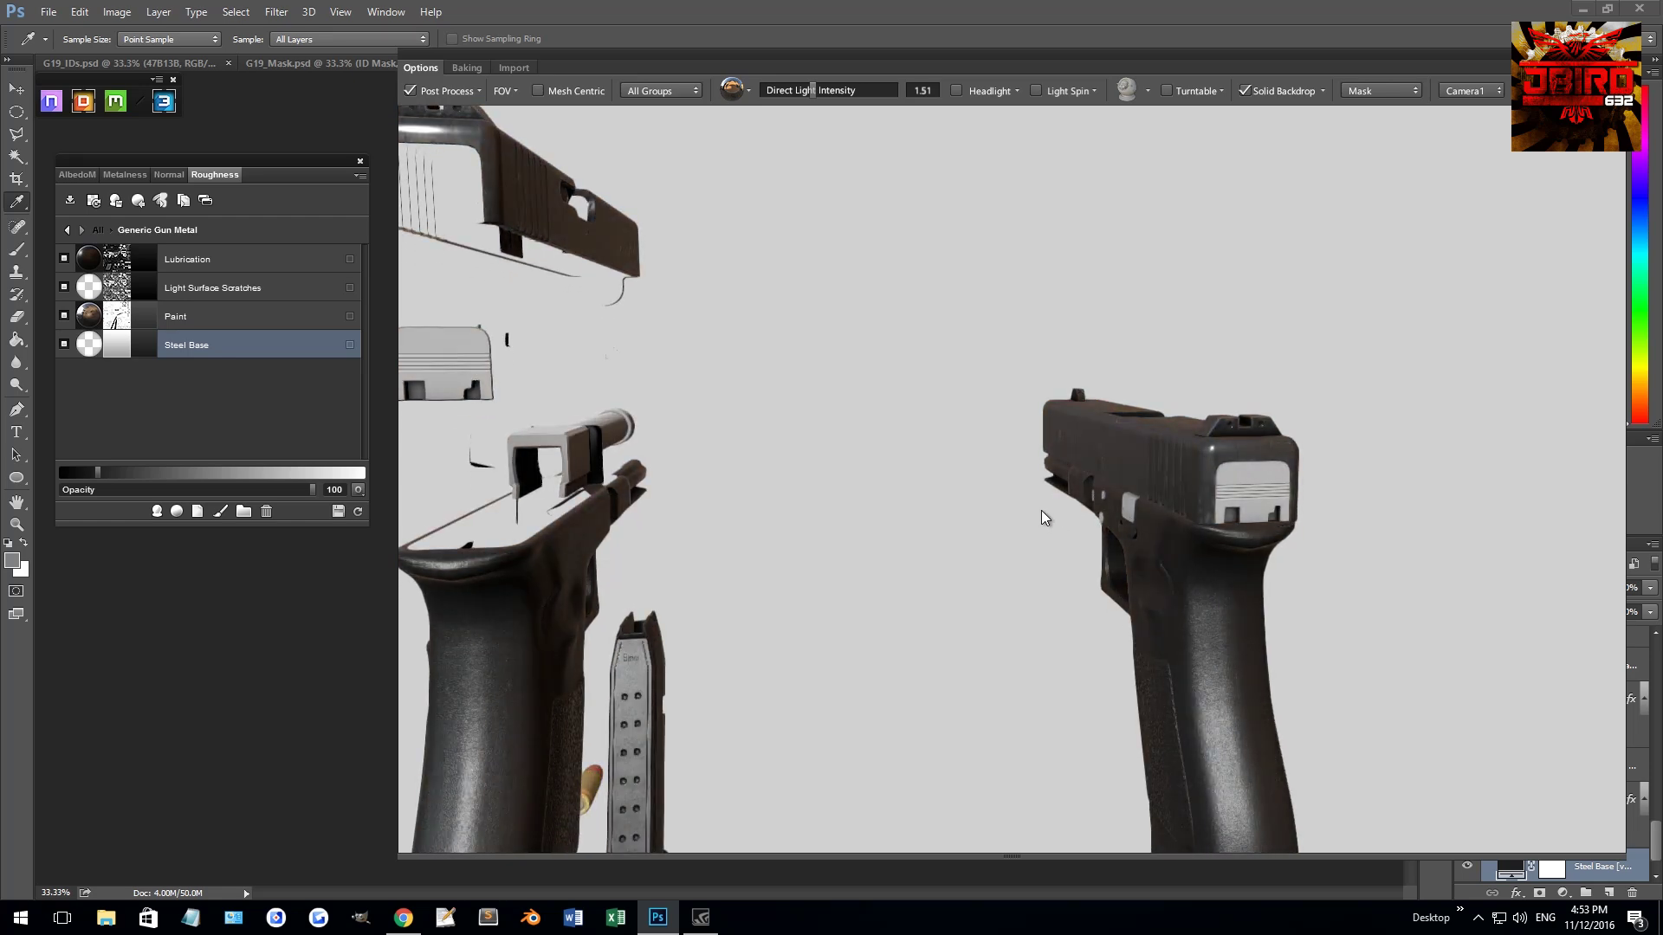
mouse_move(1035, 516)
mouse_down()
mouse_move(1024, 508)
mouse_move(1142, 485)
mouse_move(1010, 496)
mouse_up()
scroll(976, 465, down, 5)
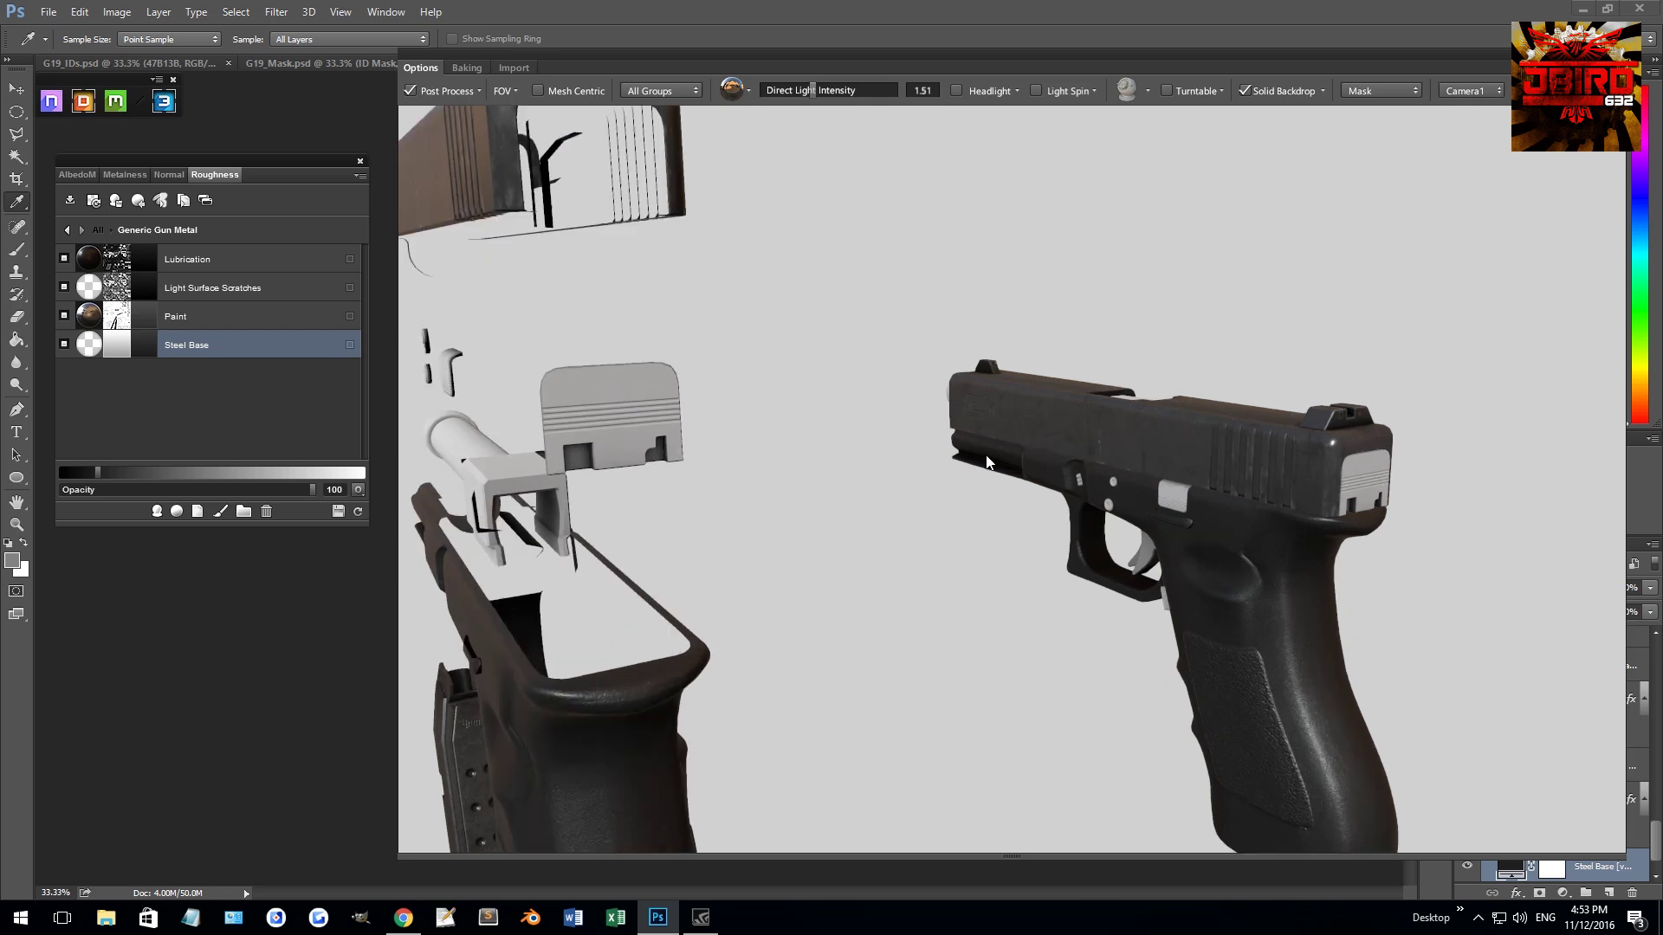
drag(1114, 416, 1006, 407)
scroll(938, 401, down, 4)
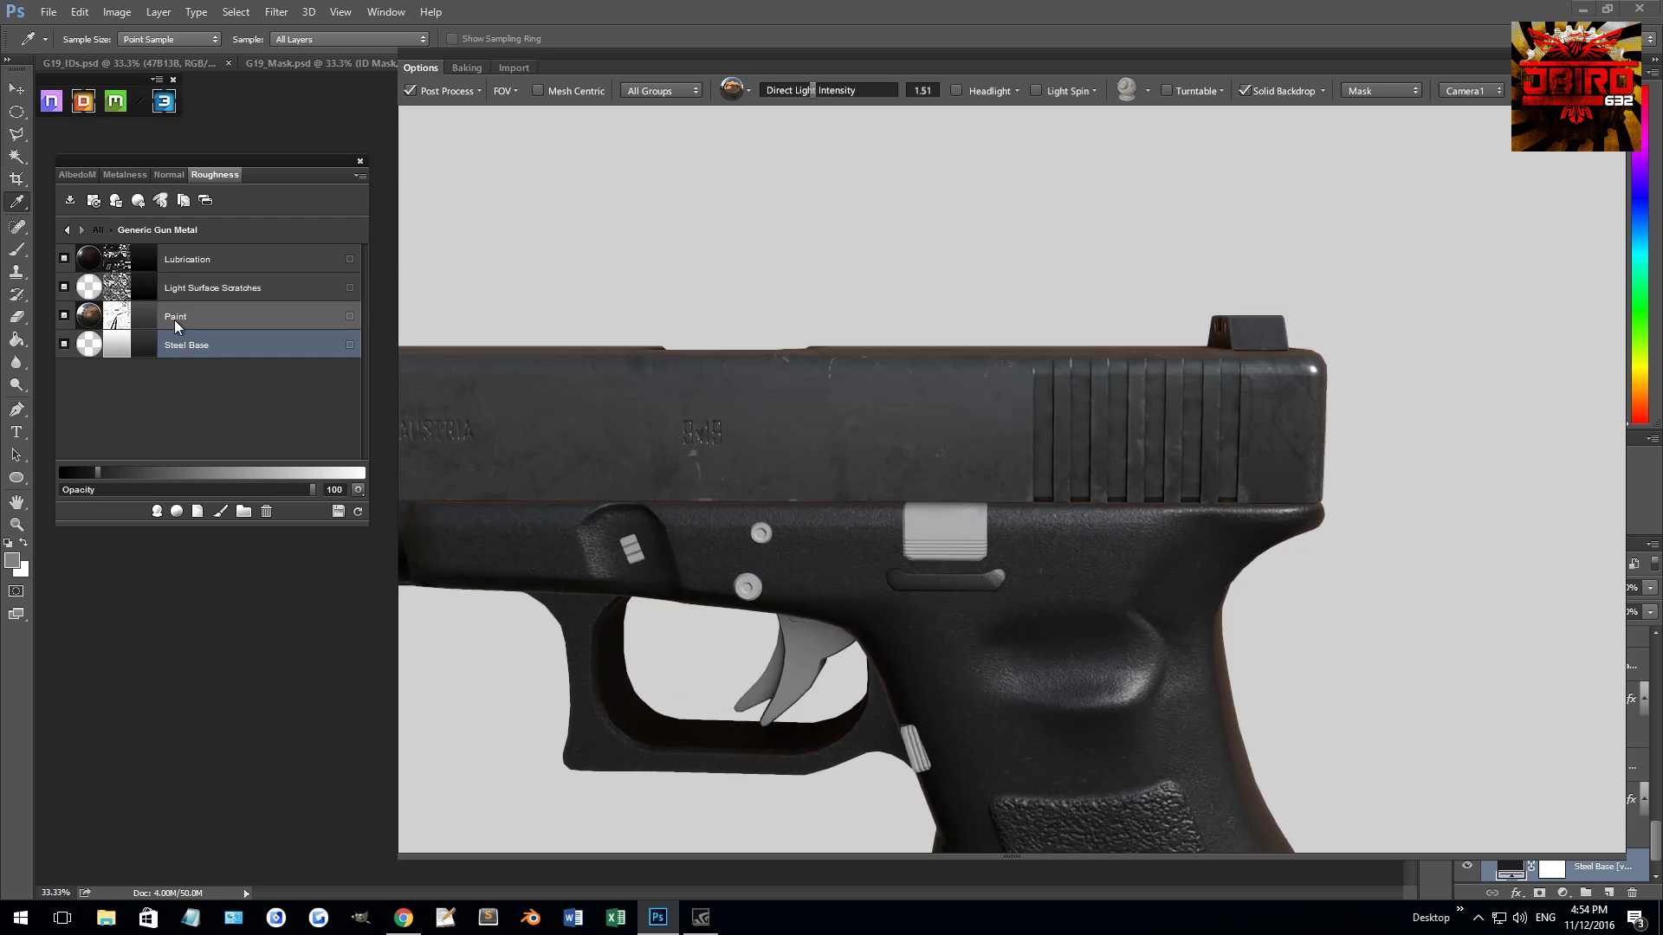
- Fine-tune the Steel Base metalness value, set the Paint layer's metalness opacity to 38 and inspect the slide
click(122, 175)
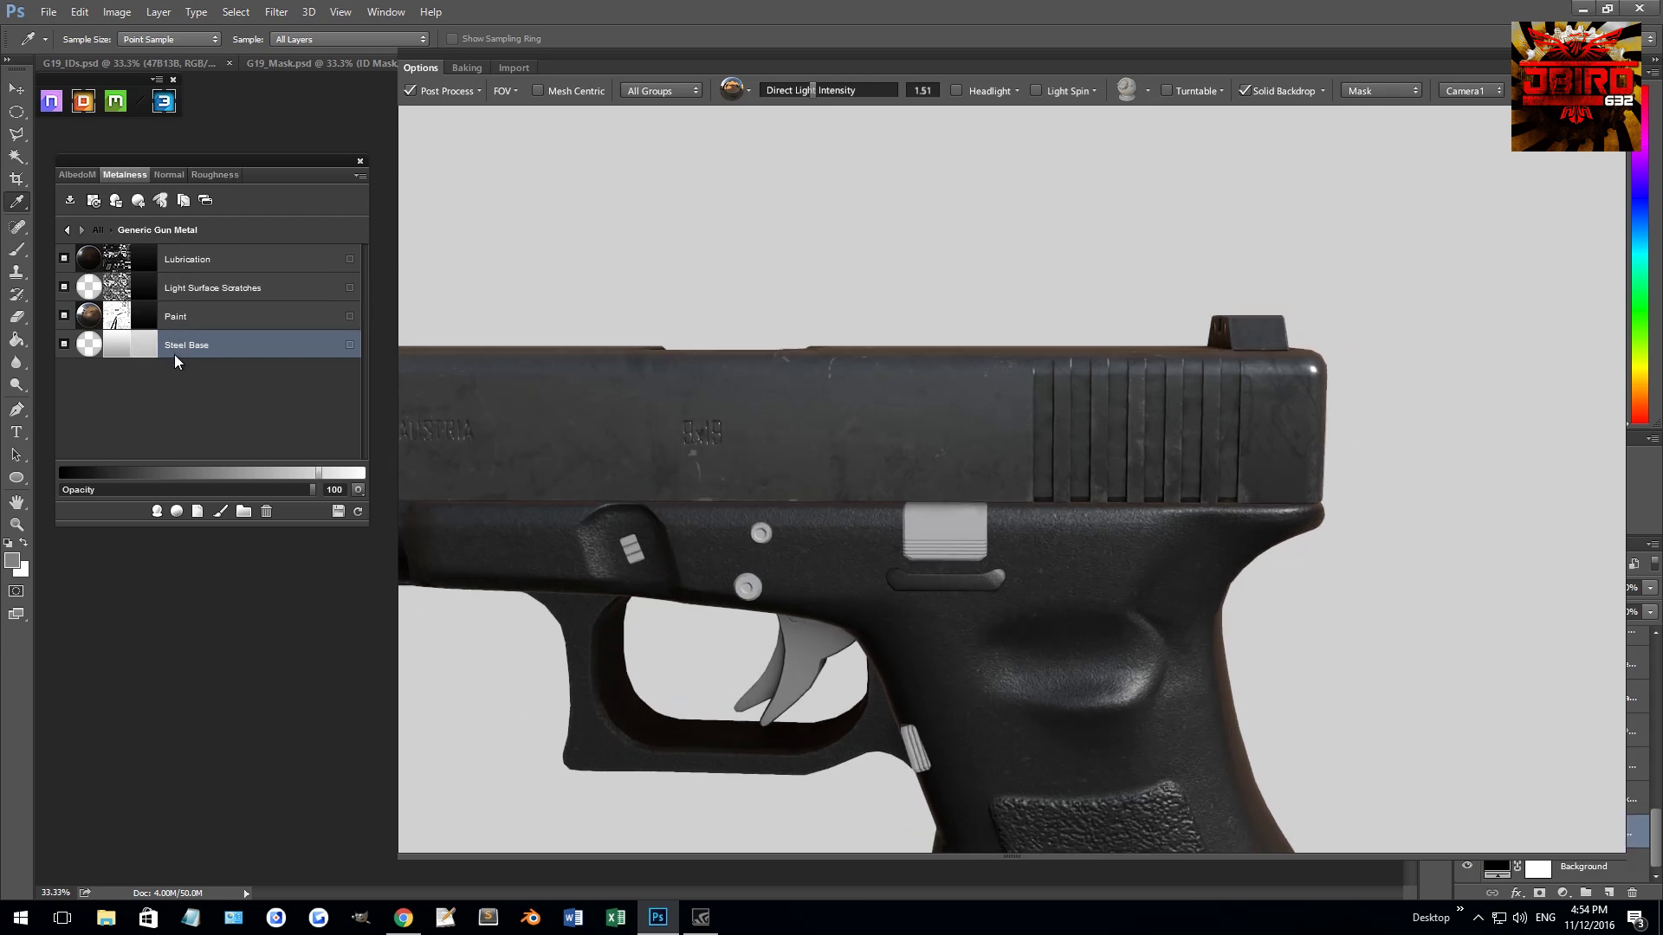
drag(330, 470, 315, 470)
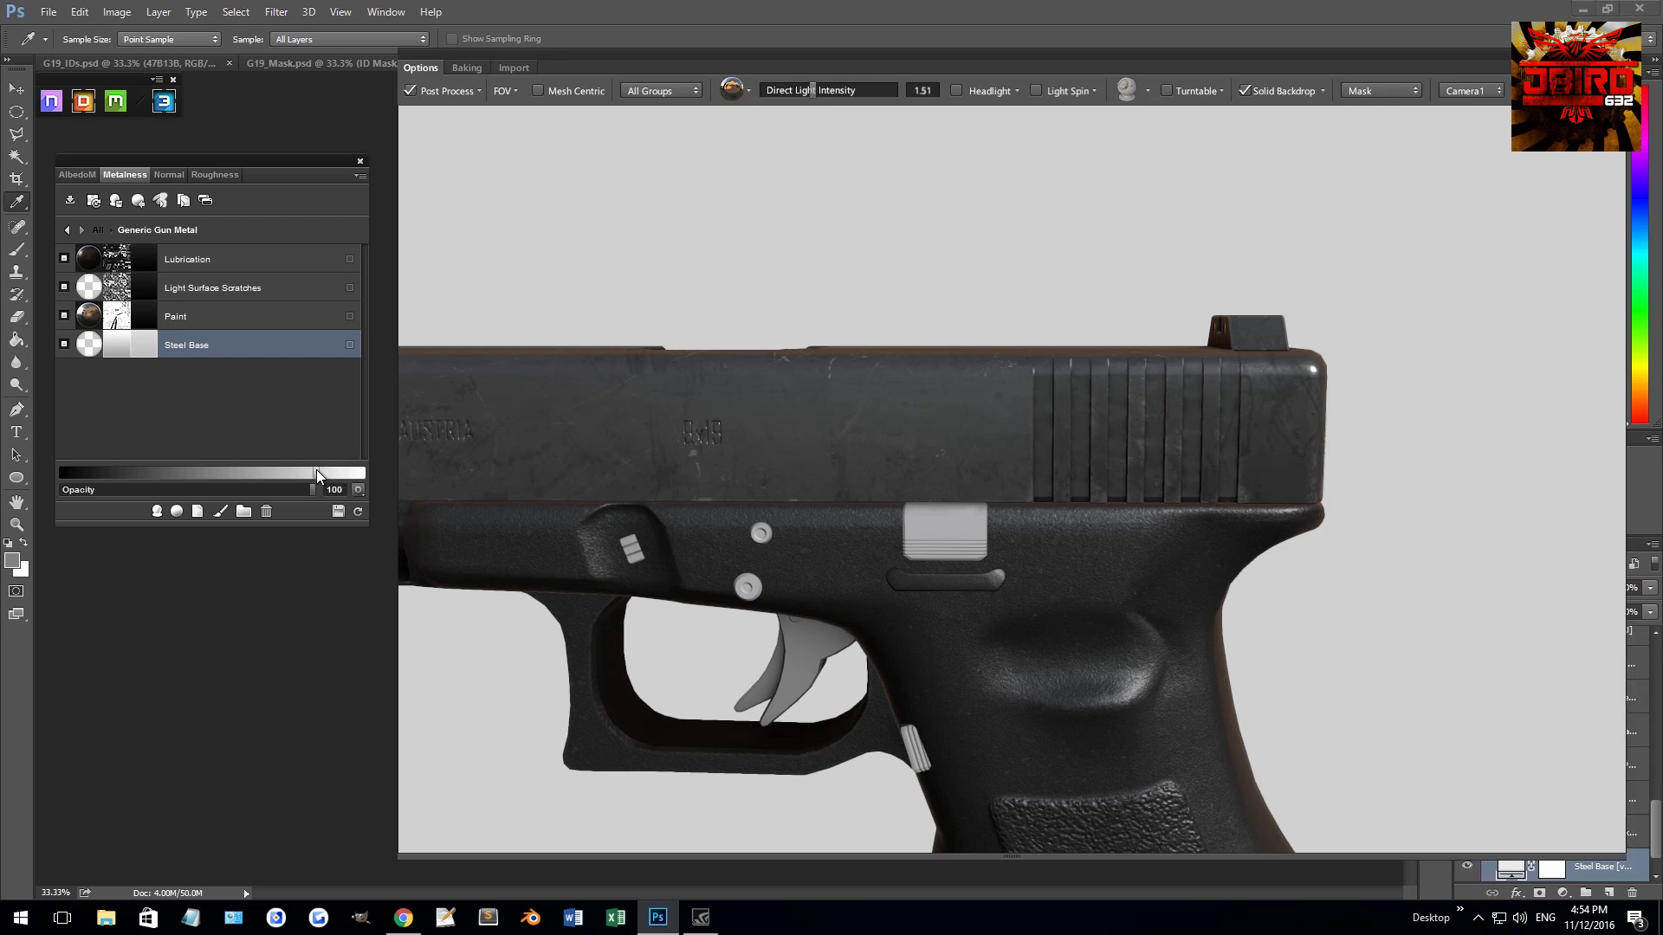
click(241, 326)
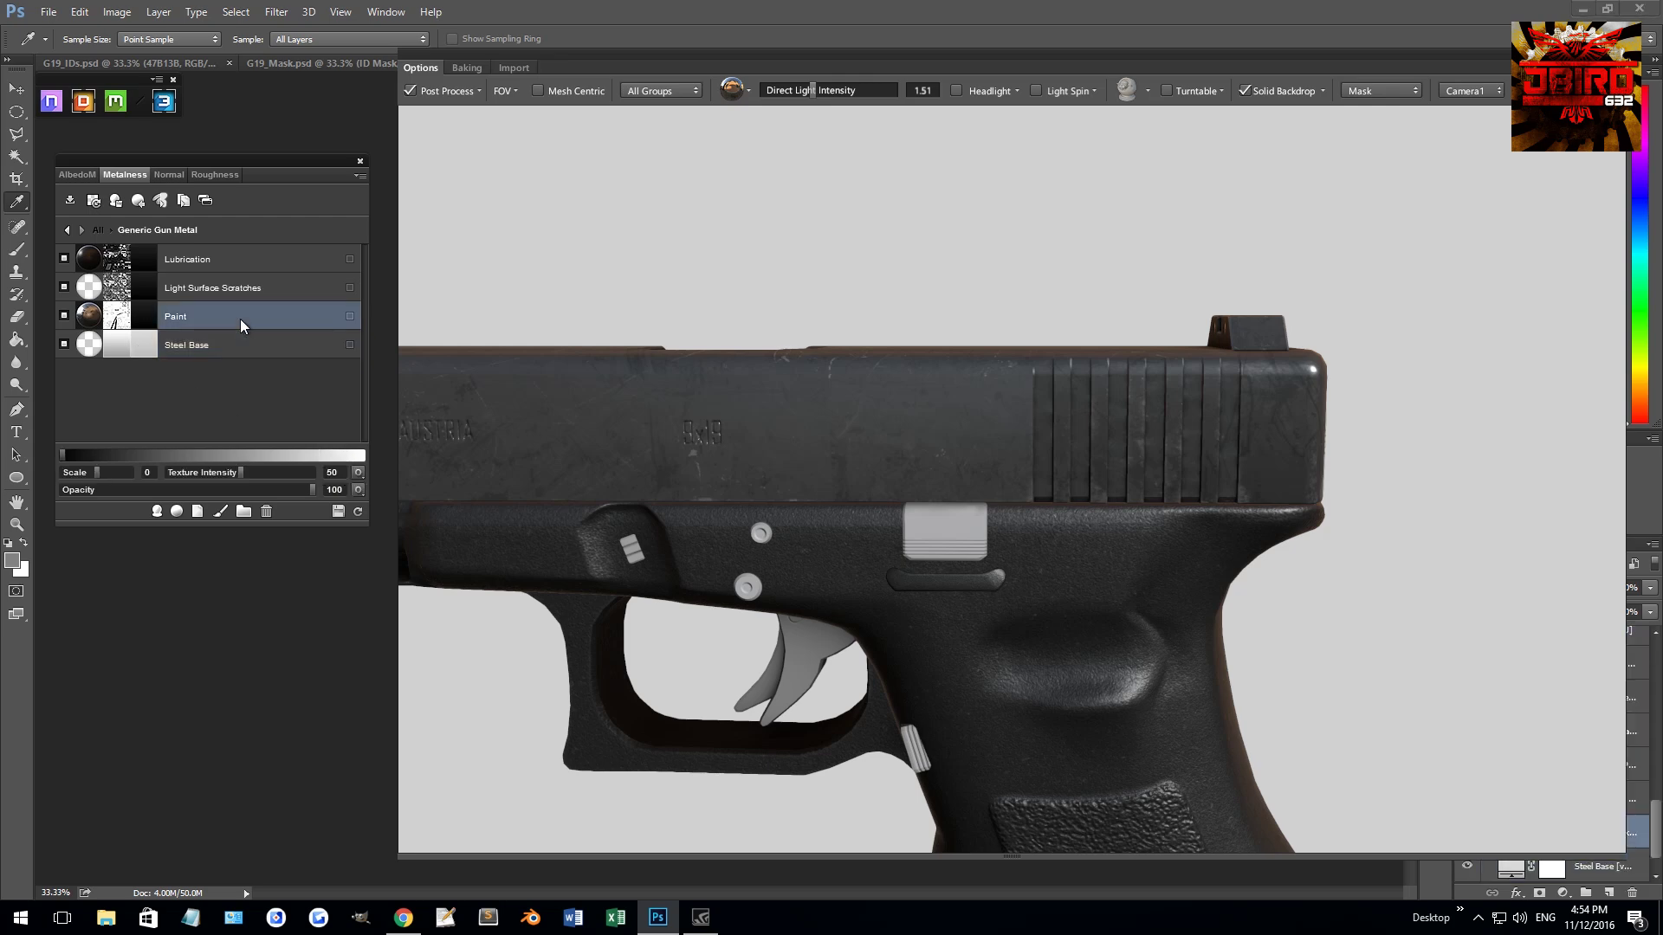
click(190, 489)
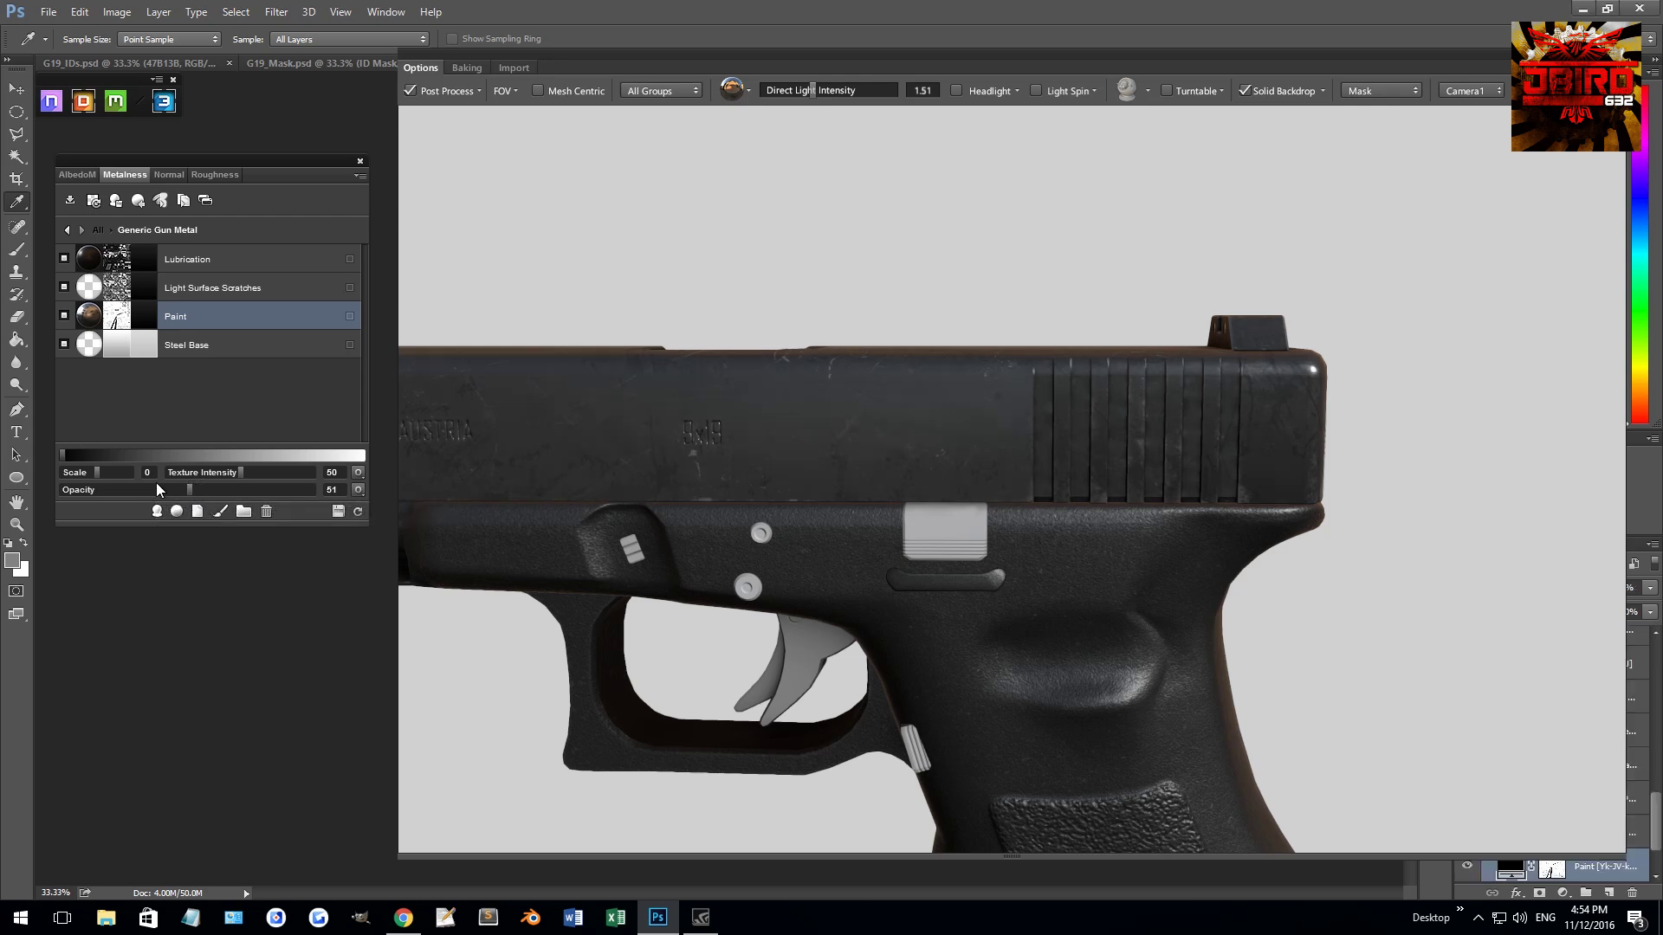
click(158, 489)
drag(959, 464, 845, 335)
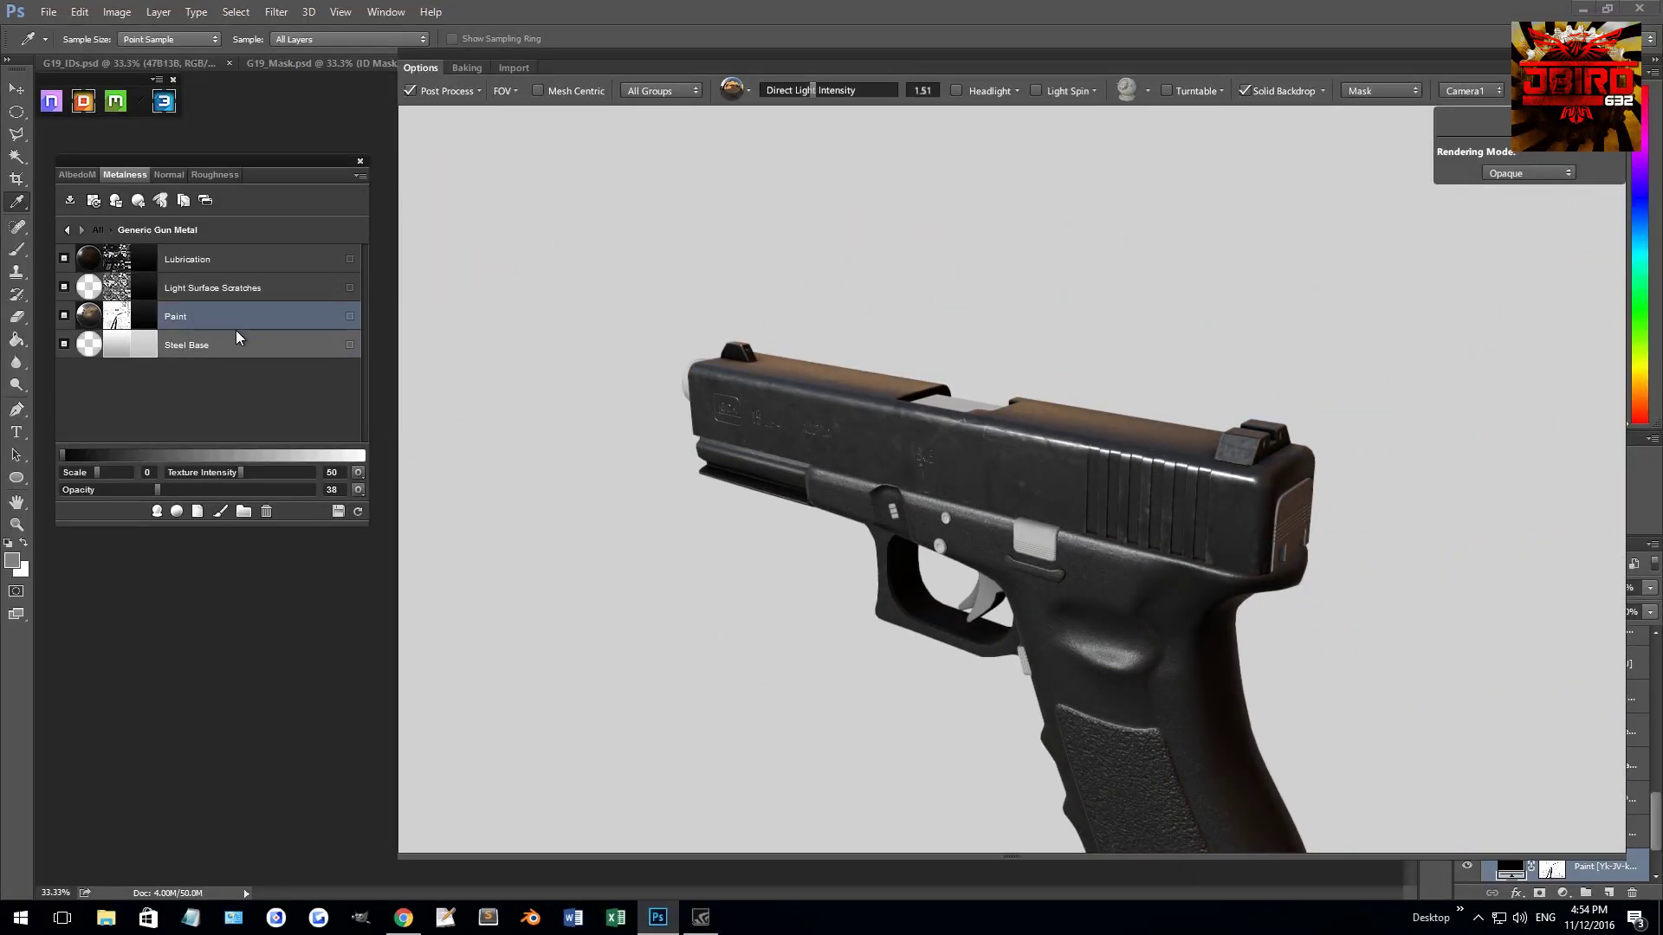
- Set the Paint layer's albedo color to the dark grey 3b3939
click(83, 173)
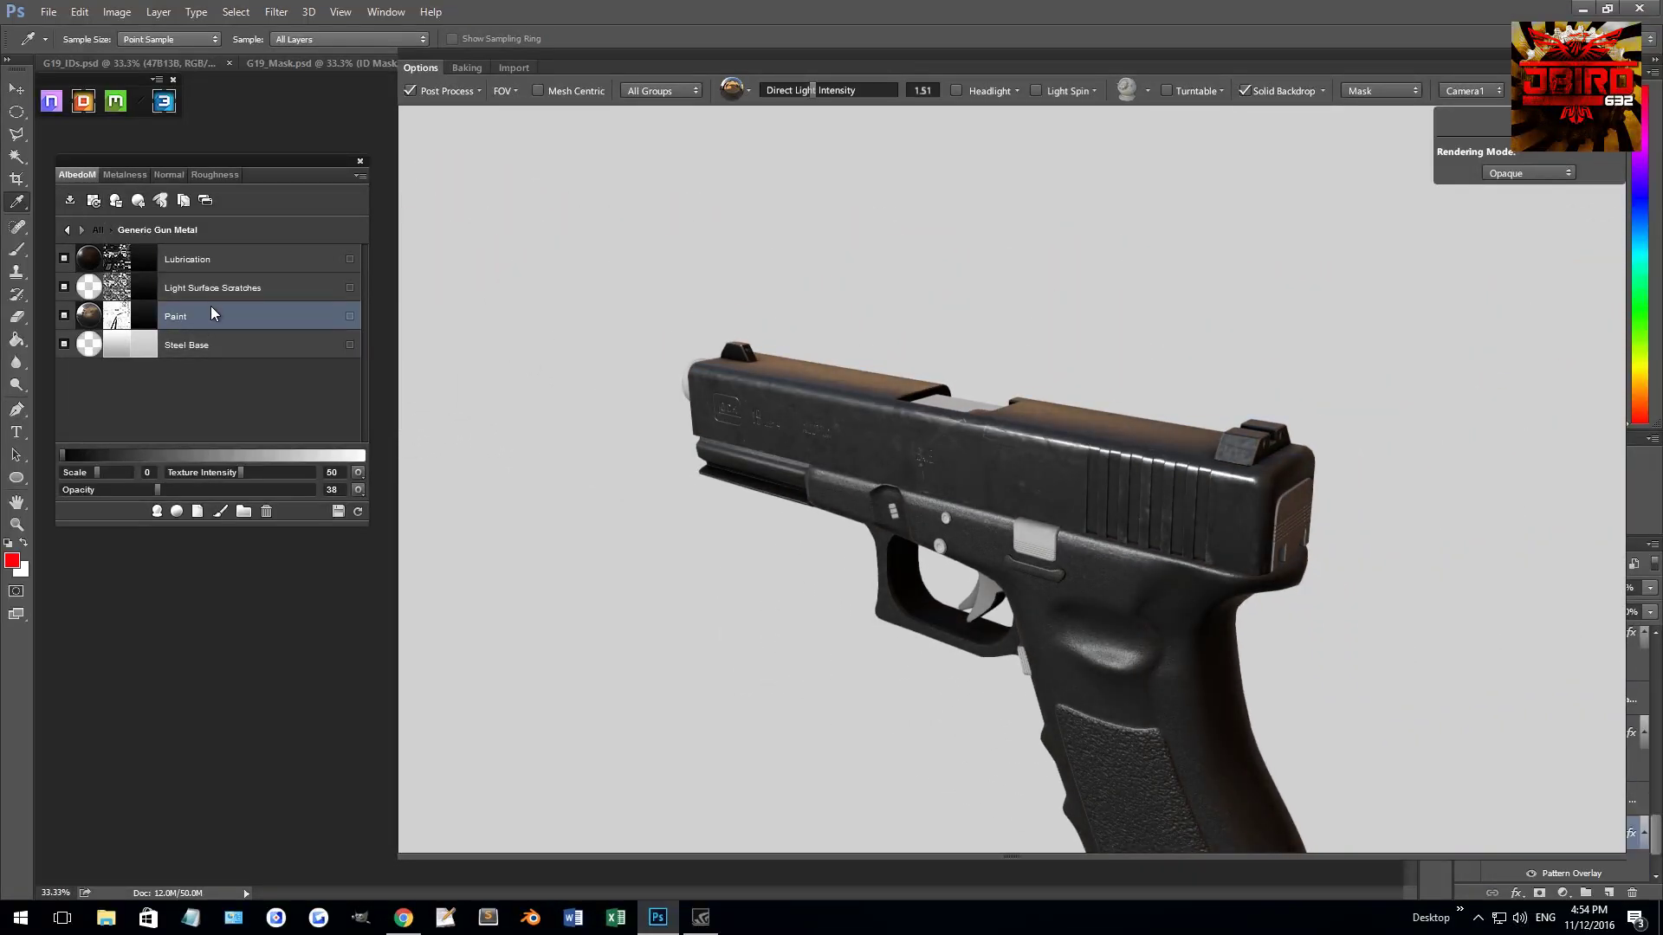
click(216, 312)
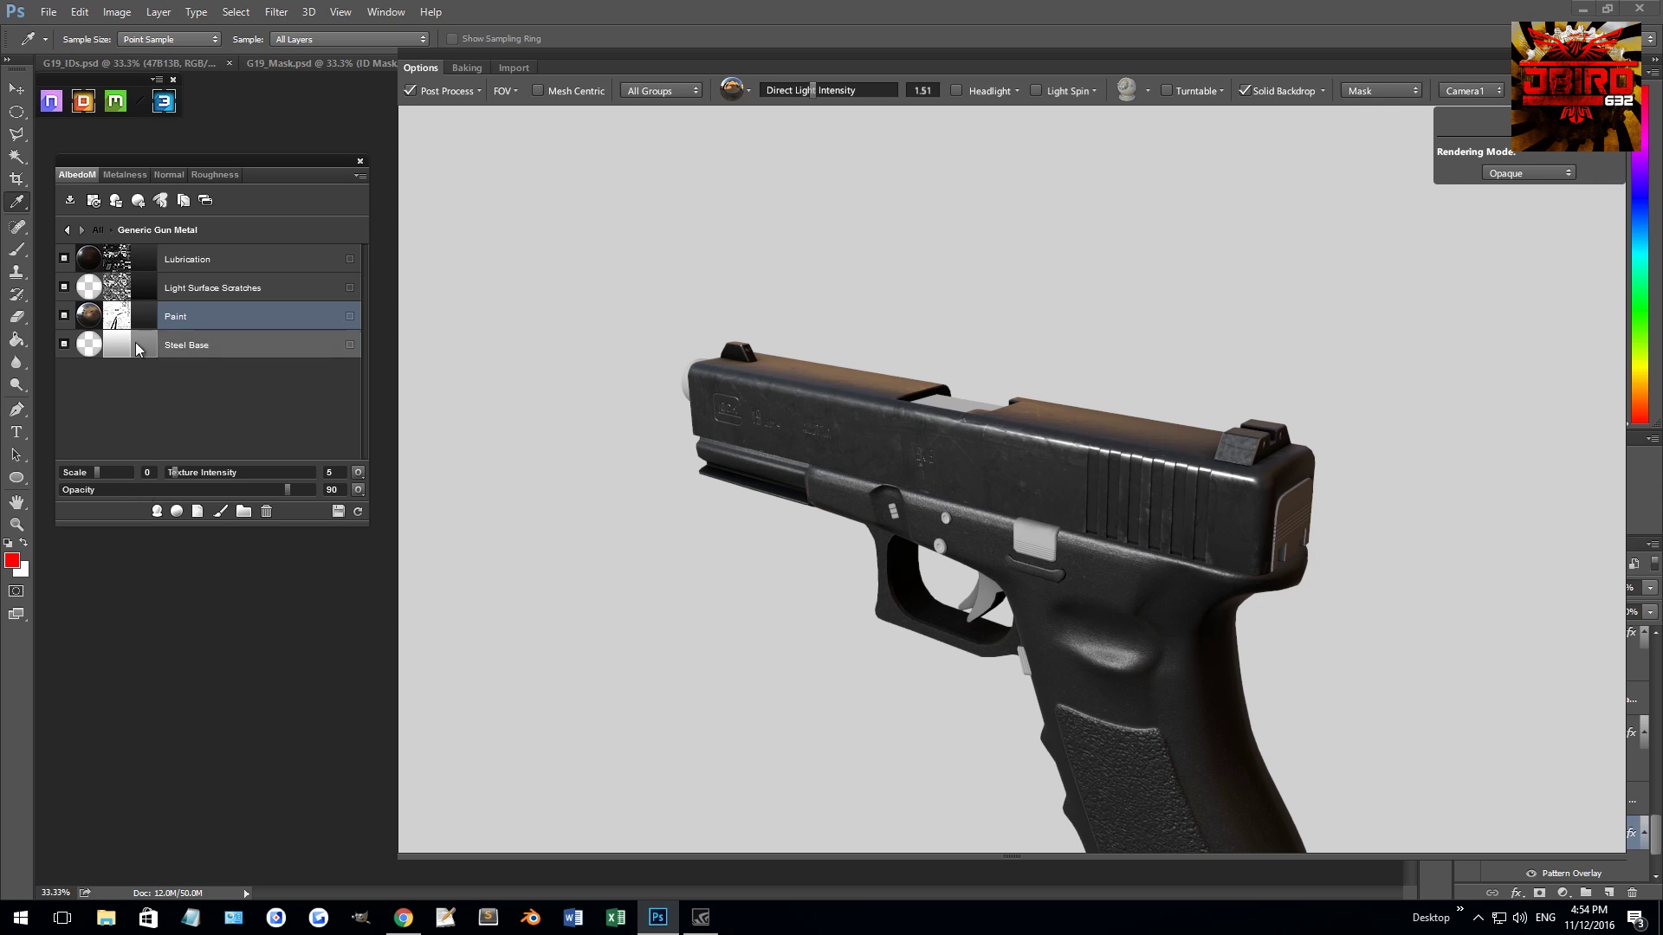
click(144, 316)
click(871, 626)
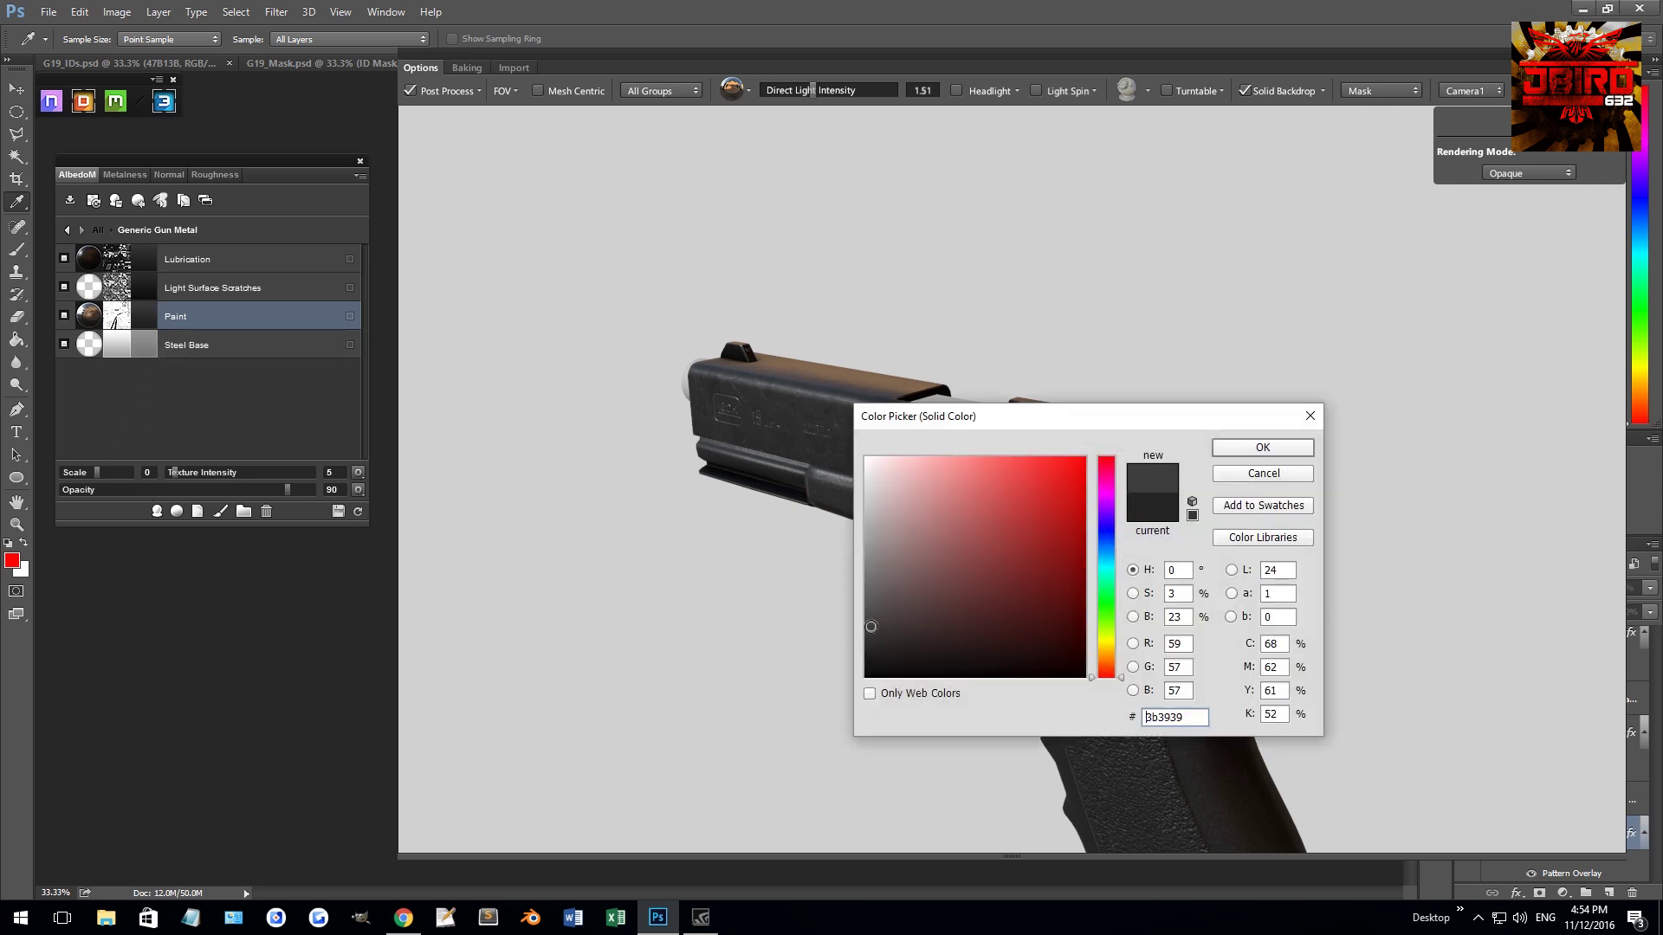
click(1252, 447)
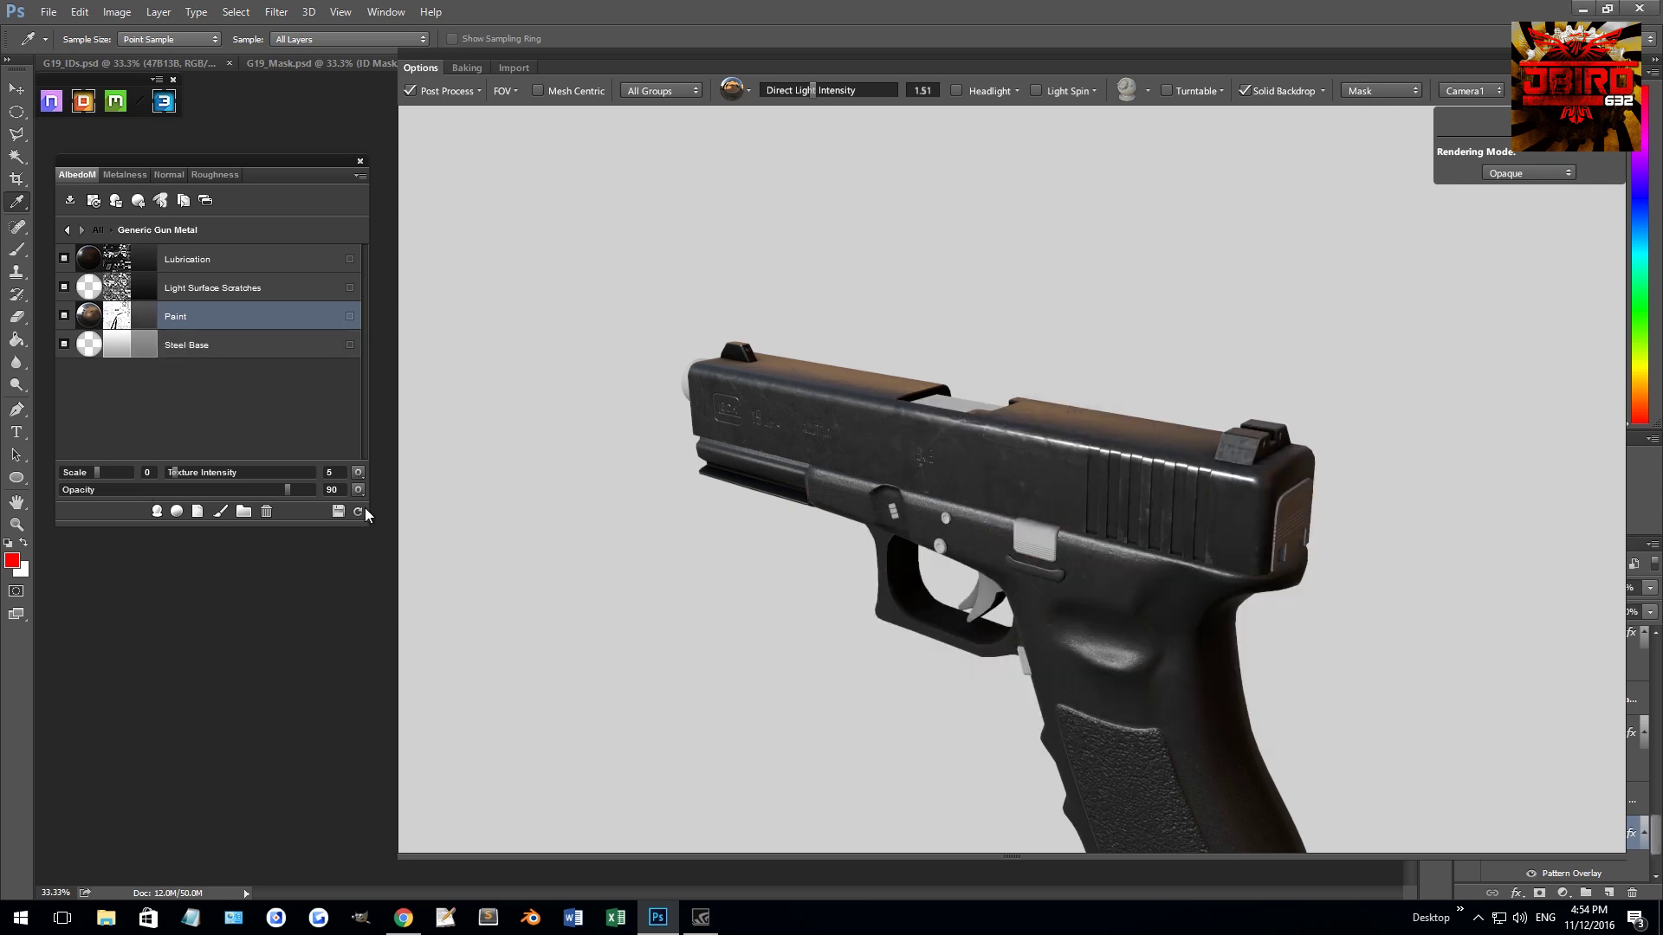
- Inspect the slide from both sides of the pistol and check the Paint layer's albedo color without changing it
drag(866, 454, 891, 326)
scroll(859, 382, up, 5)
scroll(657, 353, up, 5)
drag(657, 353, 847, 387)
scroll(819, 325, down, 3)
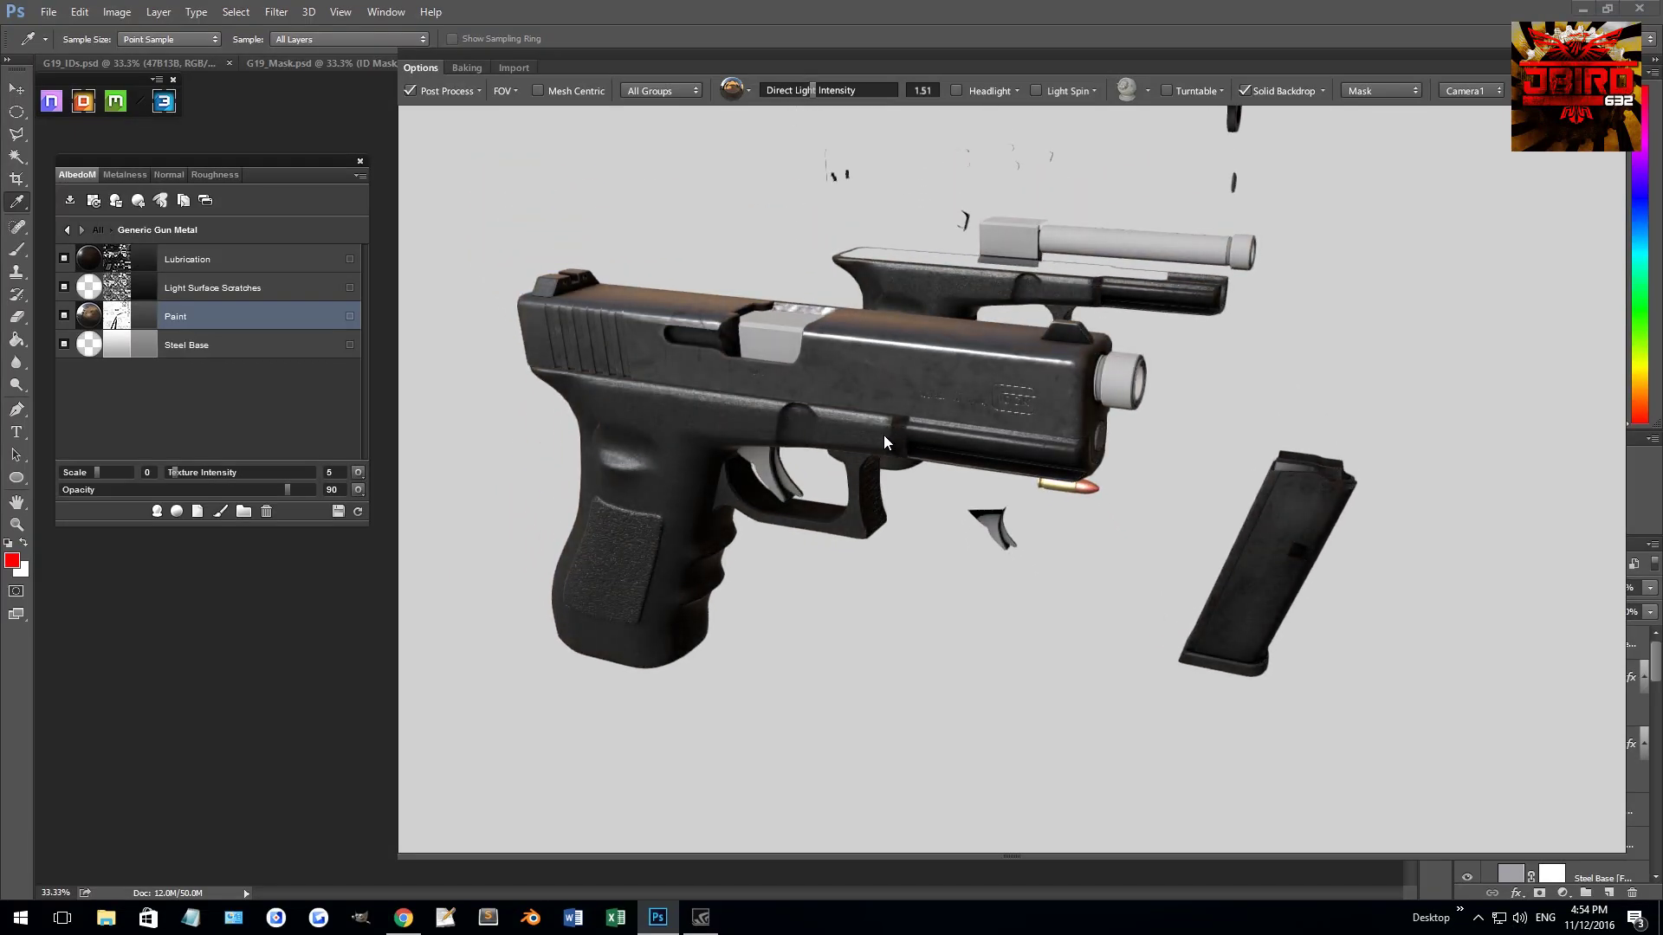
click(136, 325)
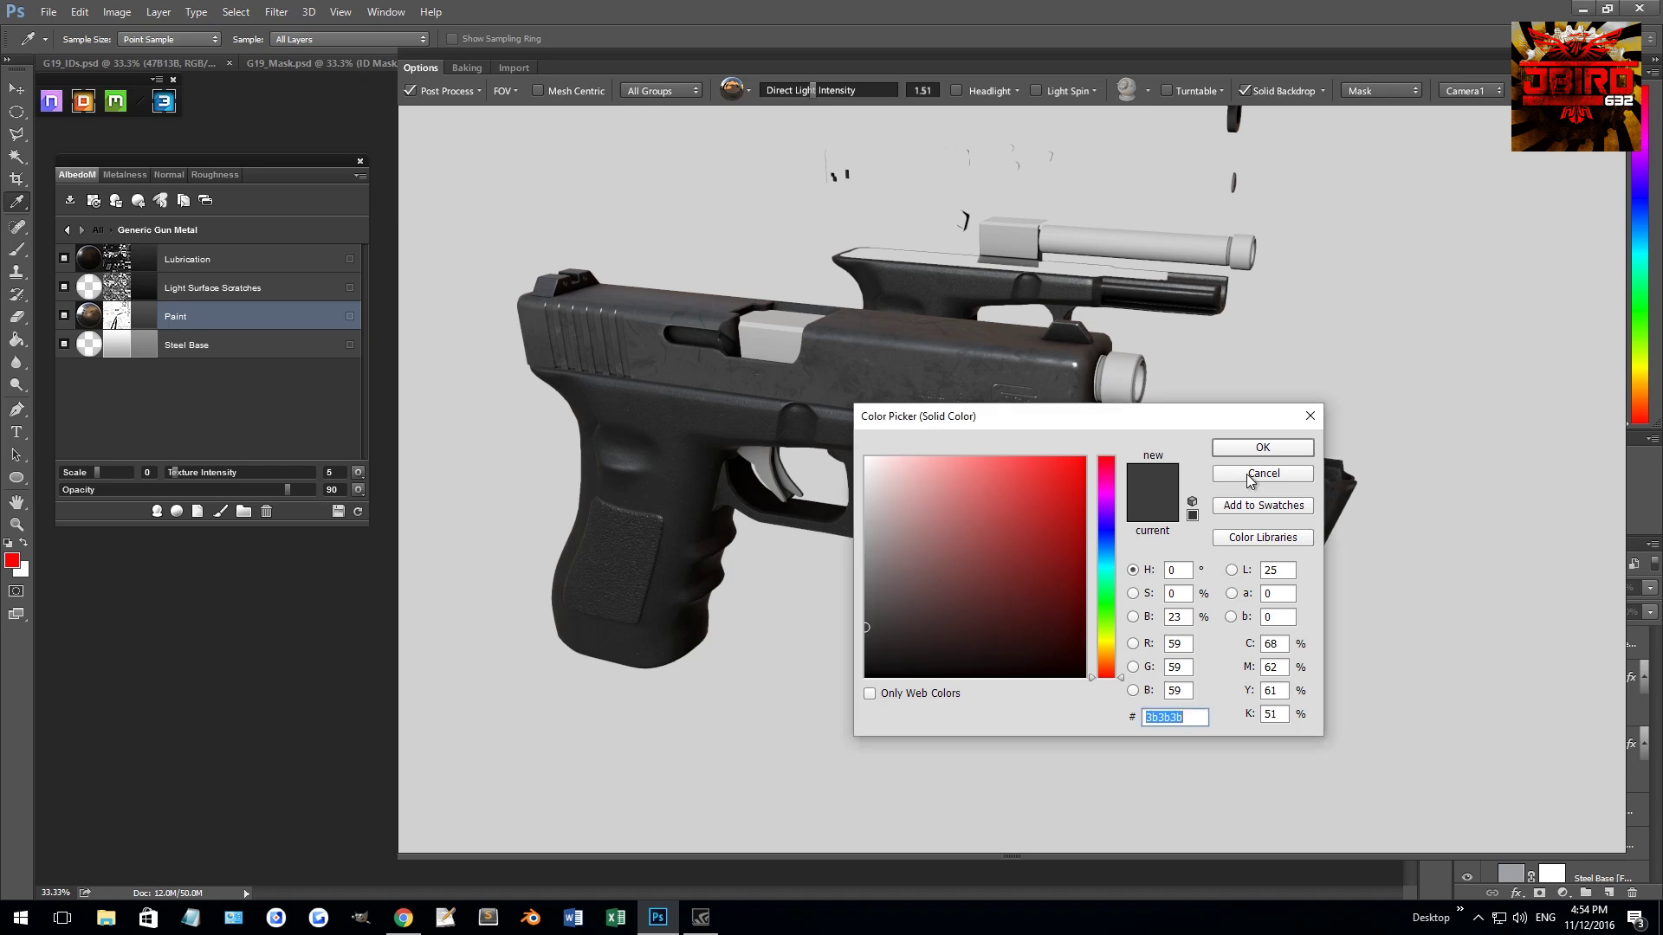
click(1245, 475)
- Set the Paint layer's metalness opacity to 16 and lower its roughness value to a slightly darker grey
click(123, 177)
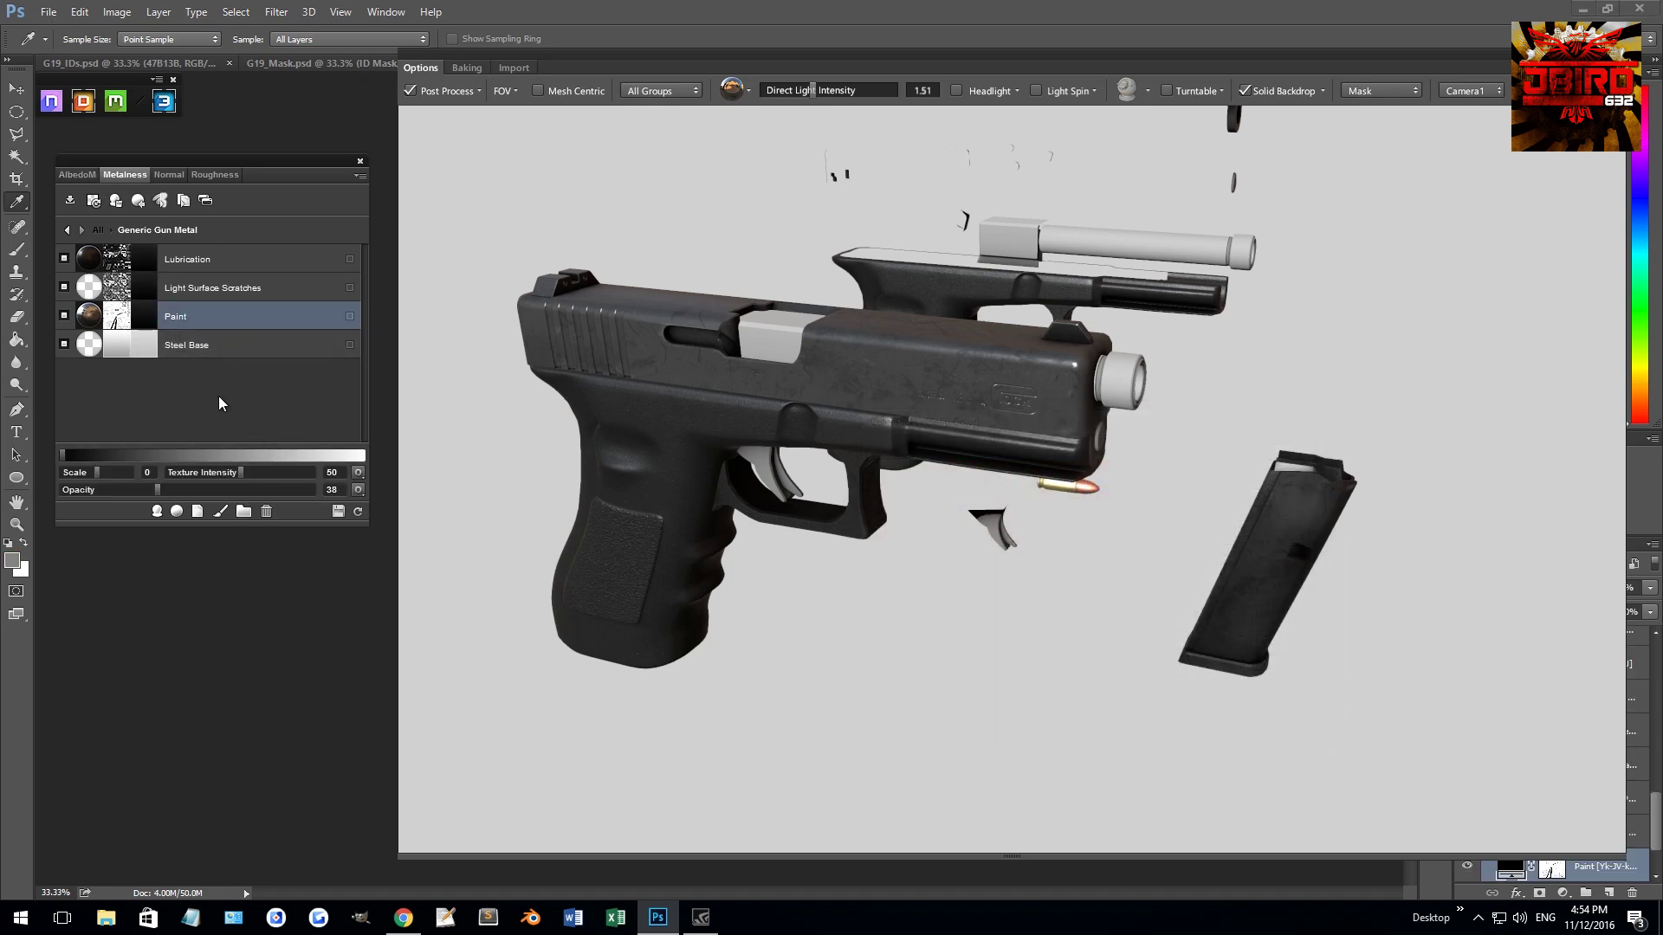
drag(156, 489, 104, 490)
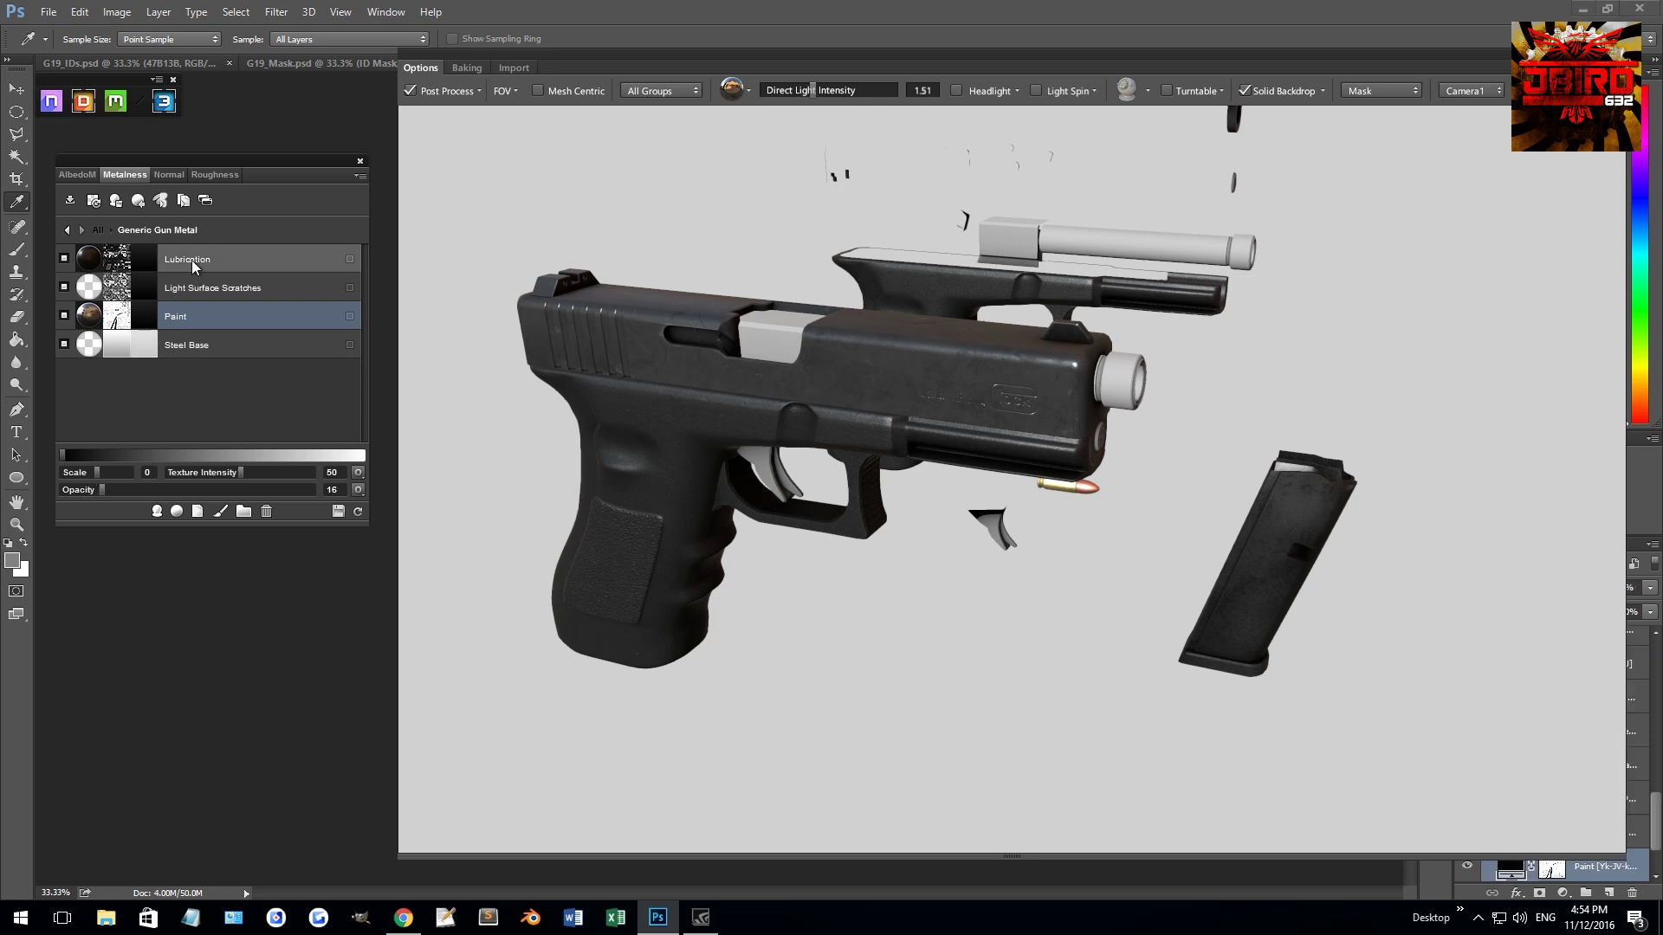
click(205, 175)
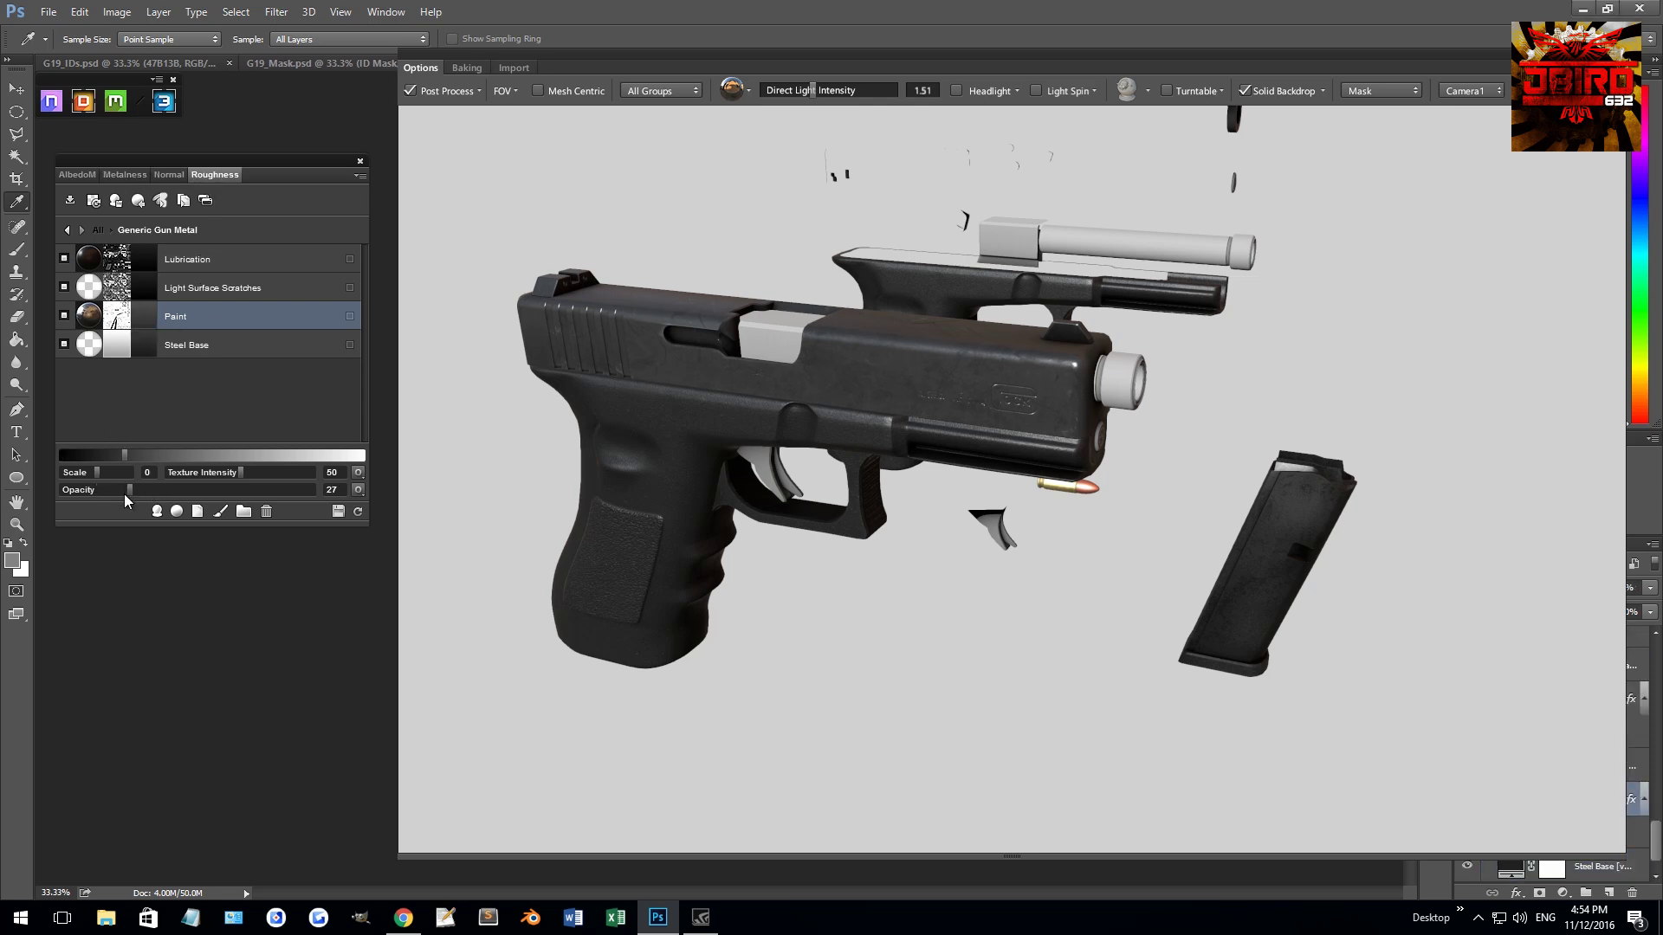
click(112, 455)
- Lighten the Paint layer's albedo color to the grey 494949 in two stages, inspecting the slide between them
click(178, 347)
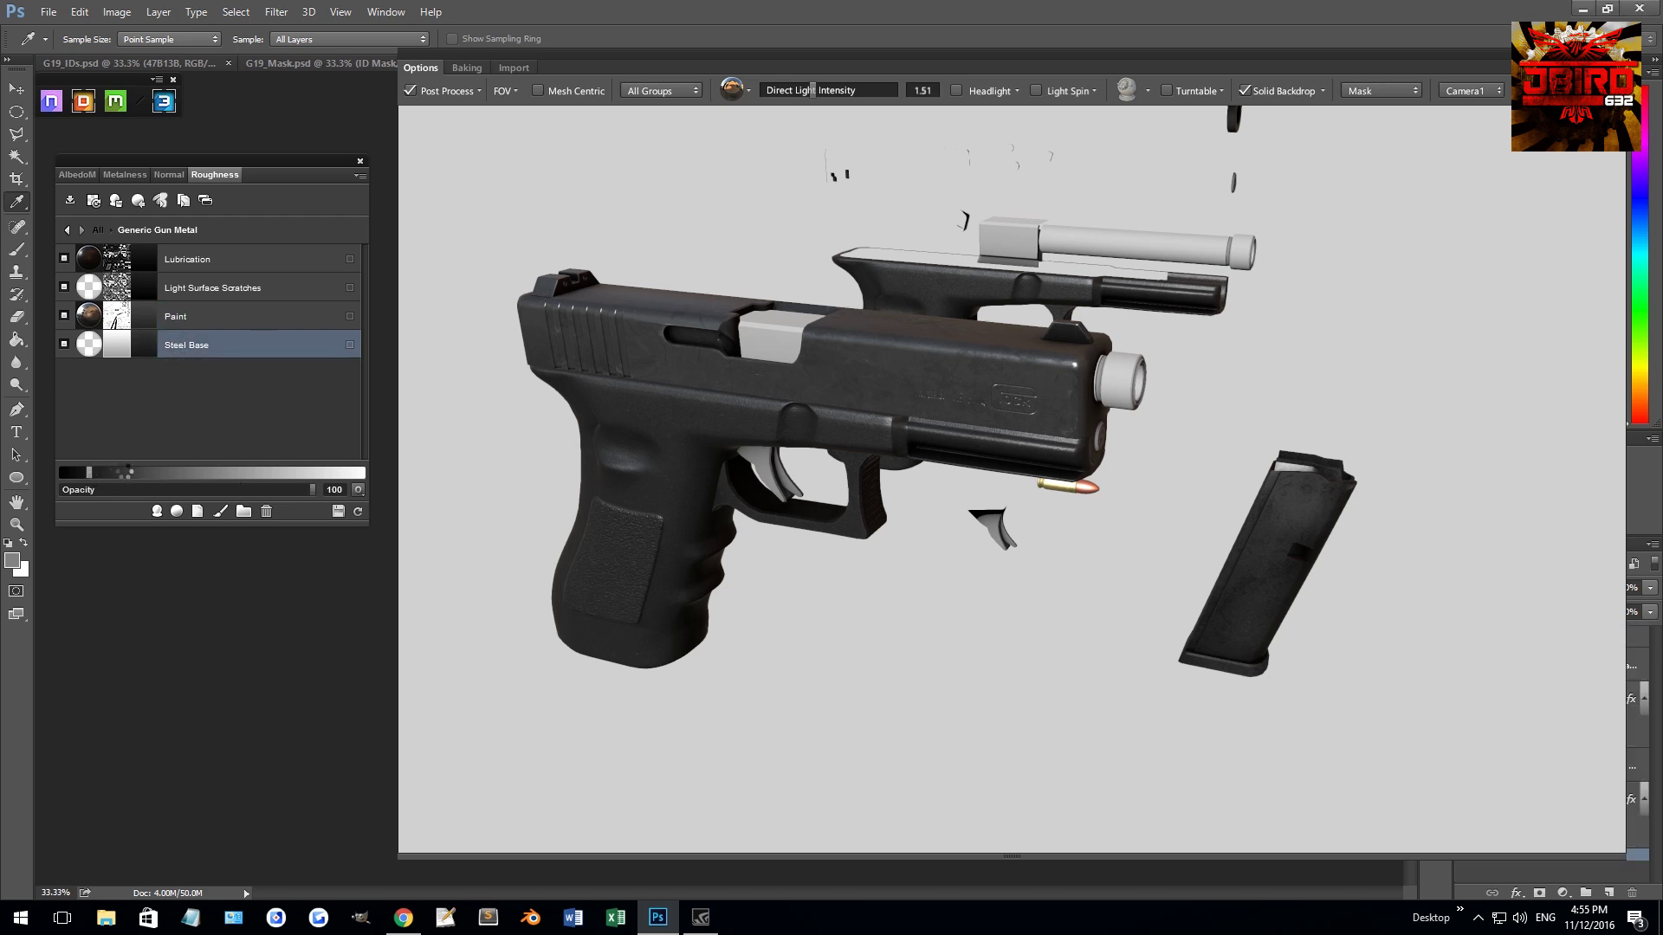
click(118, 172)
click(80, 174)
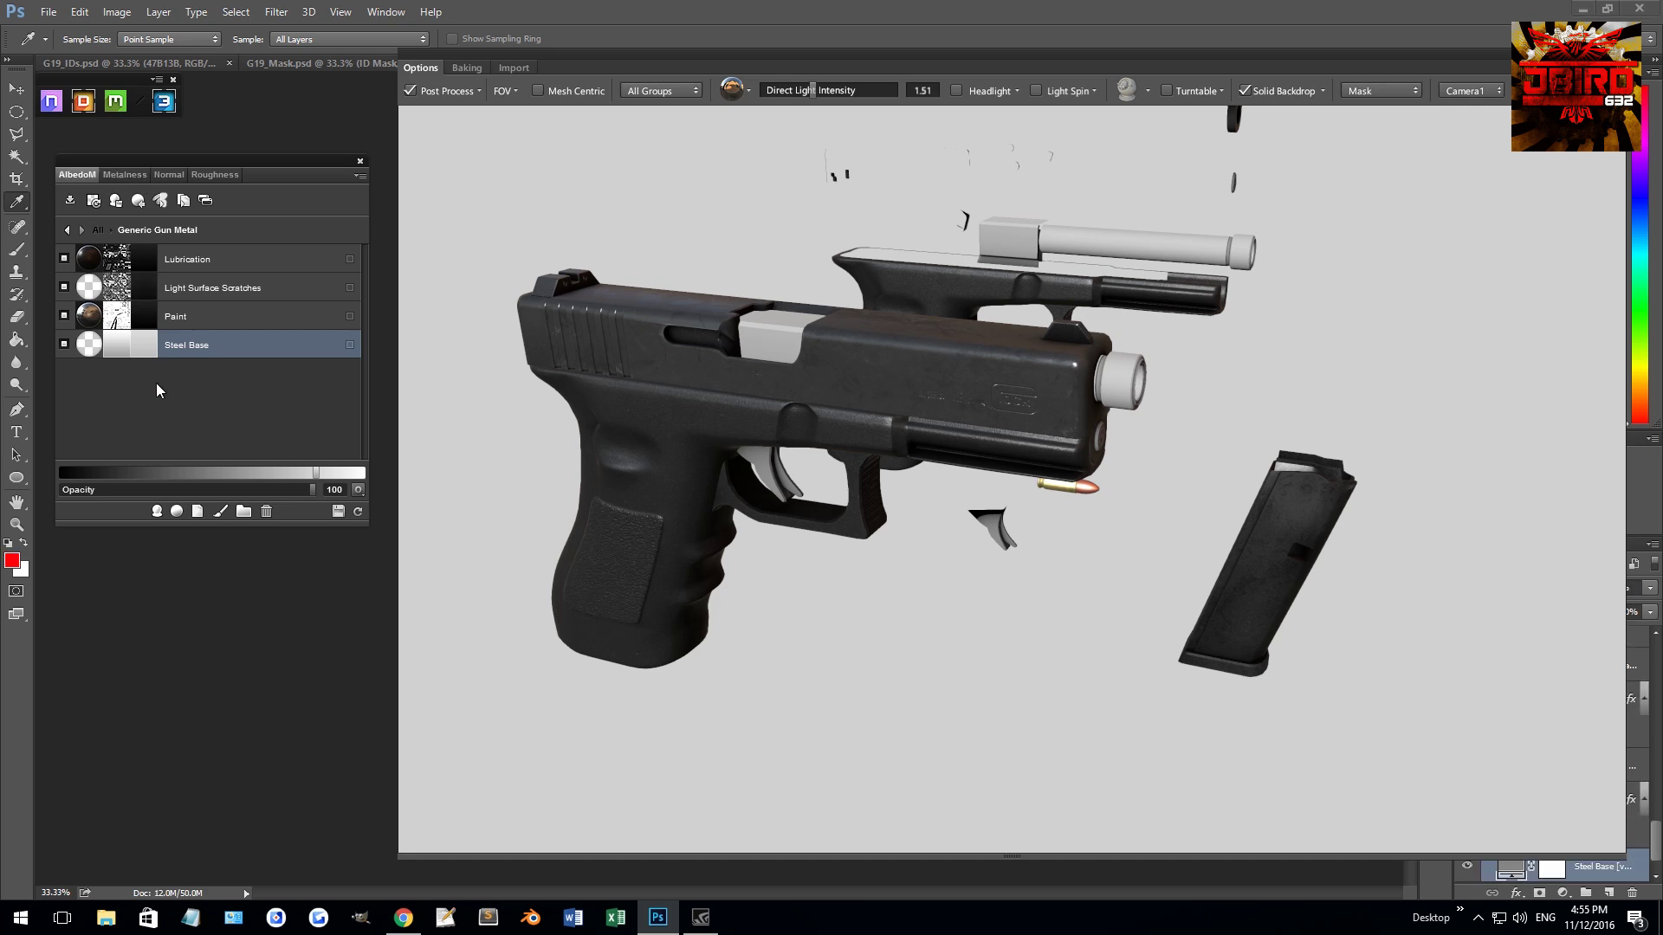
double_click(149, 317)
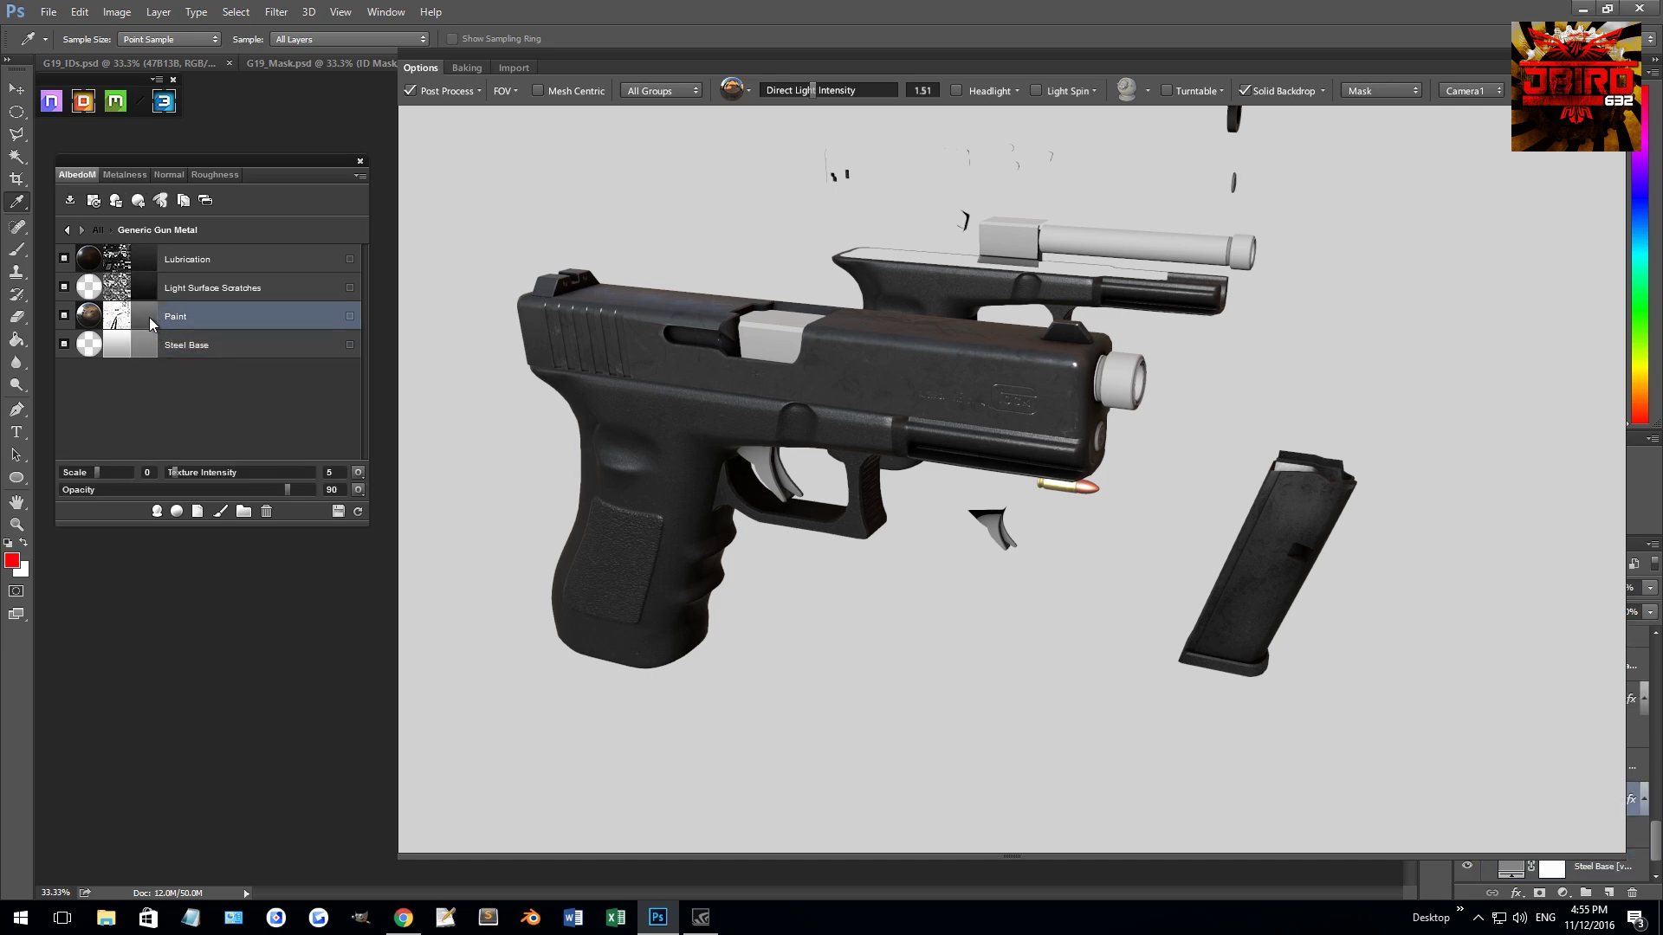
click(866, 620)
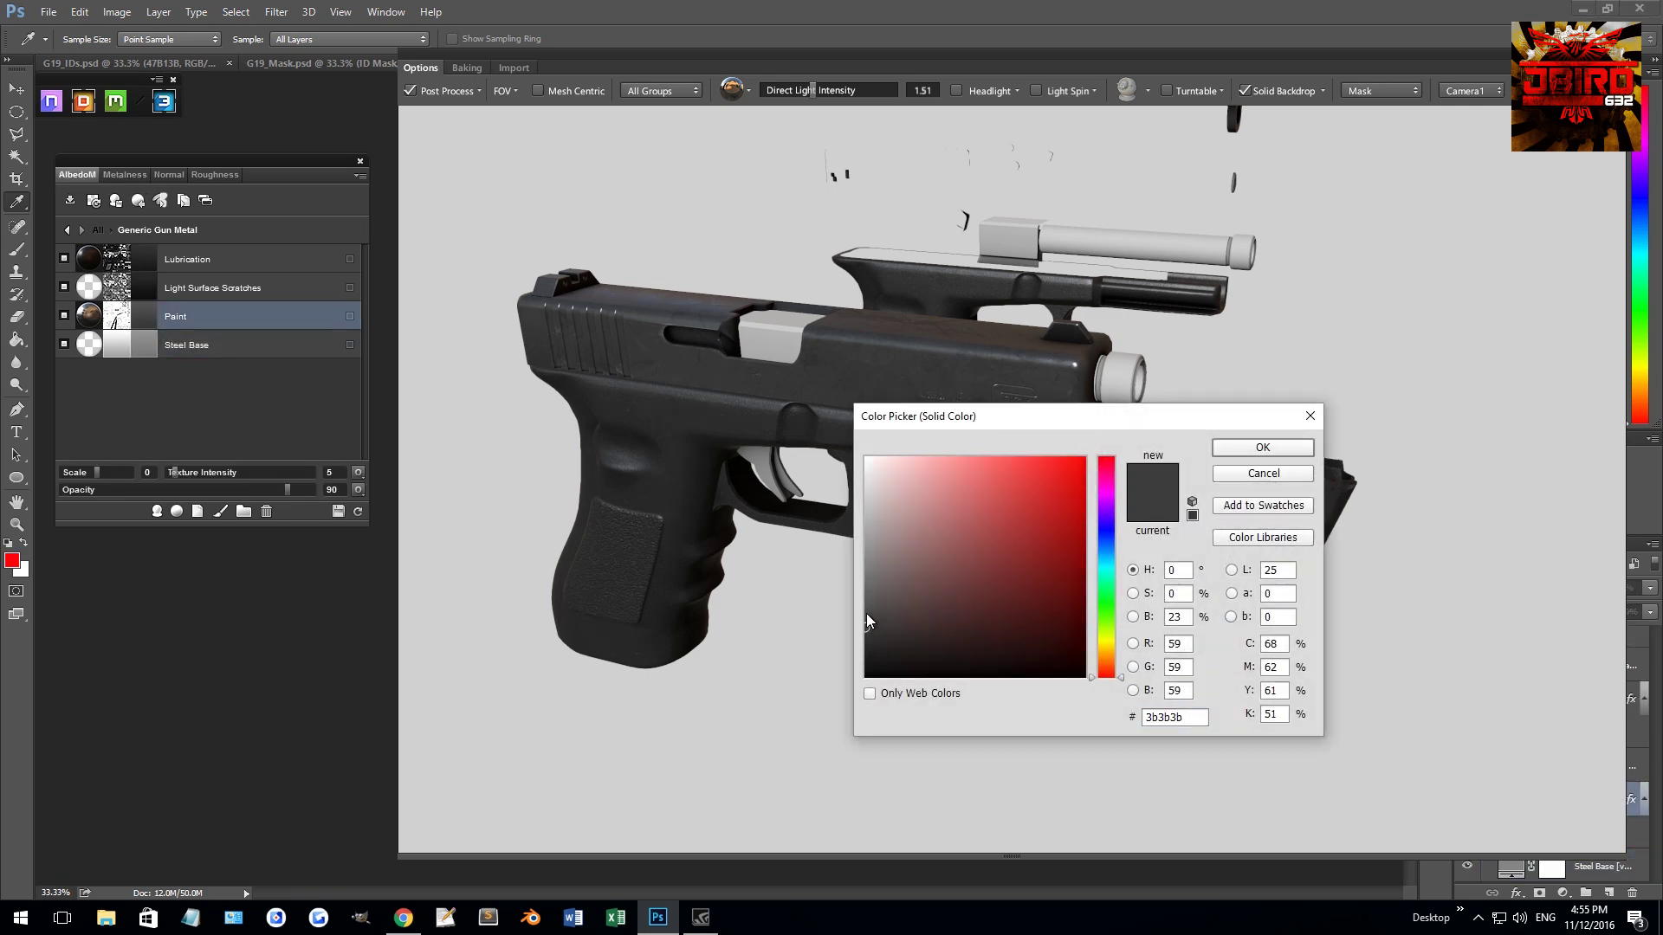
click(1260, 448)
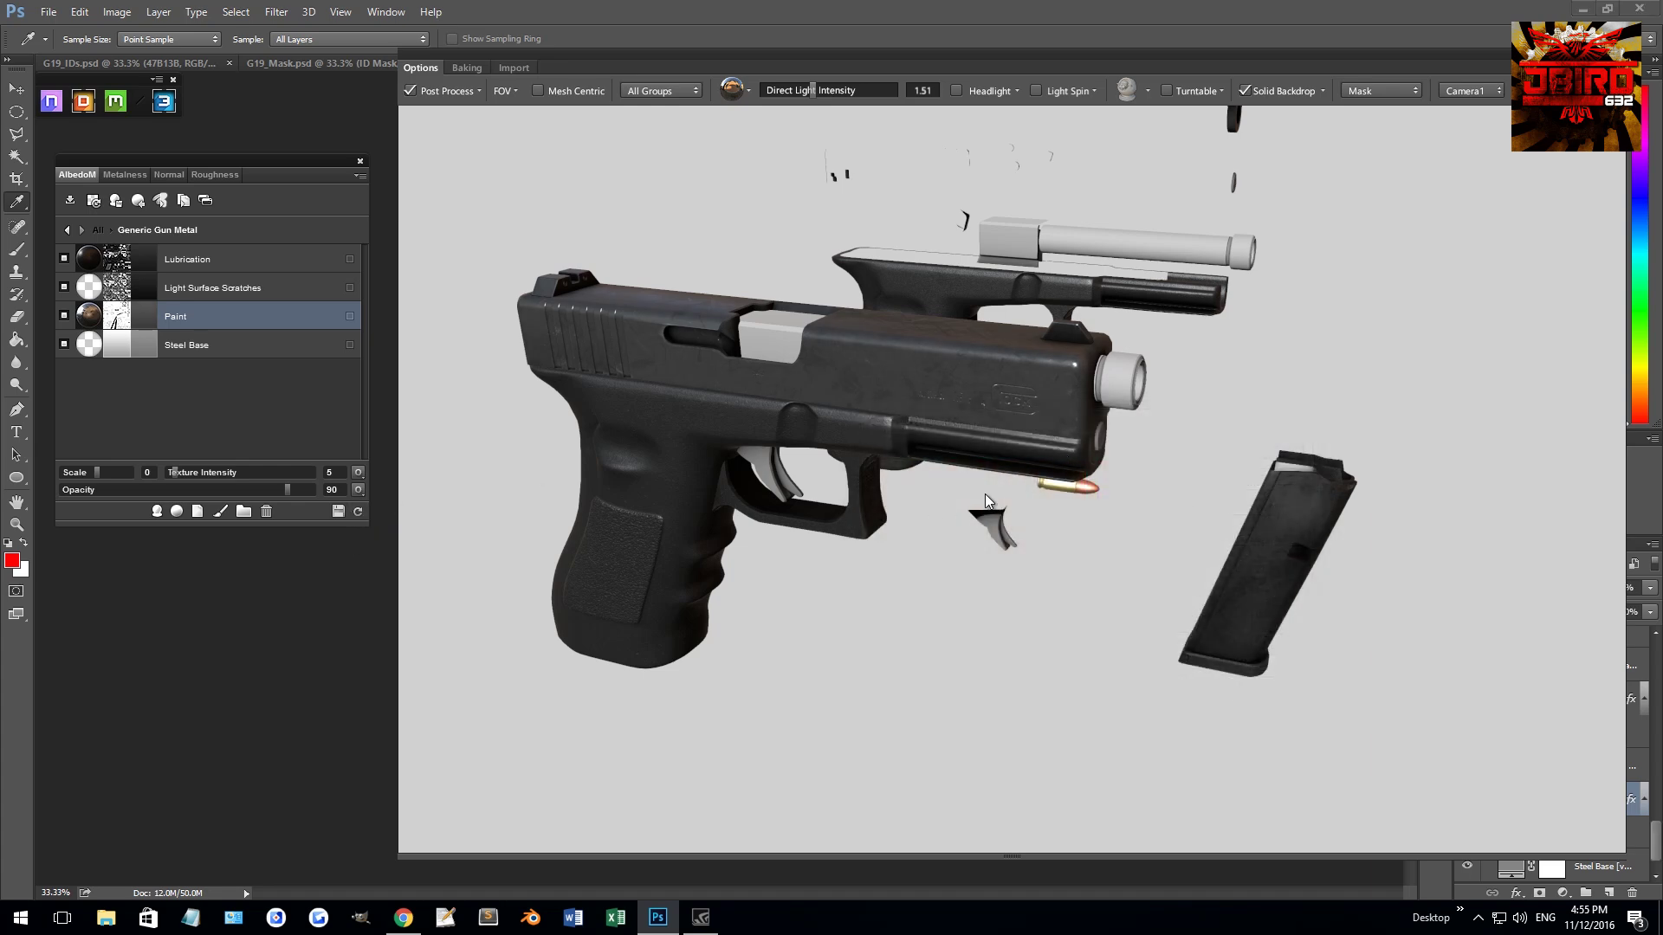
drag(1025, 520, 1000, 469)
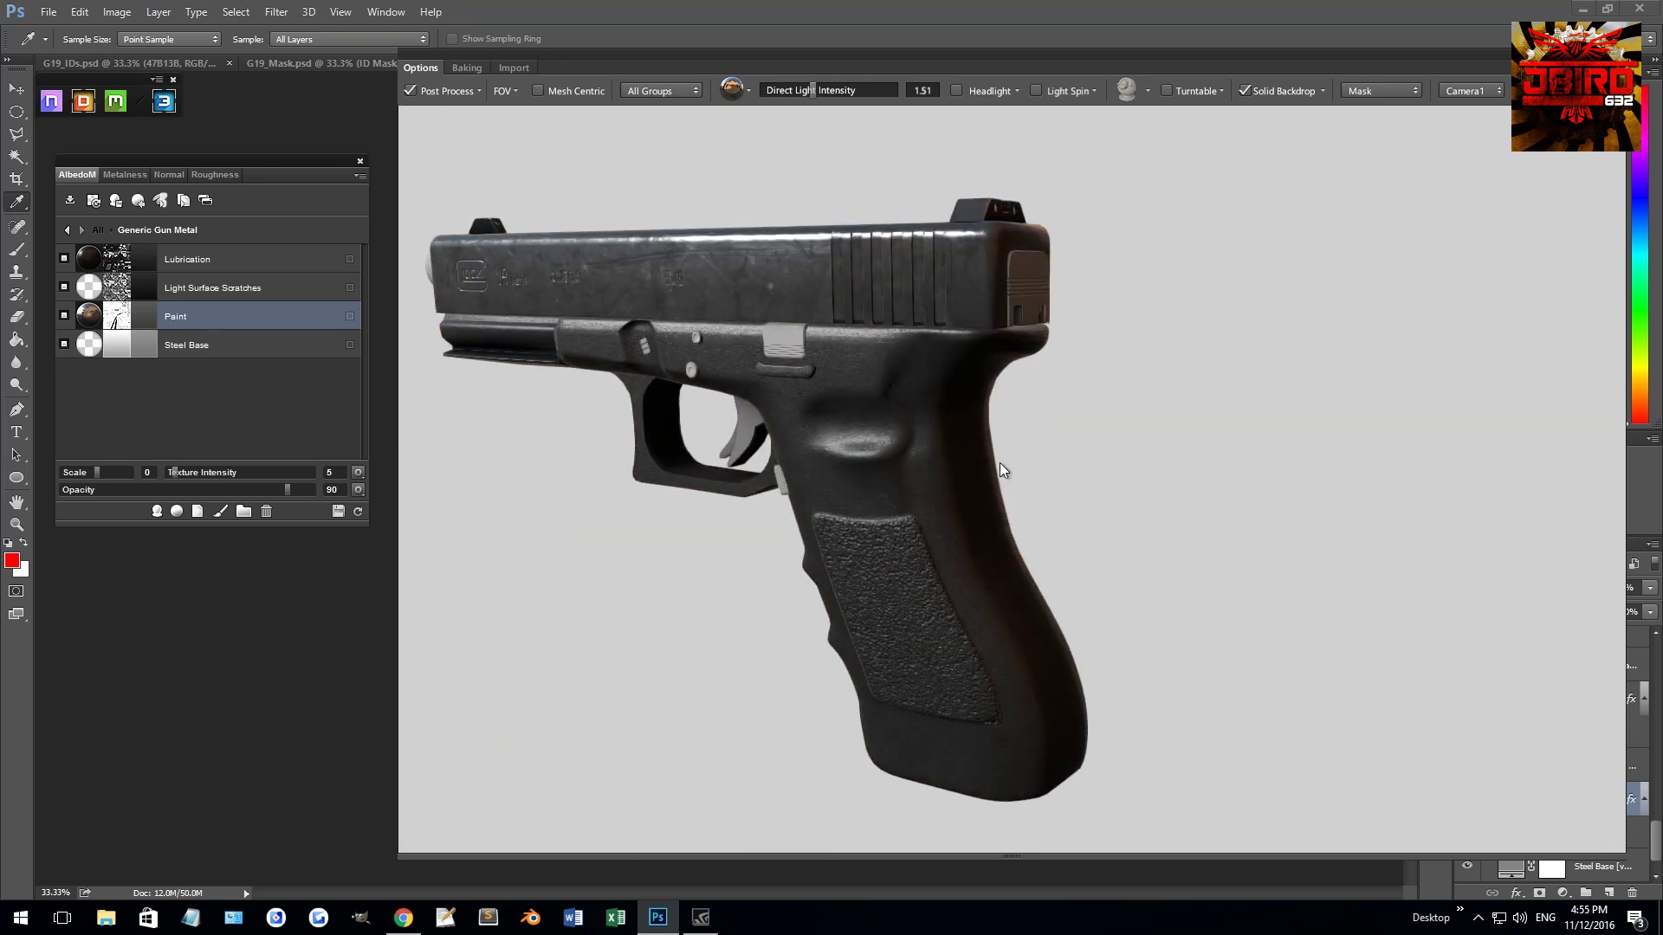
click(154, 331)
drag(867, 627, 866, 618)
click(1278, 449)
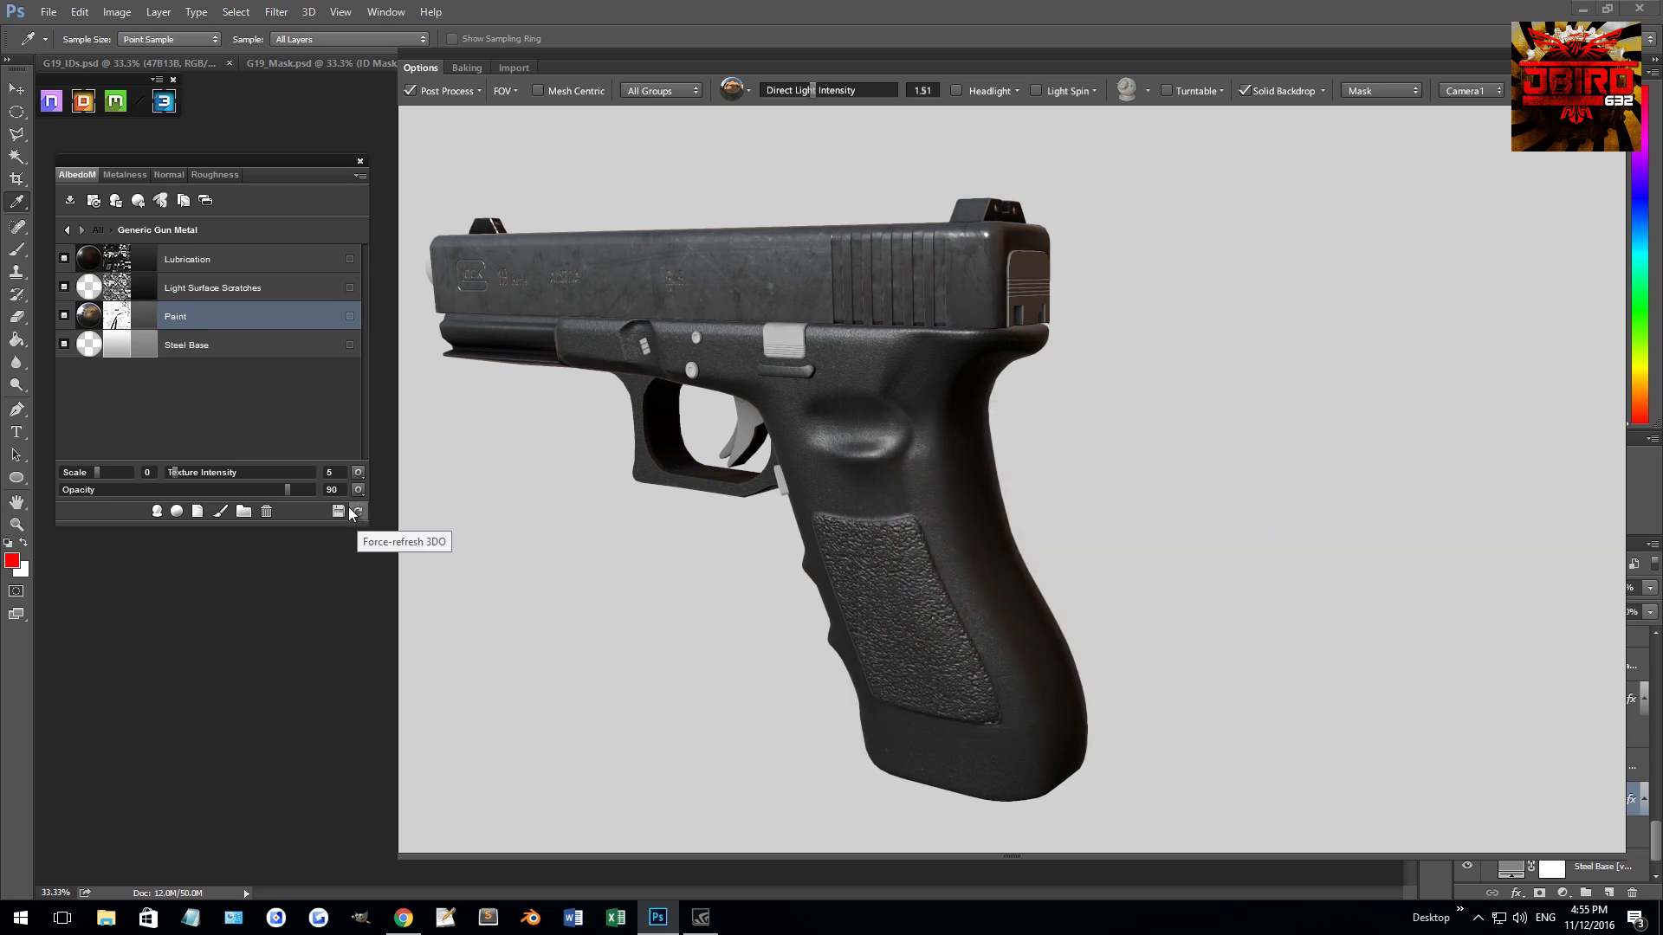
- Fine-tune the Paint layer's albedo grey and inspect the pistol from both sides
click(143, 328)
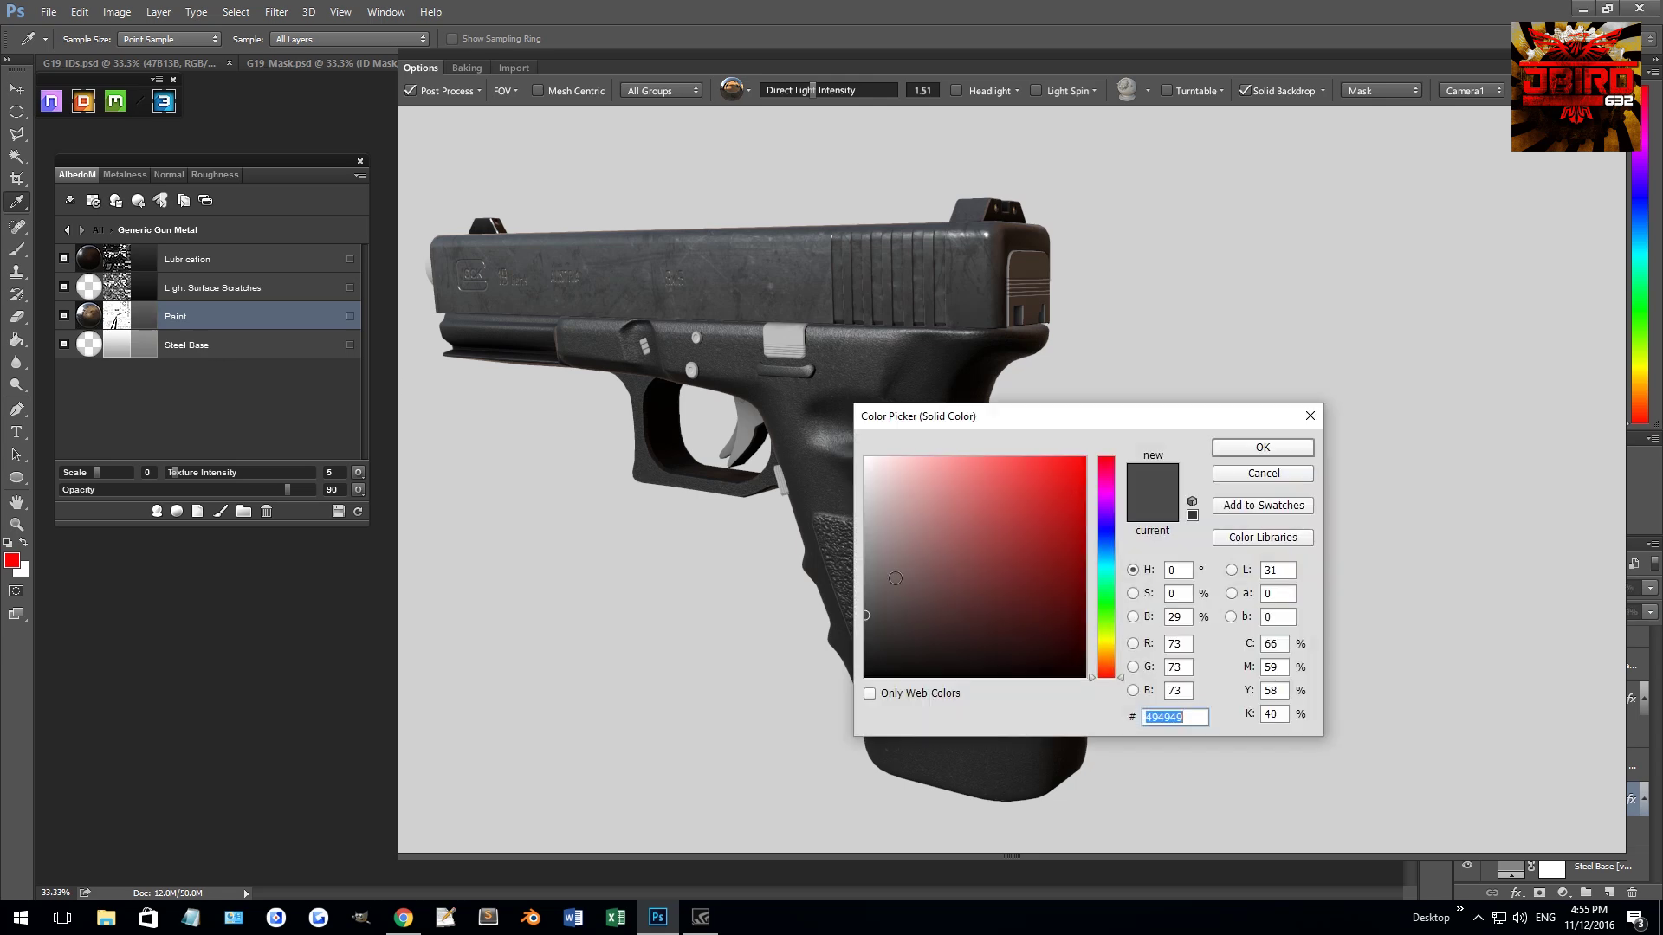
drag(864, 622, 862, 616)
click(1260, 449)
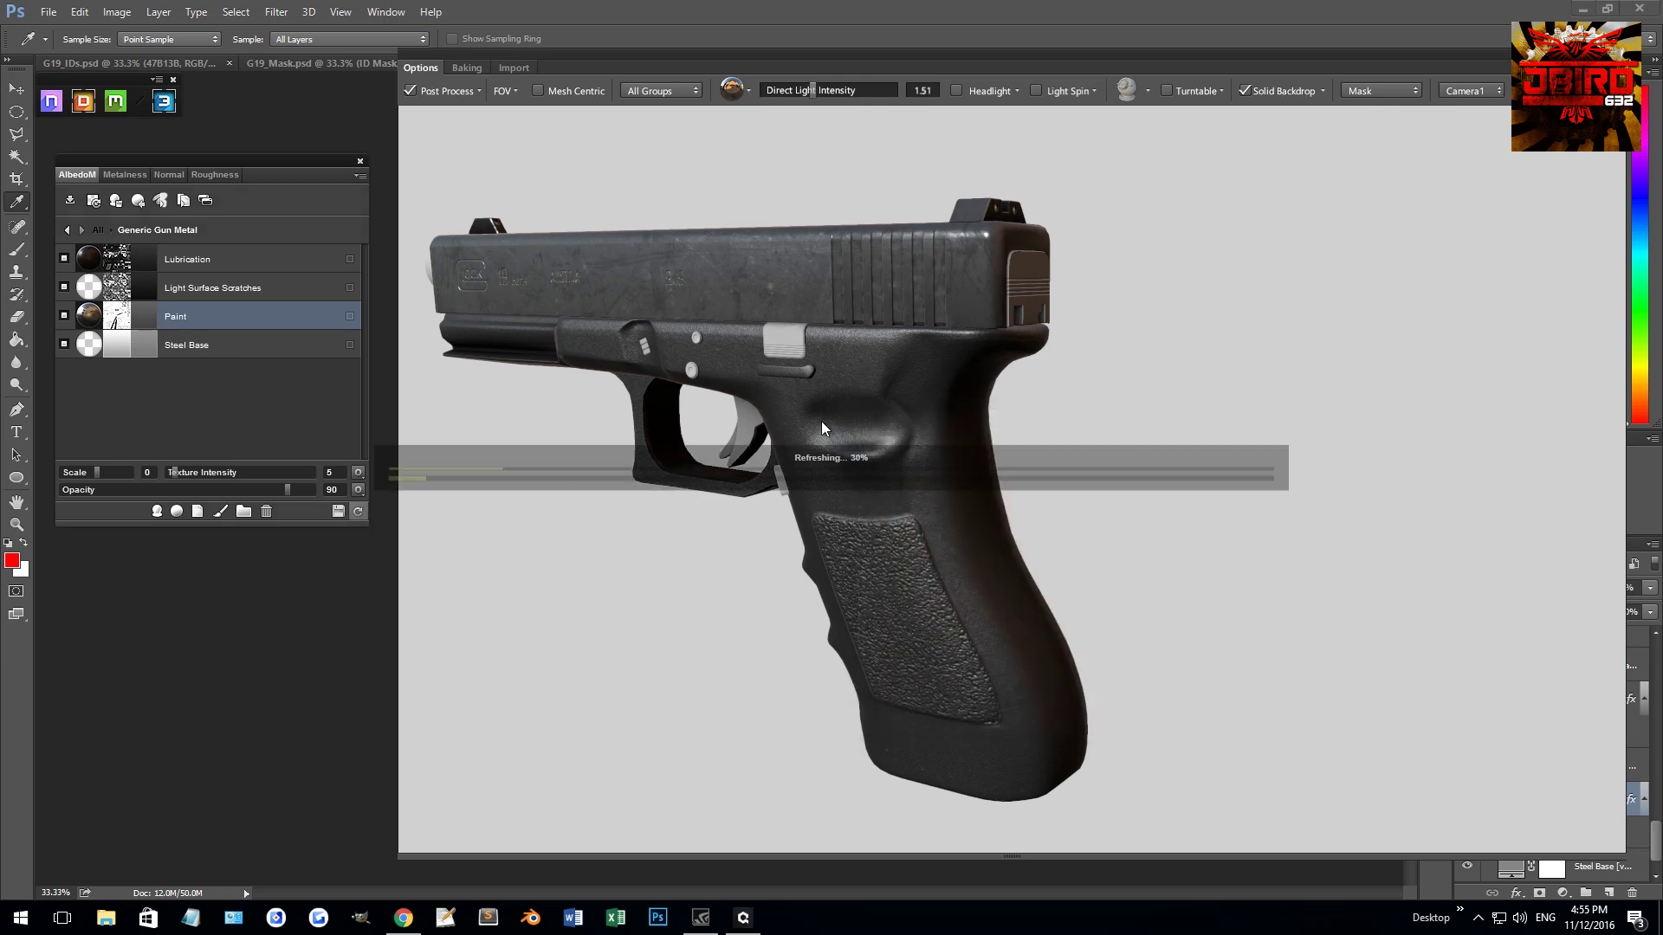
drag(928, 470, 995, 487)
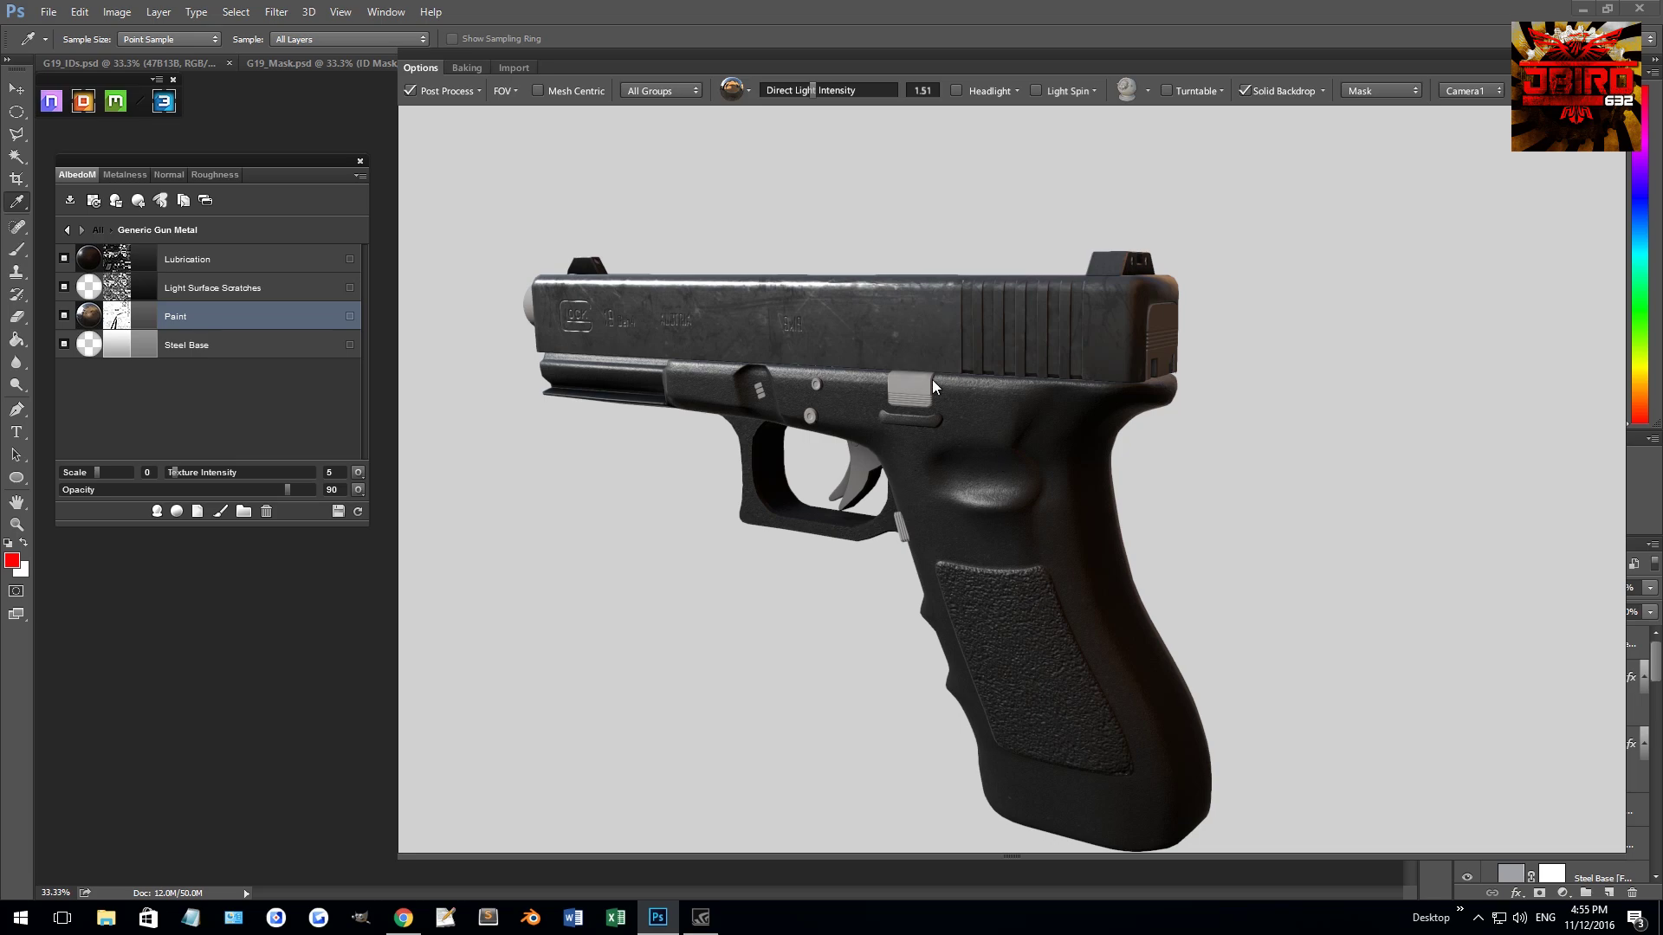
drag(1041, 466, 909, 414)
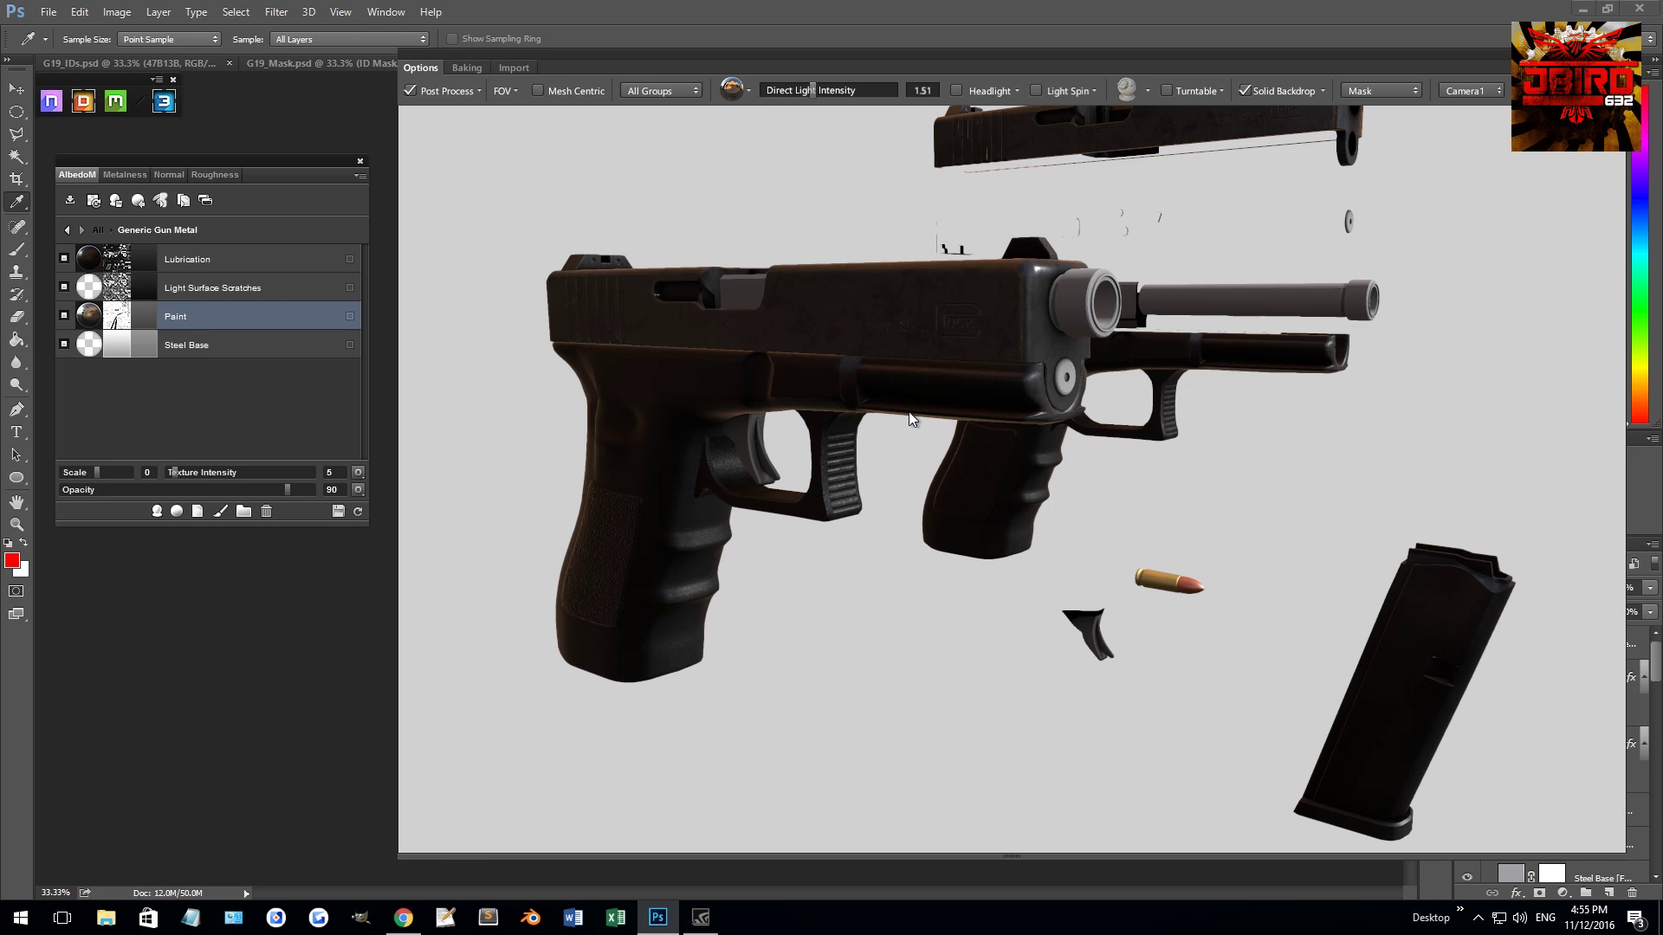